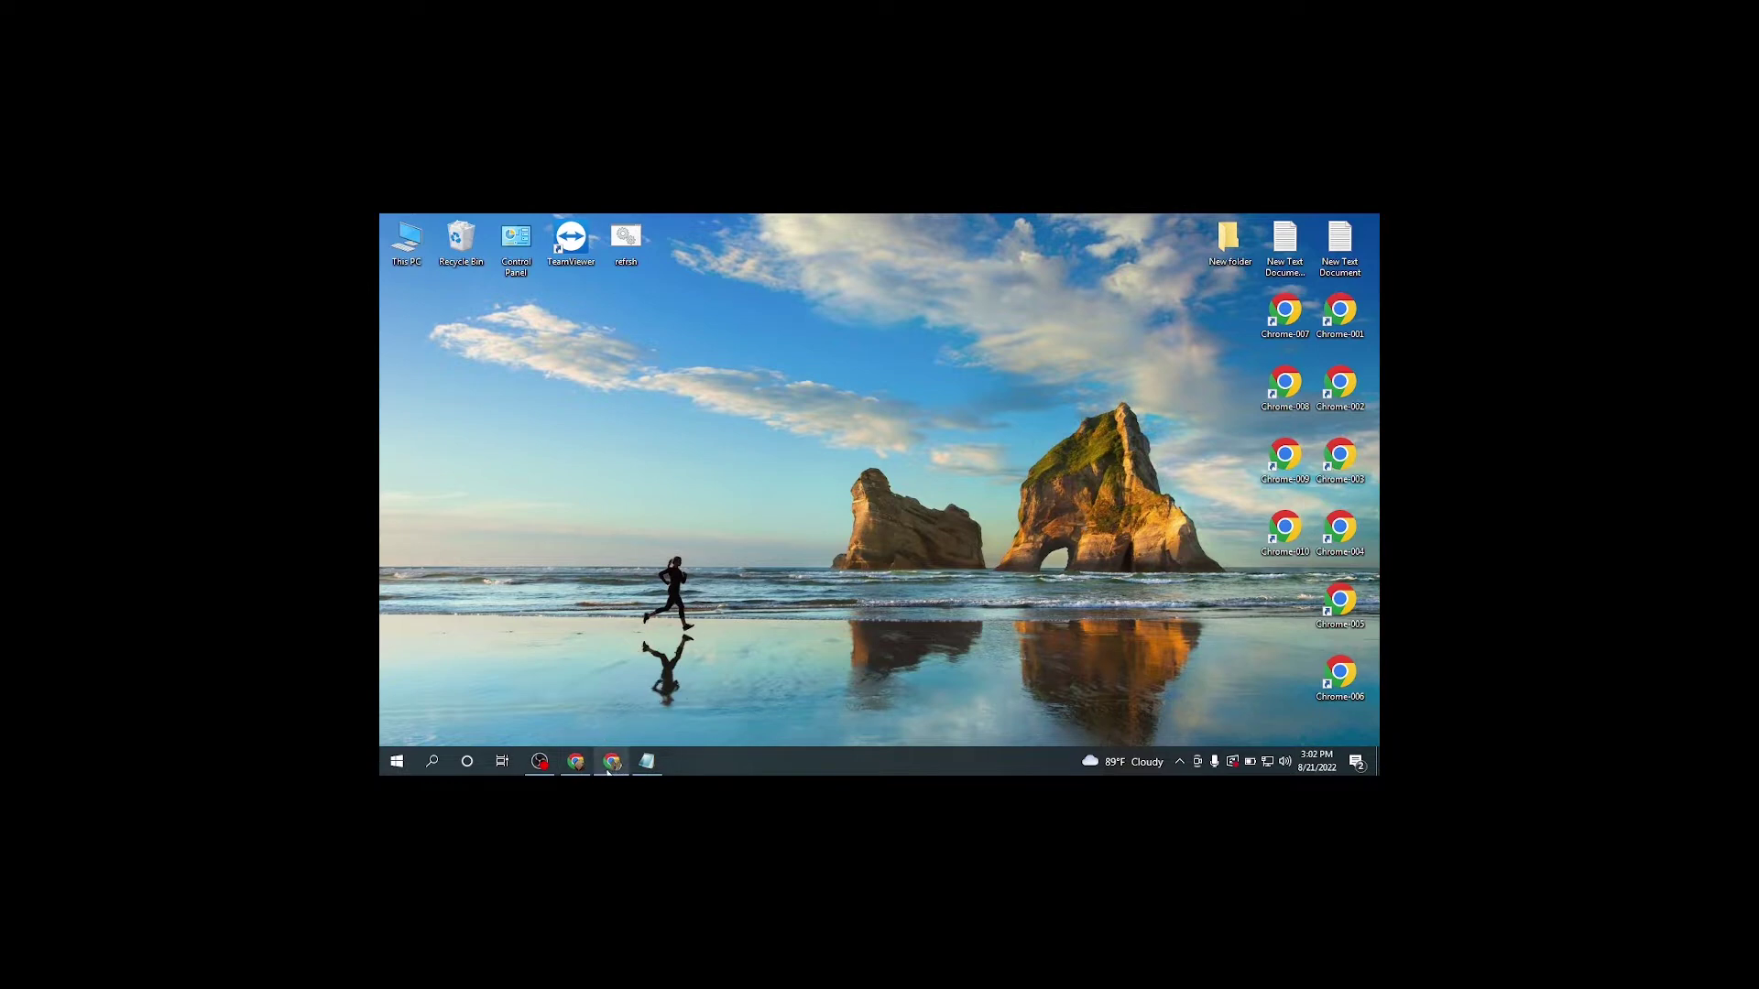
Switch to the Google Sites editor in Chrome and look through the home page's banner, map and button sections.
click(575, 730)
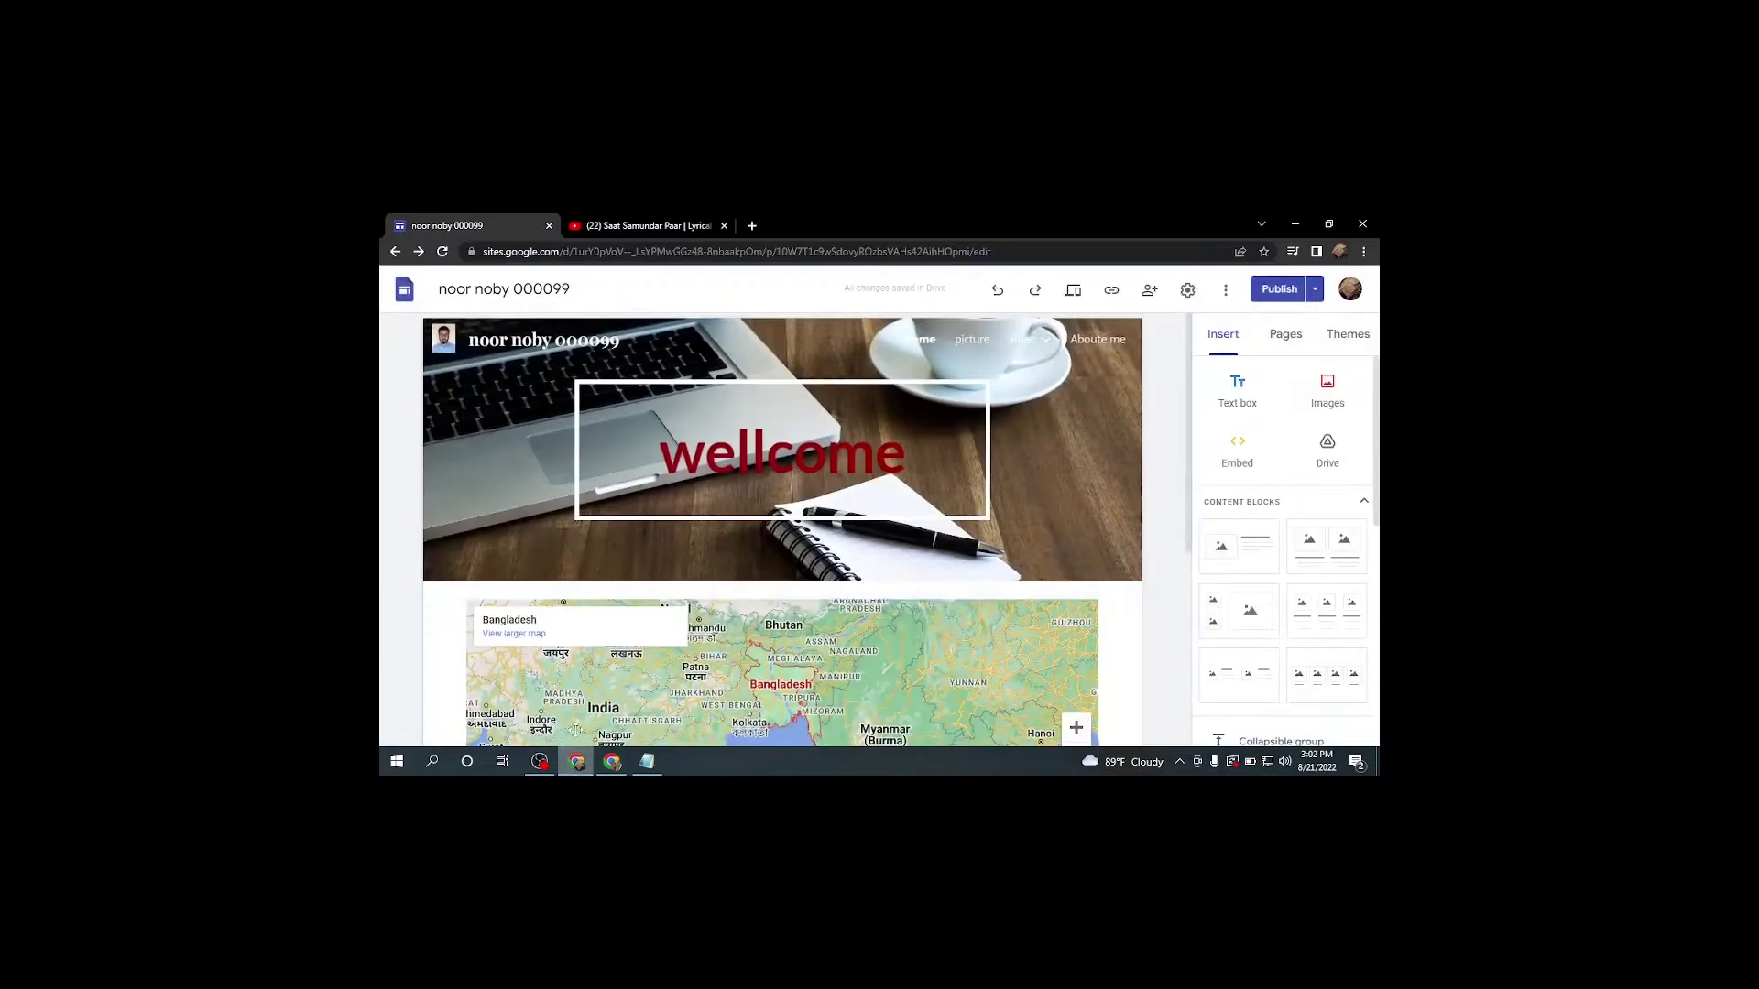
scroll(1018, 482, down, 3)
scroll(1021, 476, up, 3)
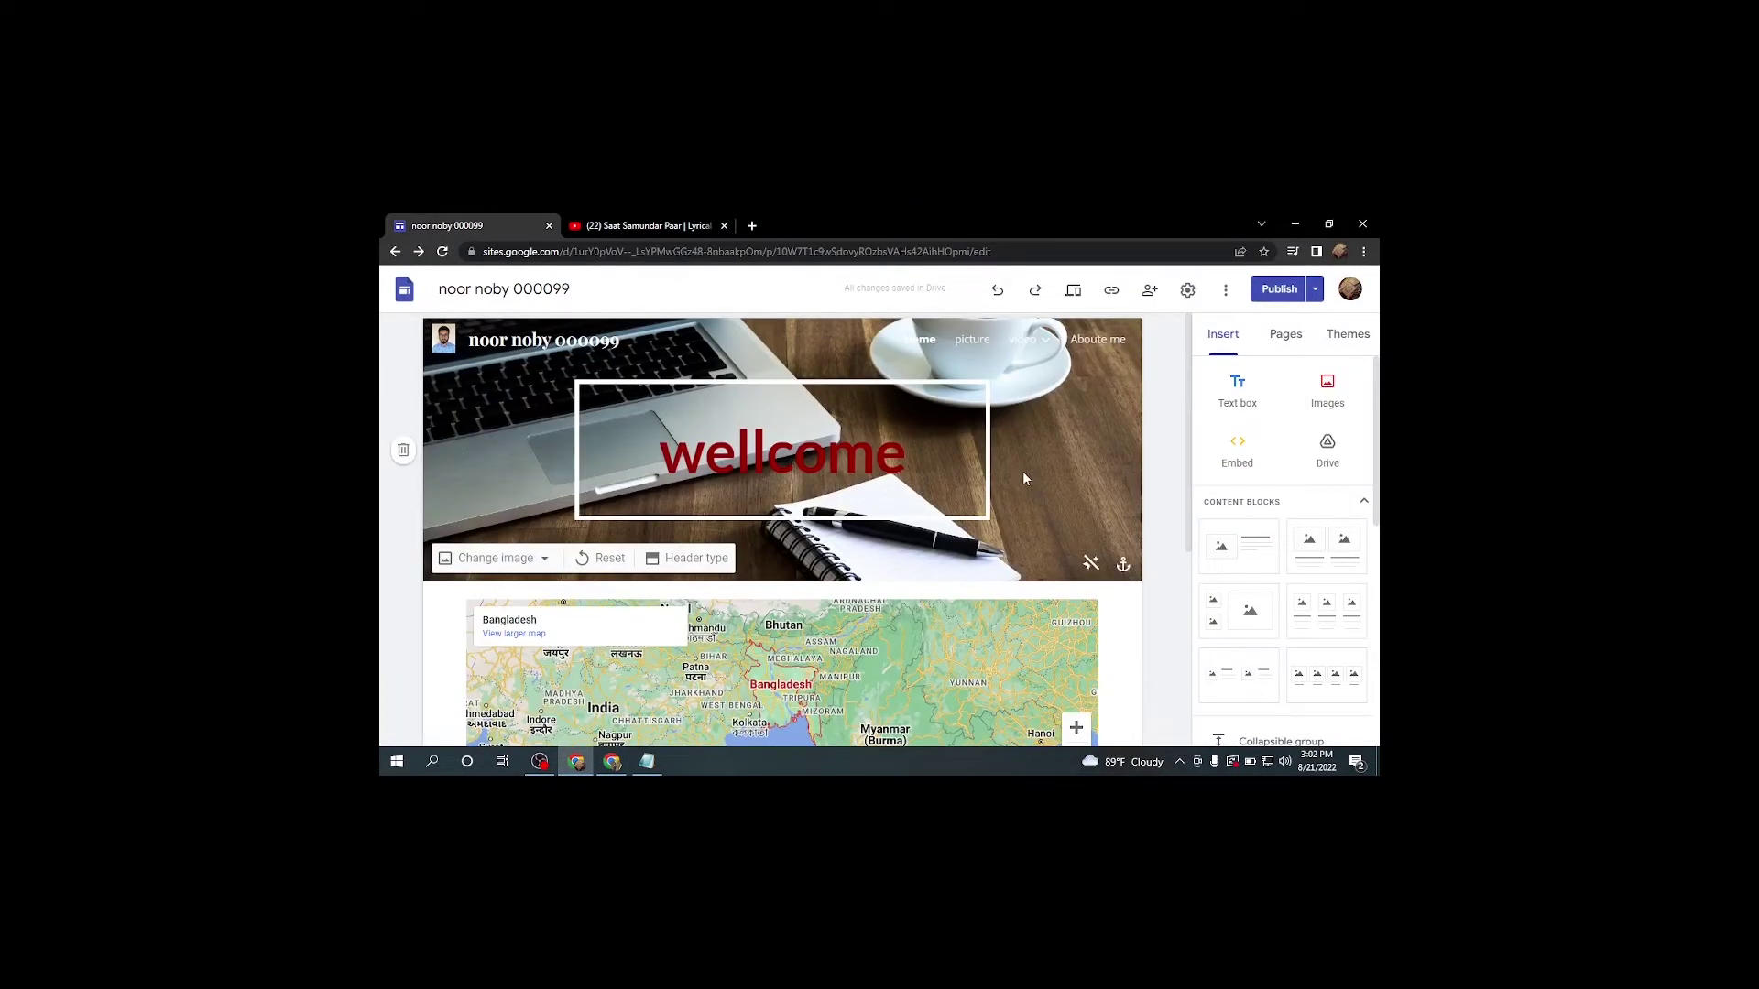
scroll(915, 399, down, 3)
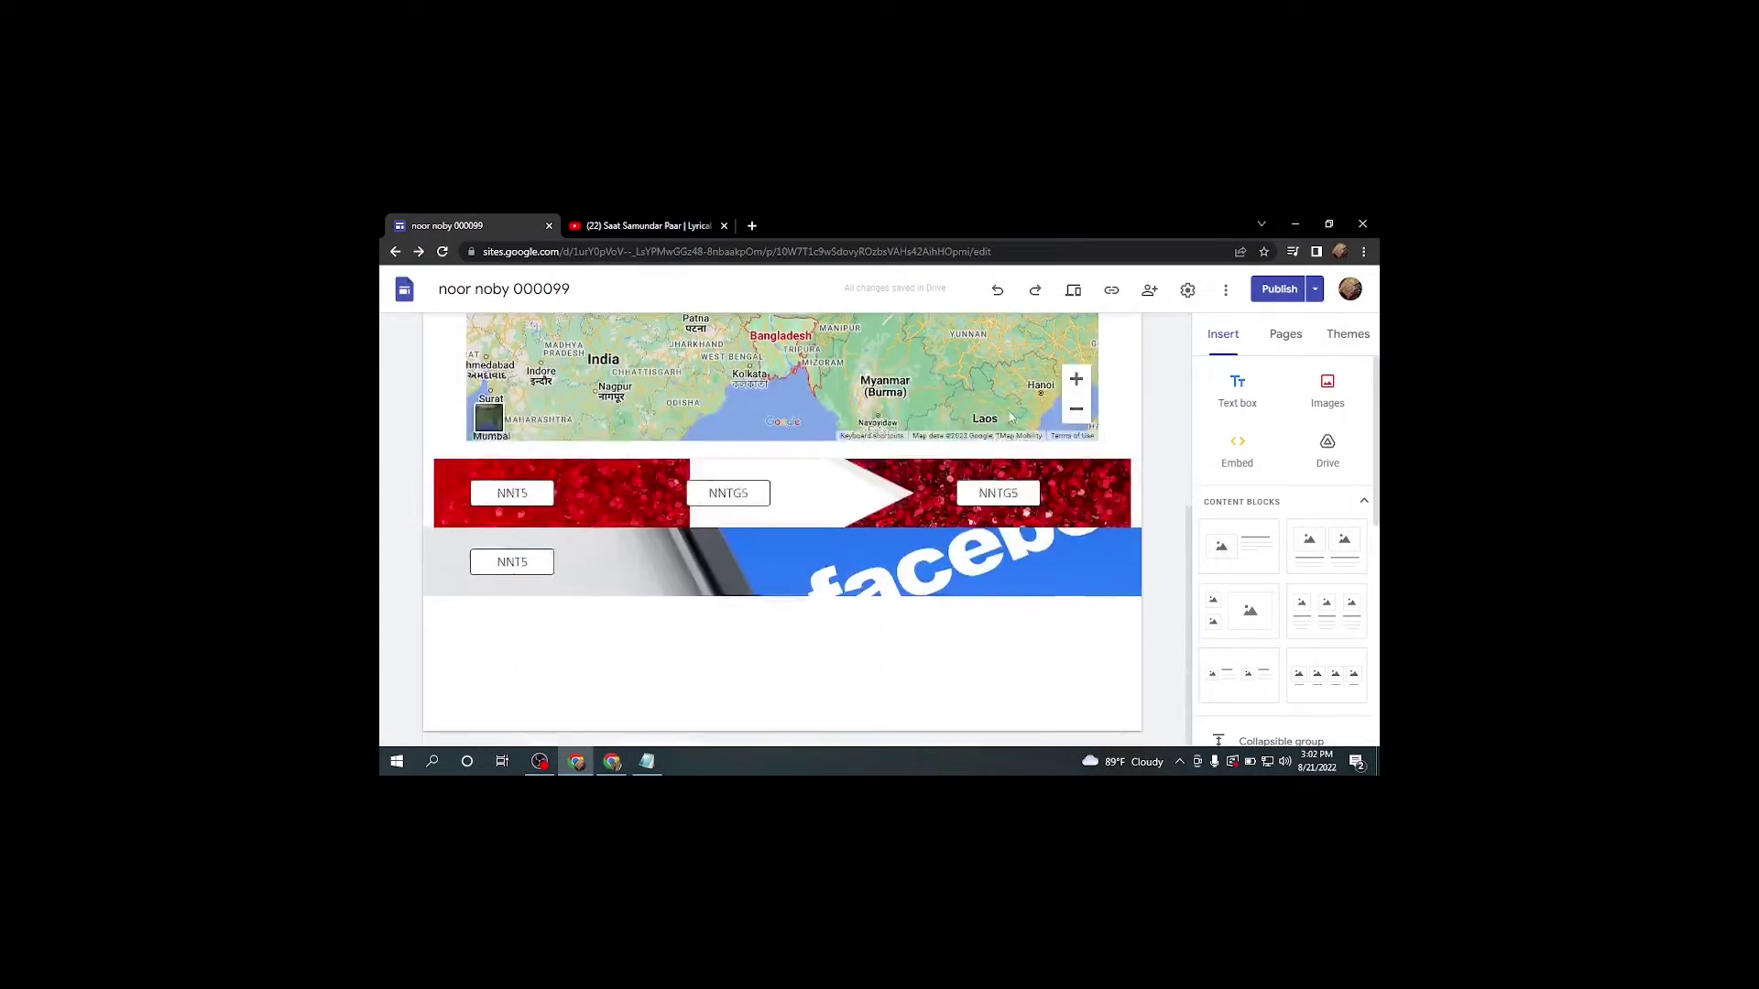
scroll(969, 497, up, 3)
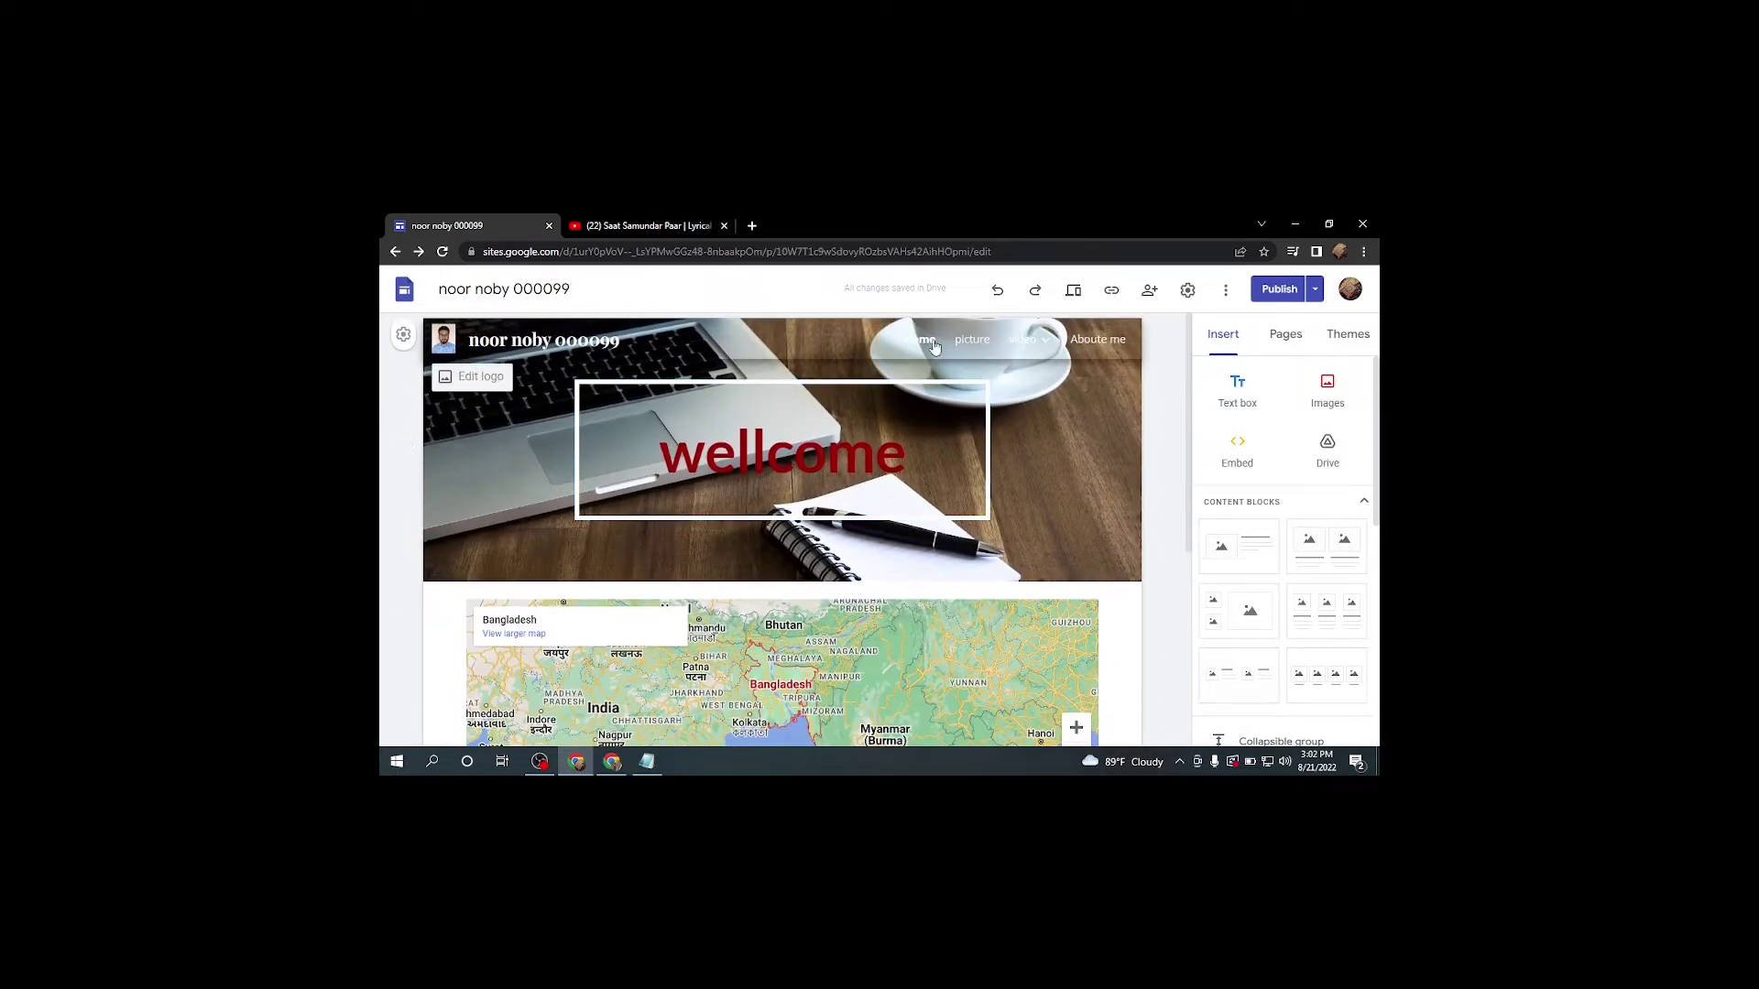
Browse the site's picture, video, Home and Aboute me pages, finishing on the picture page.
click(969, 341)
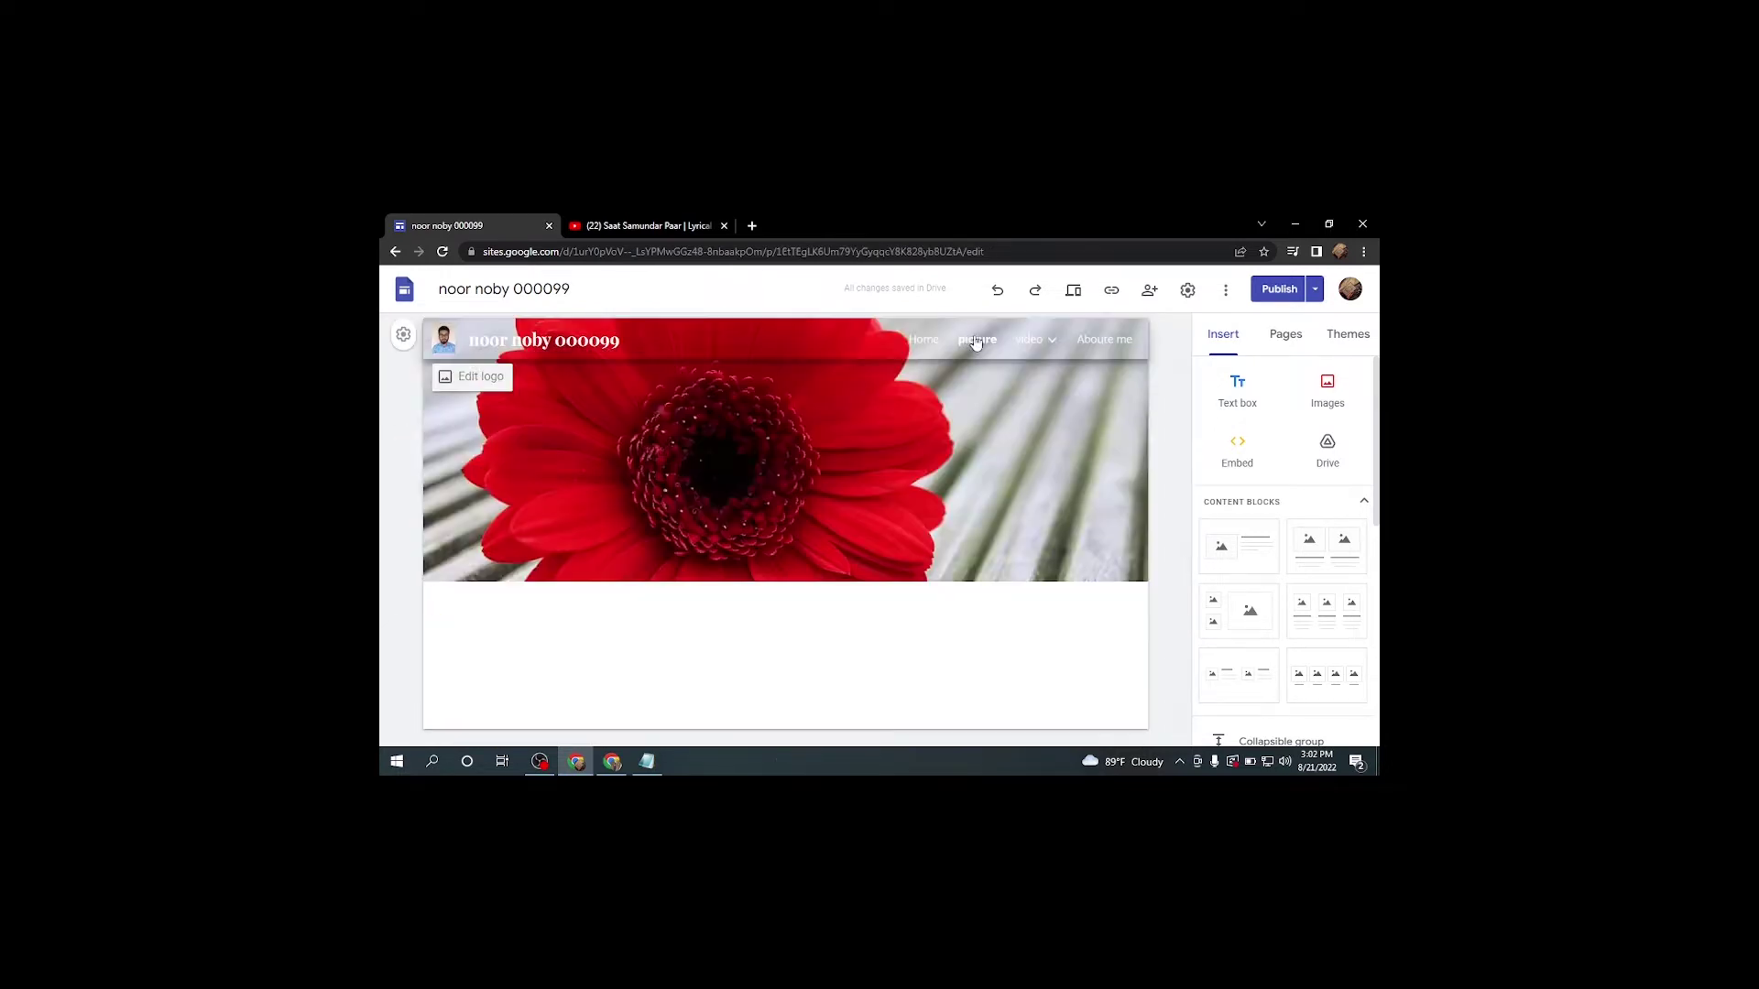
click(916, 343)
click(977, 340)
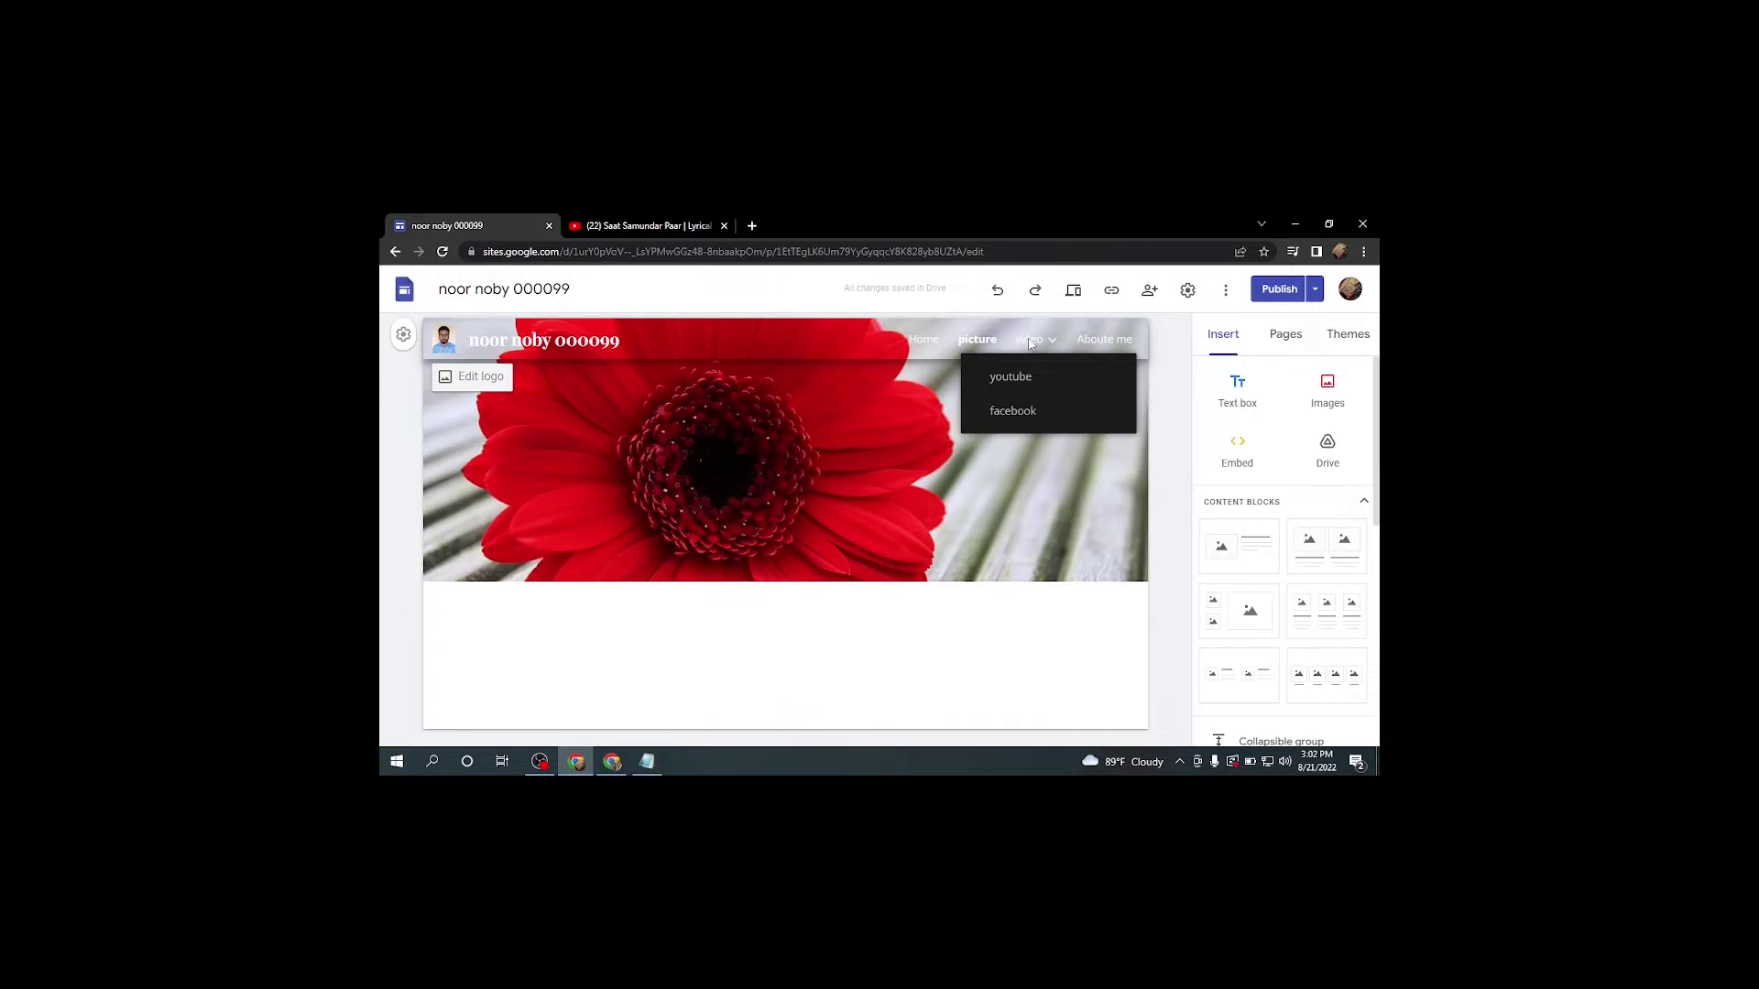
click(1026, 345)
click(976, 340)
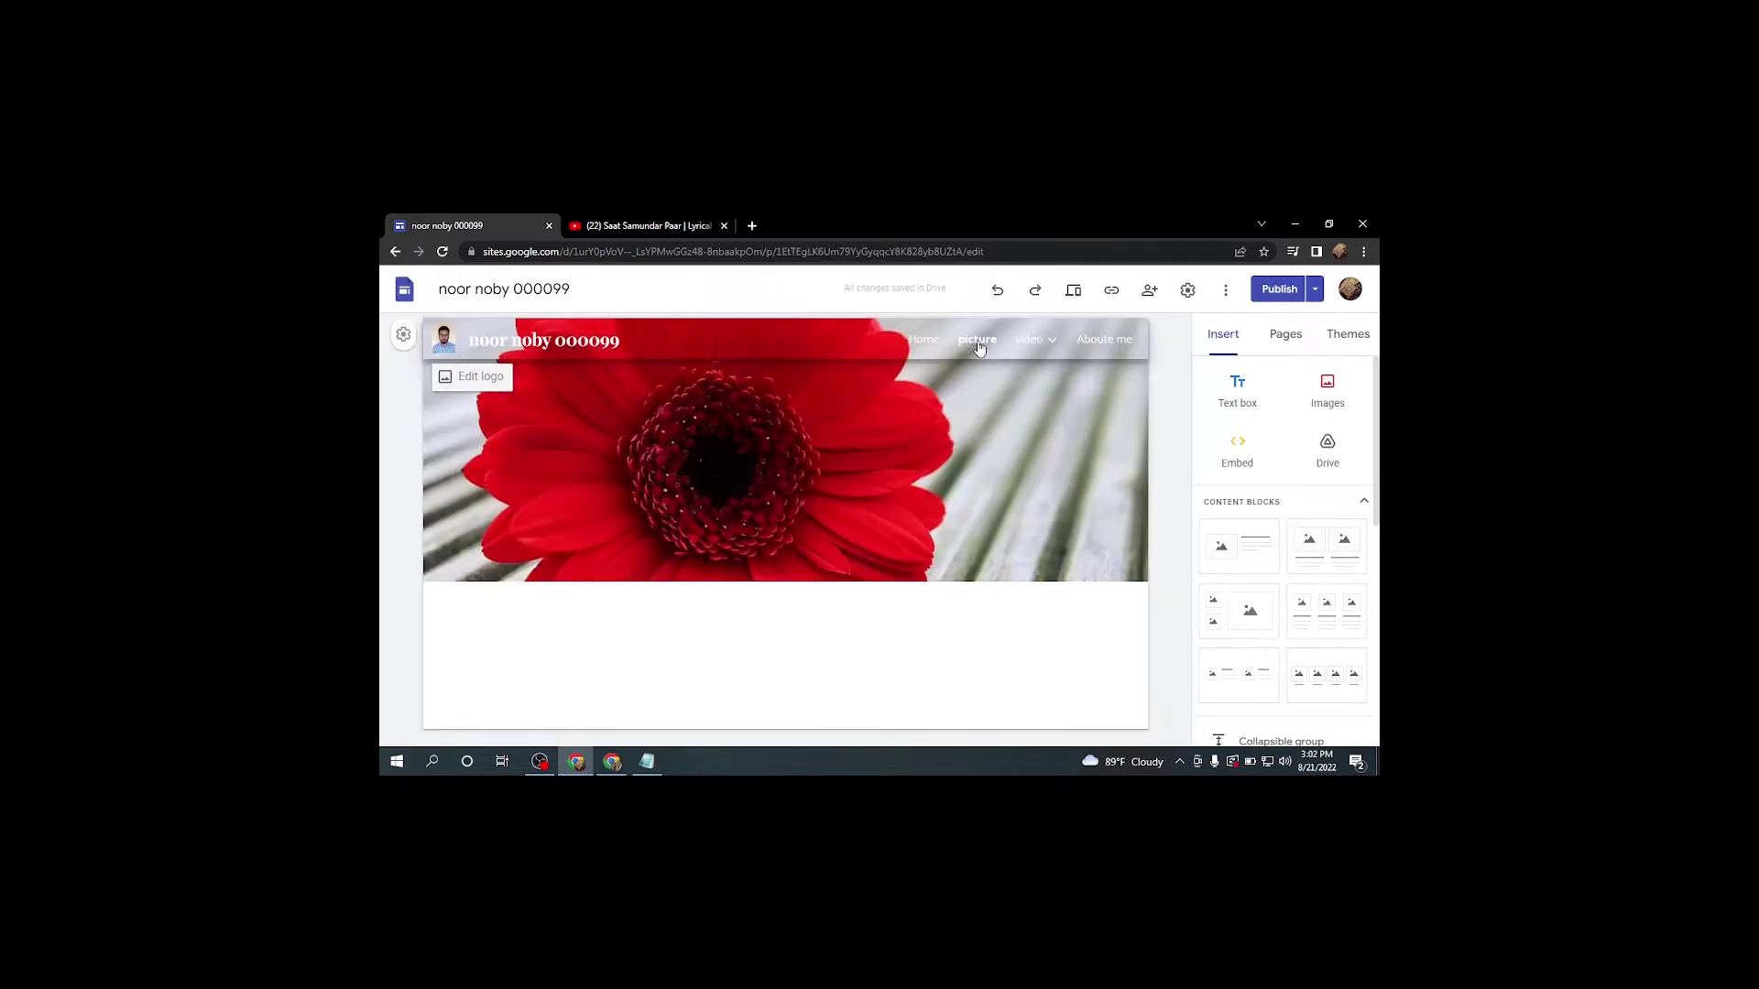
click(1033, 341)
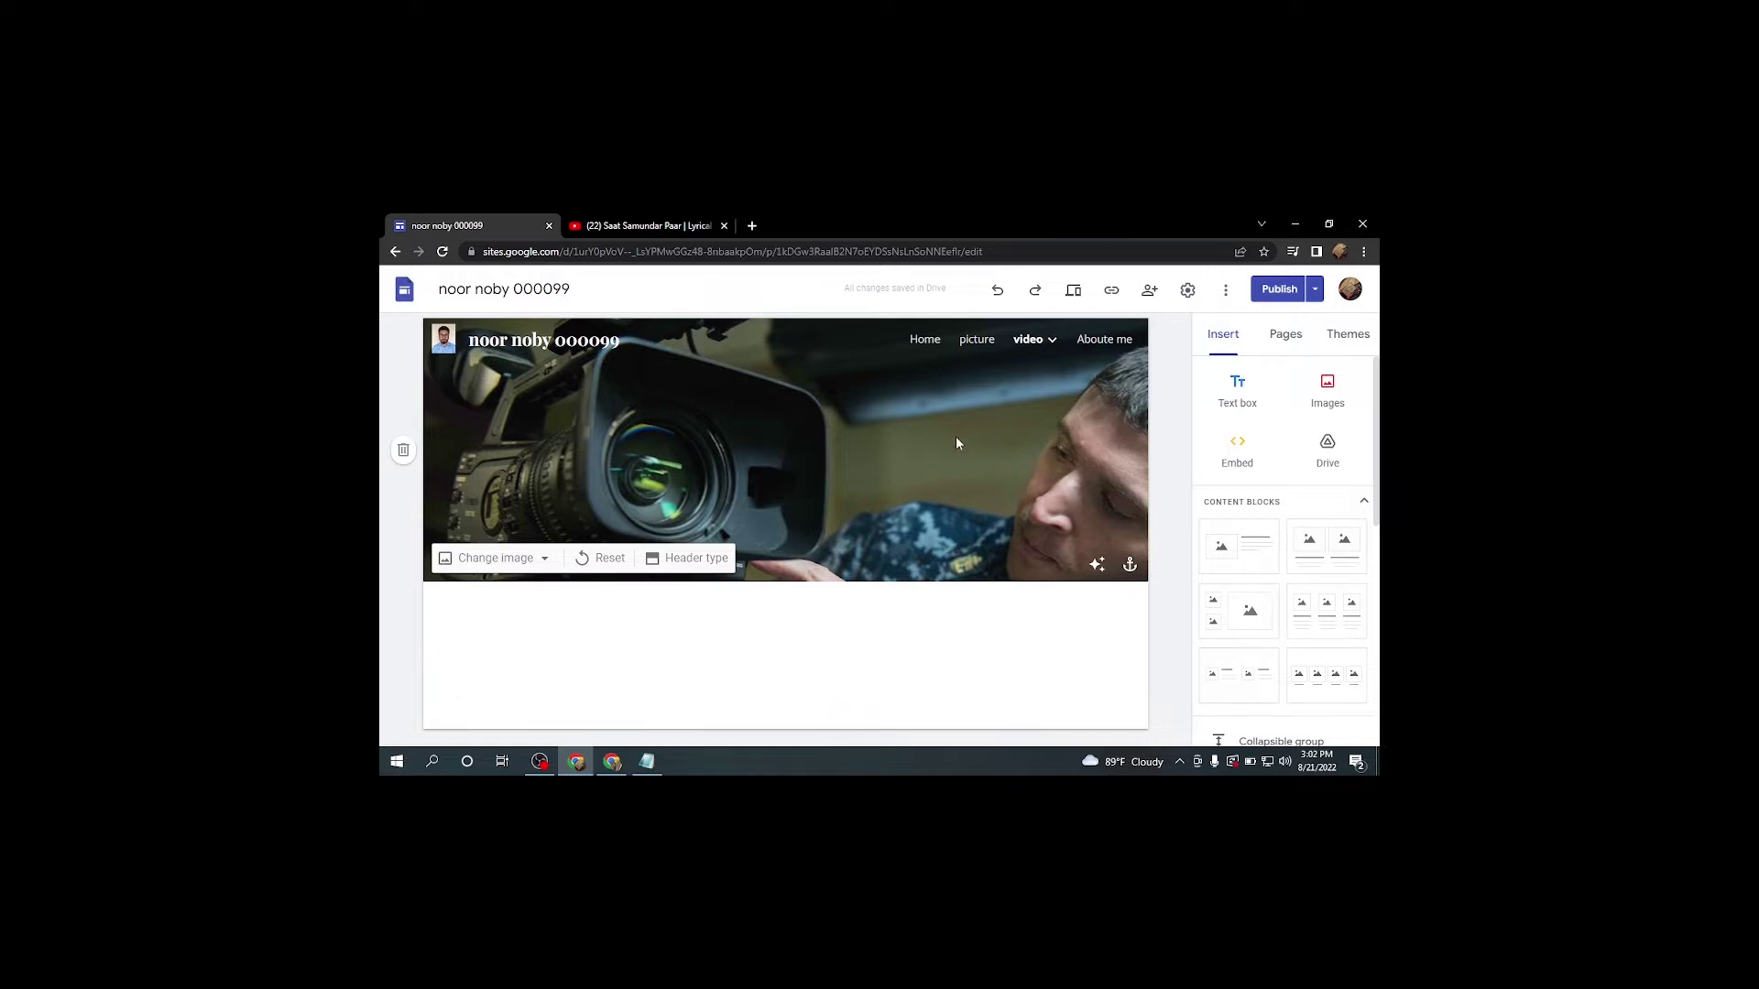
click(927, 339)
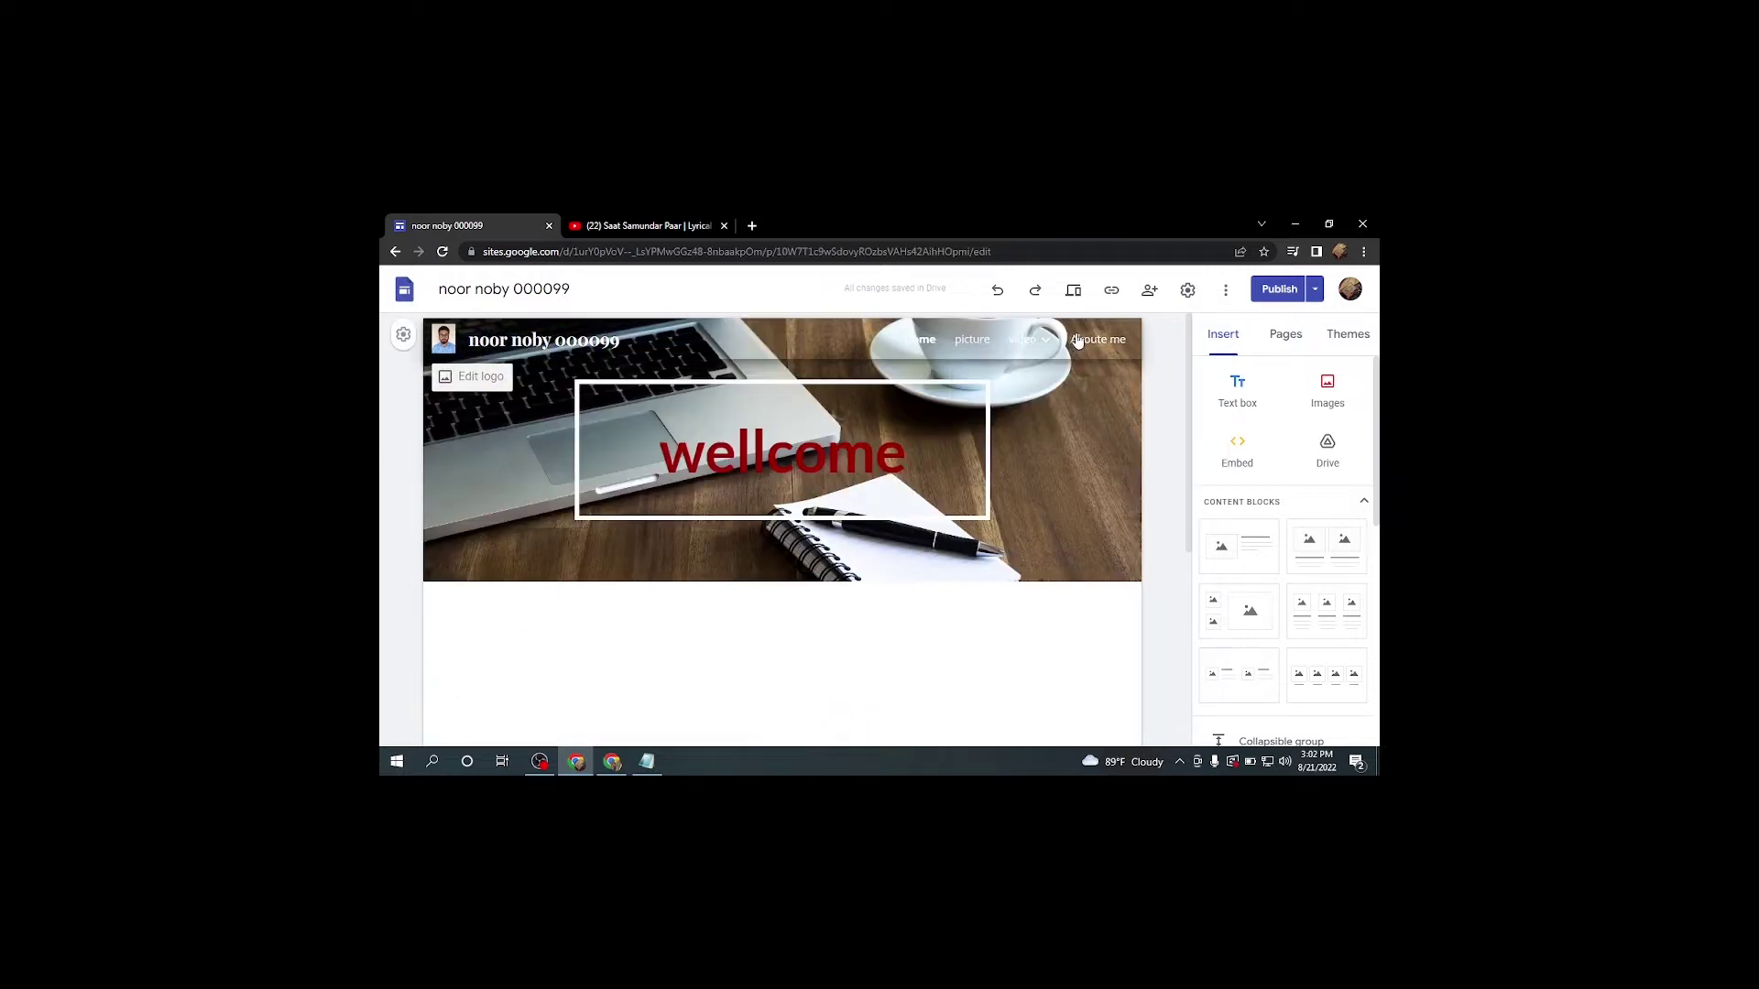
click(1107, 338)
mouse_move(1050, 351)
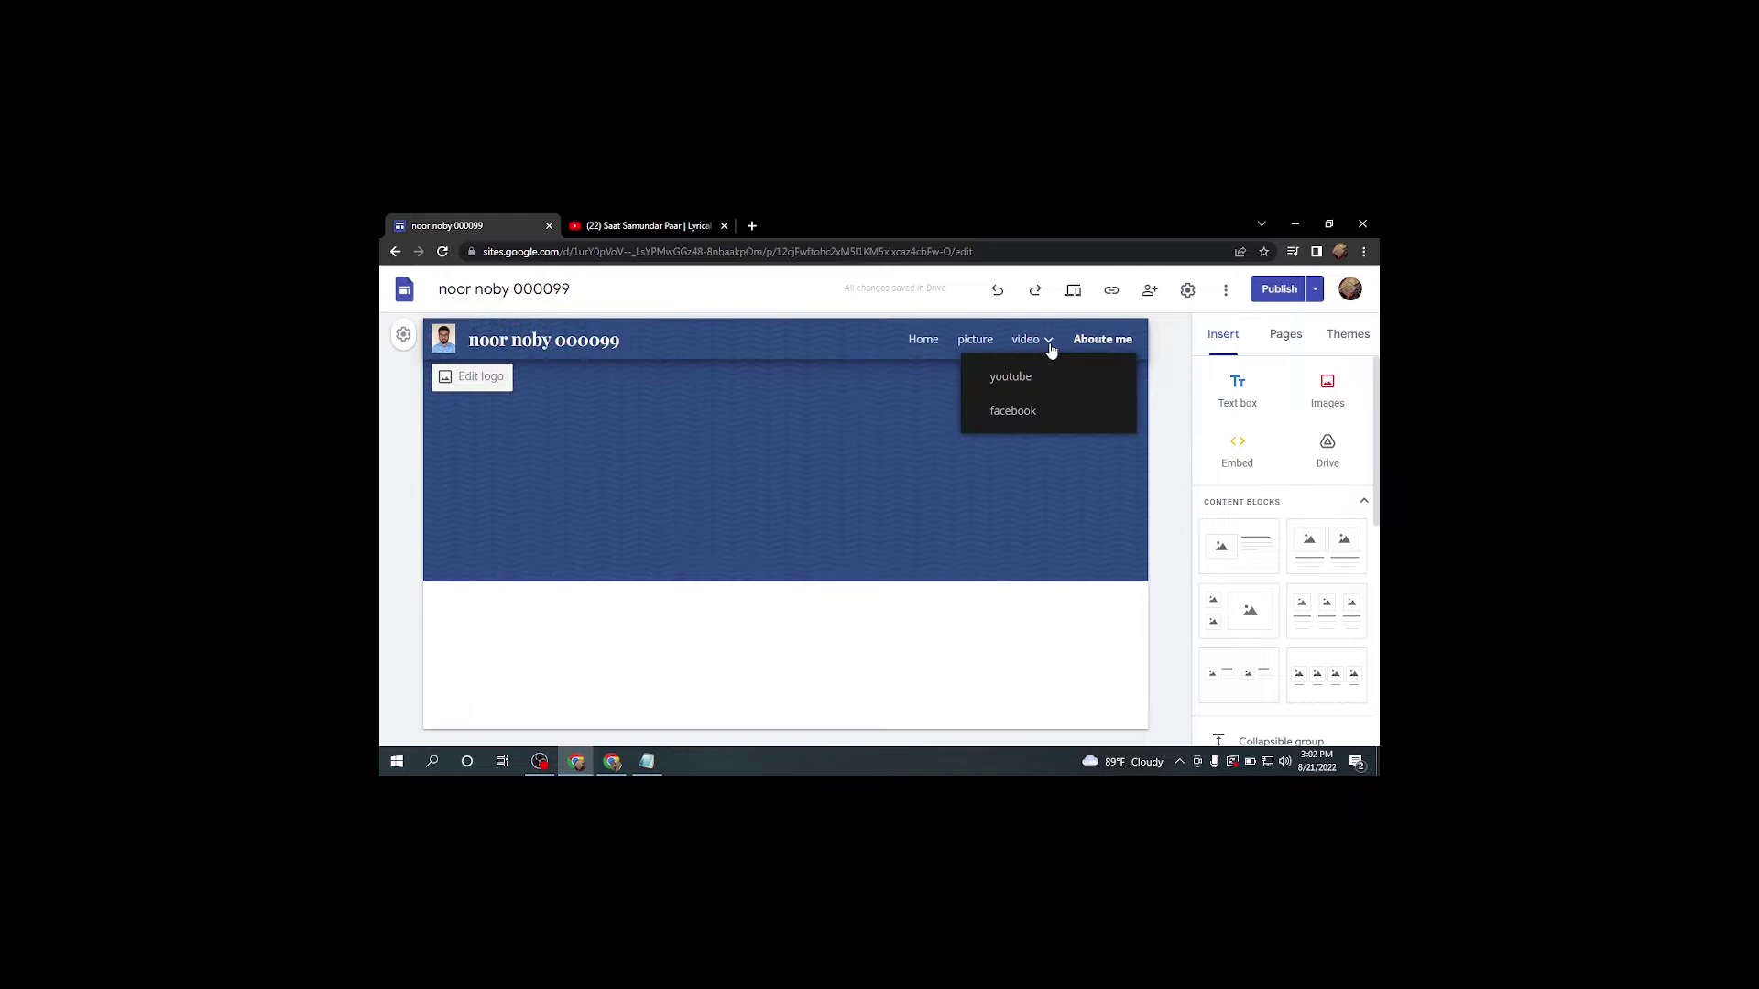
click(976, 341)
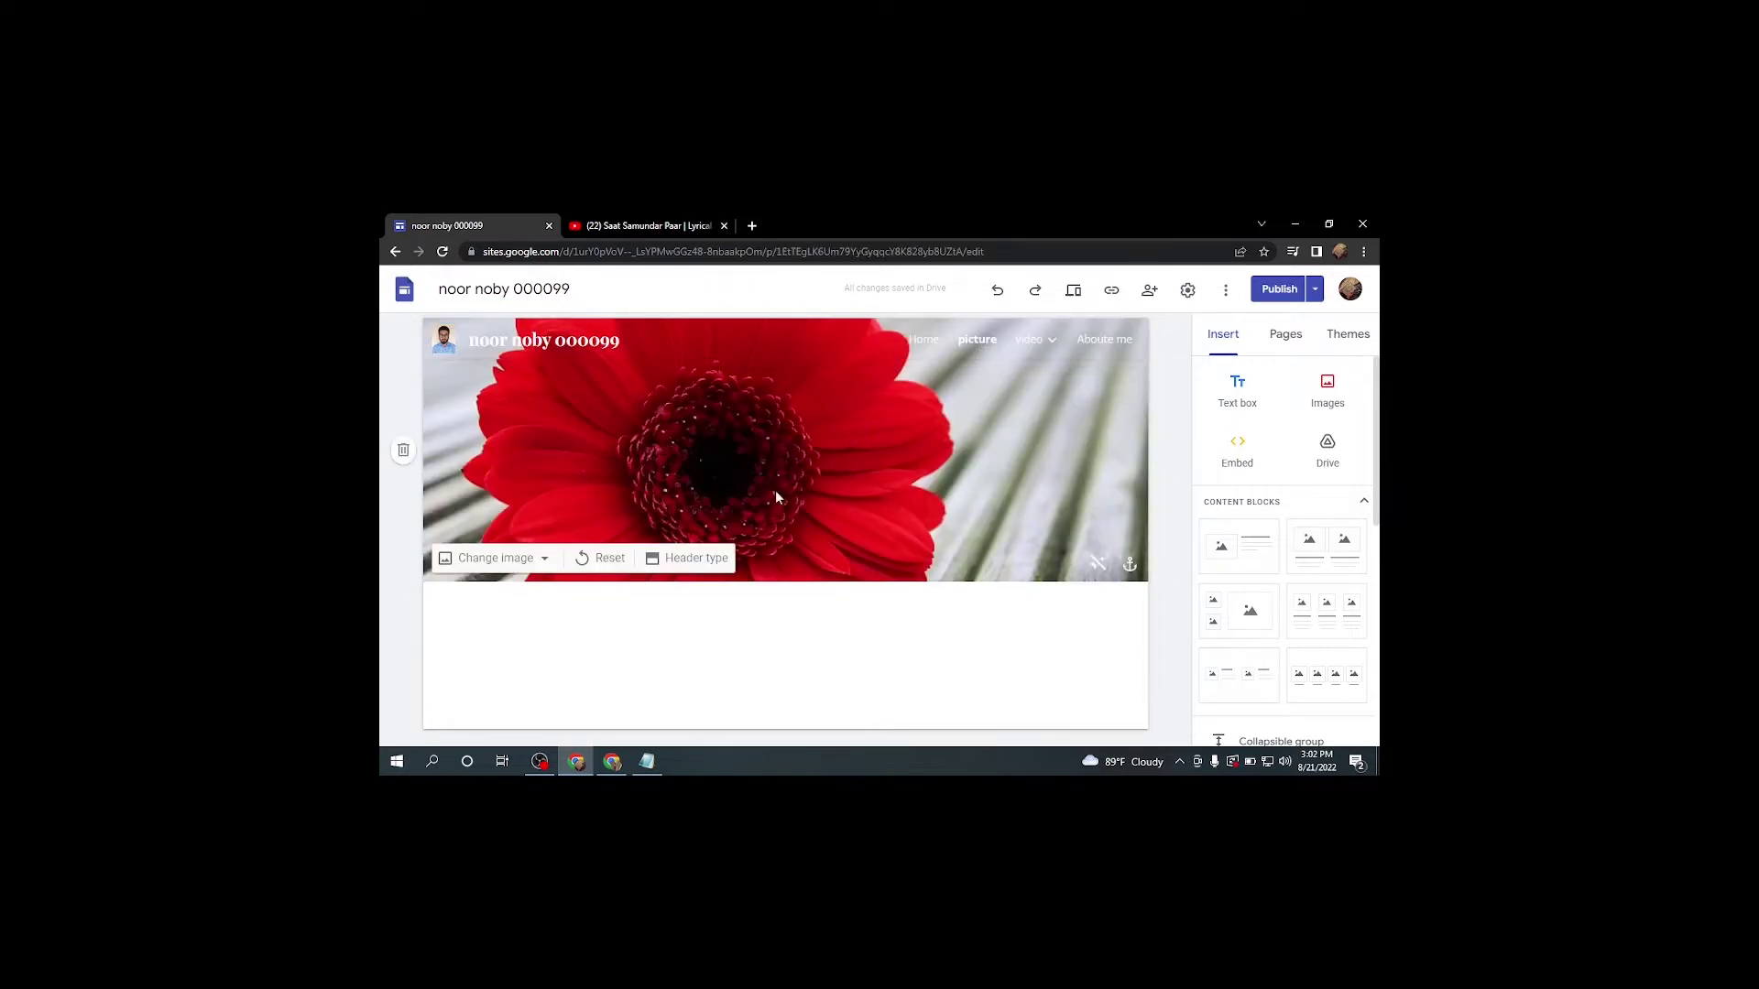
Check the image sources offered for the picture page: Photos, Google Image Search, By URL and Google Drive.
double_click(716, 655)
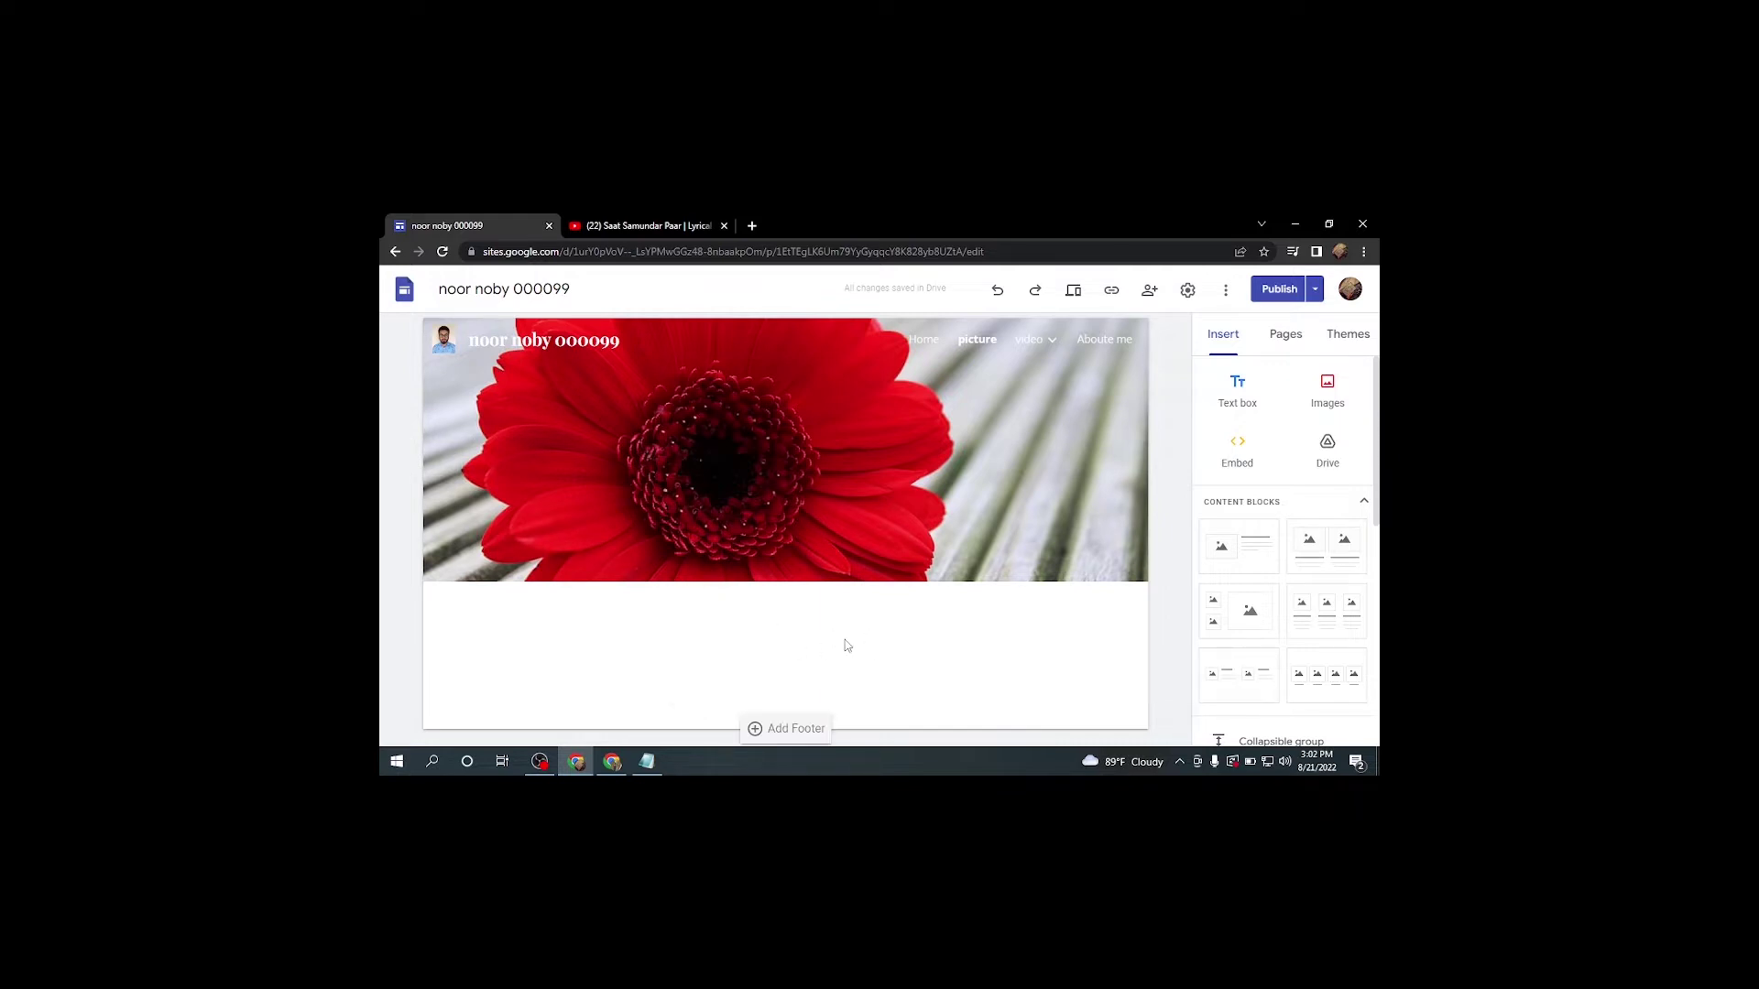
double_click(818, 646)
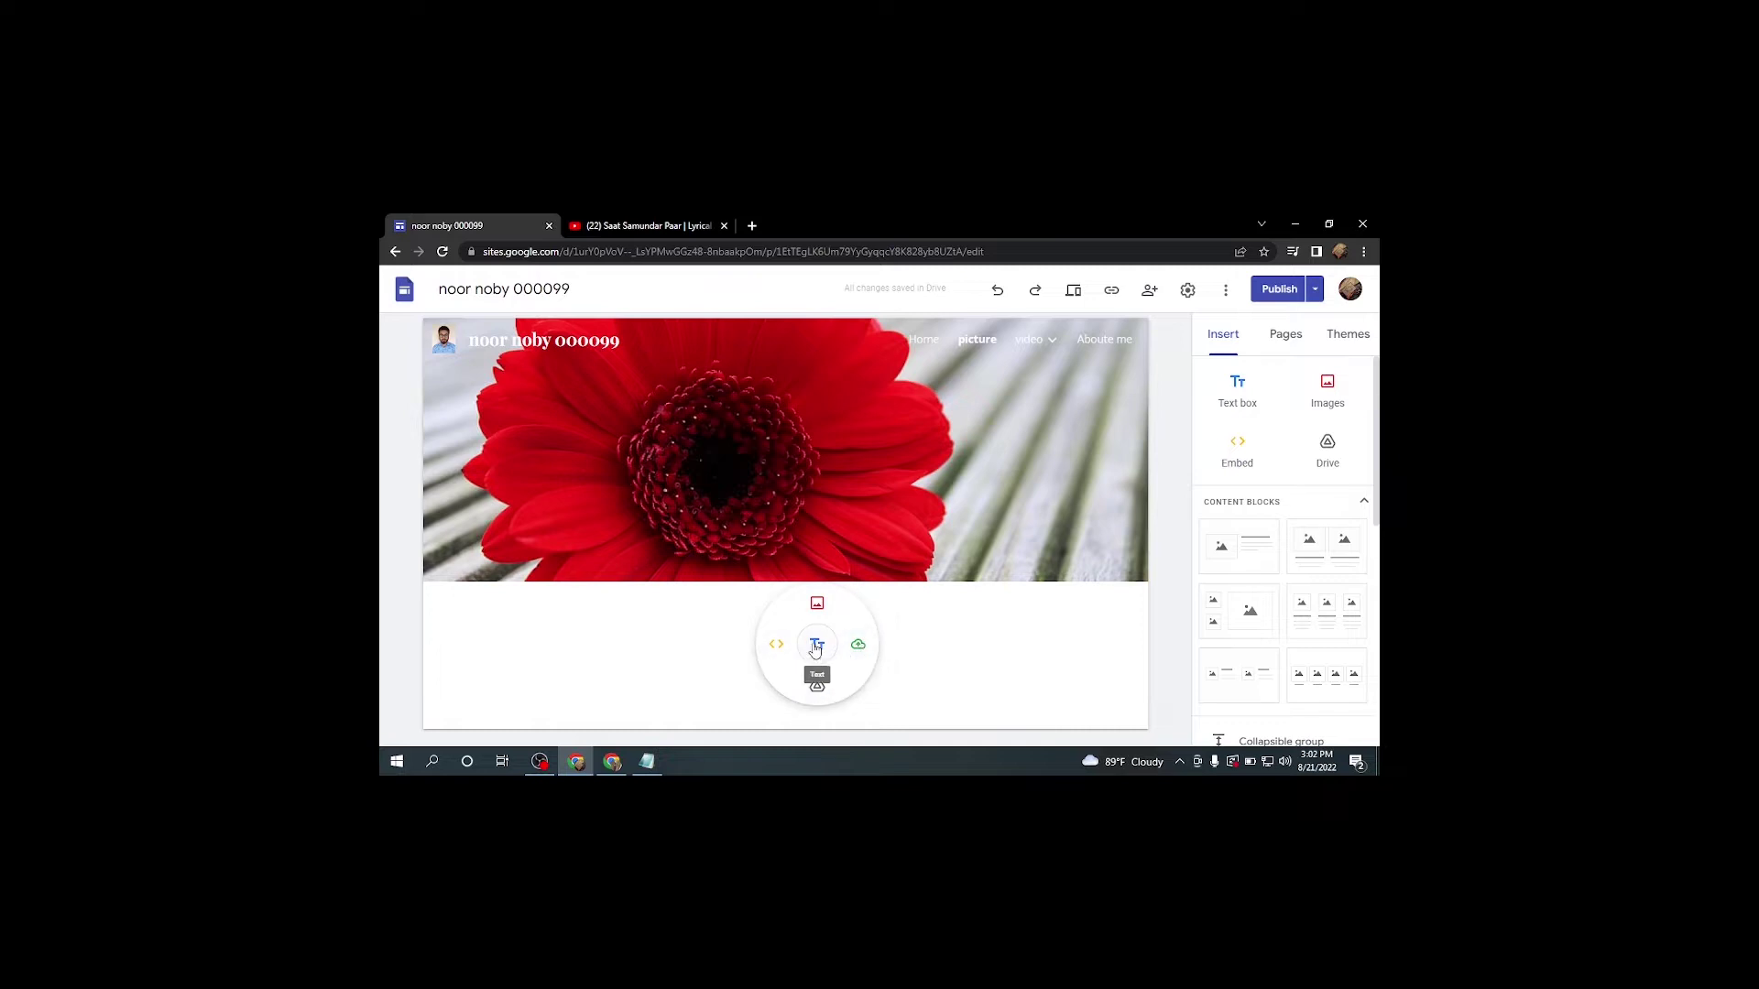
click(817, 603)
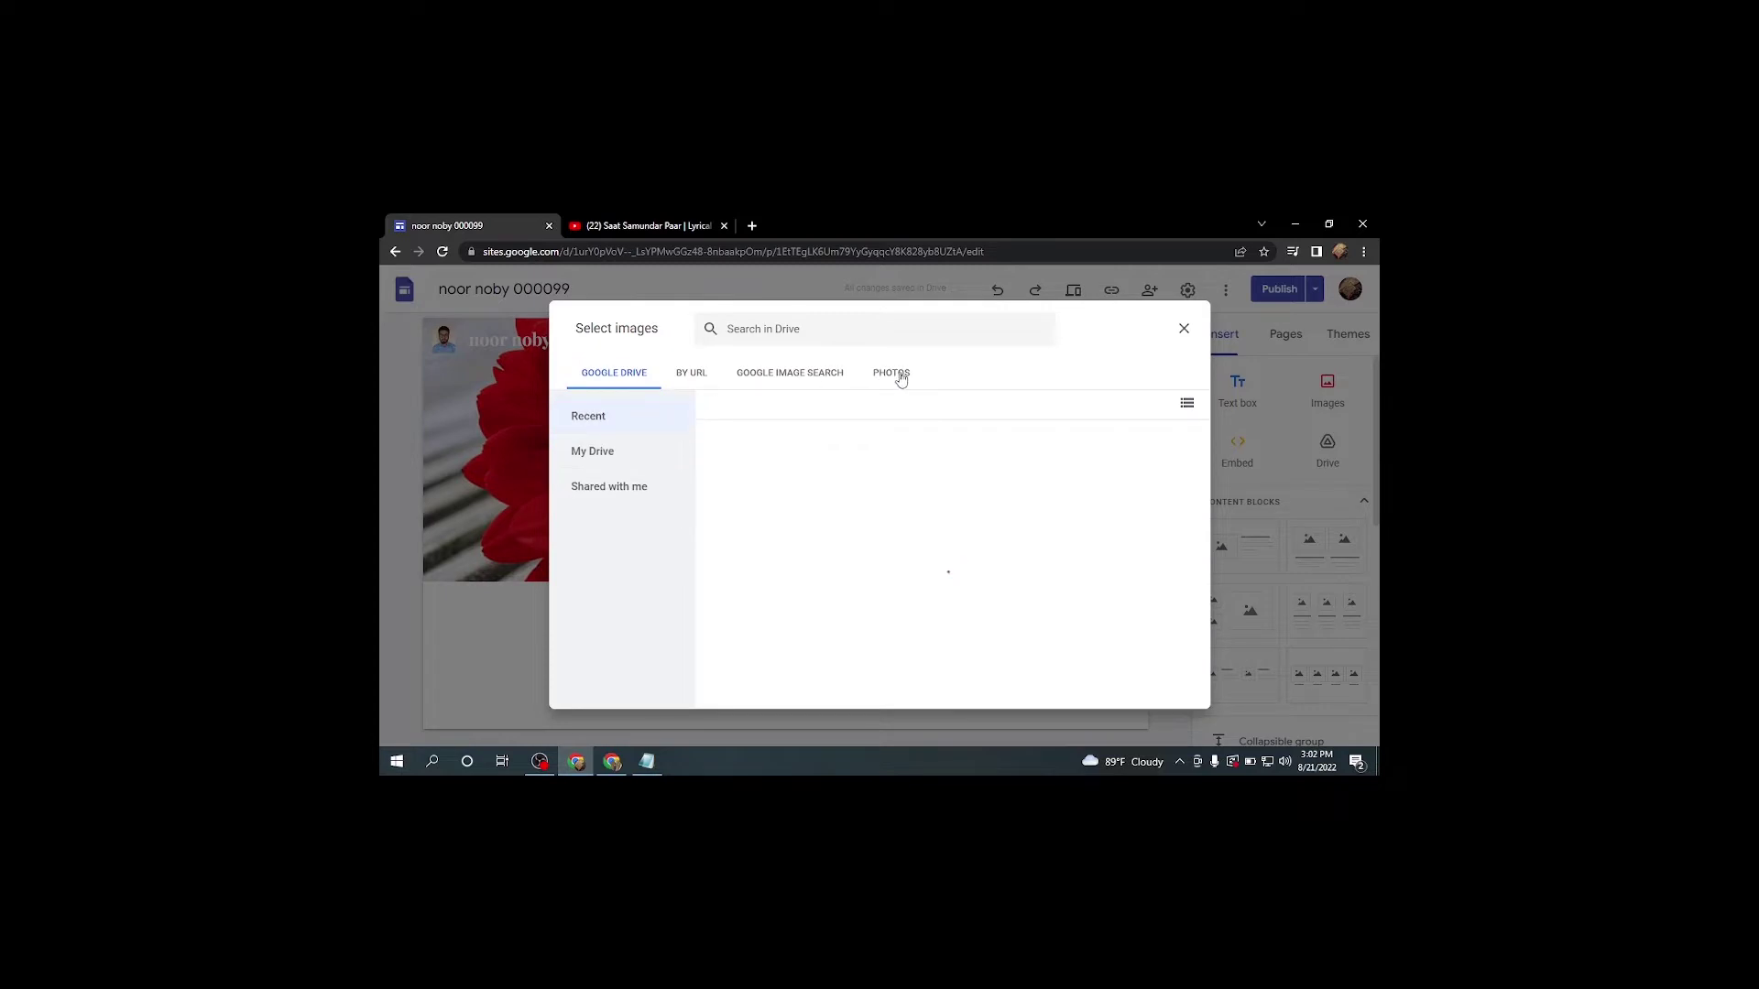
click(900, 380)
click(789, 380)
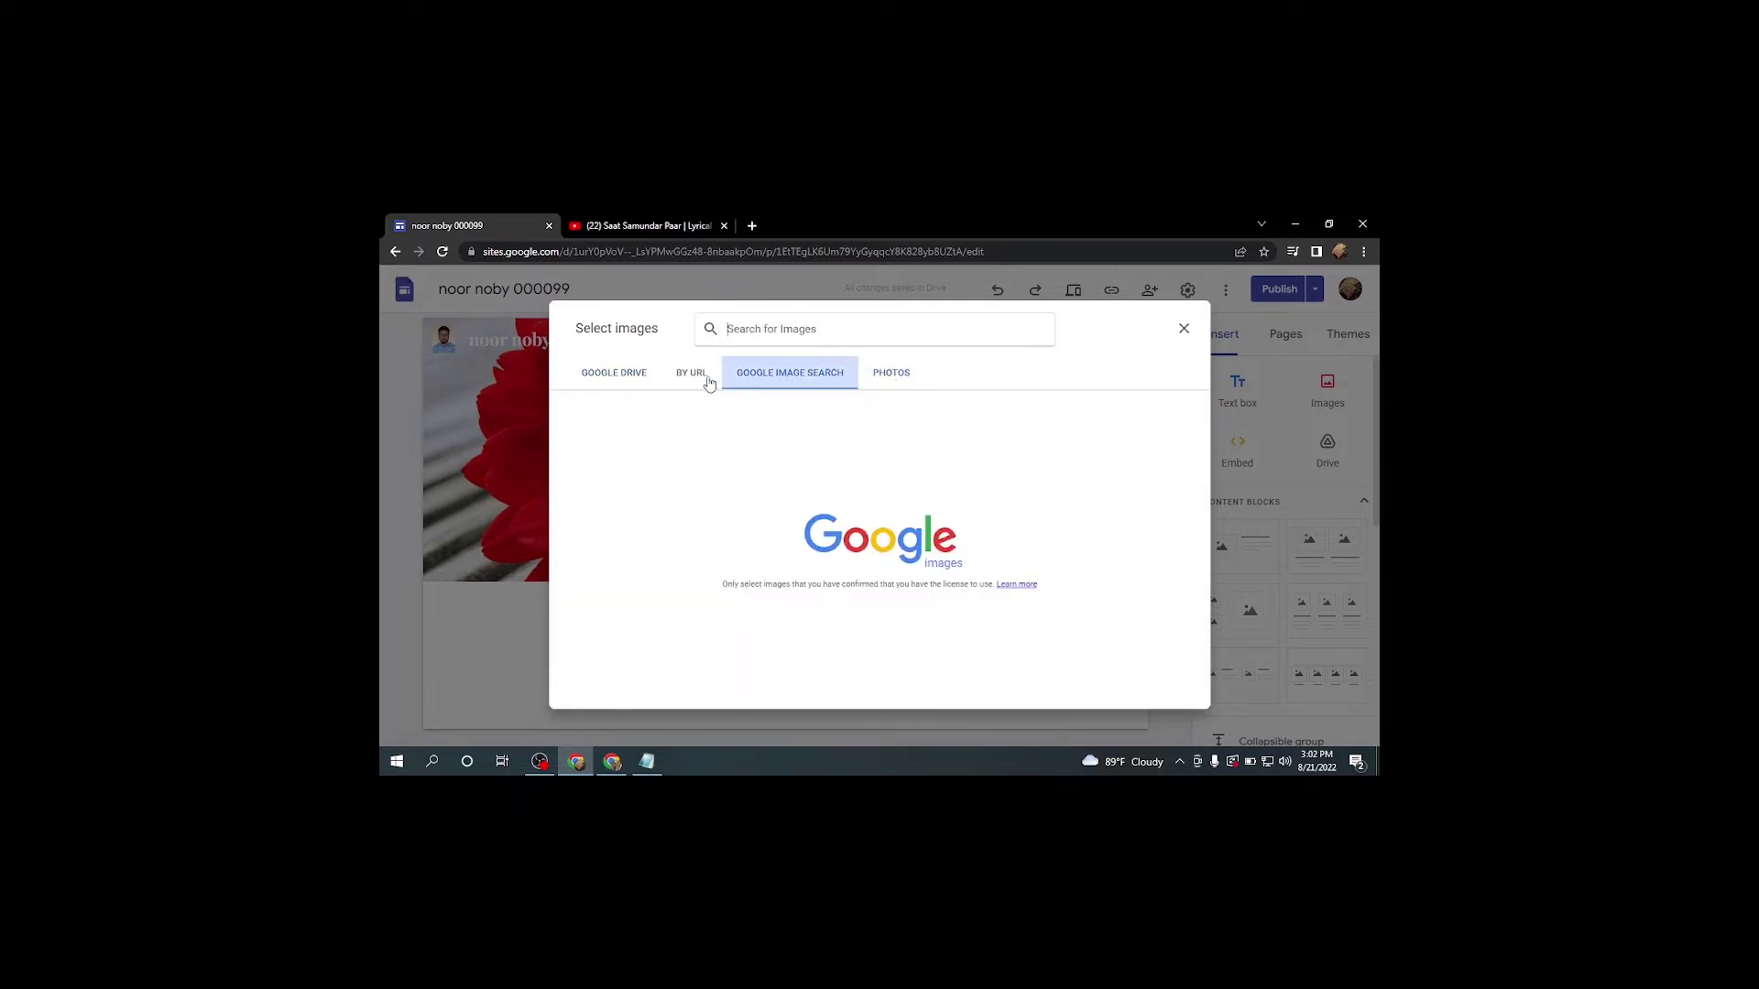
click(701, 380)
click(616, 375)
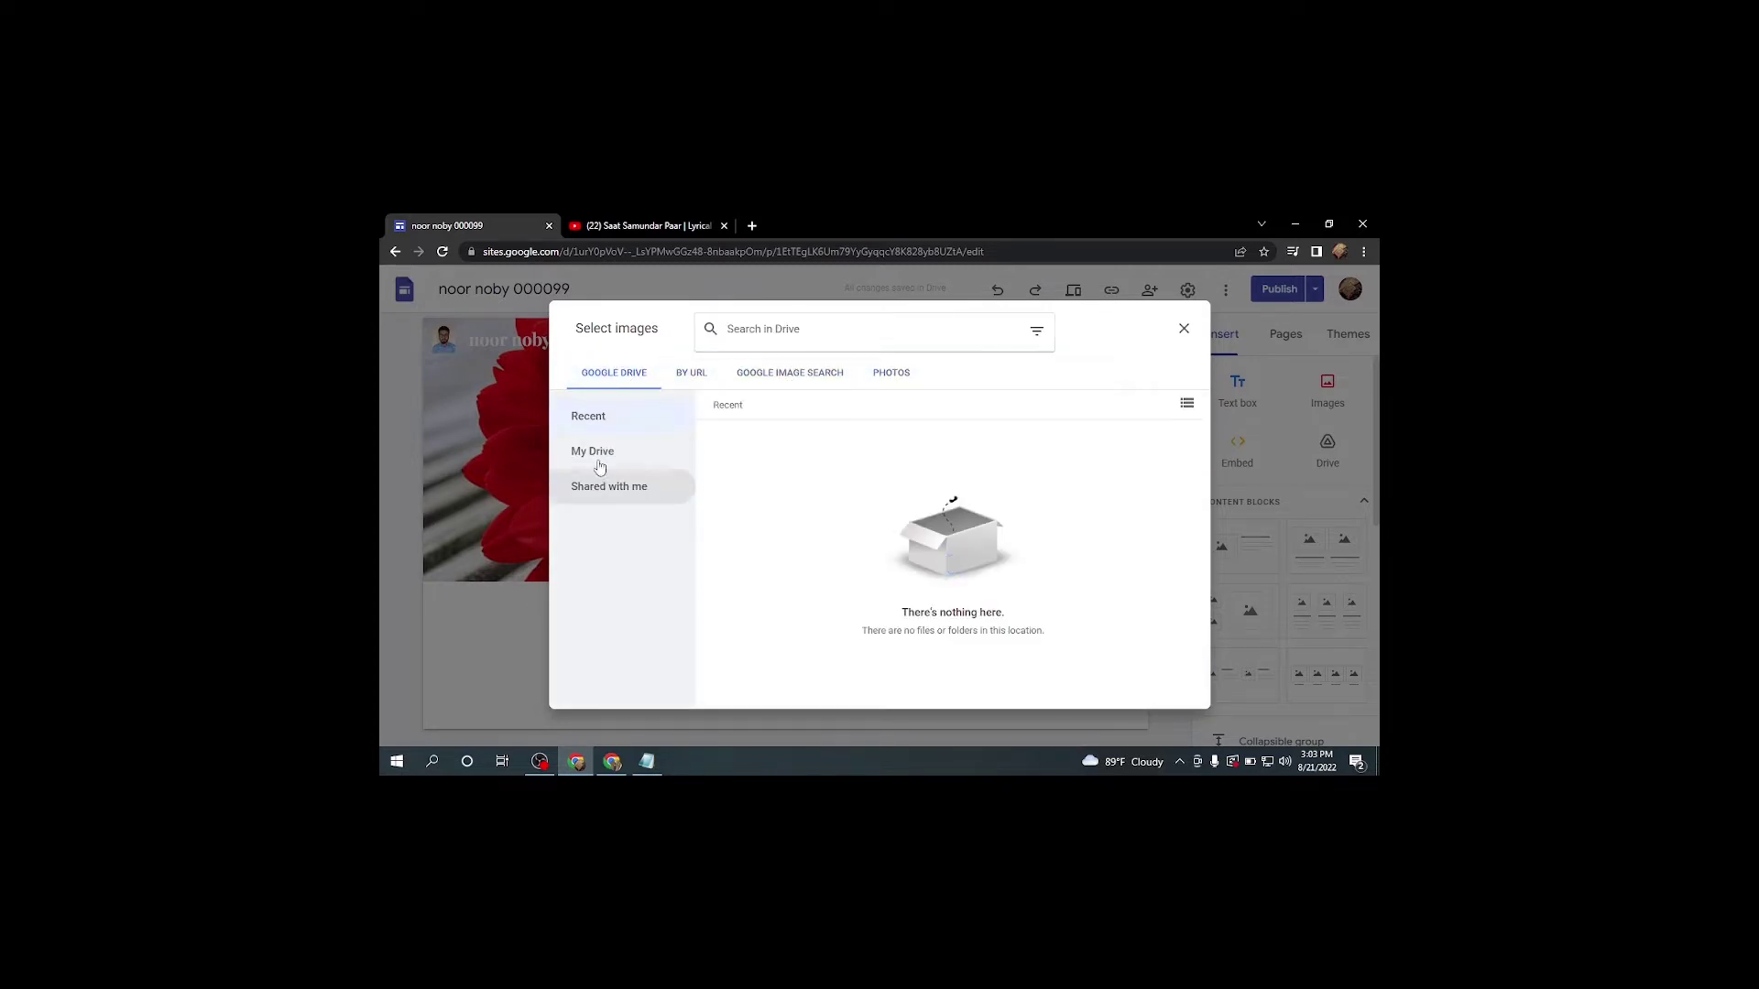
click(1184, 330)
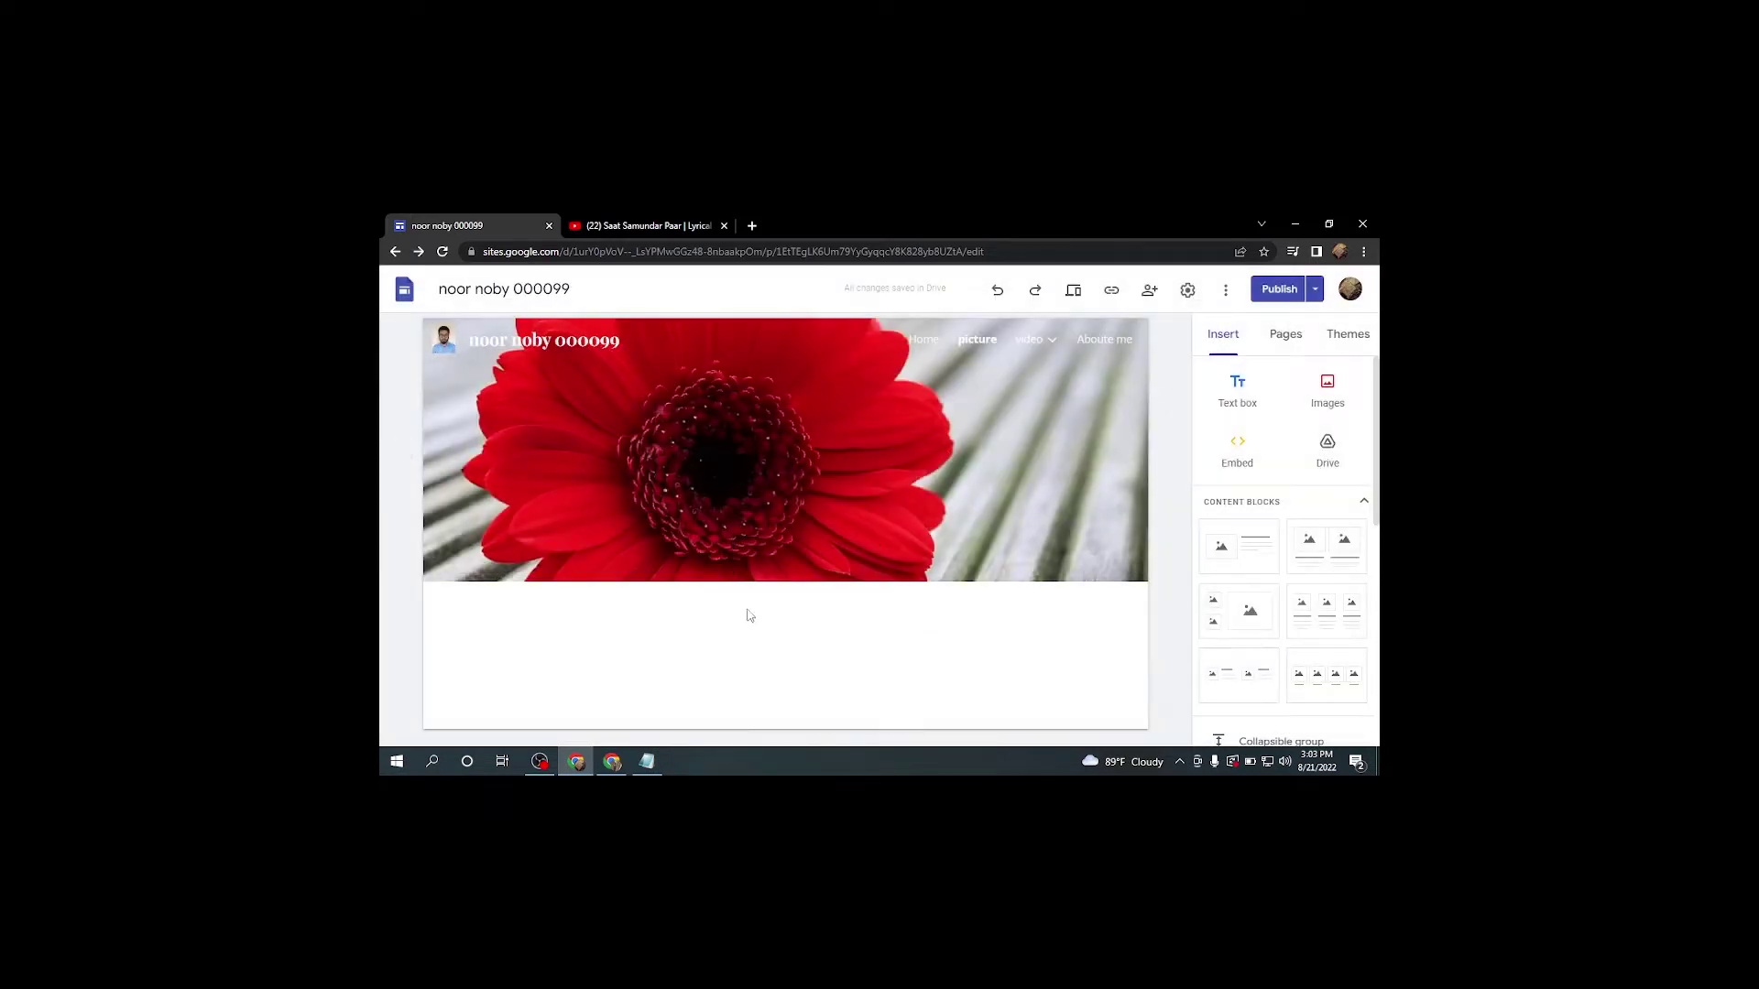
Check the My Drive, Shared with me and Recent locations in Google Drive for content to insert.
double_click(679, 663)
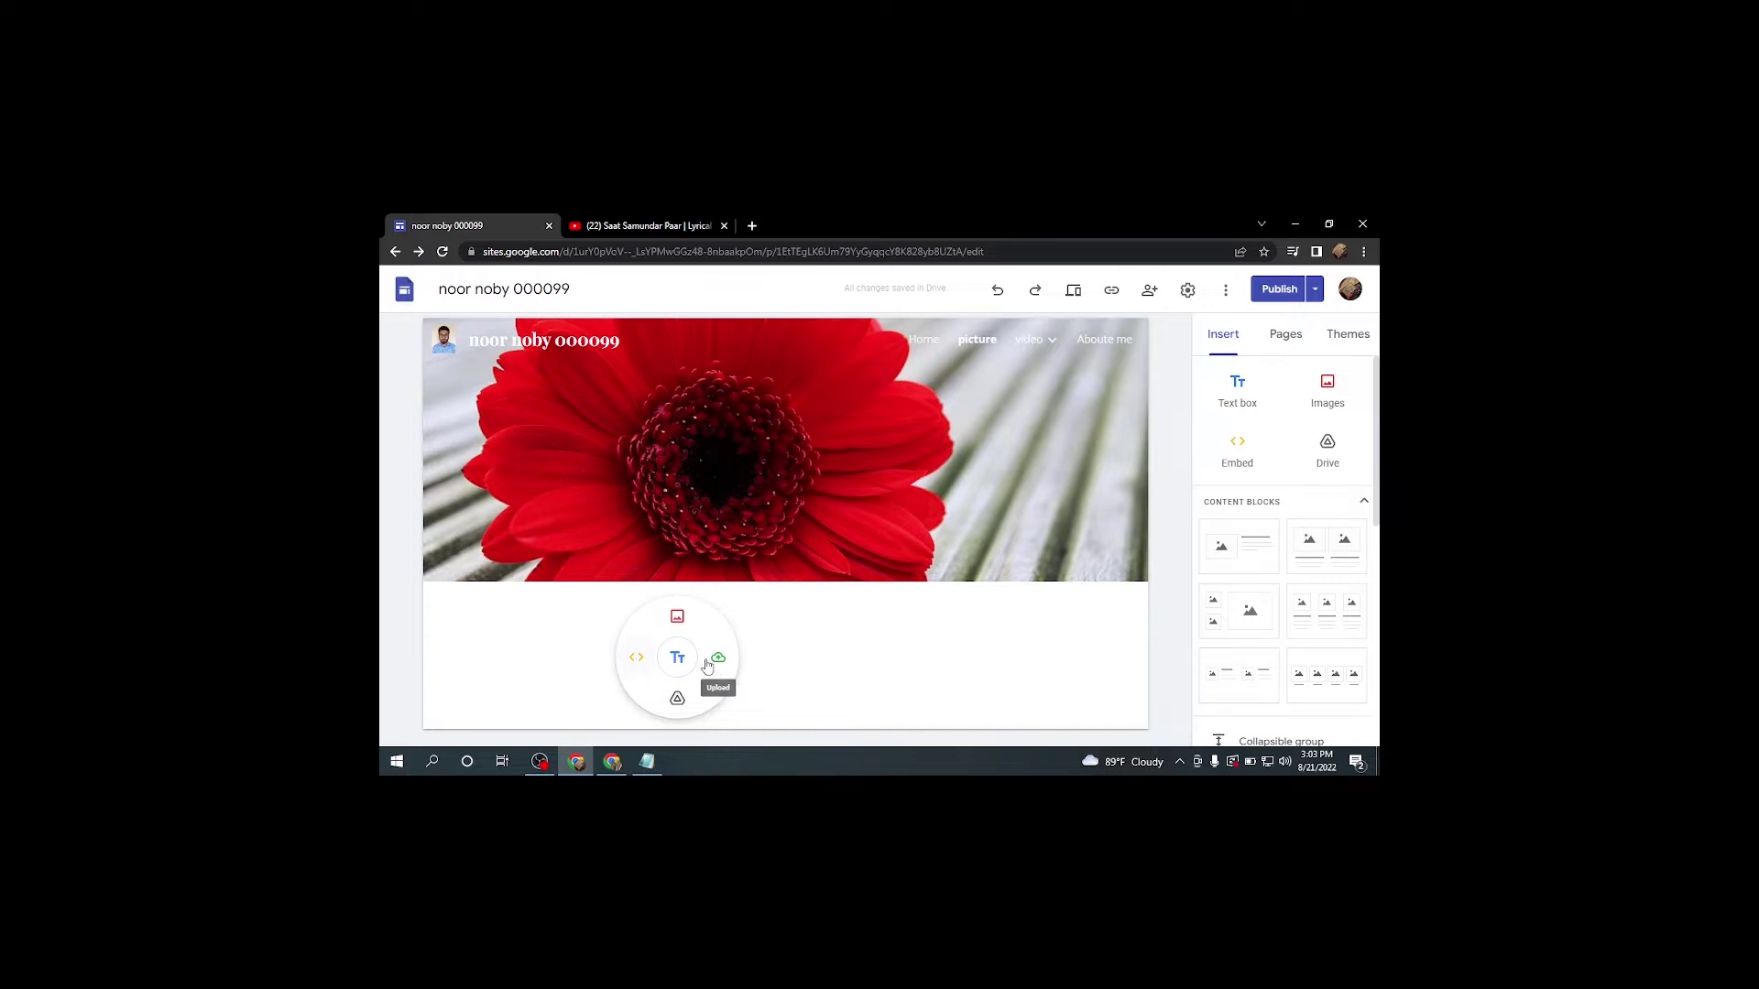
click(677, 701)
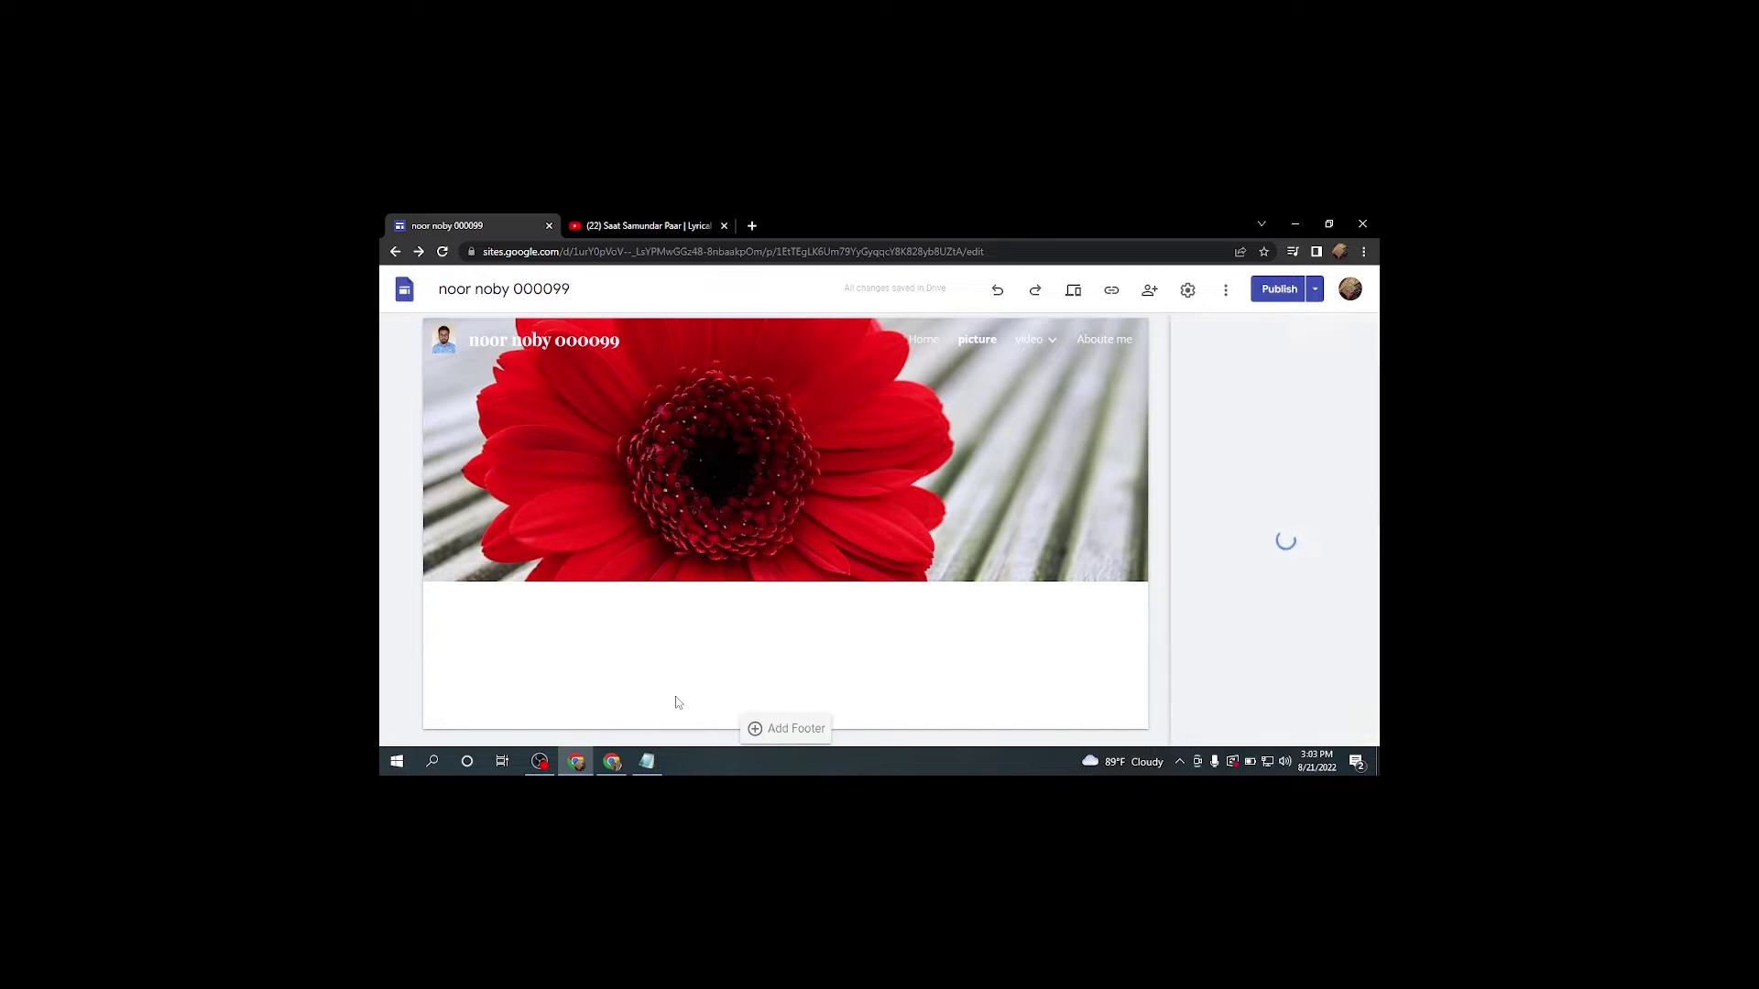
click(1228, 373)
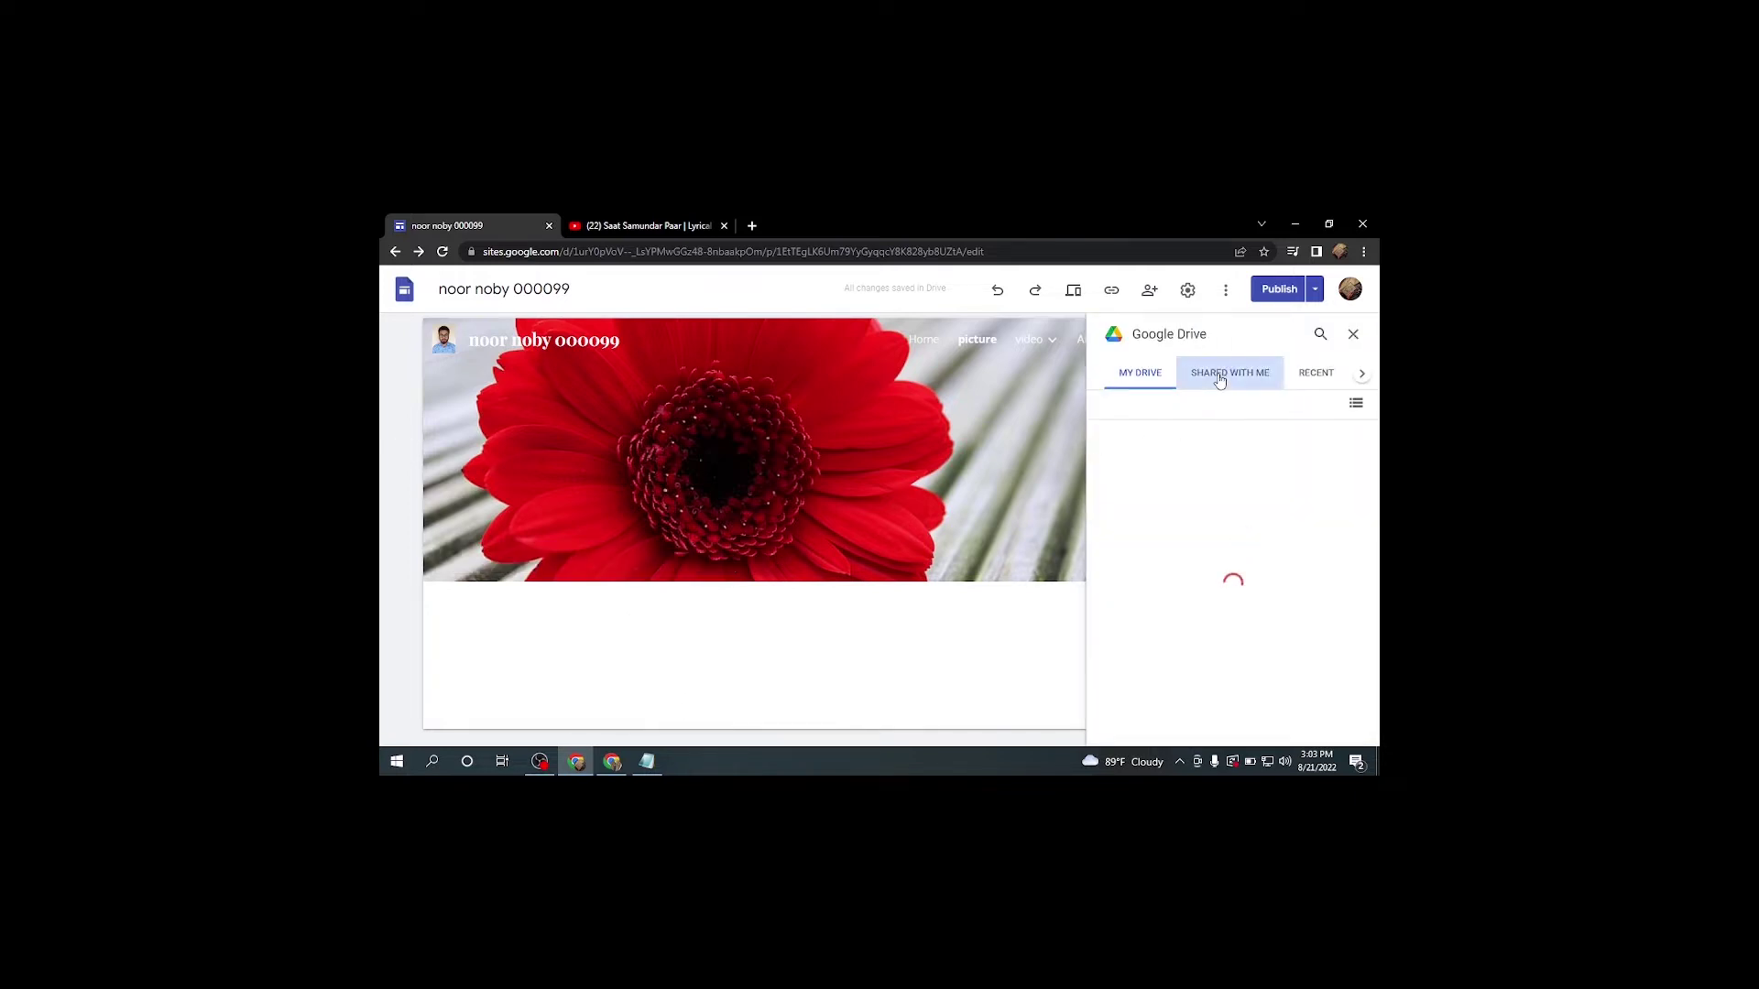
click(1315, 372)
click(1149, 381)
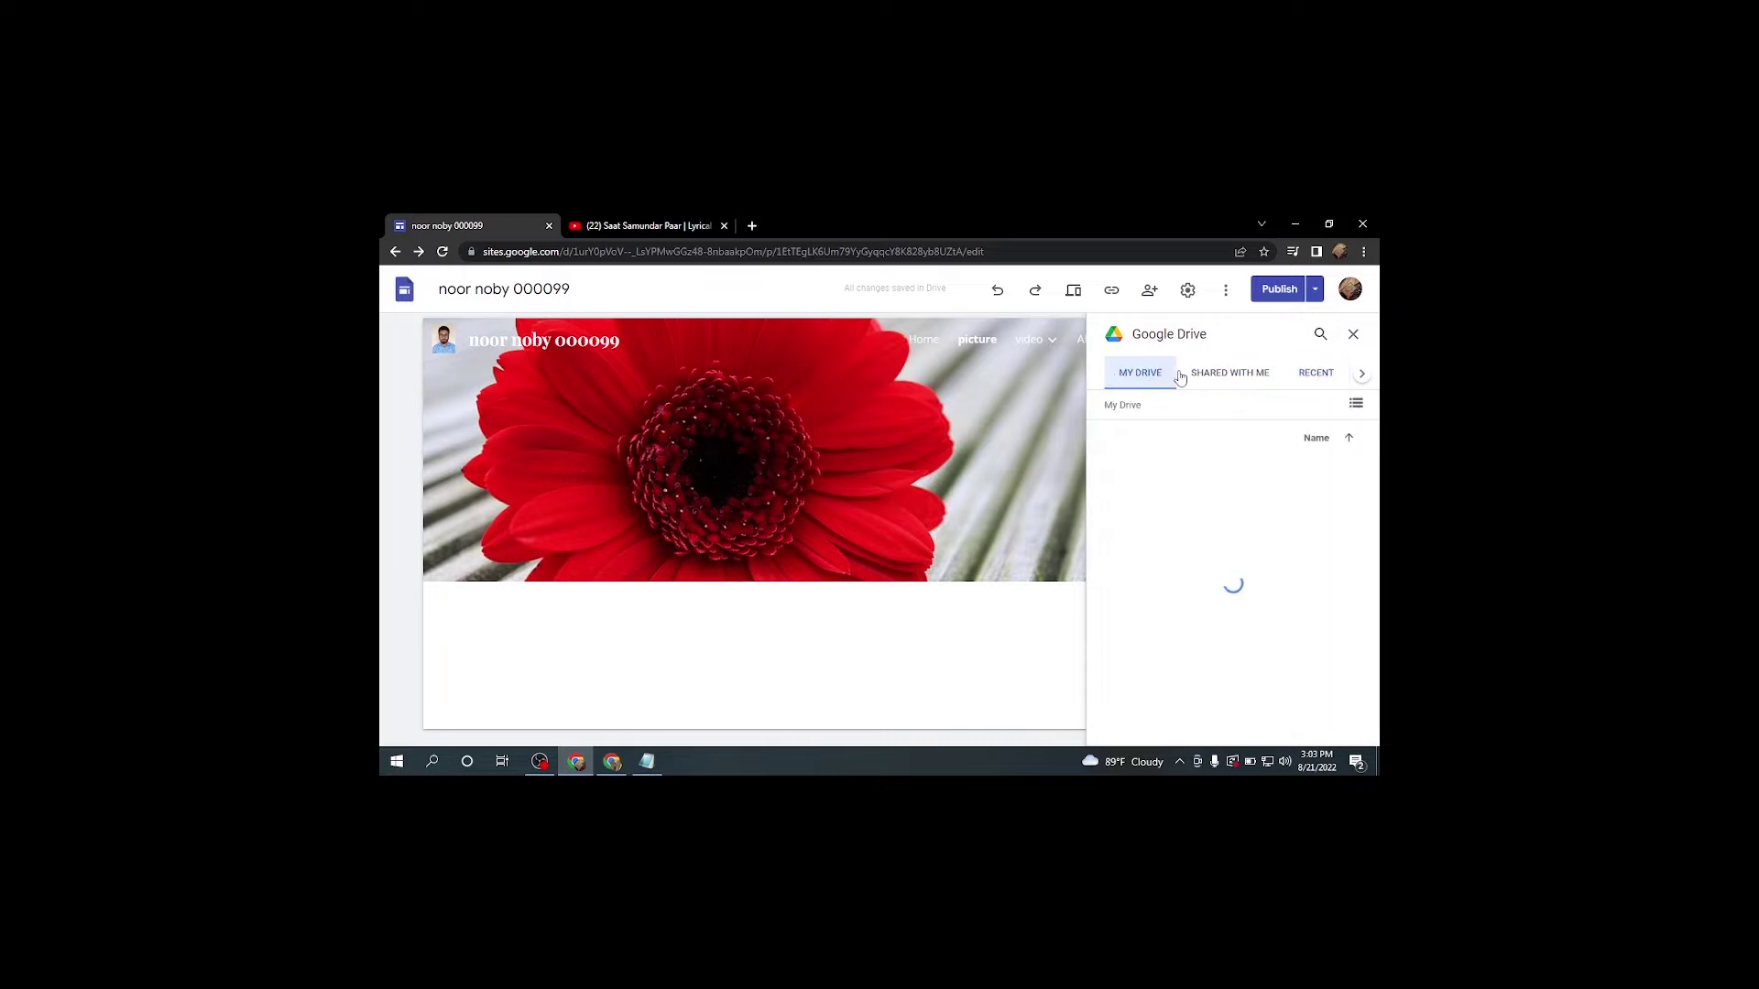
click(1353, 335)
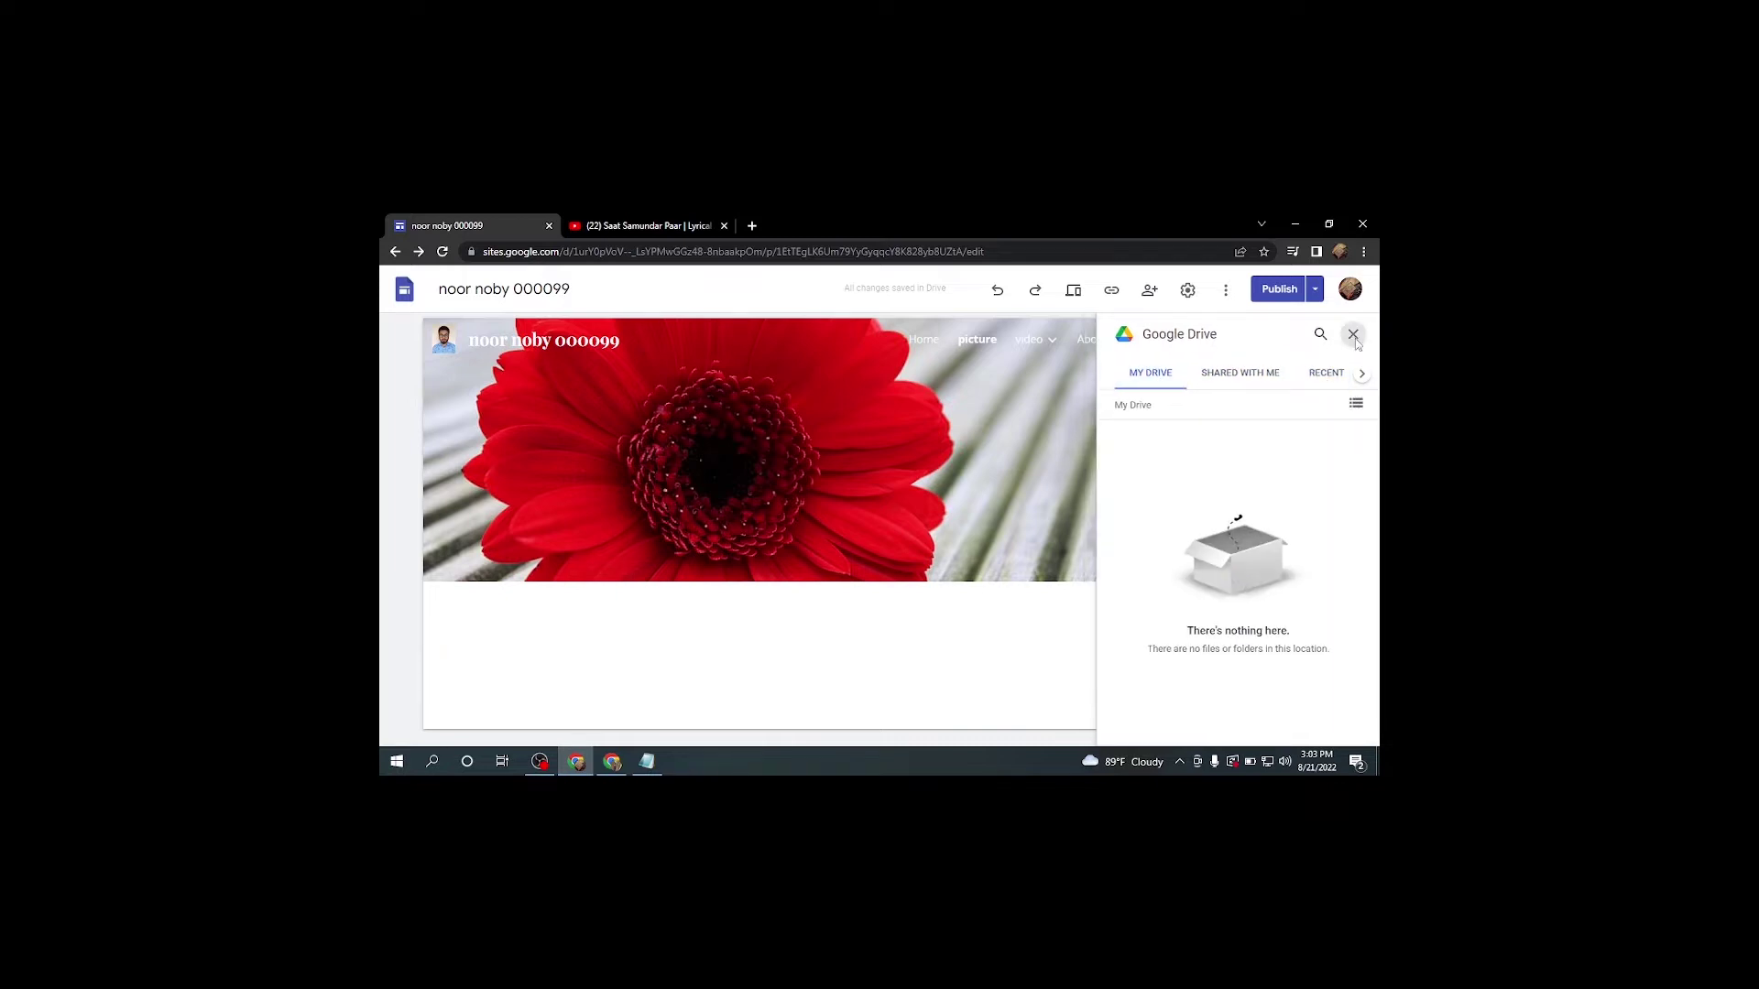
Look at the options for embedding web content on the picture page, without inserting anything.
double_click(626, 684)
click(587, 674)
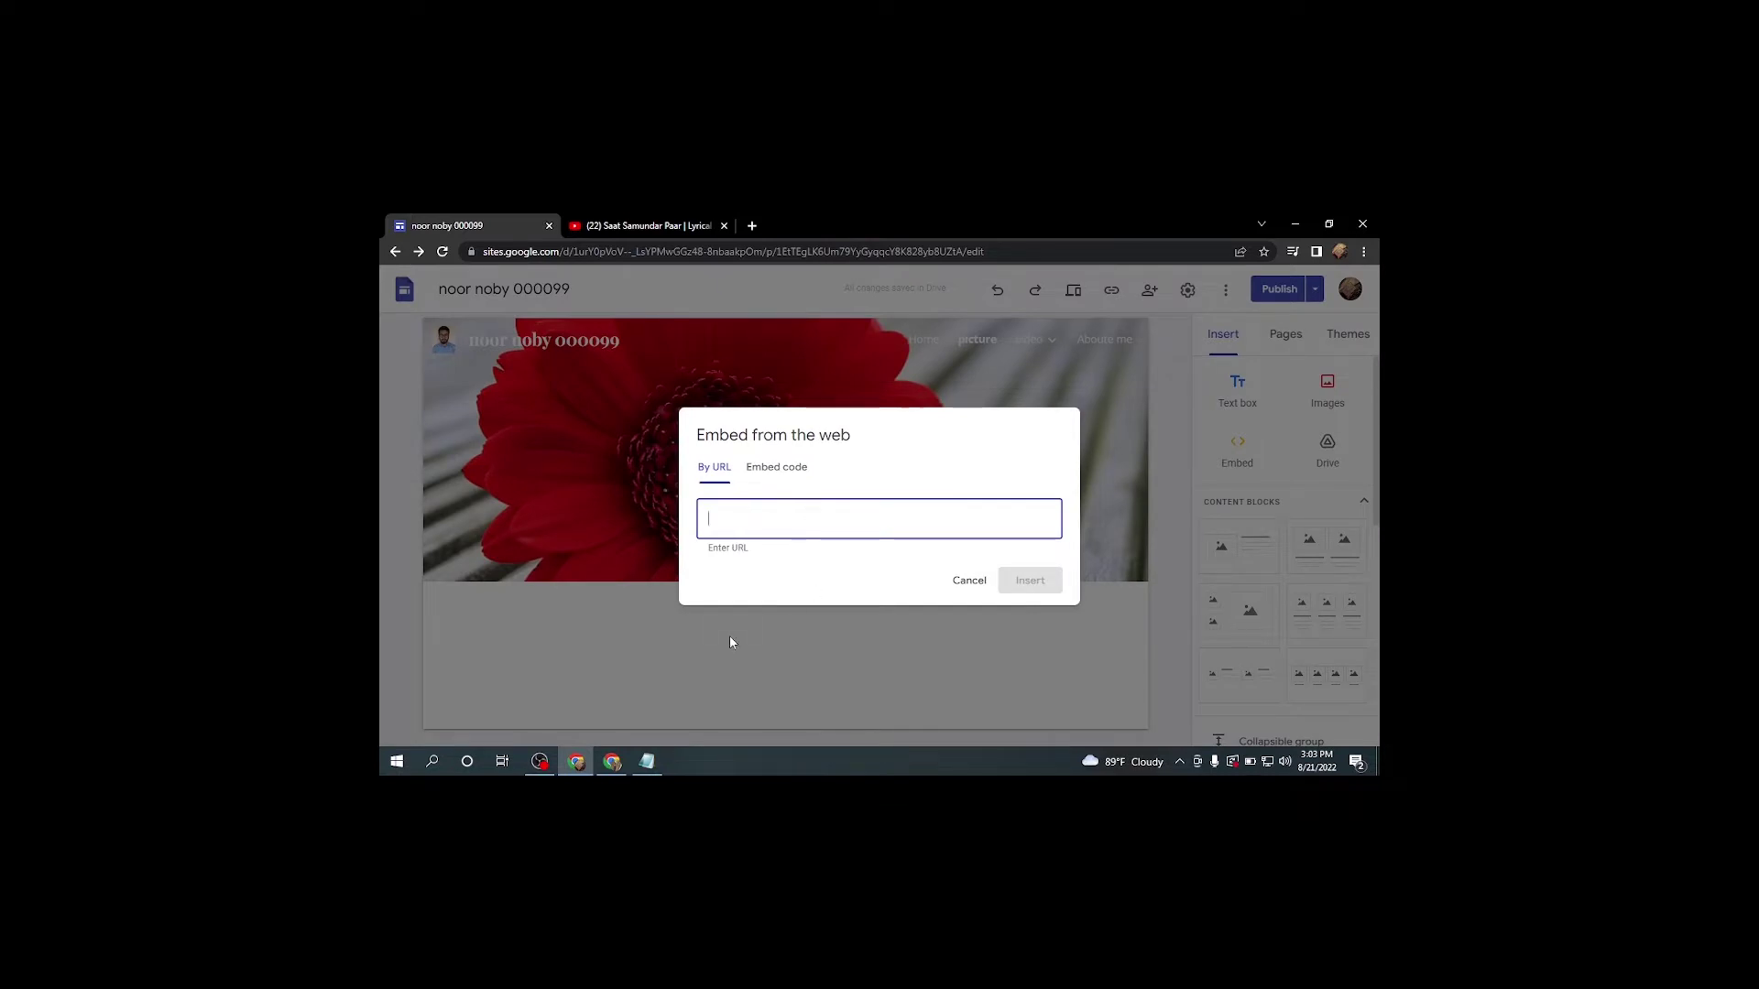
click(966, 581)
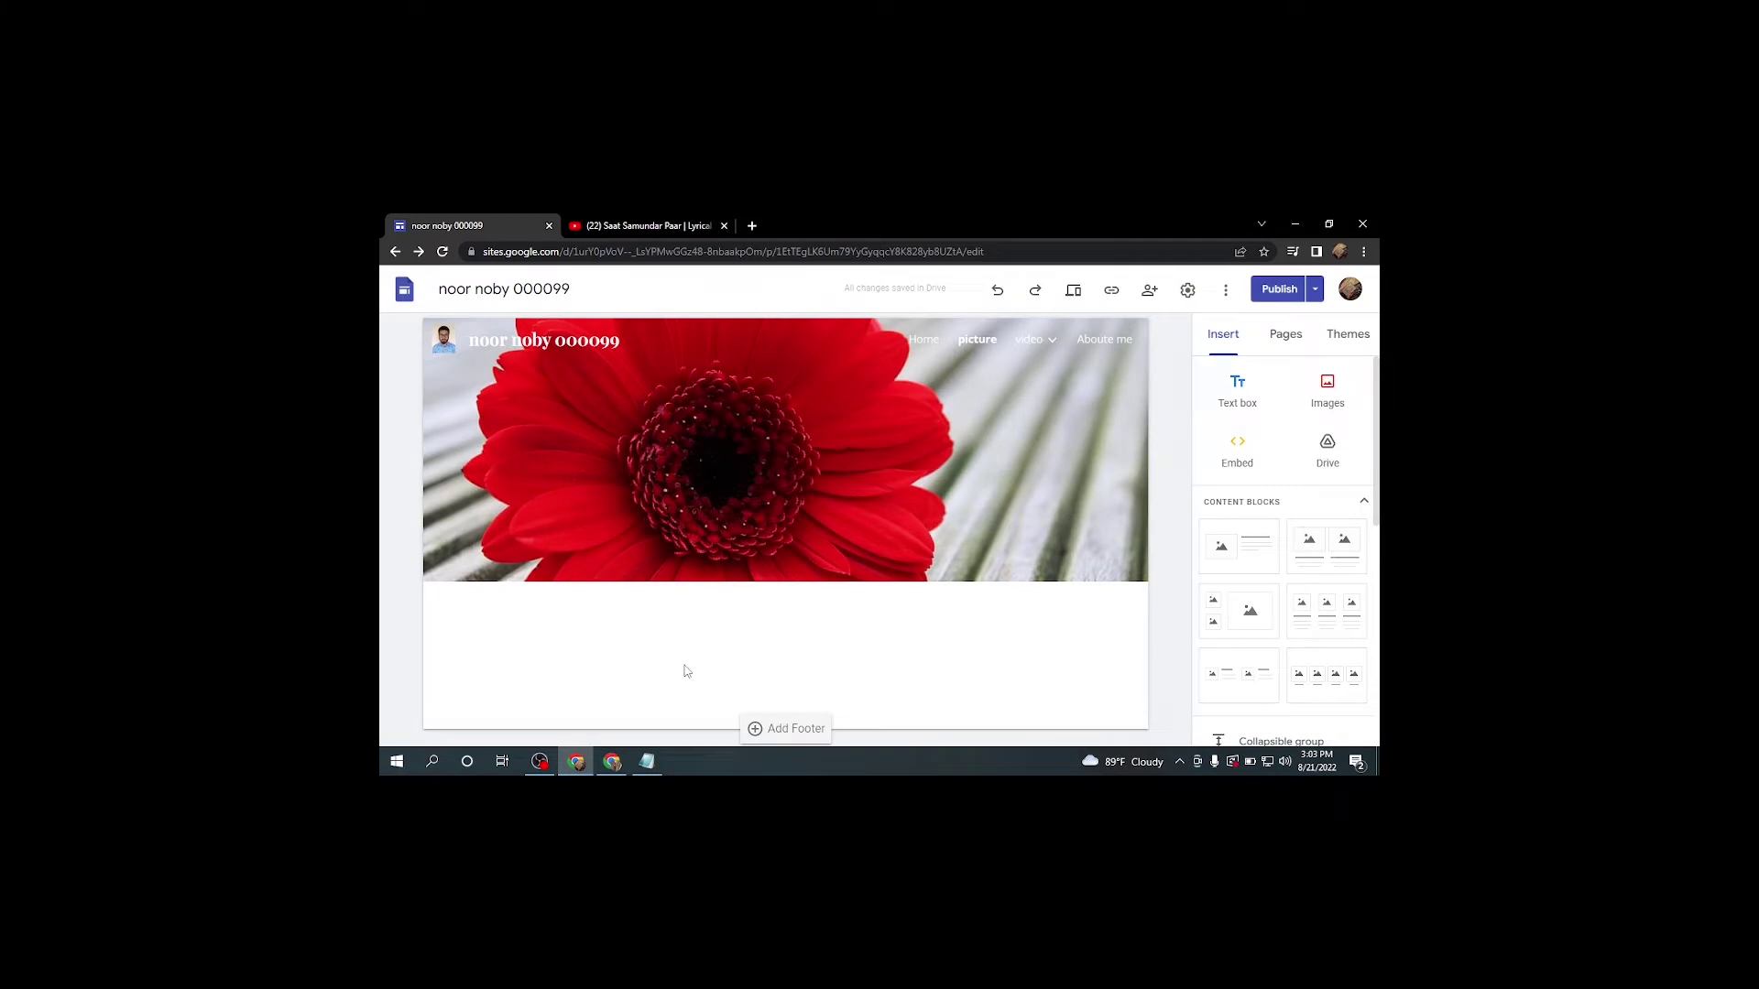
Add a footer below the picture page and delete its section again.
click(783, 730)
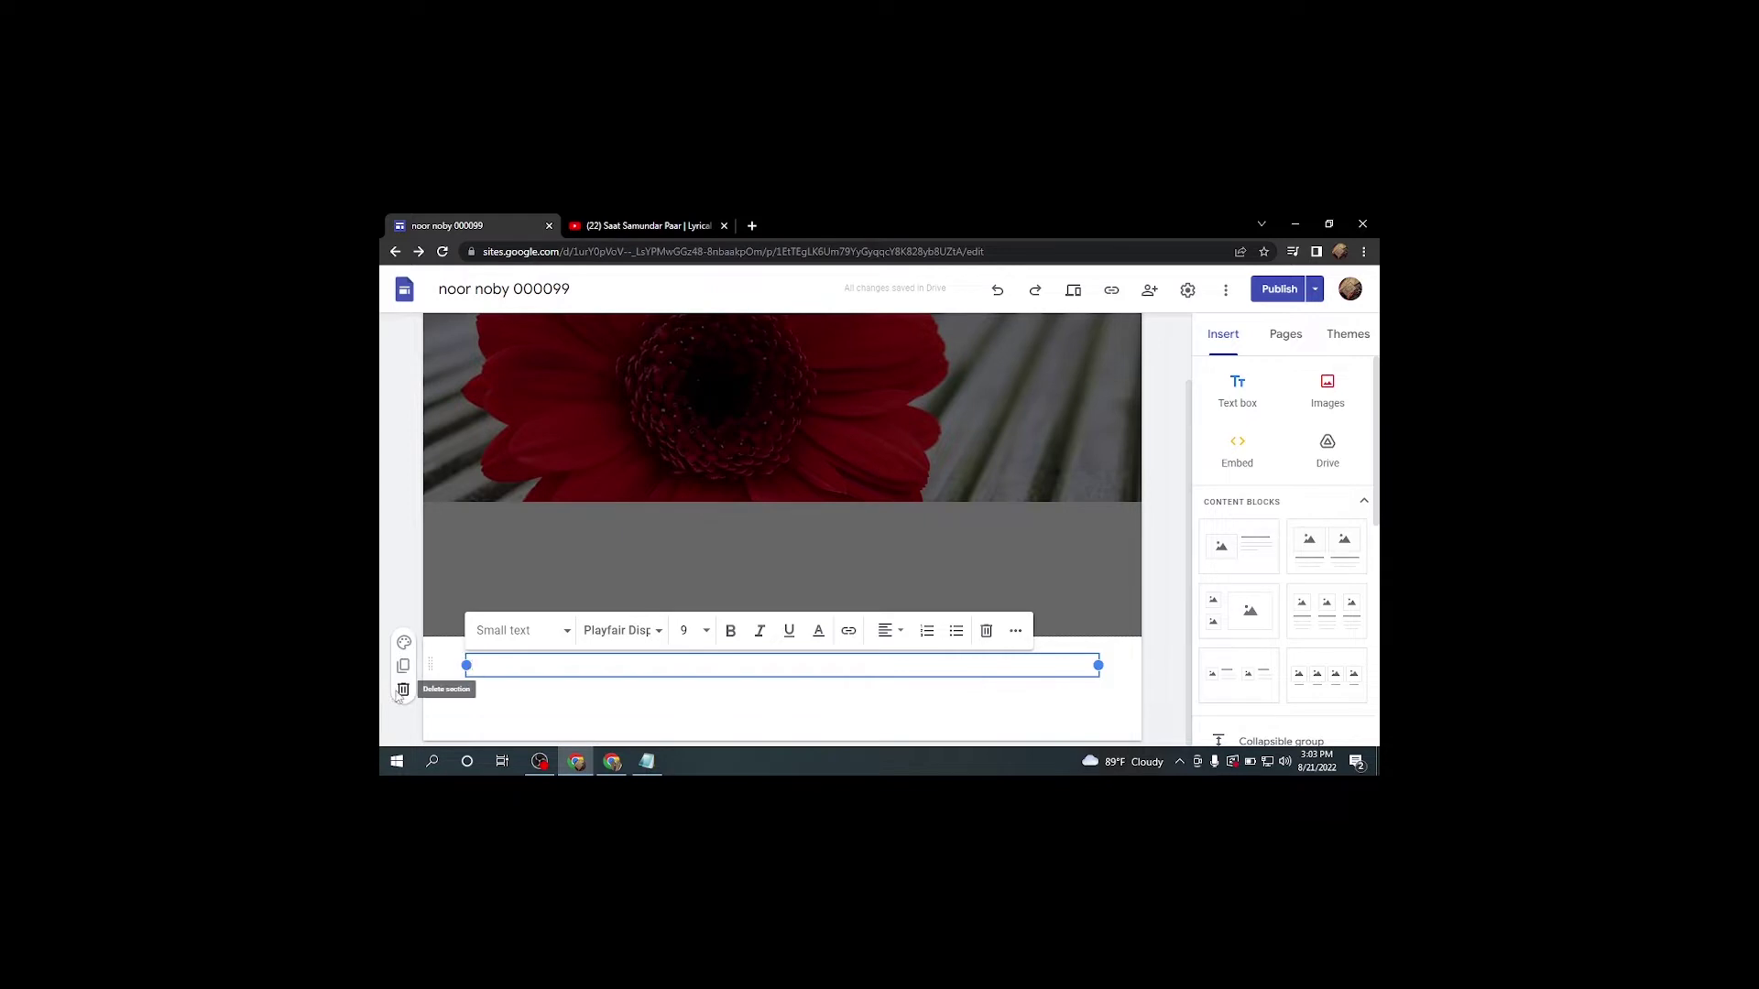
click(402, 690)
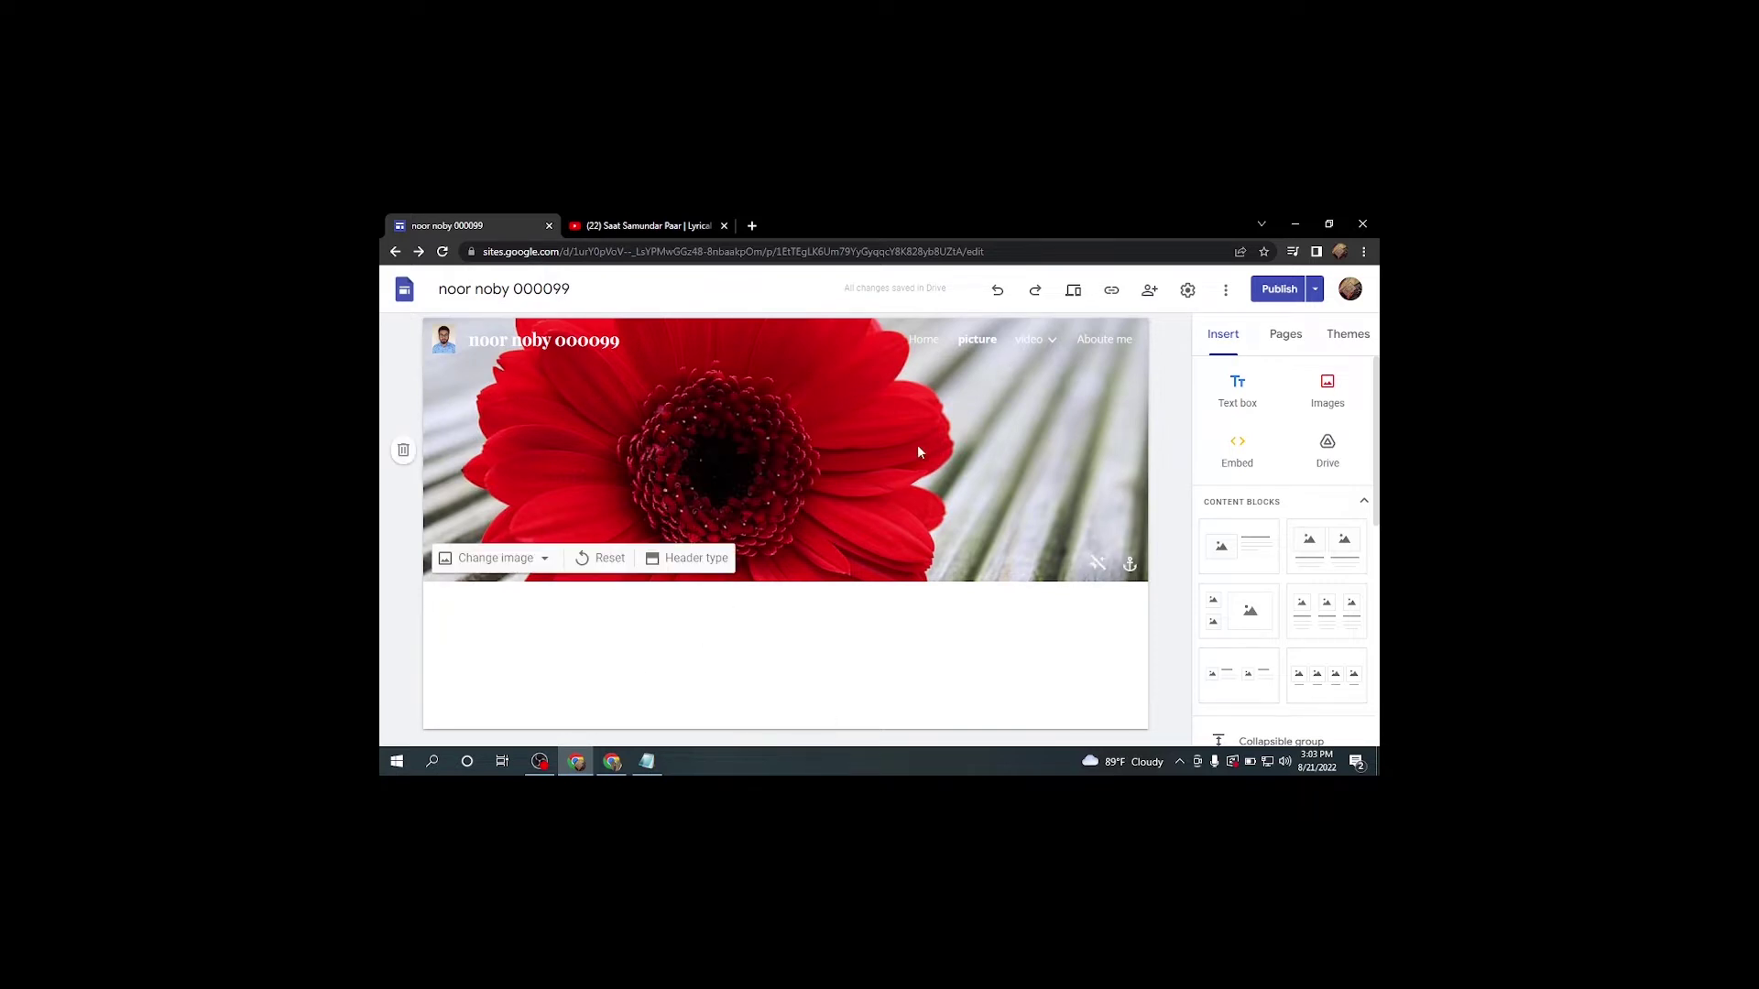
Insert the content block with two small and one large image placeholder, and upload the image 20220221_222721 into the large one.
click(1246, 609)
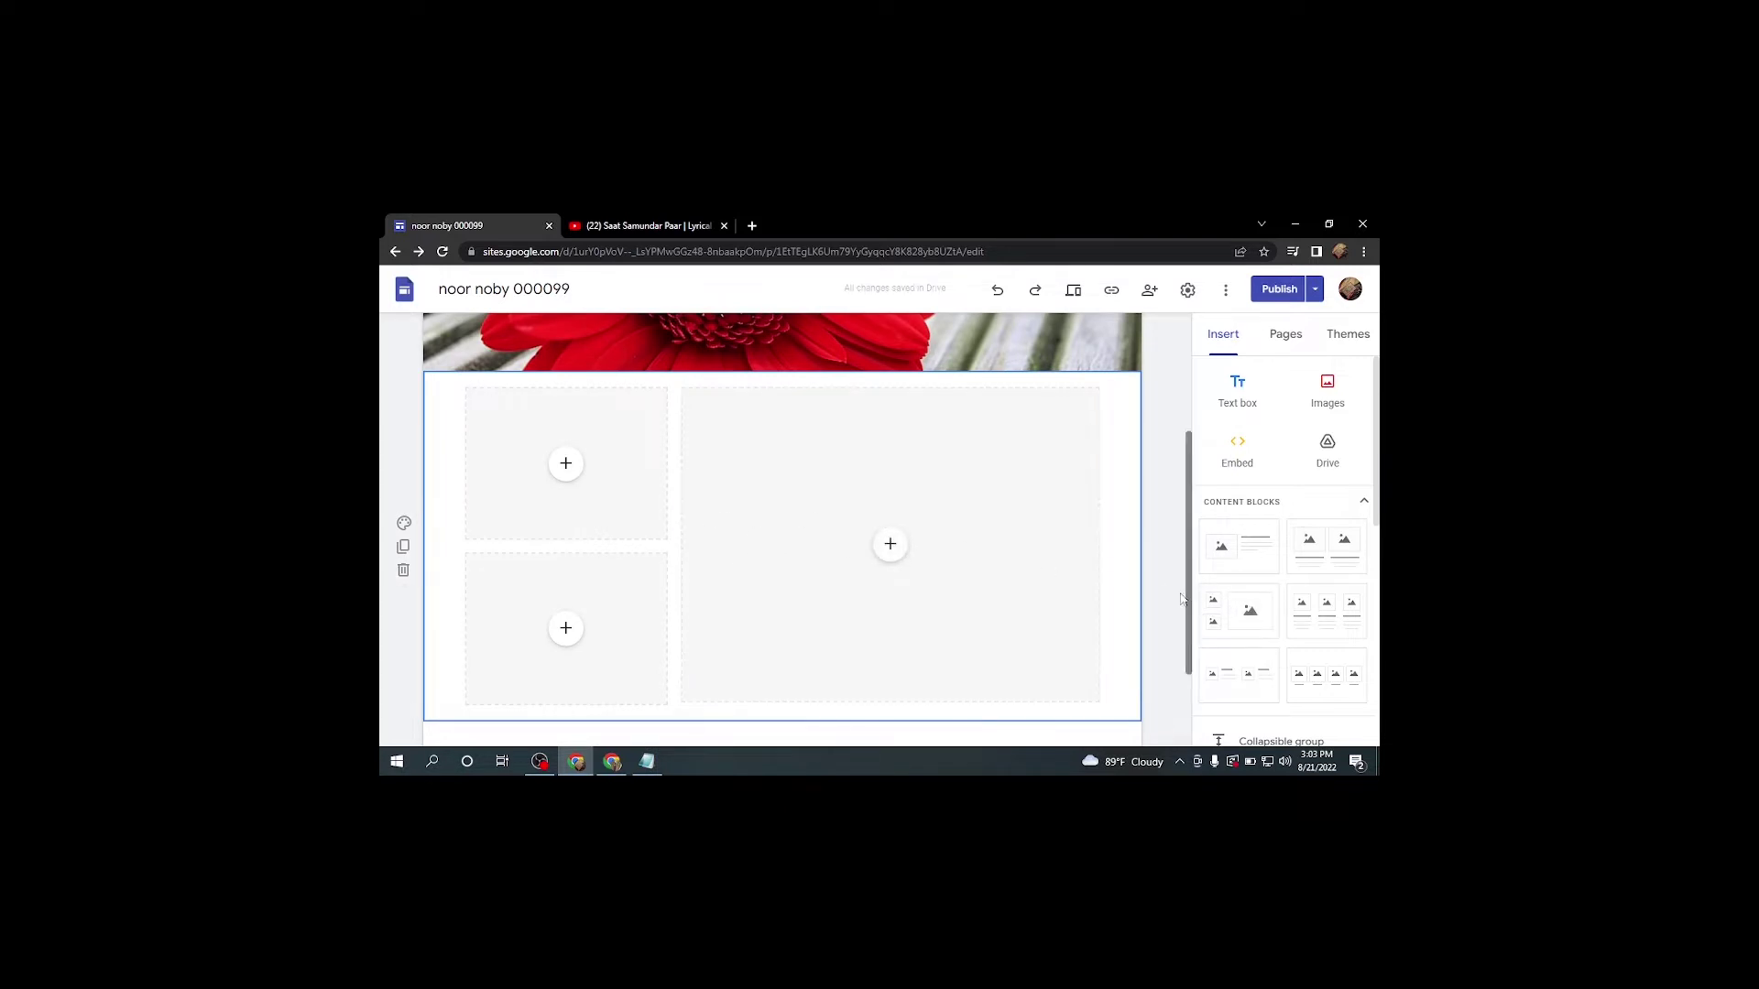
click(890, 546)
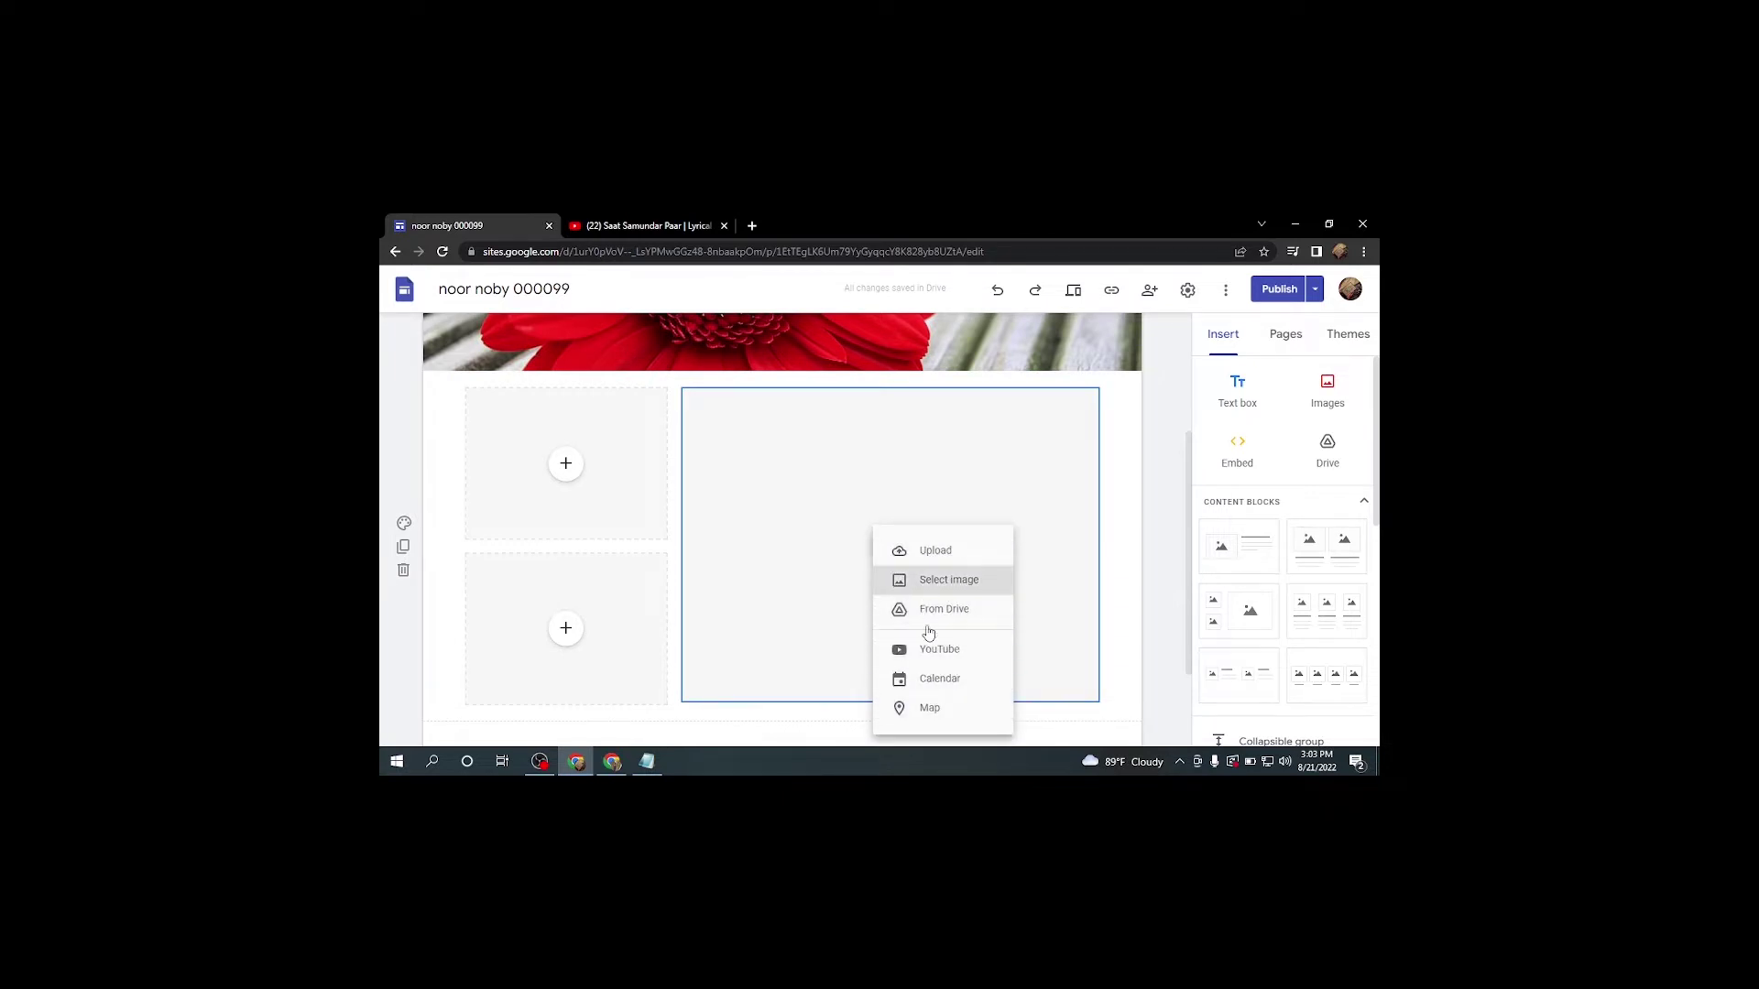
click(933, 550)
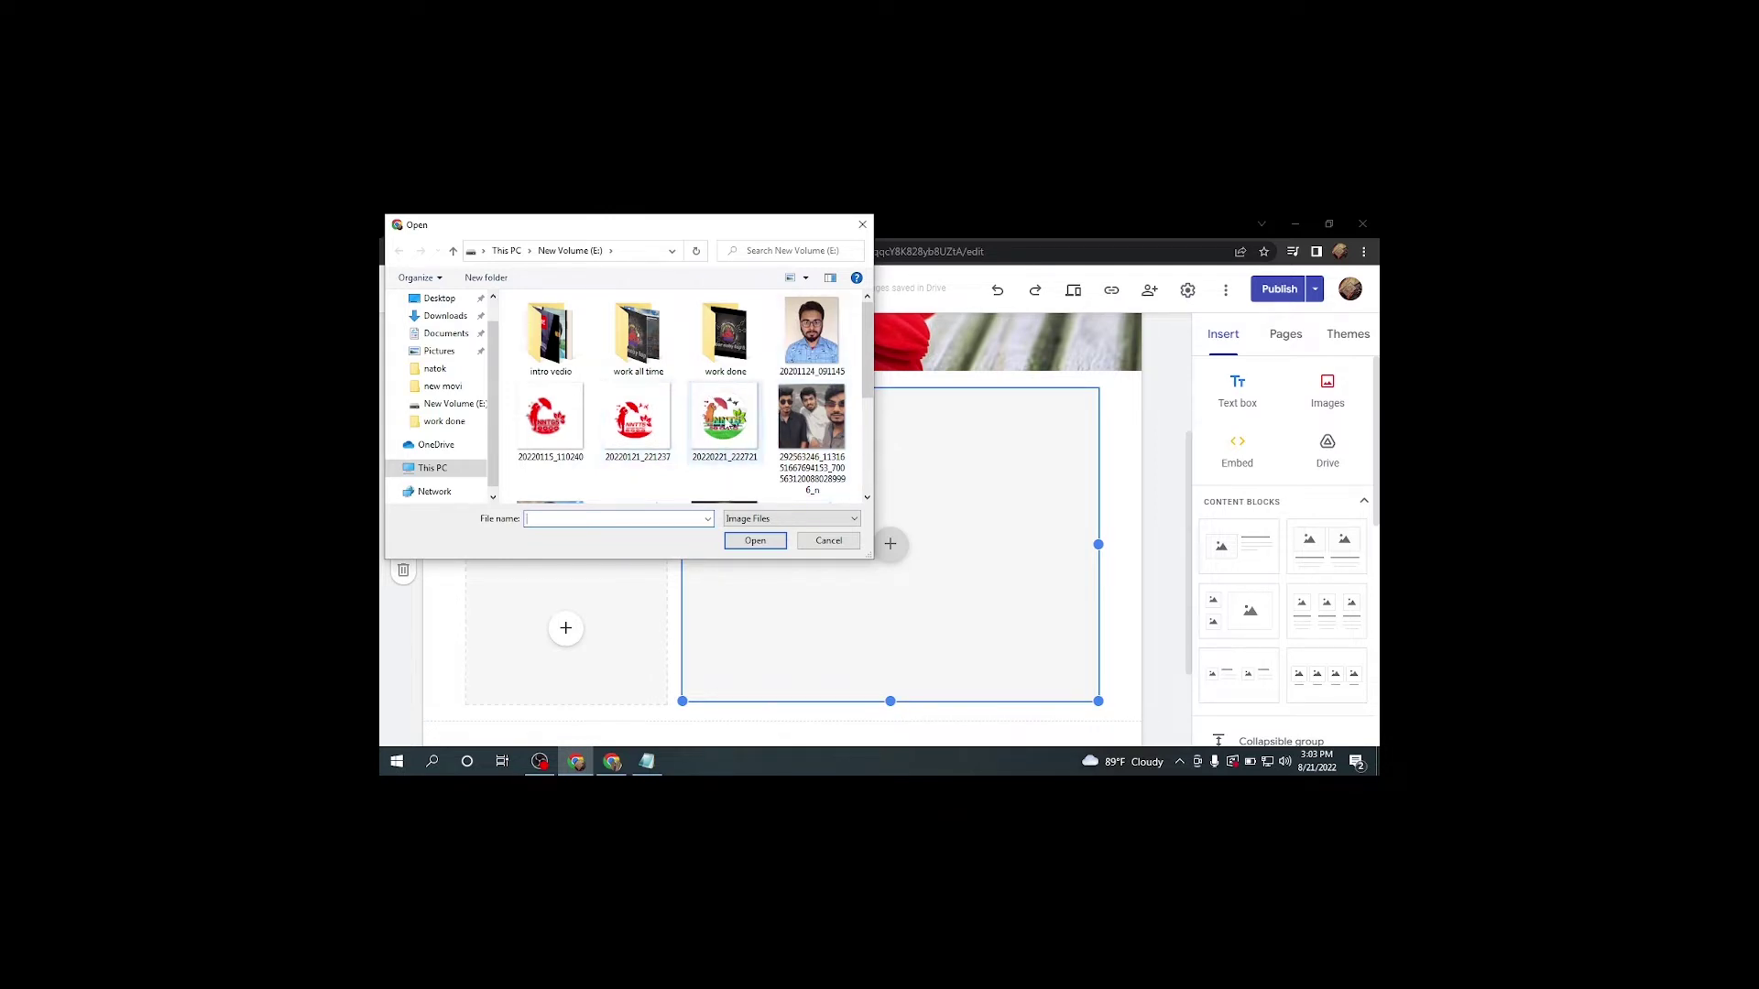
click(724, 419)
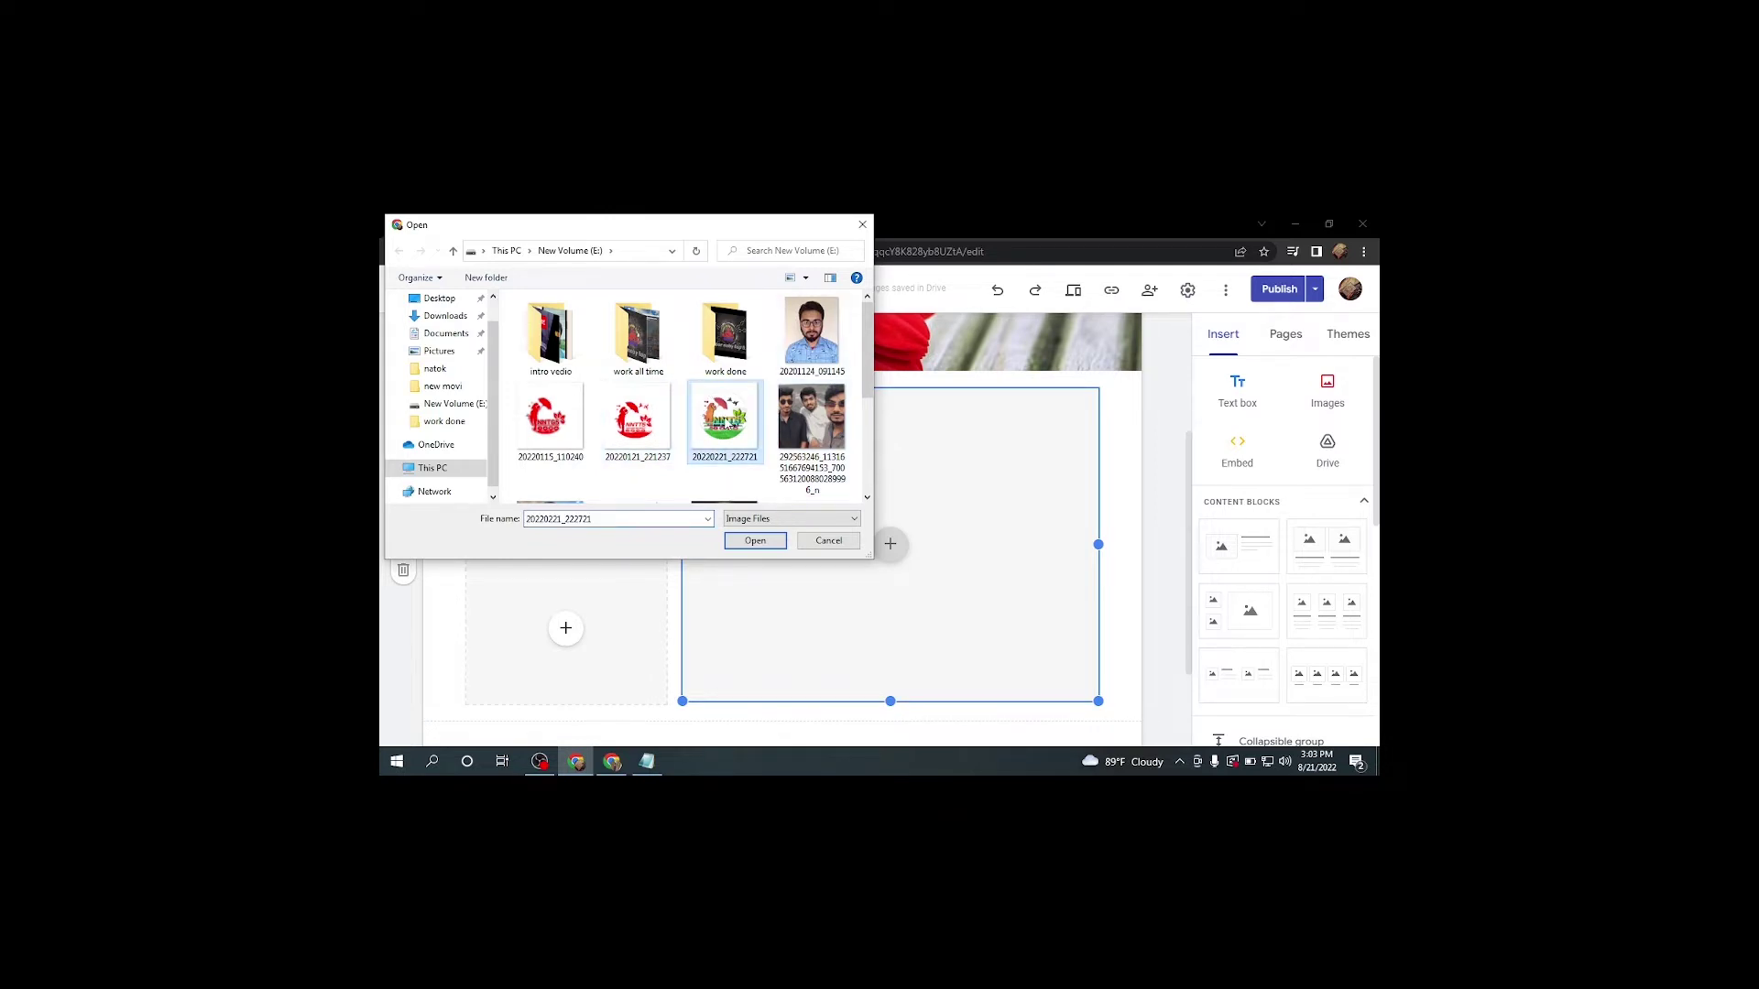
click(772, 541)
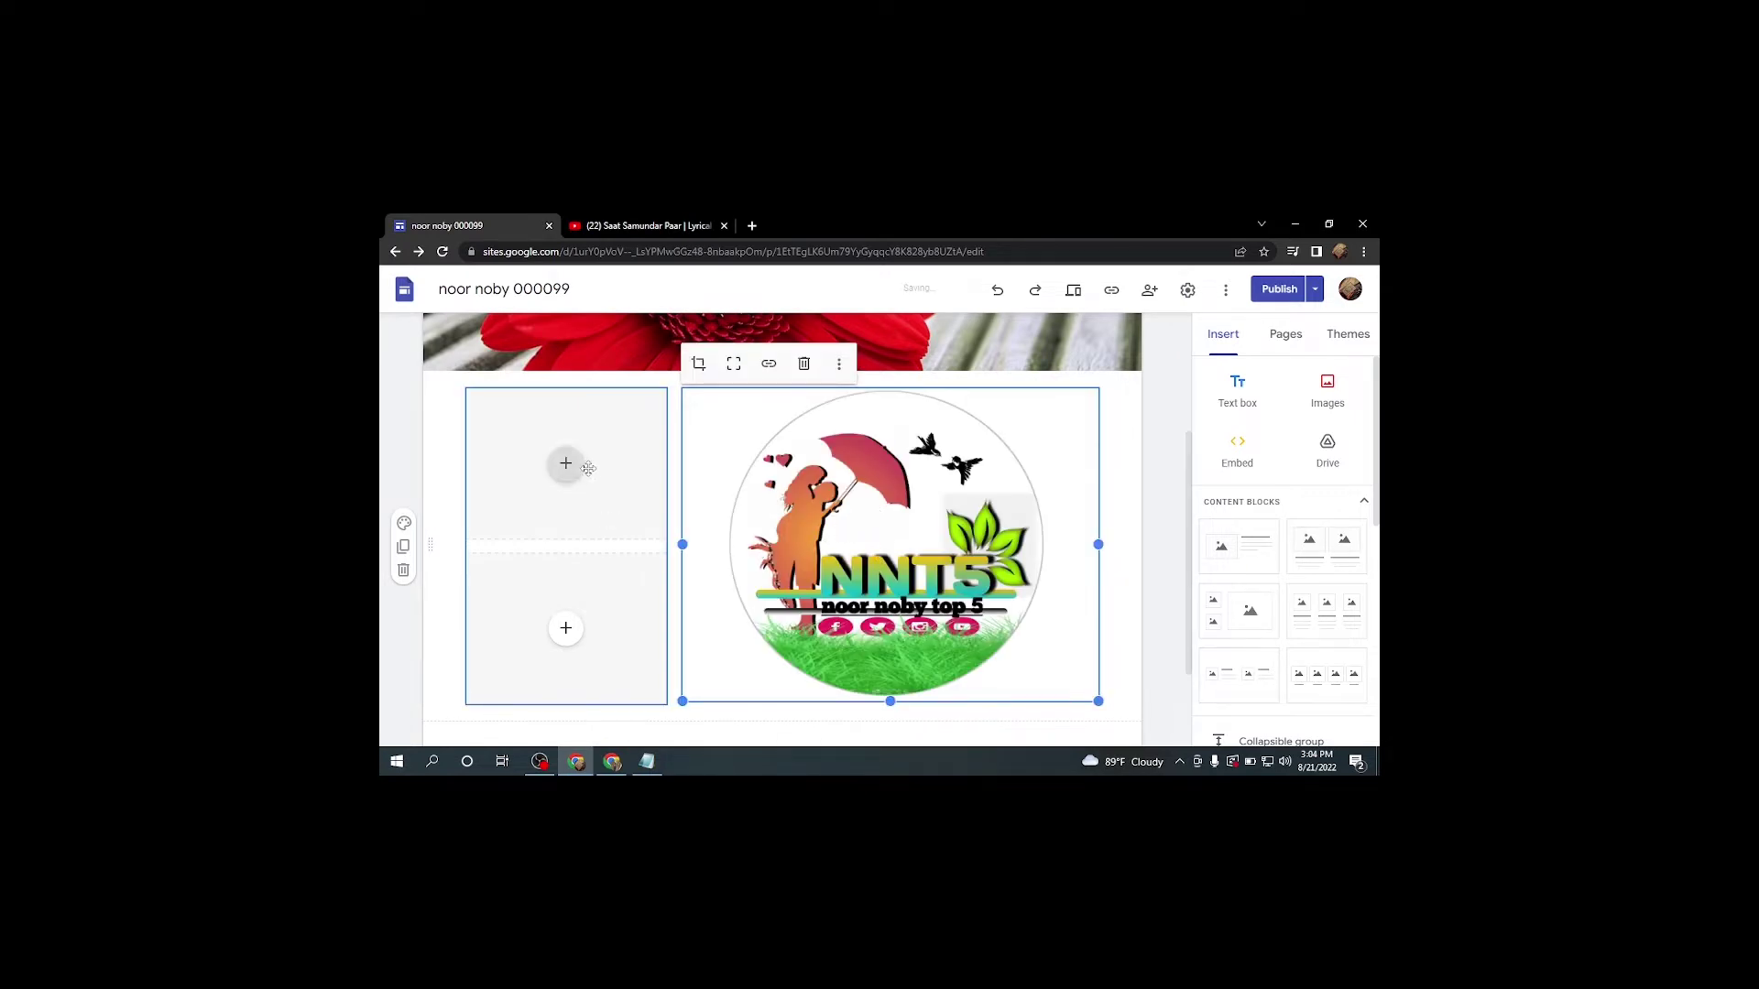
Add a content block with four captioned image placeholders in a row below the logo image section.
scroll(1274, 570, down, 1)
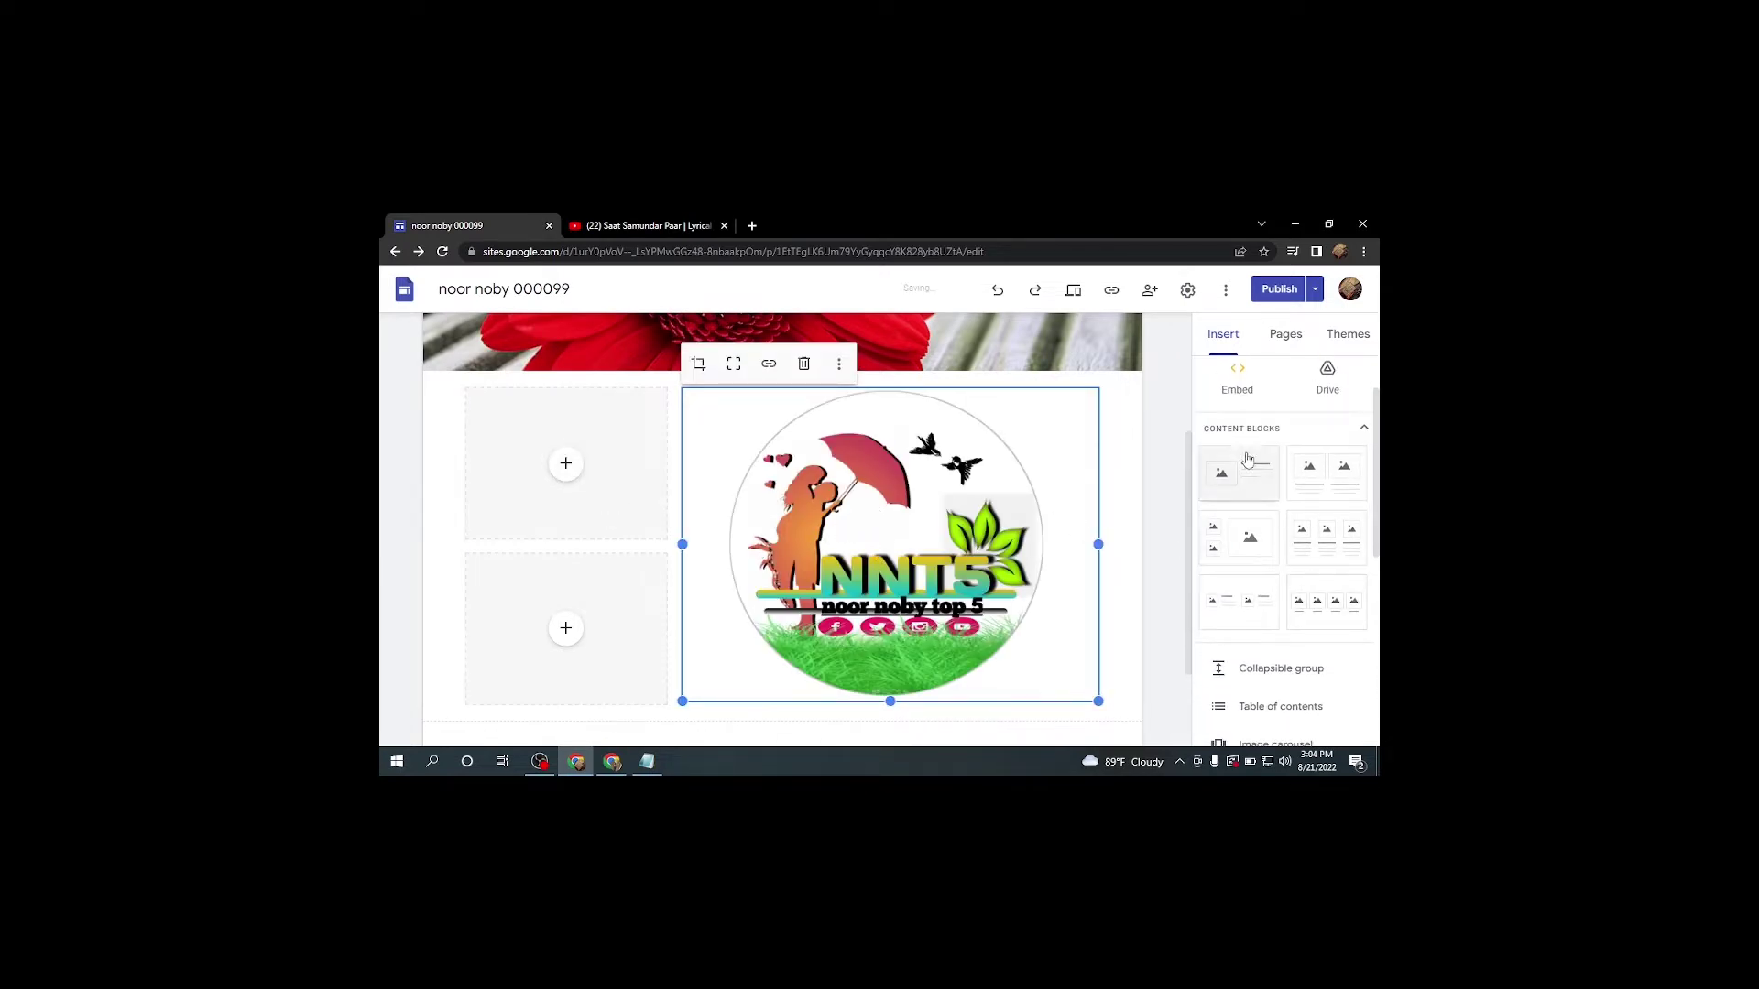
scroll(851, 446, down, 2)
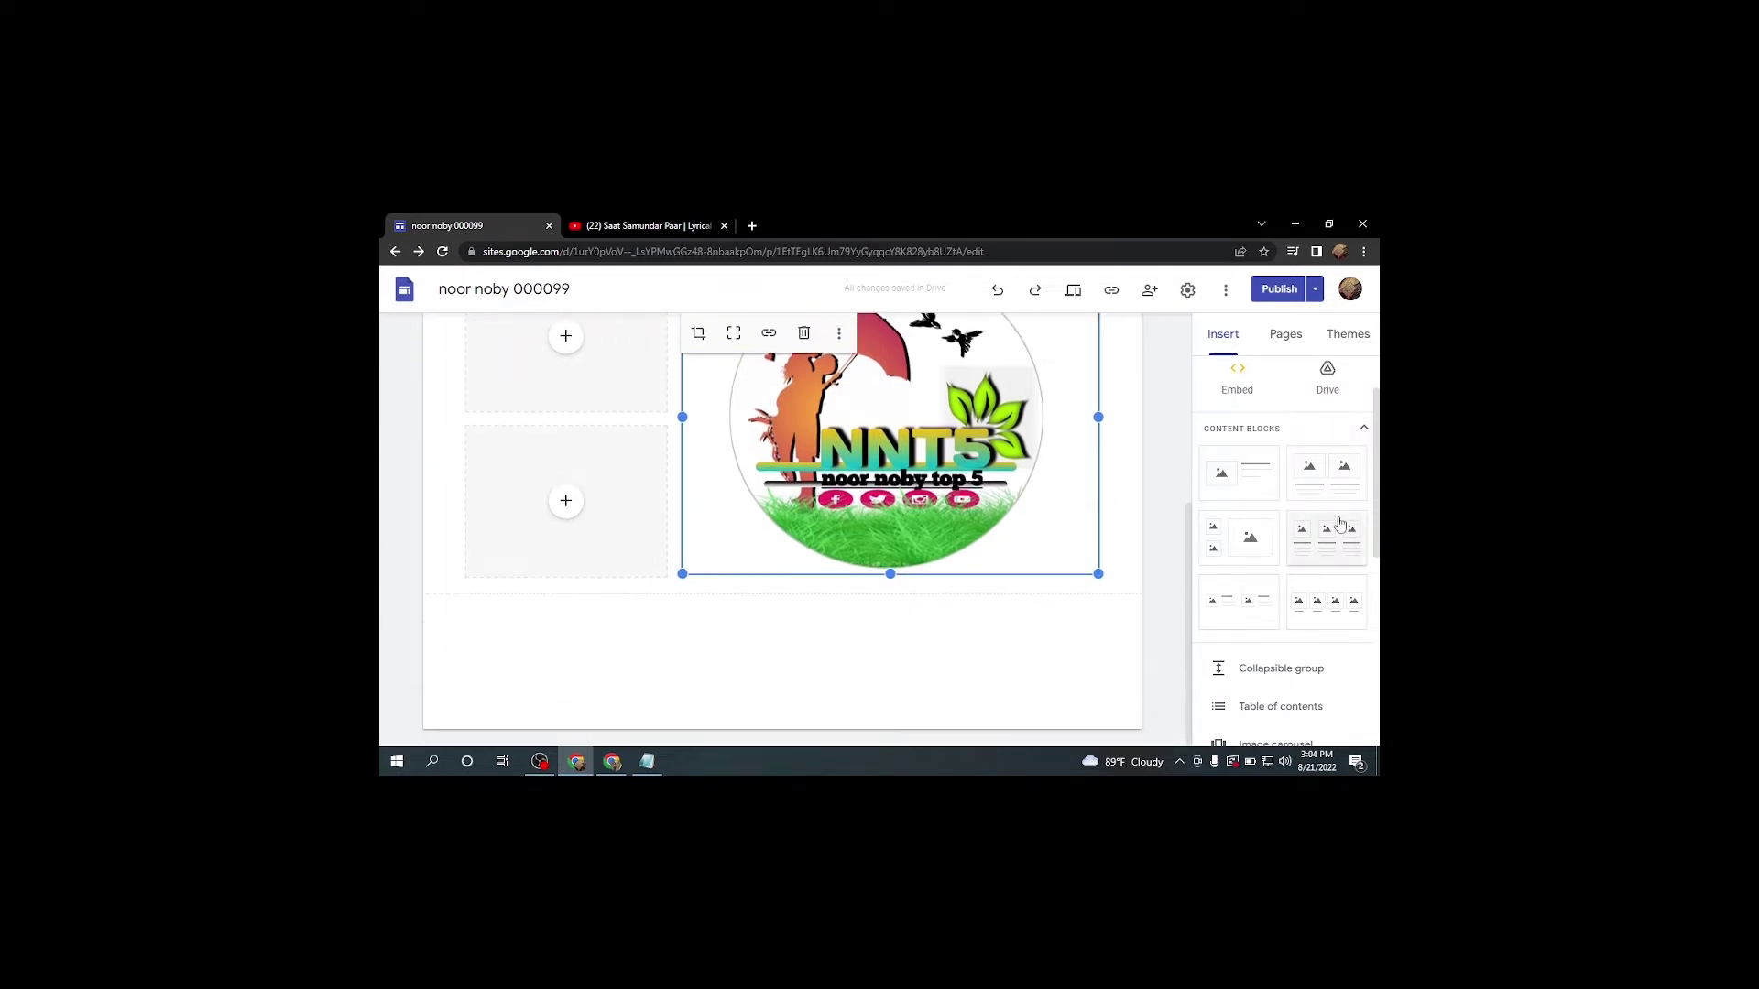
click(1338, 602)
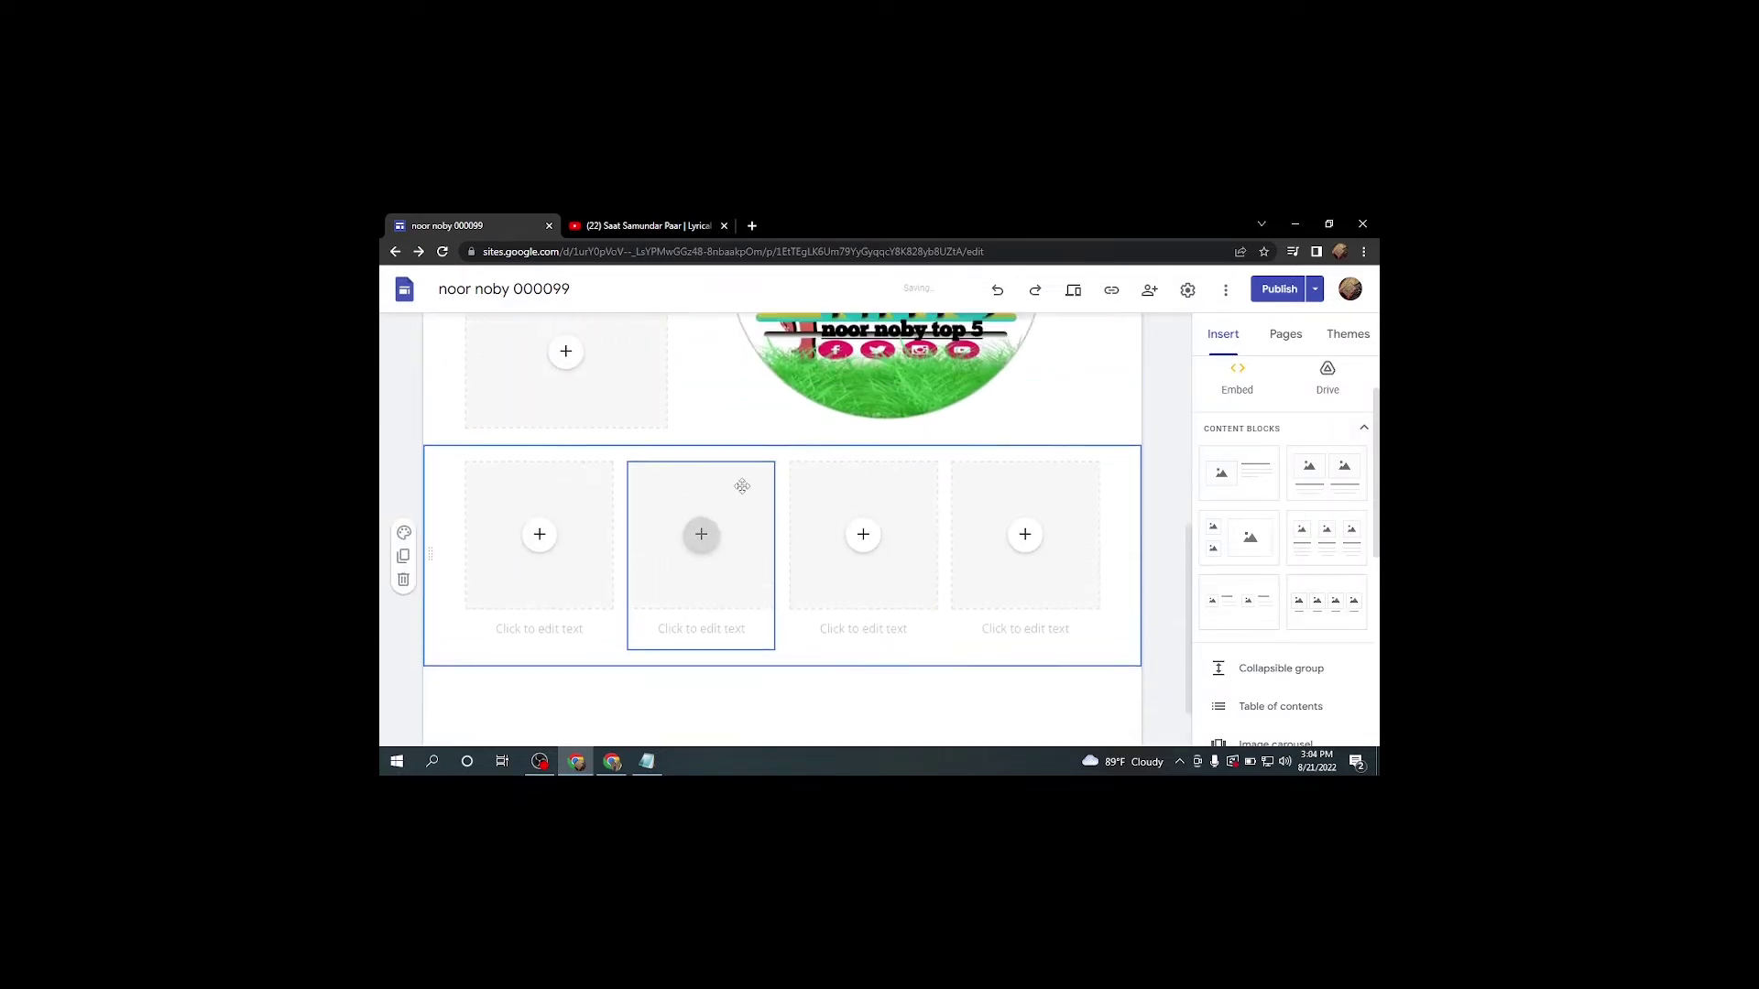
scroll(747, 501, up, 3)
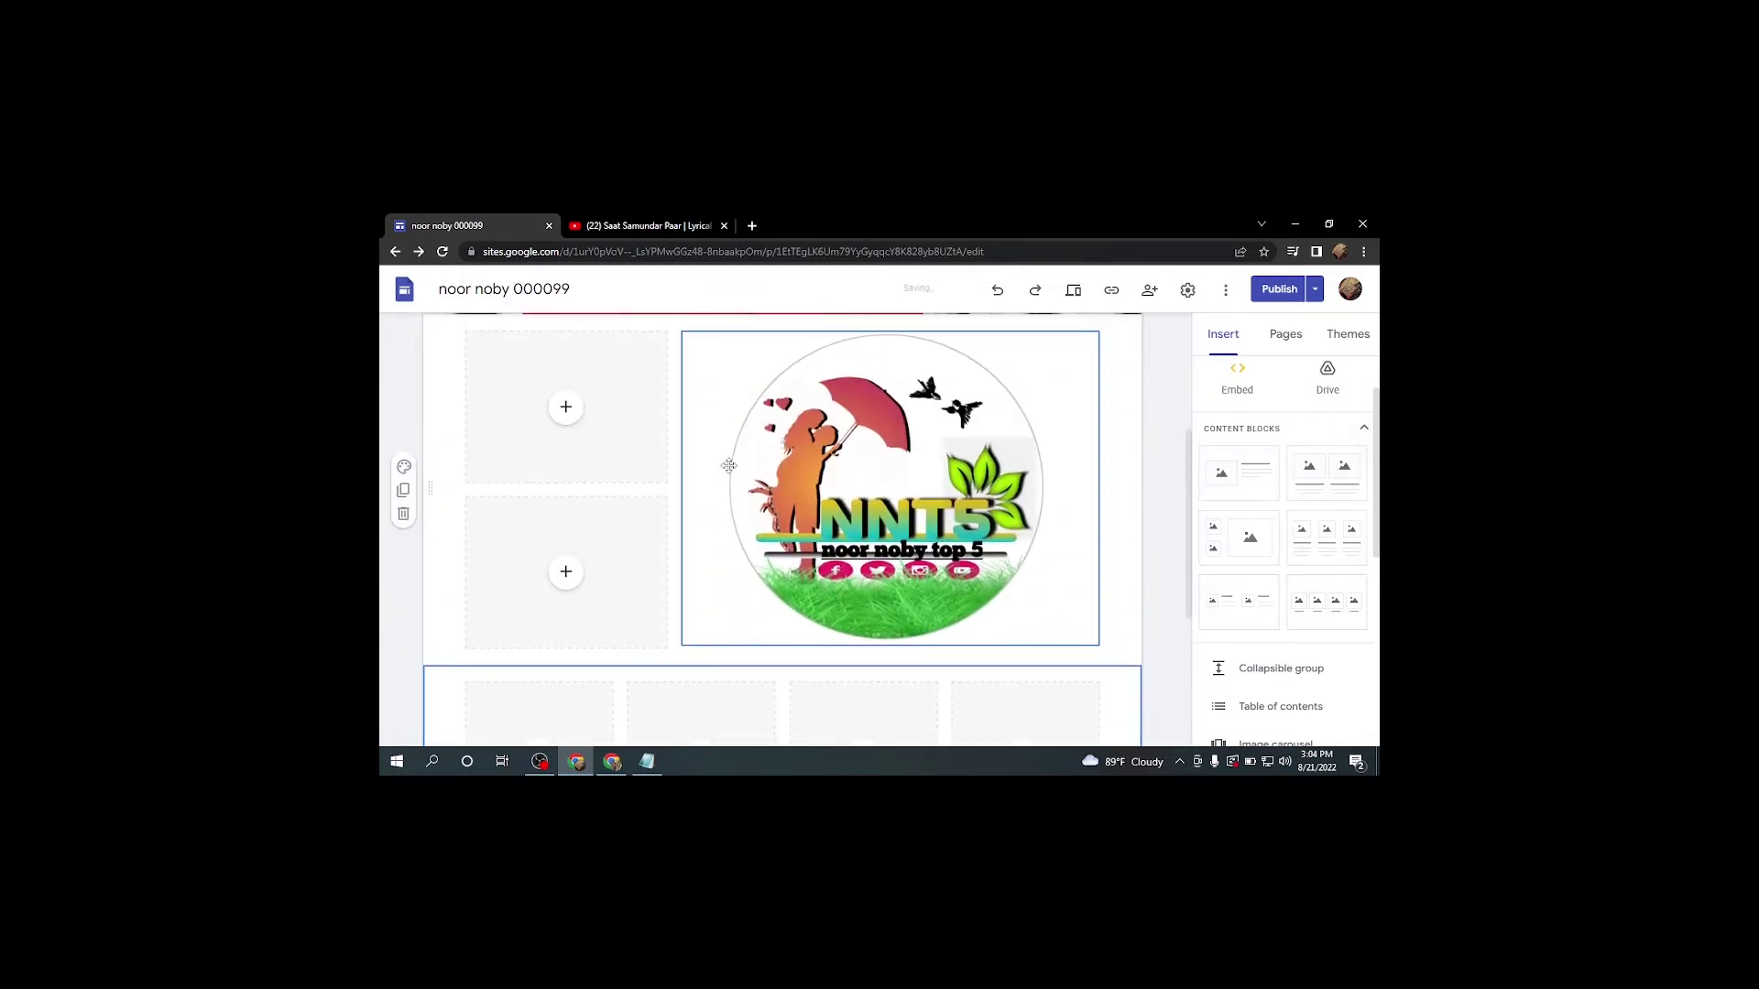
Insert the content block with one image placeholder beside a title and text, and upload the image 20201124_091145 into it.
click(1251, 494)
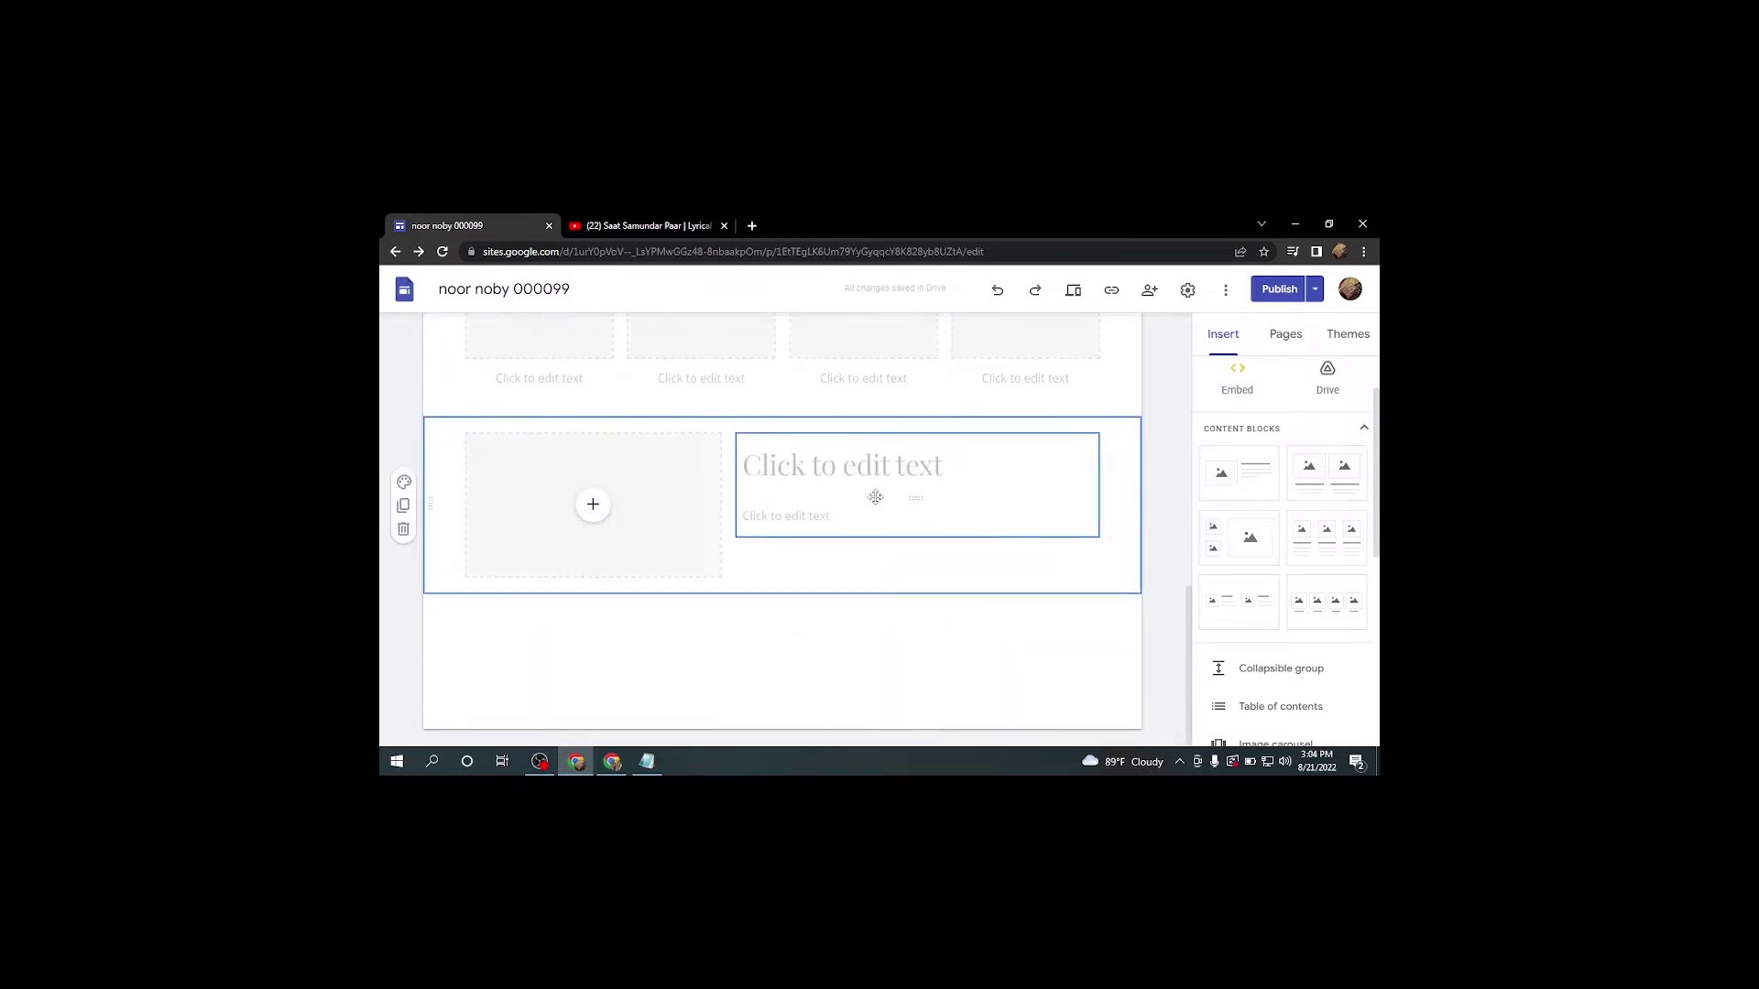
click(593, 504)
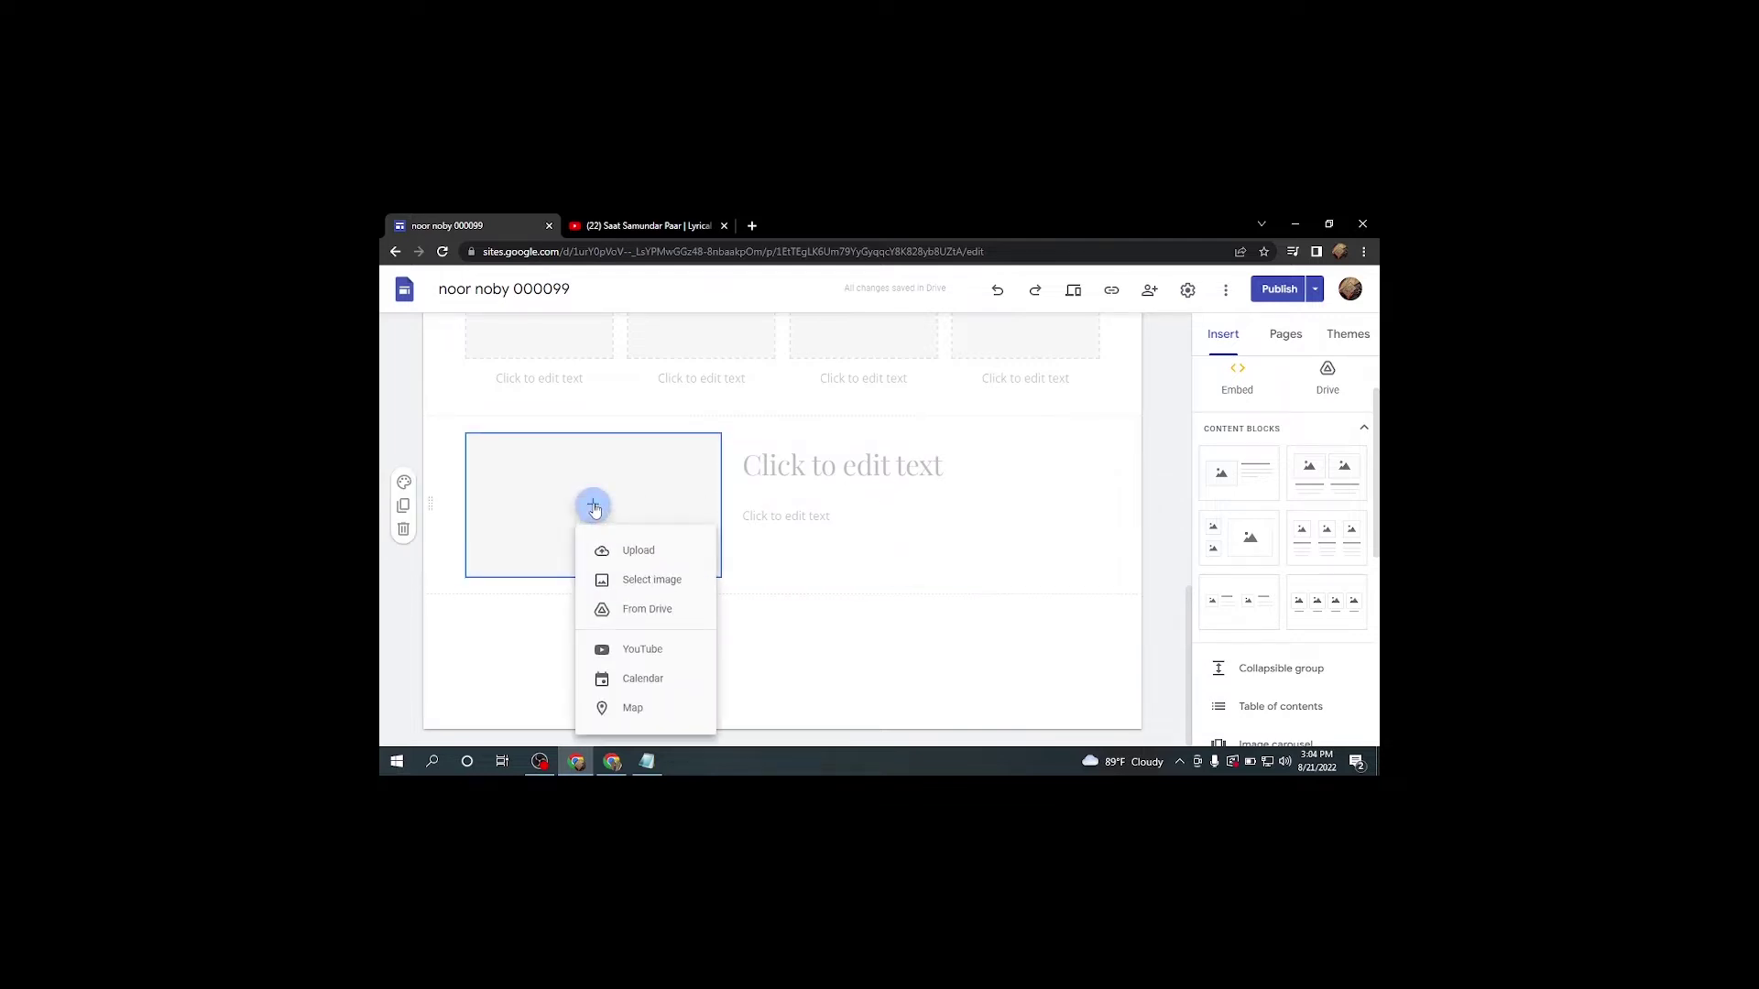
click(634, 557)
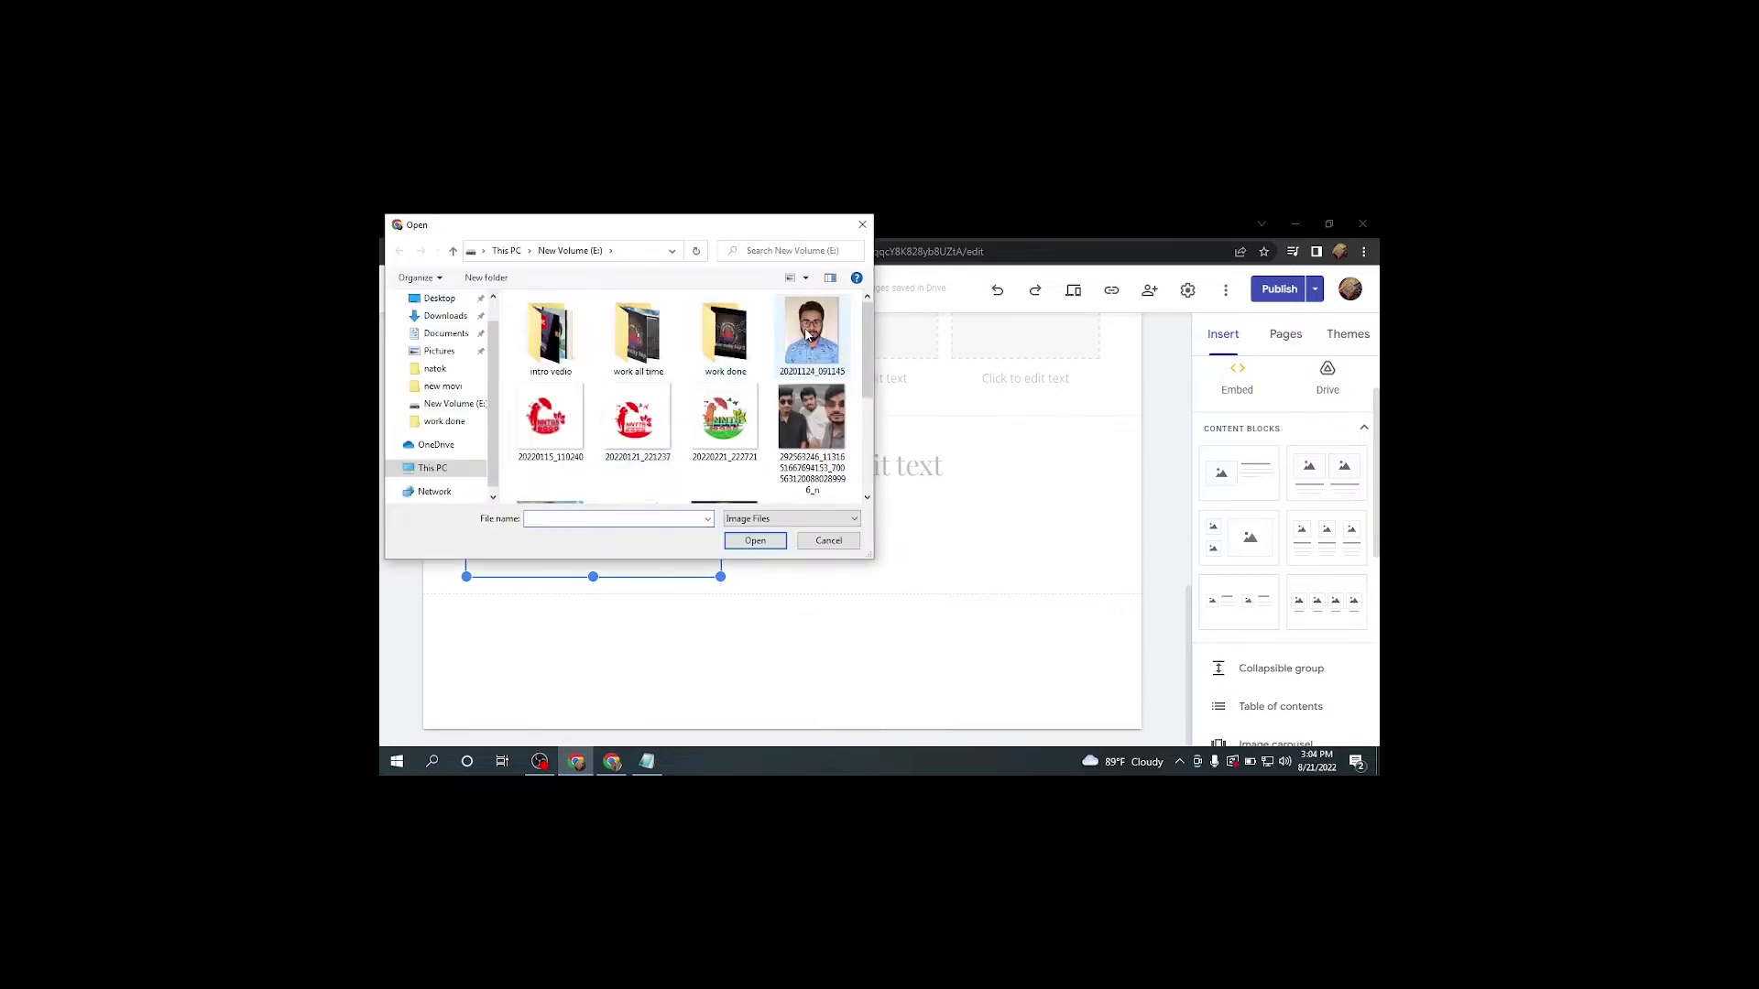
click(807, 335)
click(767, 543)
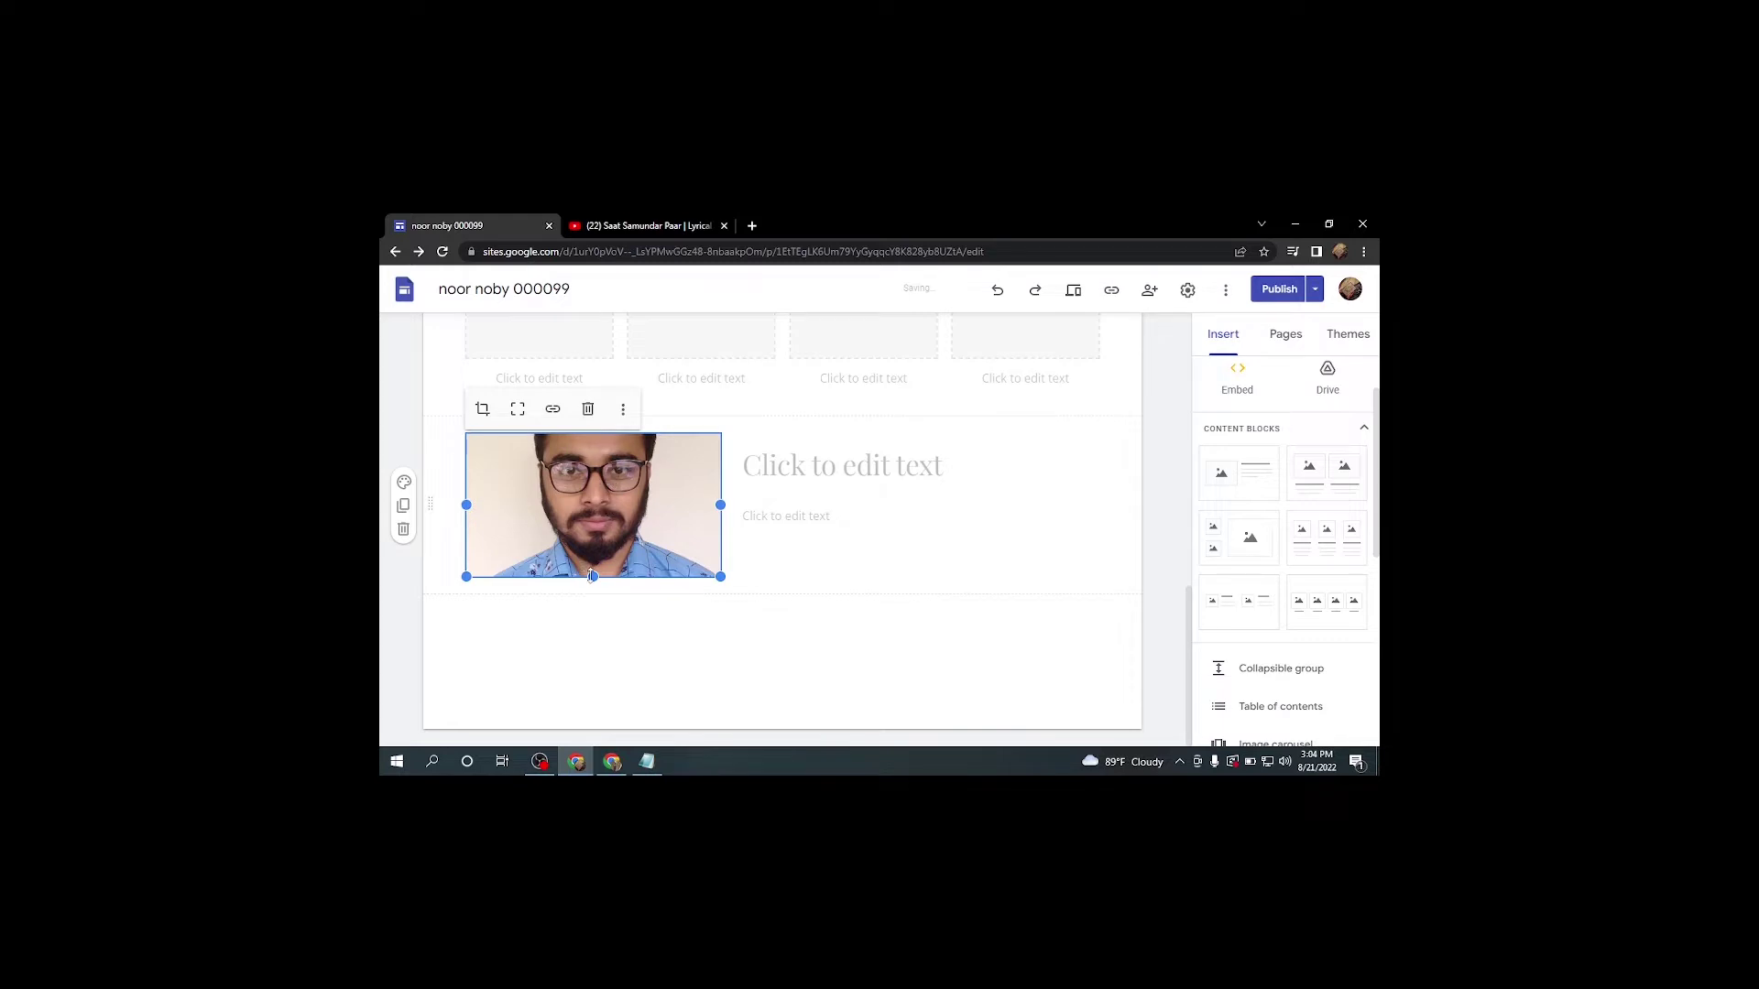
Stretch the uploaded portrait downward until the whole photo fits, and enter the person's name in capitals as the block's title.
drag(592, 576, 591, 750)
scroll(667, 586, down, 1)
click(934, 401)
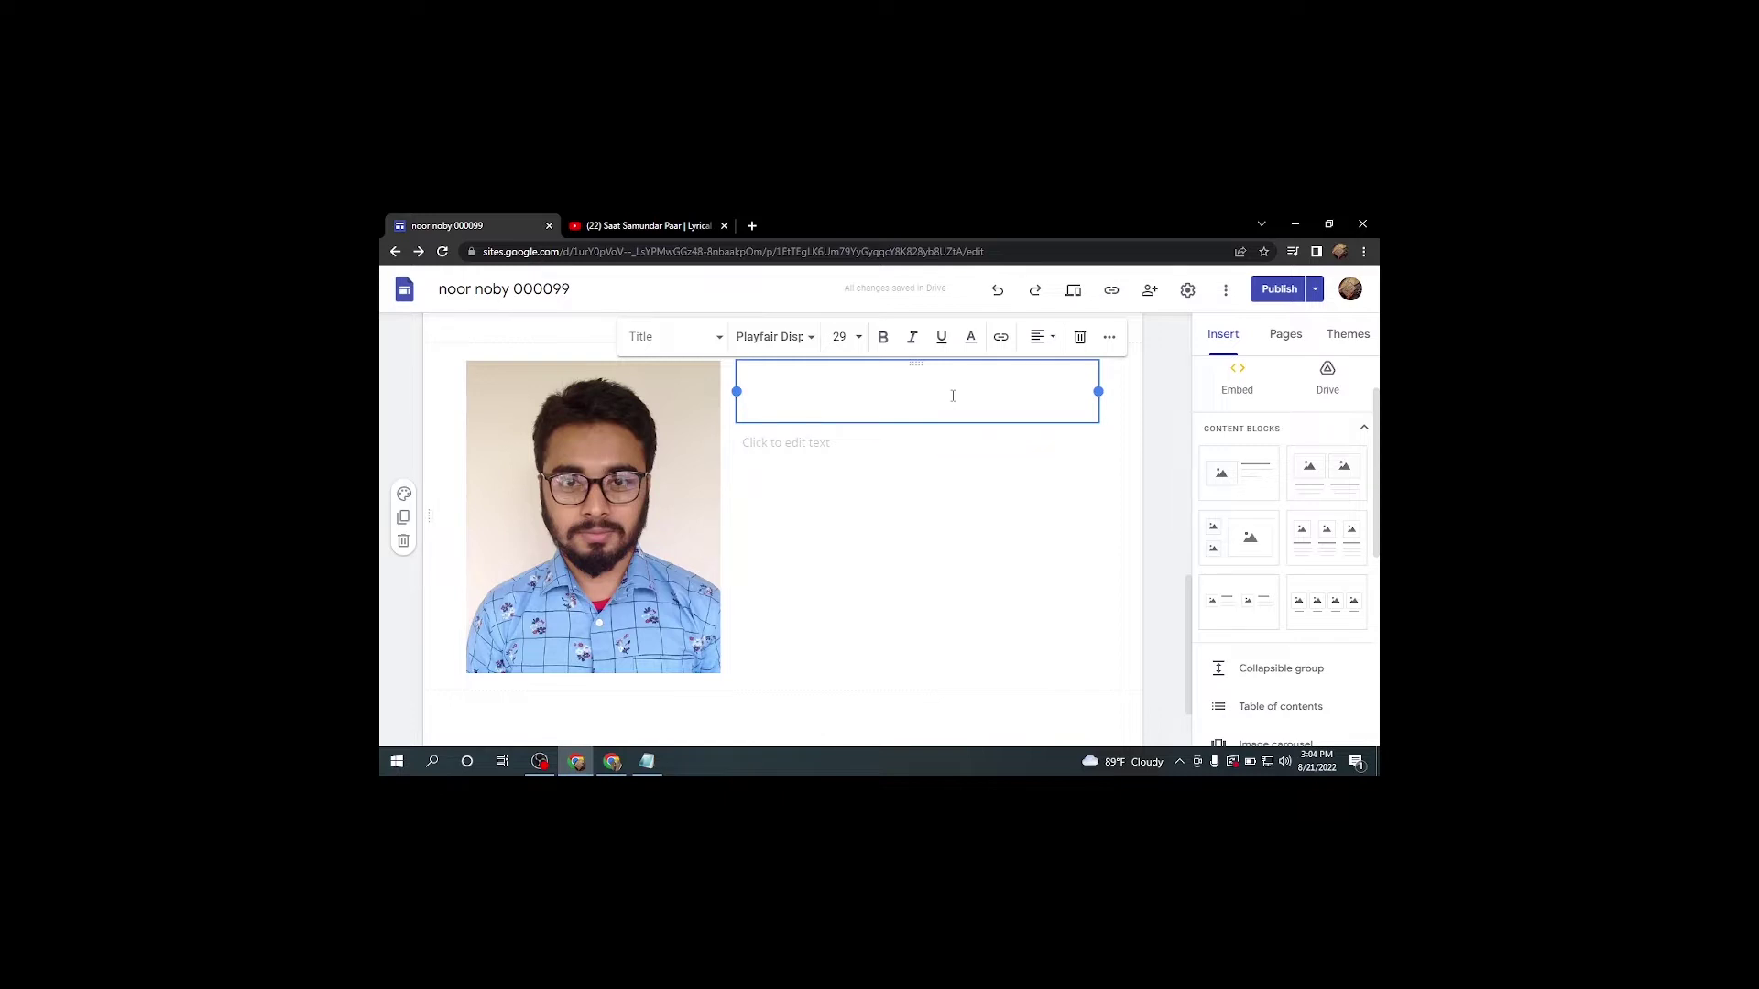
text(NOORNOB)
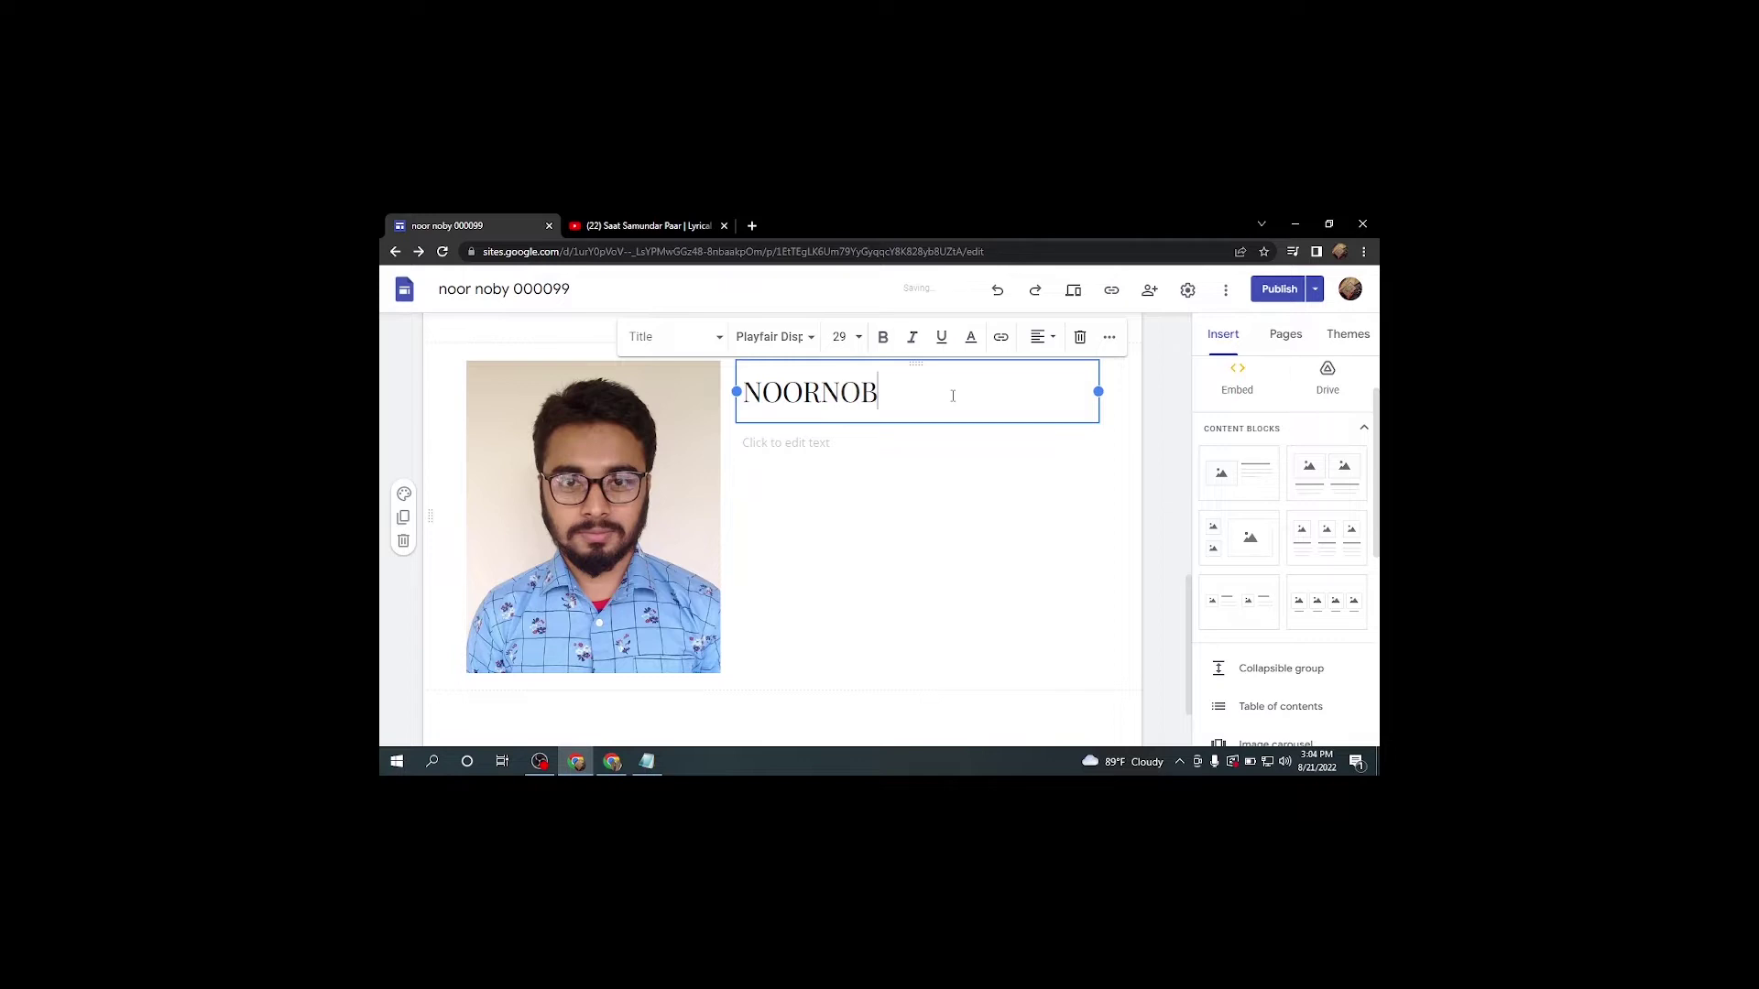
text(Y)
Set the font size of the title beside the portrait to 18.
drag(905, 390, 747, 395)
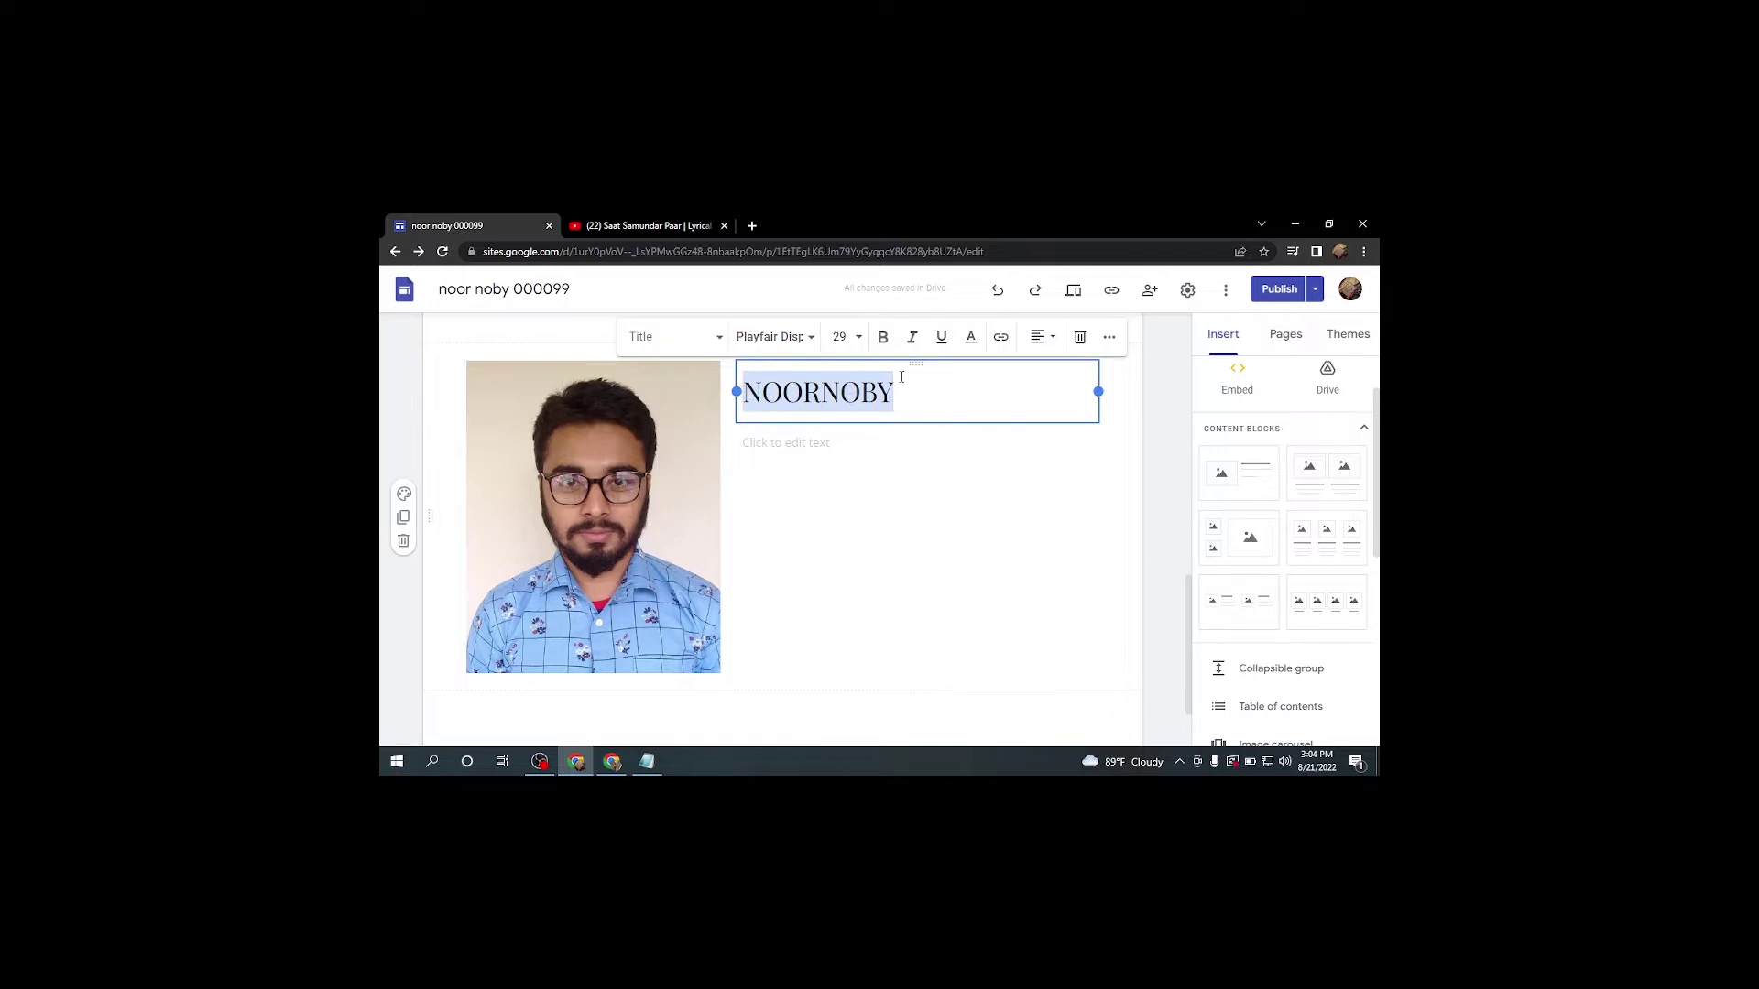
click(858, 338)
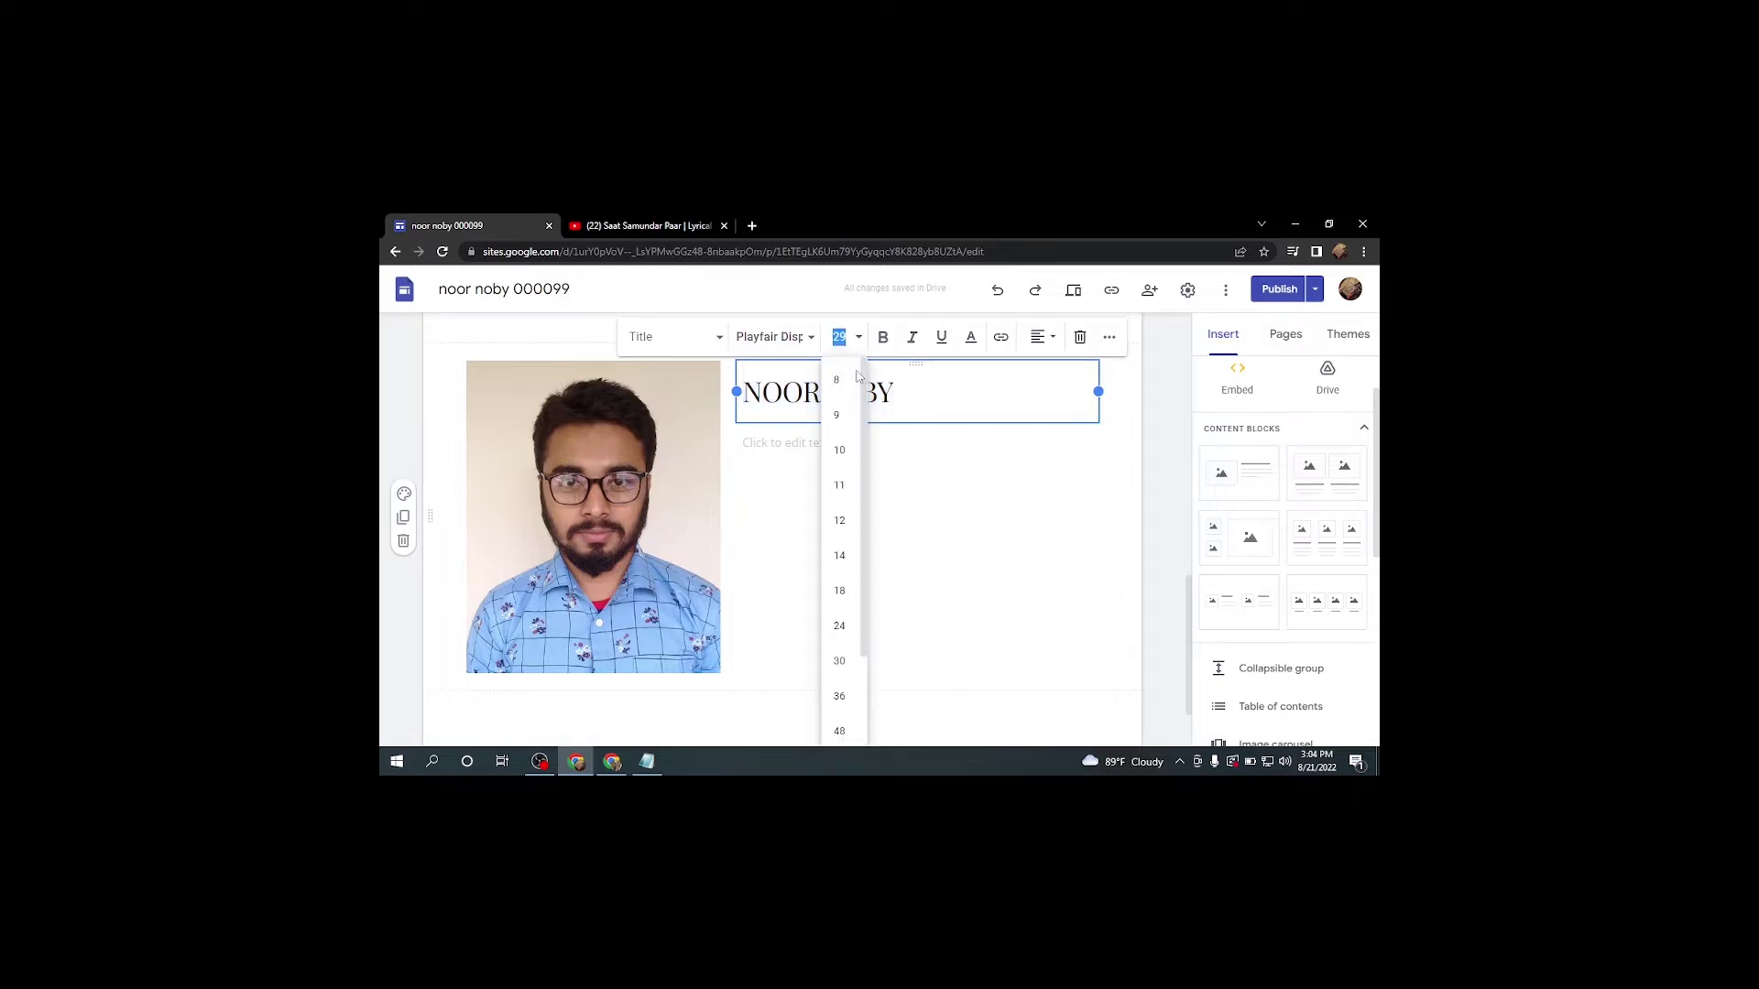
click(837, 594)
Set the font size of the title beside the portrait to 30 and make it bold.
drag(851, 401, 747, 396)
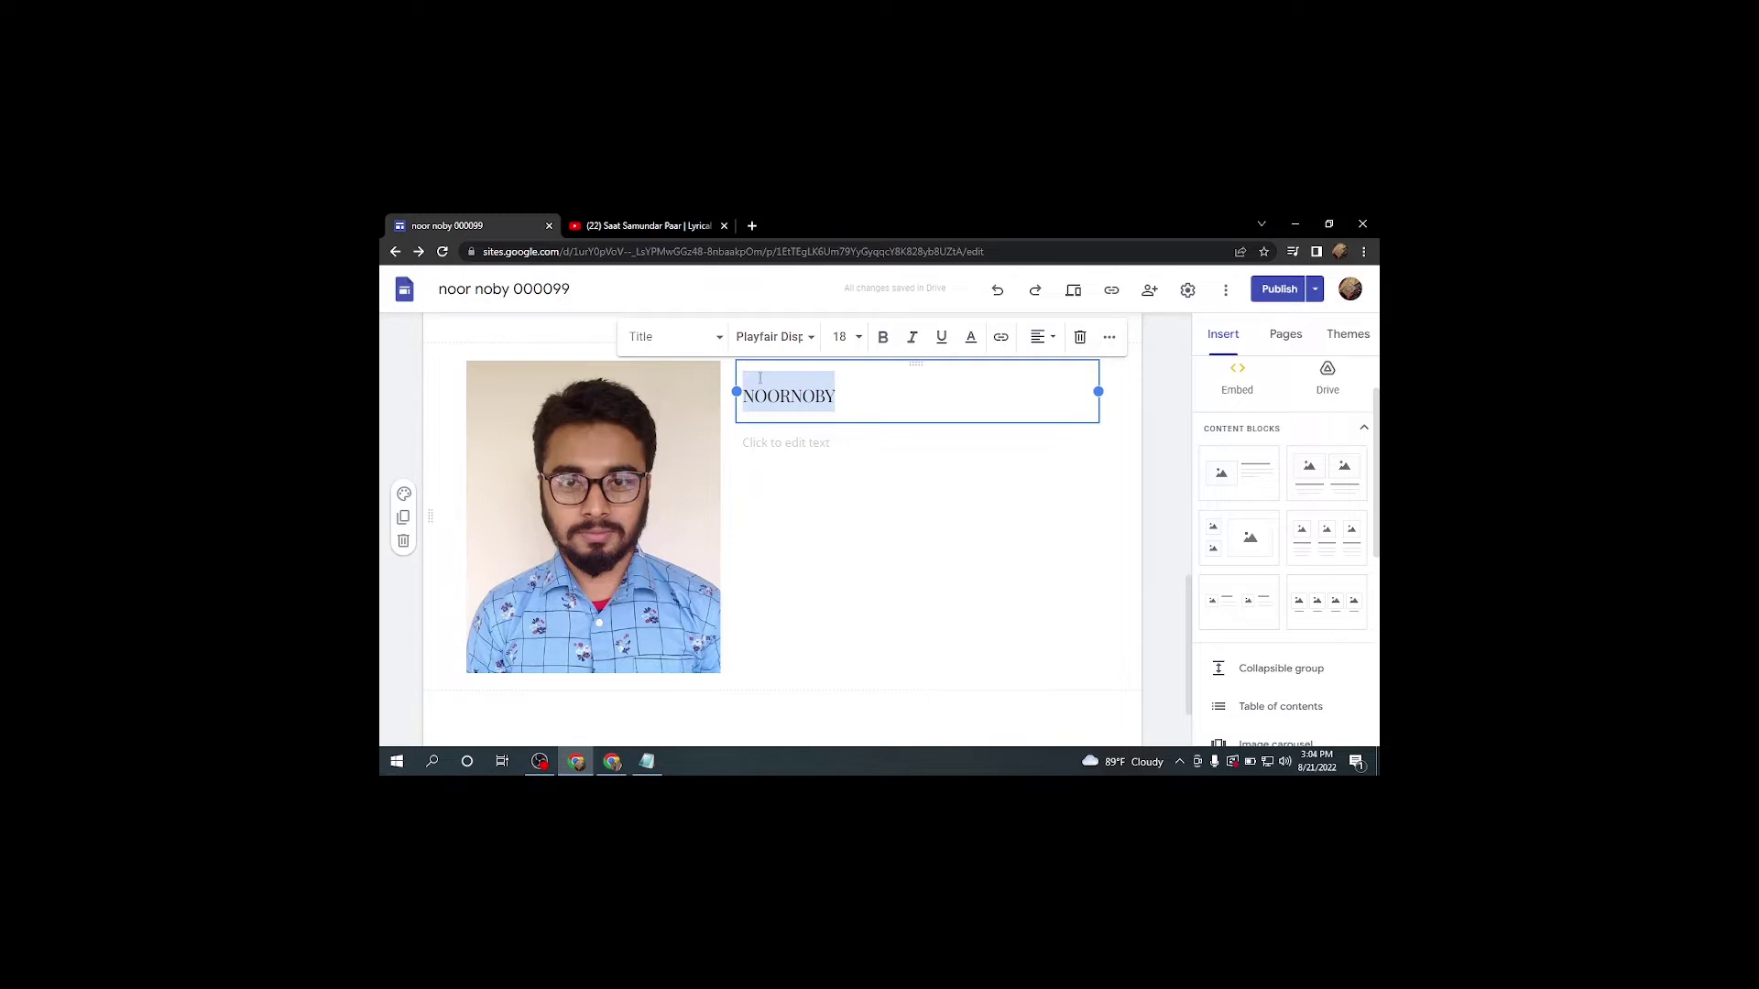
click(852, 339)
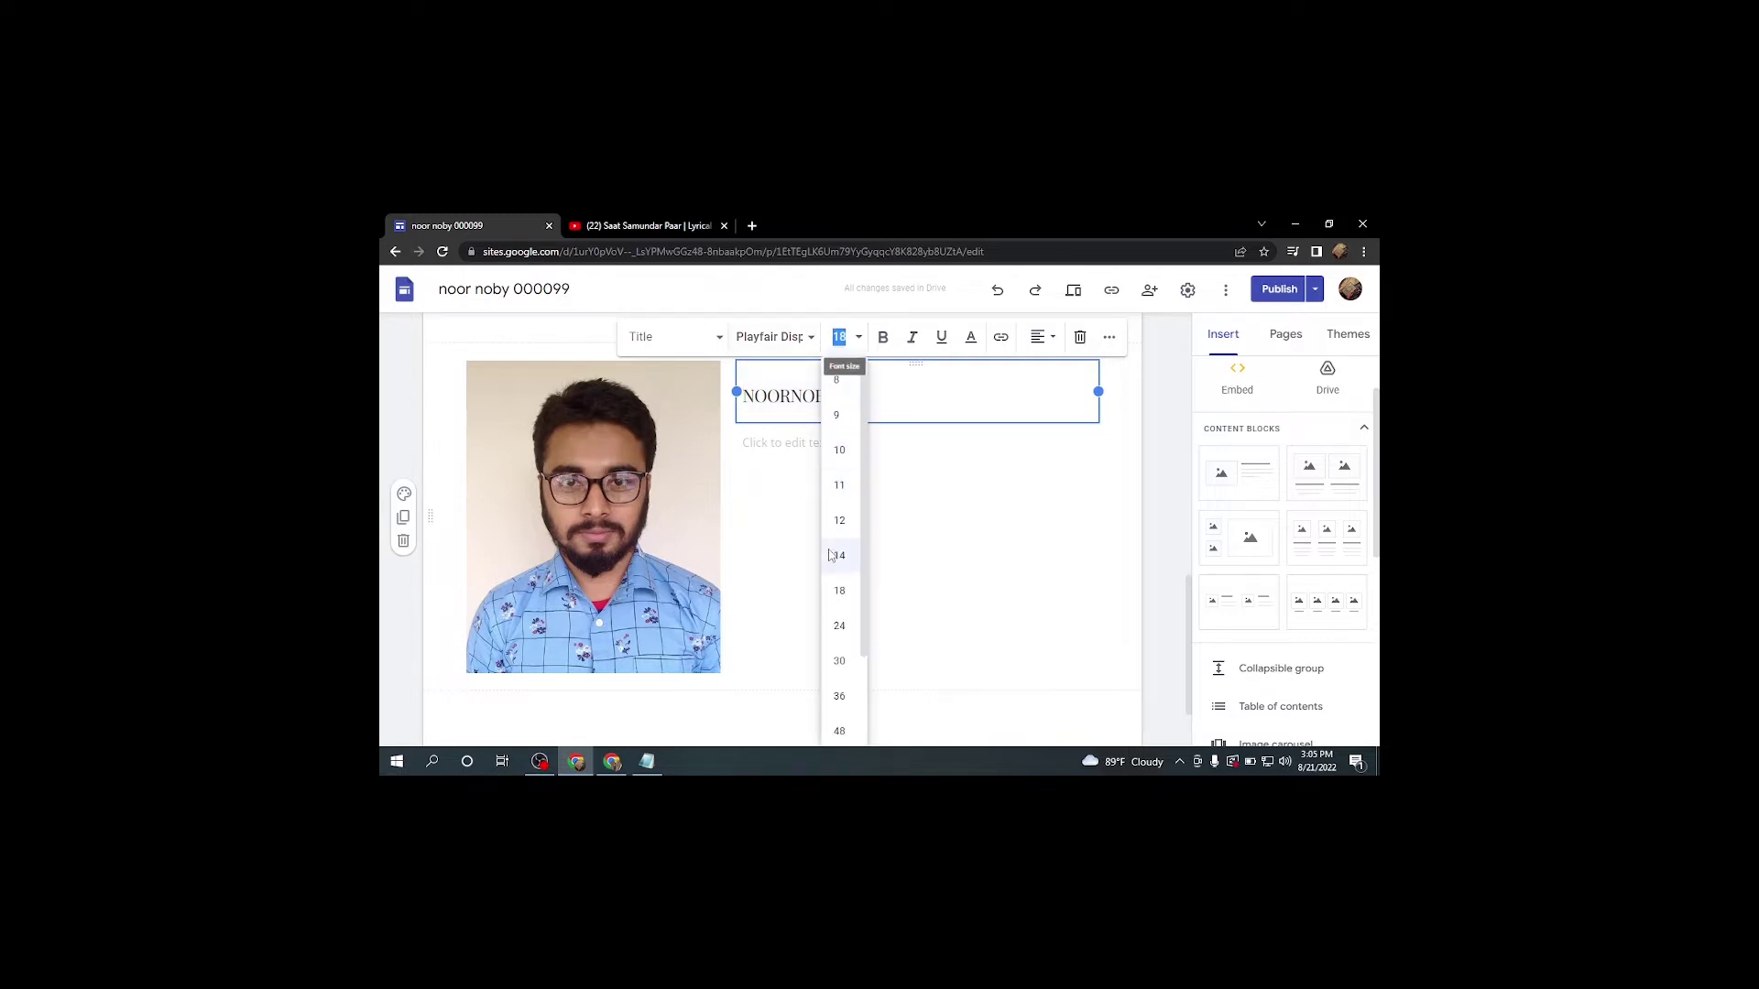
click(838, 663)
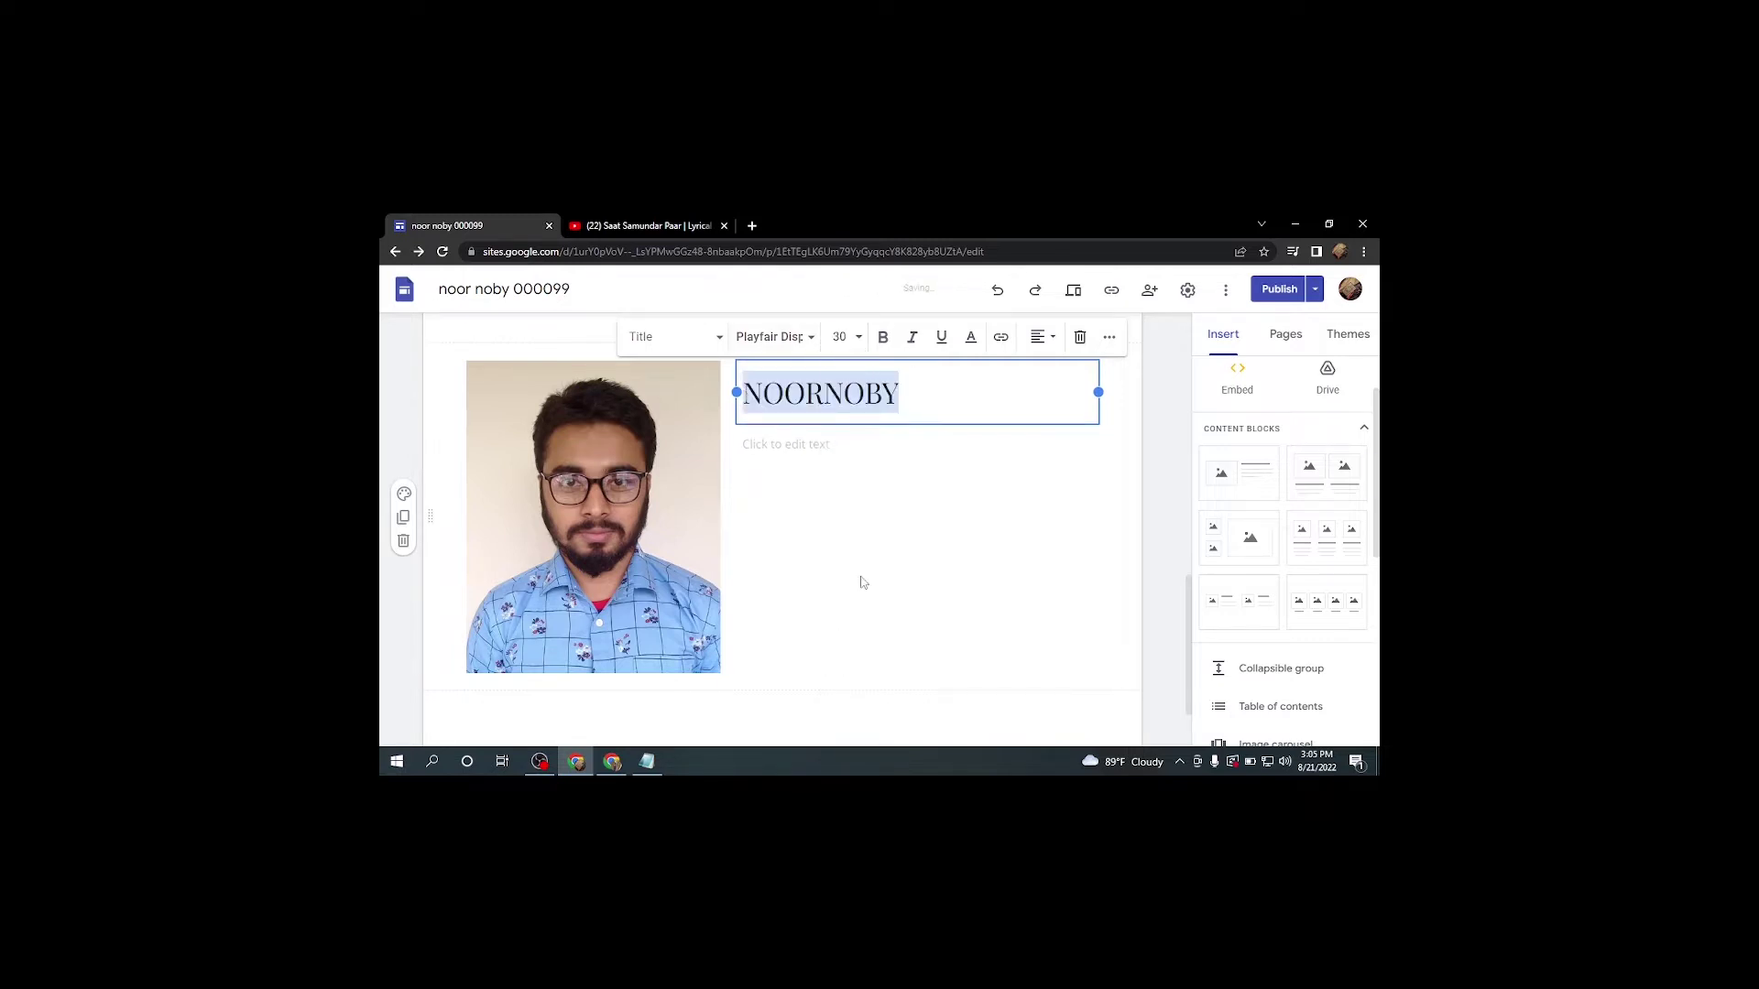
click(882, 338)
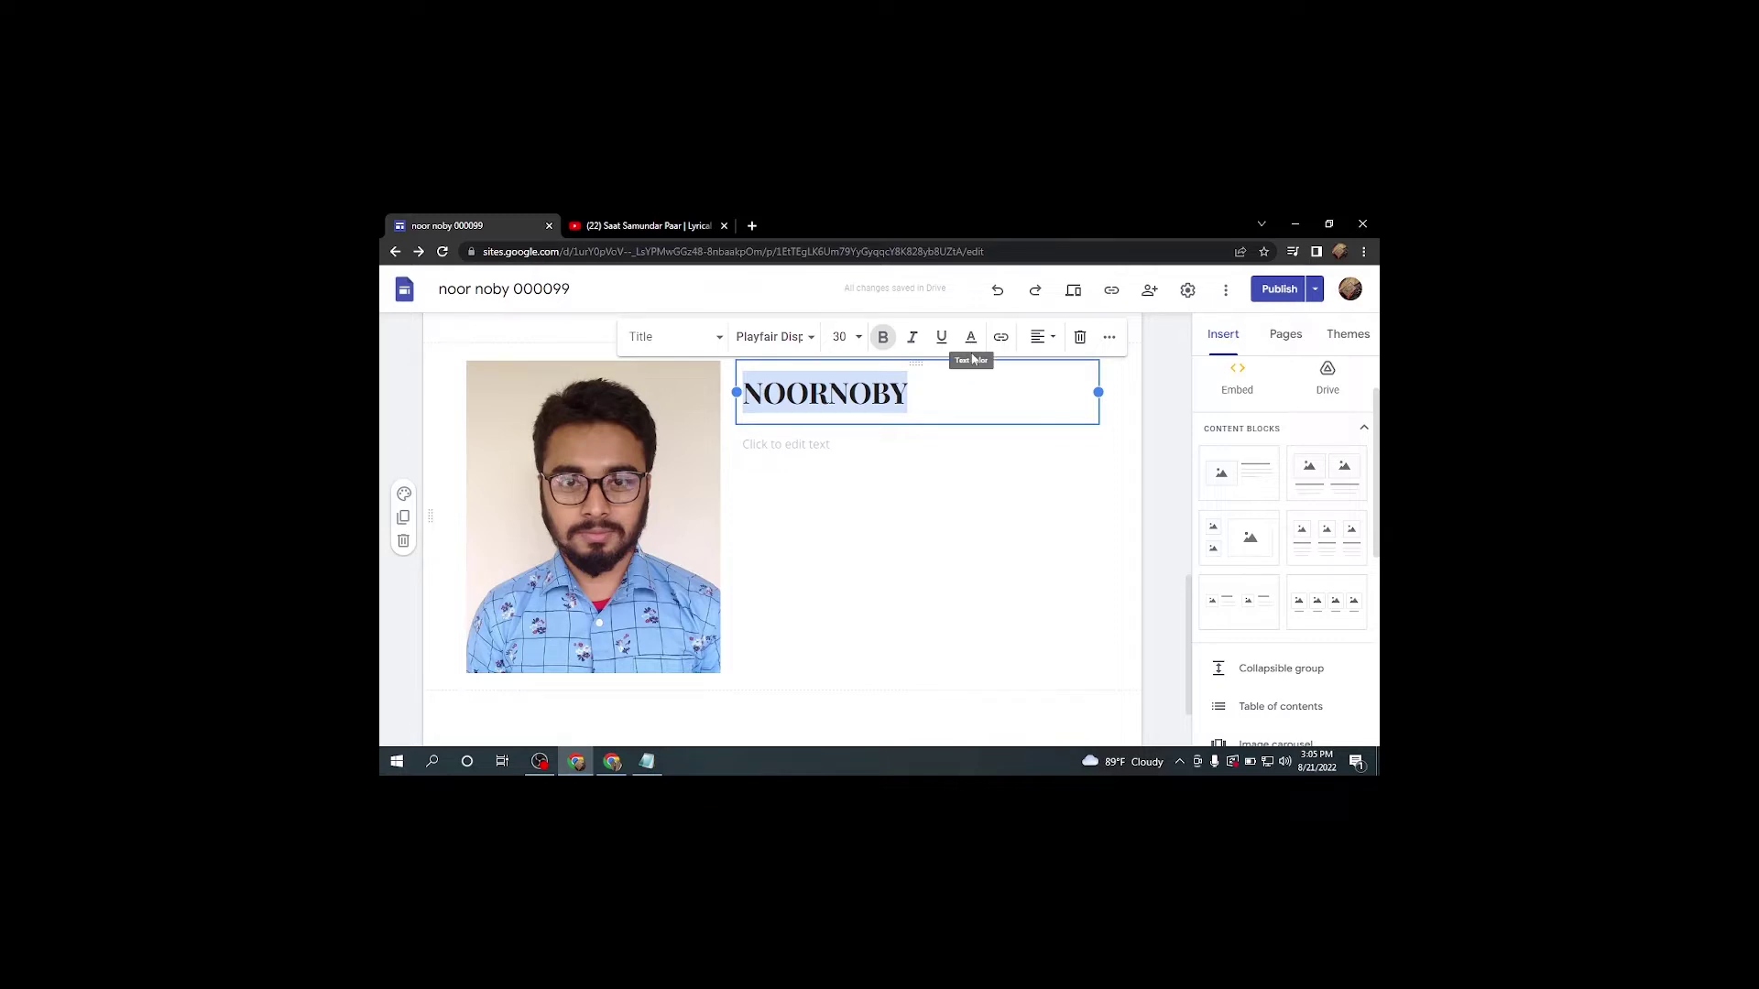
Color the whole title beside the portrait red.
click(971, 340)
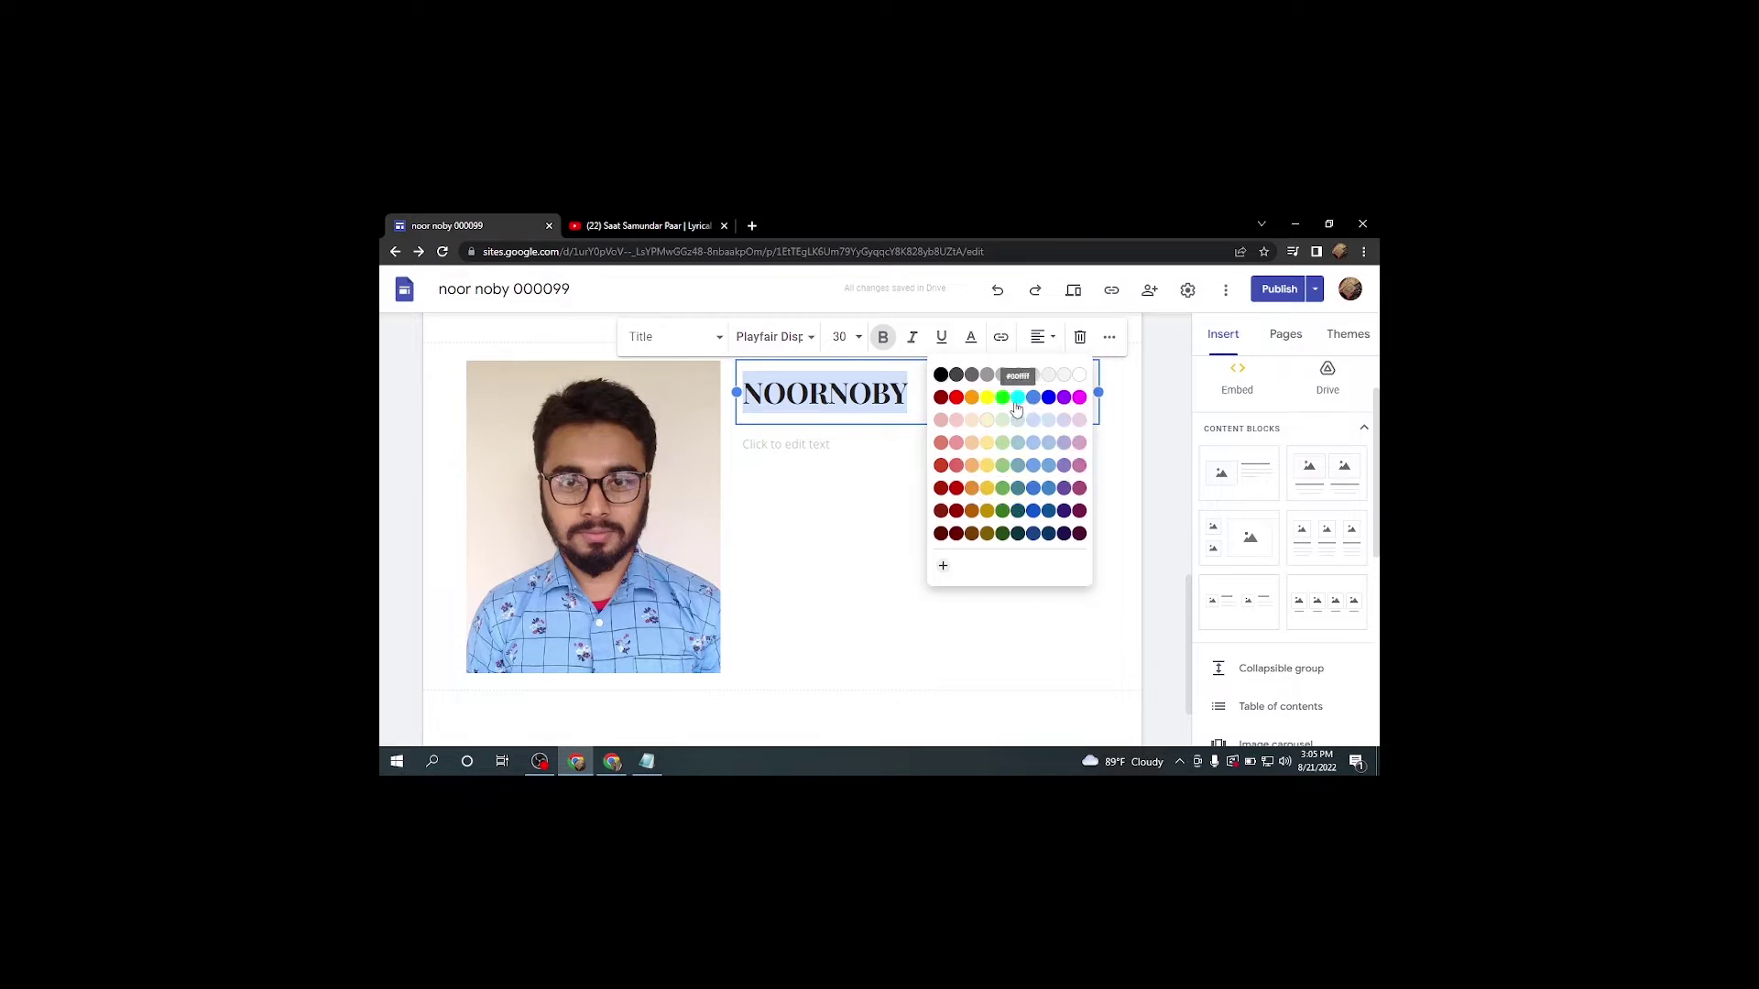
click(955, 396)
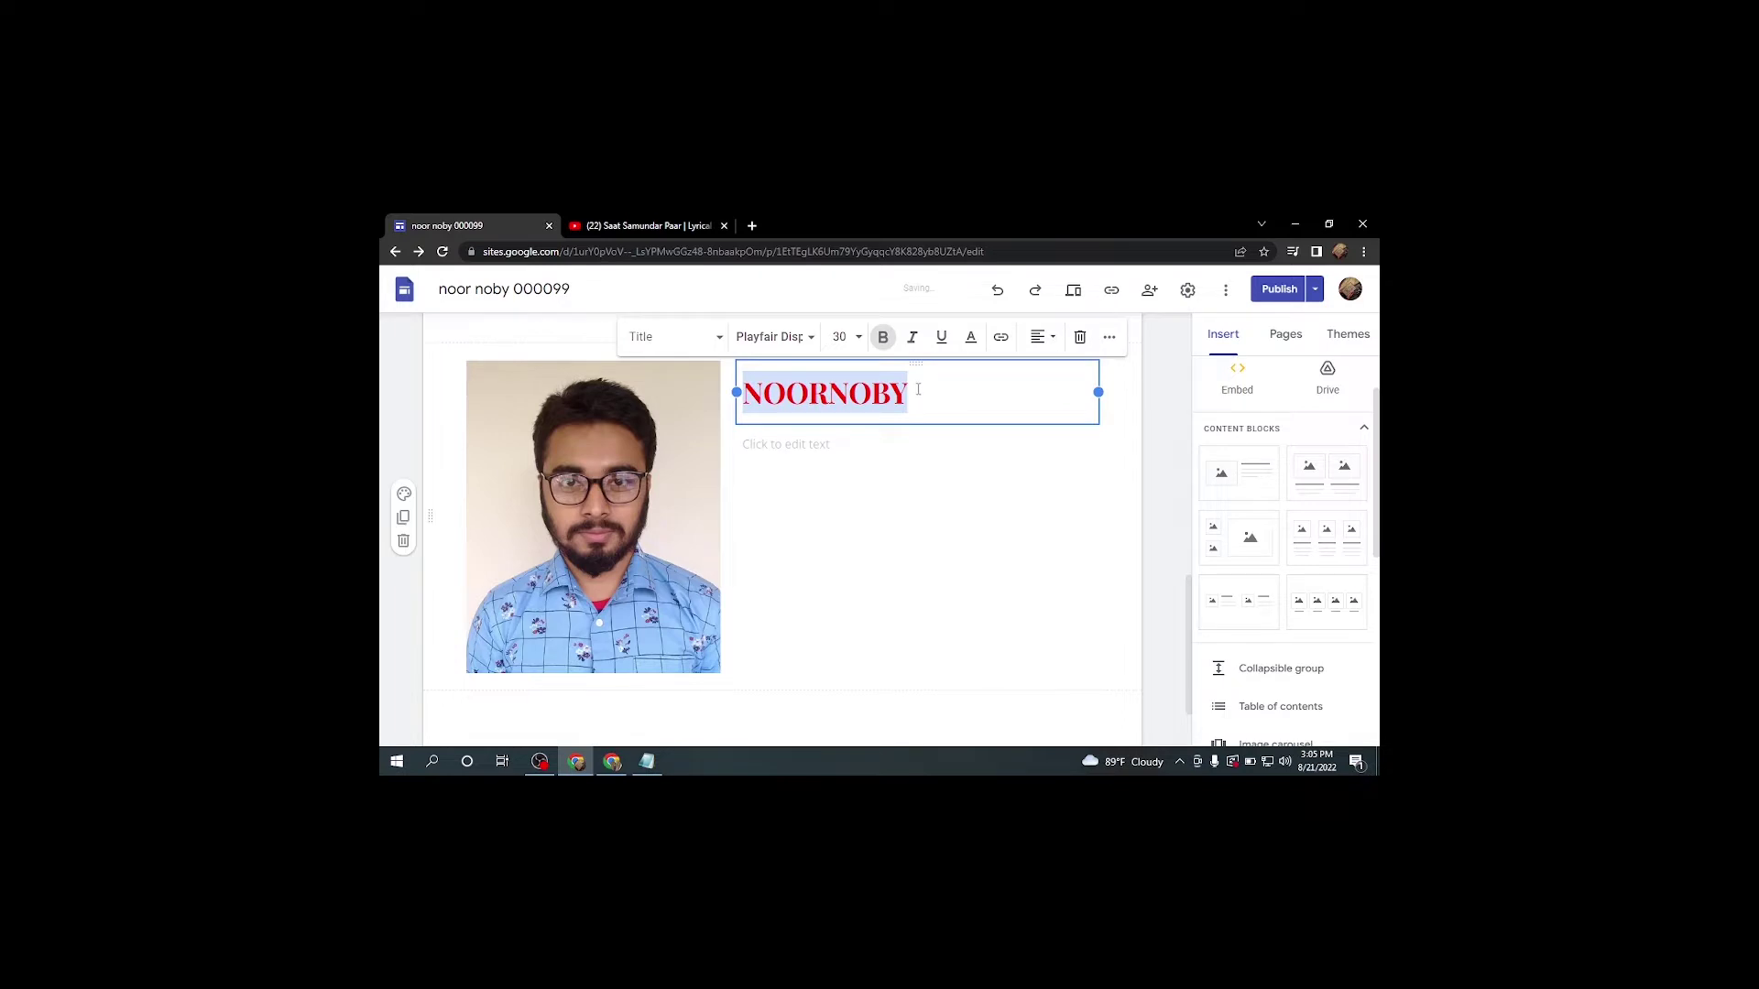
click(928, 388)
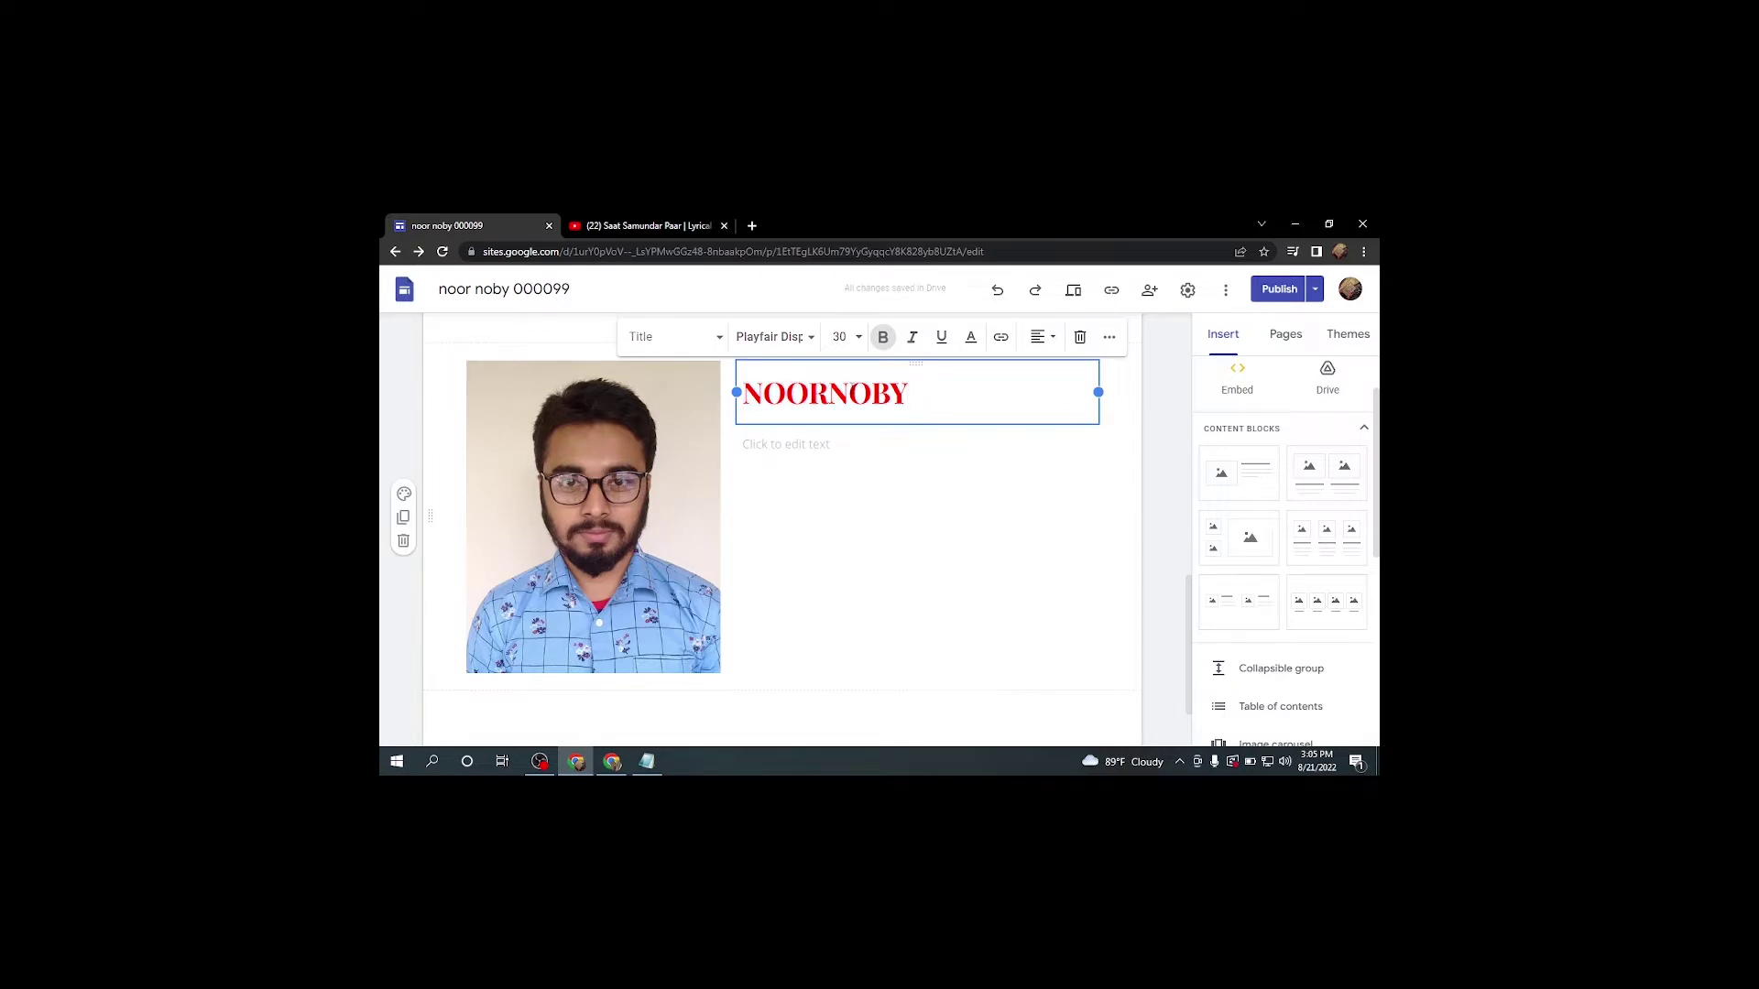
Color the fourth and fifth letters of the title bright green.
drag(850, 394, 817, 393)
click(975, 338)
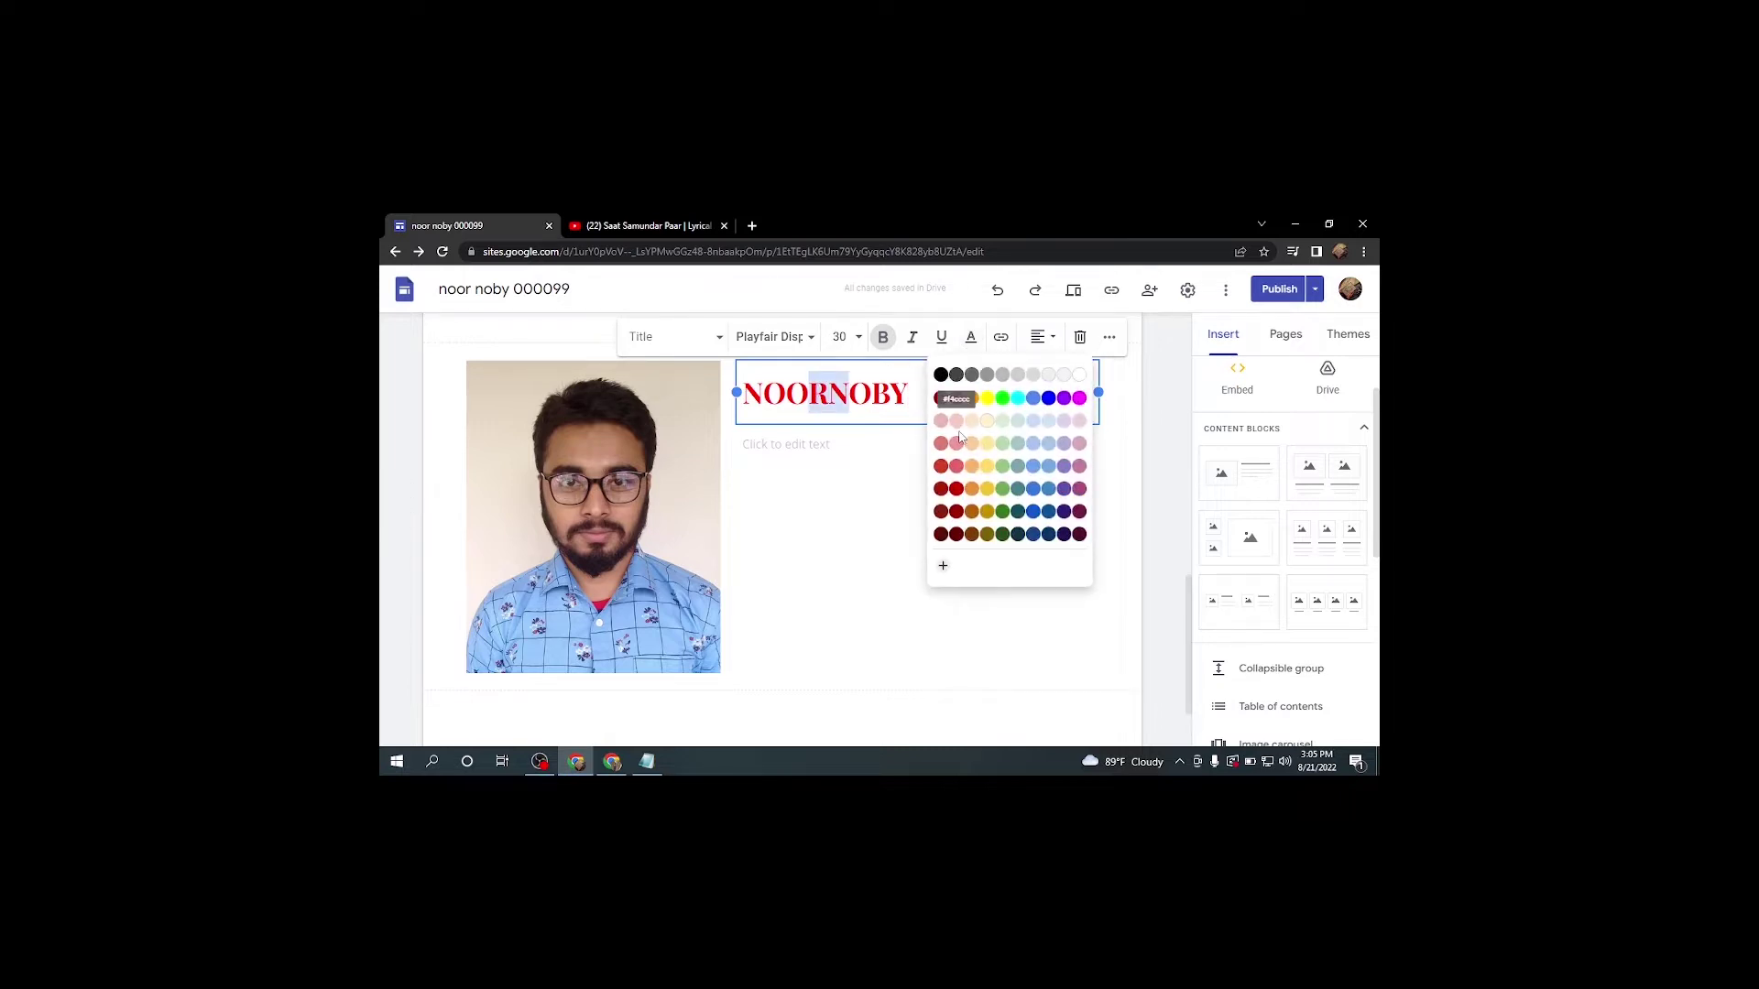
click(1003, 400)
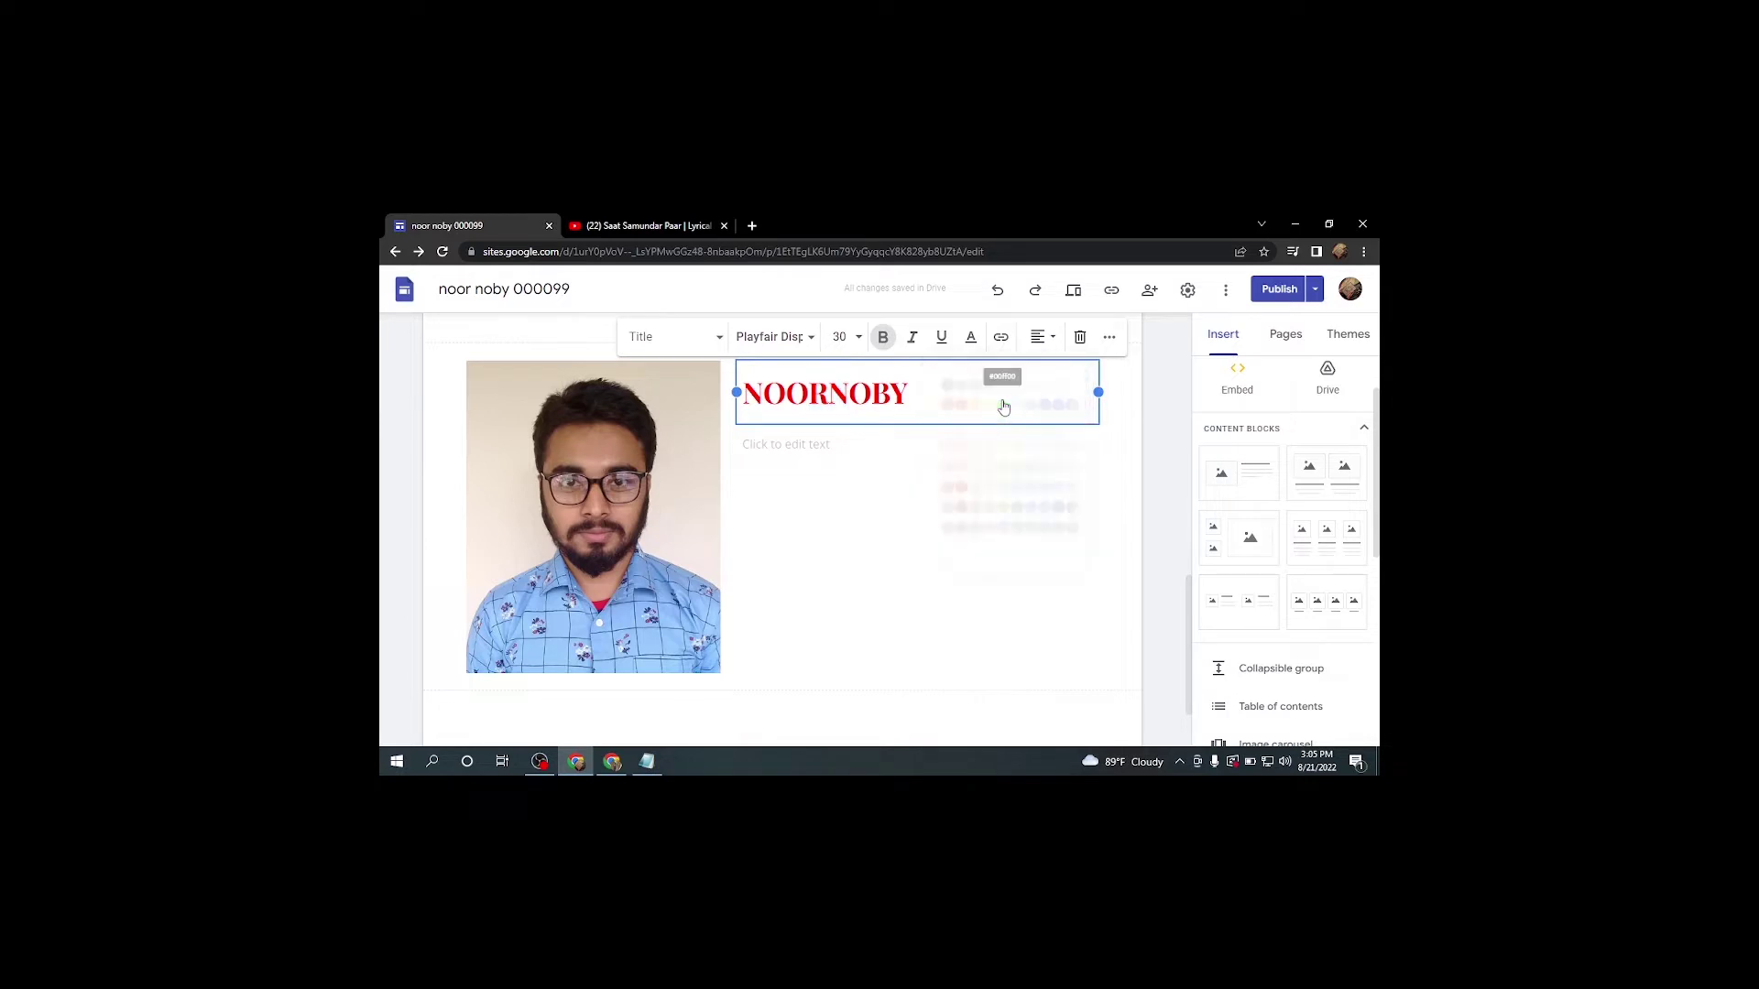
click(936, 399)
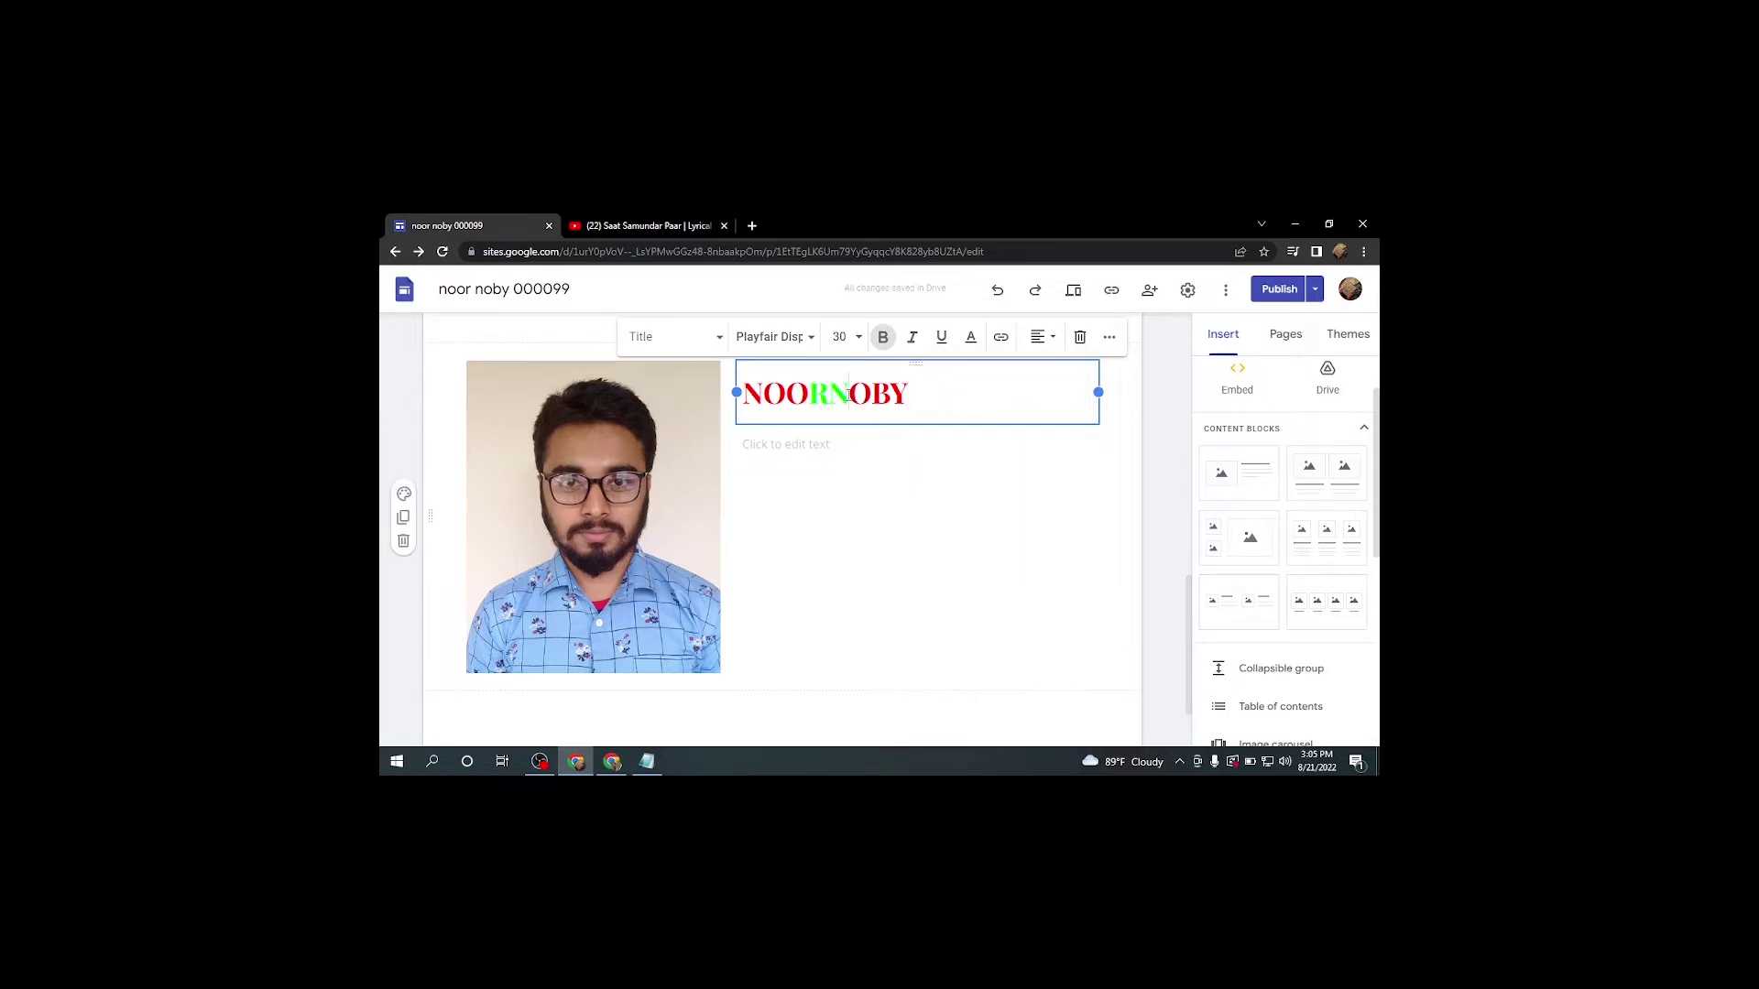
Color the last two letters of the title yellow.
drag(849, 394, 913, 392)
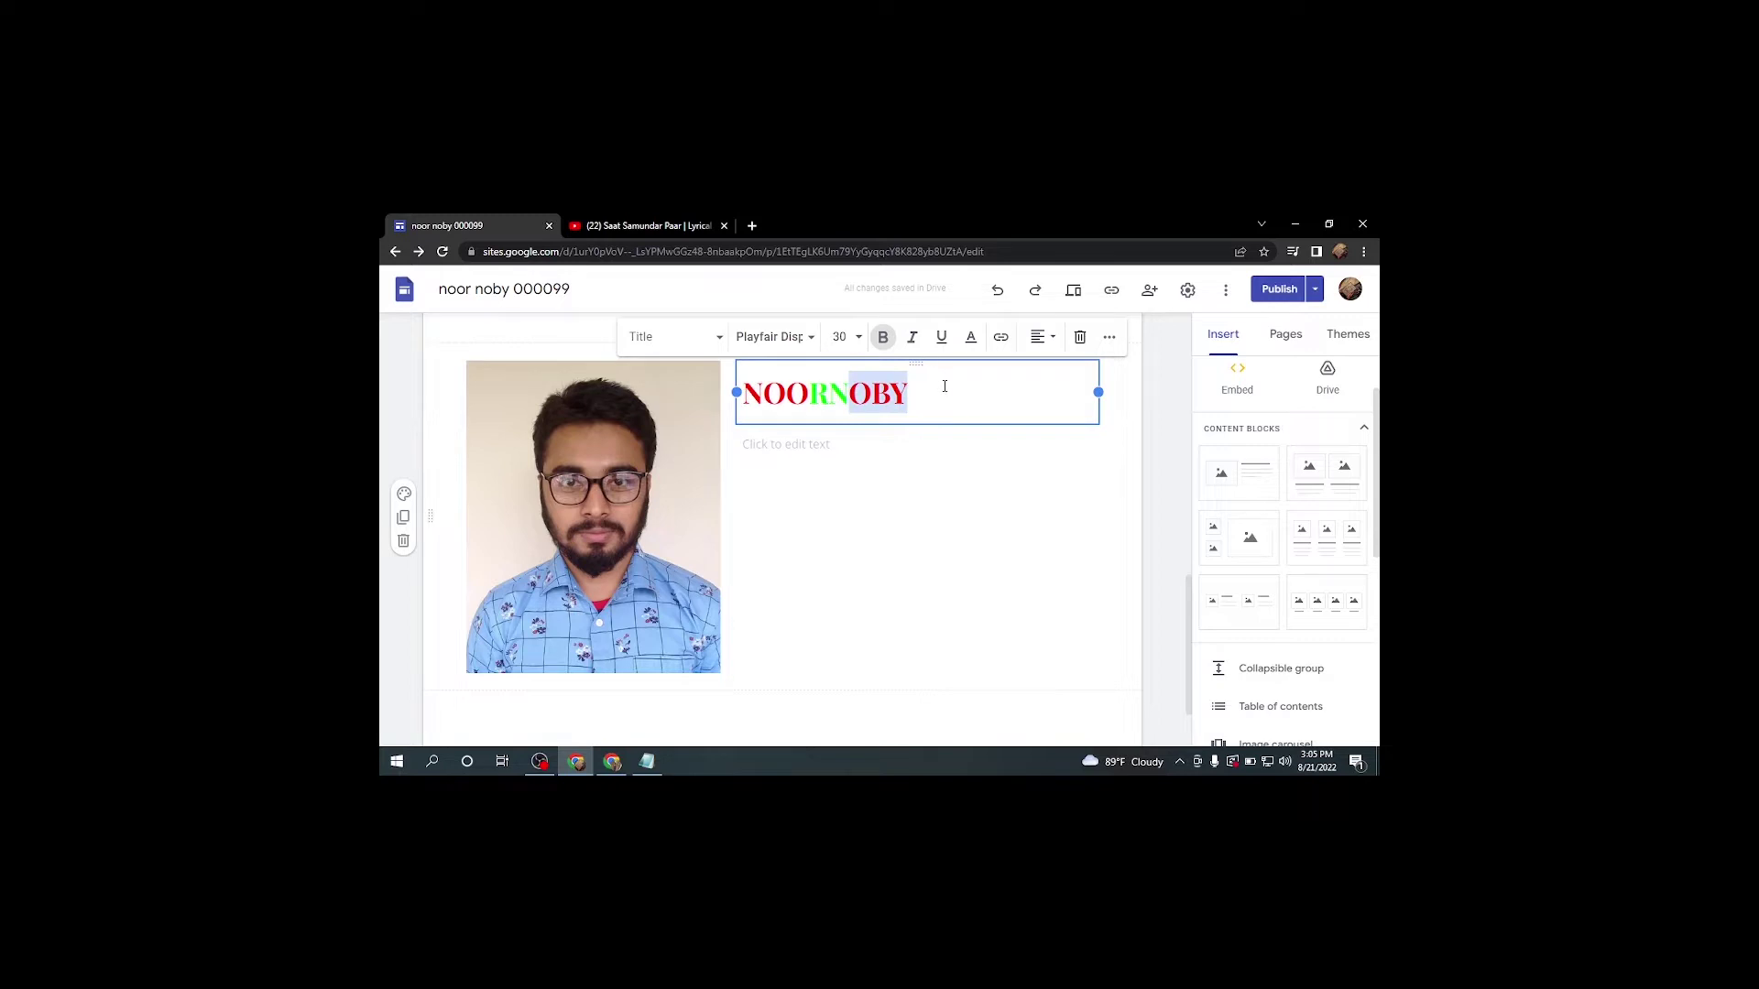
click(937, 390)
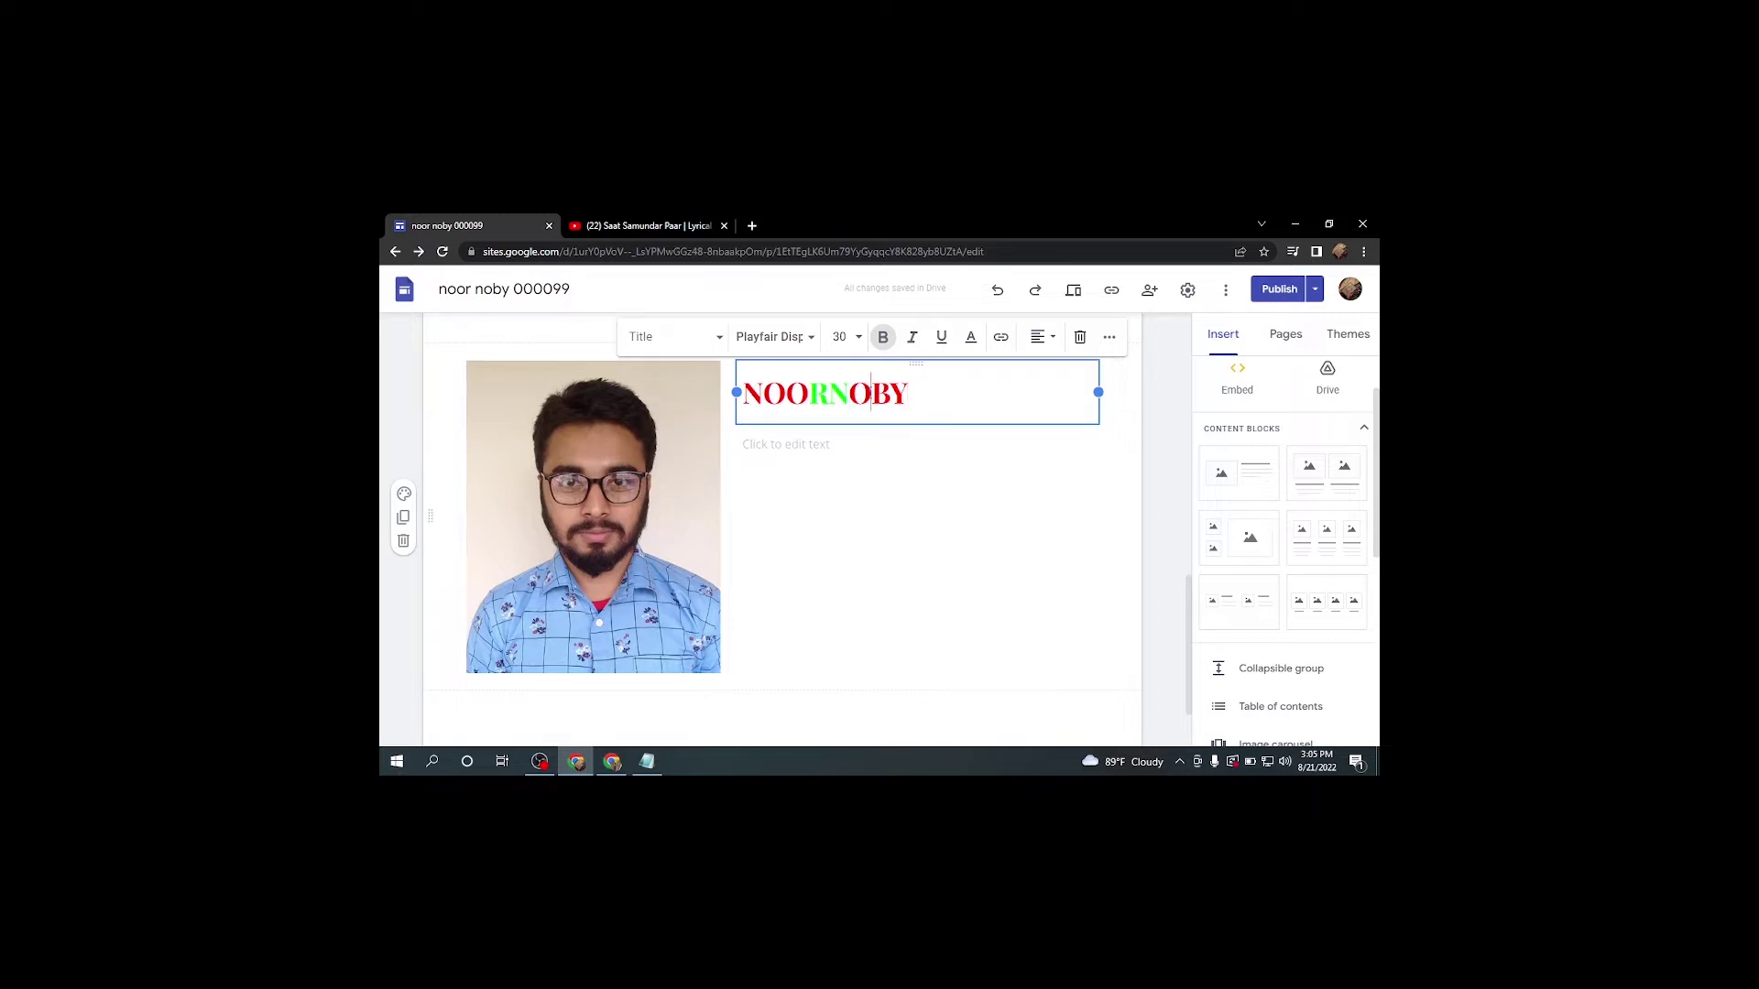
drag(870, 393, 909, 394)
click(970, 339)
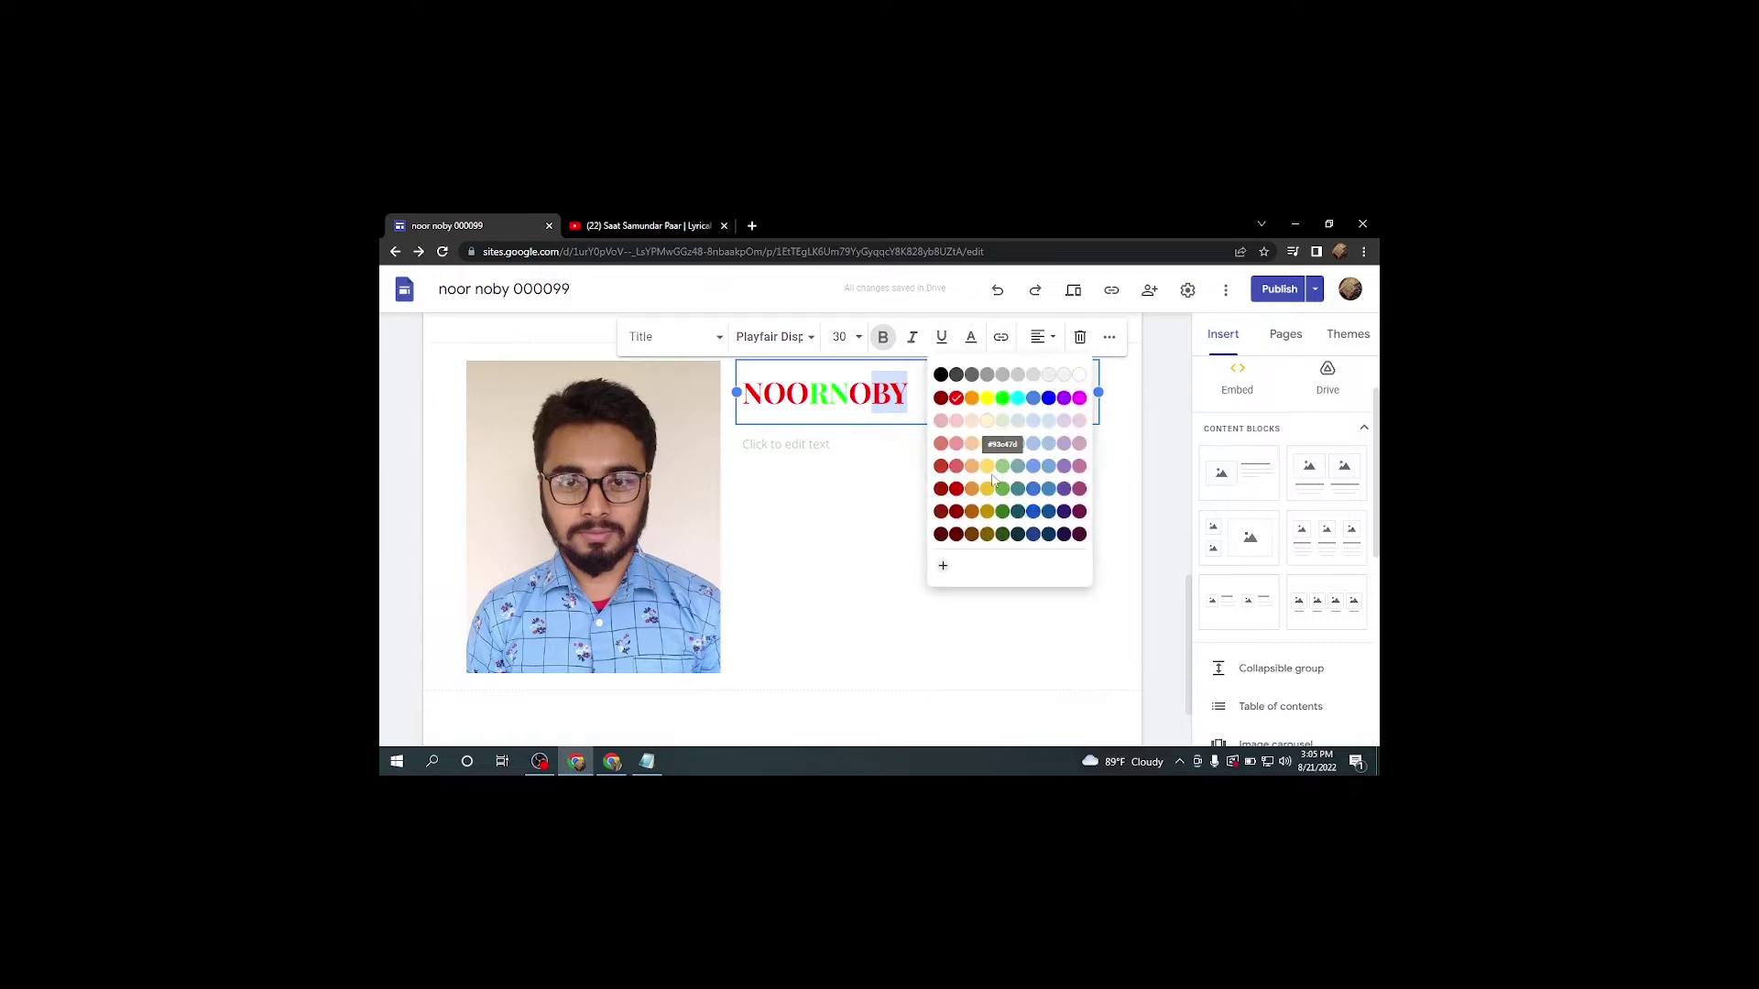
click(987, 399)
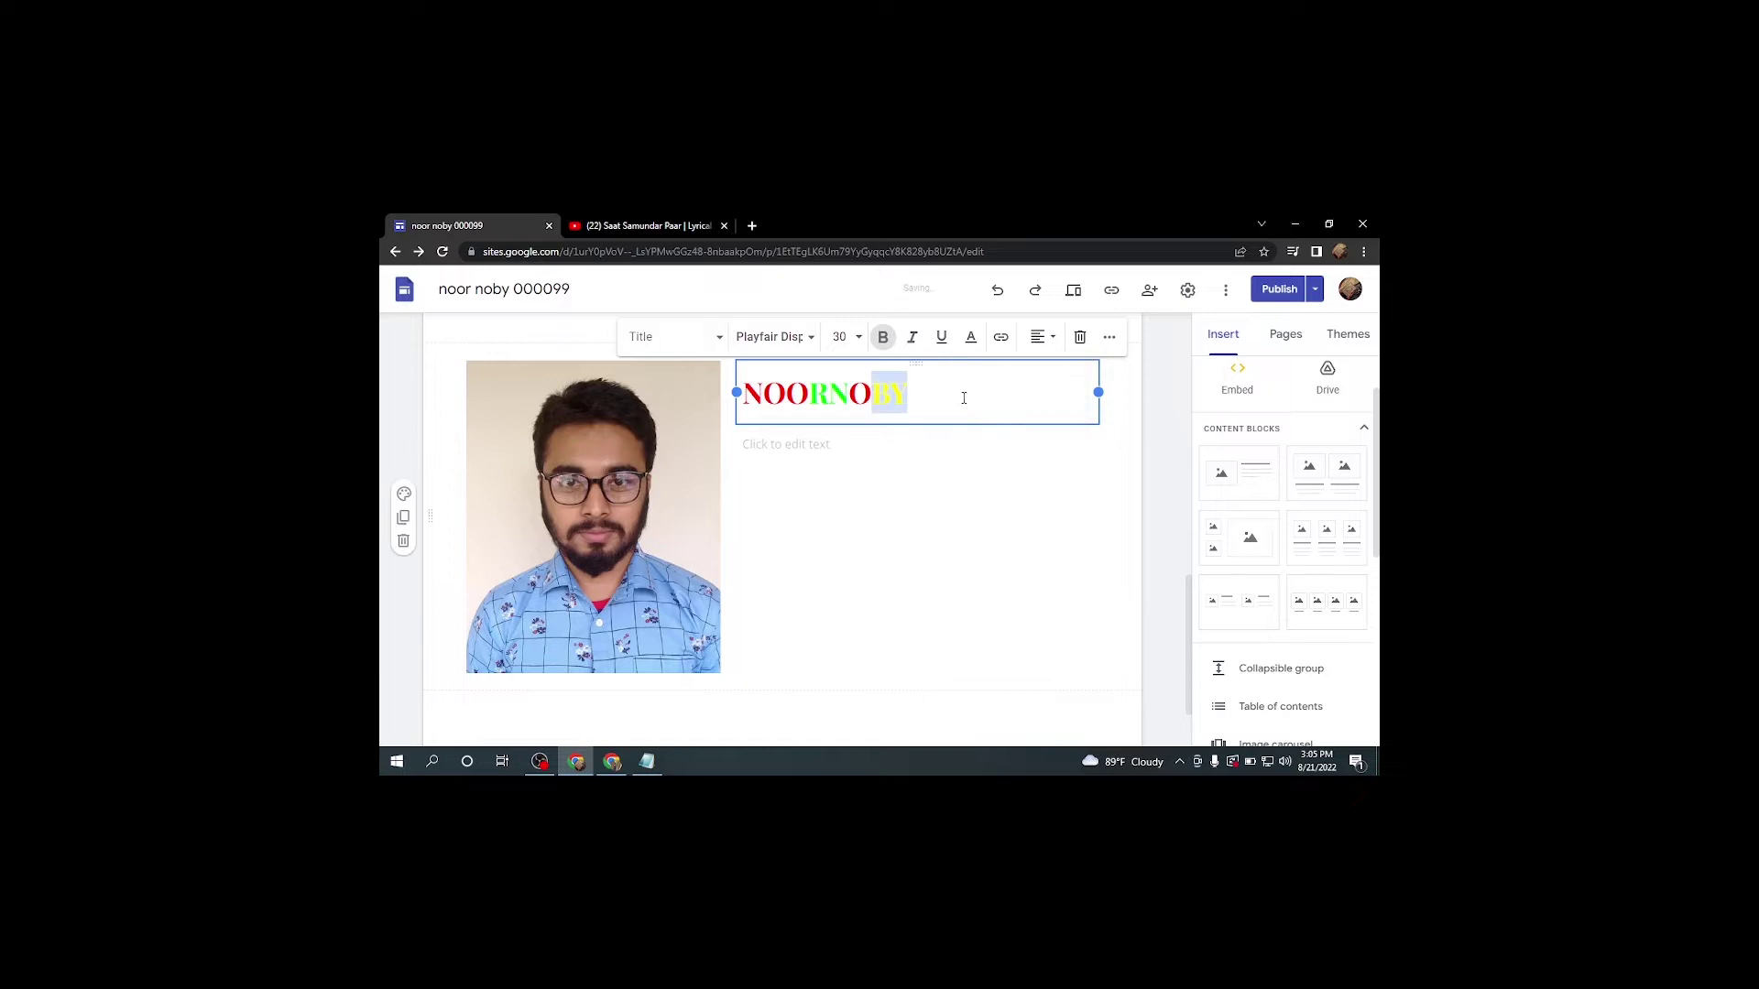
click(946, 395)
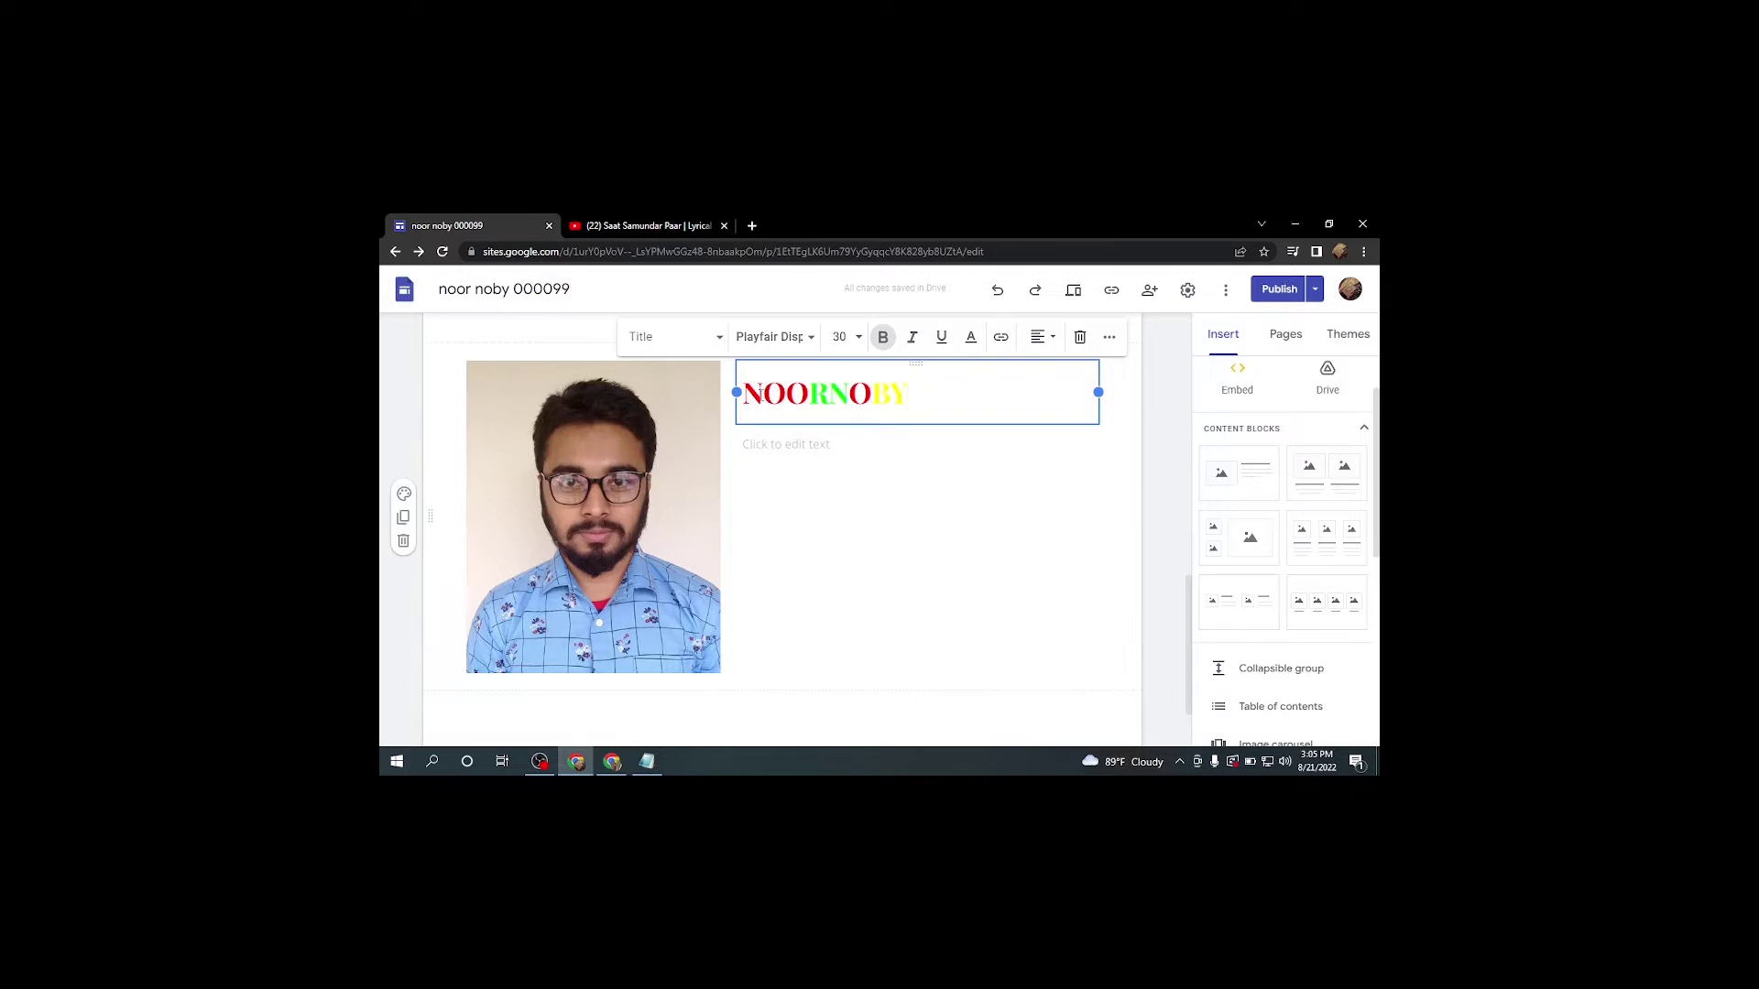
Color the first letter of the title black.
drag(763, 394, 749, 396)
click(970, 338)
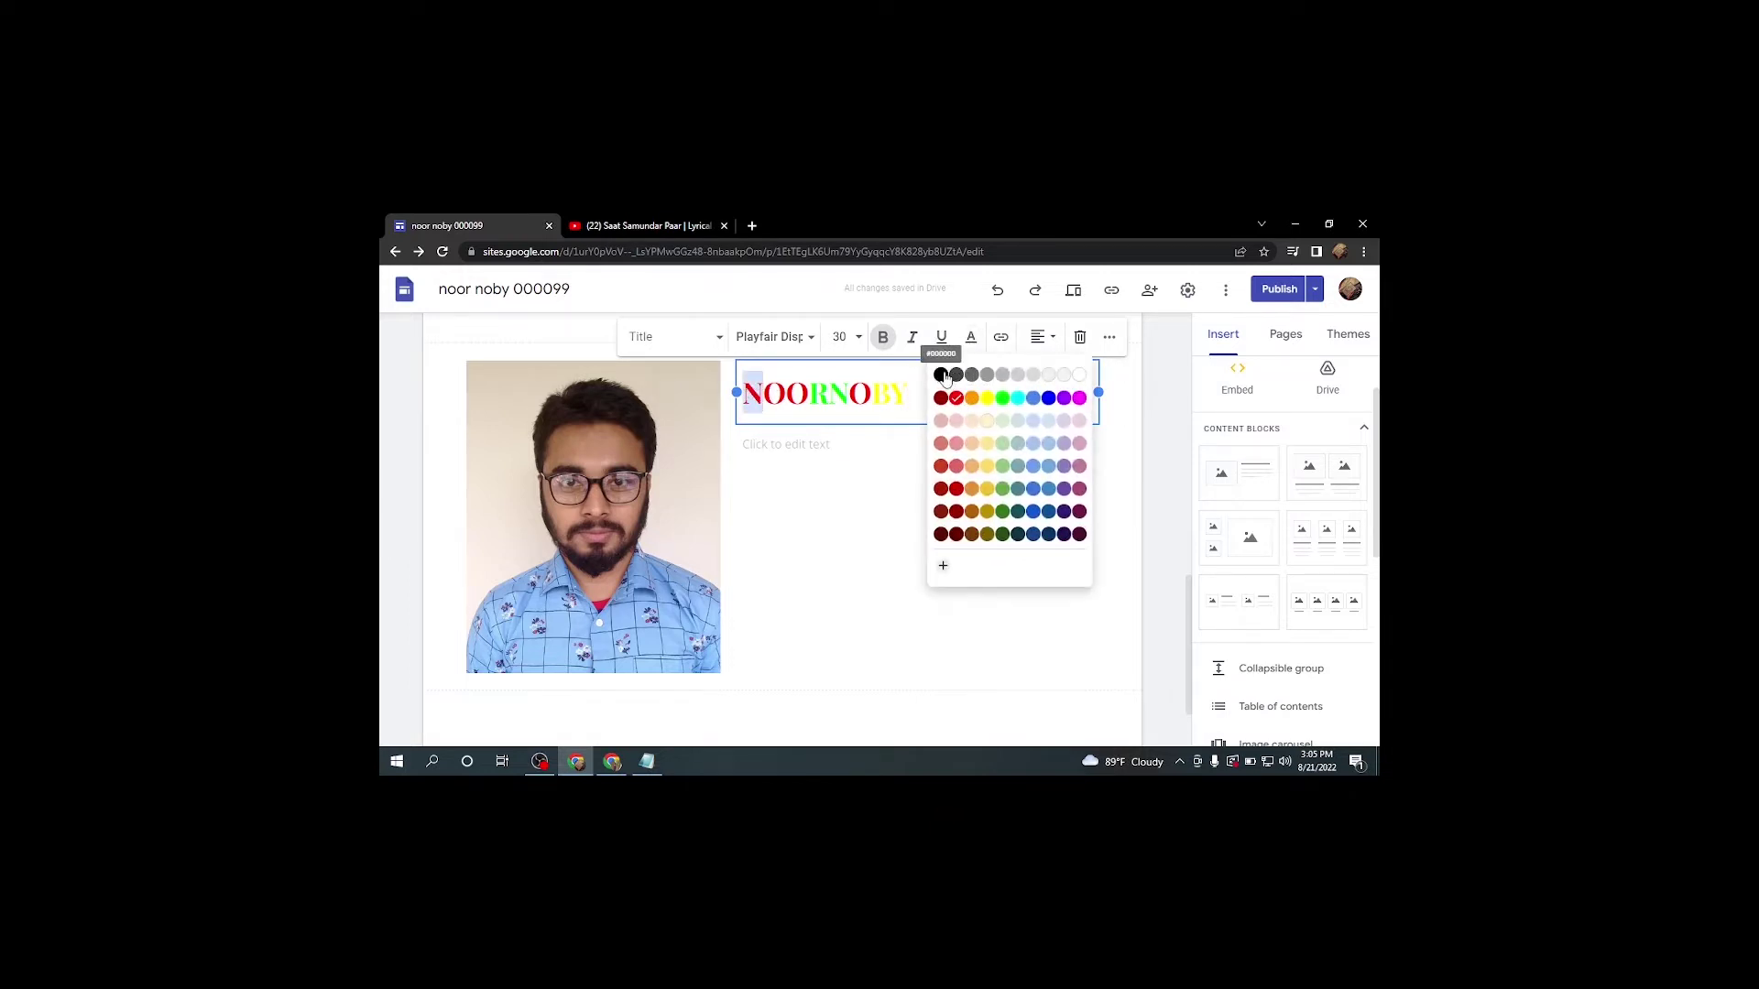
click(947, 381)
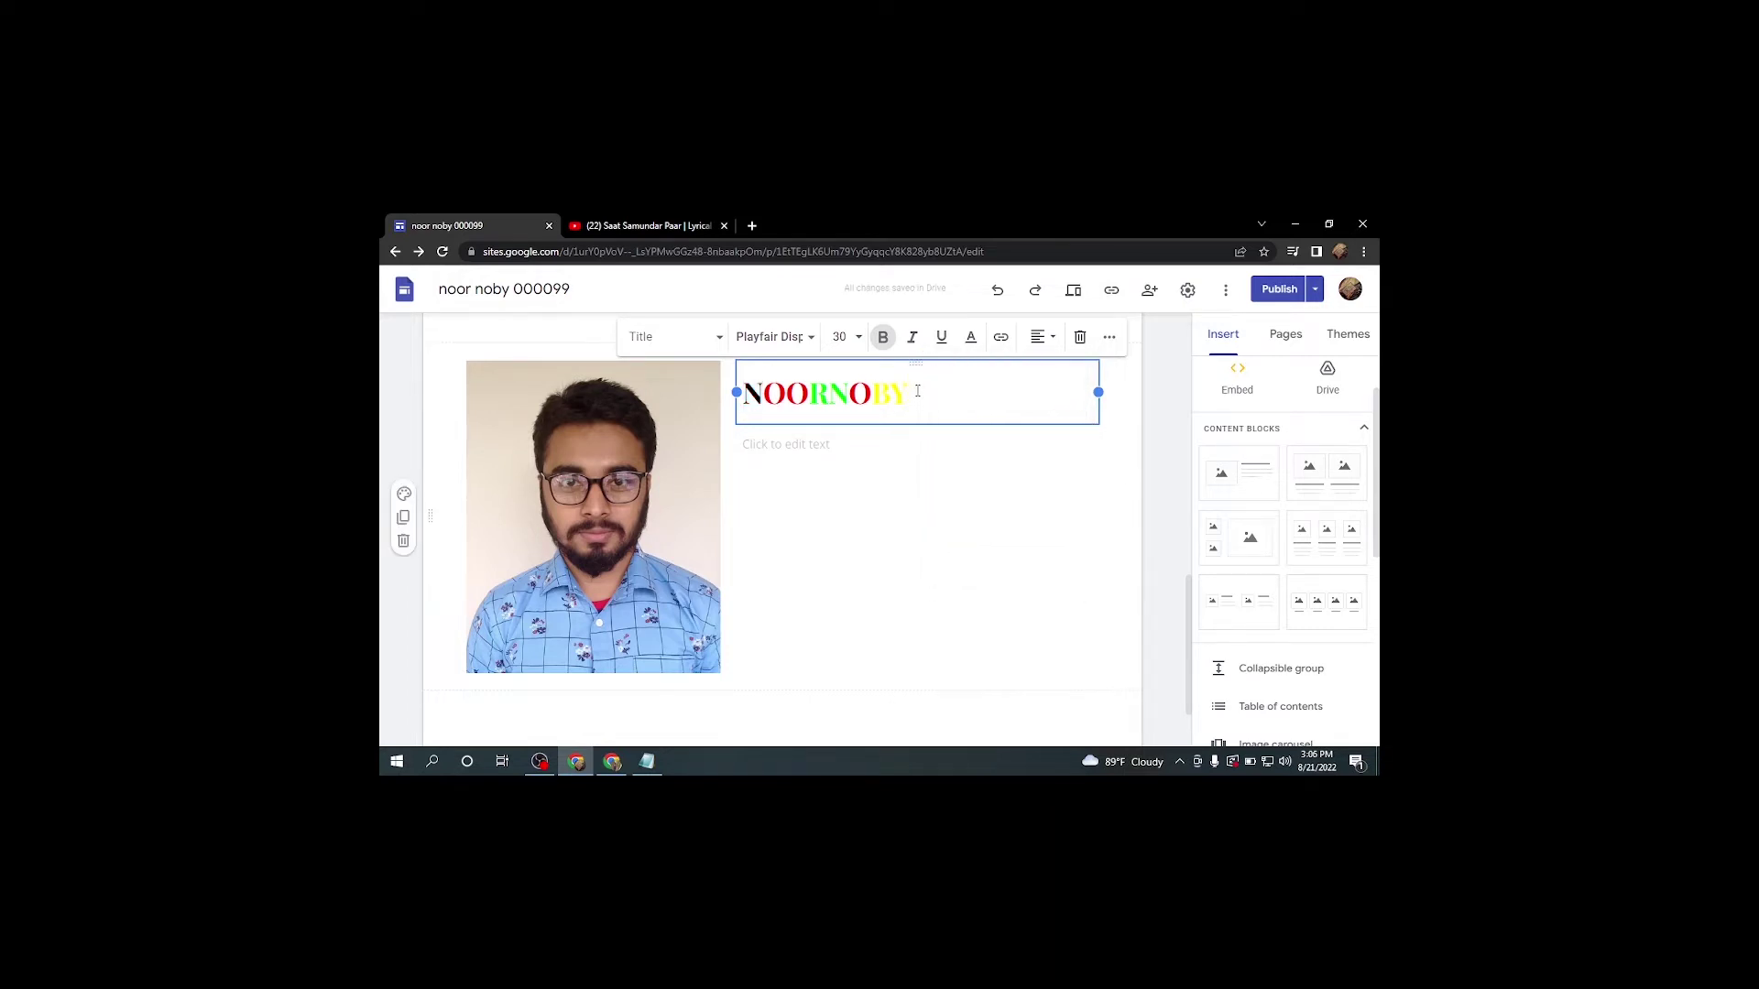
Center the whole multicolored title within its text box and deselect it.
drag(913, 388, 746, 390)
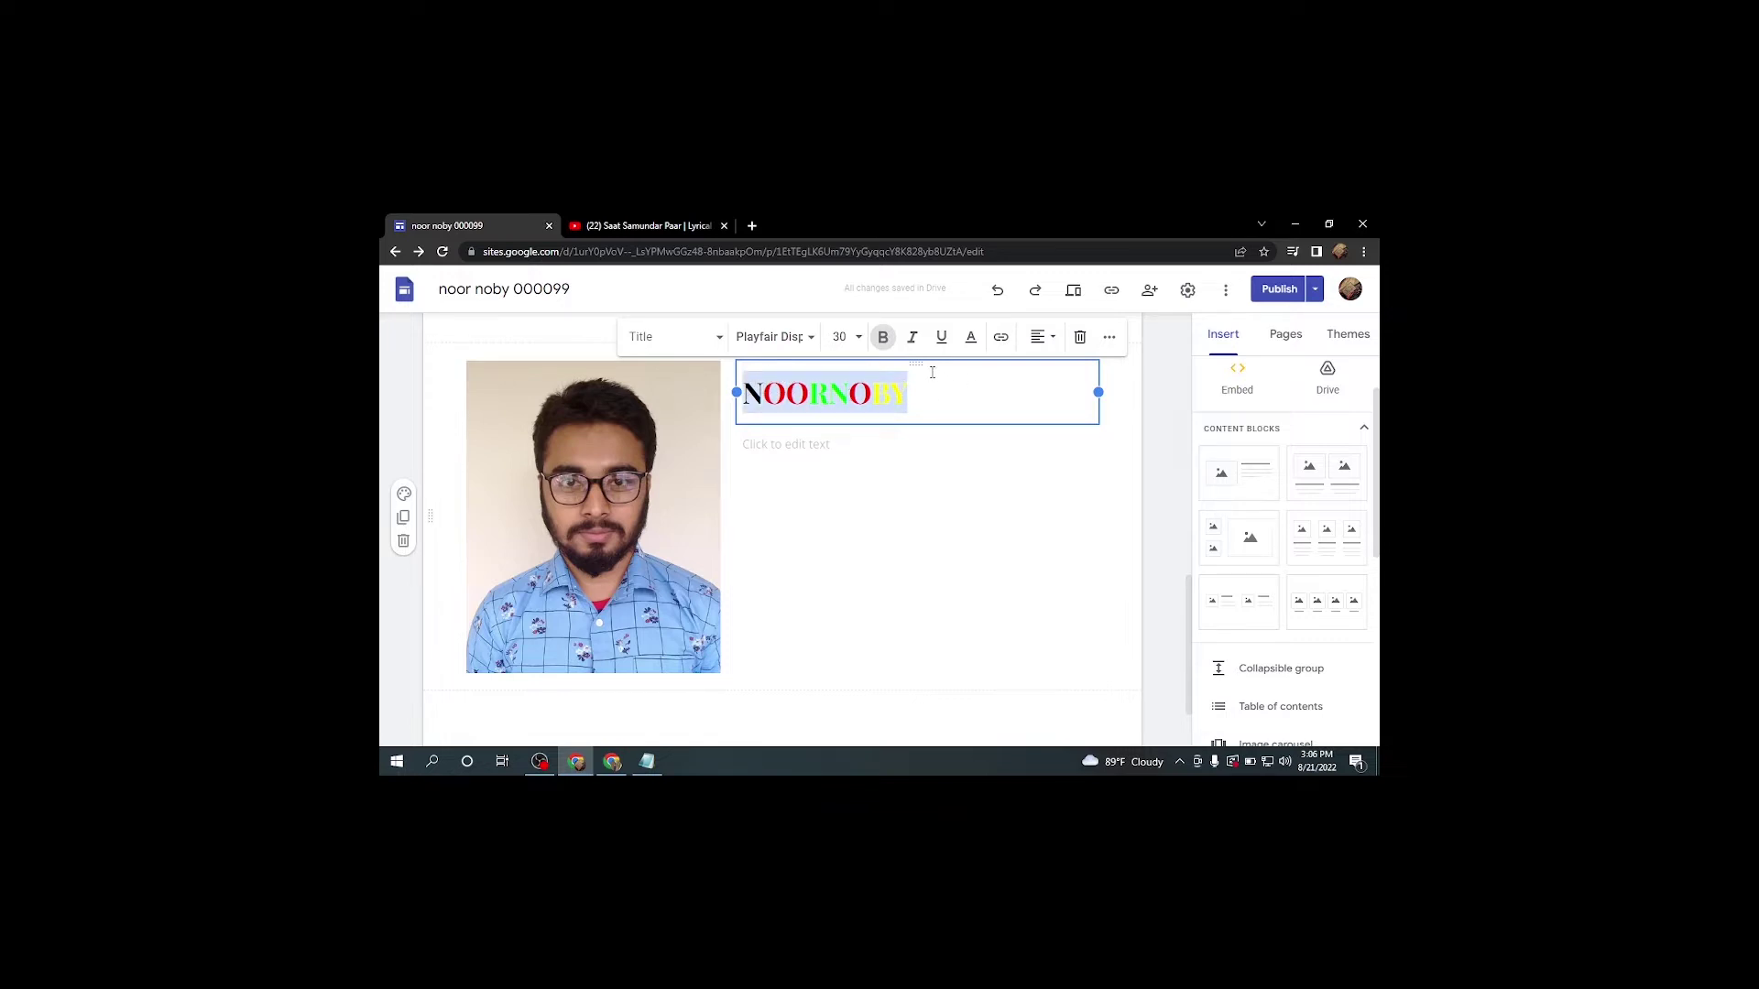
click(1054, 341)
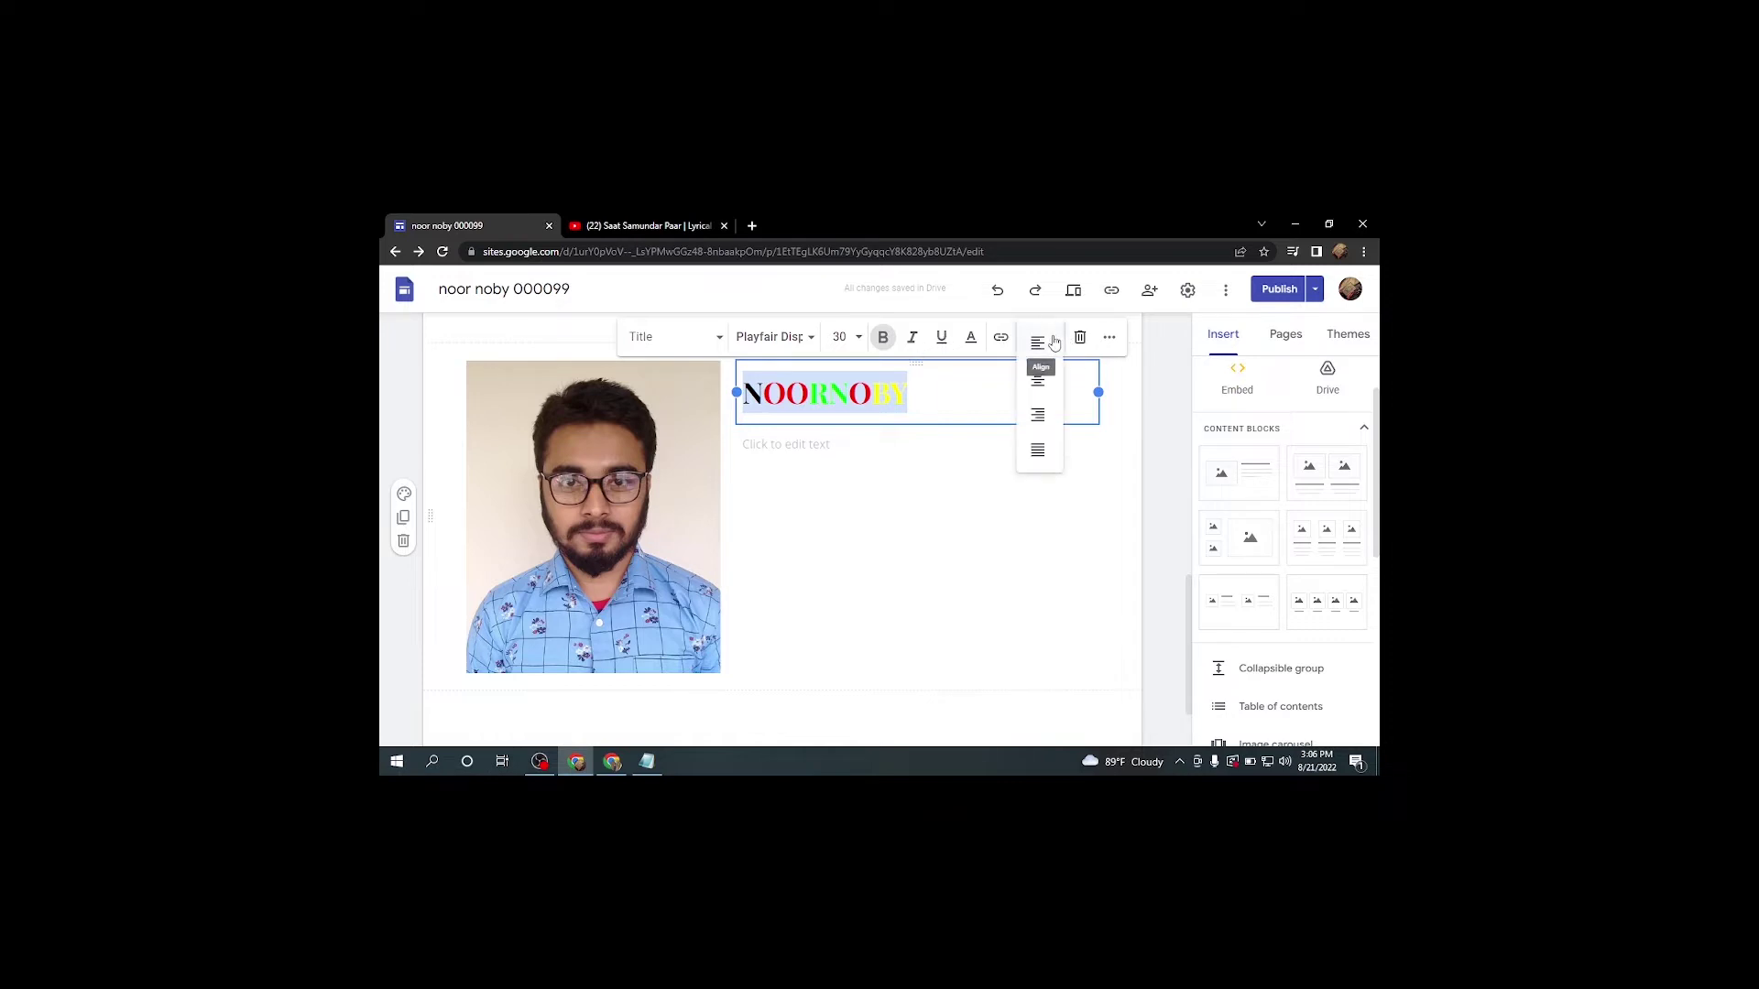
click(1038, 381)
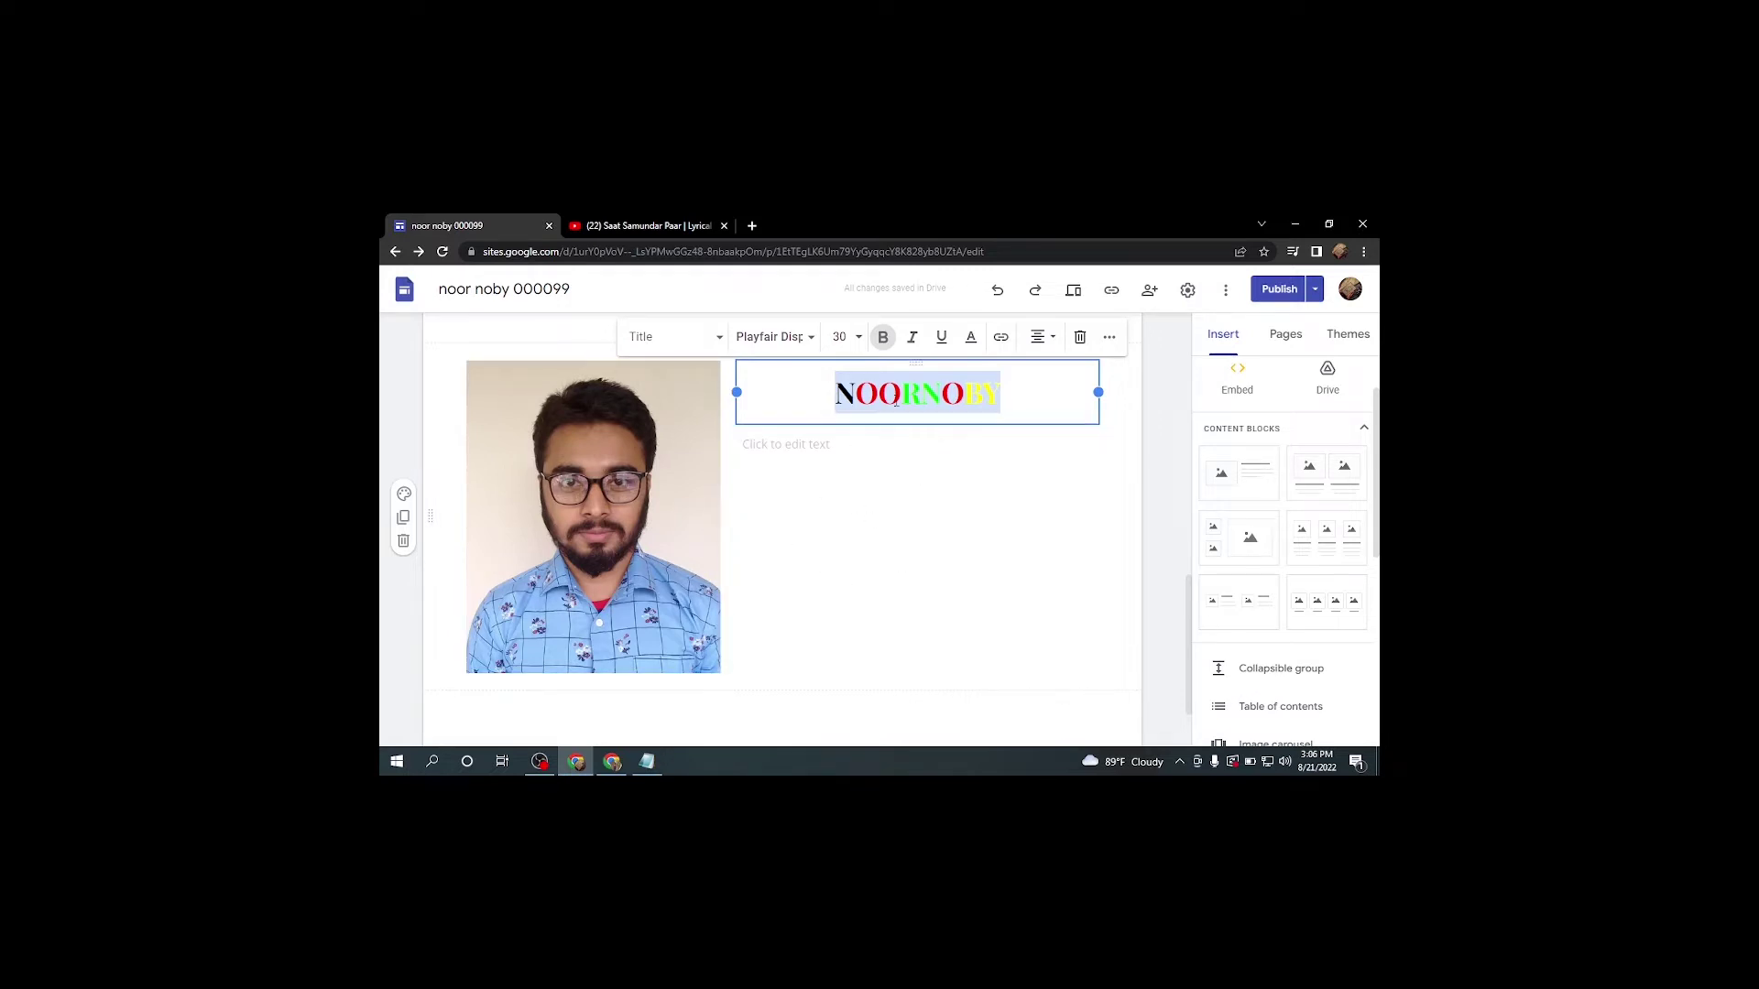
click(820, 533)
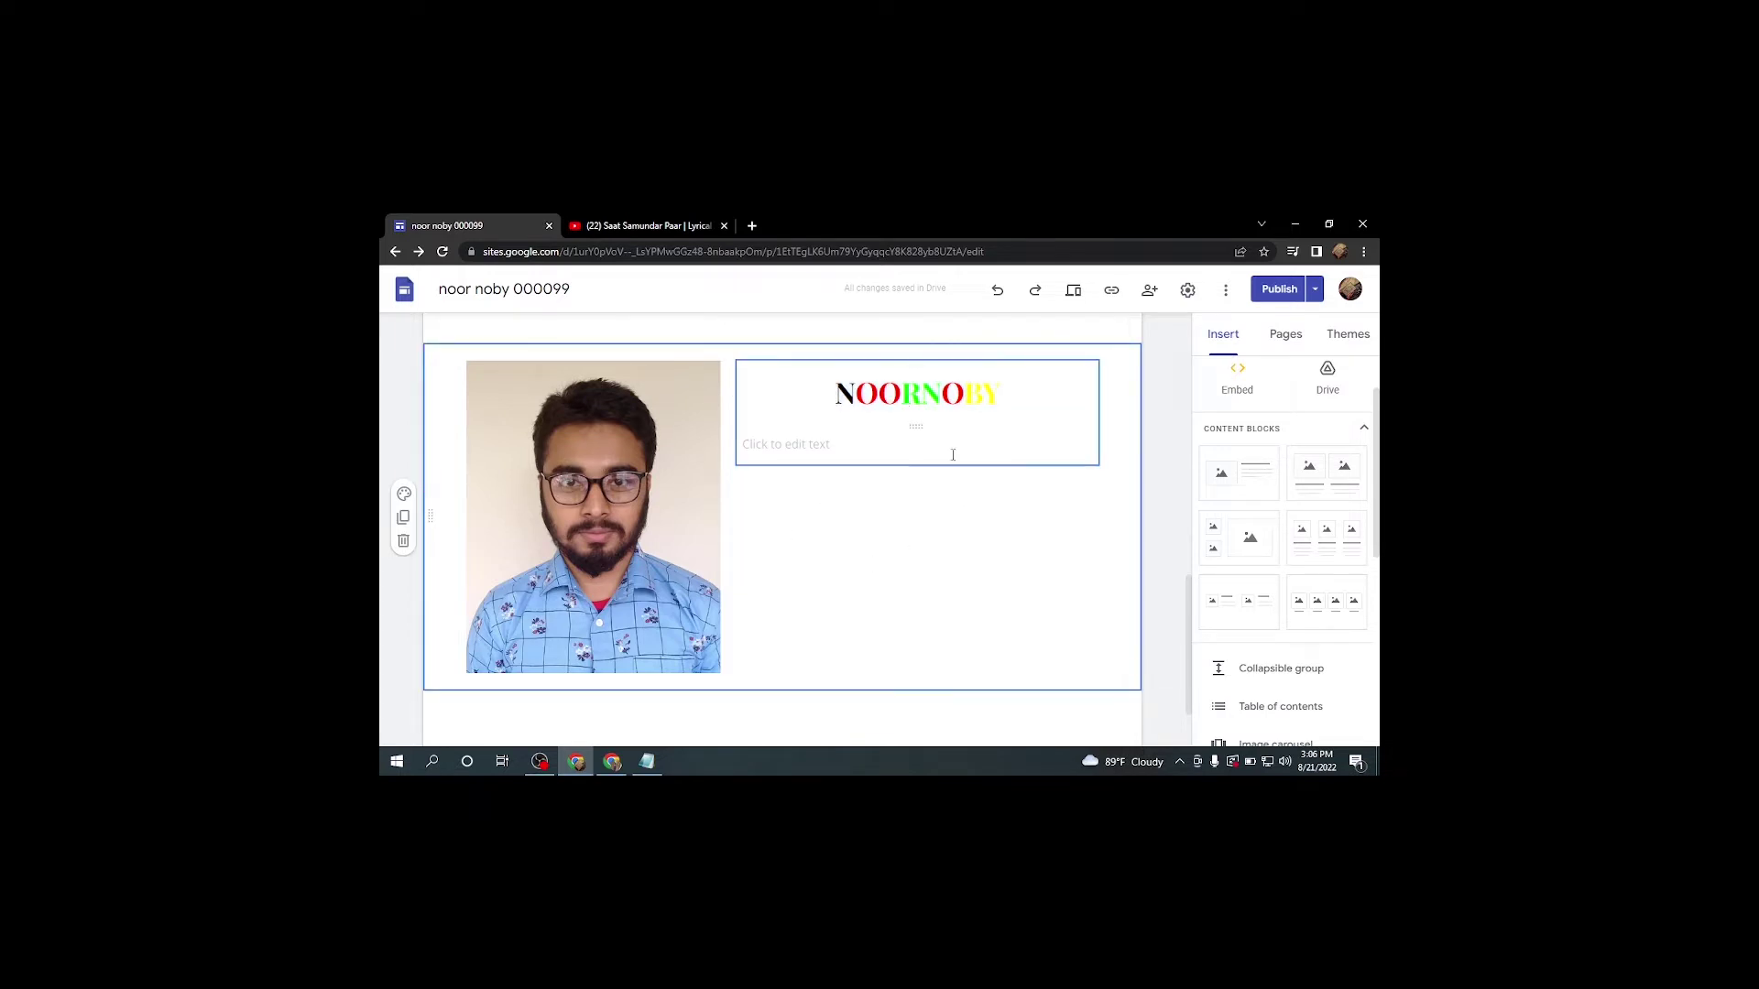
Add a content block with two small image placeholders, each with text beside it, below the portrait section.
scroll(891, 510, up, 2)
scroll(1040, 605, down, 3)
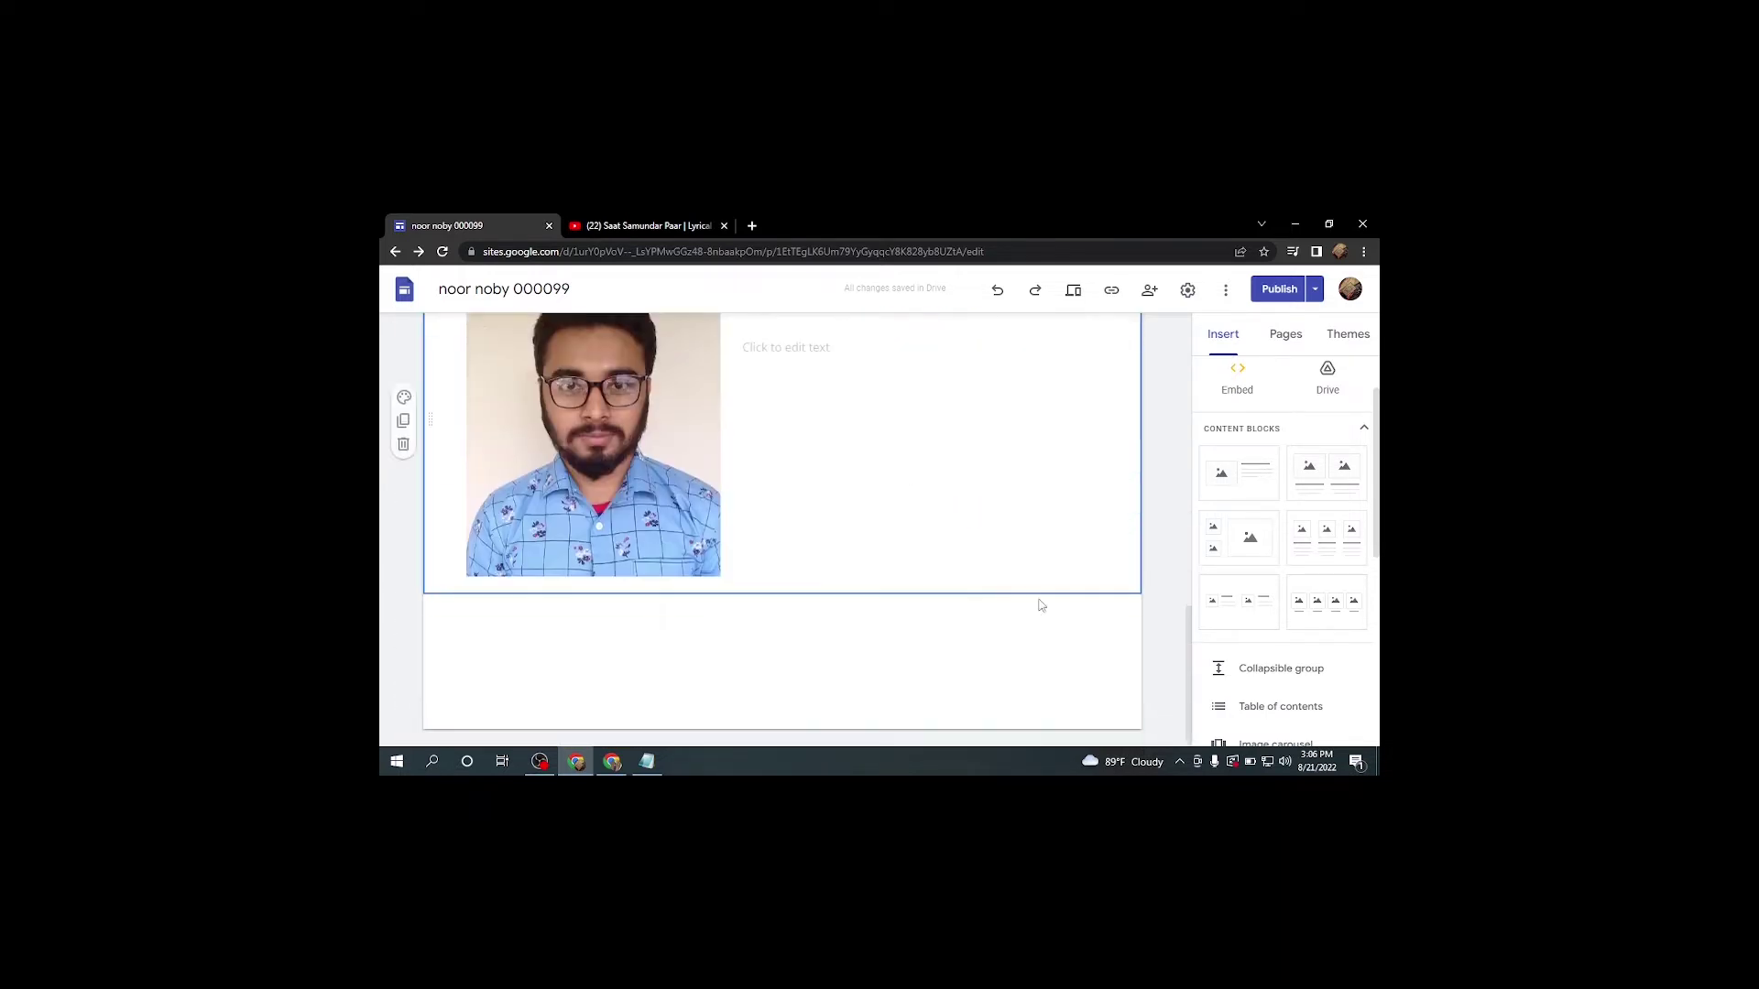
click(1238, 604)
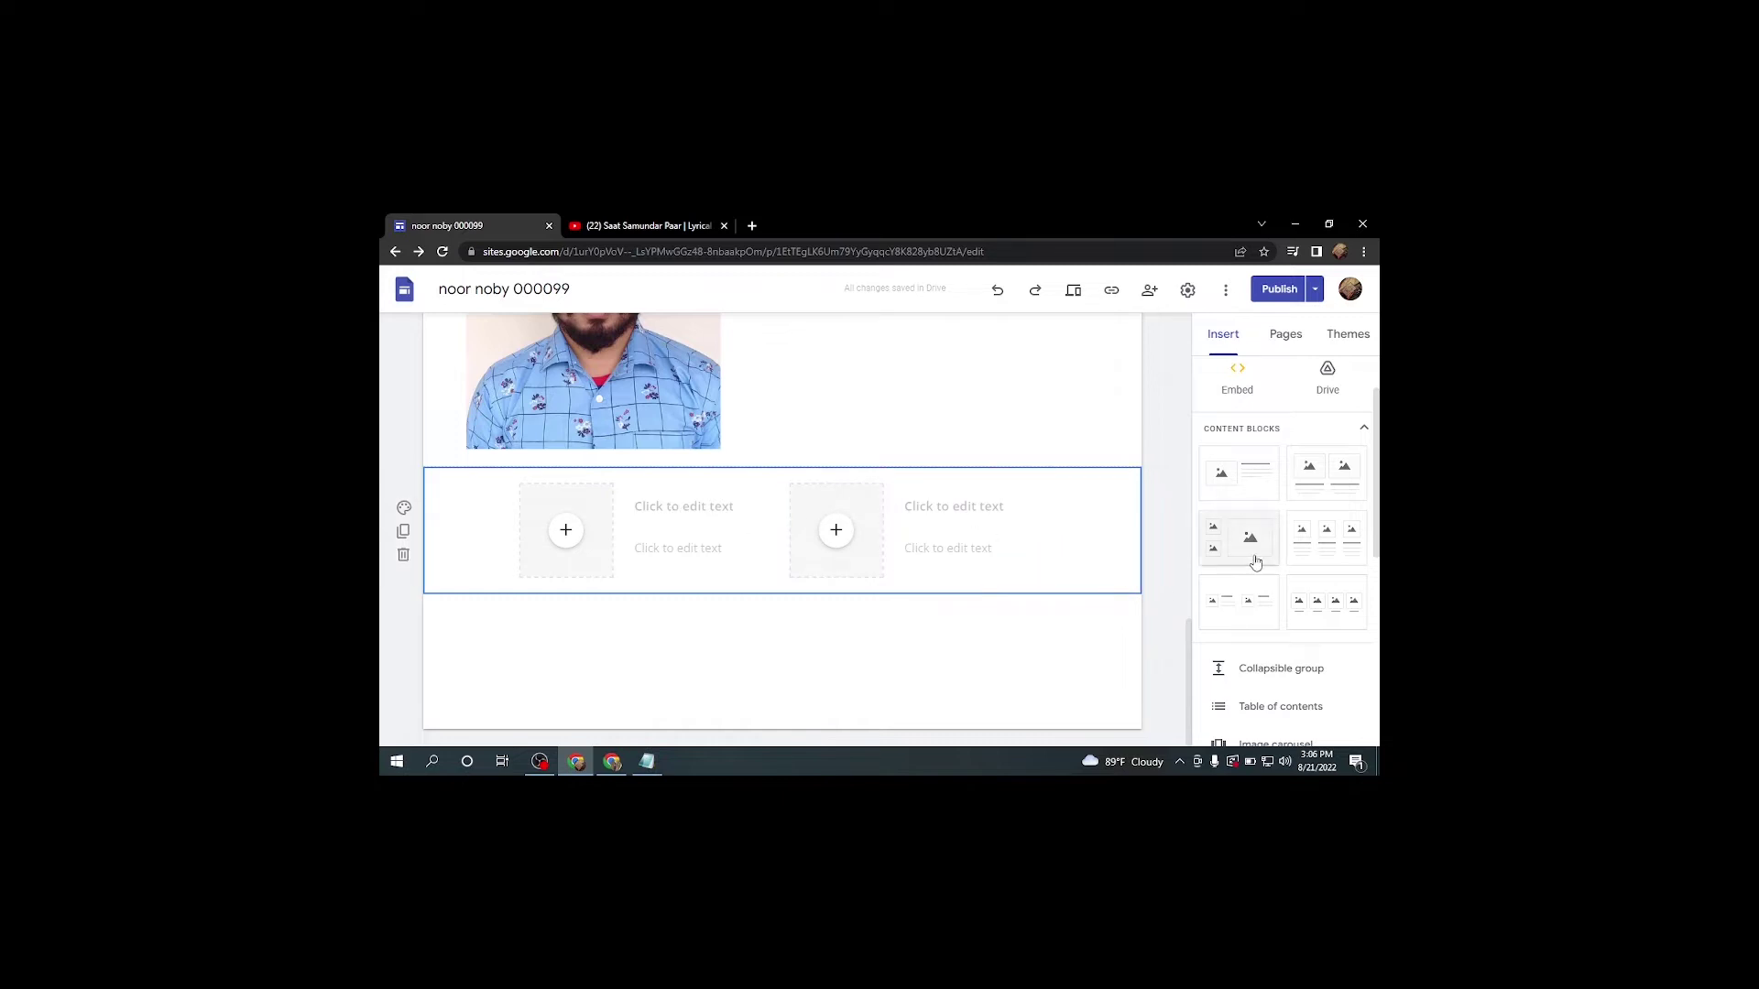
Review the picture page's sections between the header and the newest content block, and check the video submenu in the site navigation.
scroll(1248, 550, up, 1)
scroll(1248, 550, down, 2)
scroll(794, 482, up, 5)
scroll(794, 482, up, 3)
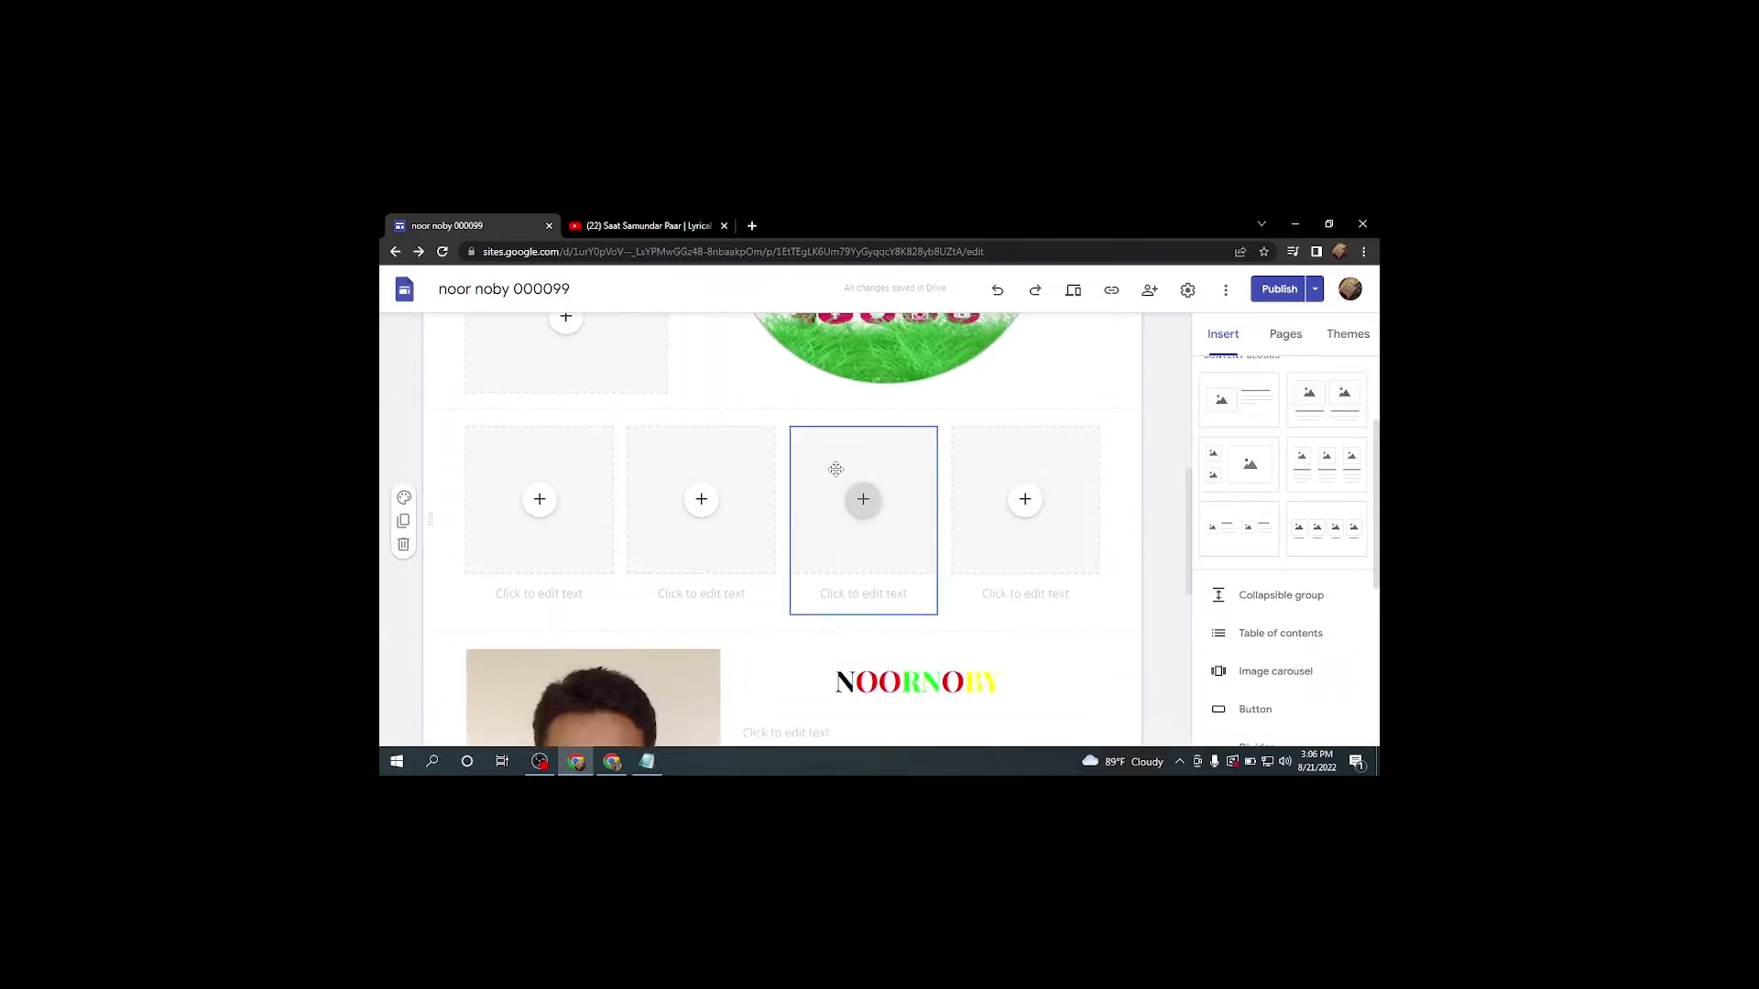
scroll(832, 463, down, 6)
scroll(835, 469, down, 2)
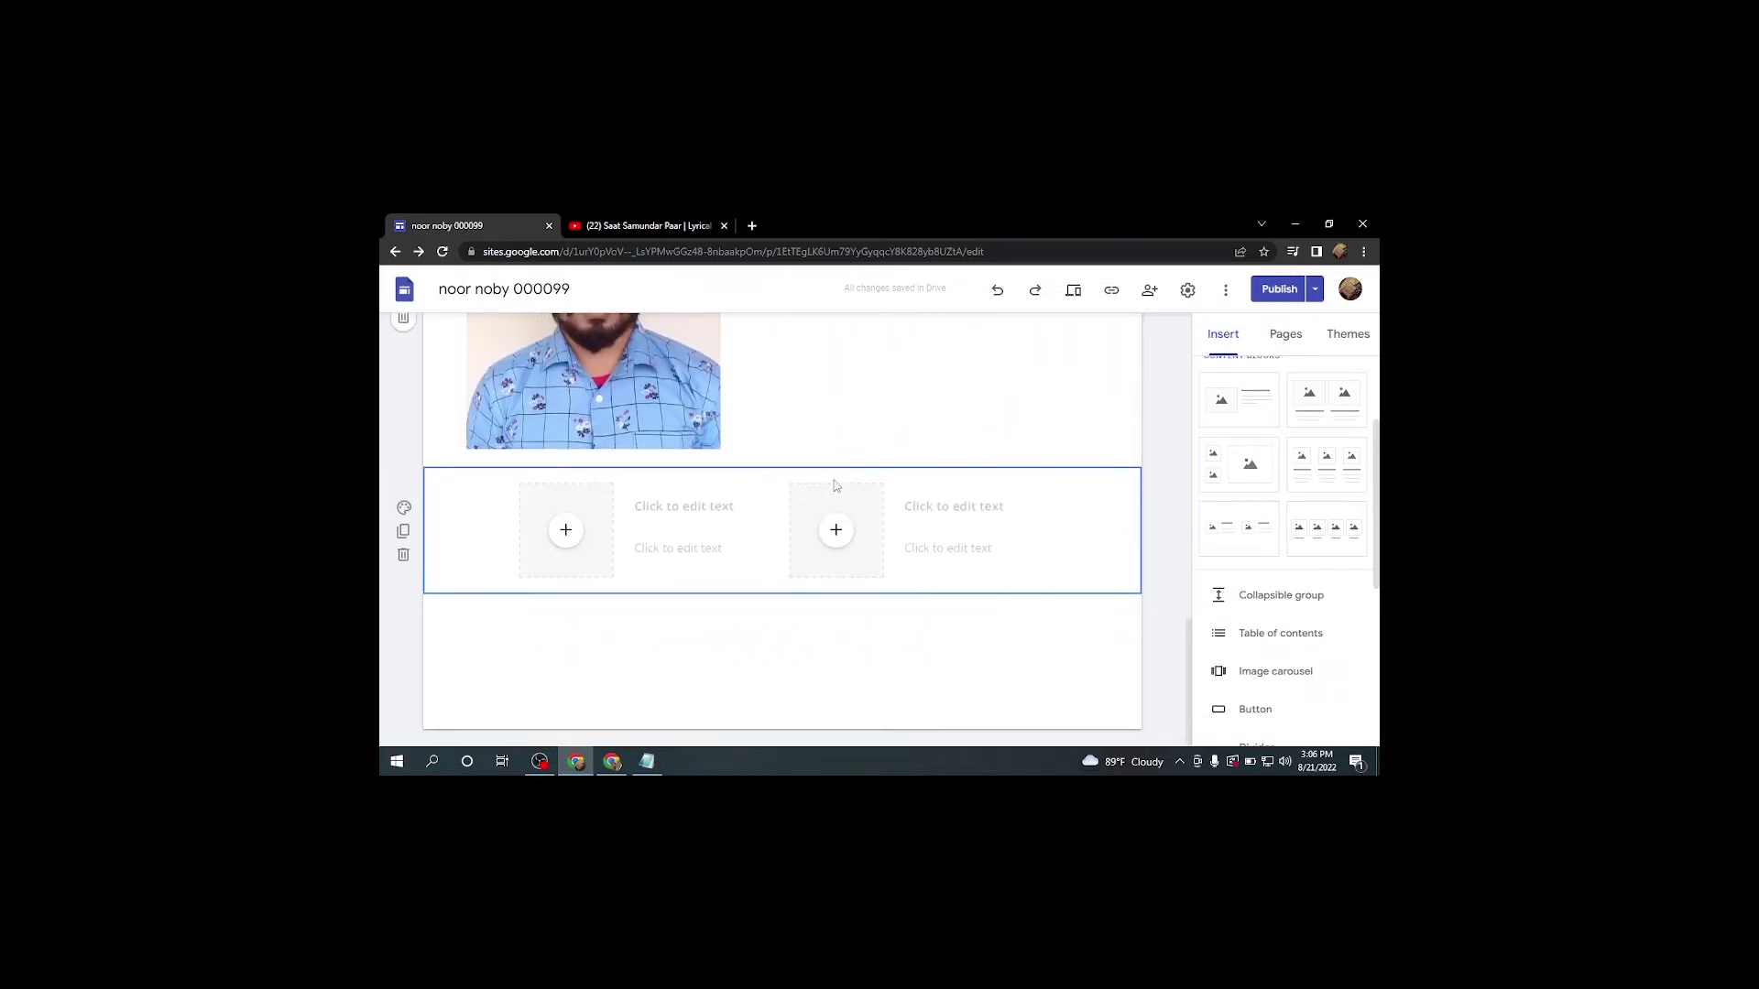
scroll(838, 485, up, 7)
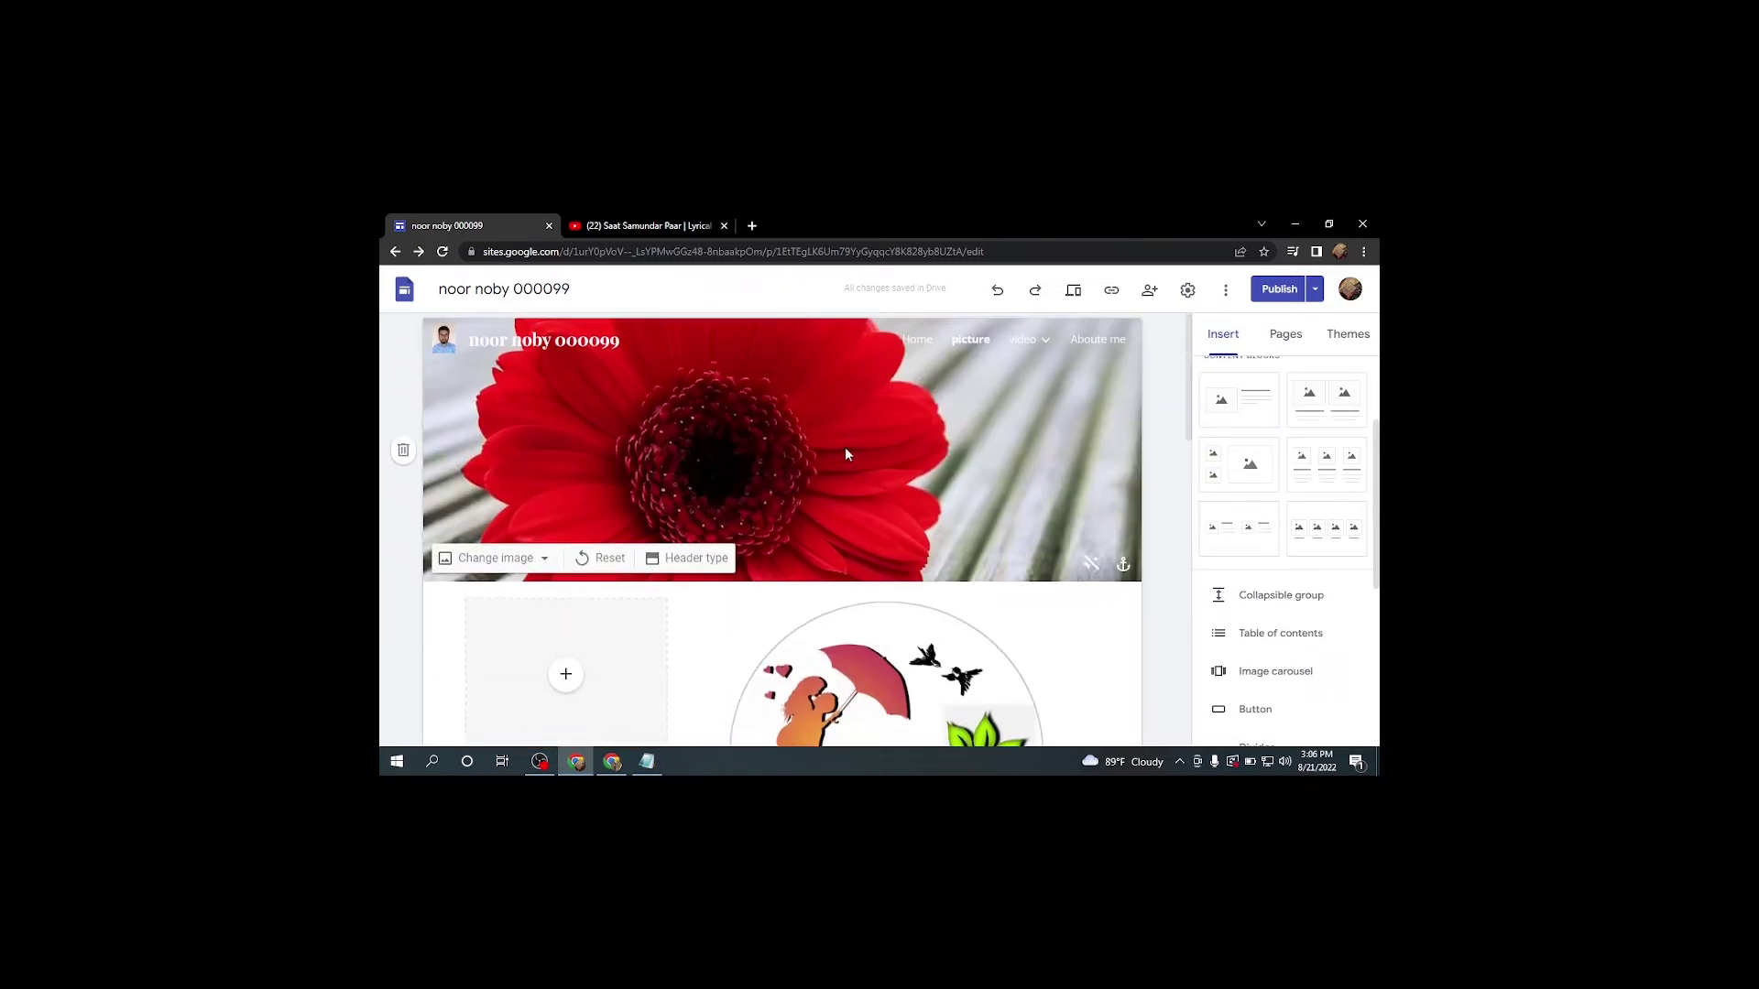
scroll(844, 447, down, 3)
scroll(916, 412, up, 3)
mouse_move(1035, 342)
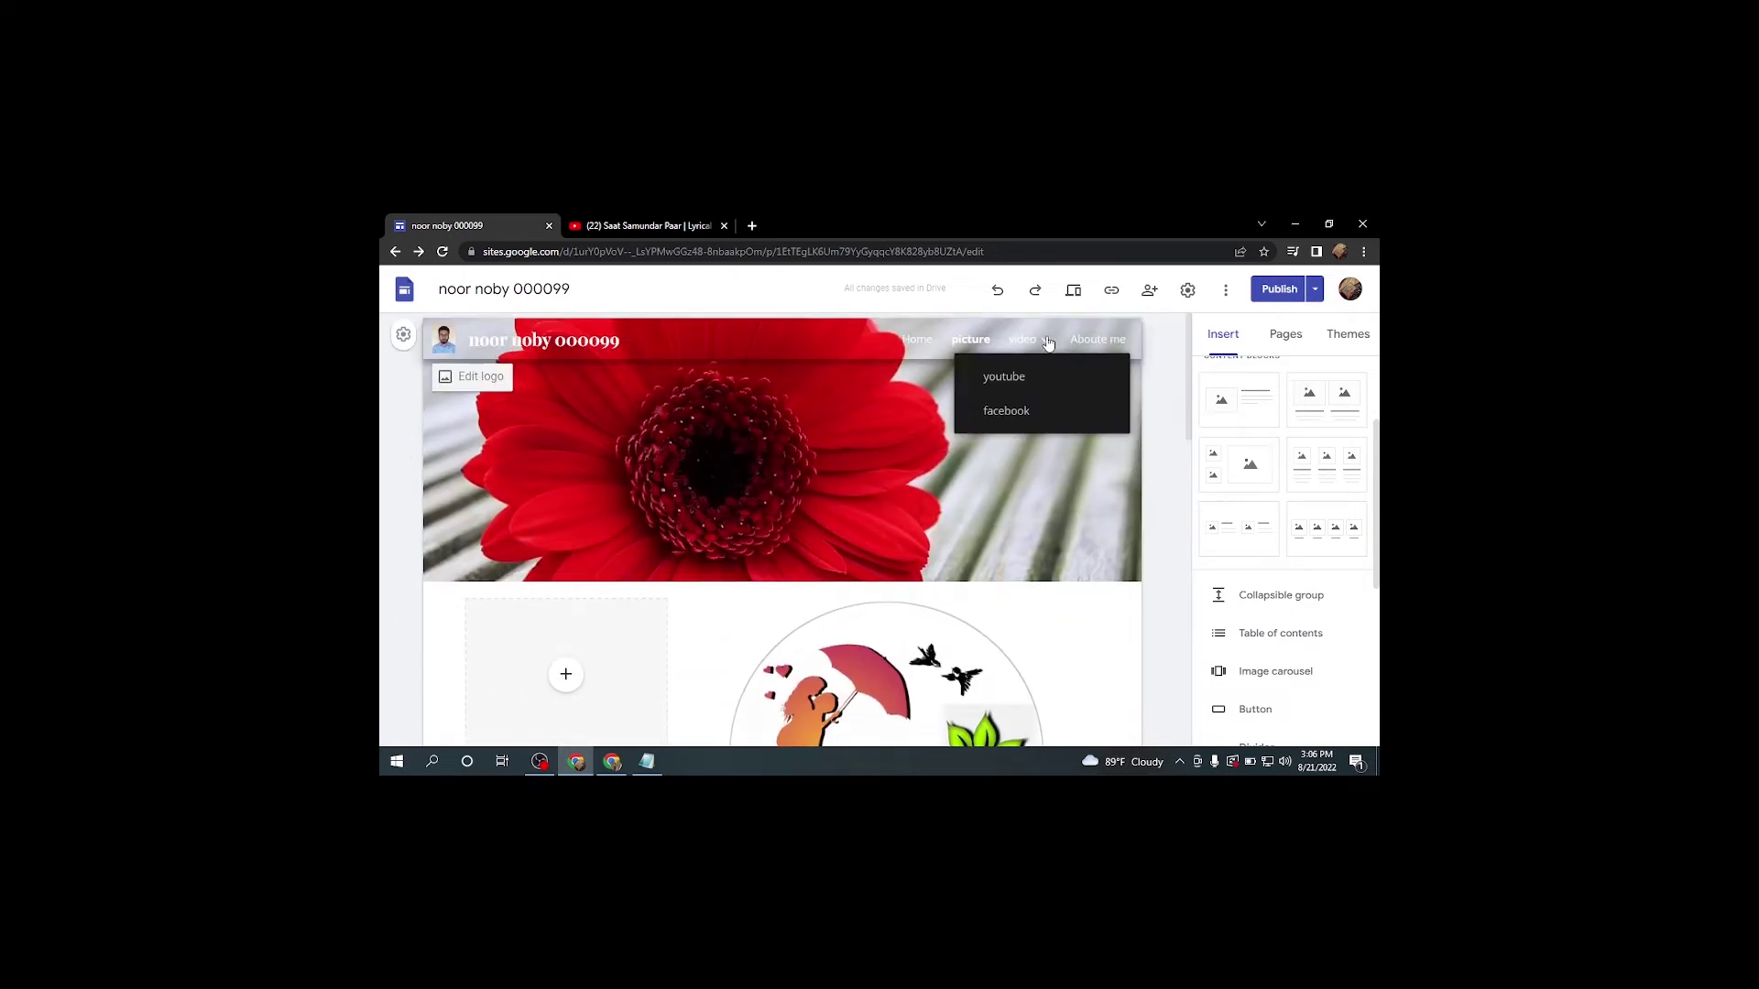
Open the youtube subpage of the site and start embedding web content by URL in the empty area below its header.
click(1005, 377)
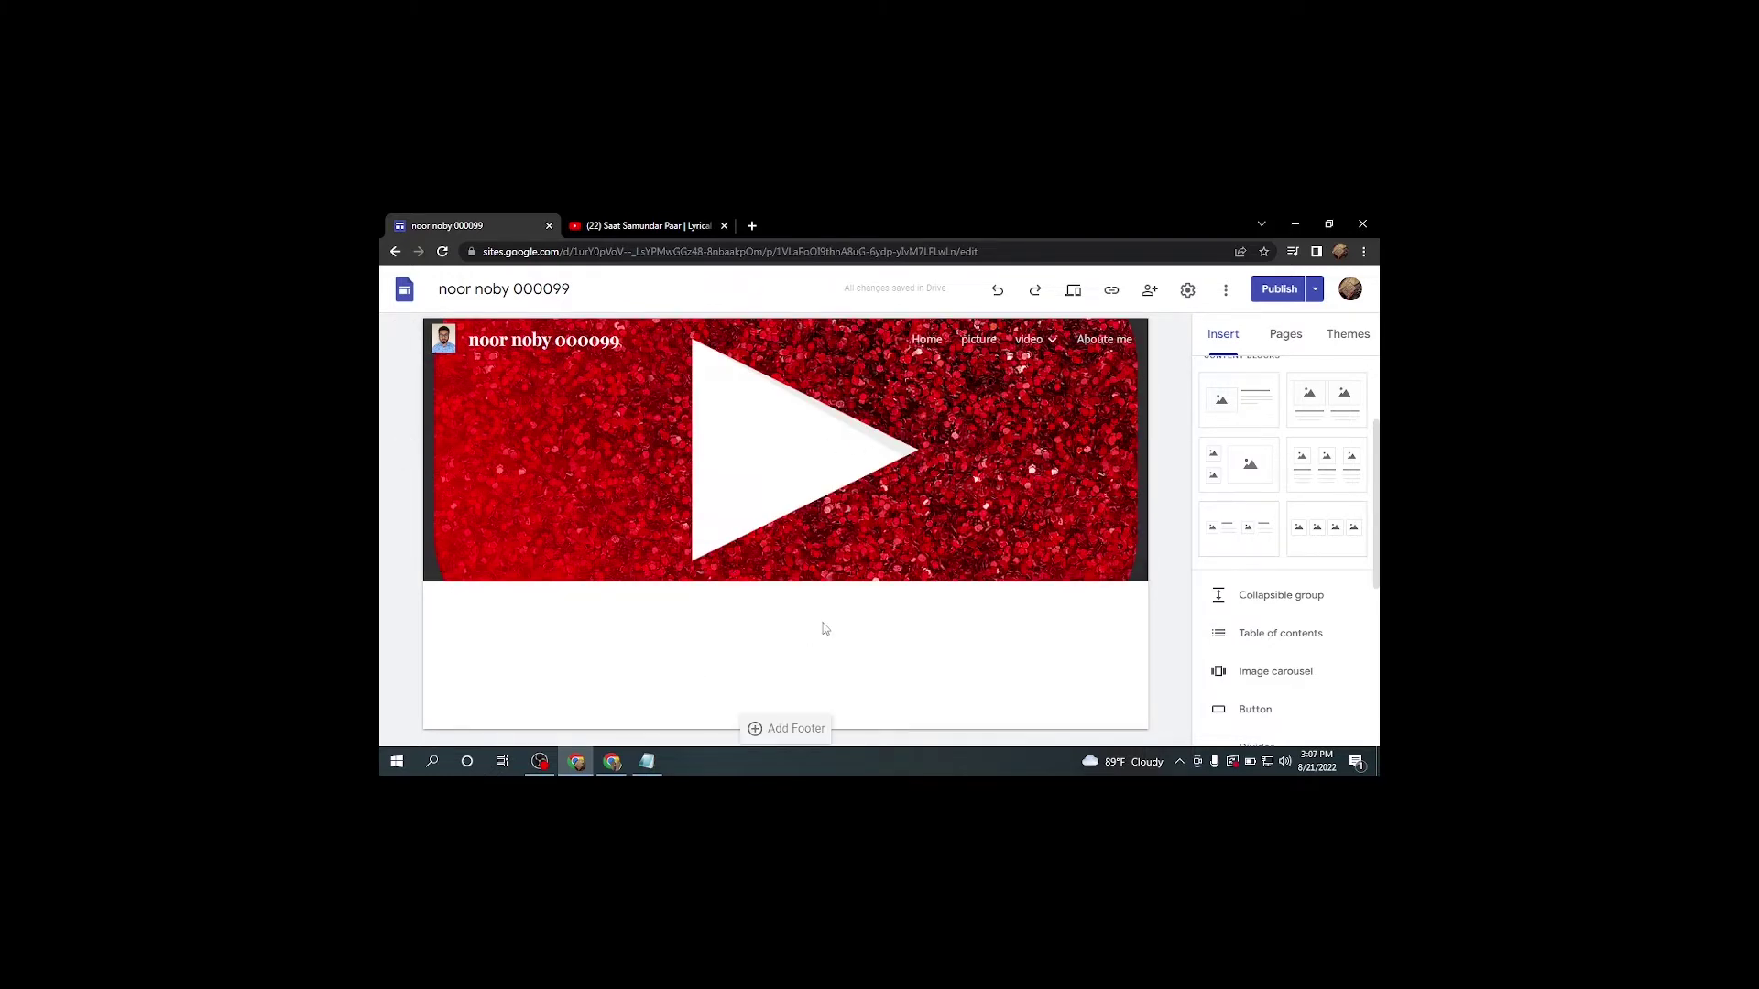
double_click(834, 652)
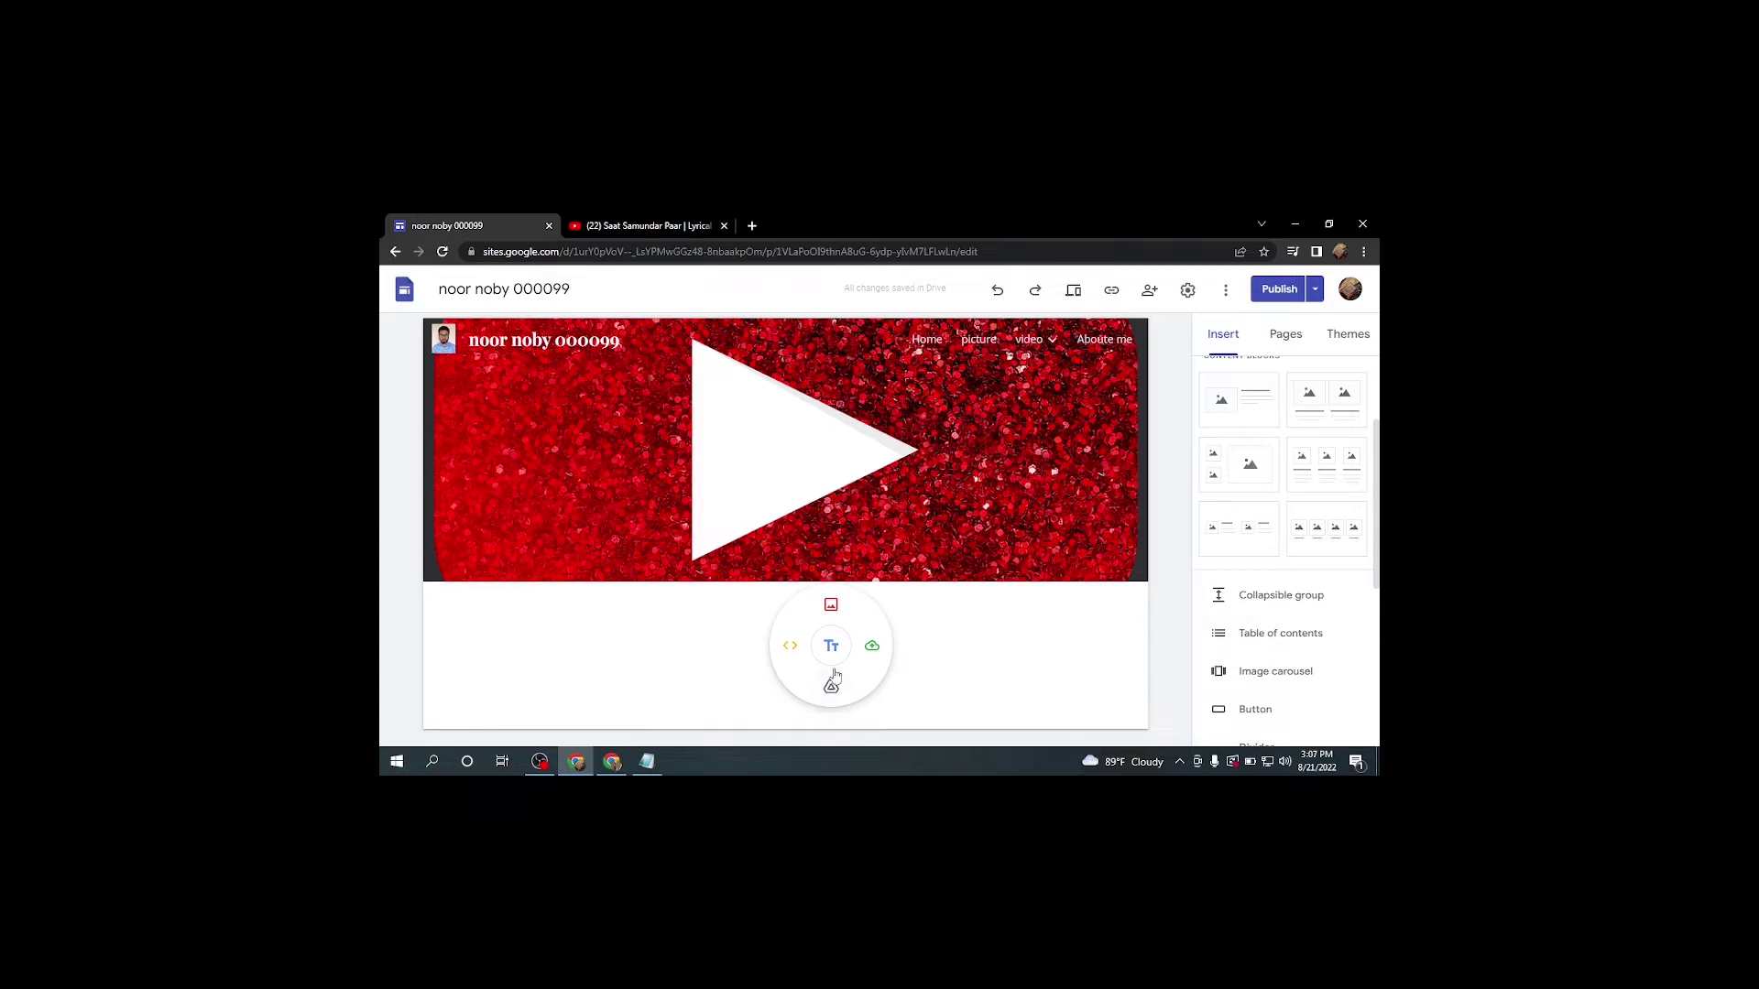
click(791, 648)
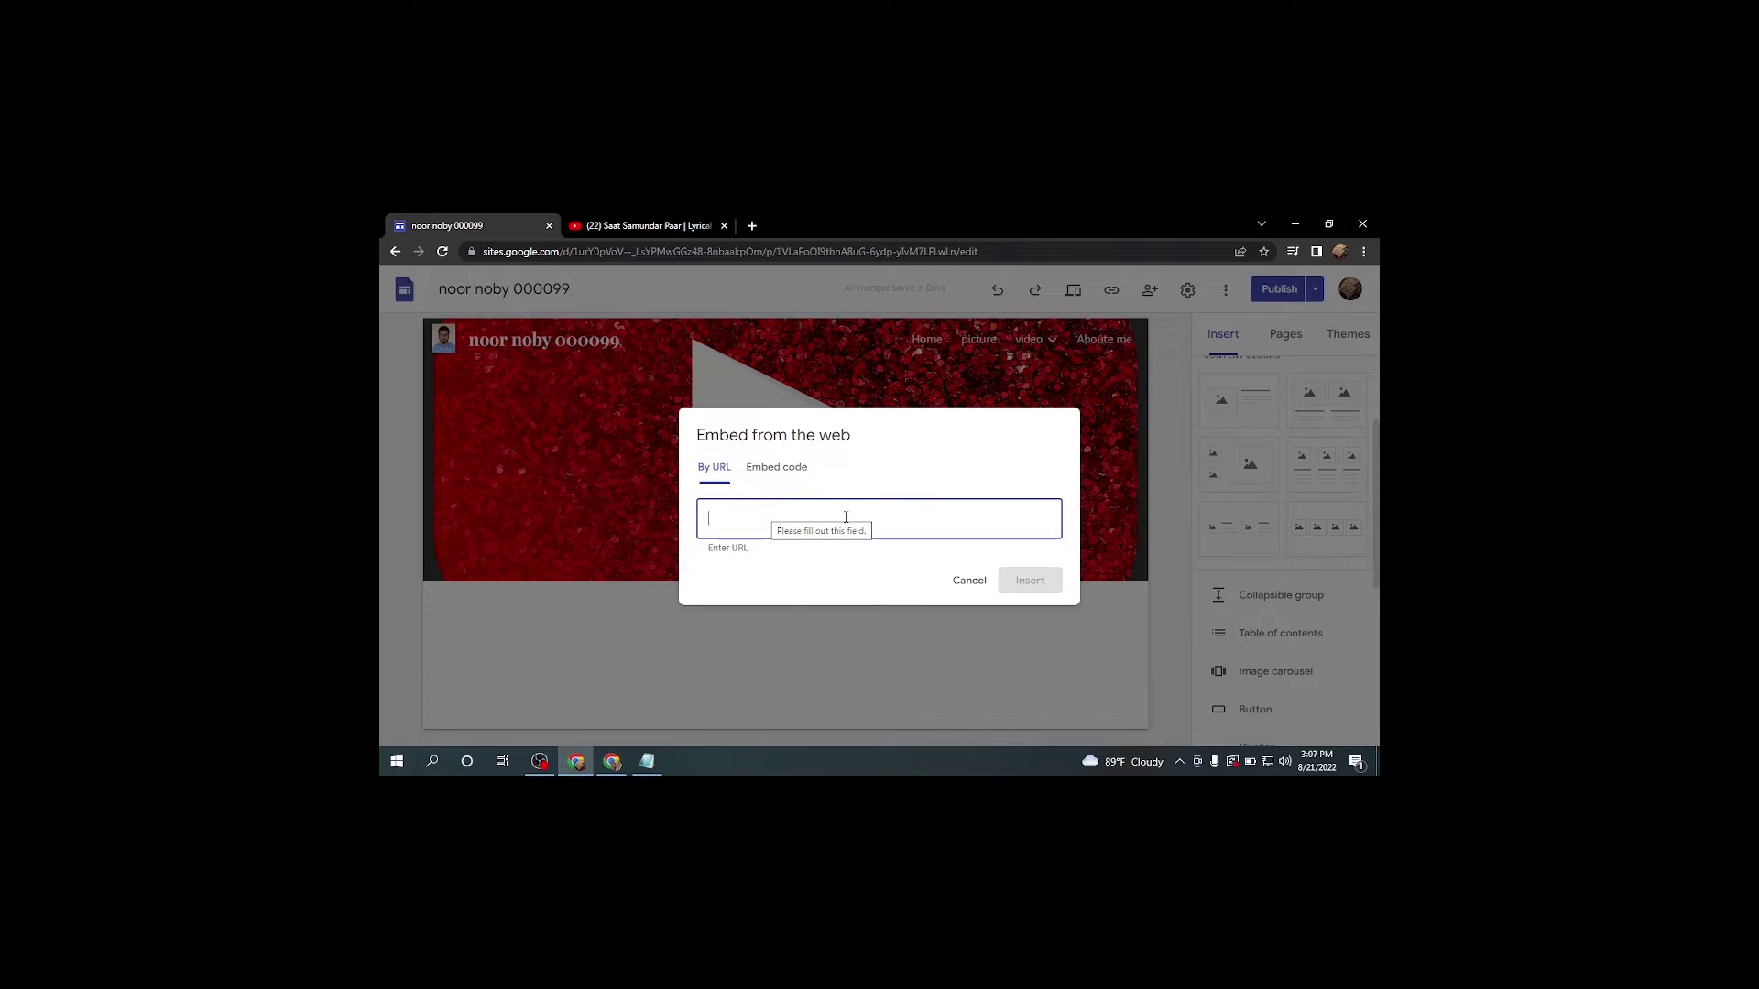
Switch to YouTube Studio and copy the link of the video about enabling or disabling the onscreen keyboard in Windows 10/7/8.
click(612, 762)
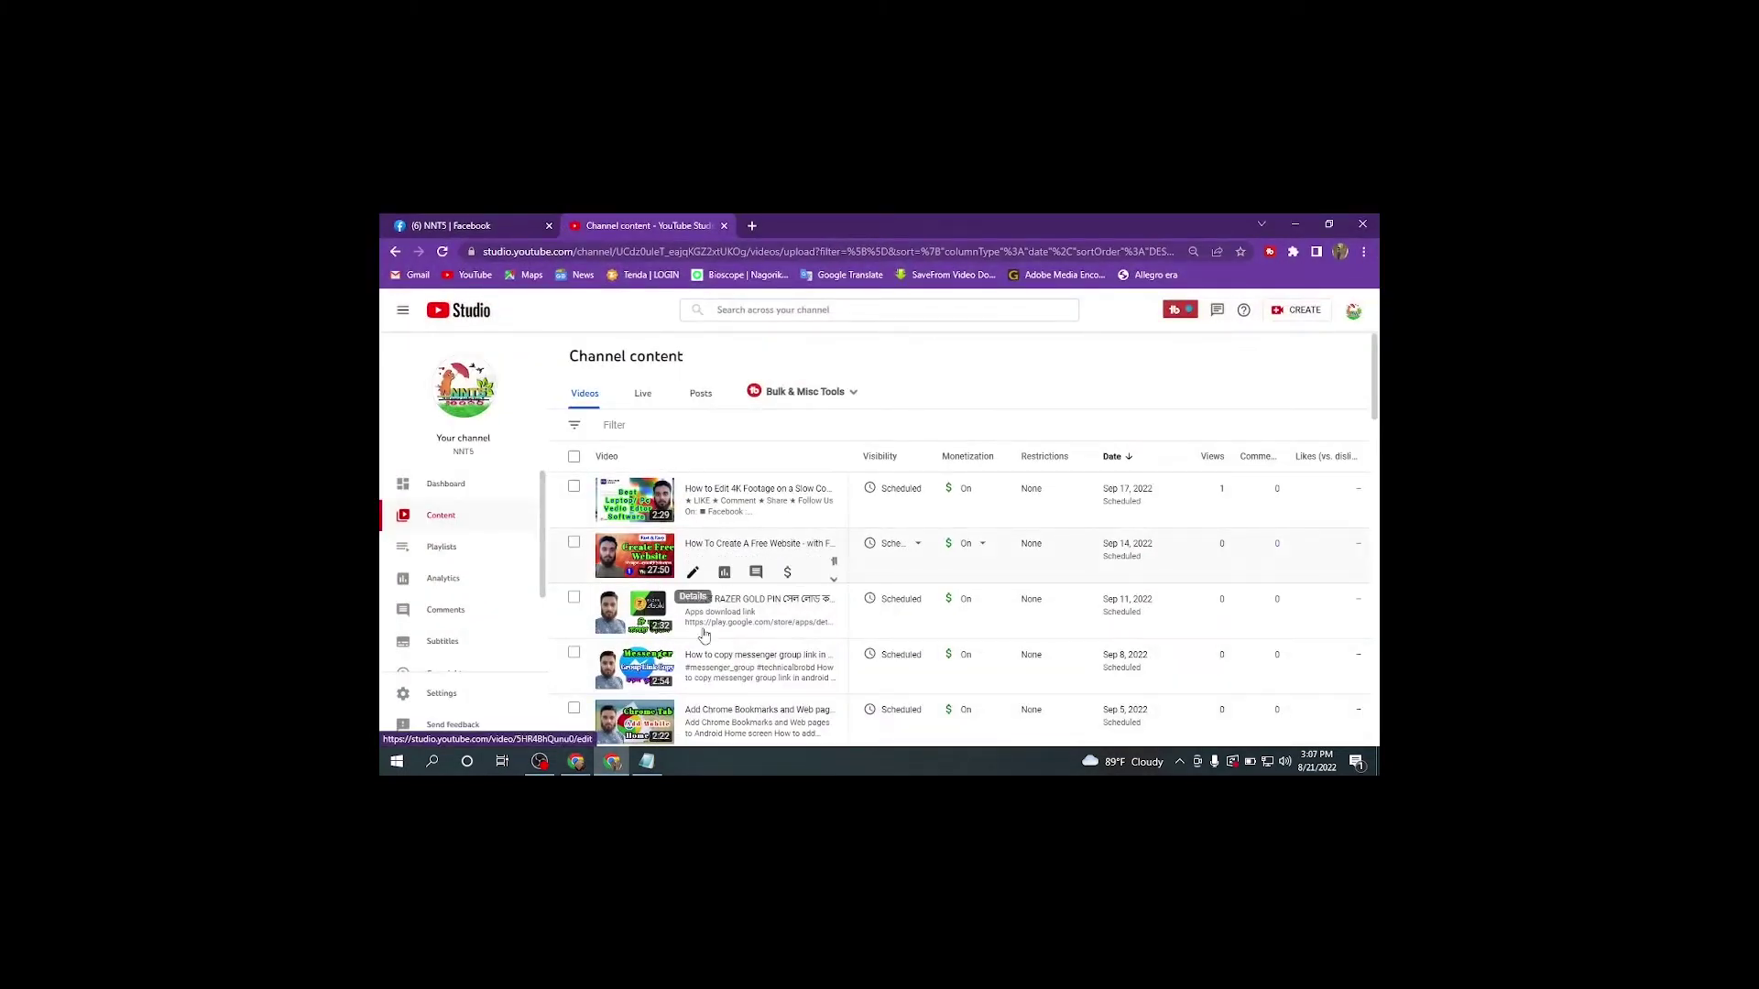
scroll(708, 544, down, 10)
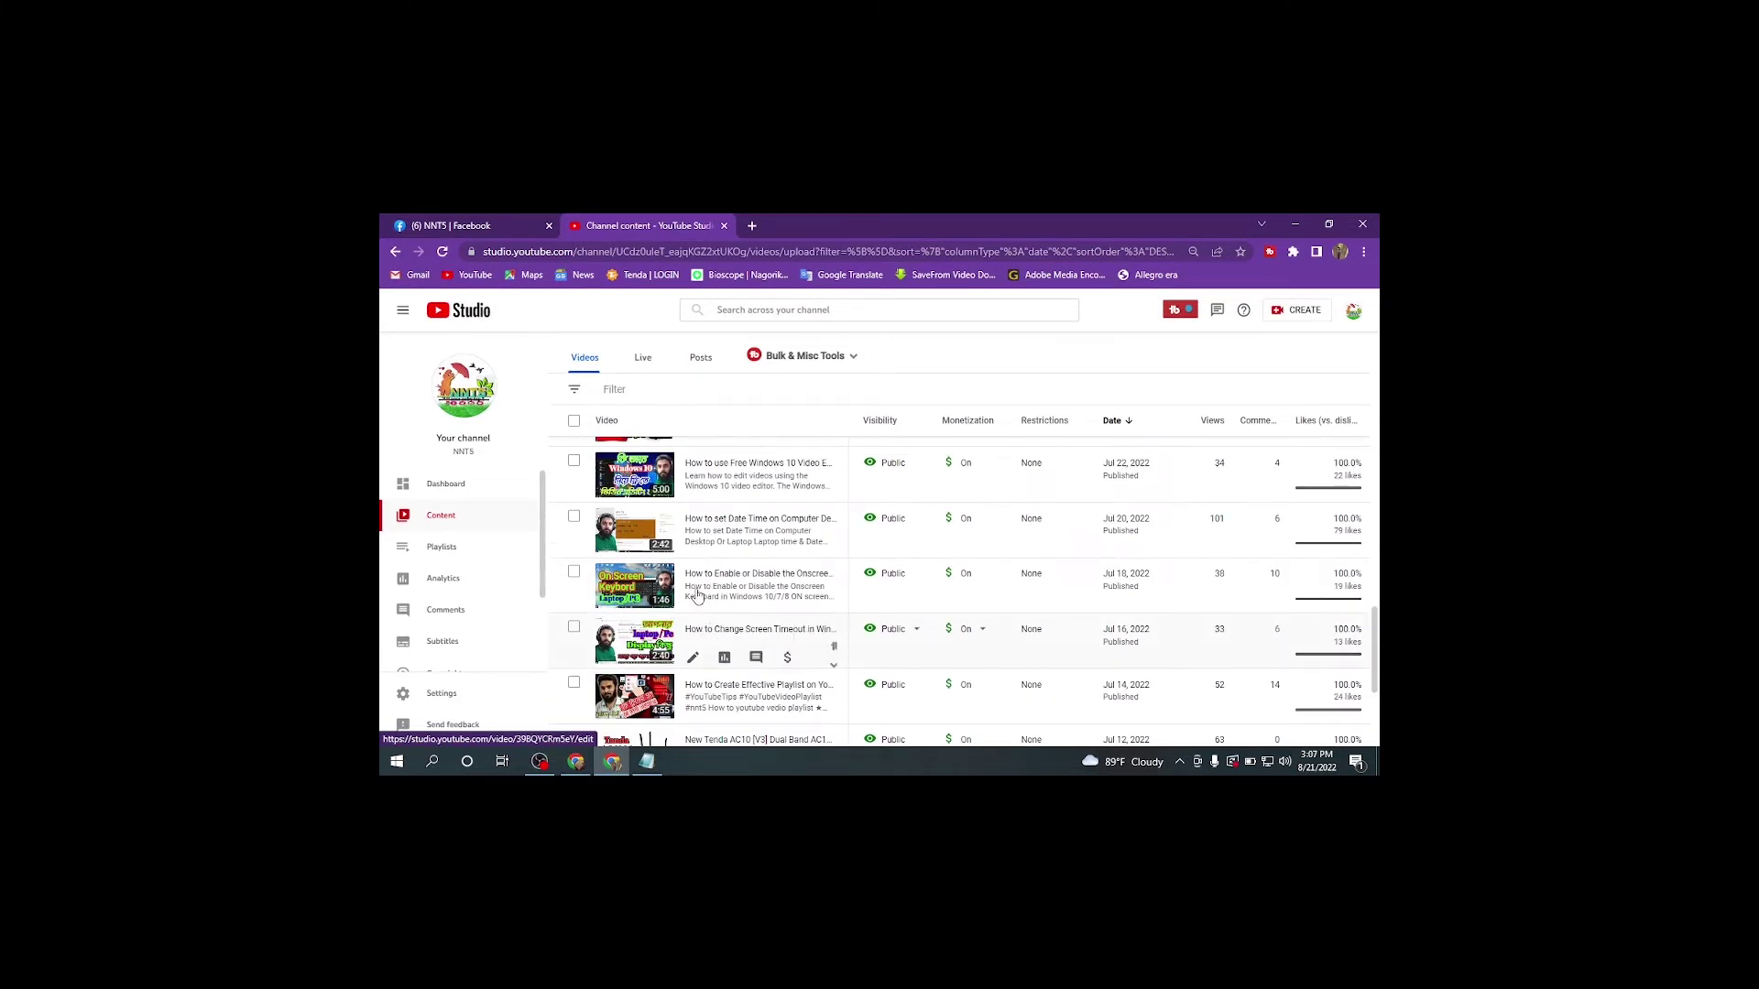
click(694, 606)
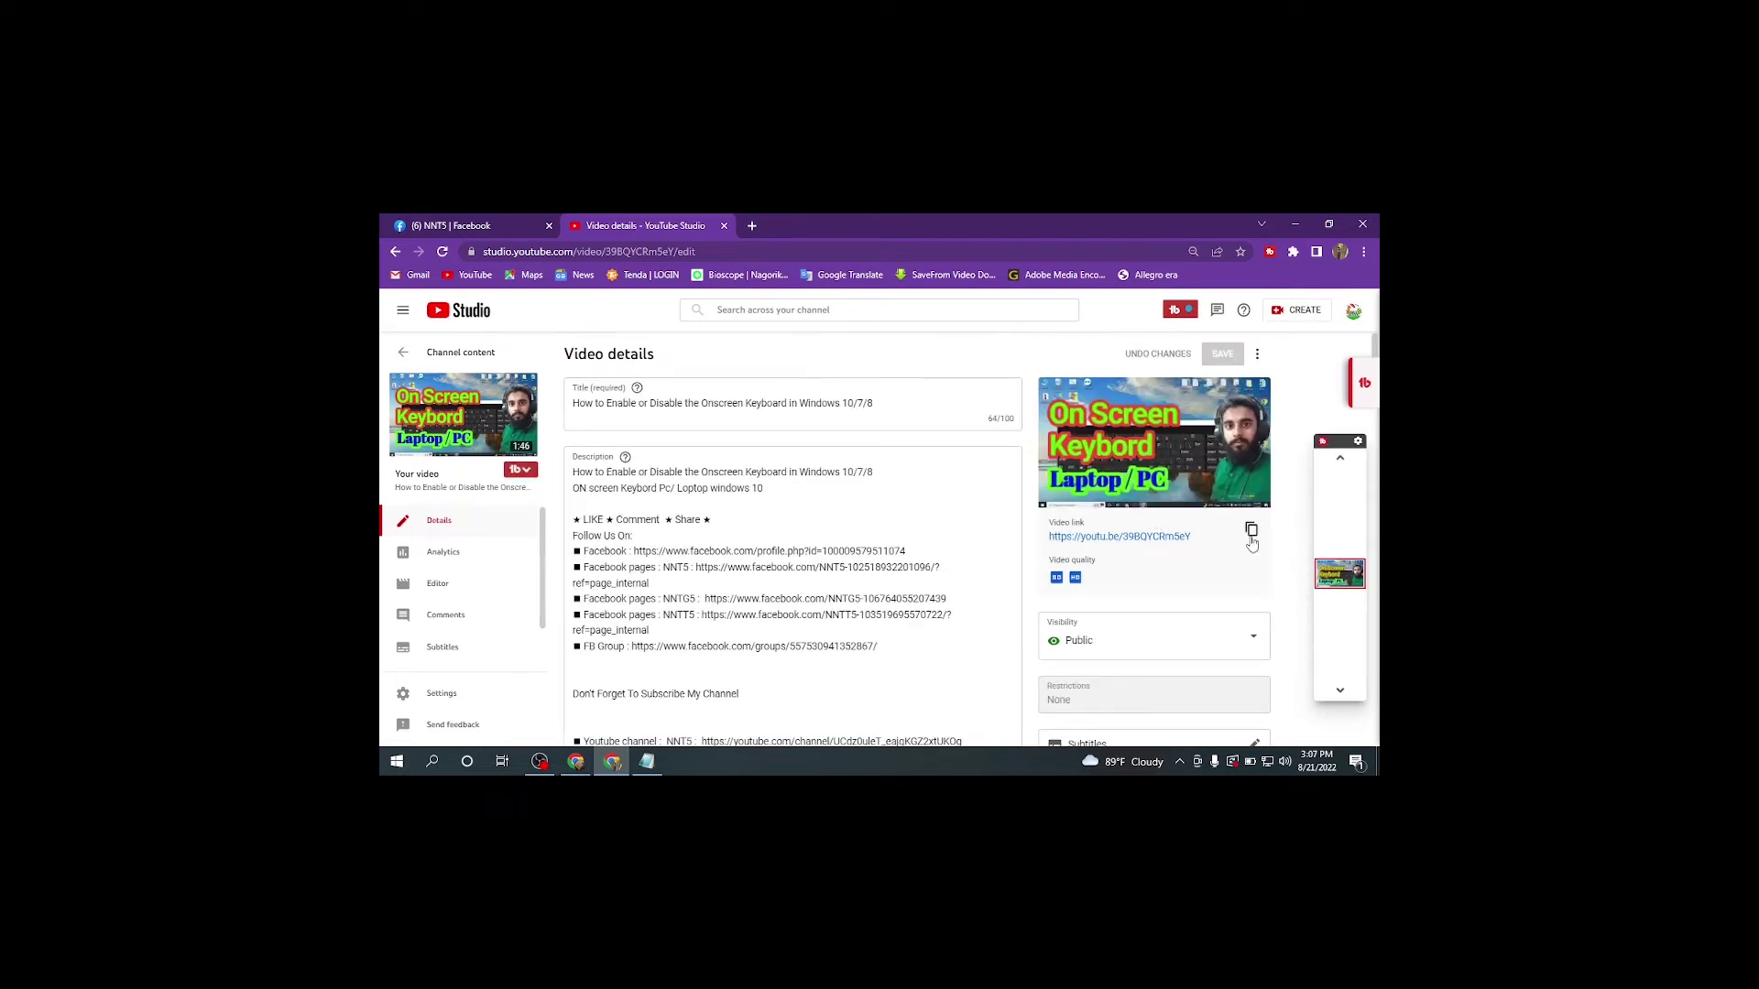
click(1252, 531)
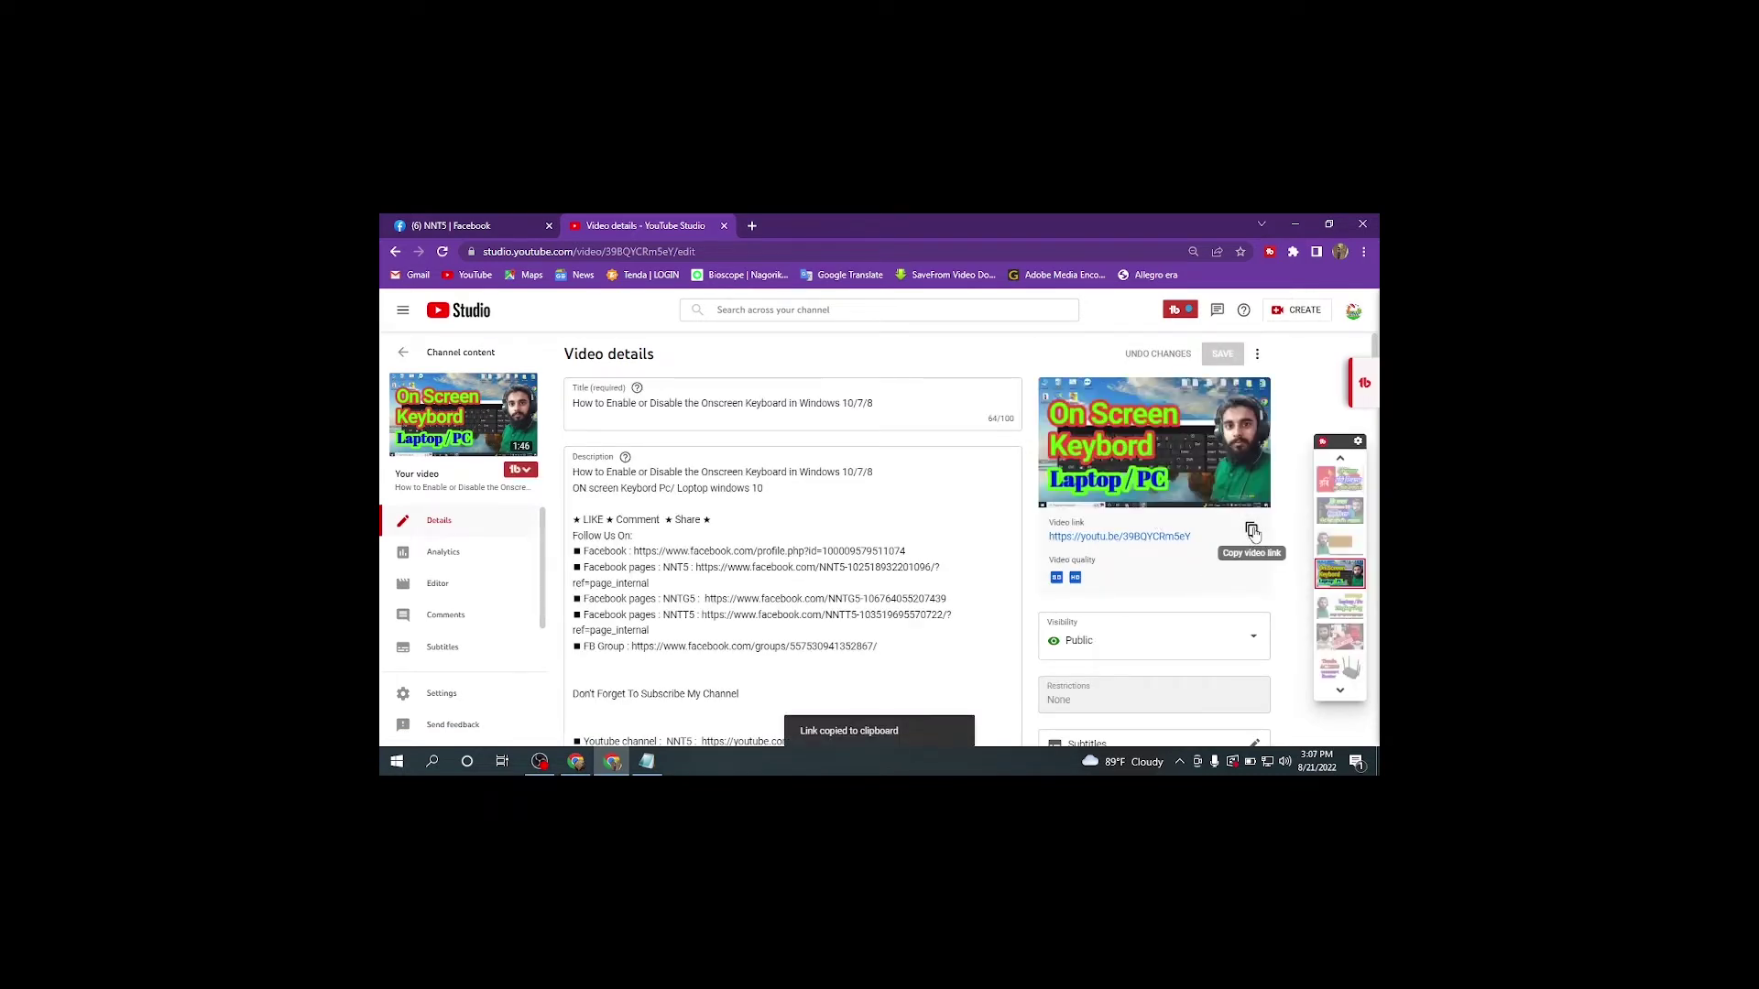
click(575, 764)
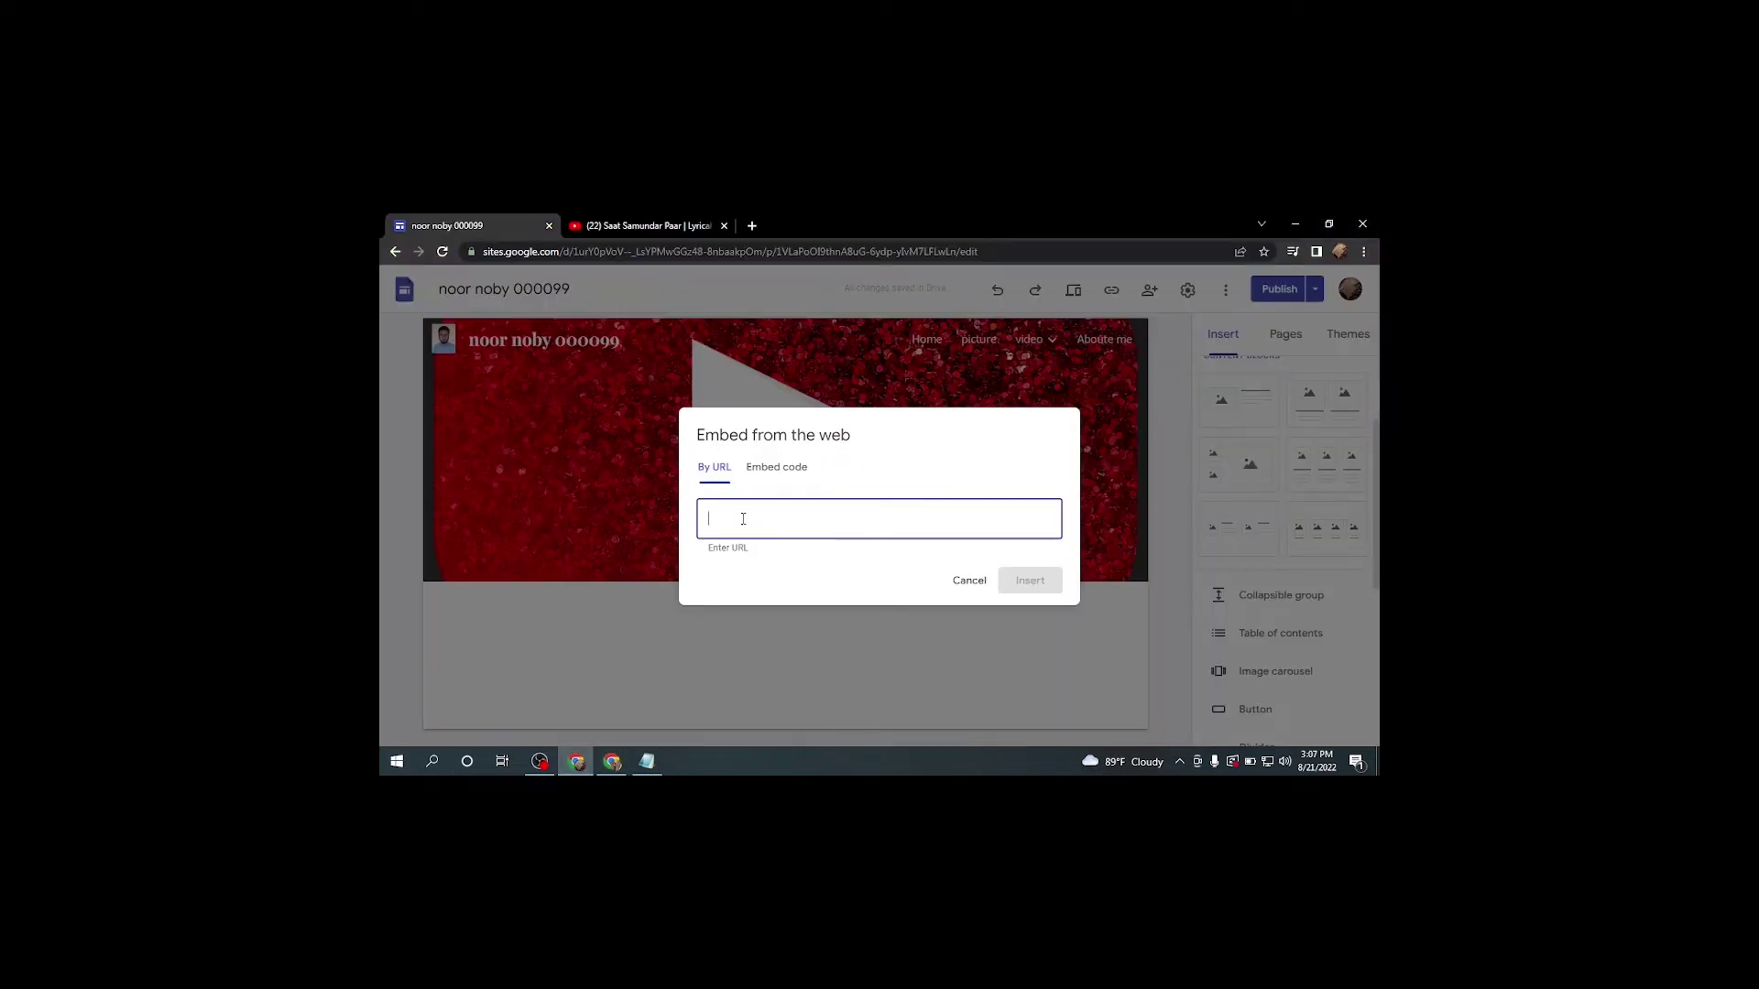
key(ctrl+v)
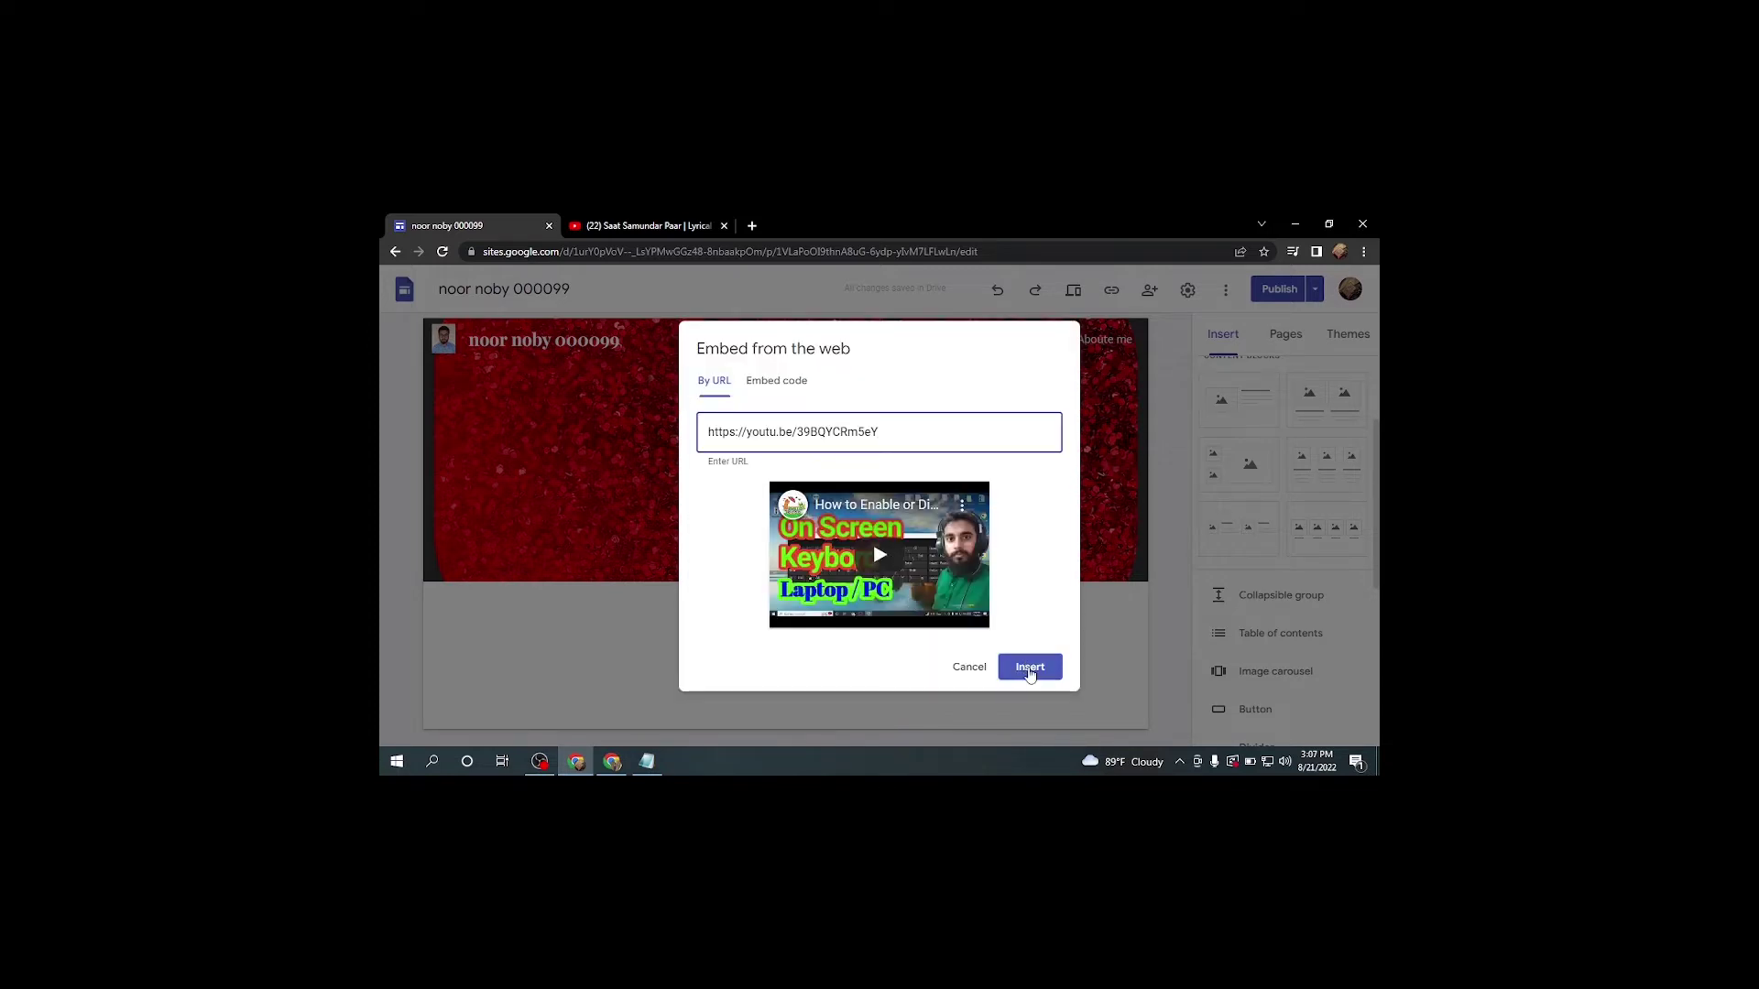
click(1028, 667)
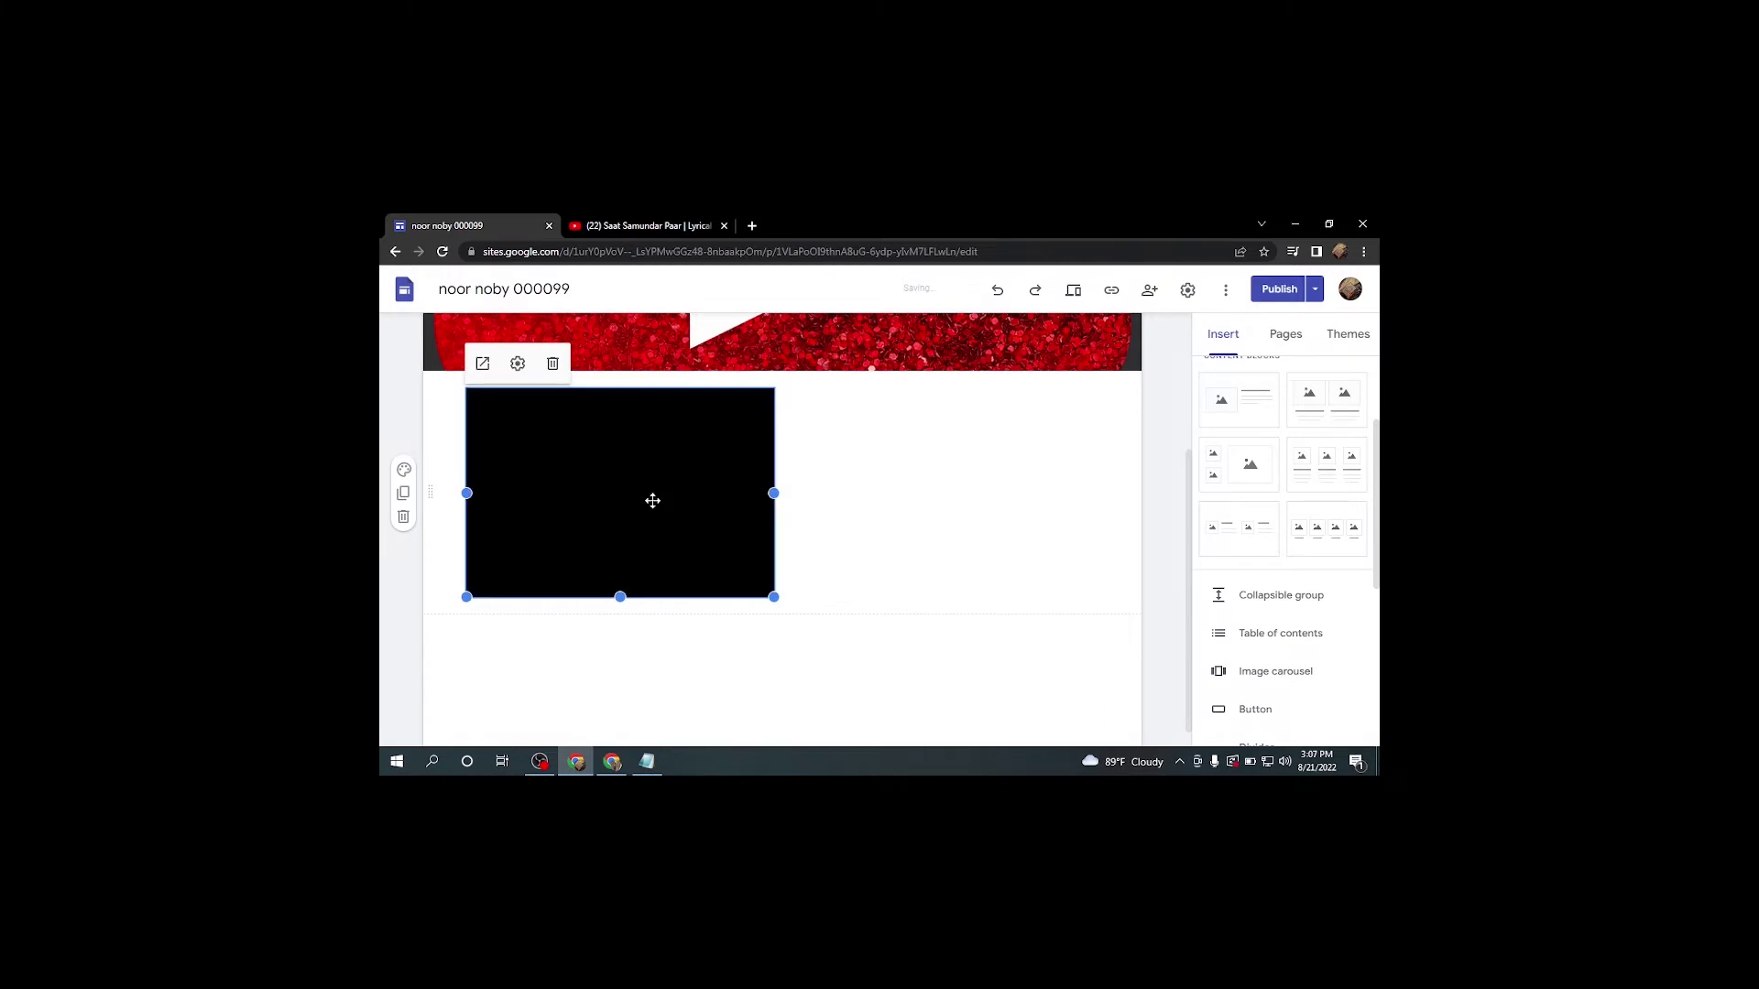
click(852, 531)
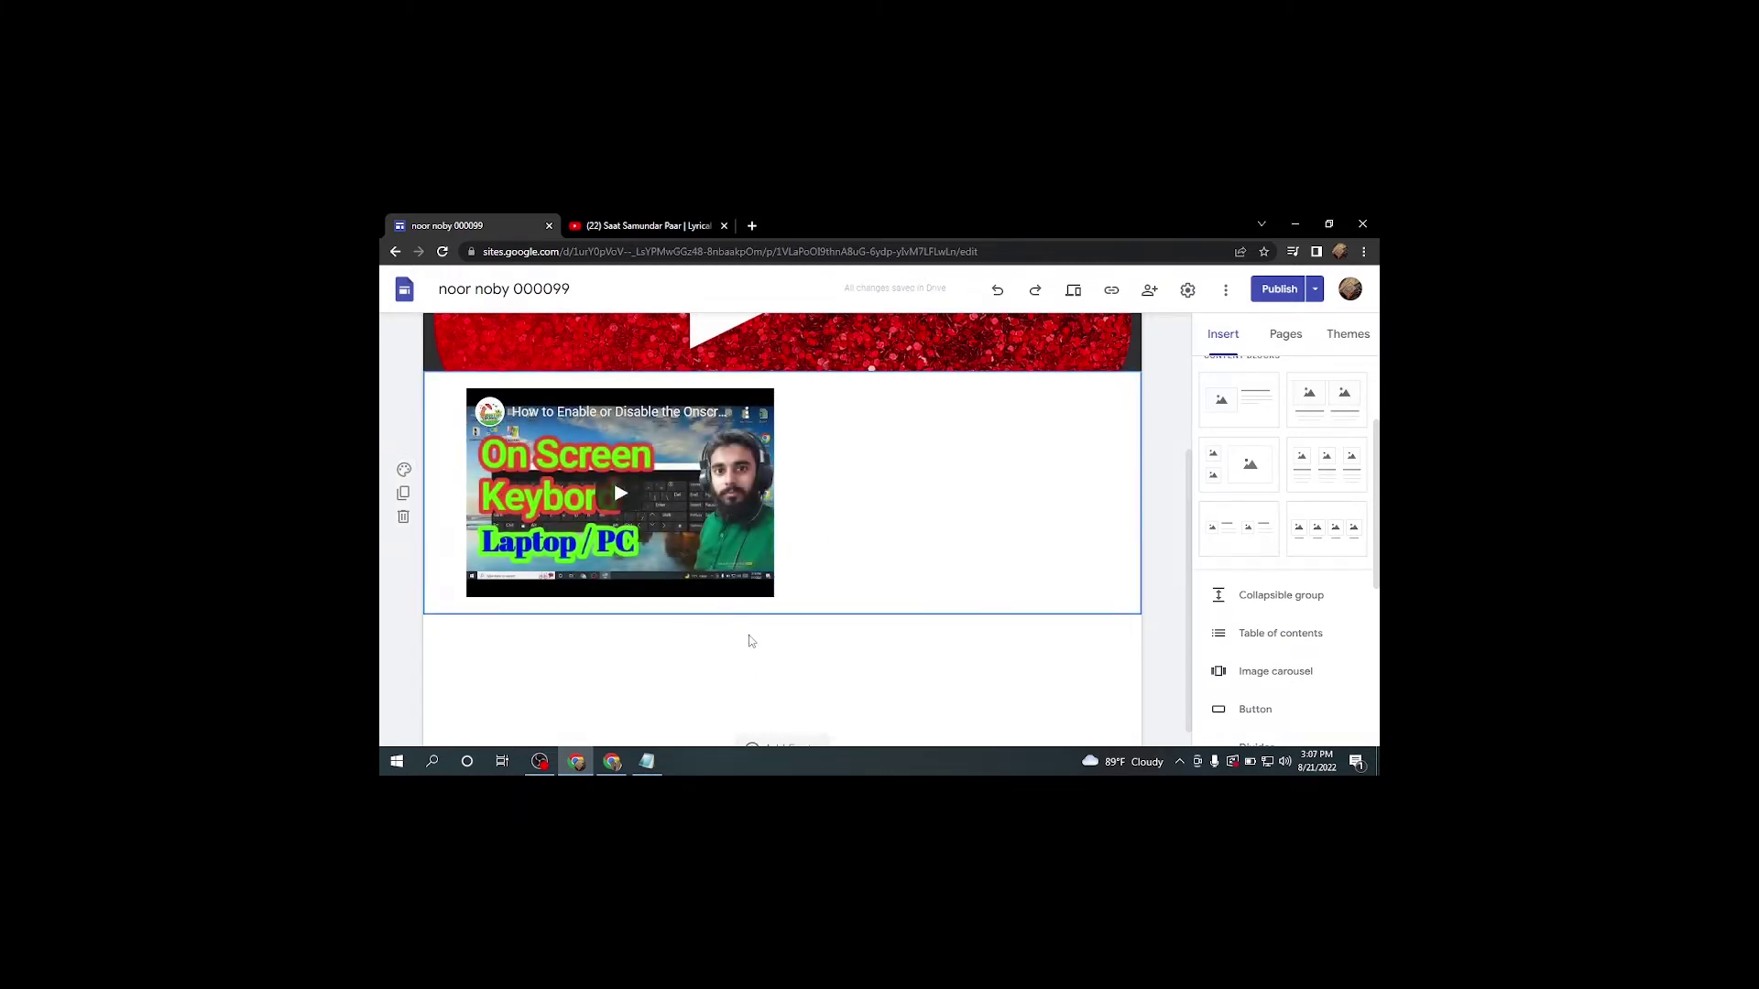
Start another URL embed below the first video and copy the link of the Netflix language change video in YouTube Studio.
double_click(698, 672)
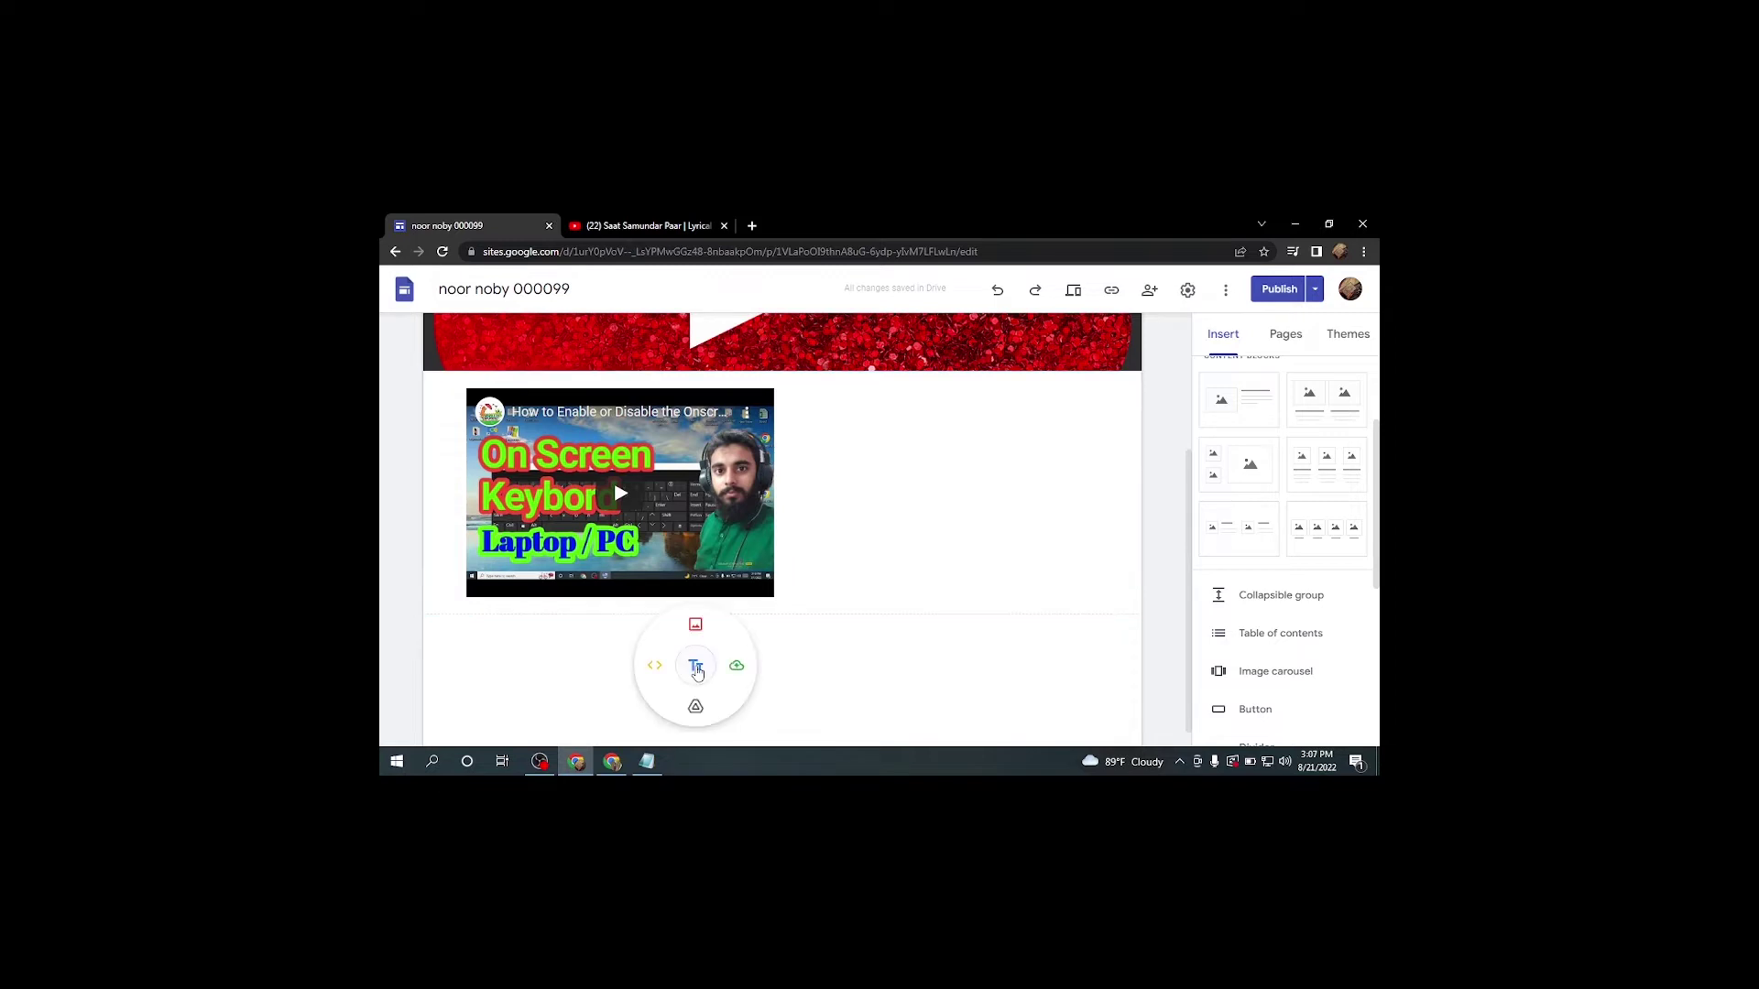
click(653, 668)
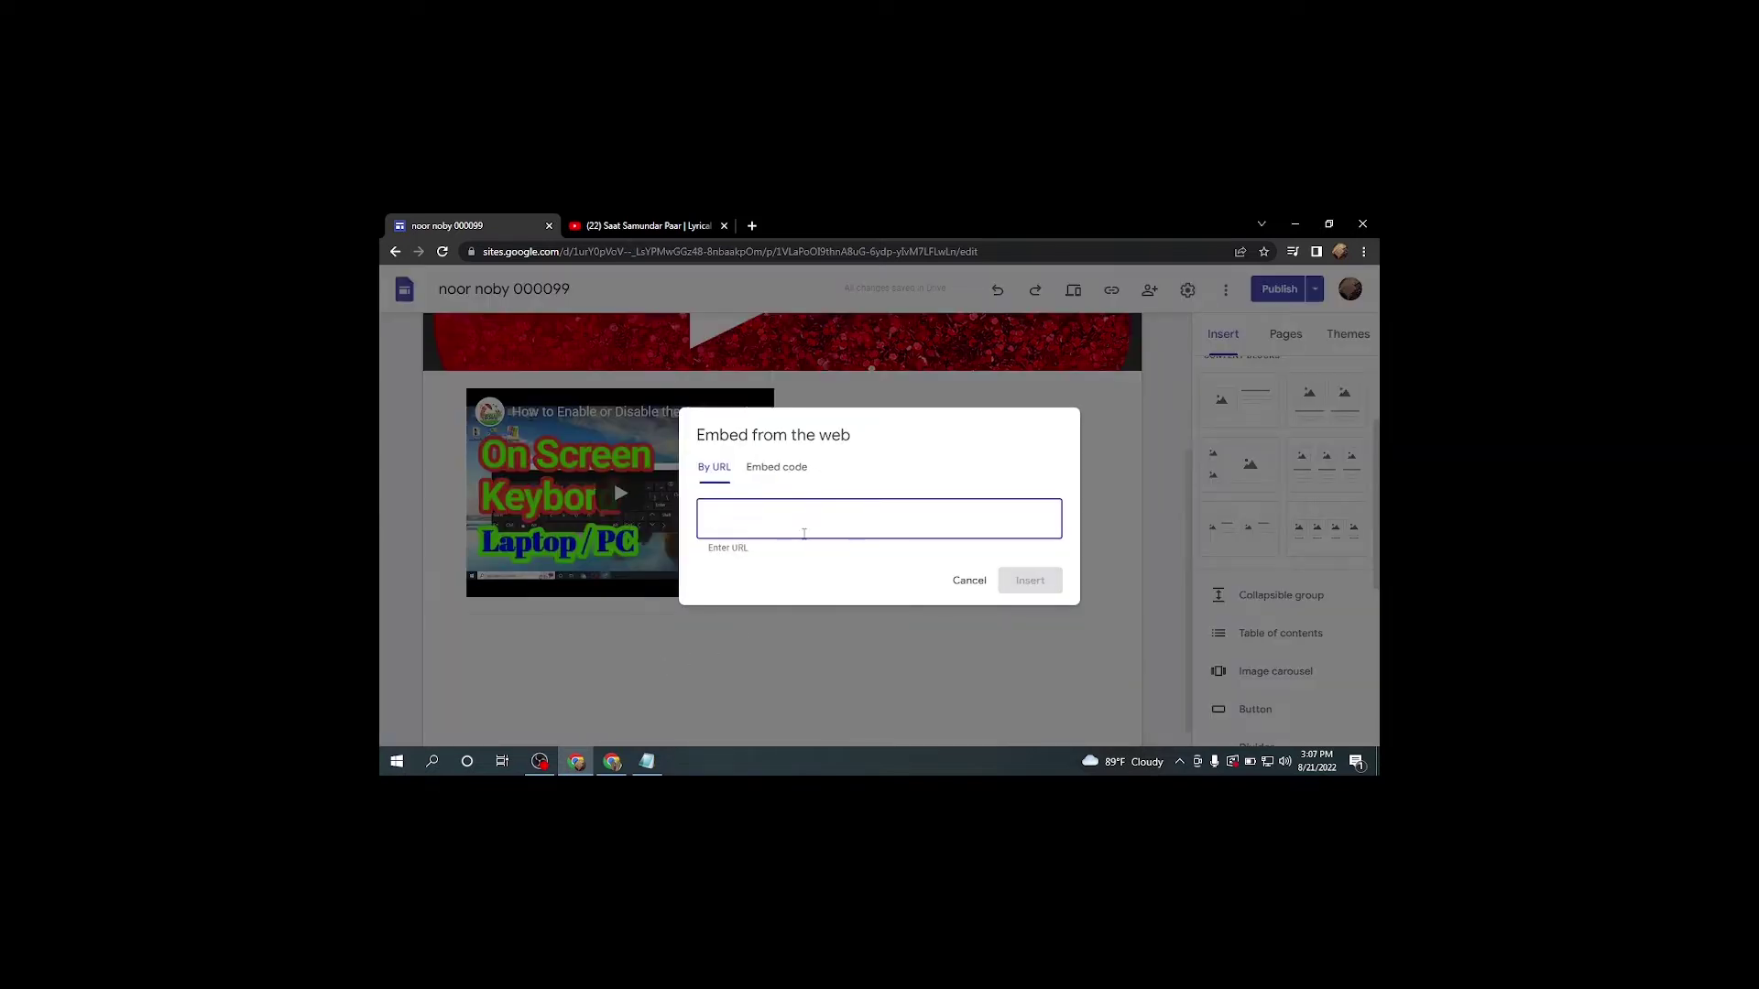
click(612, 761)
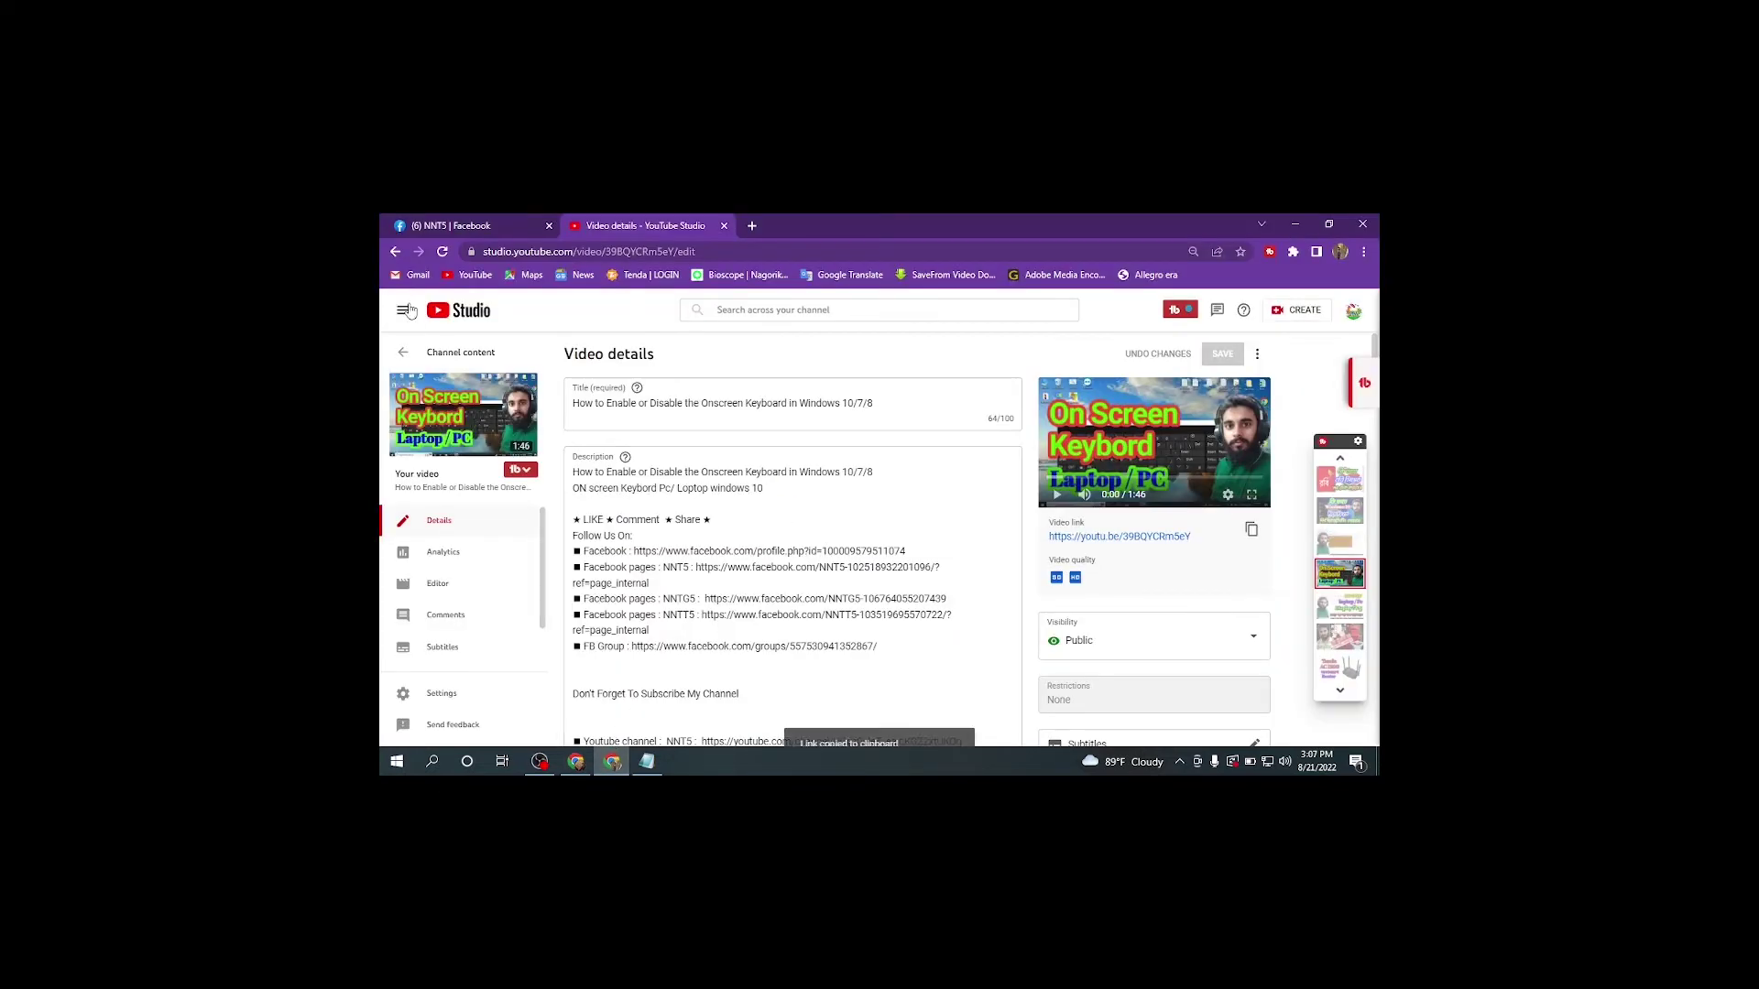
click(395, 251)
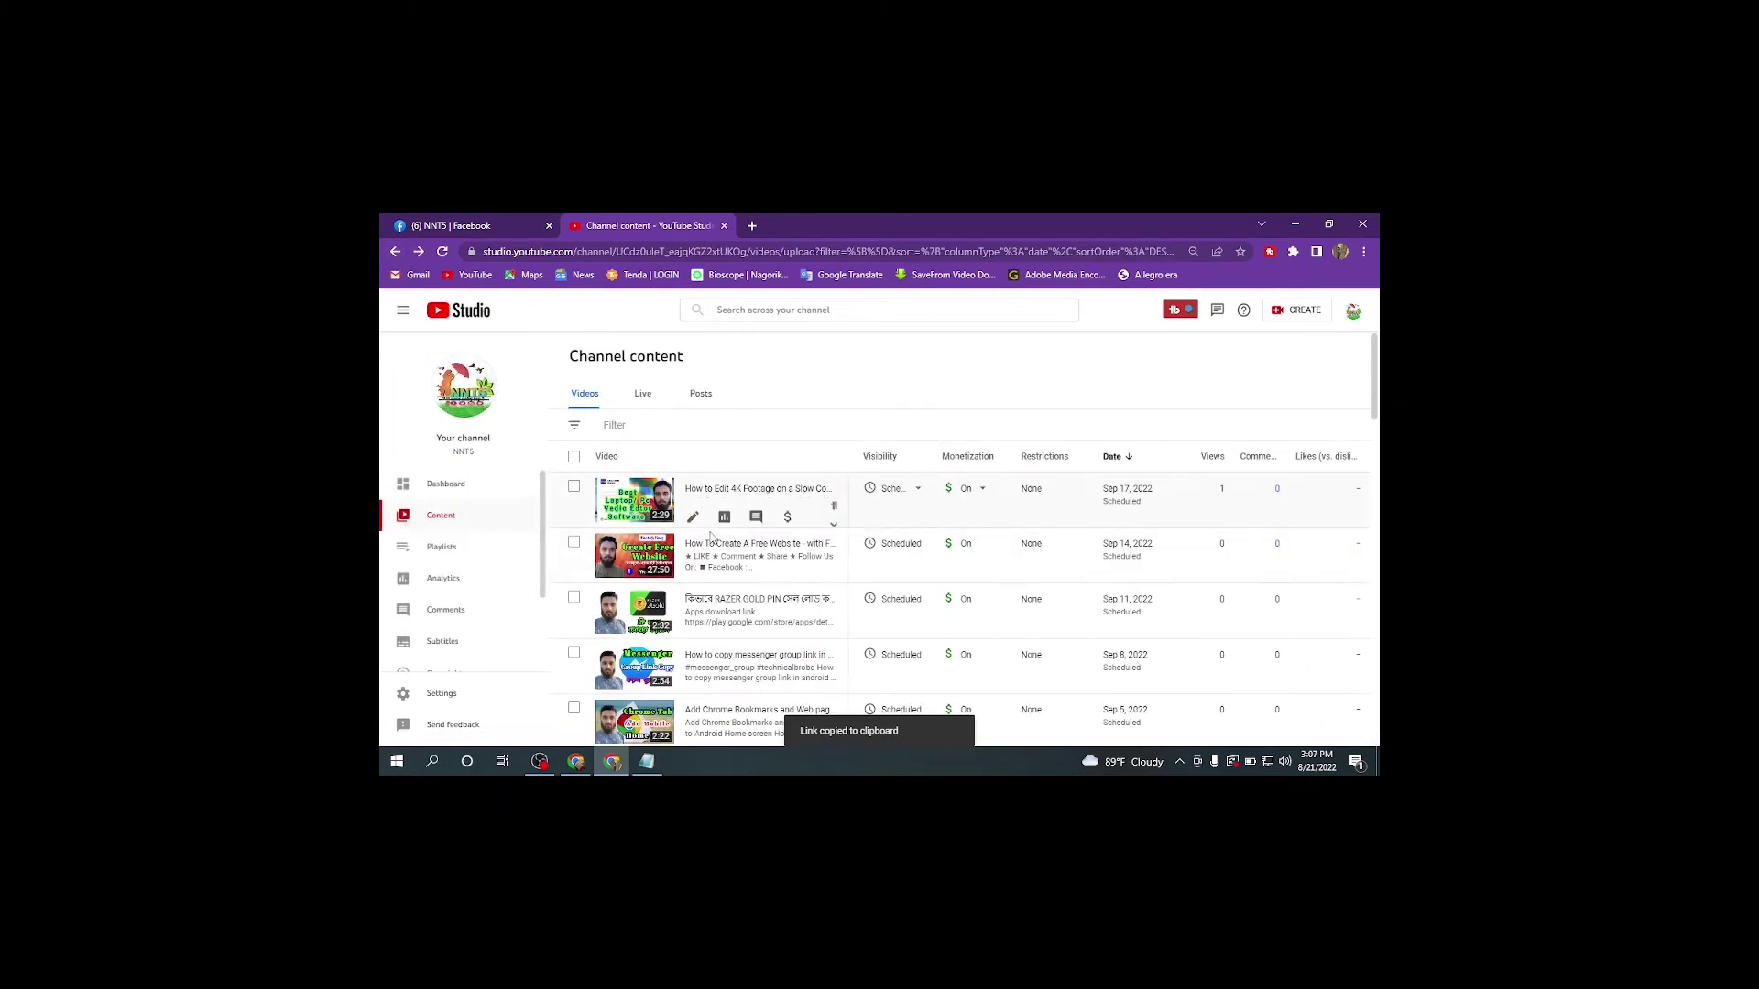
scroll(696, 527, down, 15)
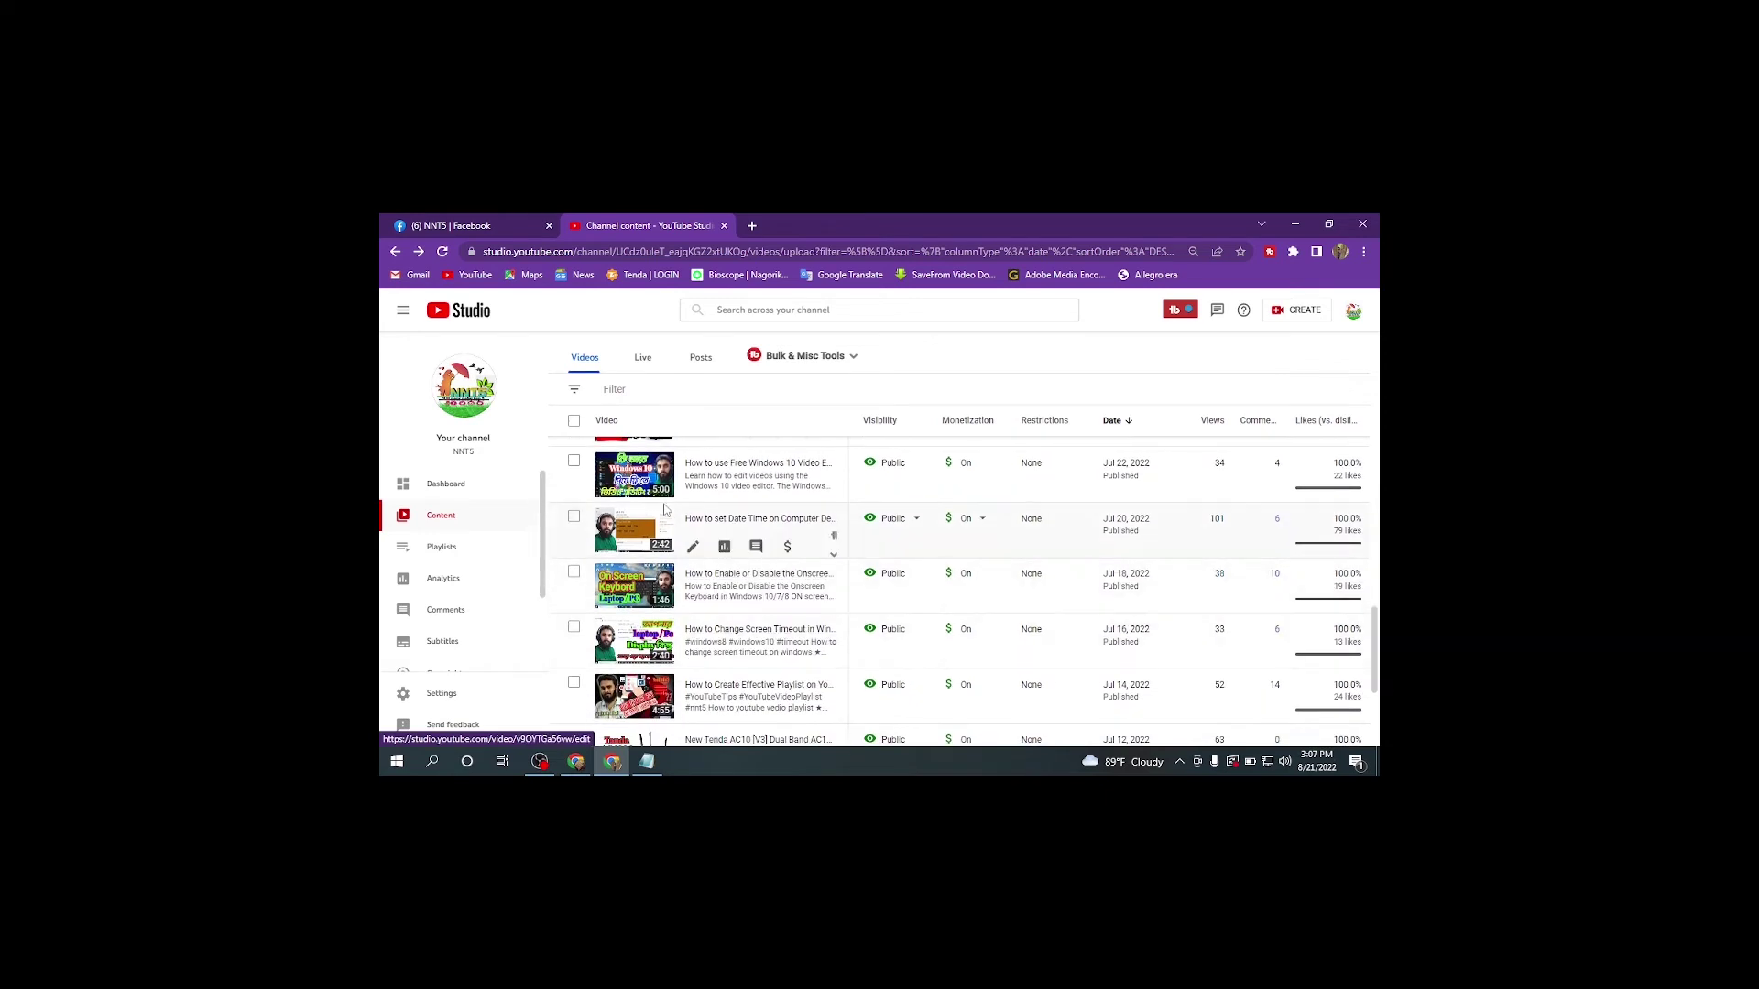
scroll(665, 510, up, 3)
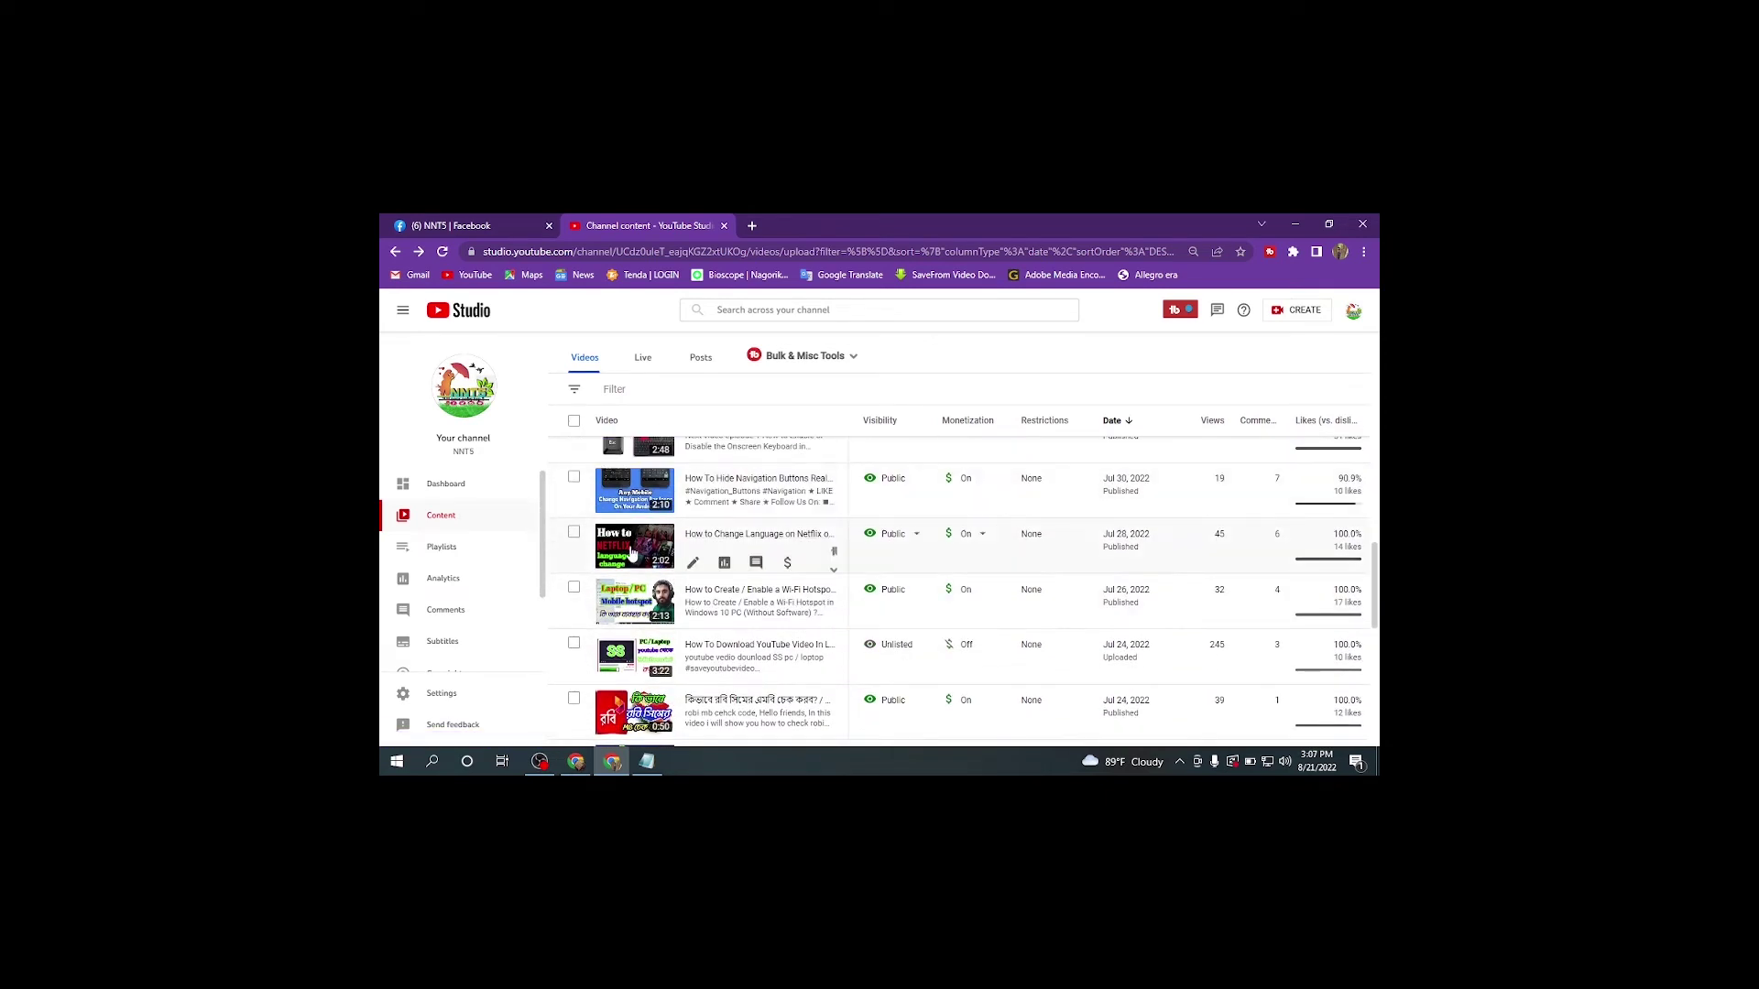
click(631, 552)
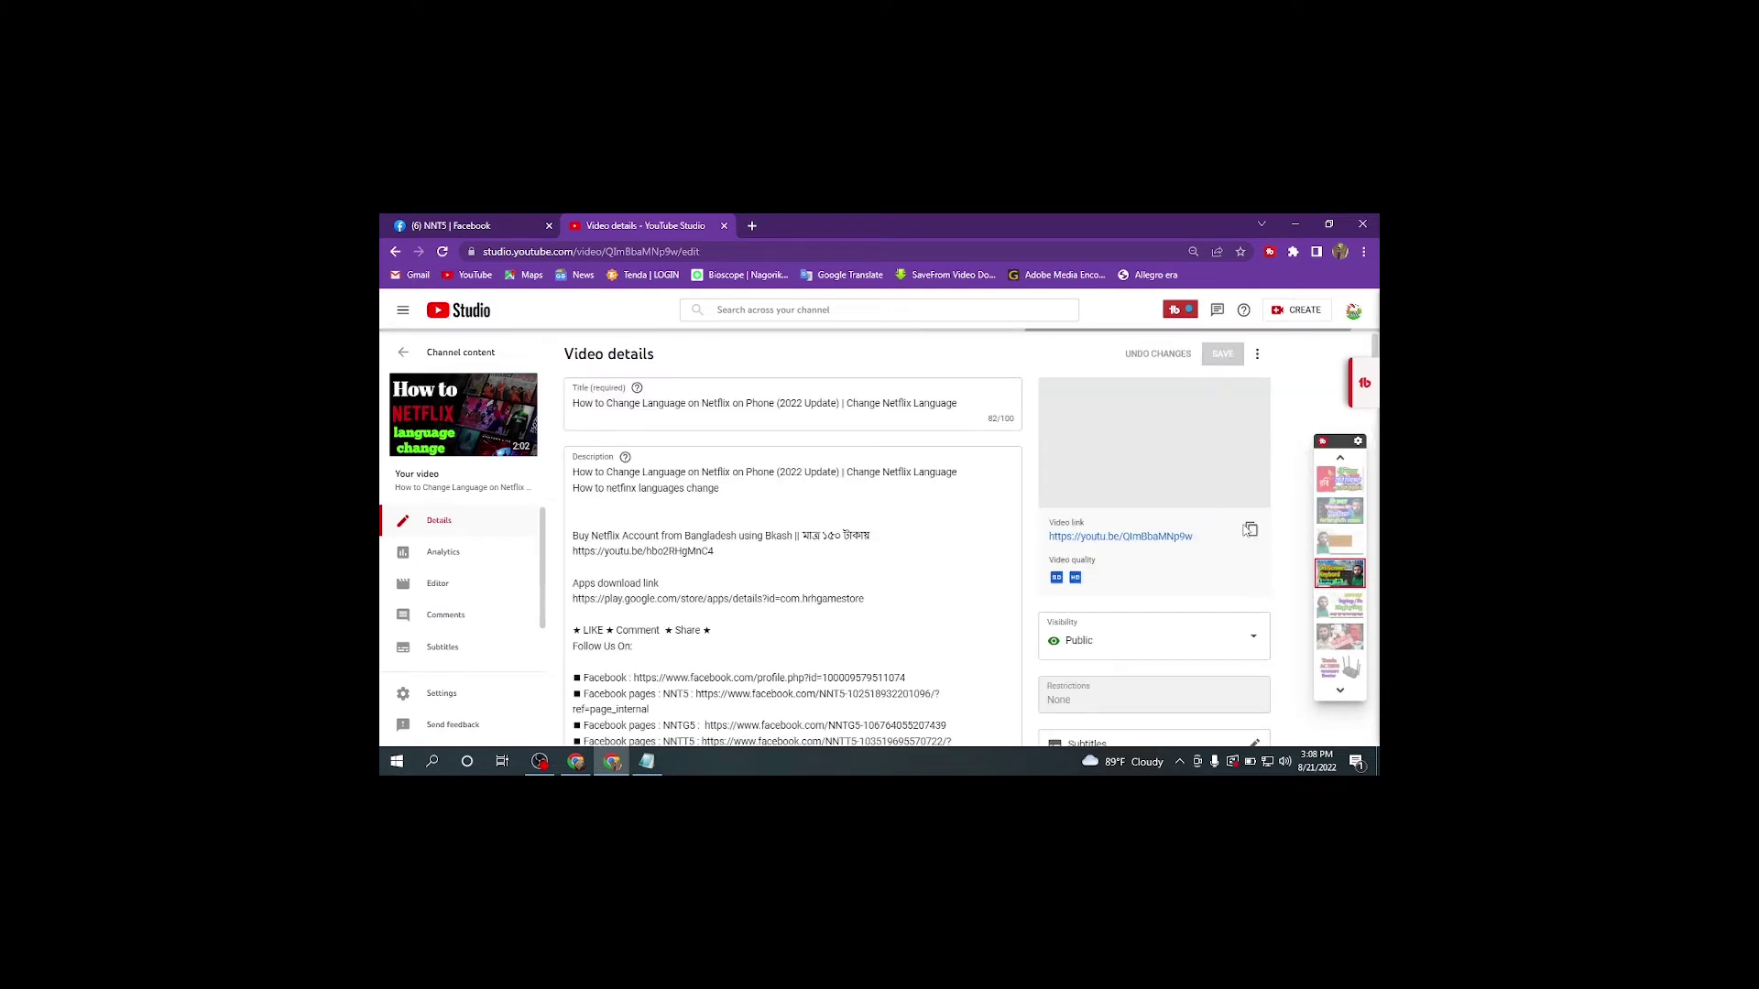
click(575, 761)
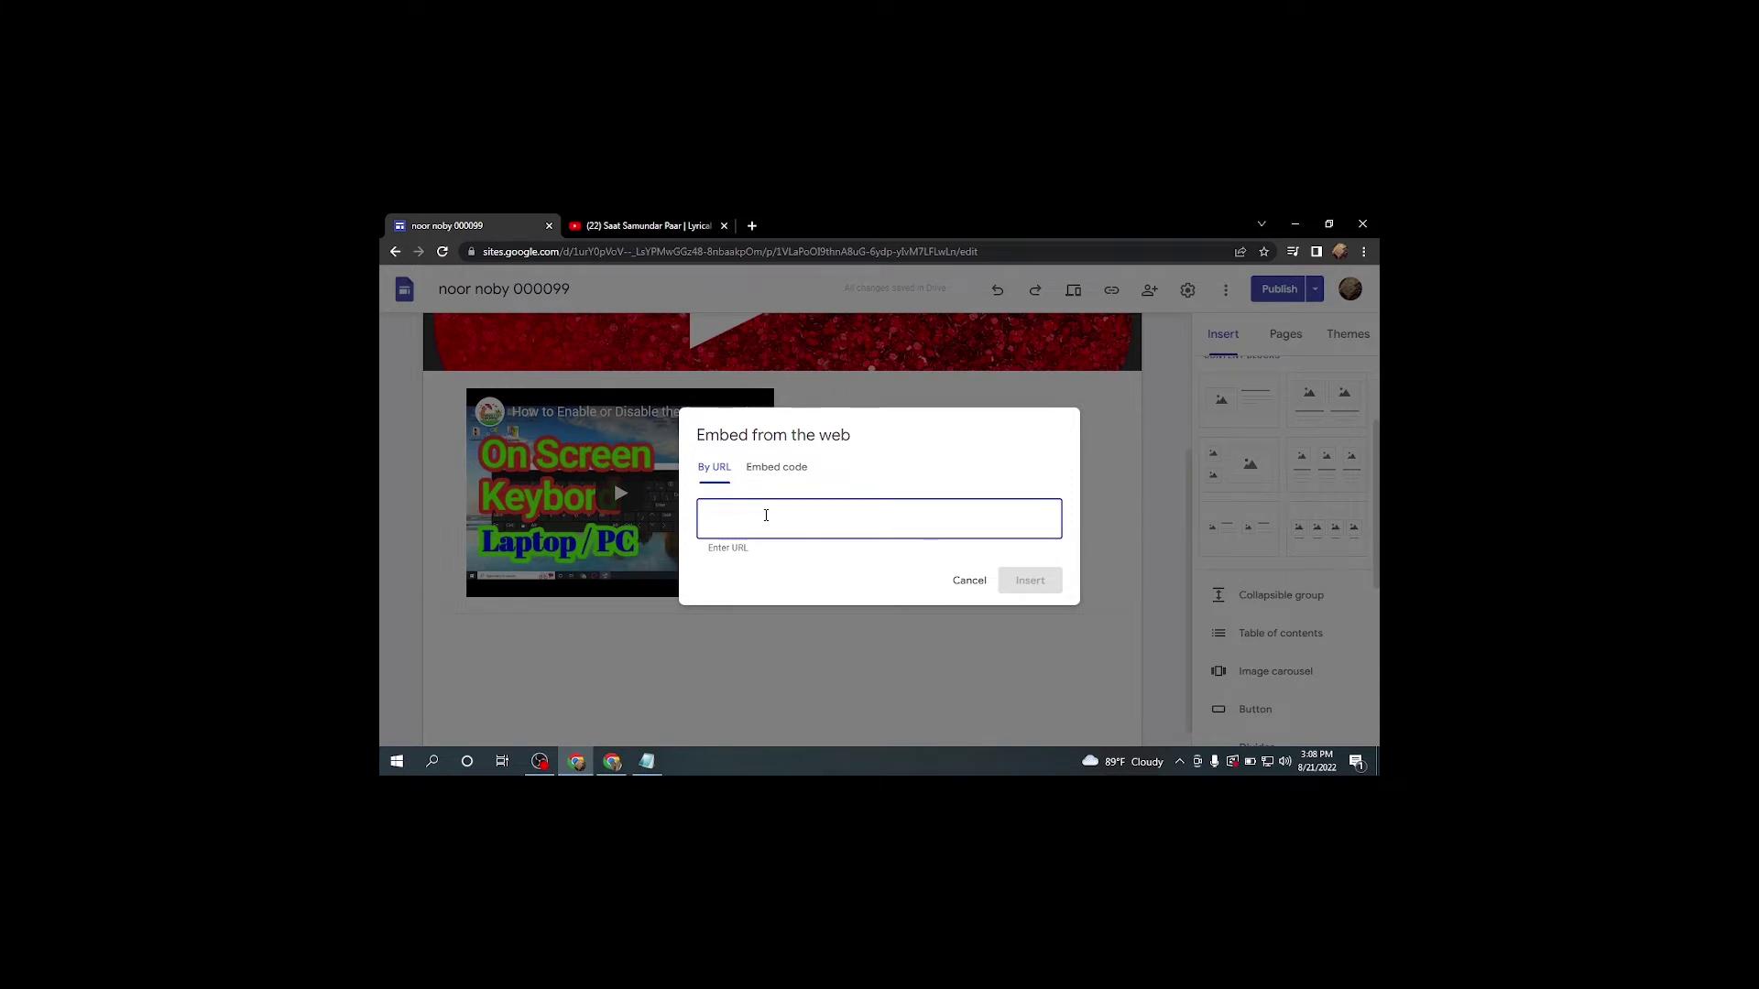
key(ctrl+v)
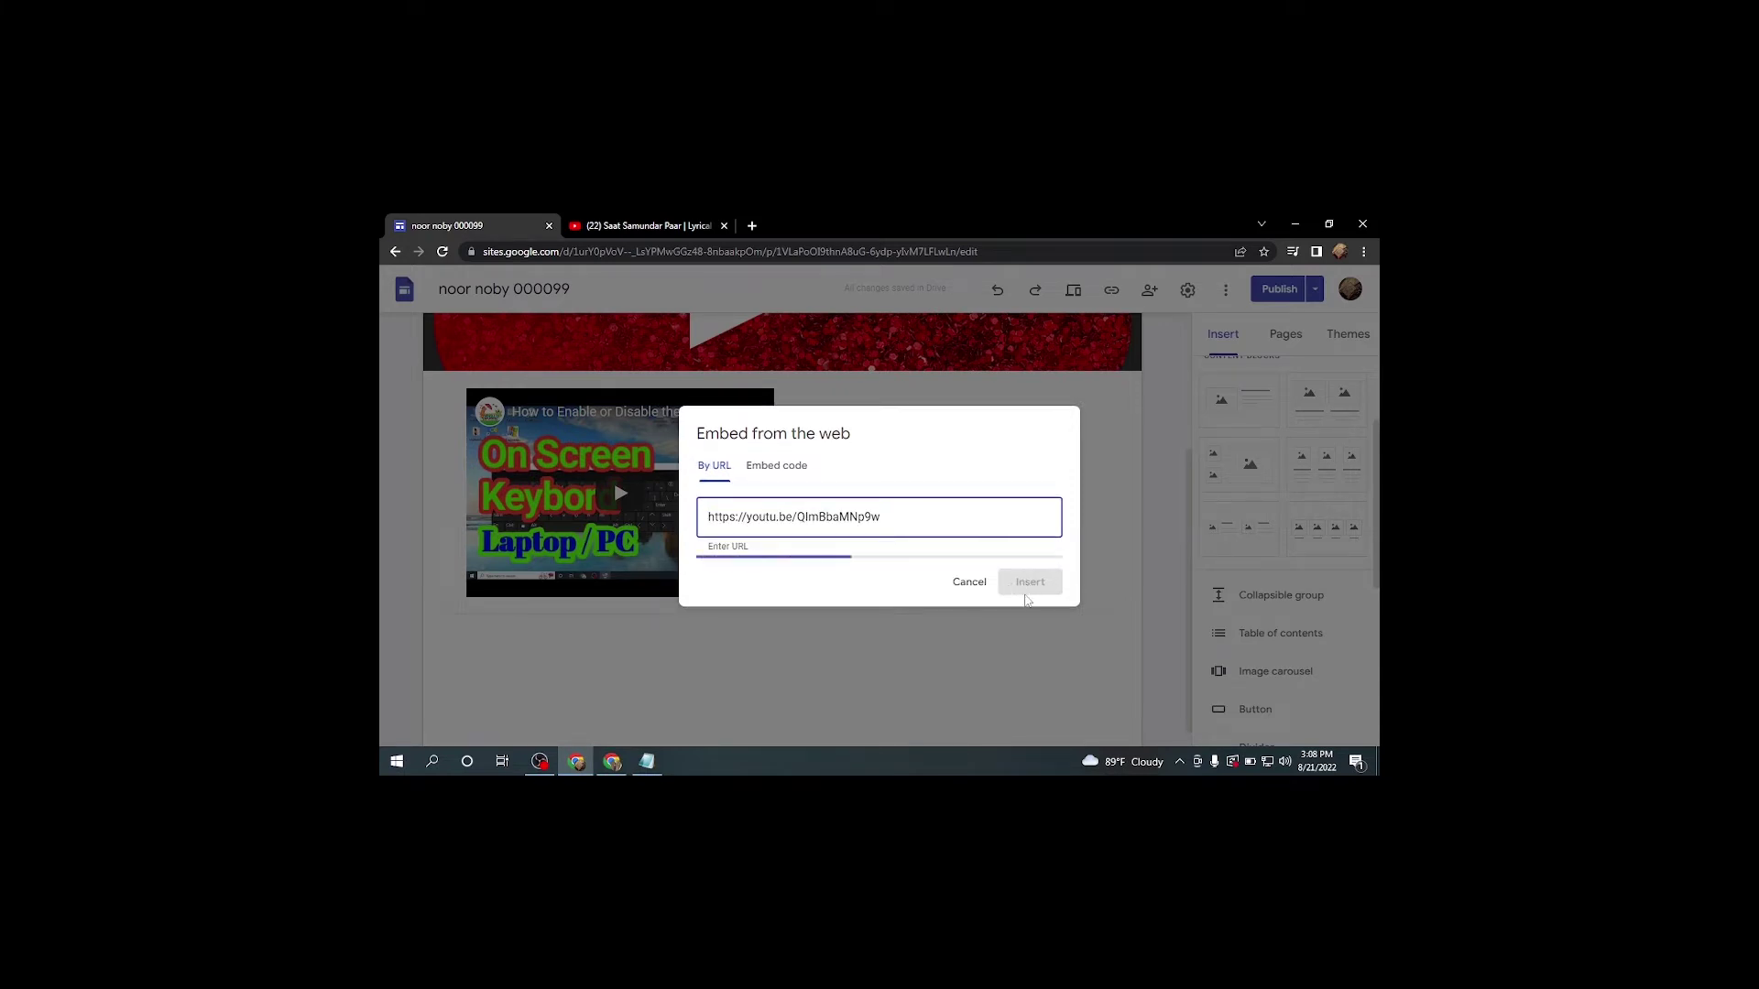
click(1030, 672)
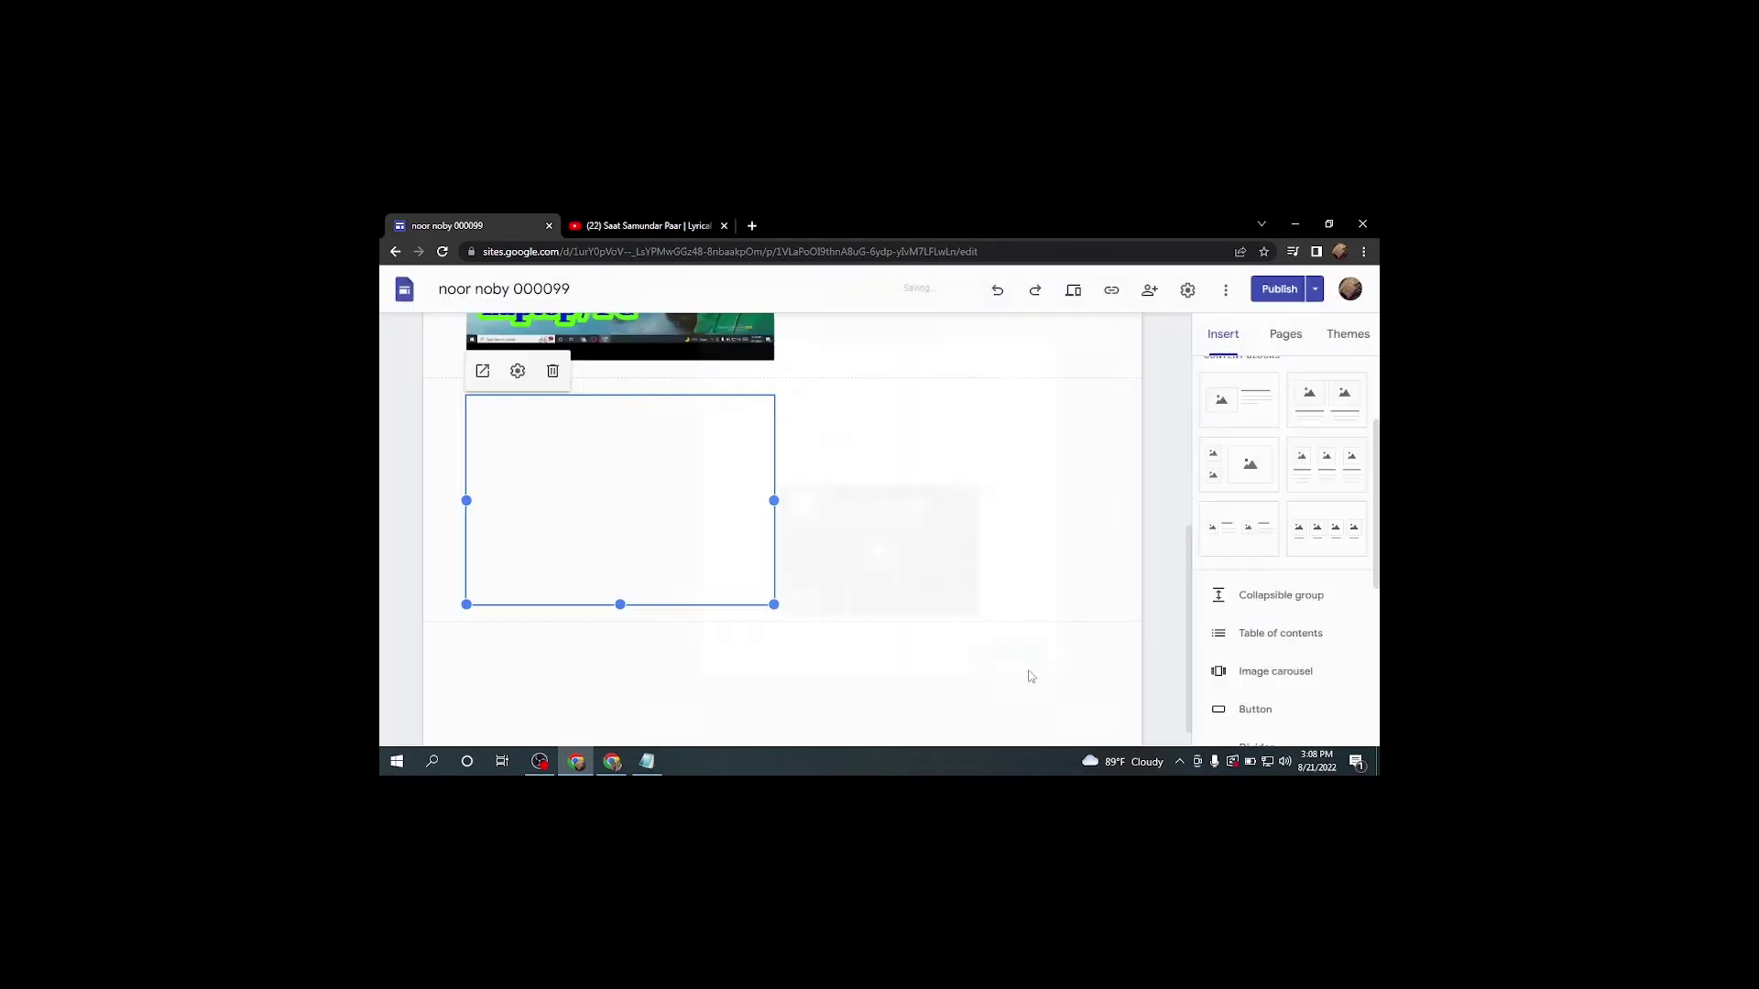
Move the Netflix video into the empty space beside the onscreen keyboard video, try adjusting its size, and deselect it.
scroll(820, 532, up, 2)
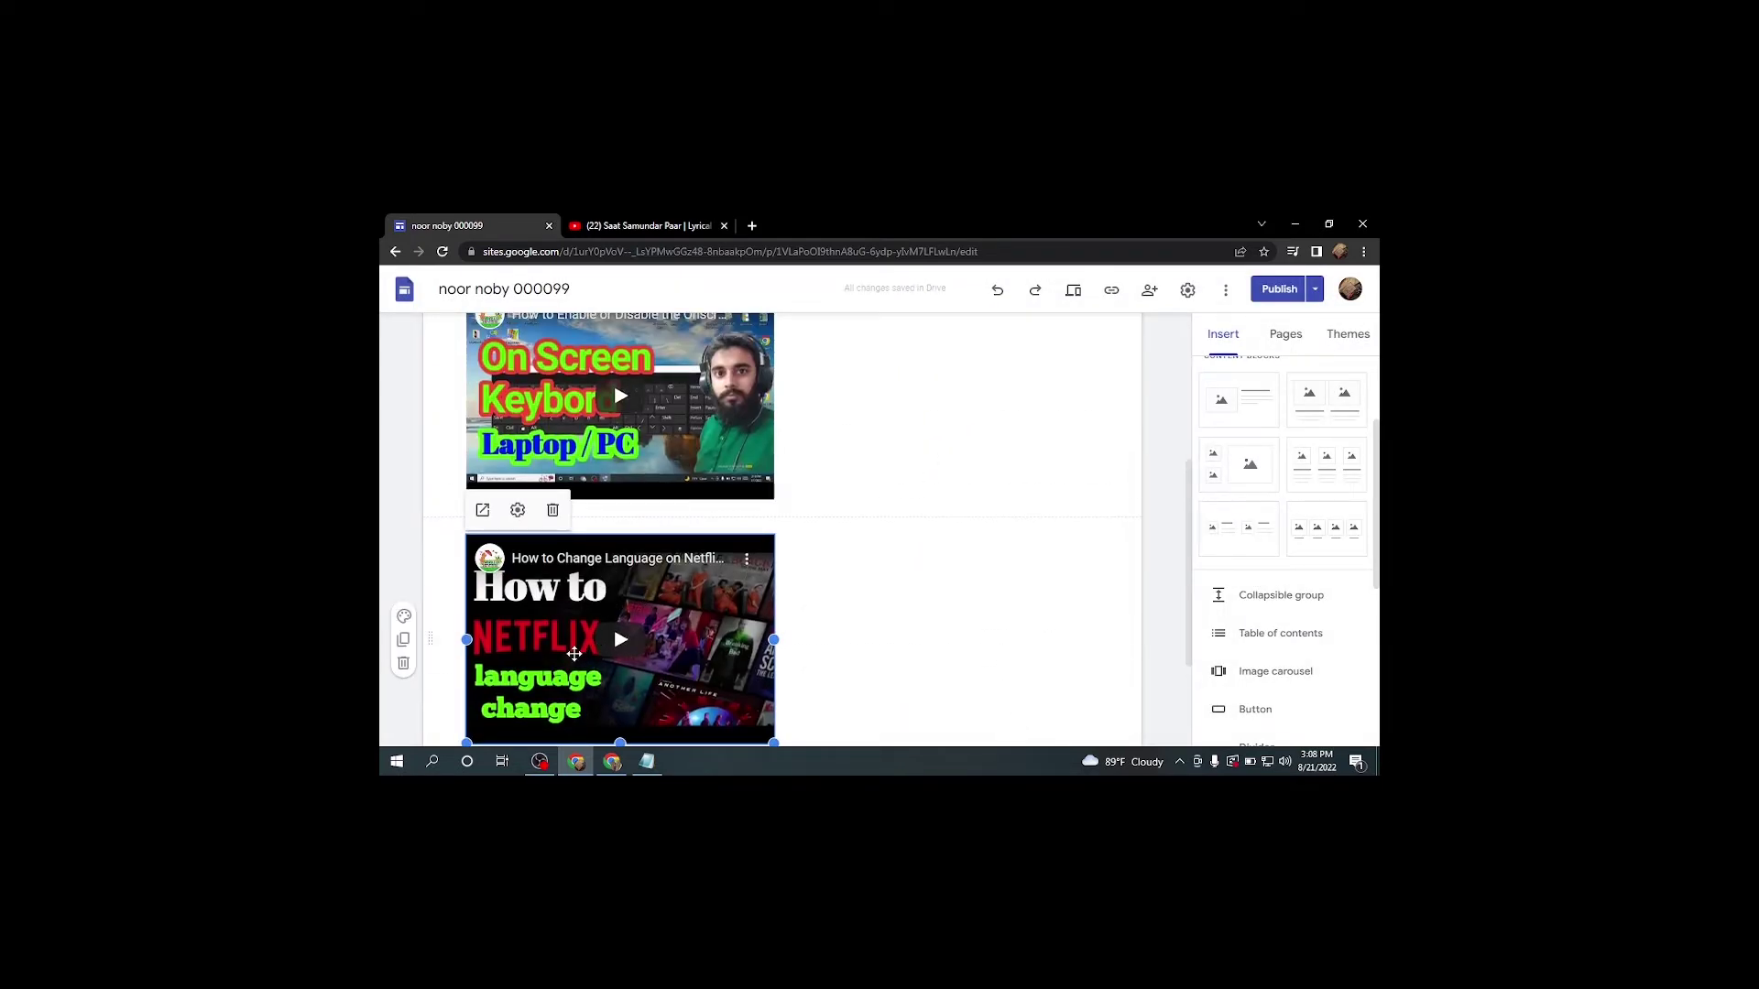
drag(562, 653, 836, 383)
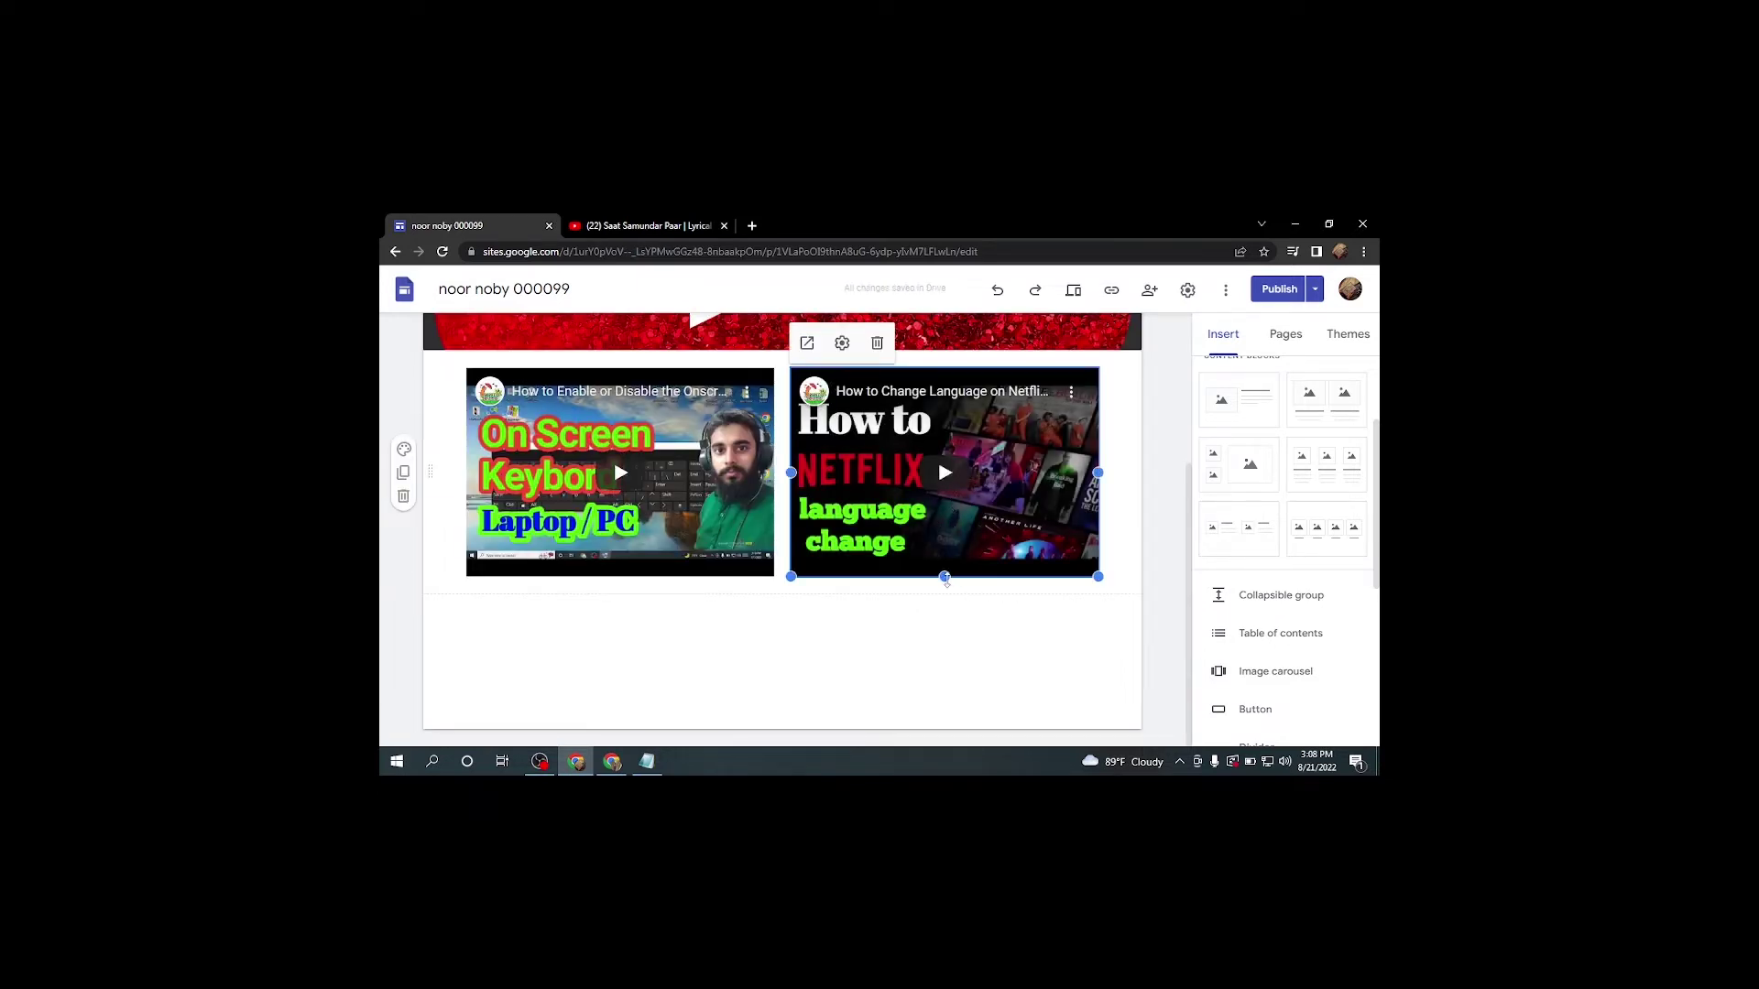
mouse_move(945, 577)
mouse_down()
mouse_move(950, 699)
mouse_move(907, 472)
mouse_move(942, 726)
mouse_move(911, 576)
mouse_up()
drag(1099, 473, 1122, 482)
click(638, 632)
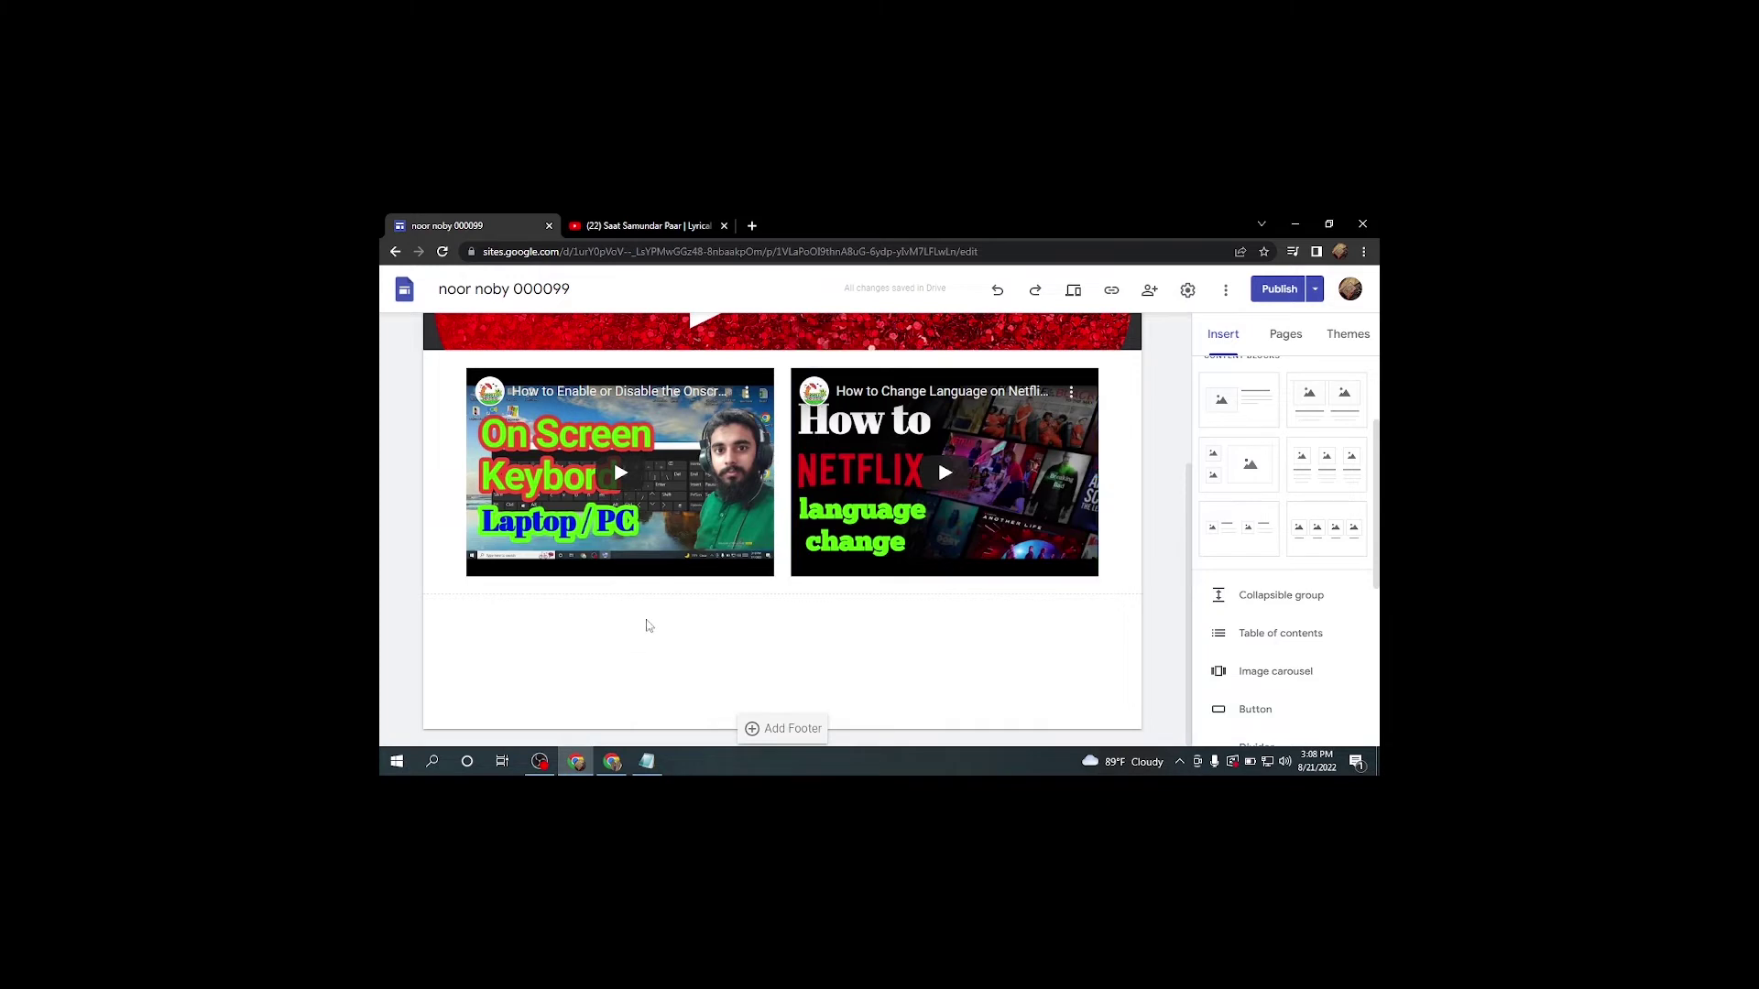
Apply the Style 3 section color to the section holding the two embedded videos.
click(441, 504)
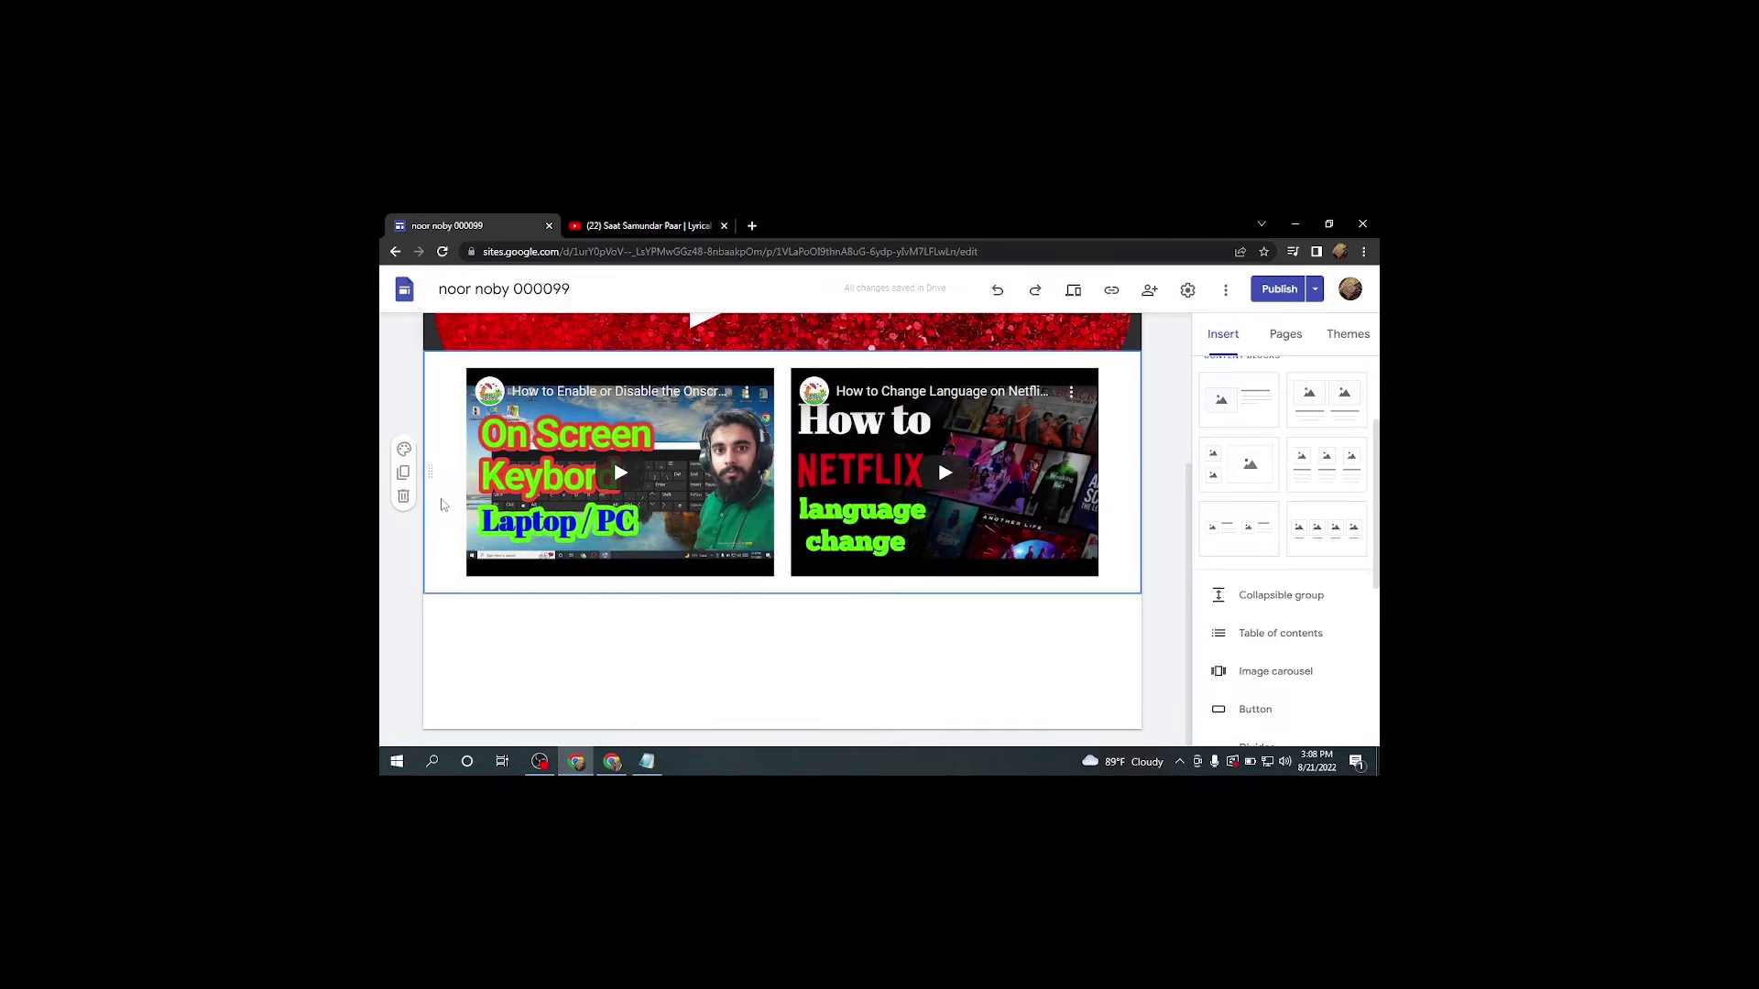
scroll(564, 633, up, 1)
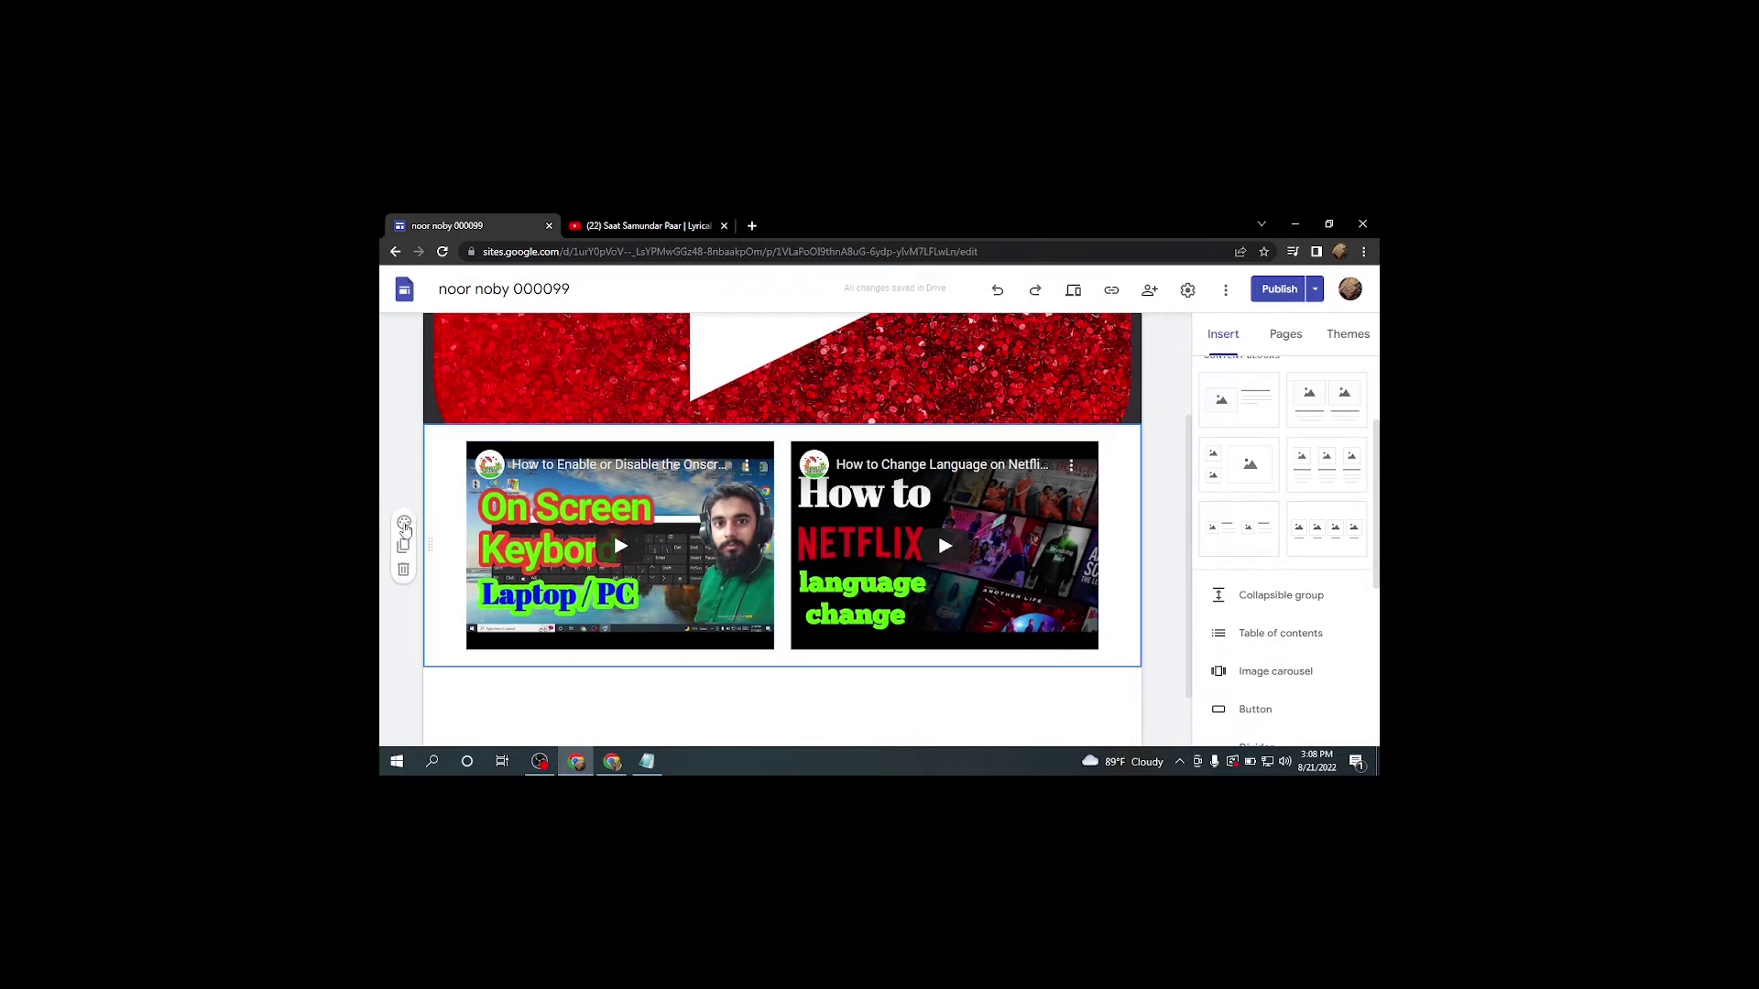
click(404, 525)
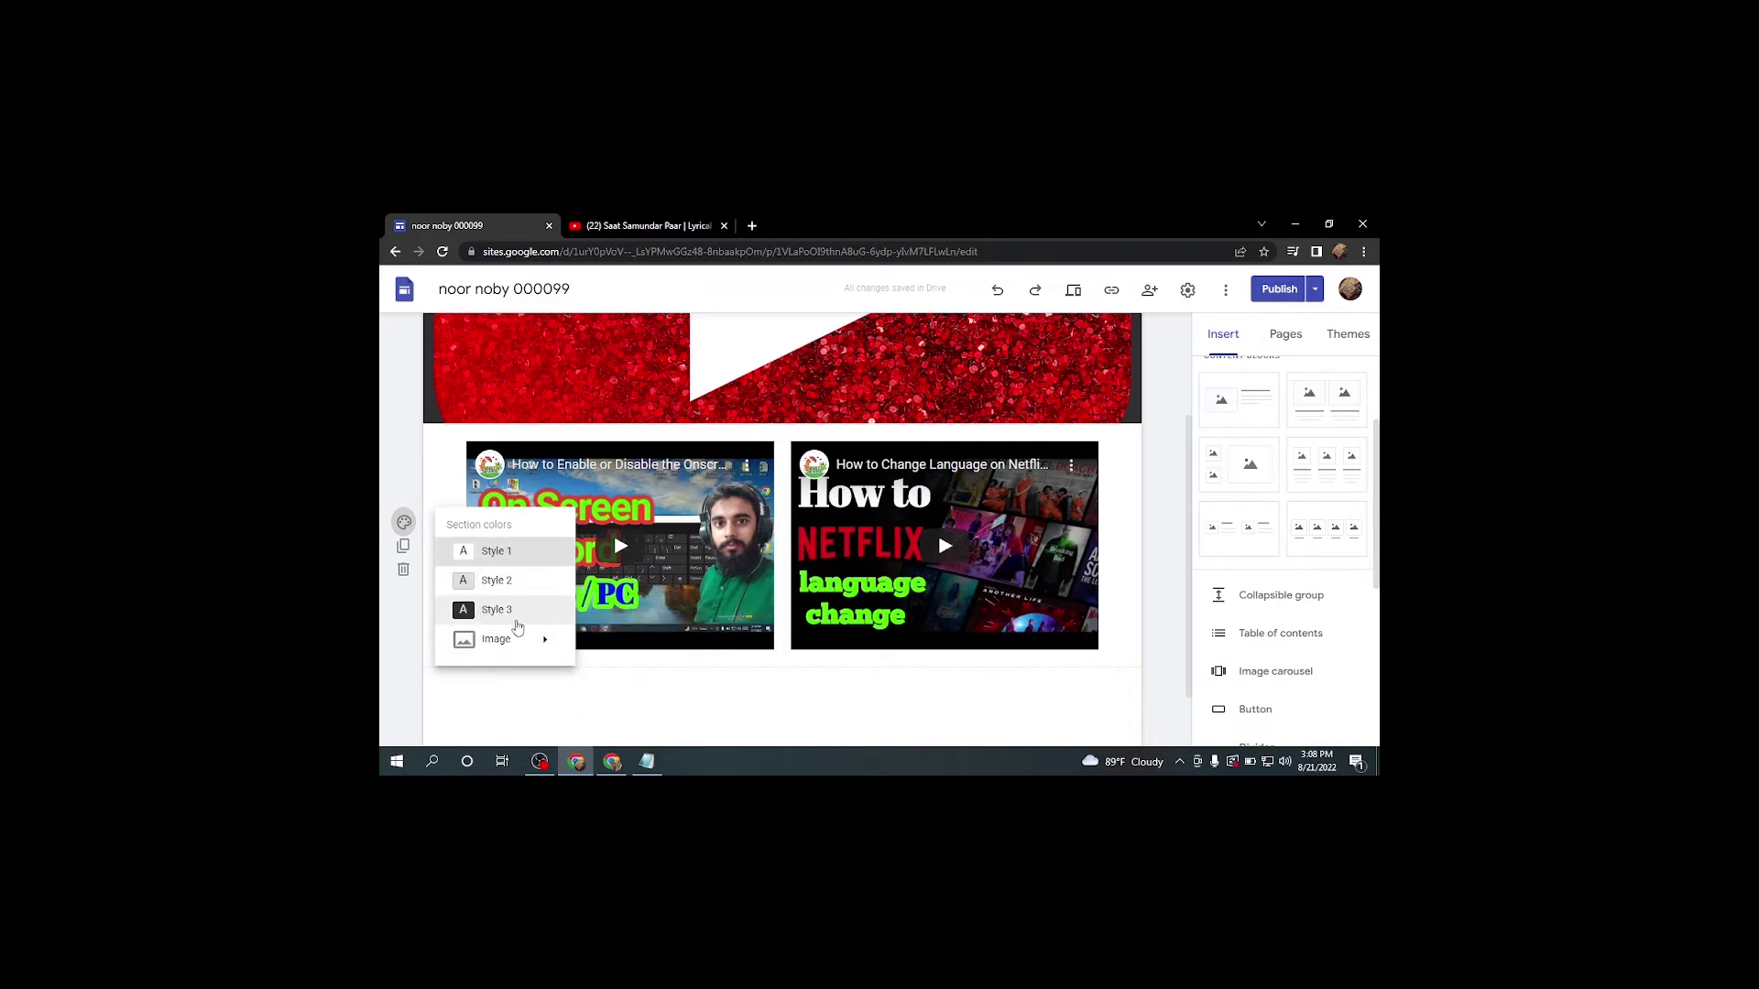
click(492, 611)
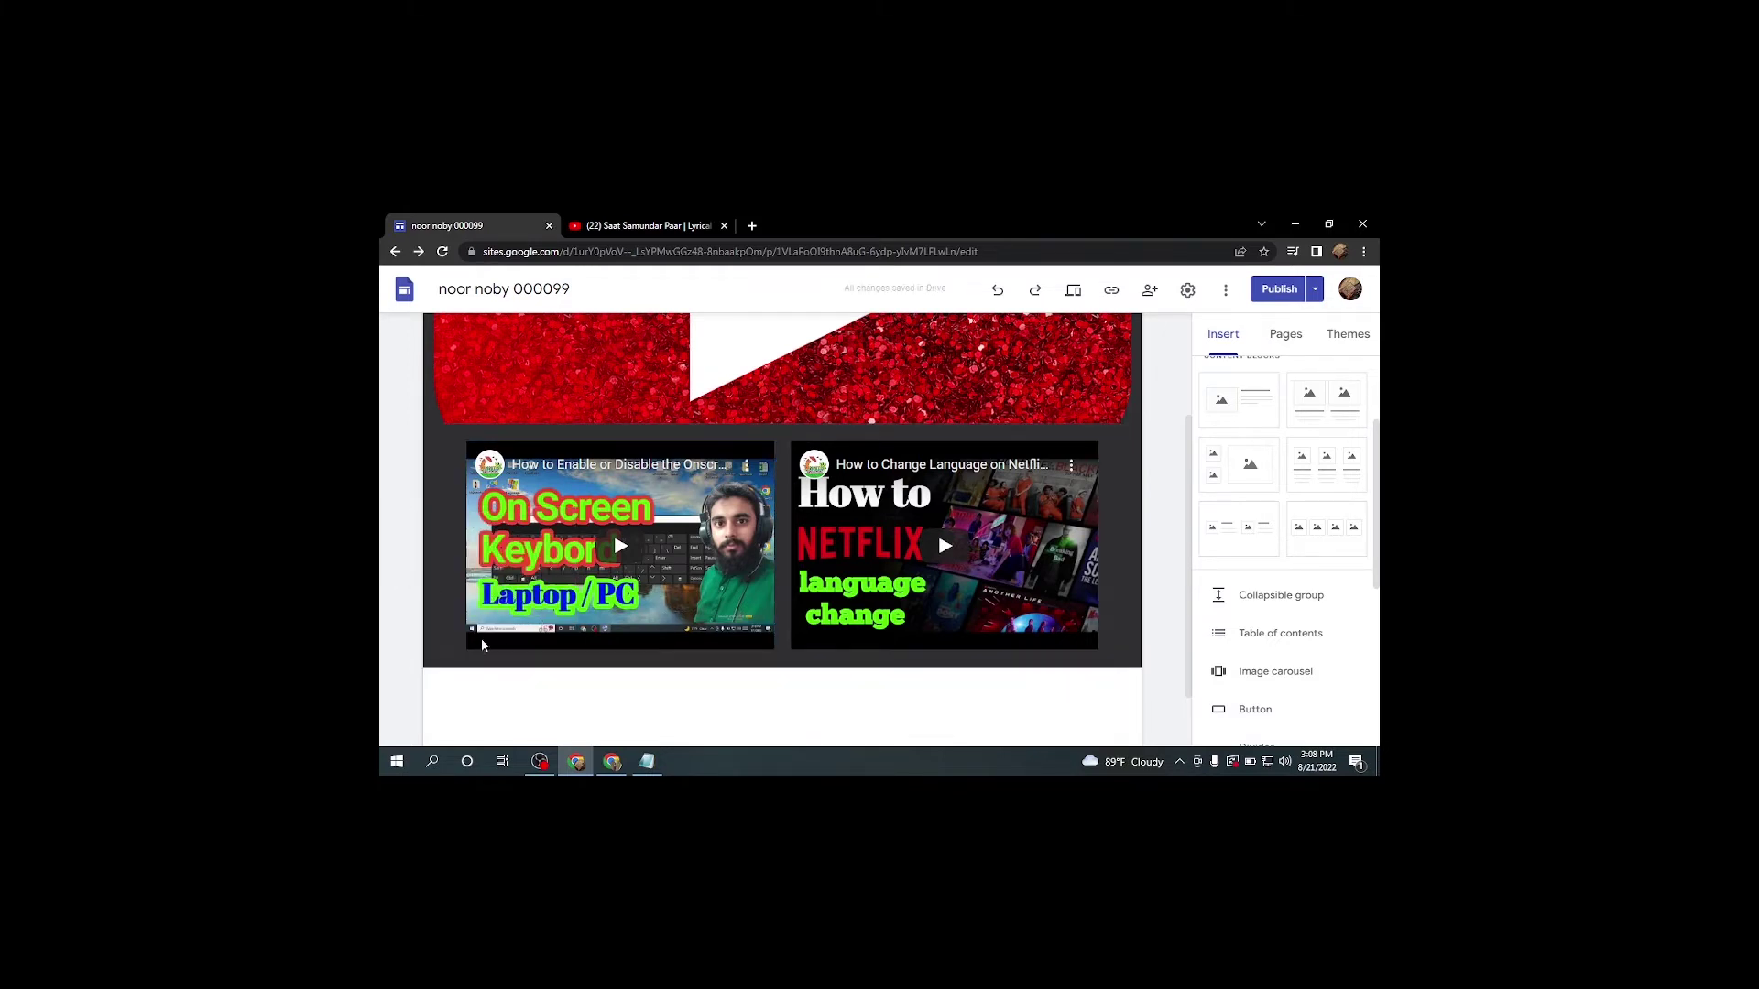
Examine the image sources available for the video section's background, including the gallery, URL, search and albums, and close the image picker.
click(403, 521)
mouse_move(492, 652)
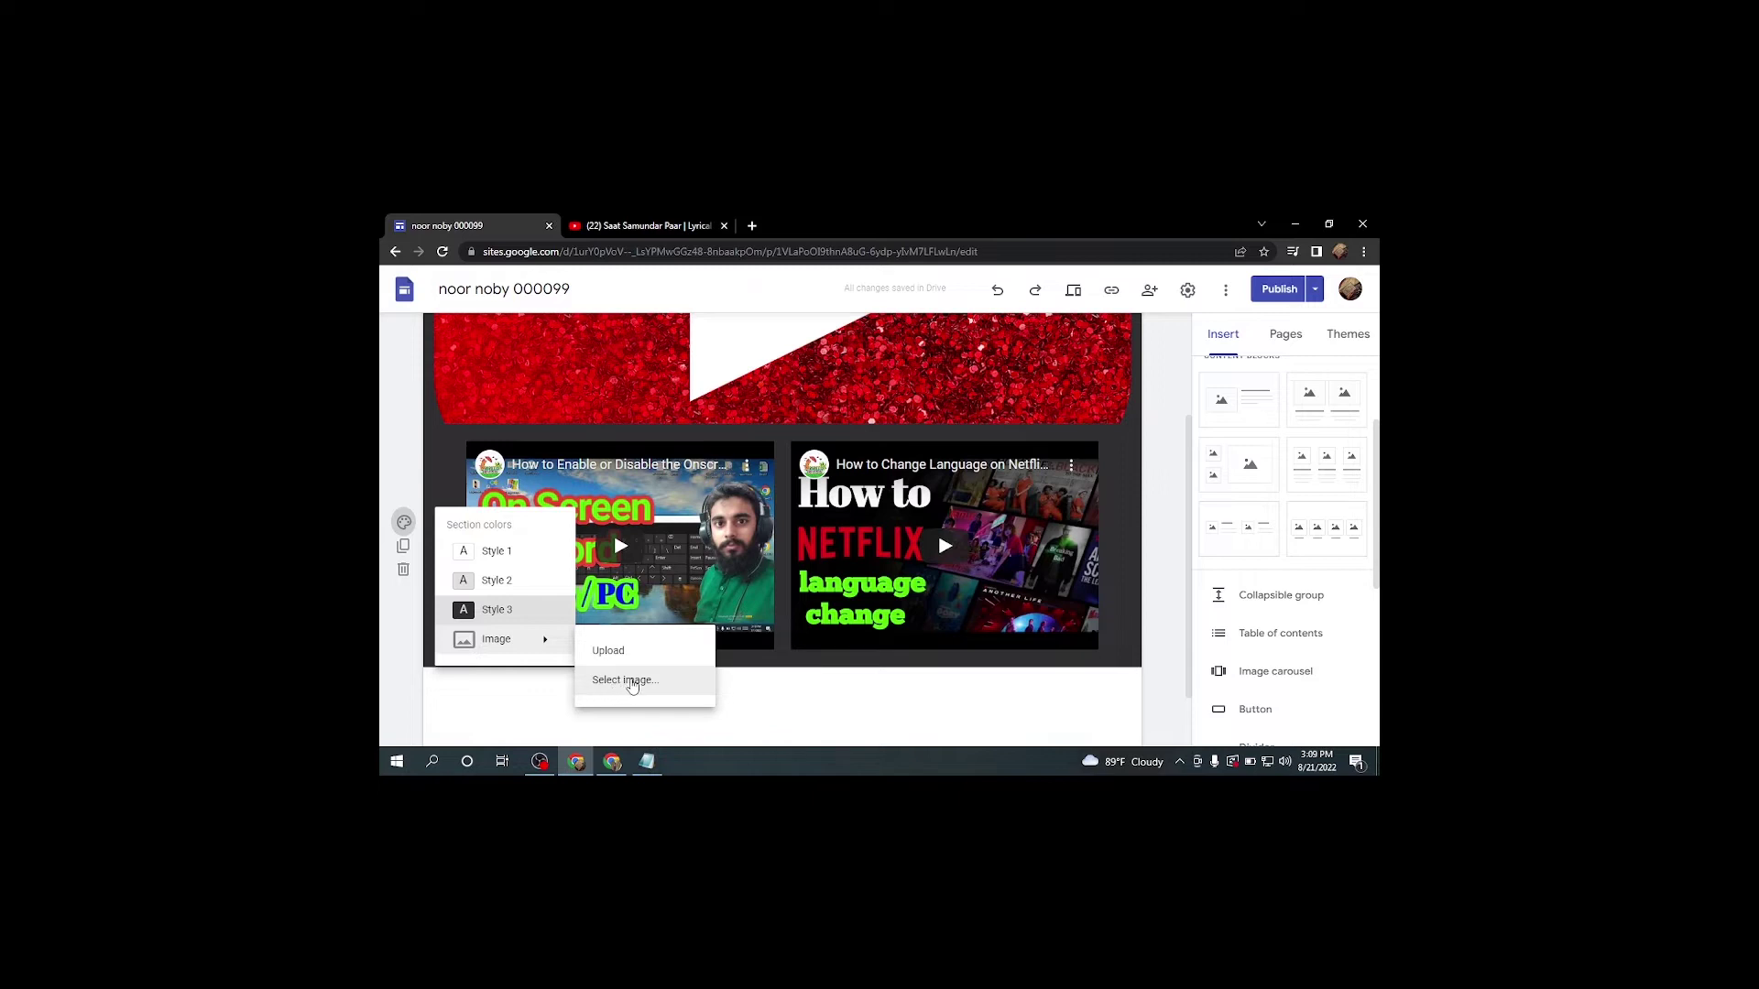
click(631, 684)
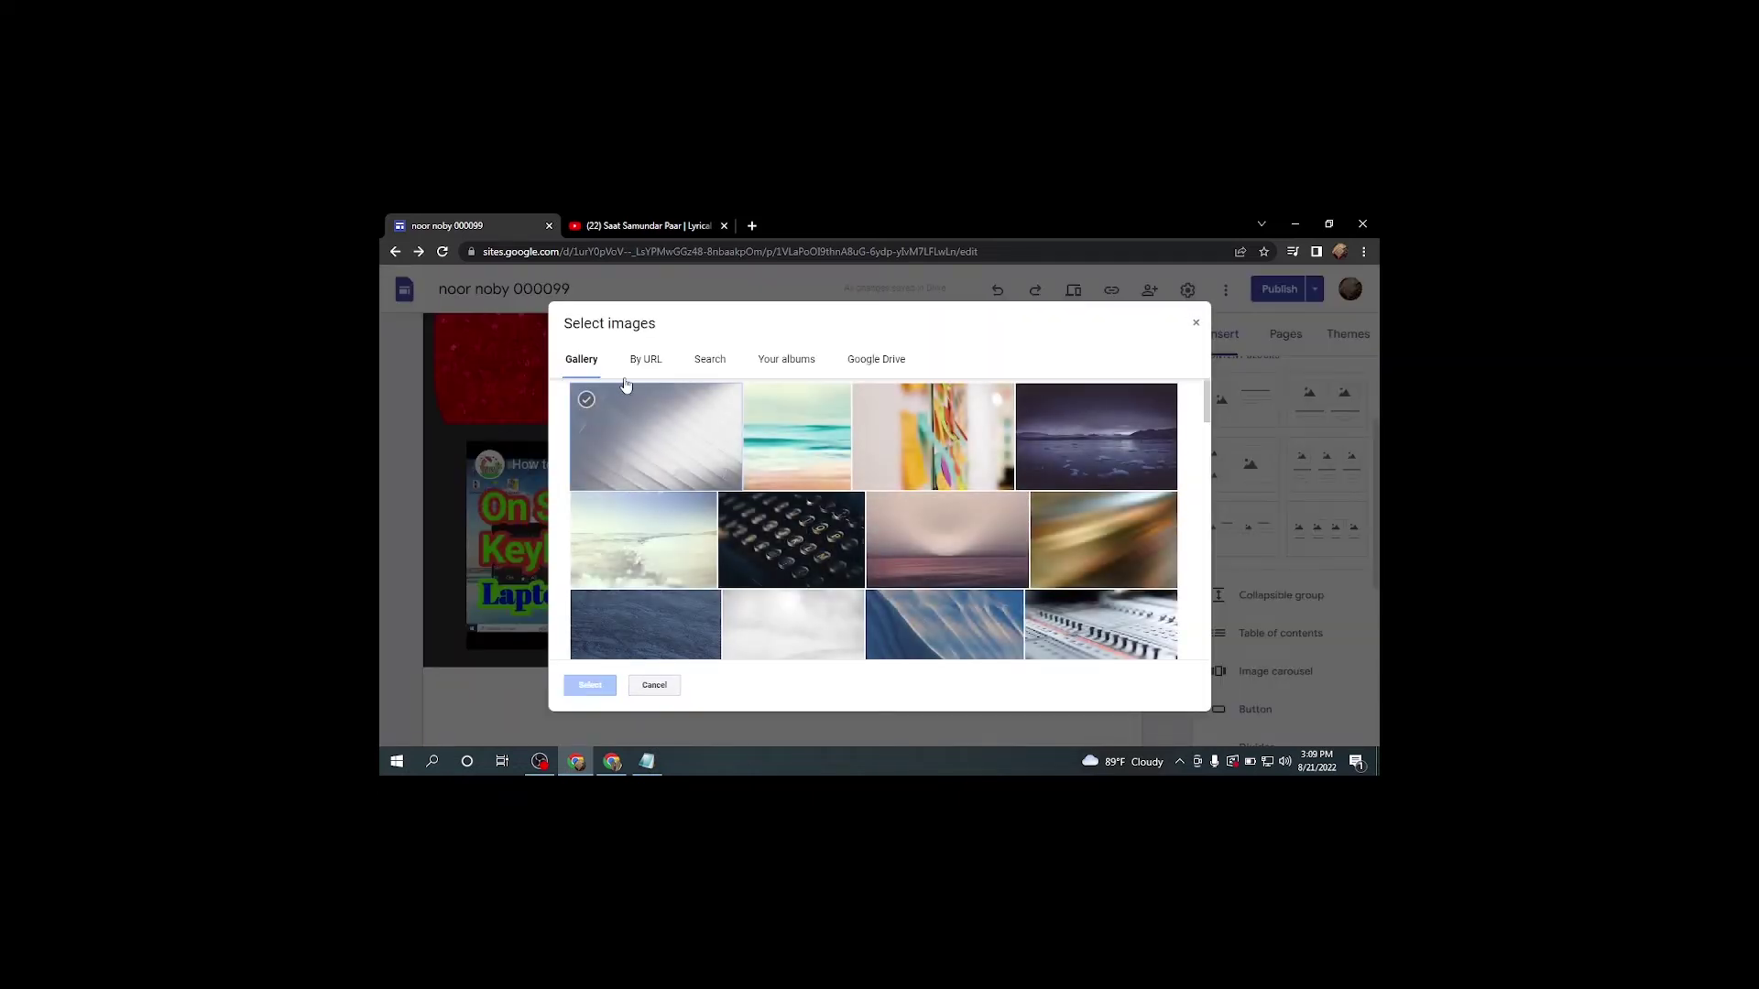
click(710, 359)
click(786, 359)
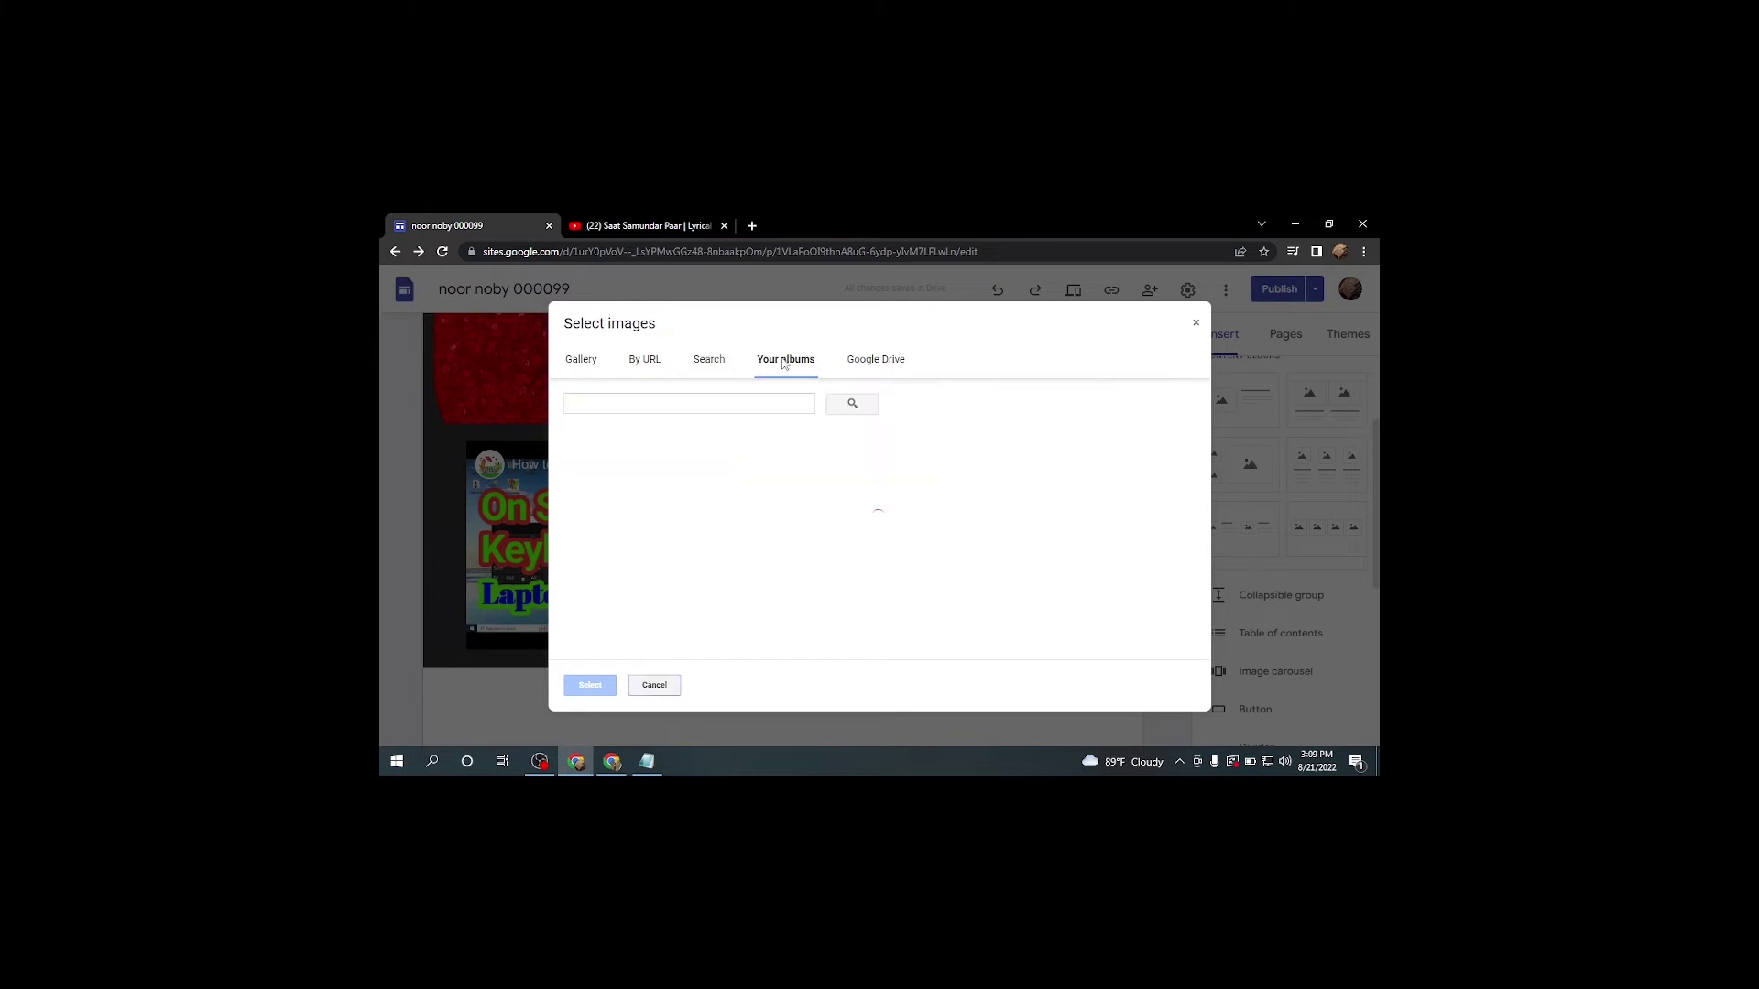
click(720, 360)
click(644, 359)
click(581, 359)
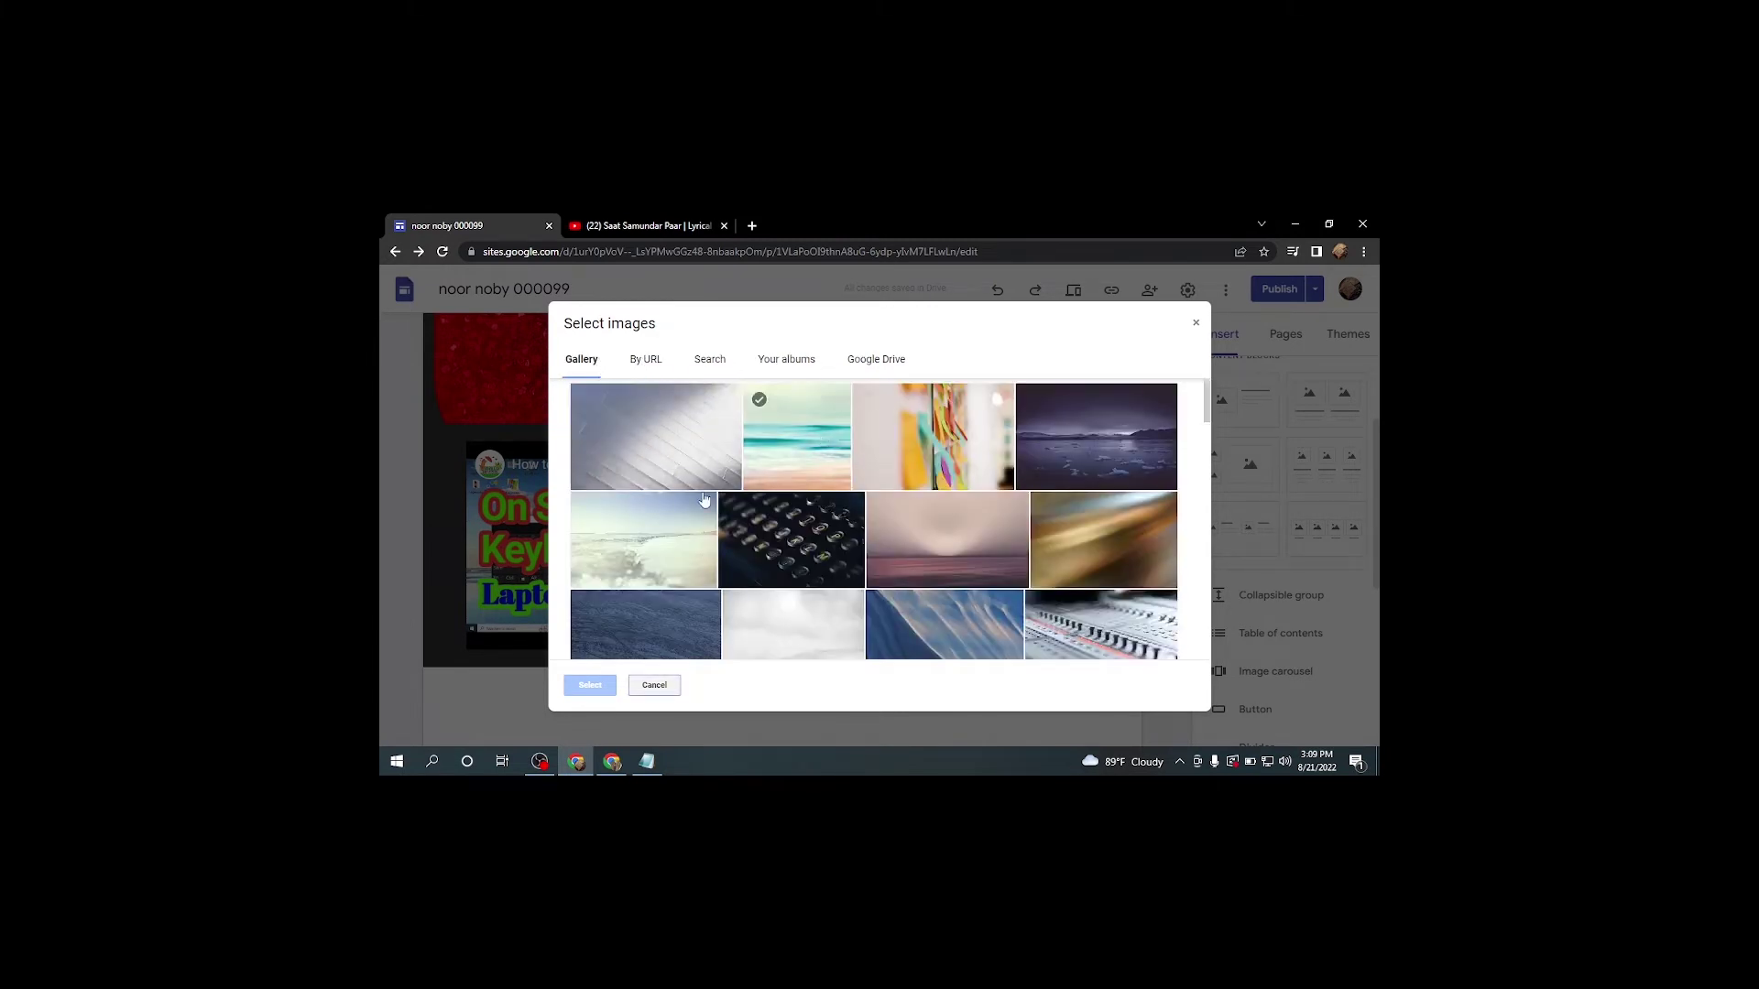
click(1195, 323)
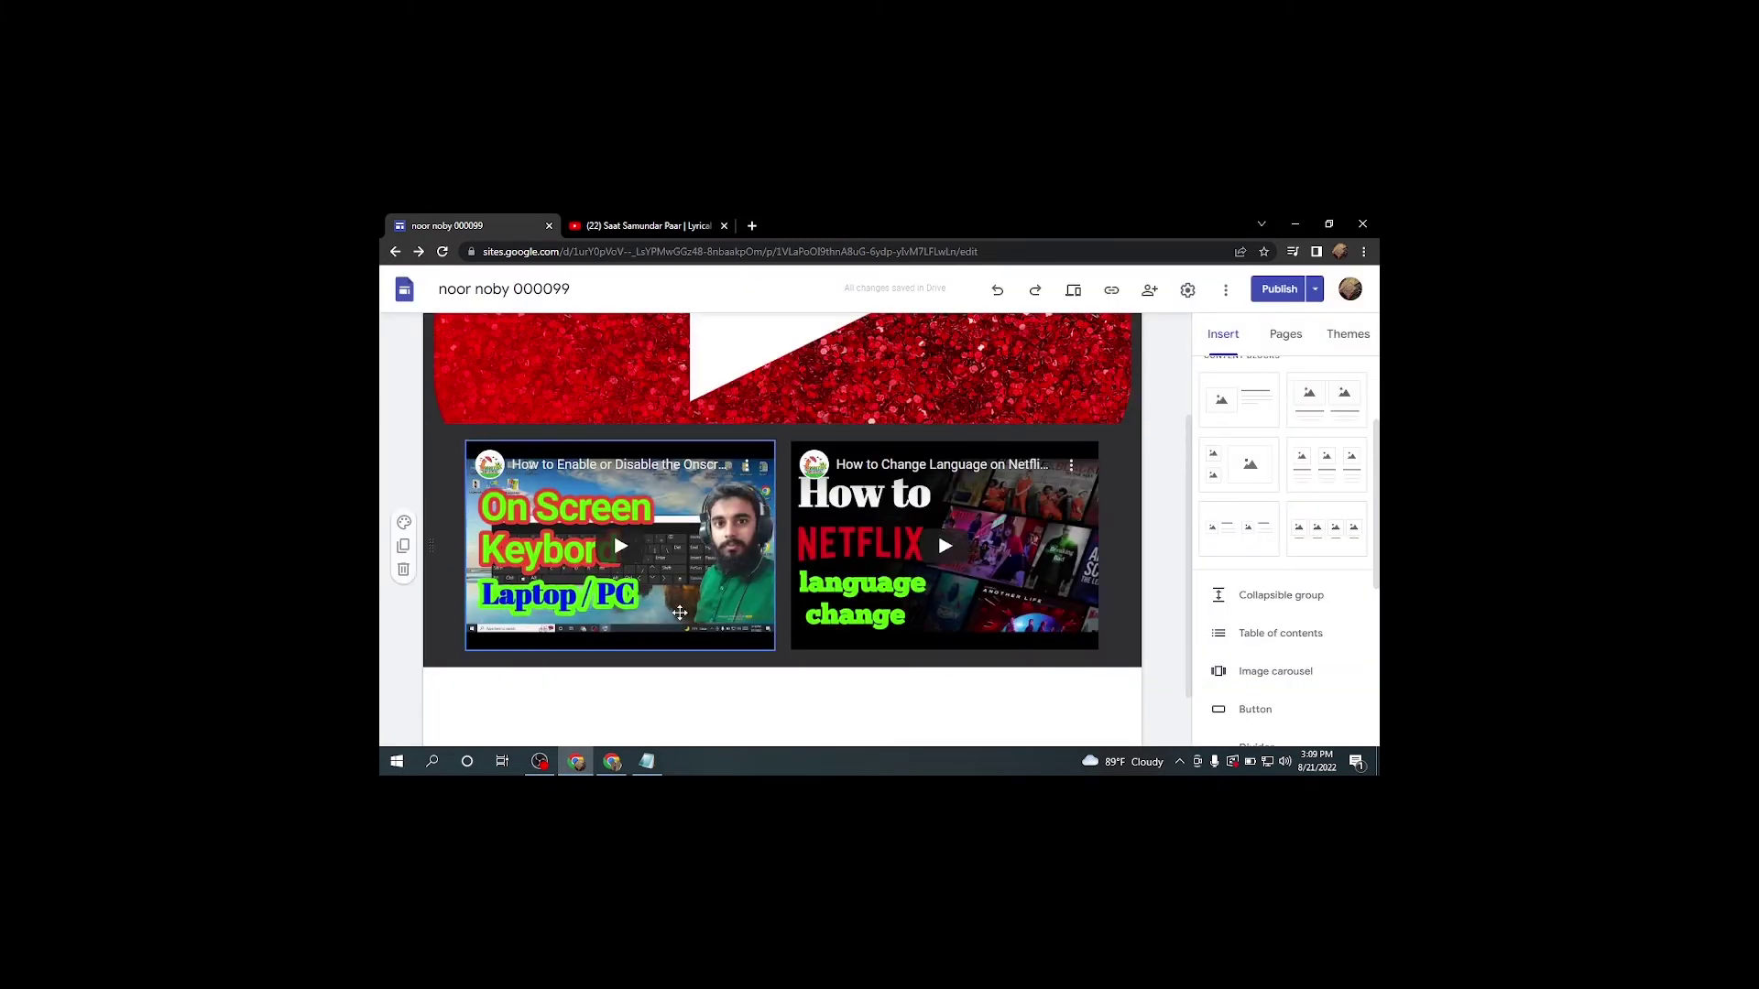
scroll(682, 620, down, 1)
scroll(696, 485, up, 3)
scroll(701, 474, down, 3)
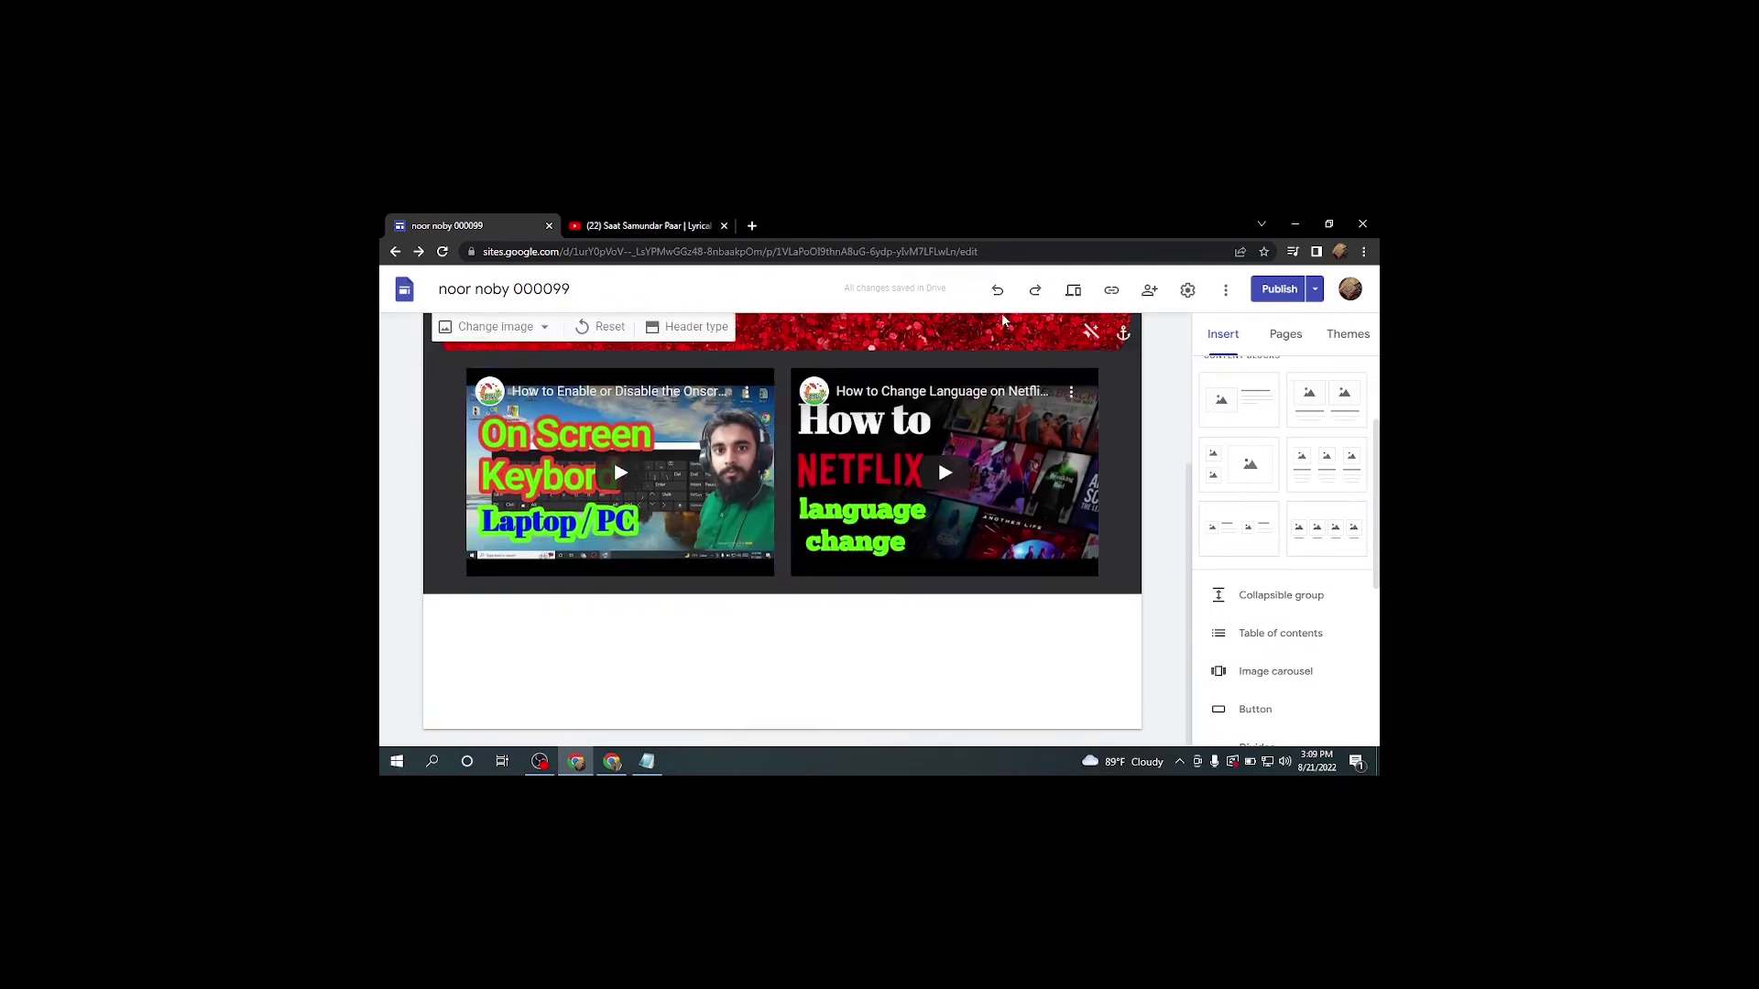
scroll(822, 662, up, 2)
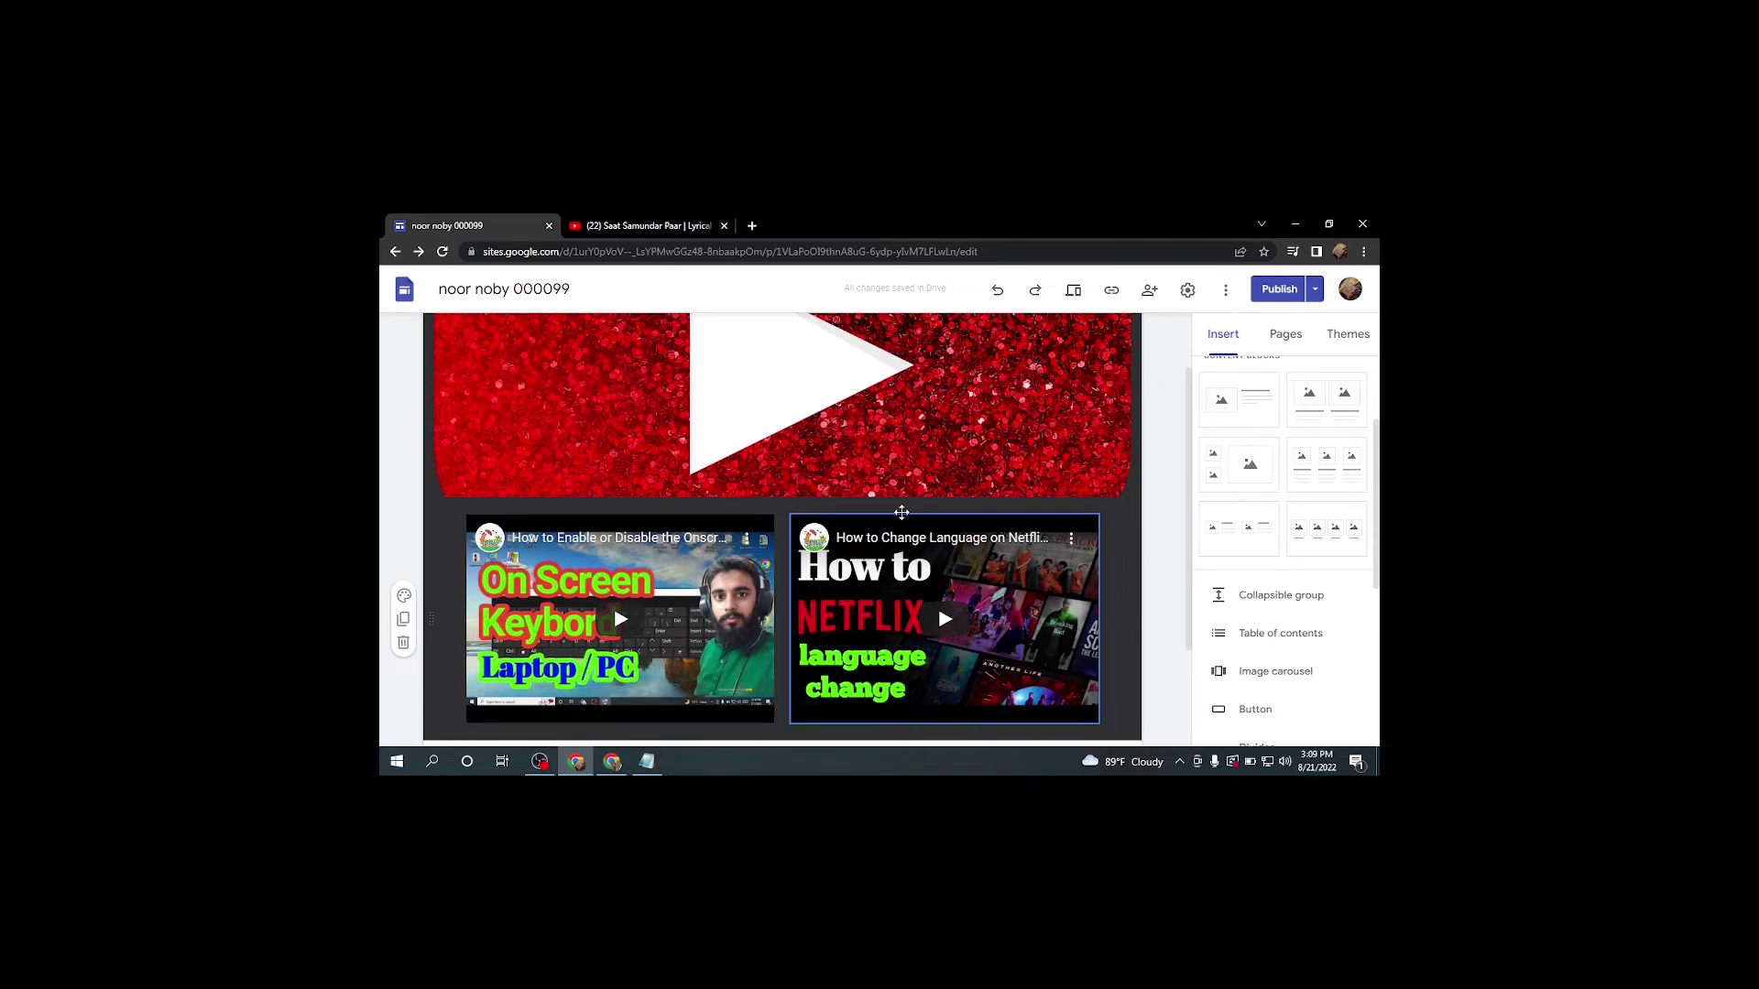
Go to the facebook subpage under video and start a web embed in the empty area below its header.
scroll(1053, 348, up, 1)
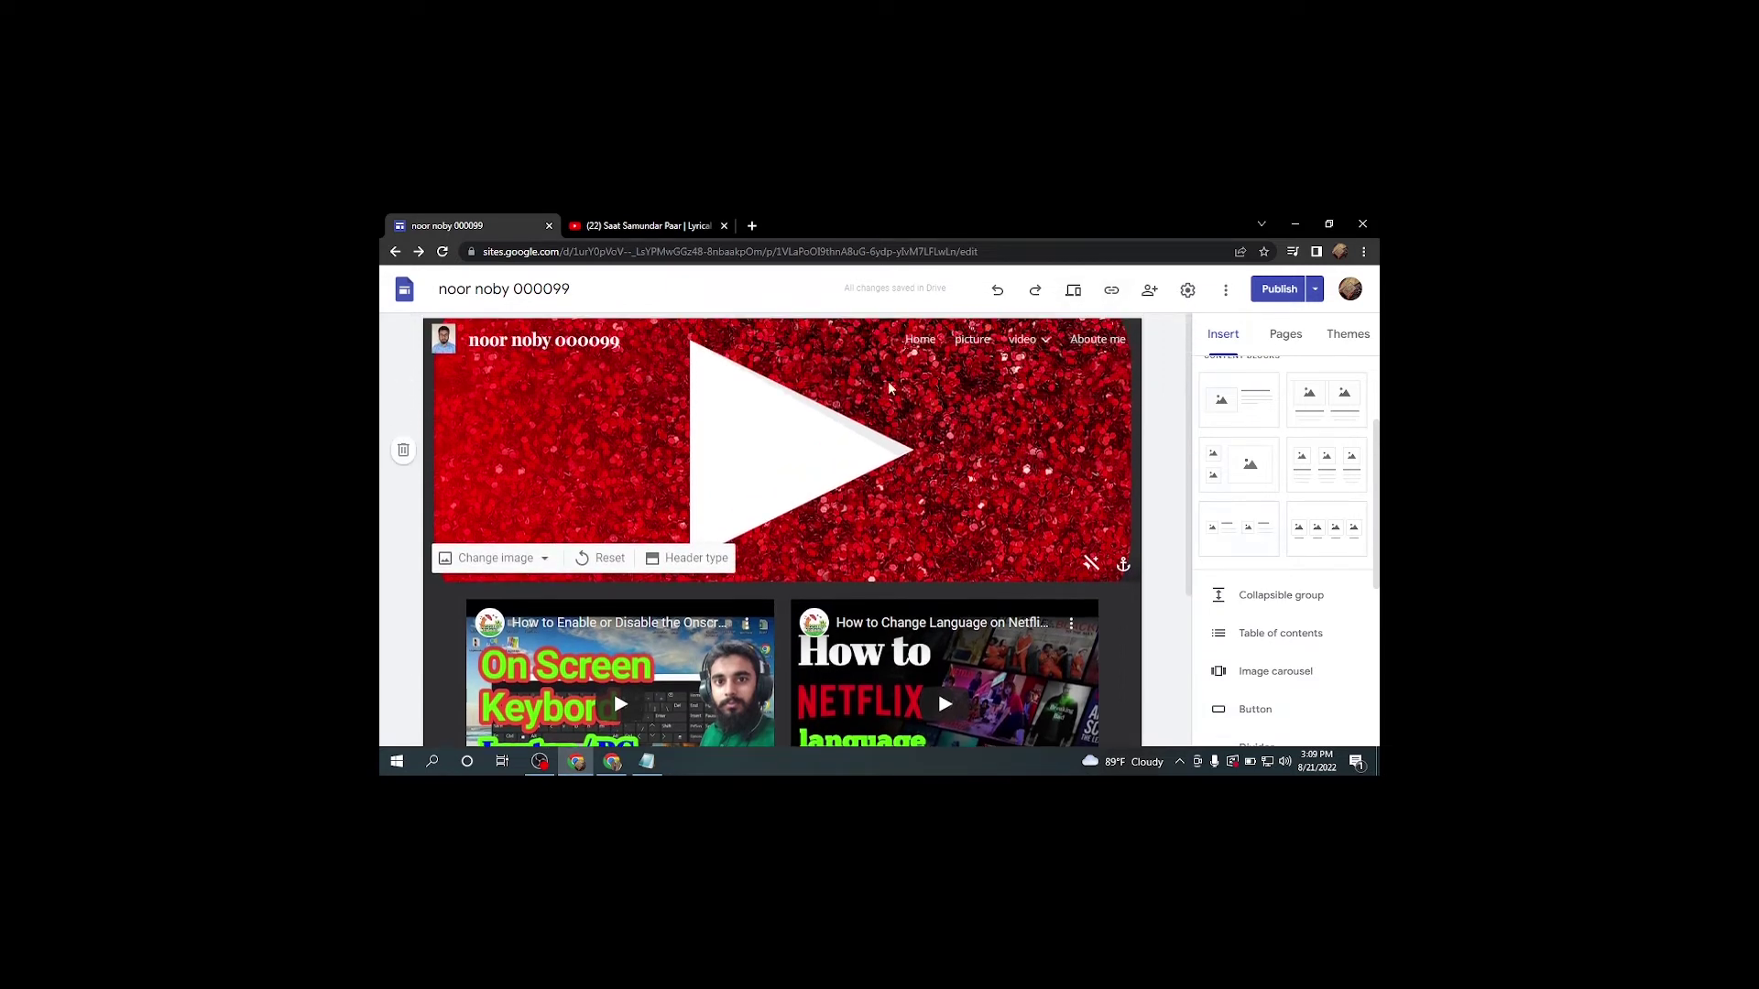
mouse_move(1010, 353)
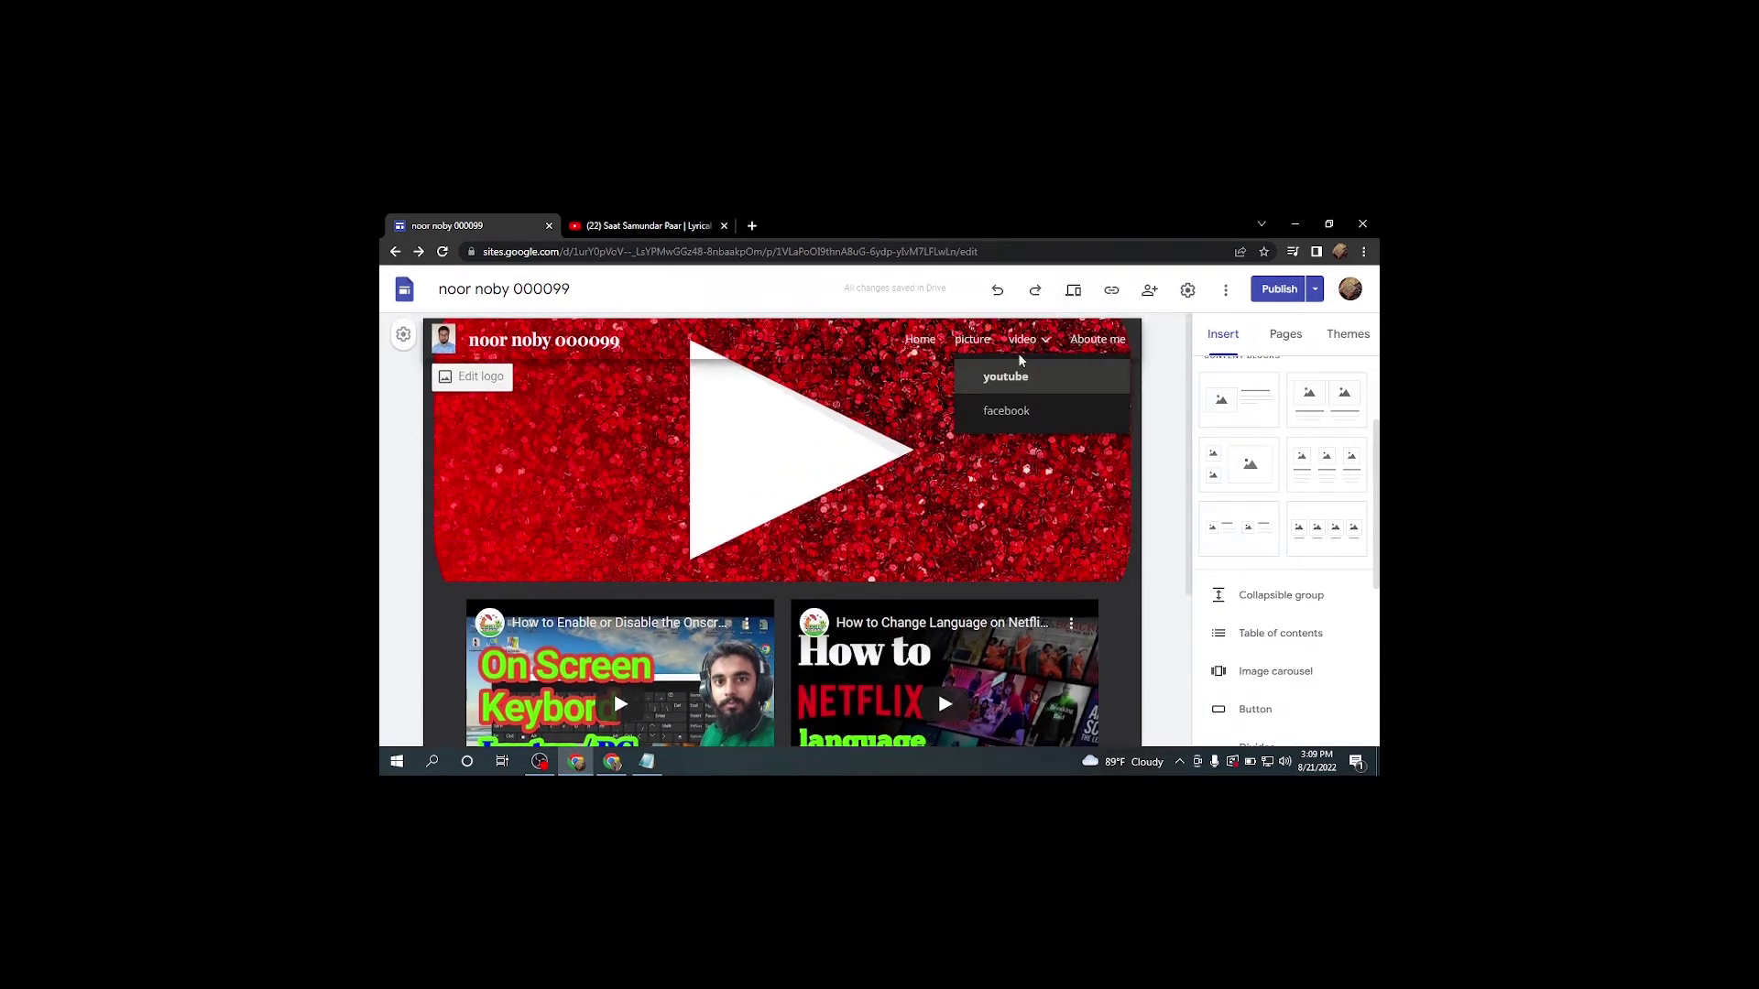
click(1007, 411)
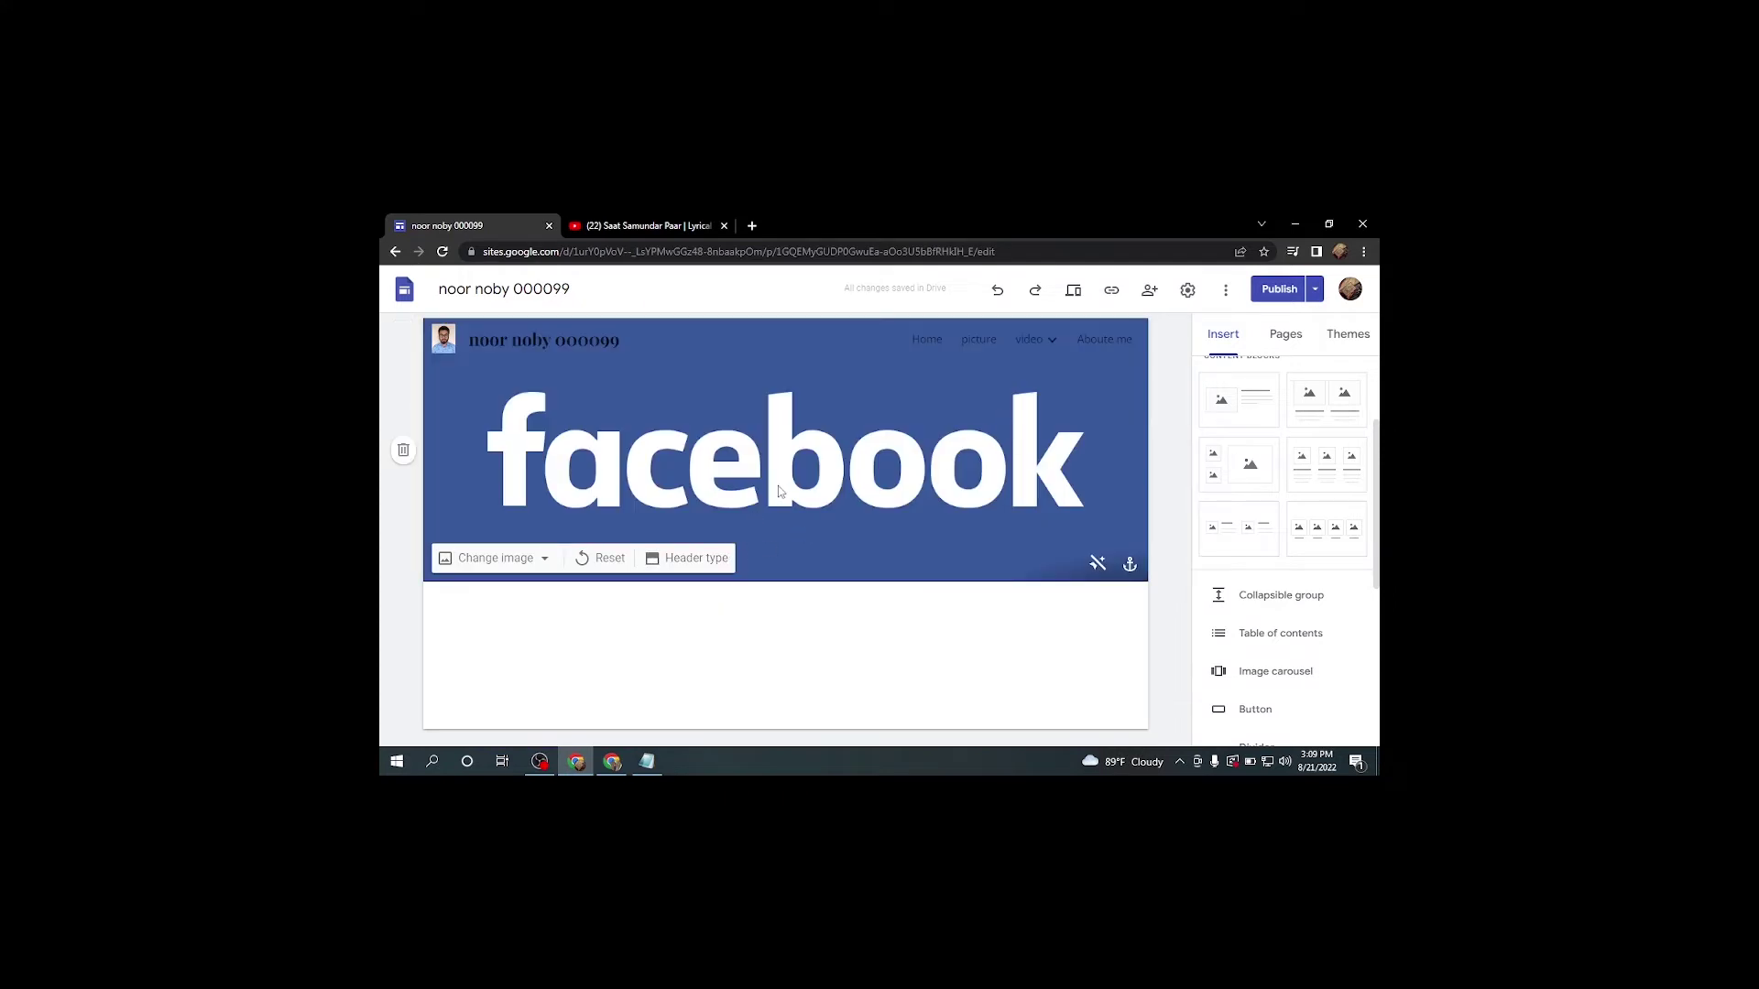
double_click(690, 661)
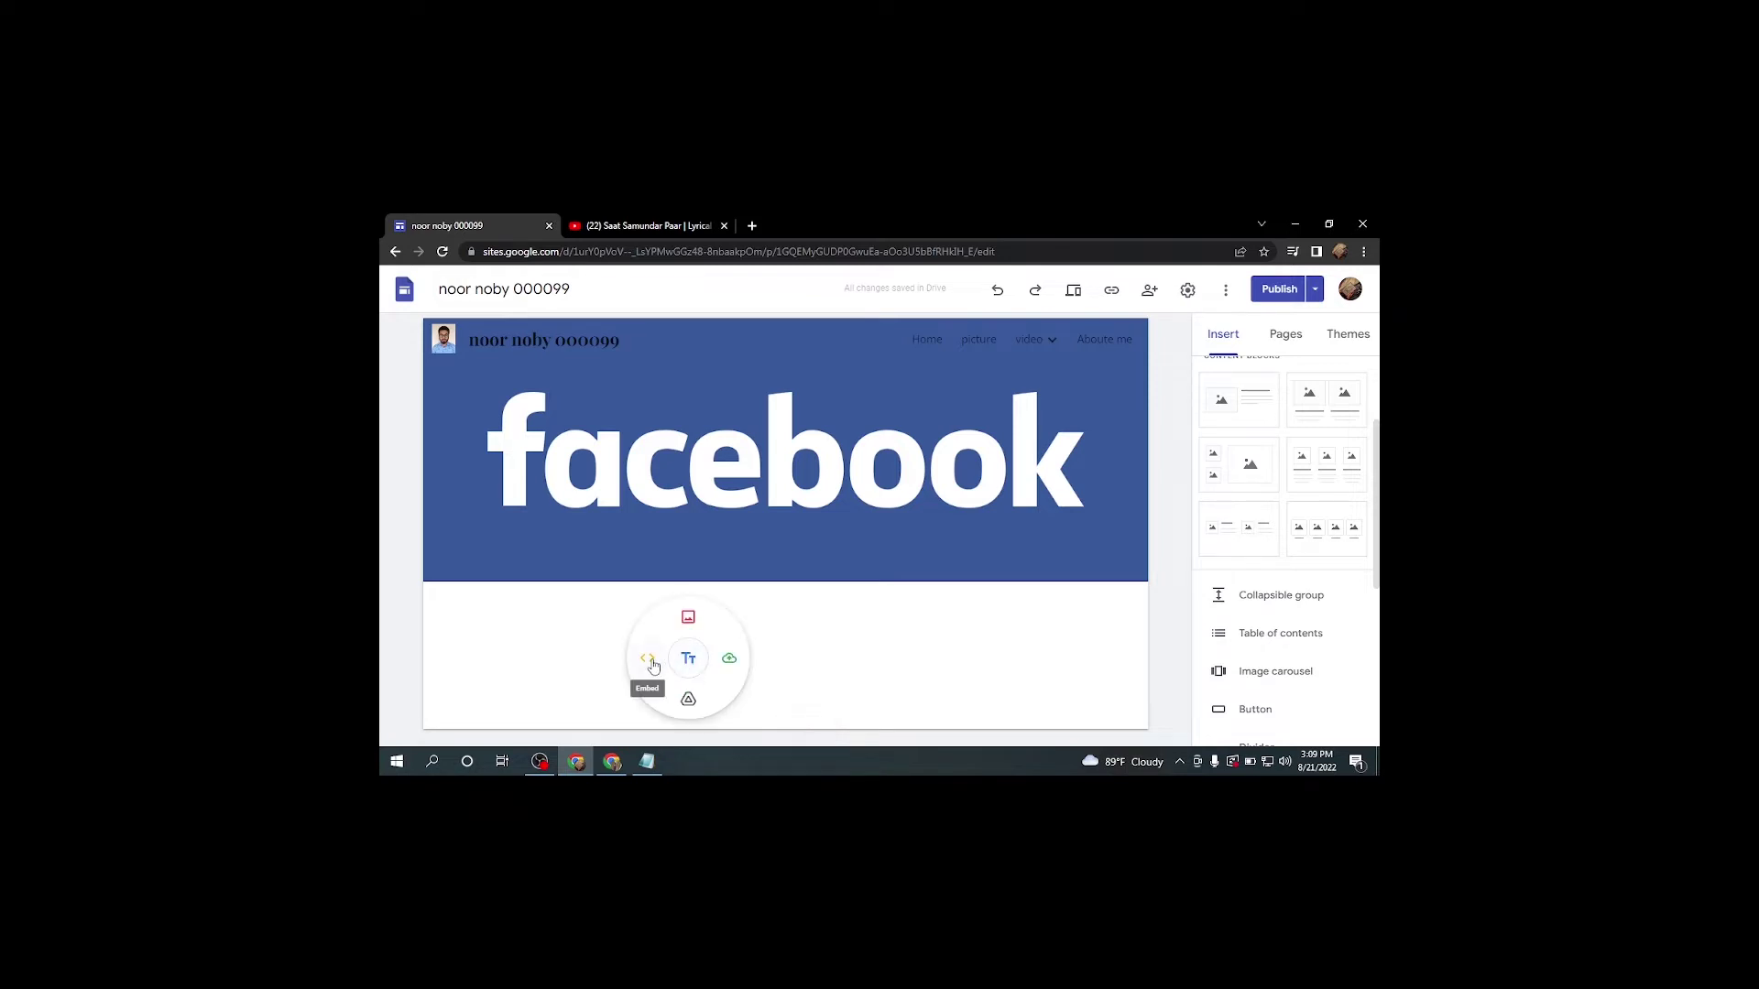
click(648, 660)
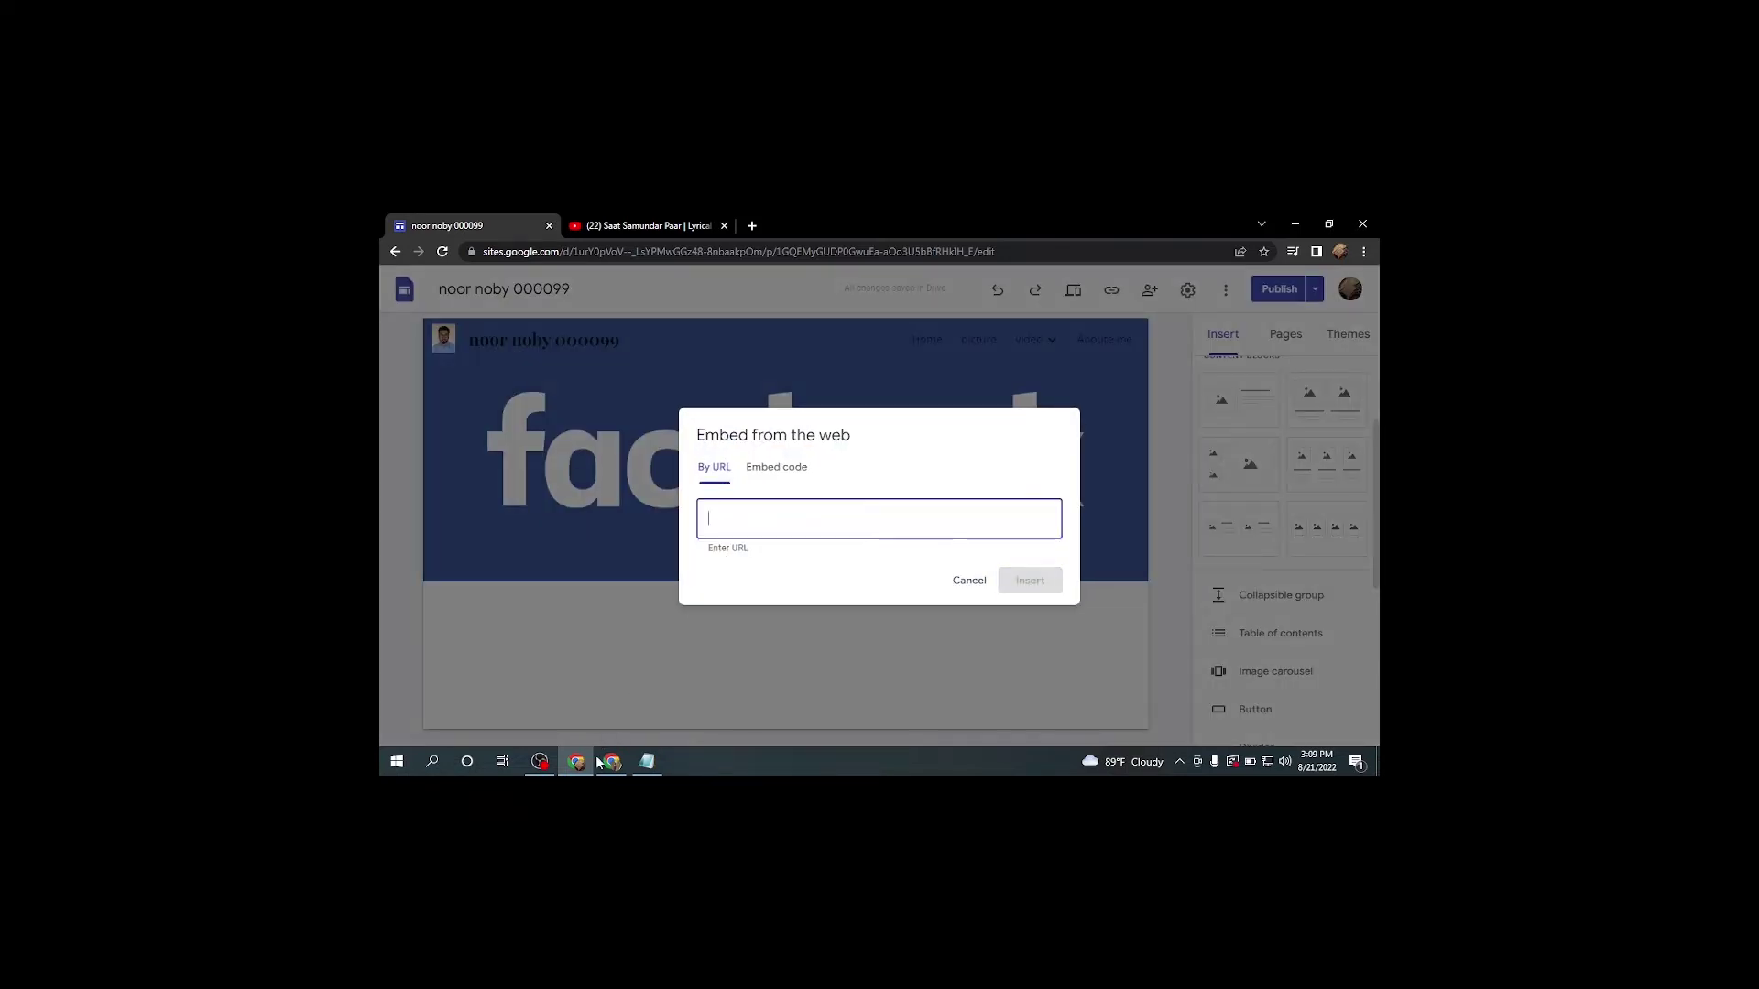
Switch to the NNT5 Facebook page and copy the share link of the video of the bearded man in a white cap.
click(612, 761)
click(476, 225)
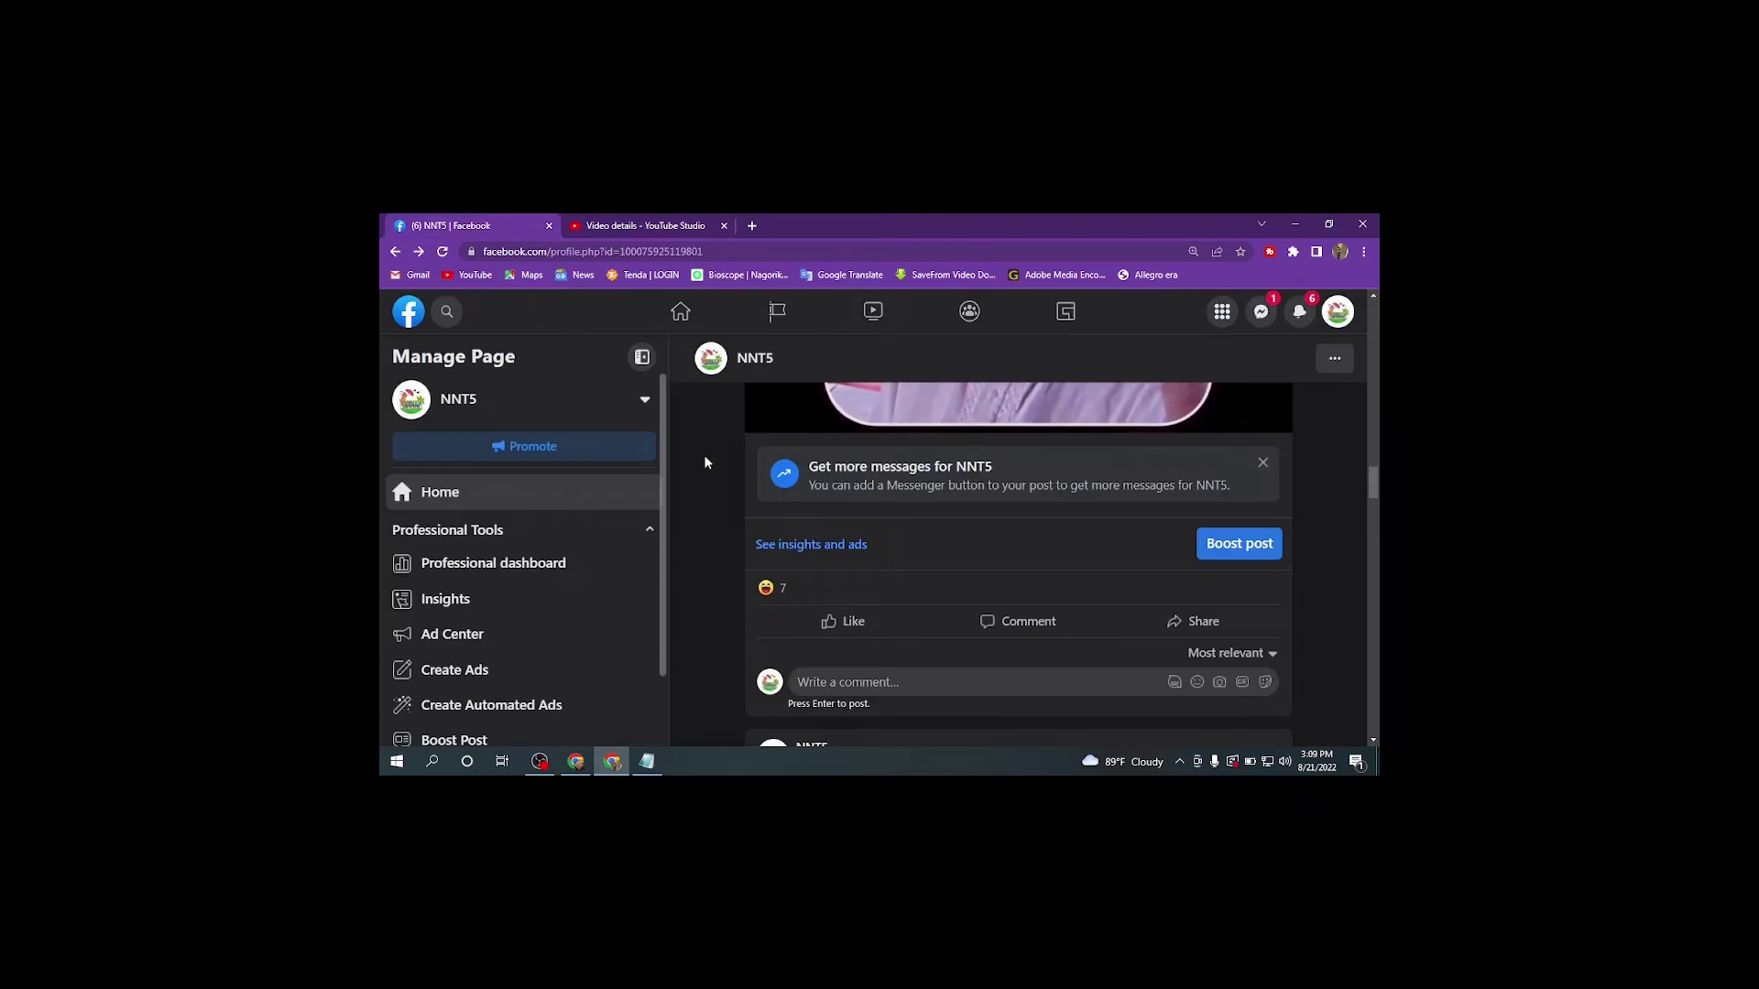
scroll(801, 623, down, 3)
scroll(824, 549, up, 8)
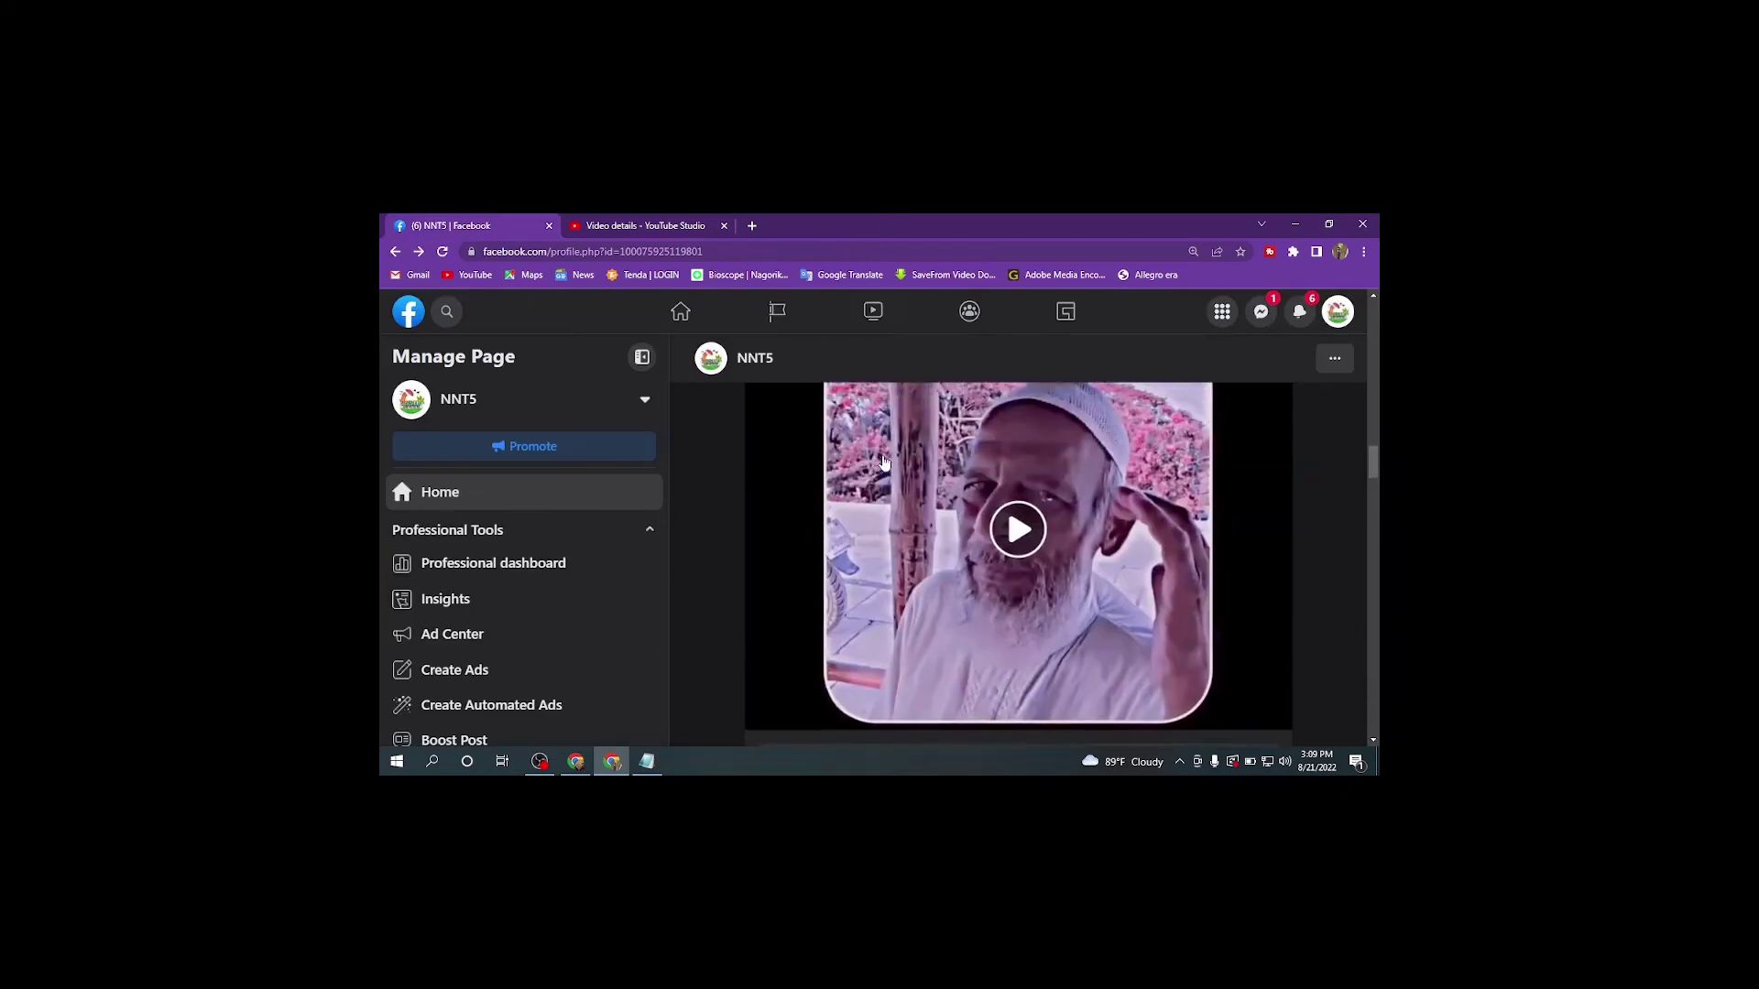
scroll(879, 467, down, 5)
scroll(954, 516, up, 2)
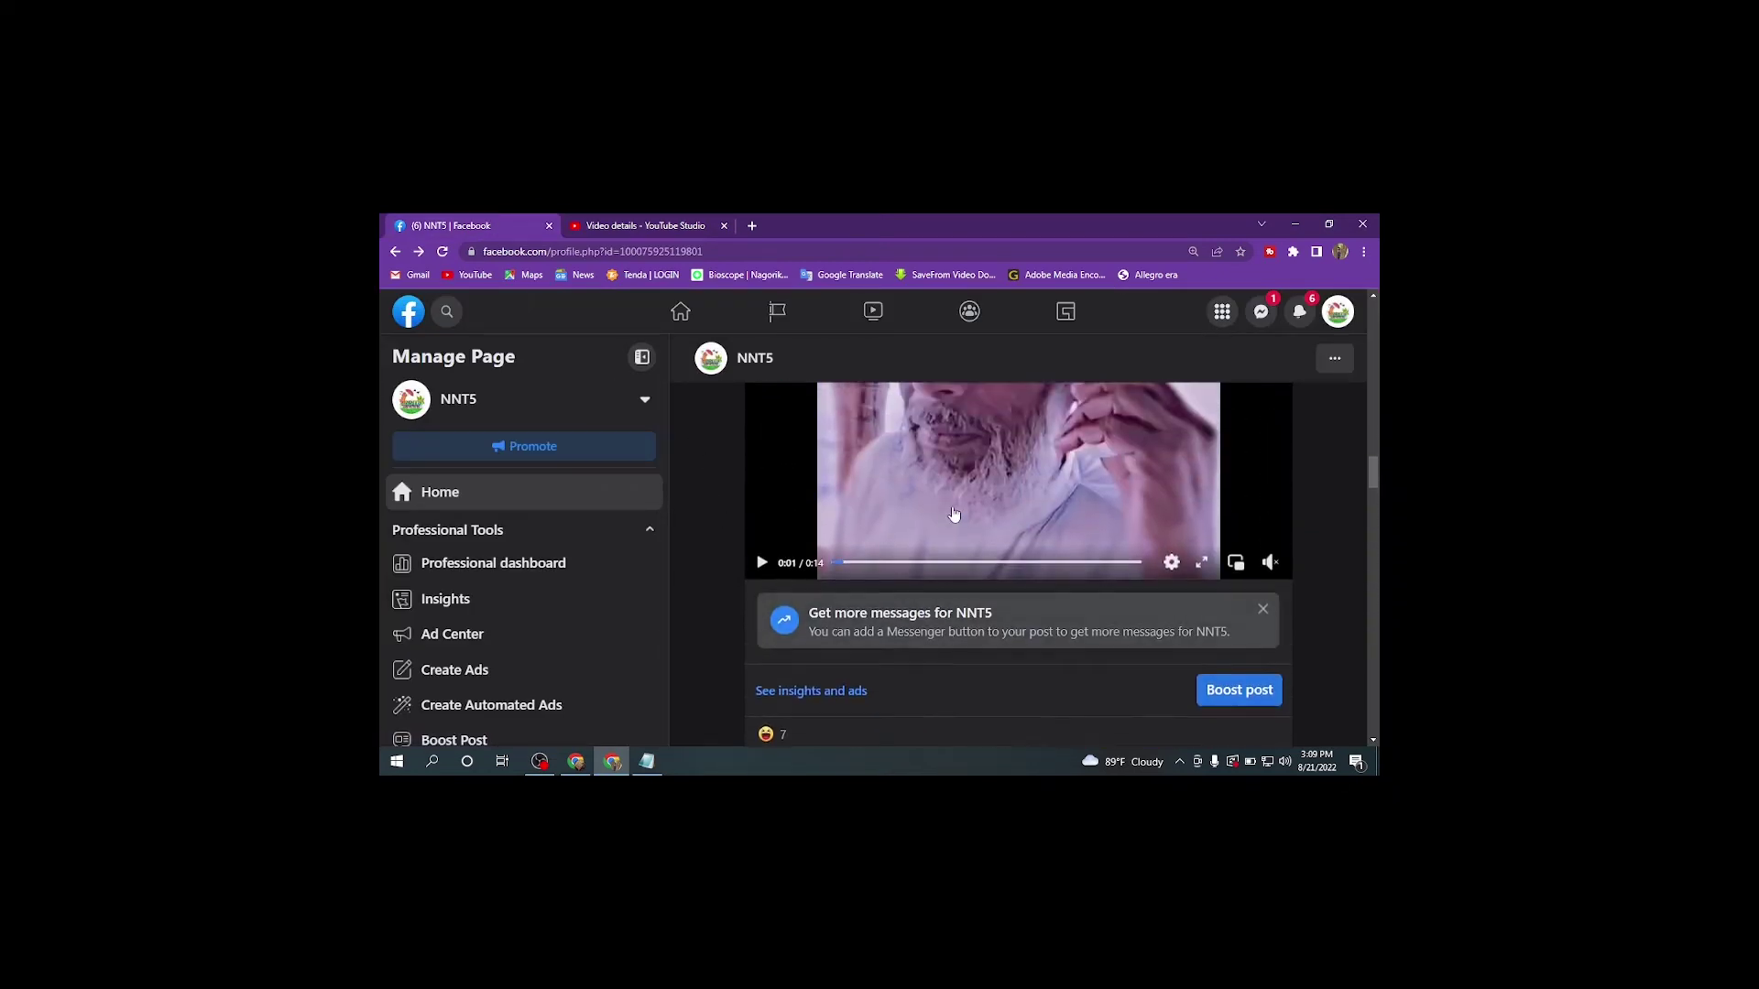
scroll(950, 525, up, 2)
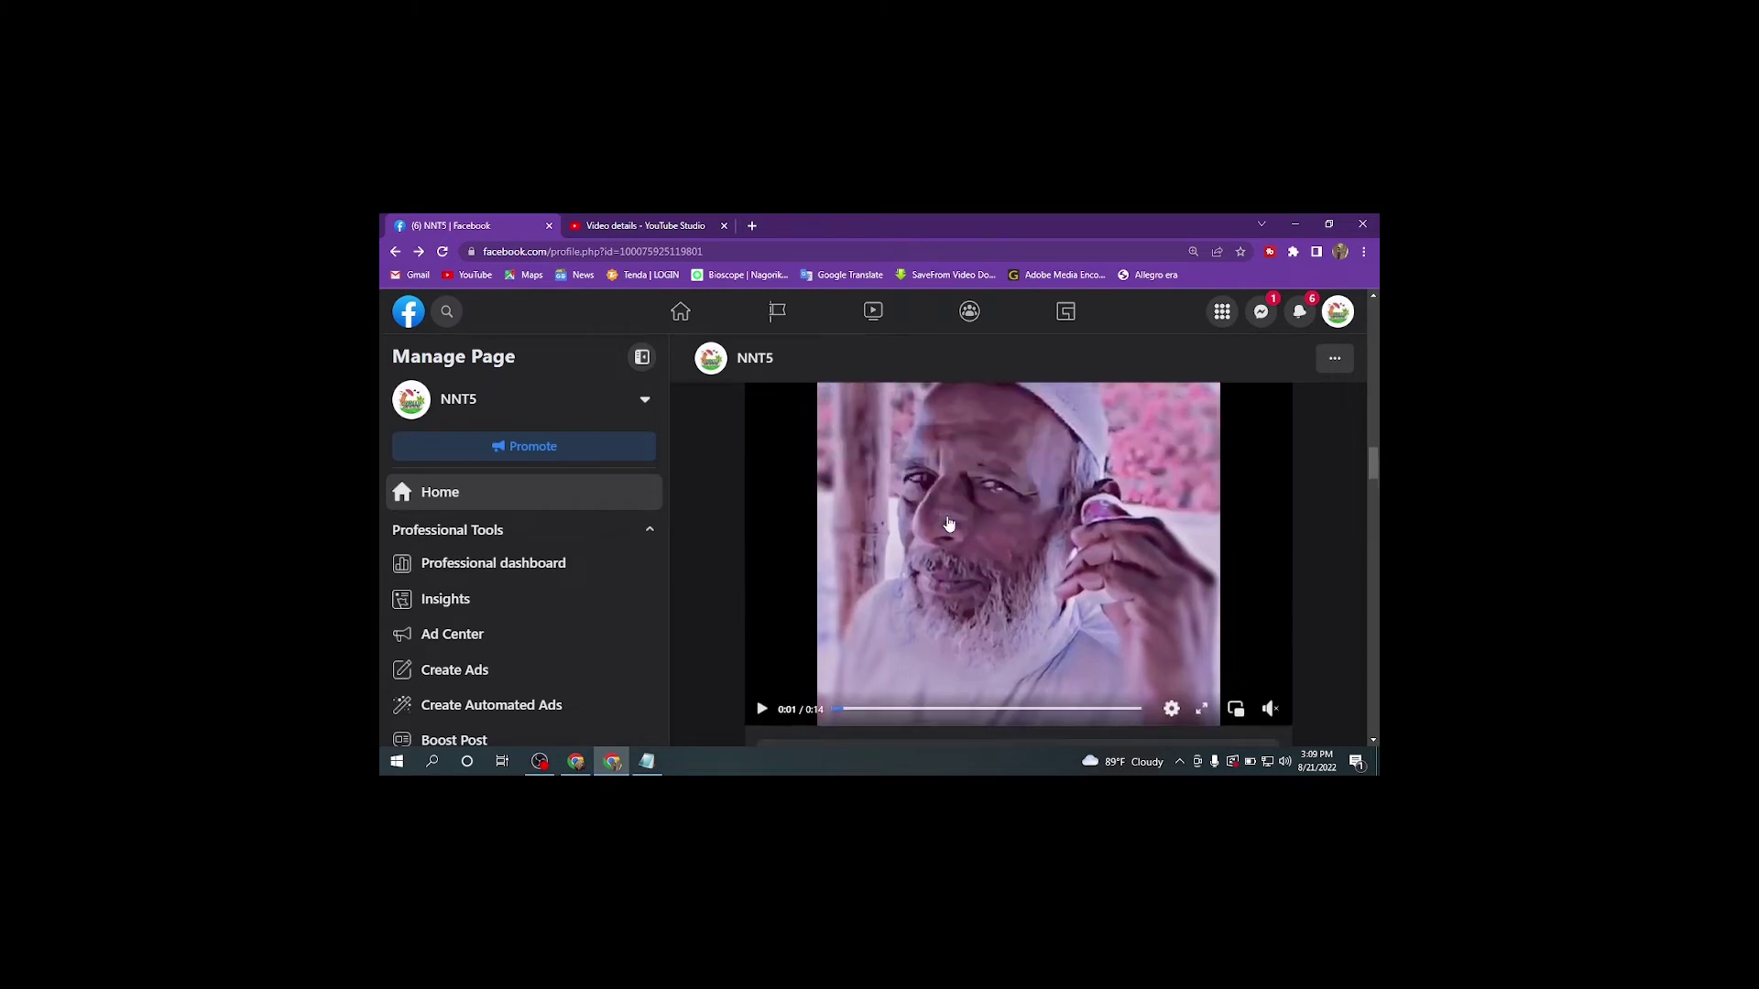
scroll(953, 517, down, 5)
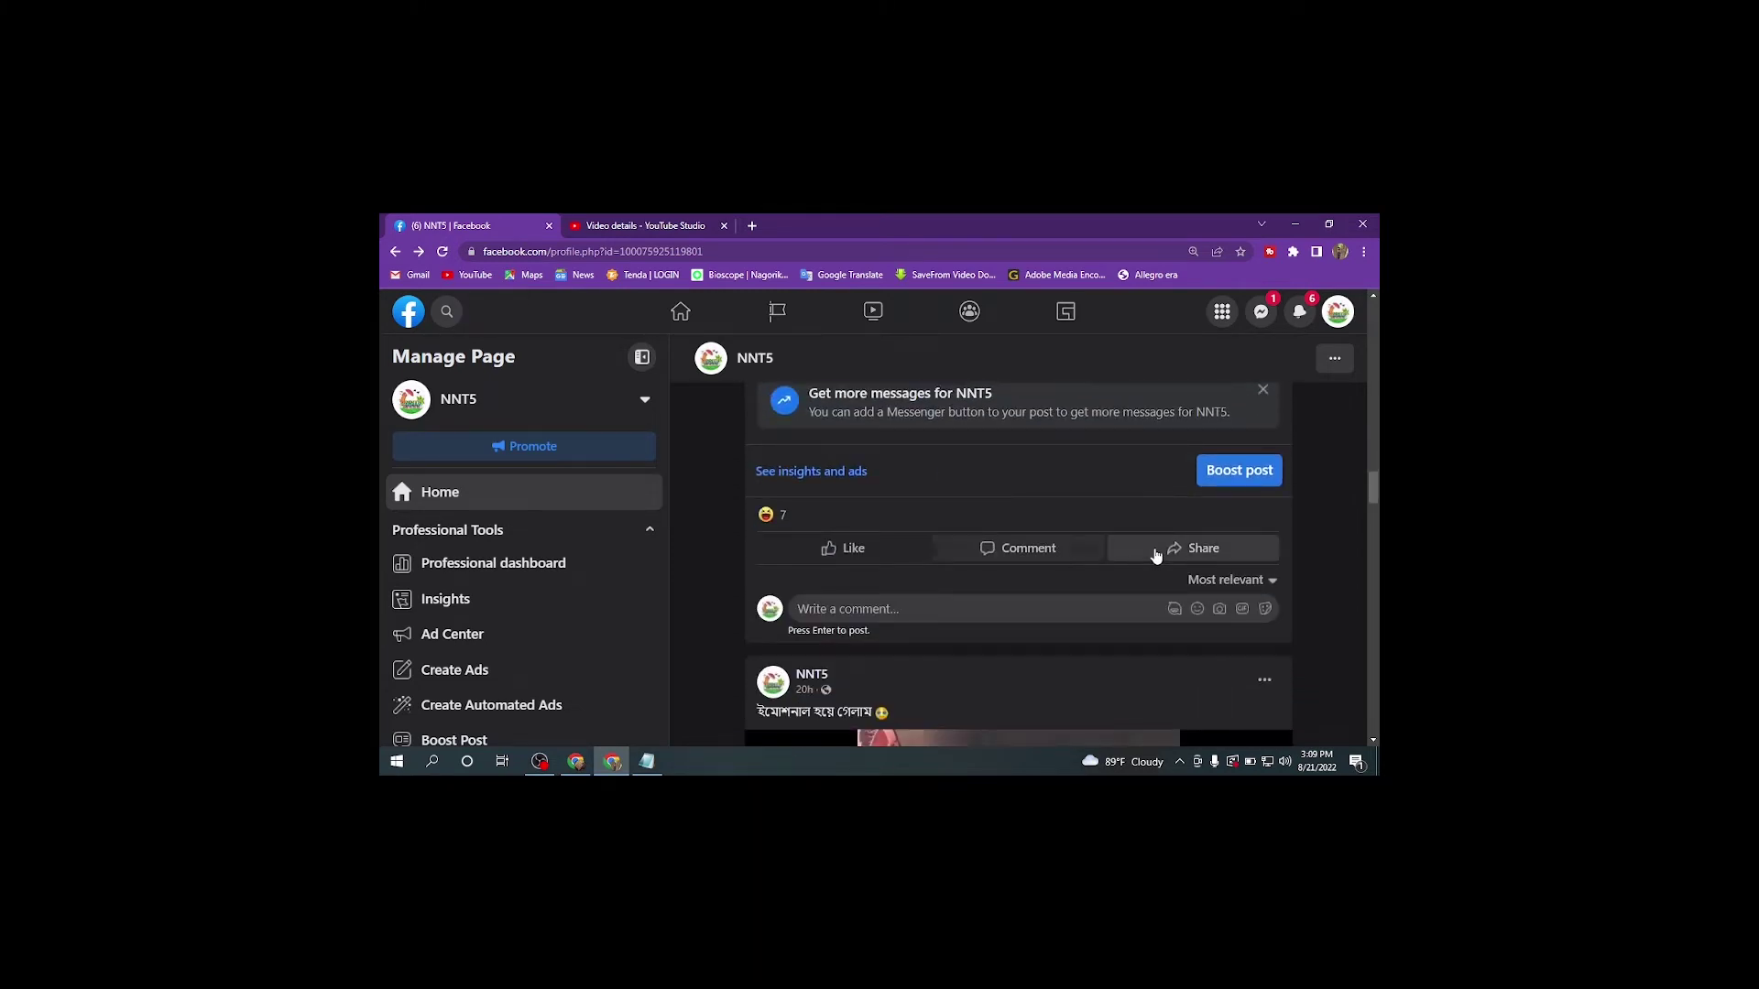
click(1186, 549)
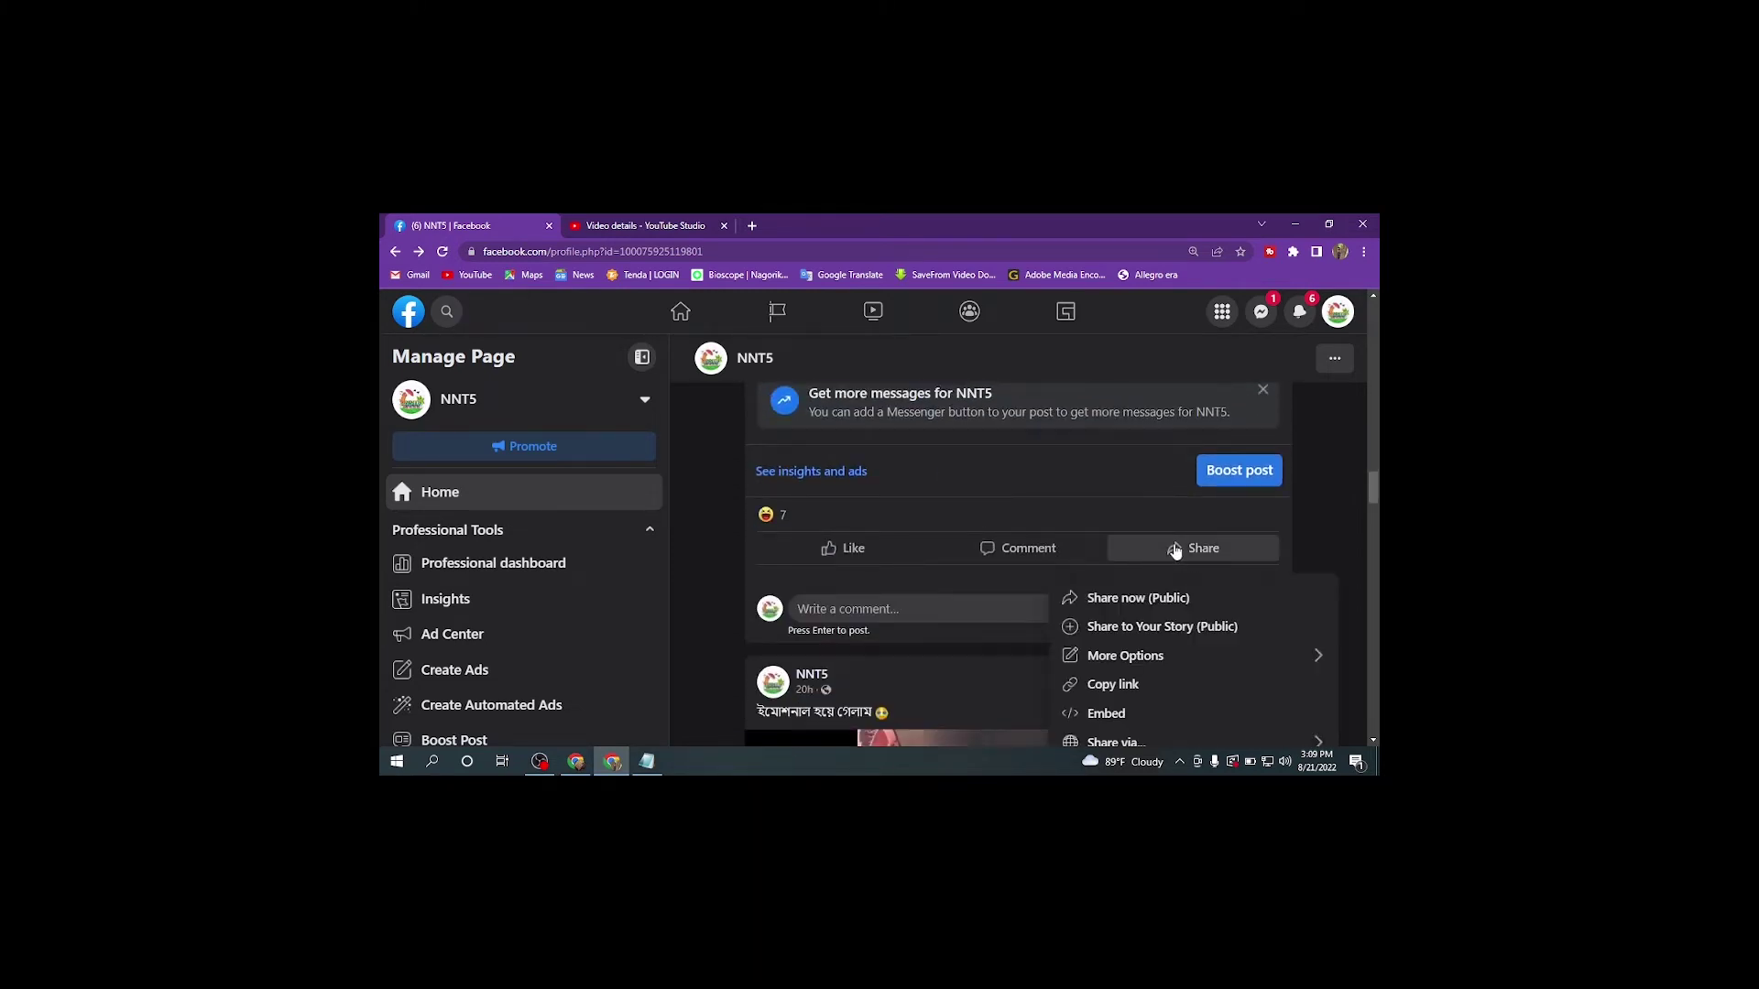
click(1120, 687)
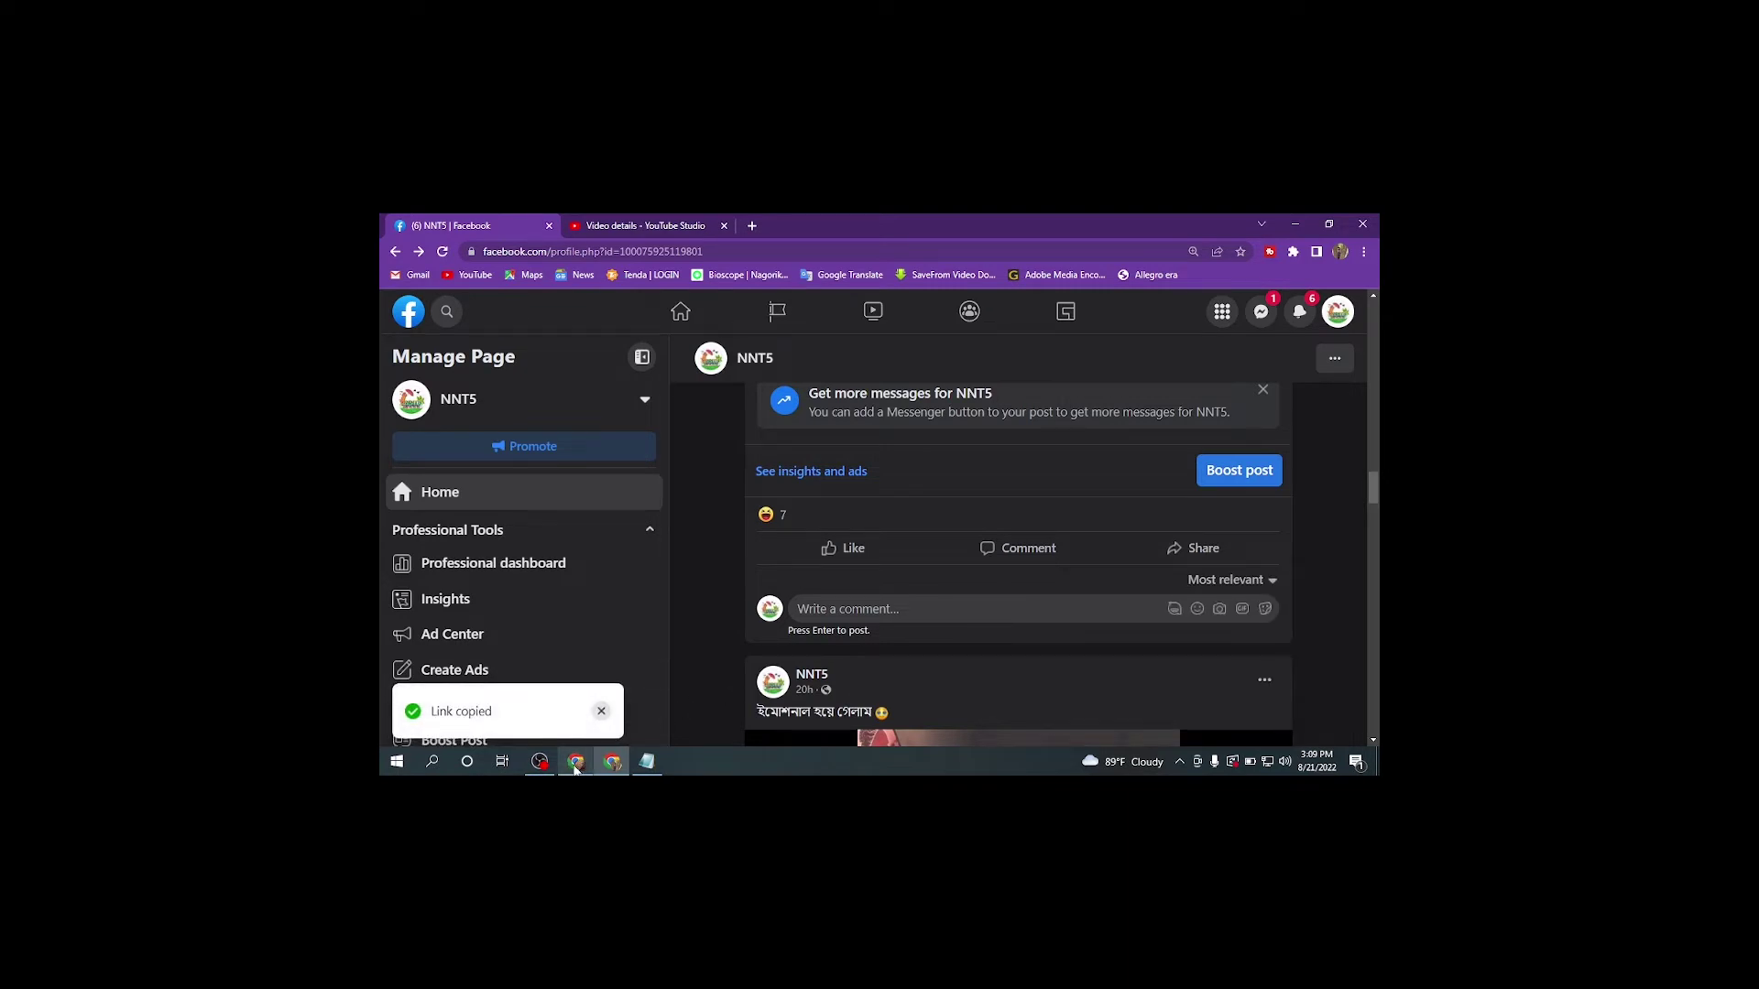
click(575, 764)
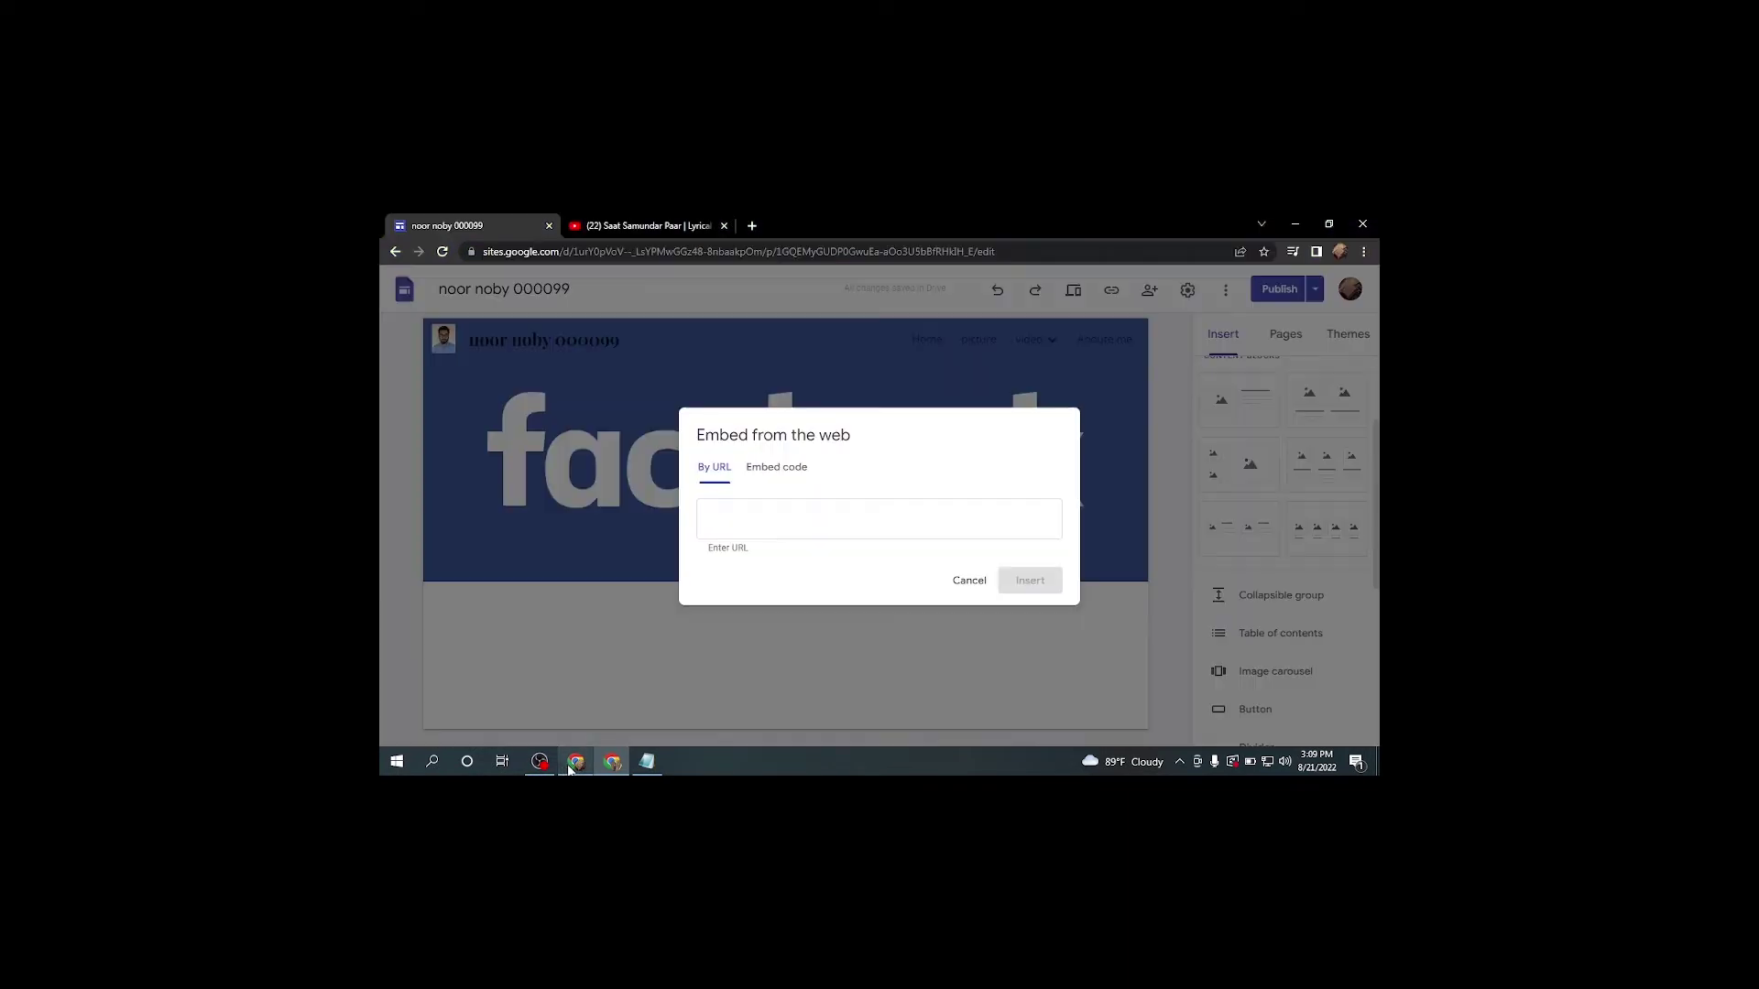
click(758, 511)
key(ctrl+v)
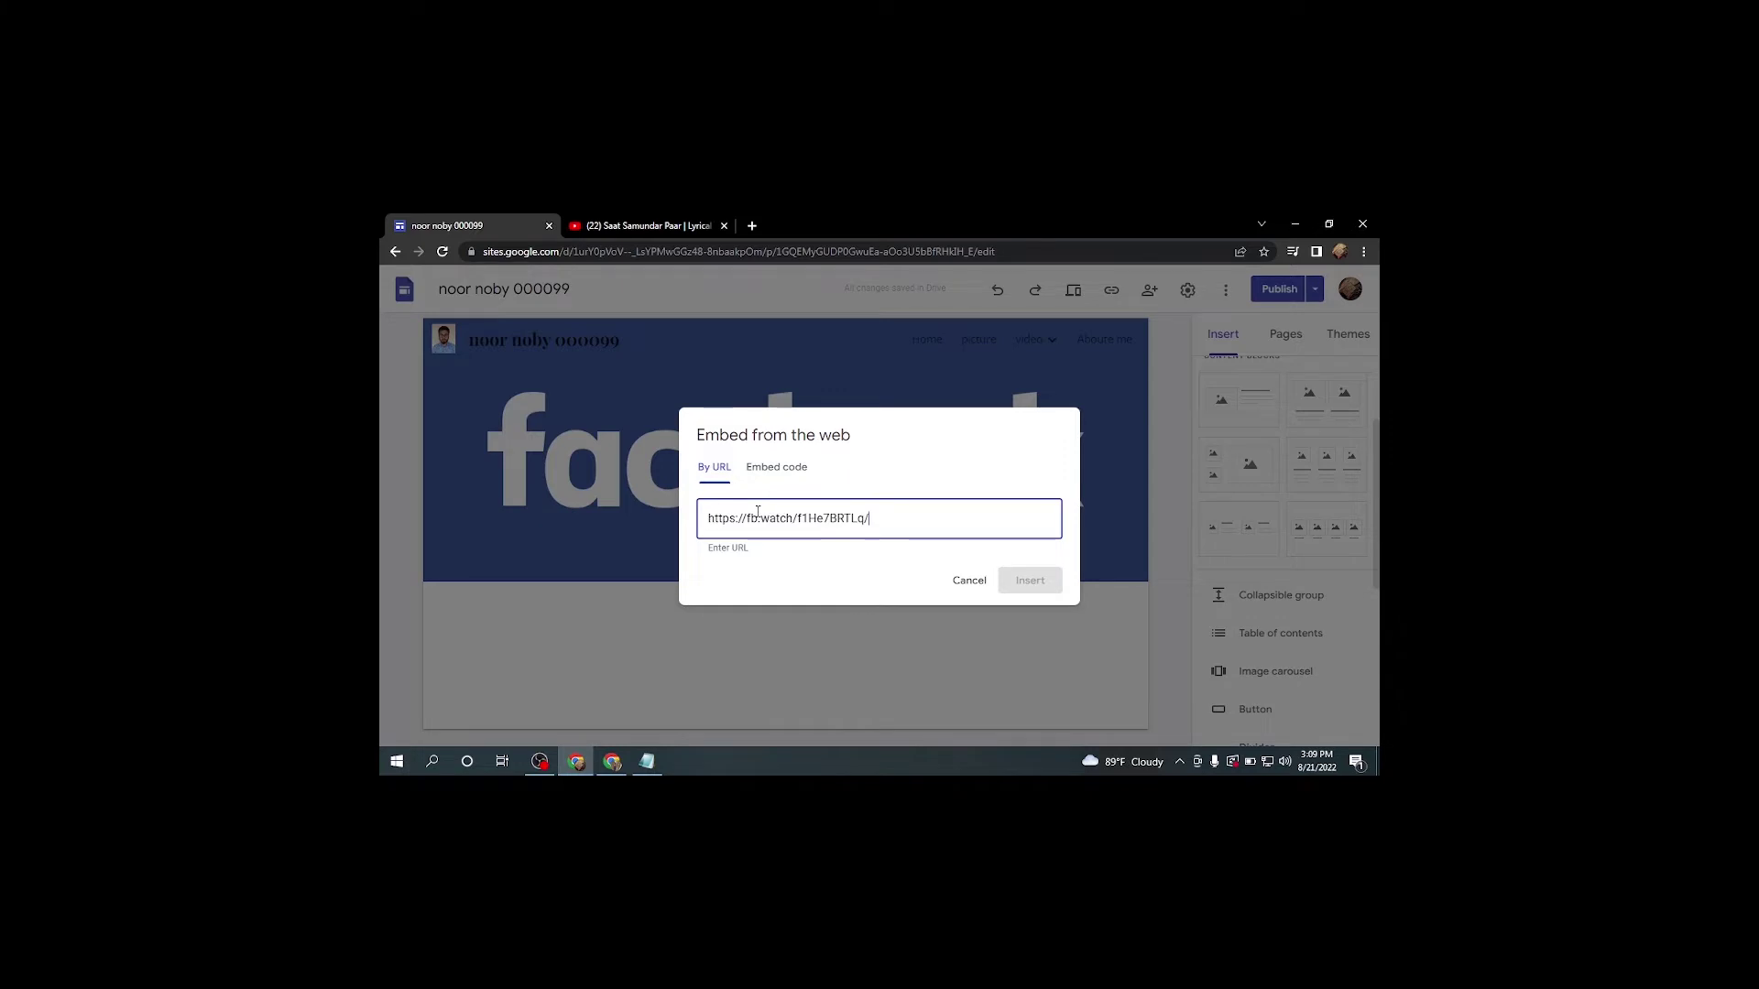
click(1026, 686)
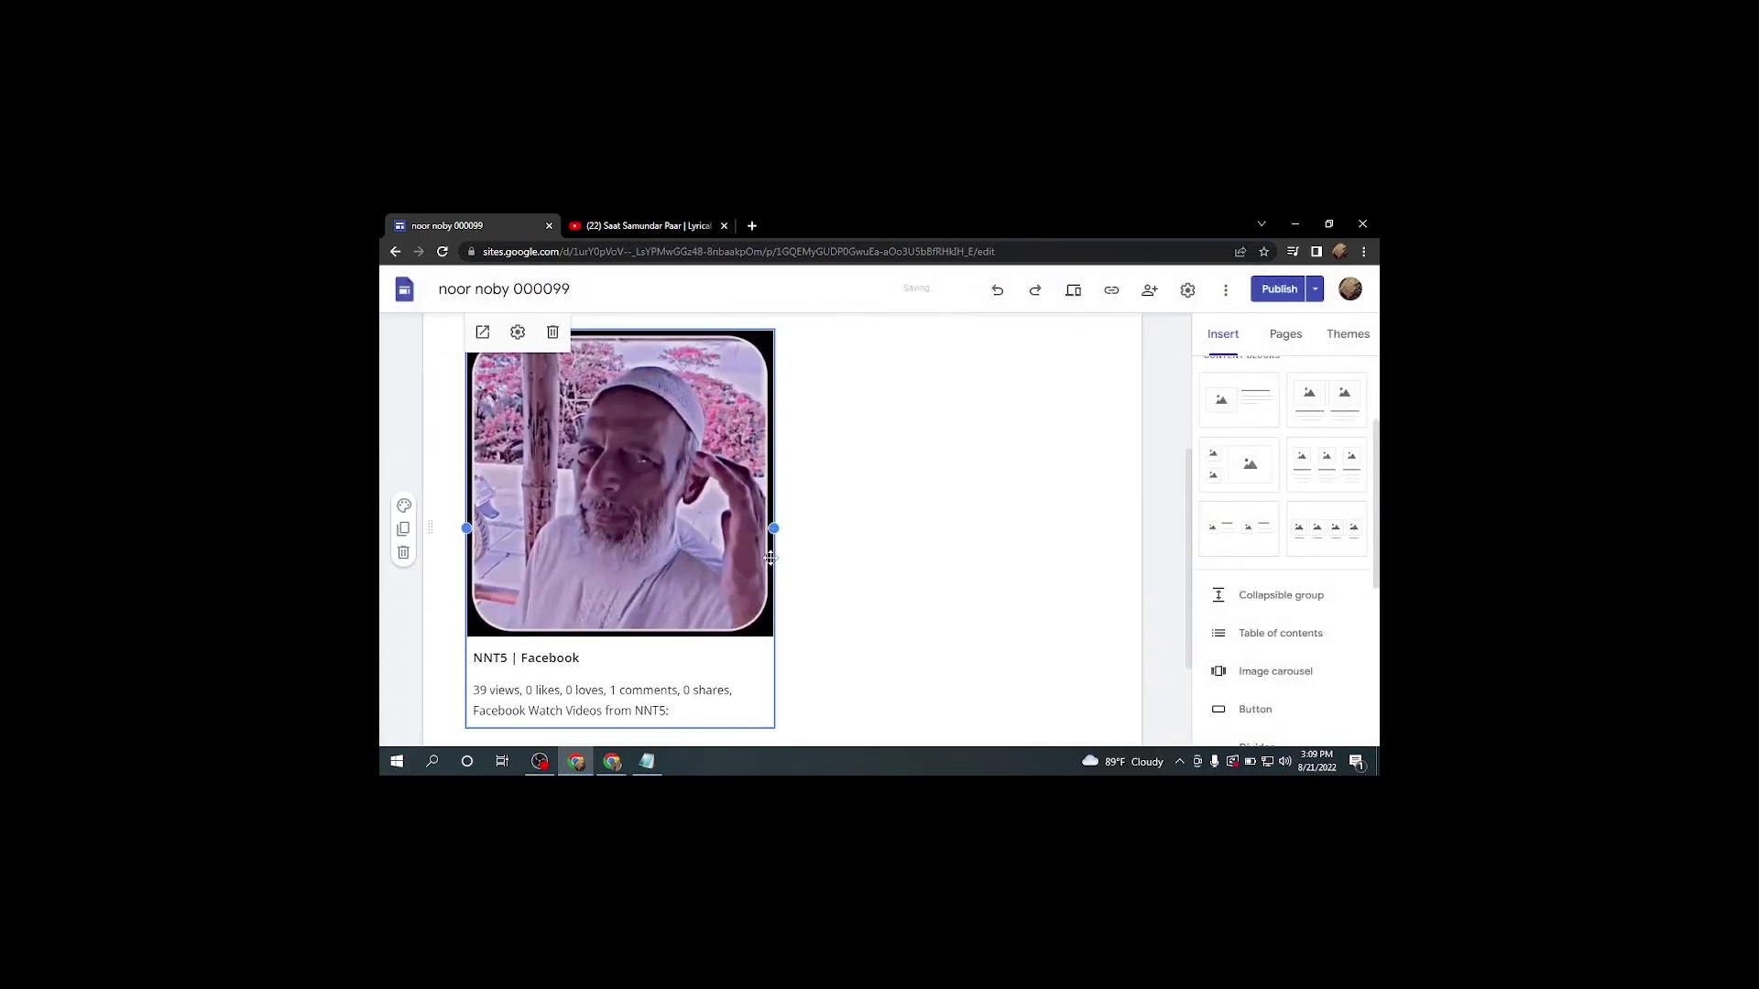
click(958, 507)
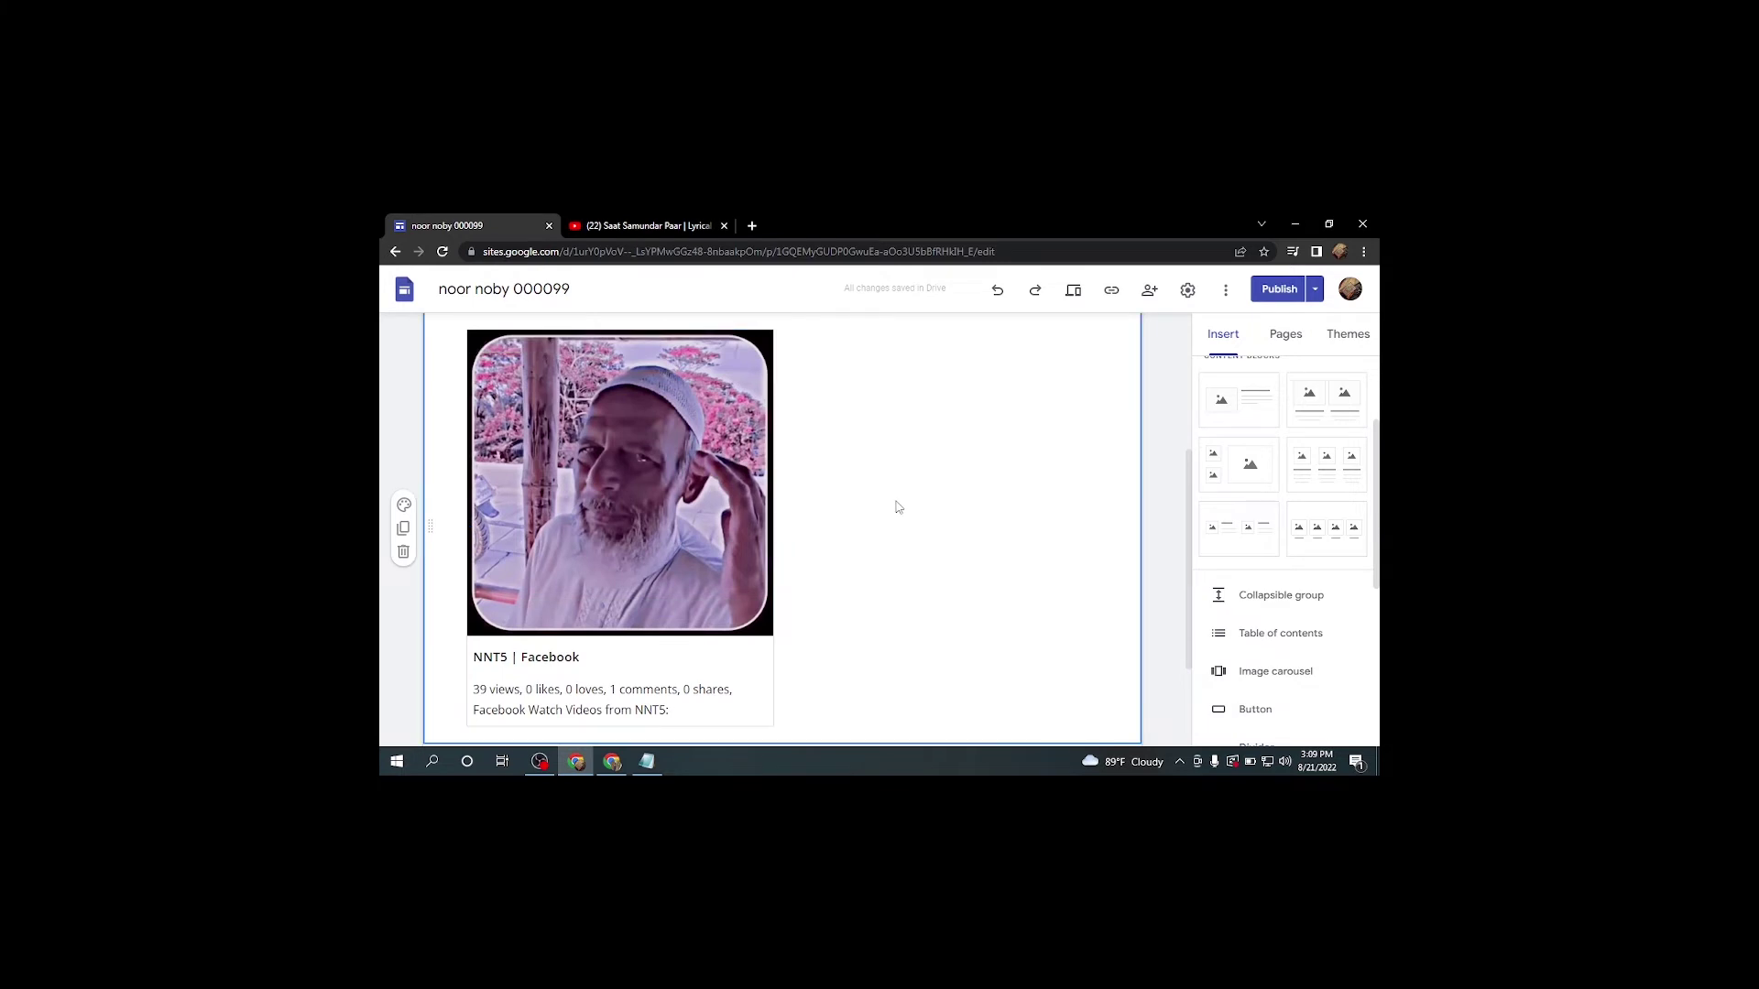
Start another web embed in the empty area below the first Facebook video.
scroll(897, 508, down, 2)
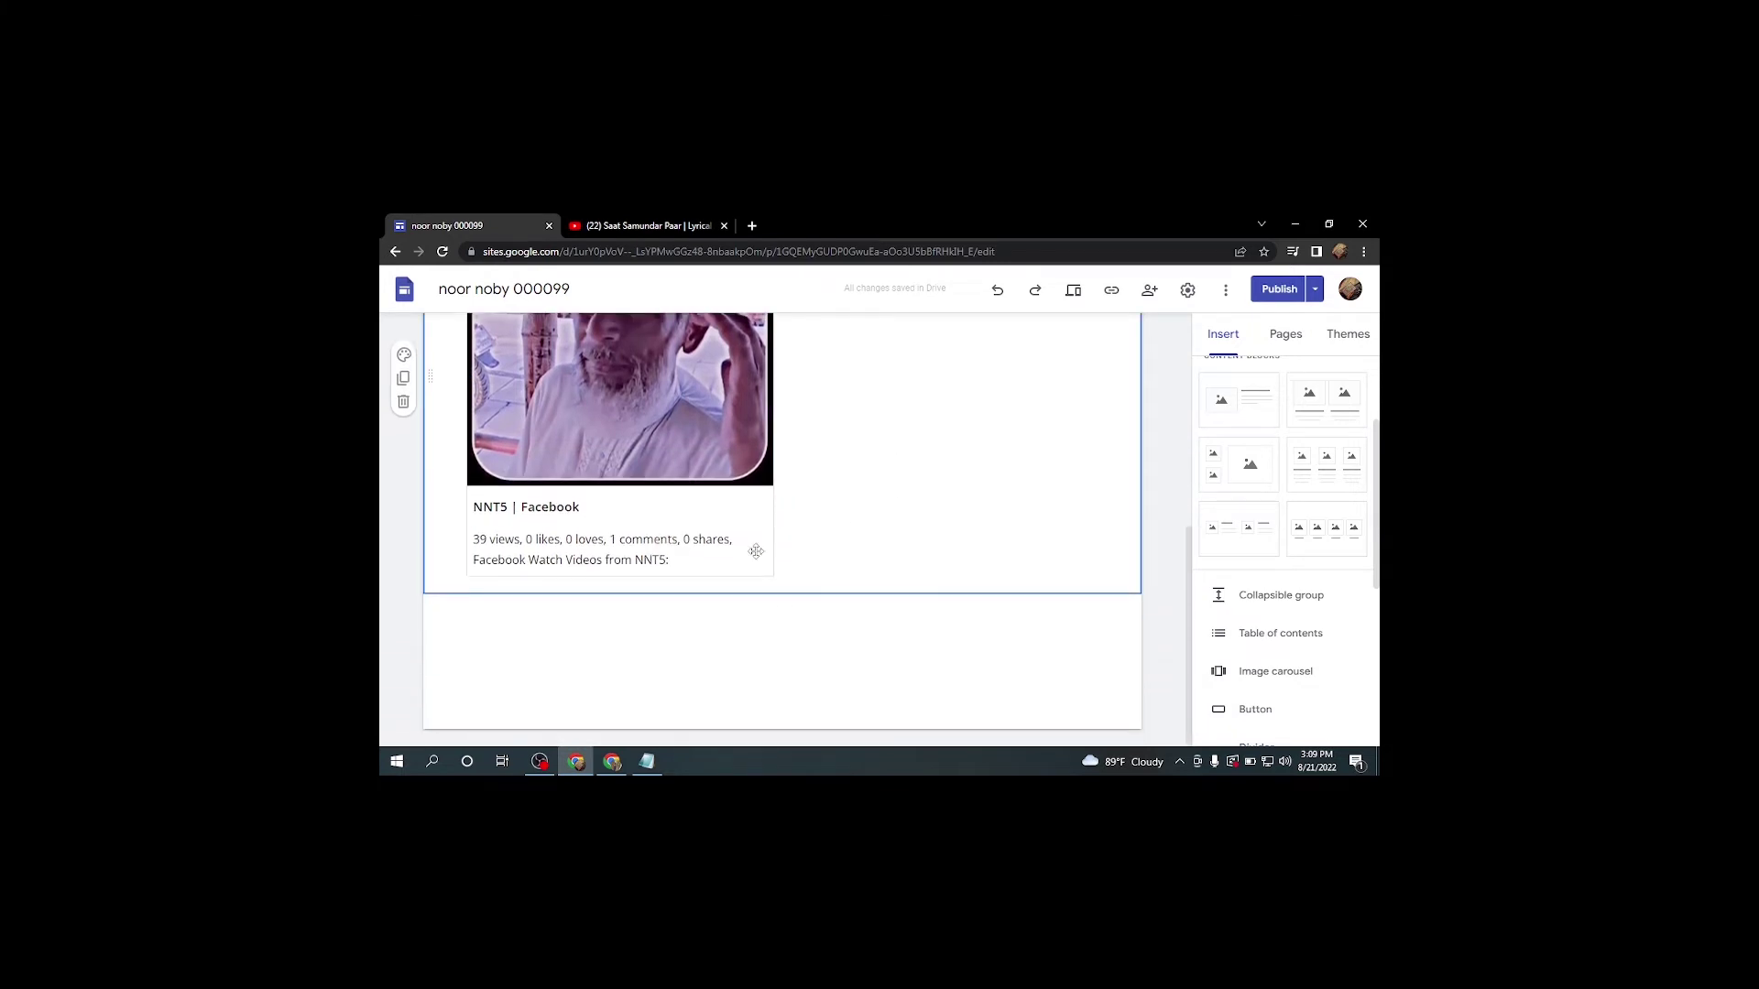
double_click(738, 661)
click(698, 661)
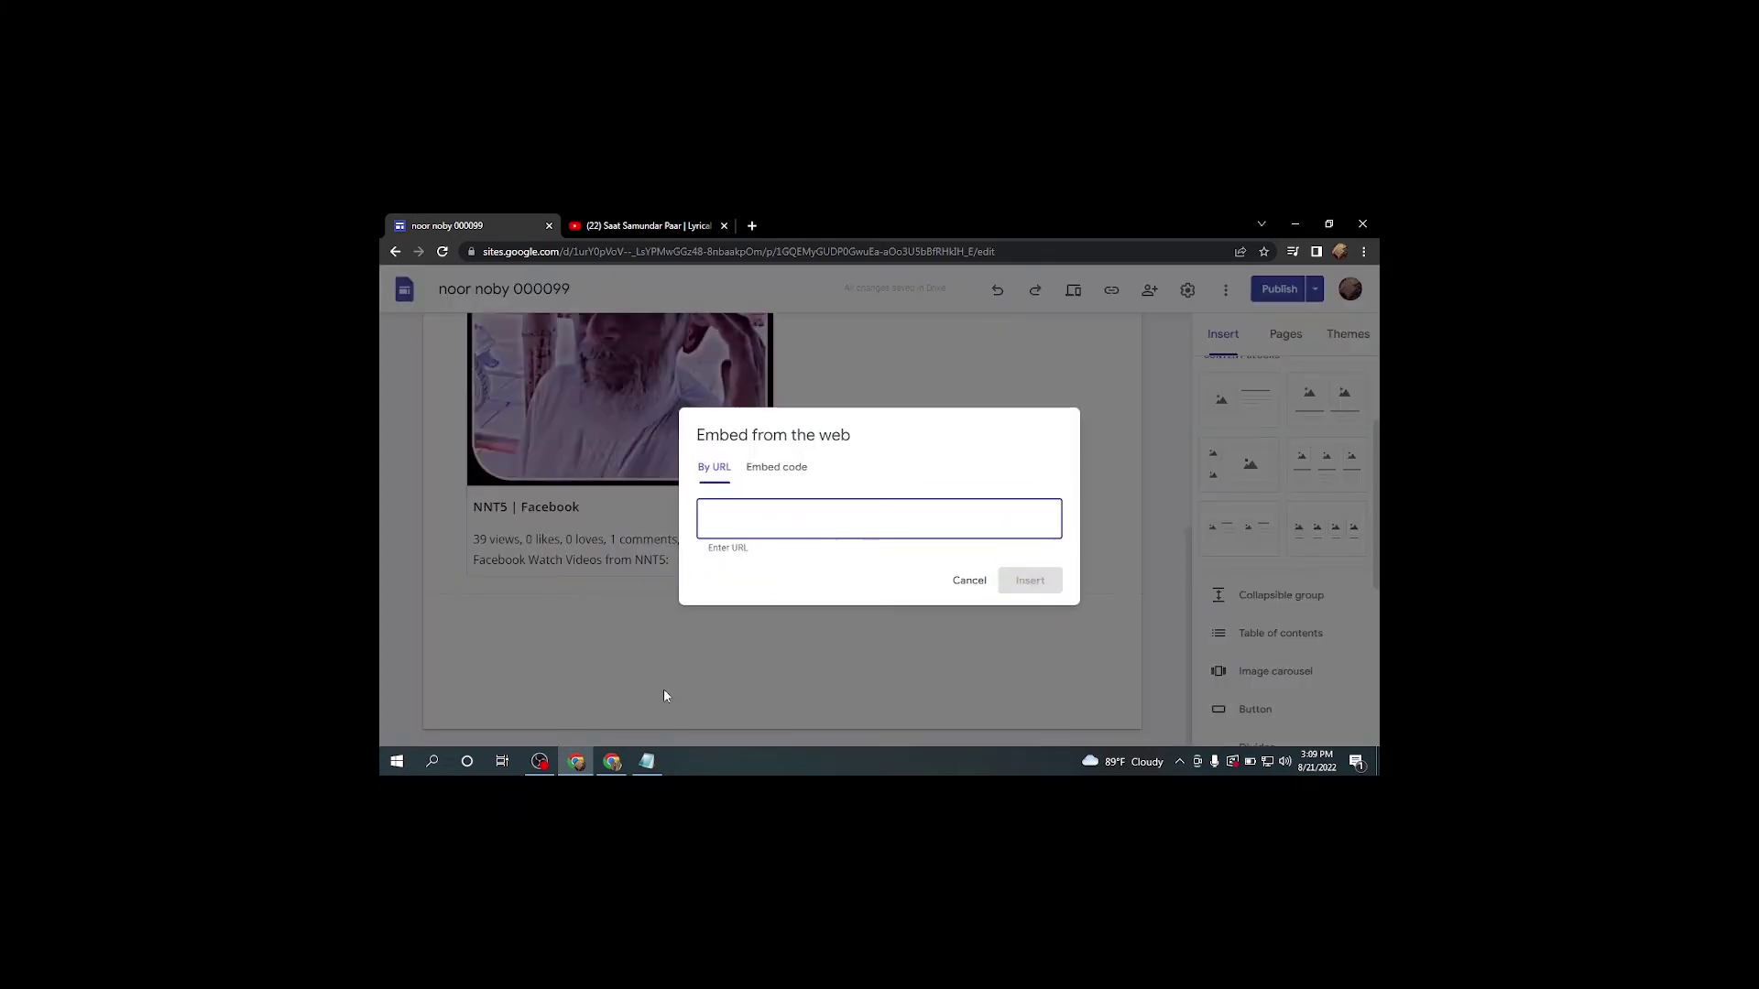
Switch to the NNT5 Facebook page and copy the share link of the next video post, "ইমোশনাল হয়ে গেলাম".
click(612, 762)
scroll(953, 487, down, 3)
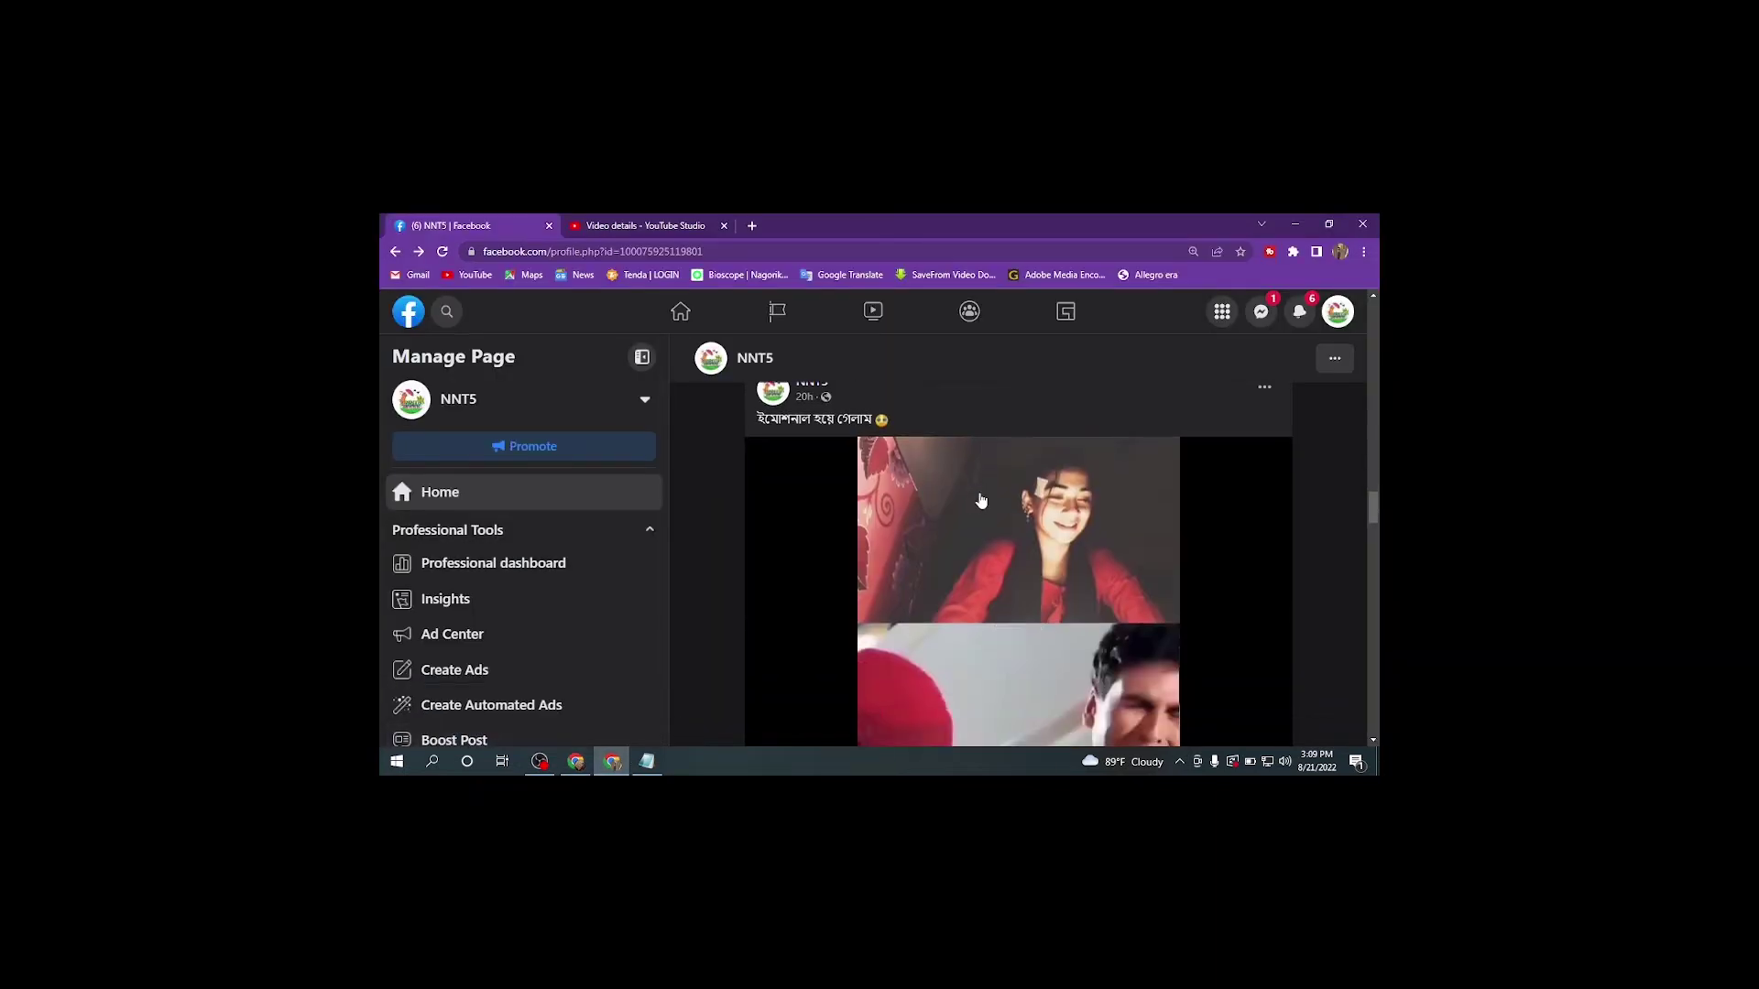
scroll(980, 500, down, 3)
scroll(989, 499, up, 2)
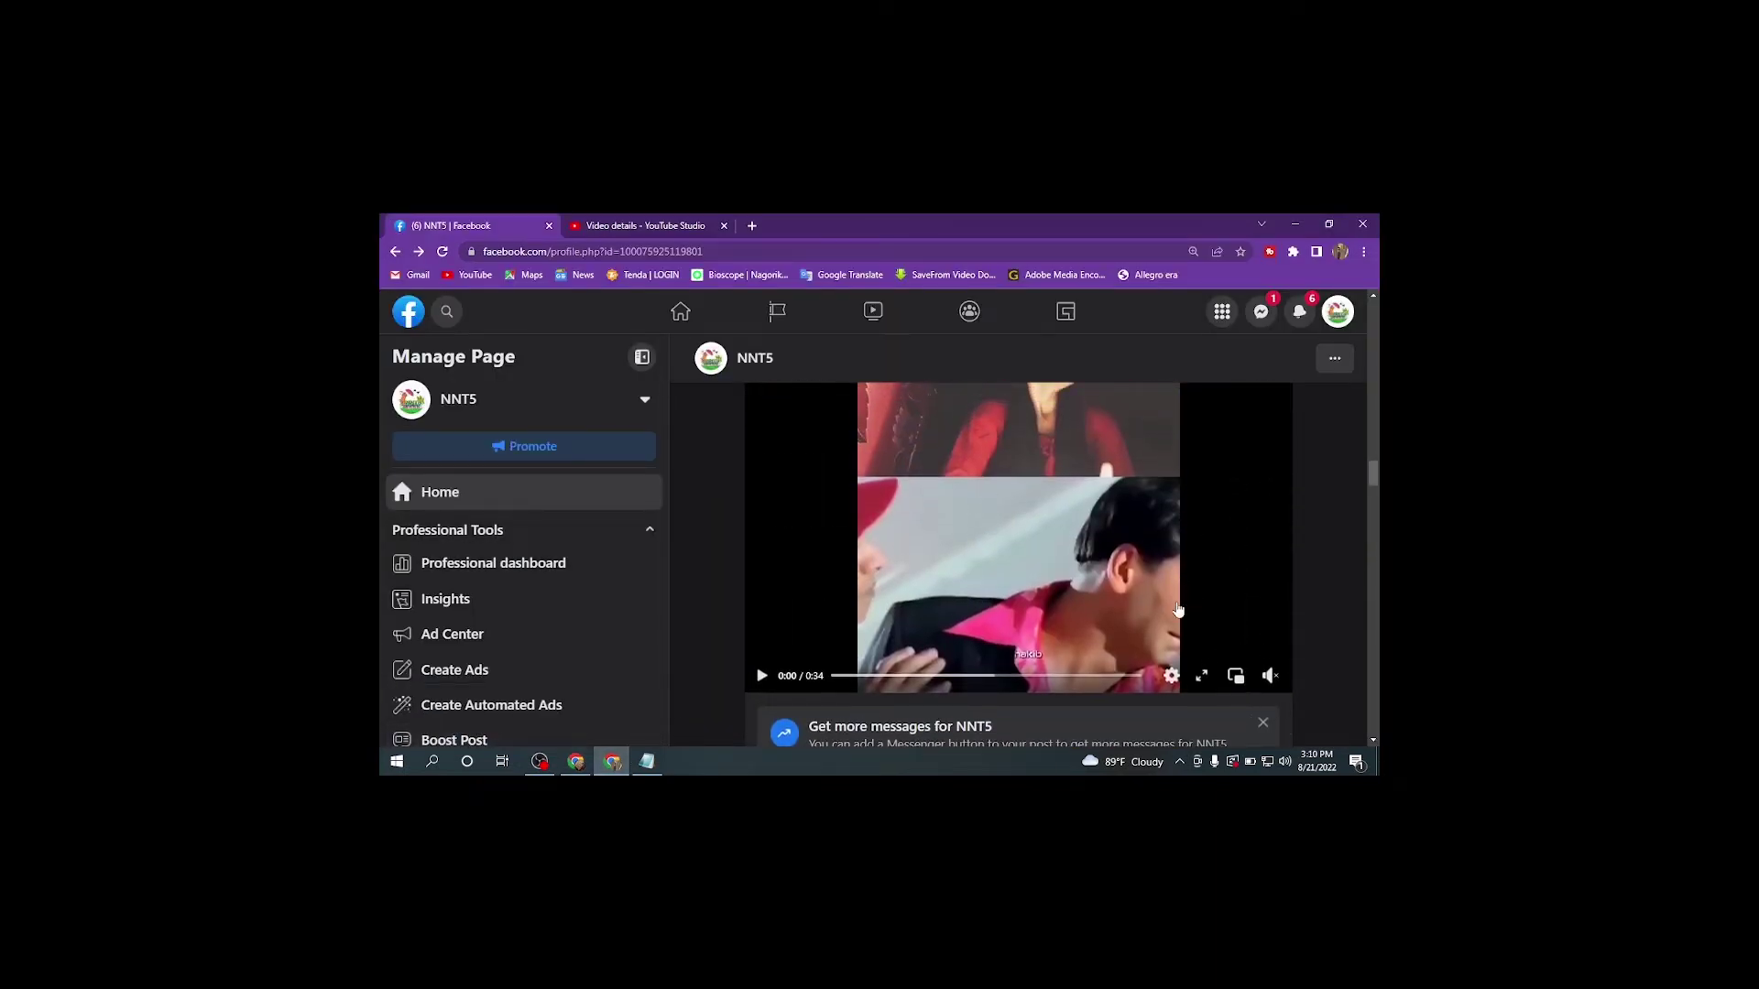
scroll(1191, 614, down, 3)
scroll(1099, 632, down, 3)
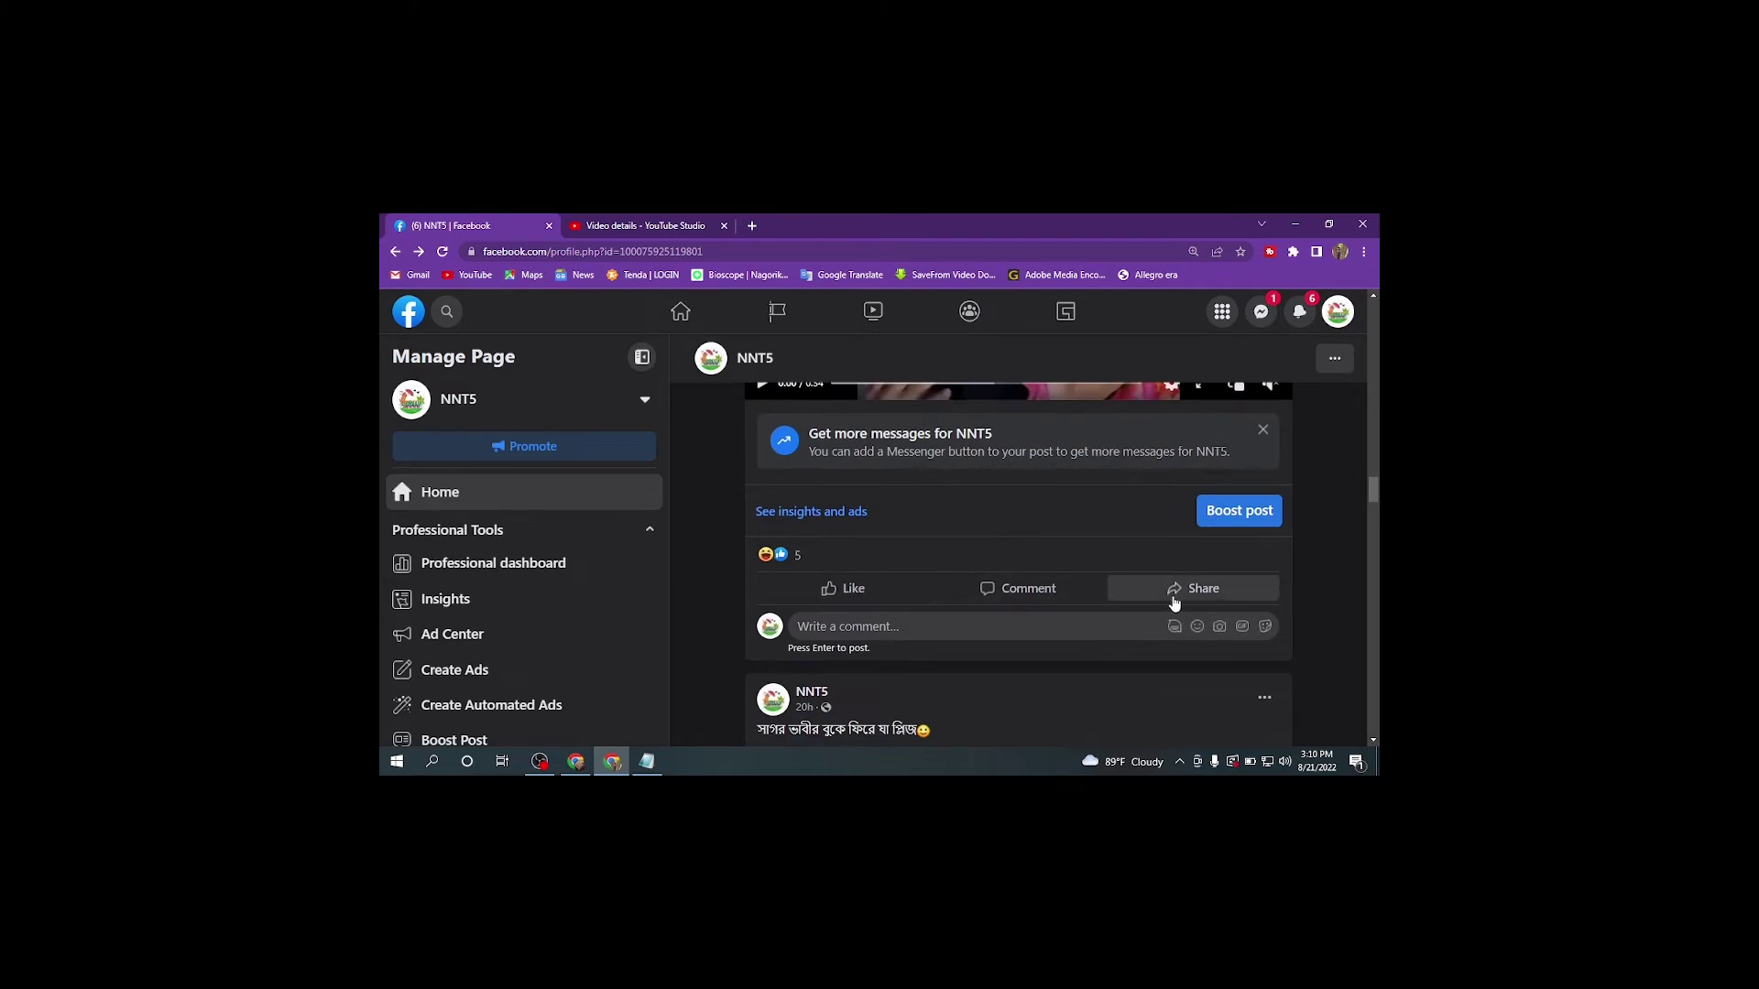
click(1191, 588)
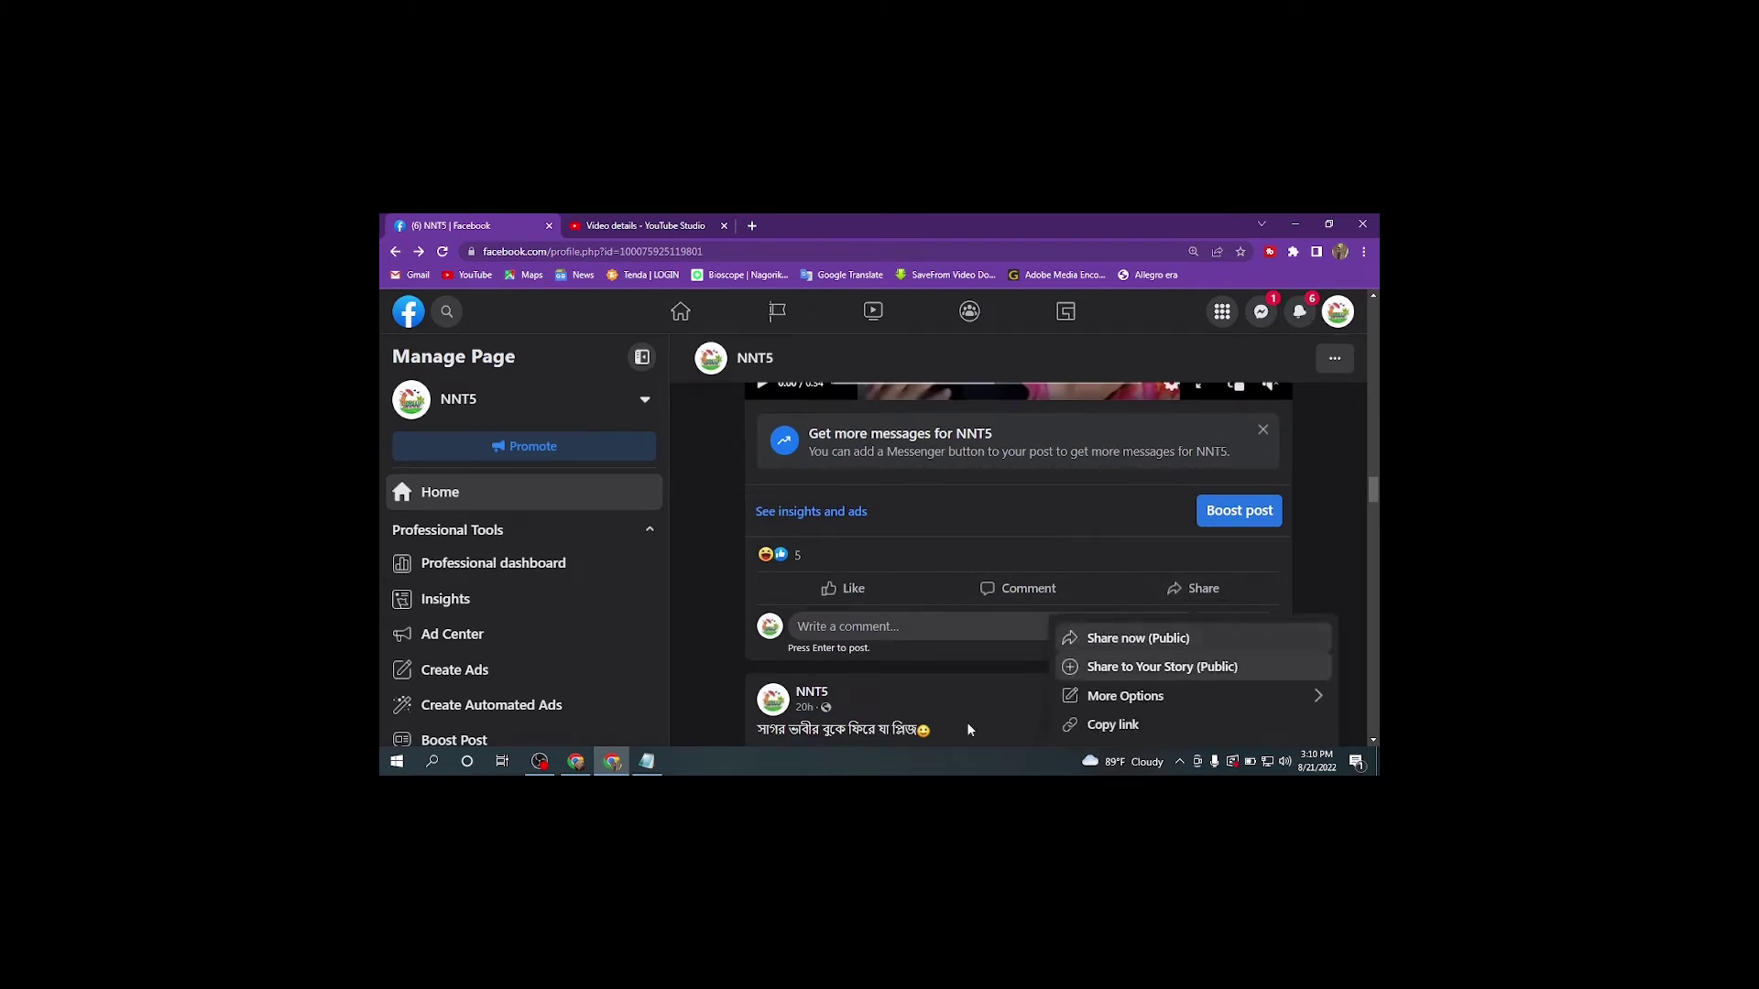
click(1113, 723)
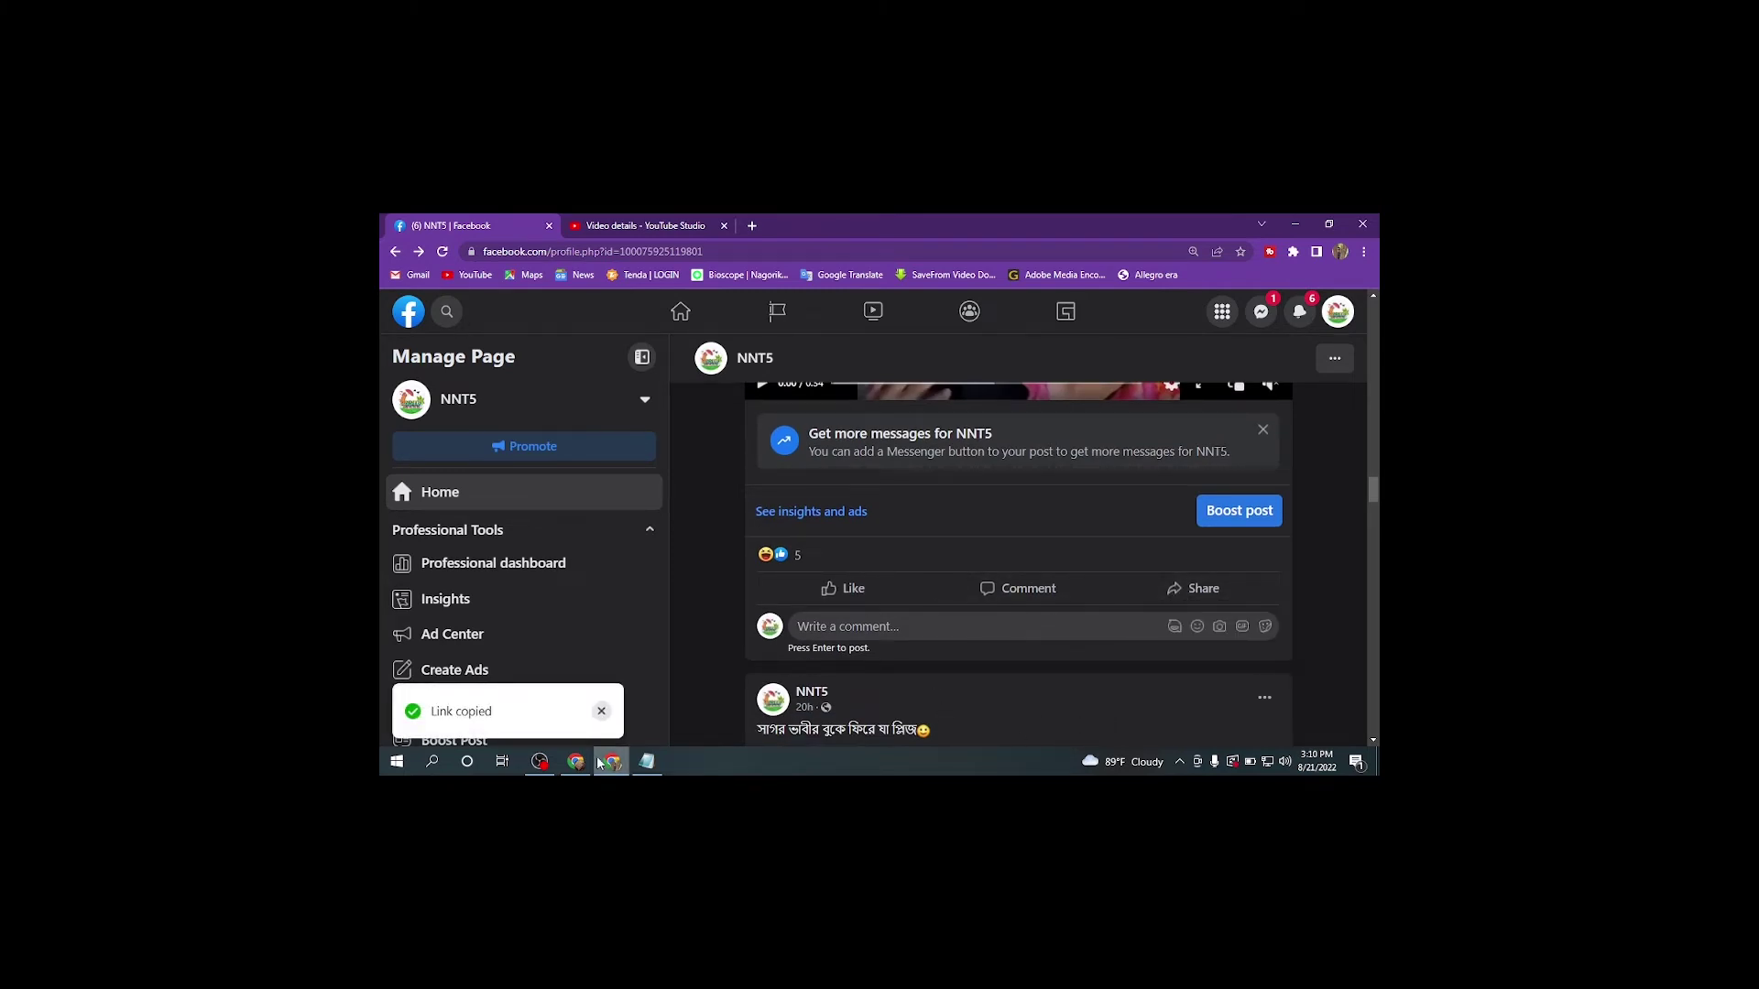
Return to Google Sites and embed the "ইমোশনাল হয়ে গেলাম" video from the copied fb.watch link.
click(575, 761)
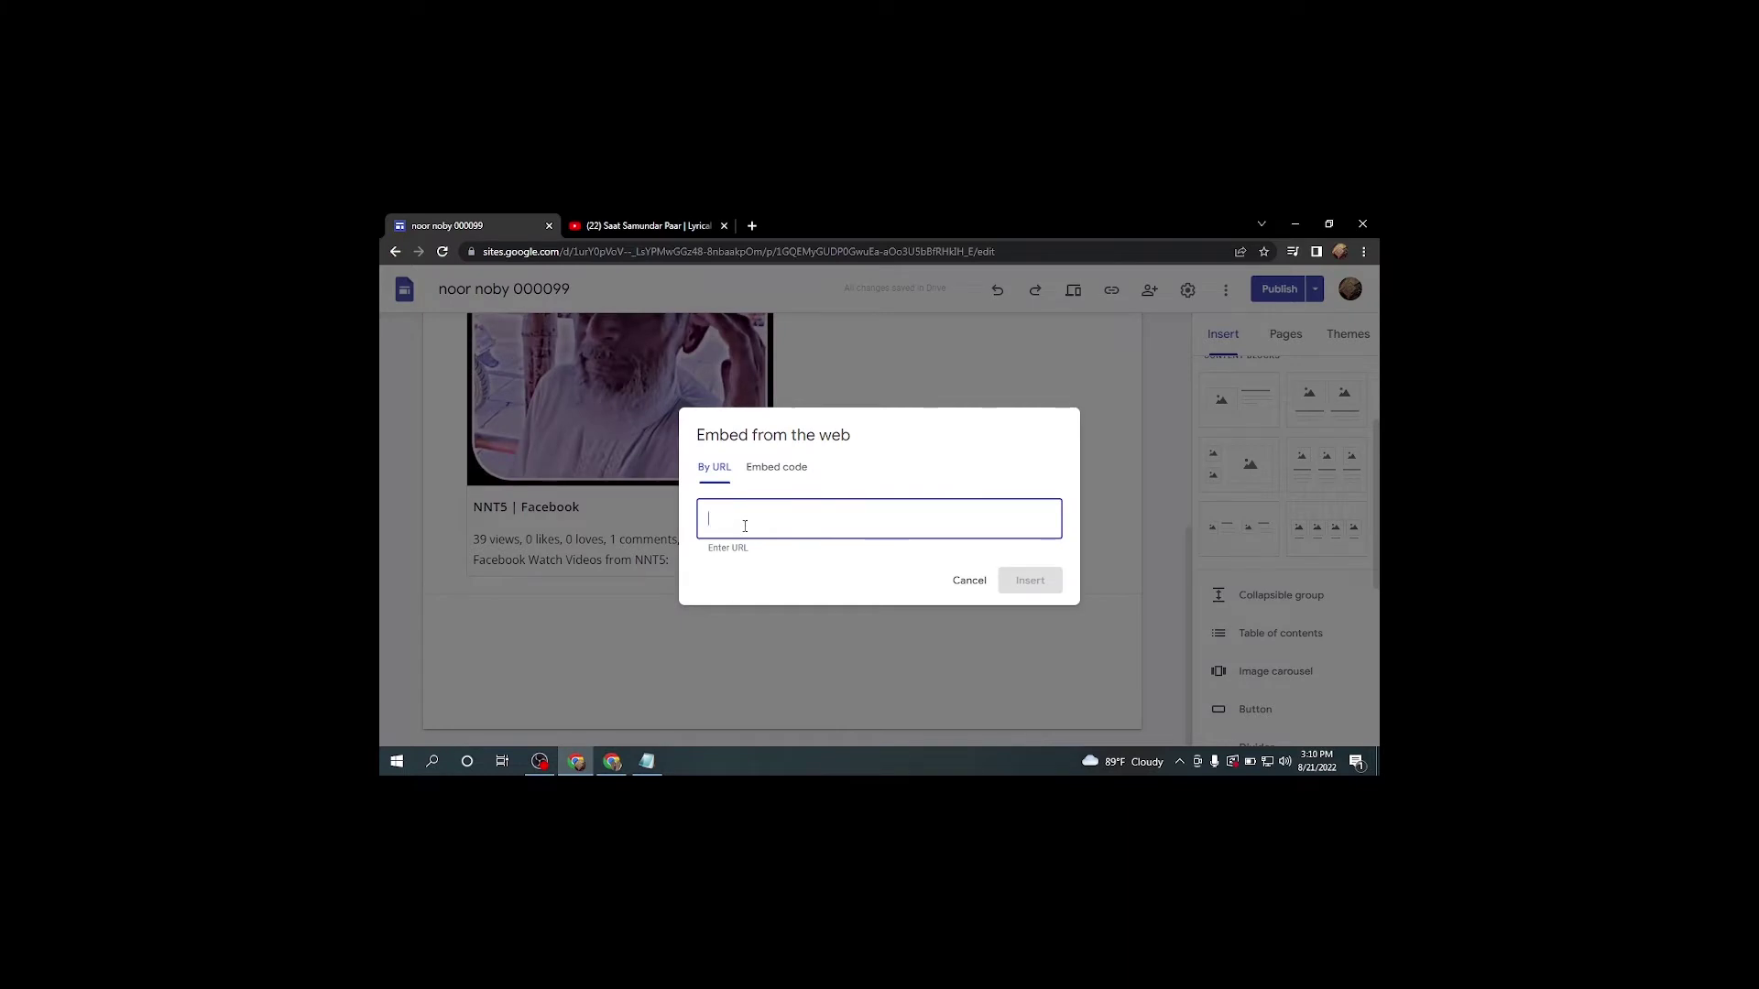
key(ctrl+v)
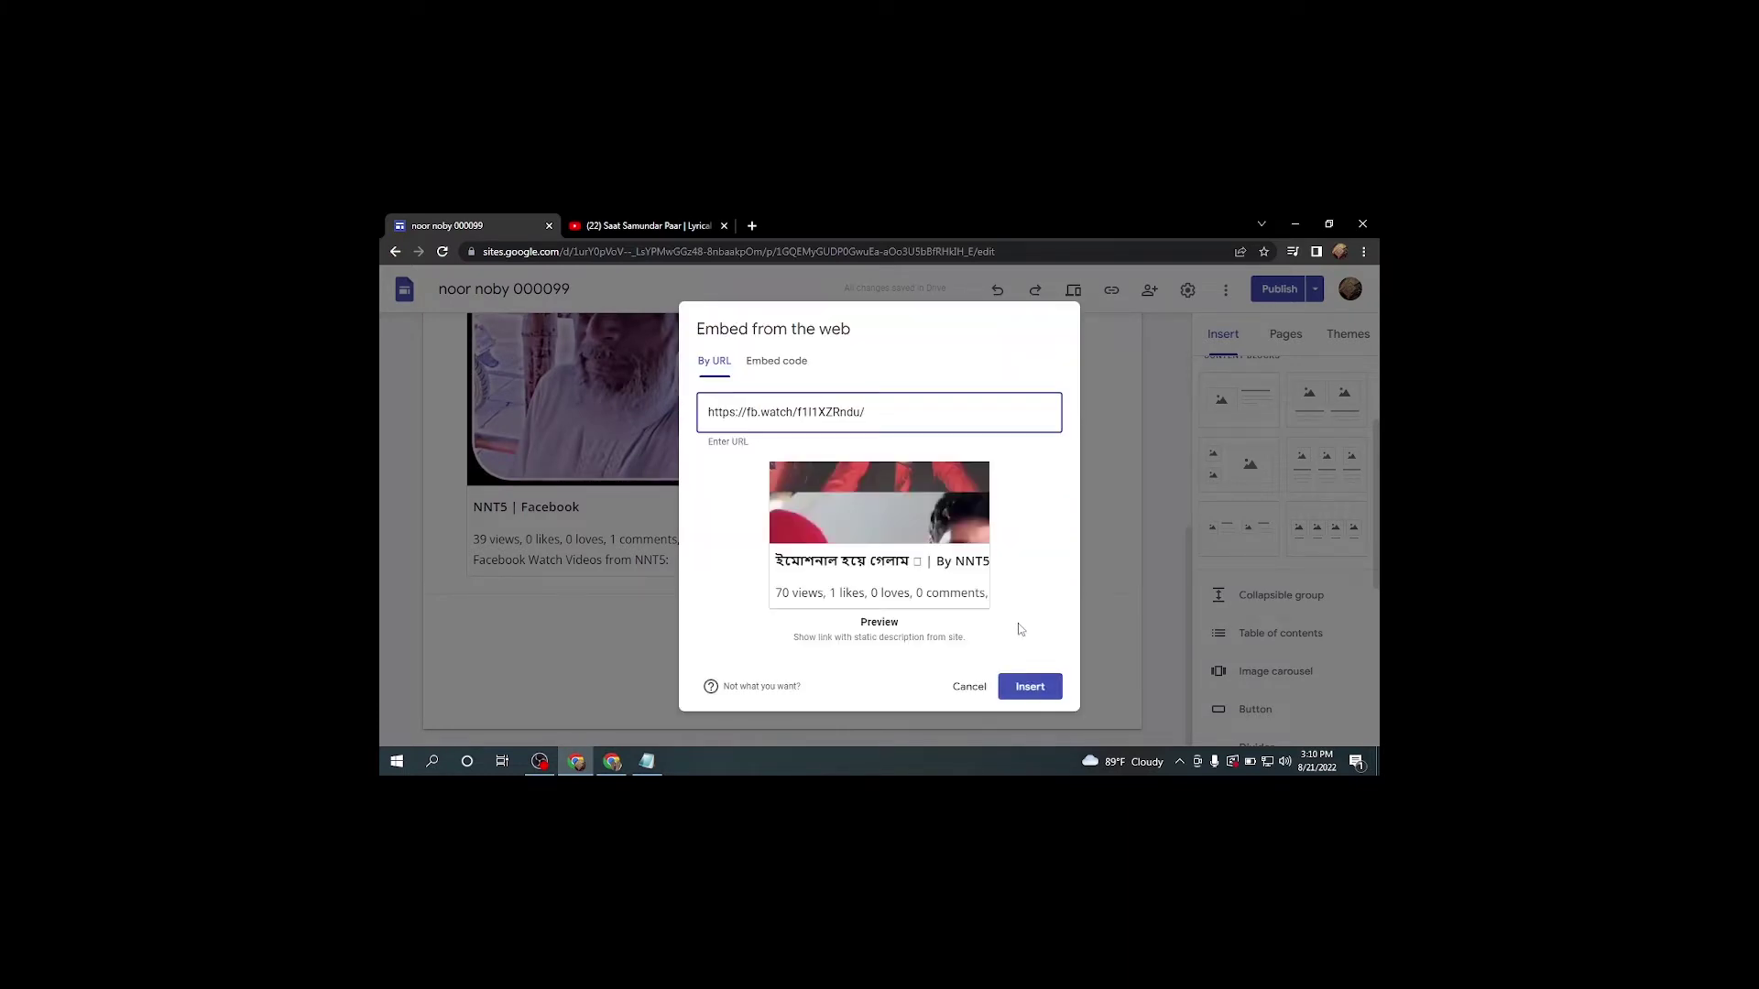
click(1029, 687)
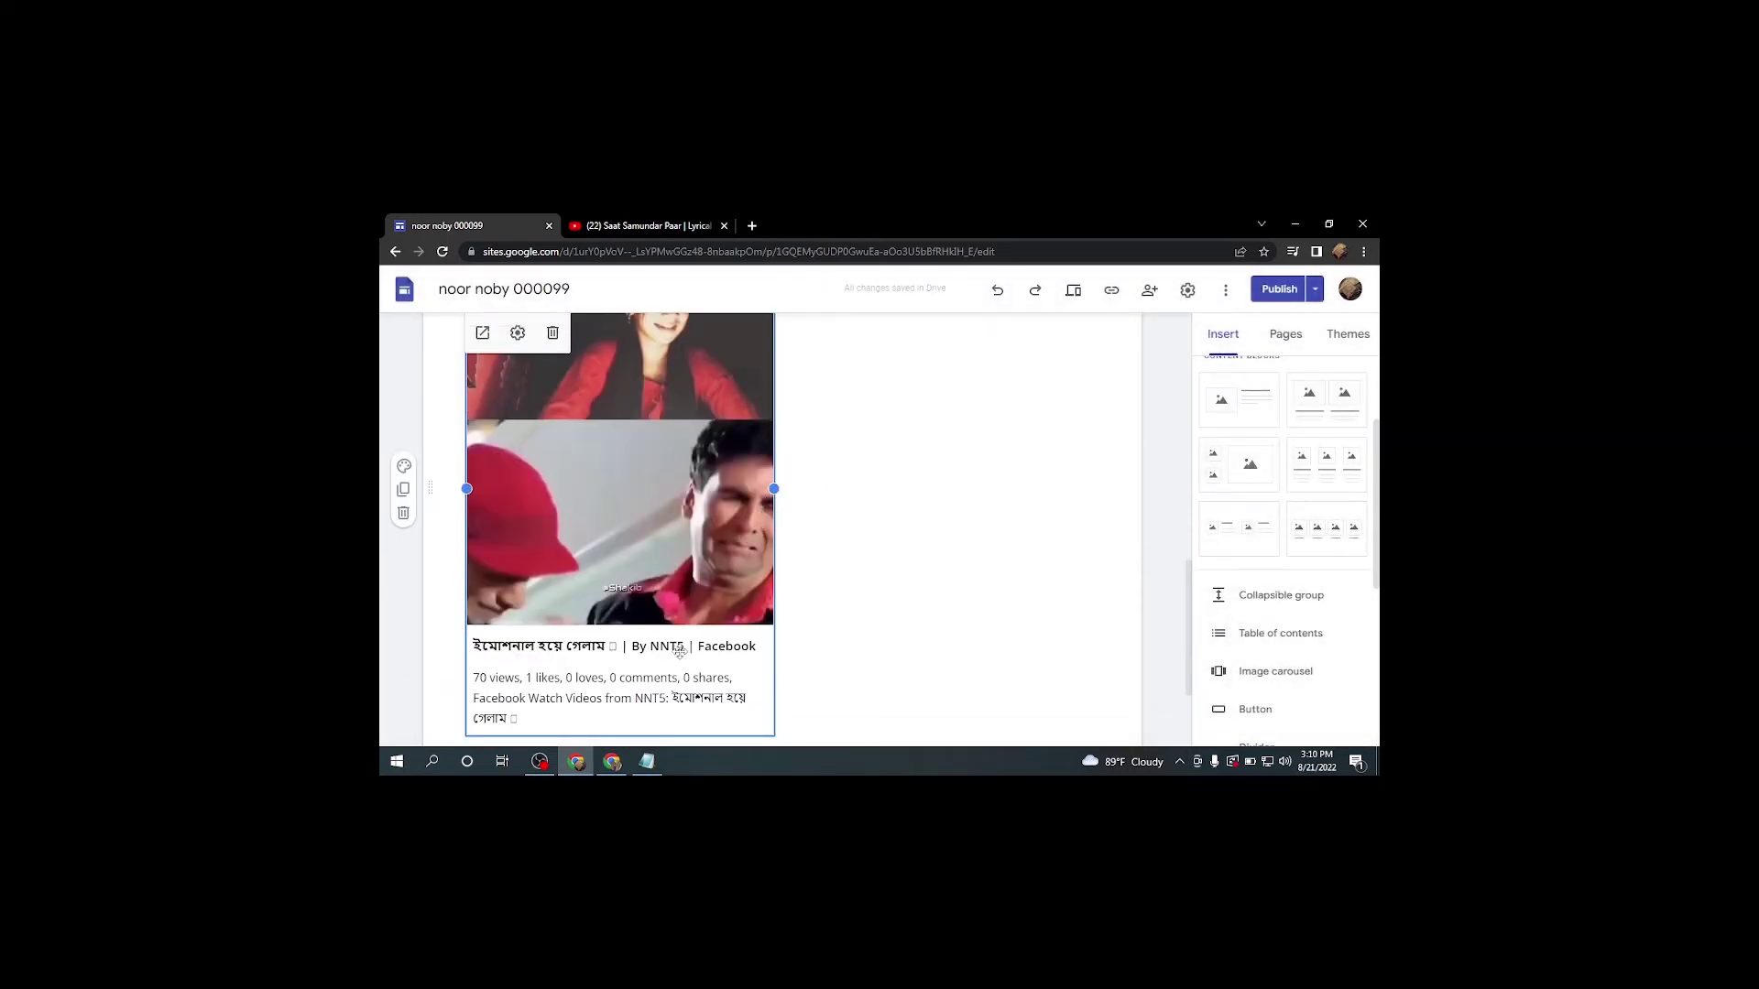
Move the second Facebook video into the empty space beside the first one, below the facebook header.
scroll(785, 487, up, 3)
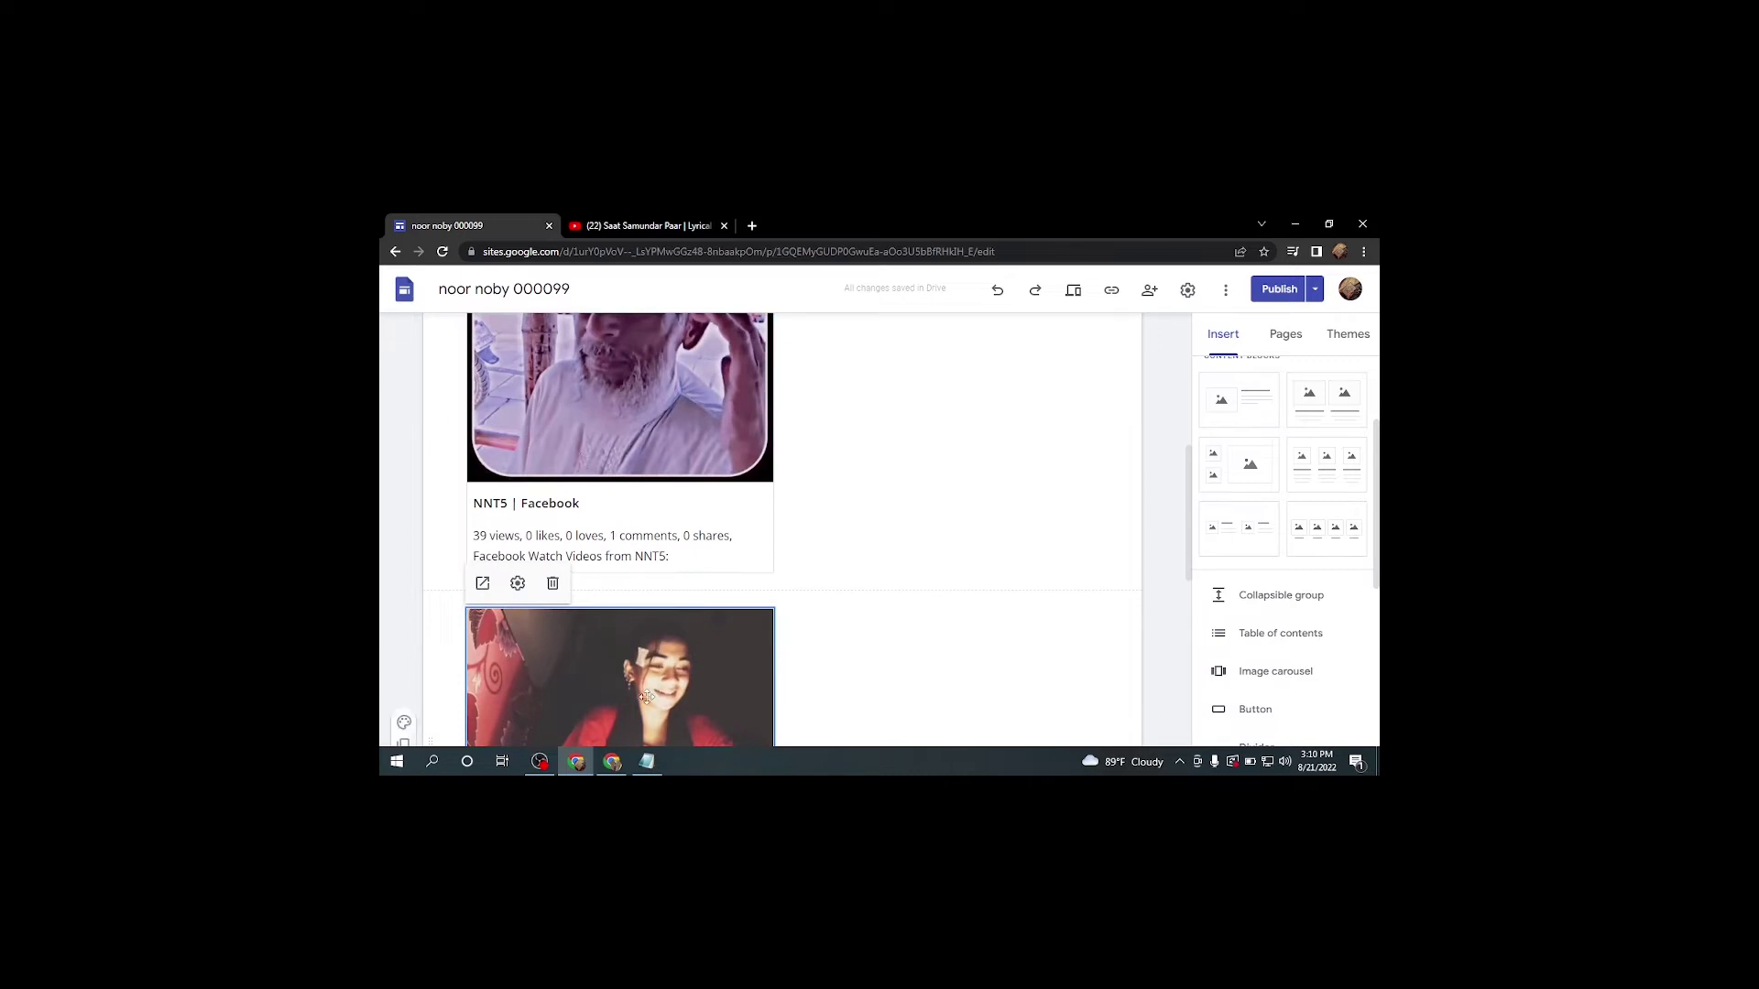
drag(589, 715, 877, 591)
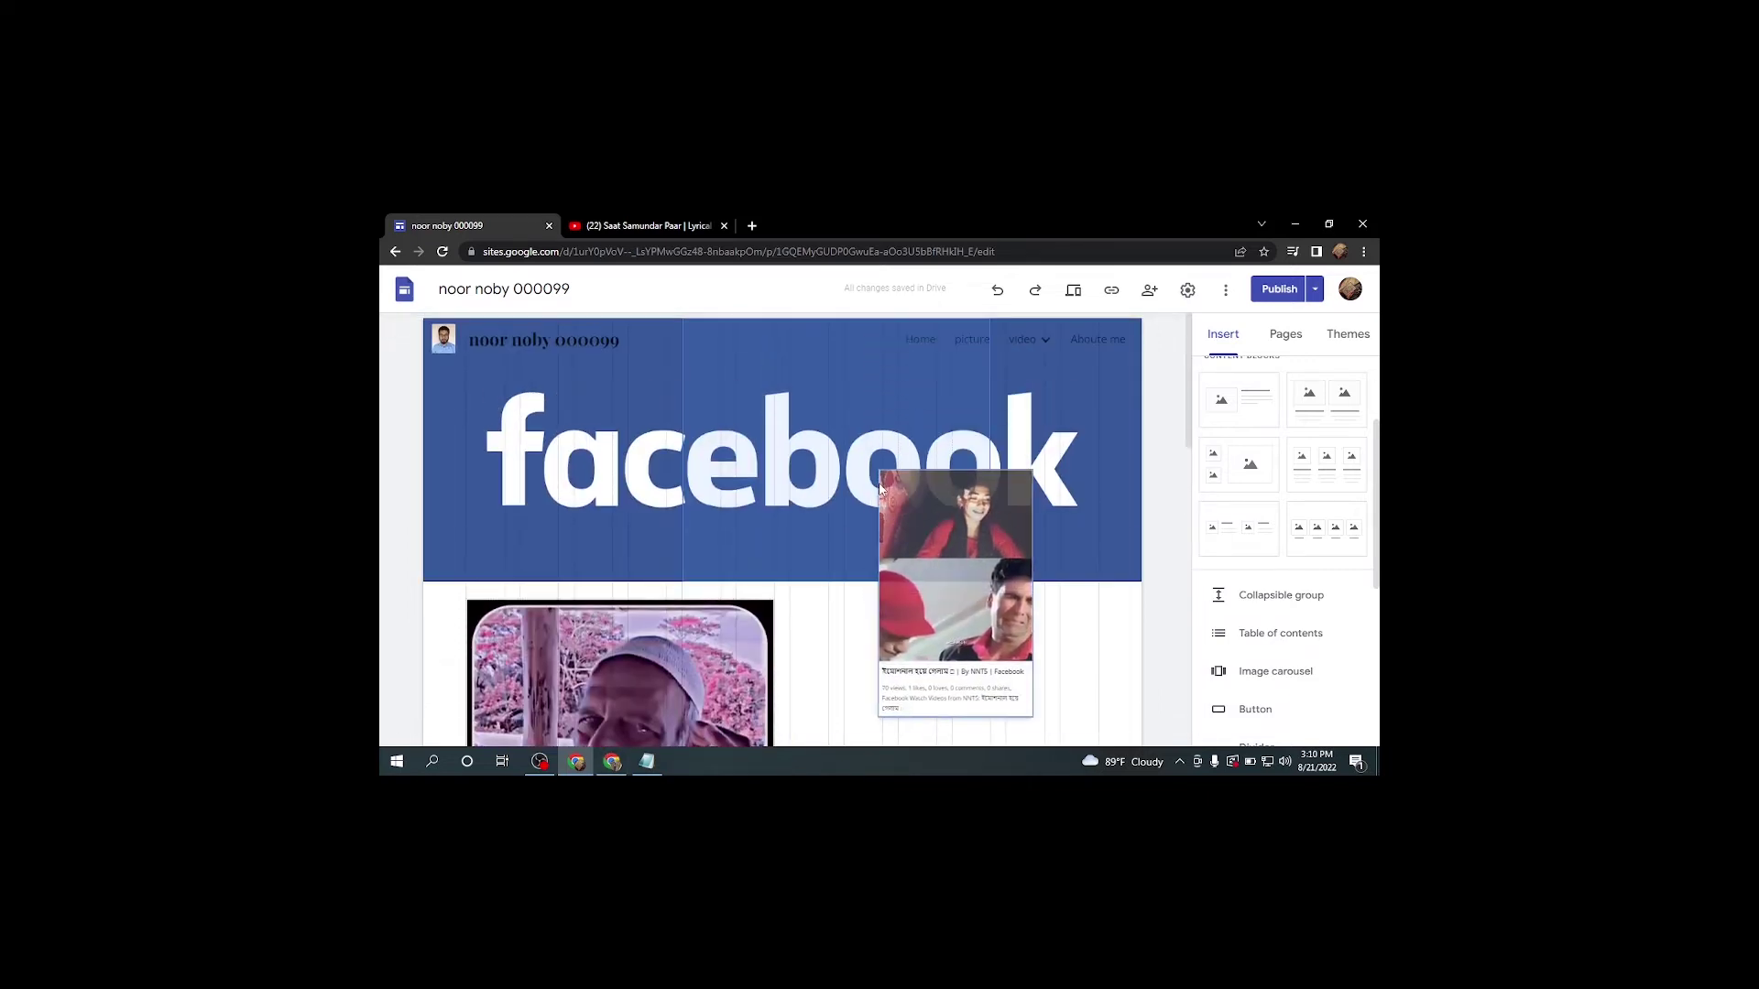
scroll(832, 526, down, 3)
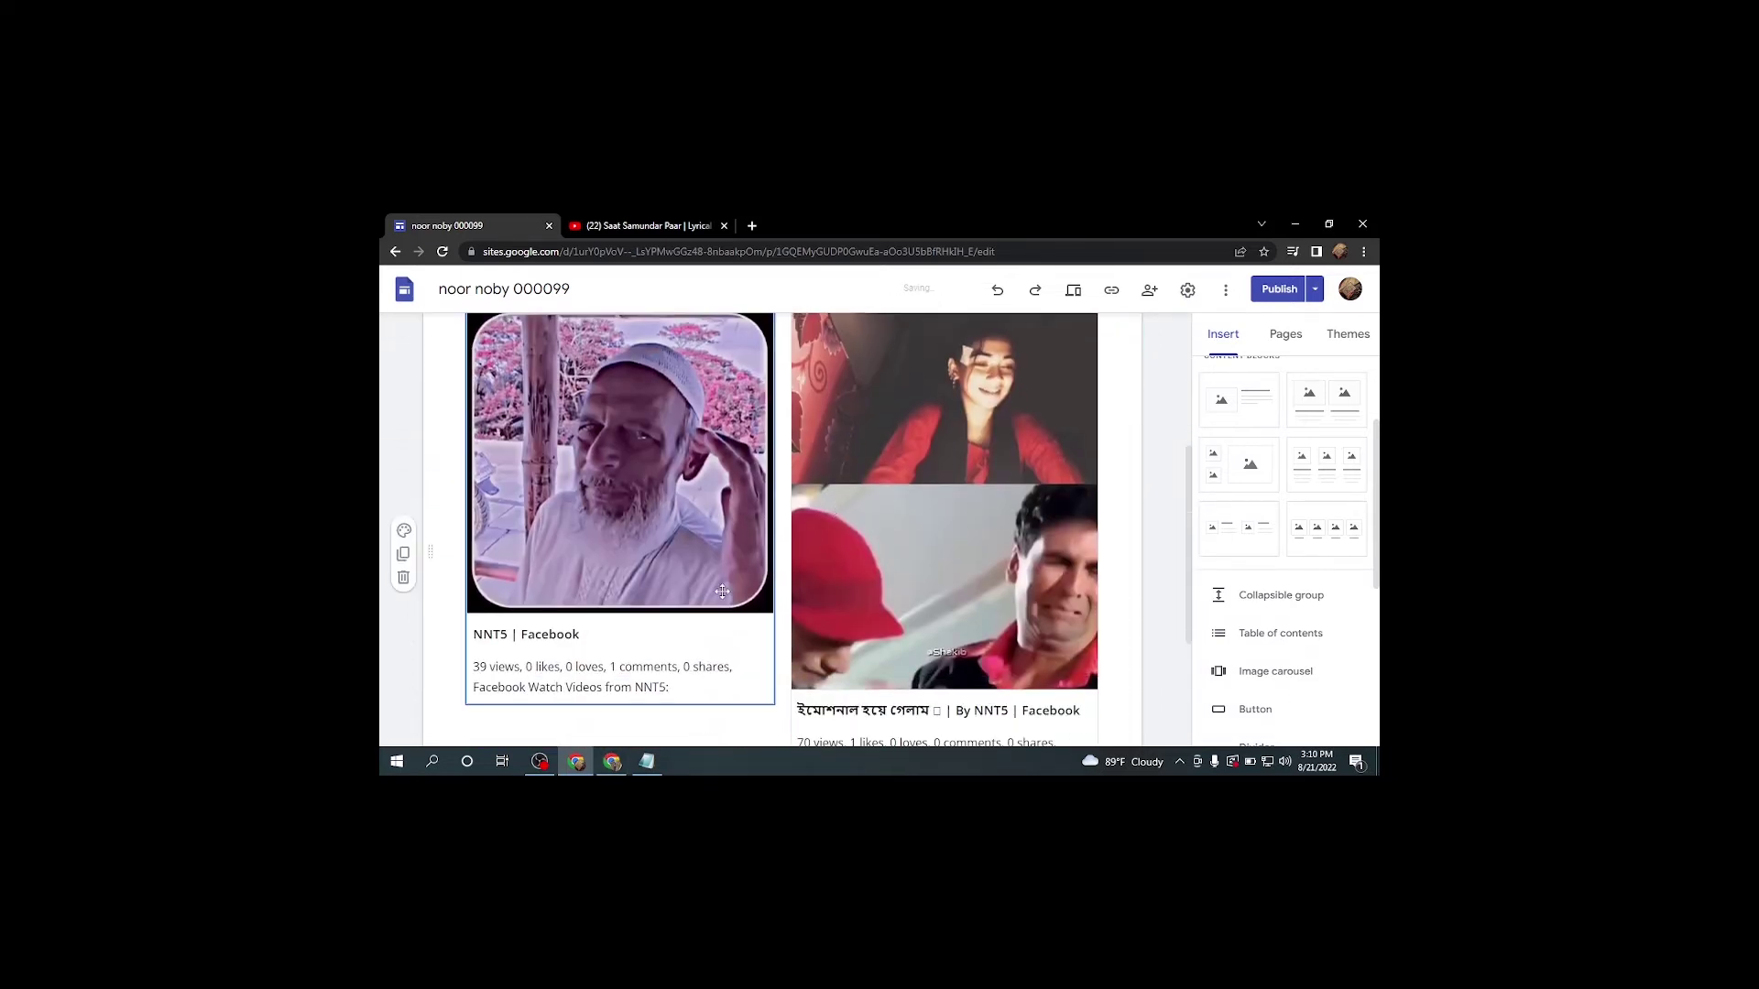
Examine the side-by-side layout of the two Facebook videos and the frame of the second one, then deselect it.
scroll(771, 507, down, 1)
scroll(771, 507, up, 3)
scroll(779, 509, down, 2)
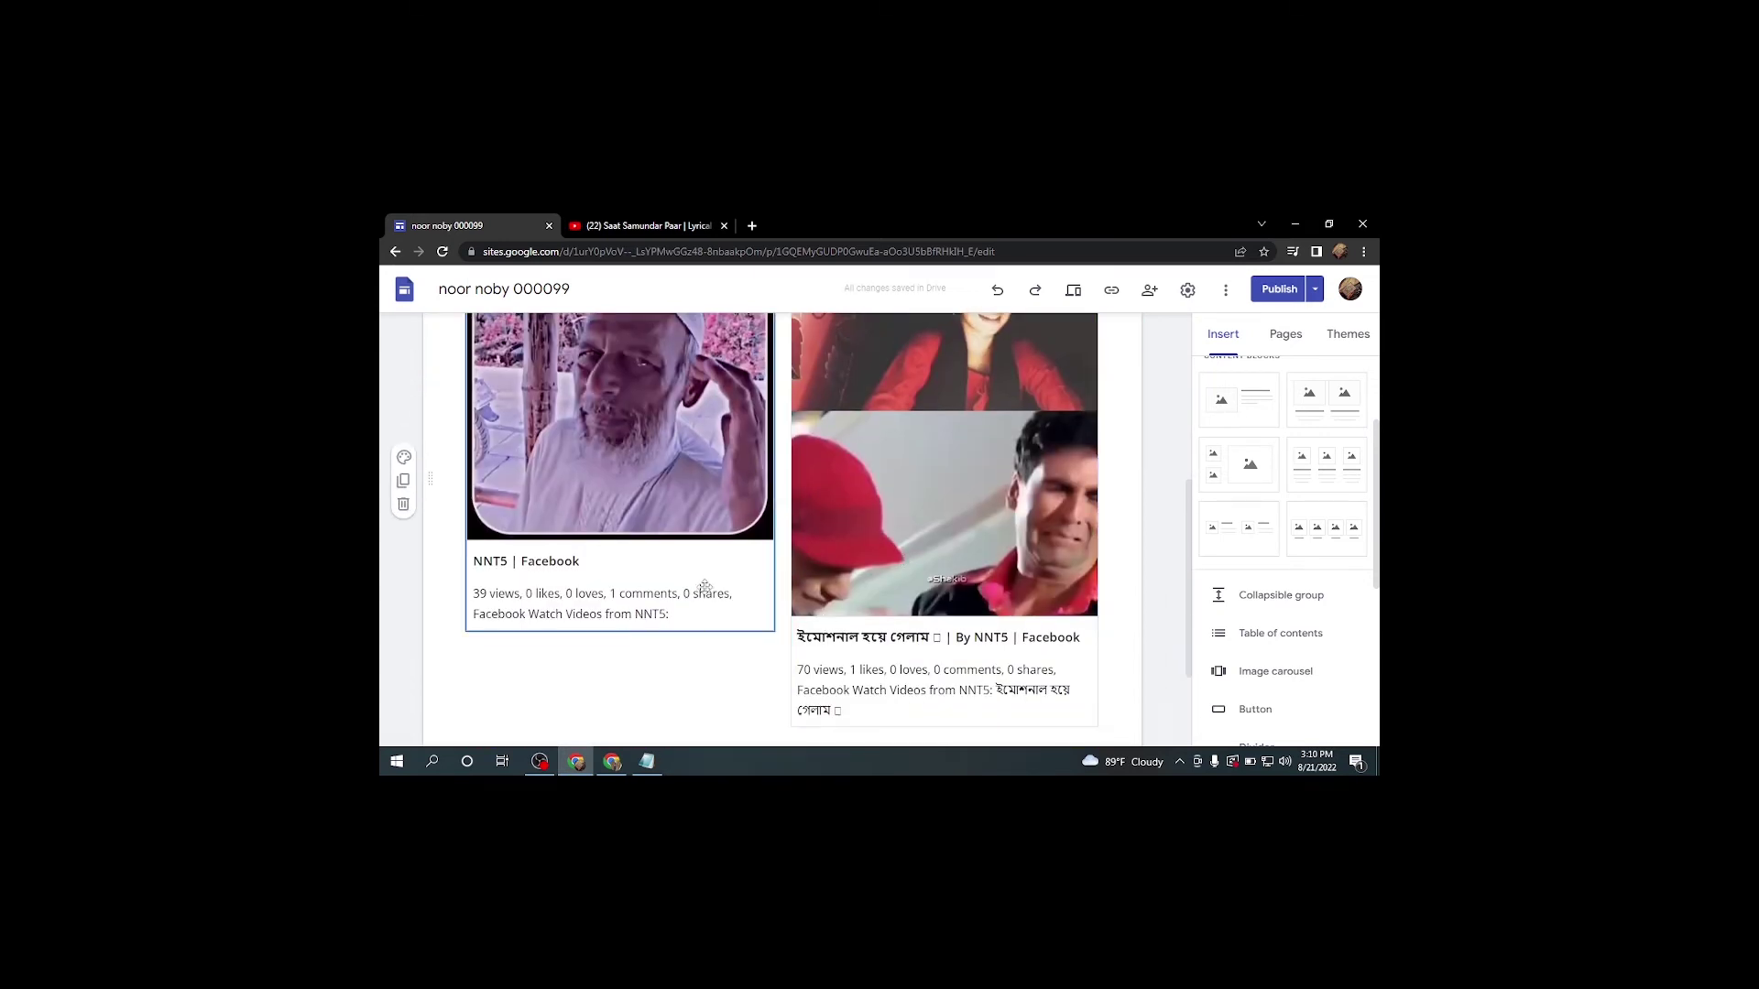
scroll(902, 487, down, 2)
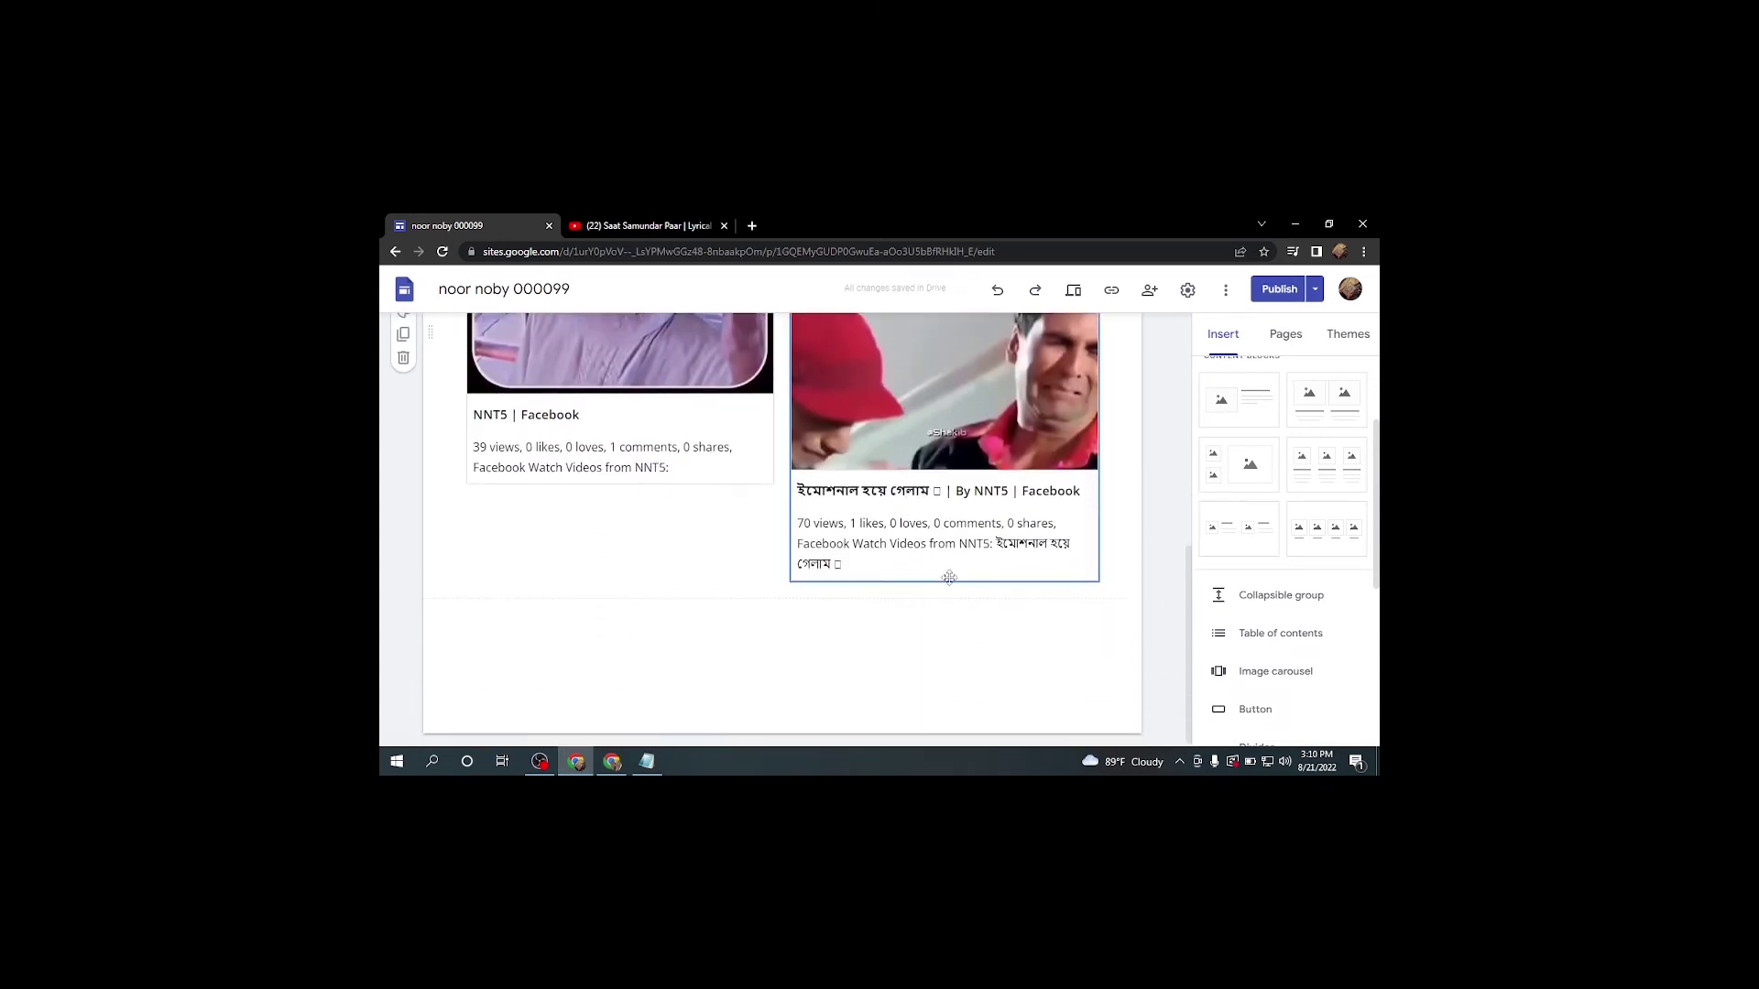
click(901, 452)
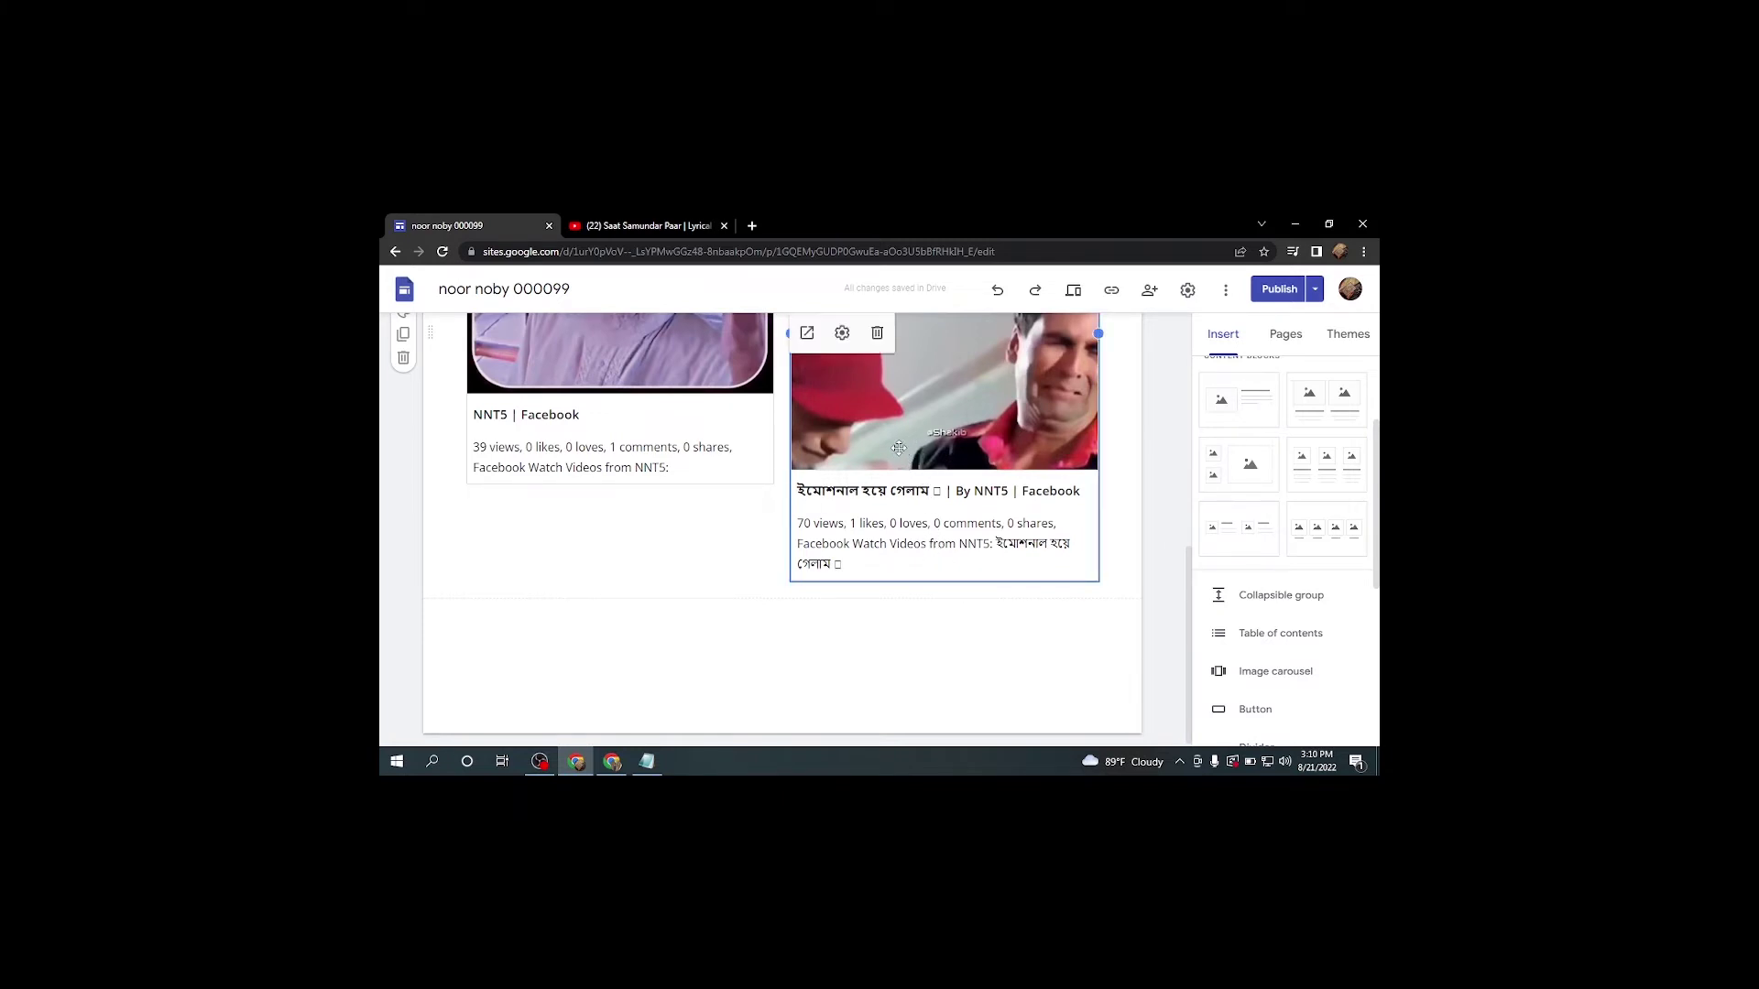
scroll(899, 448, up, 2)
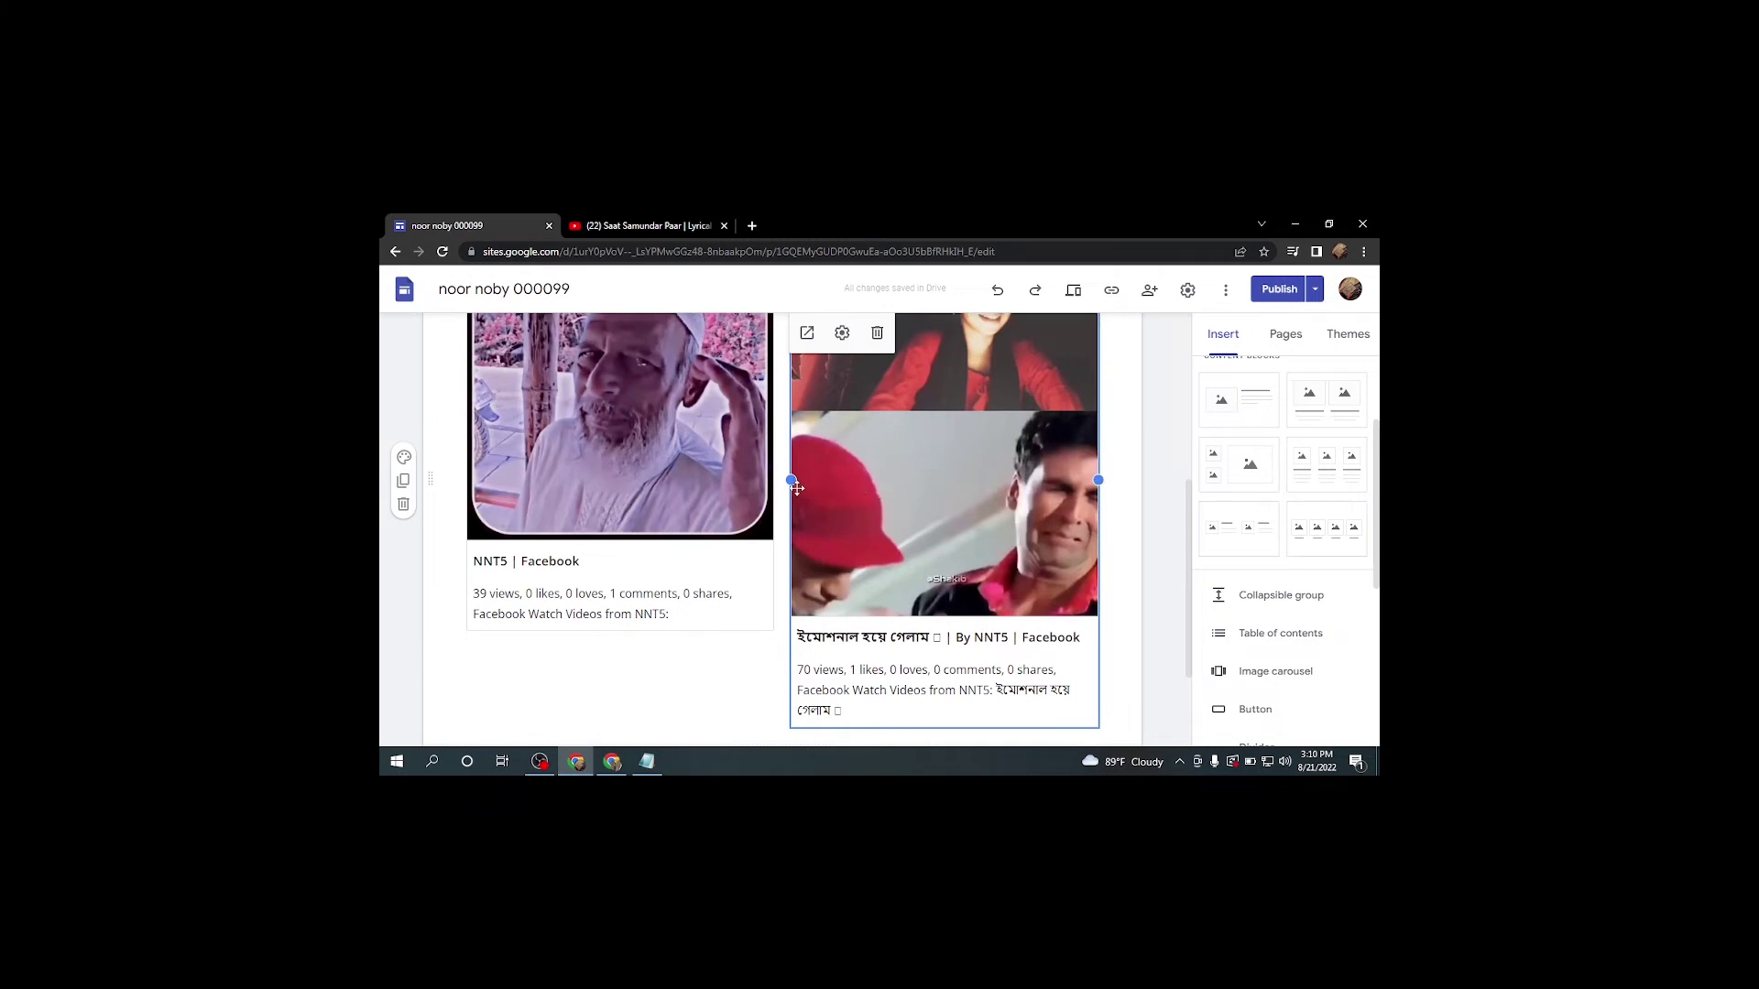
scroll(953, 595, down, 1)
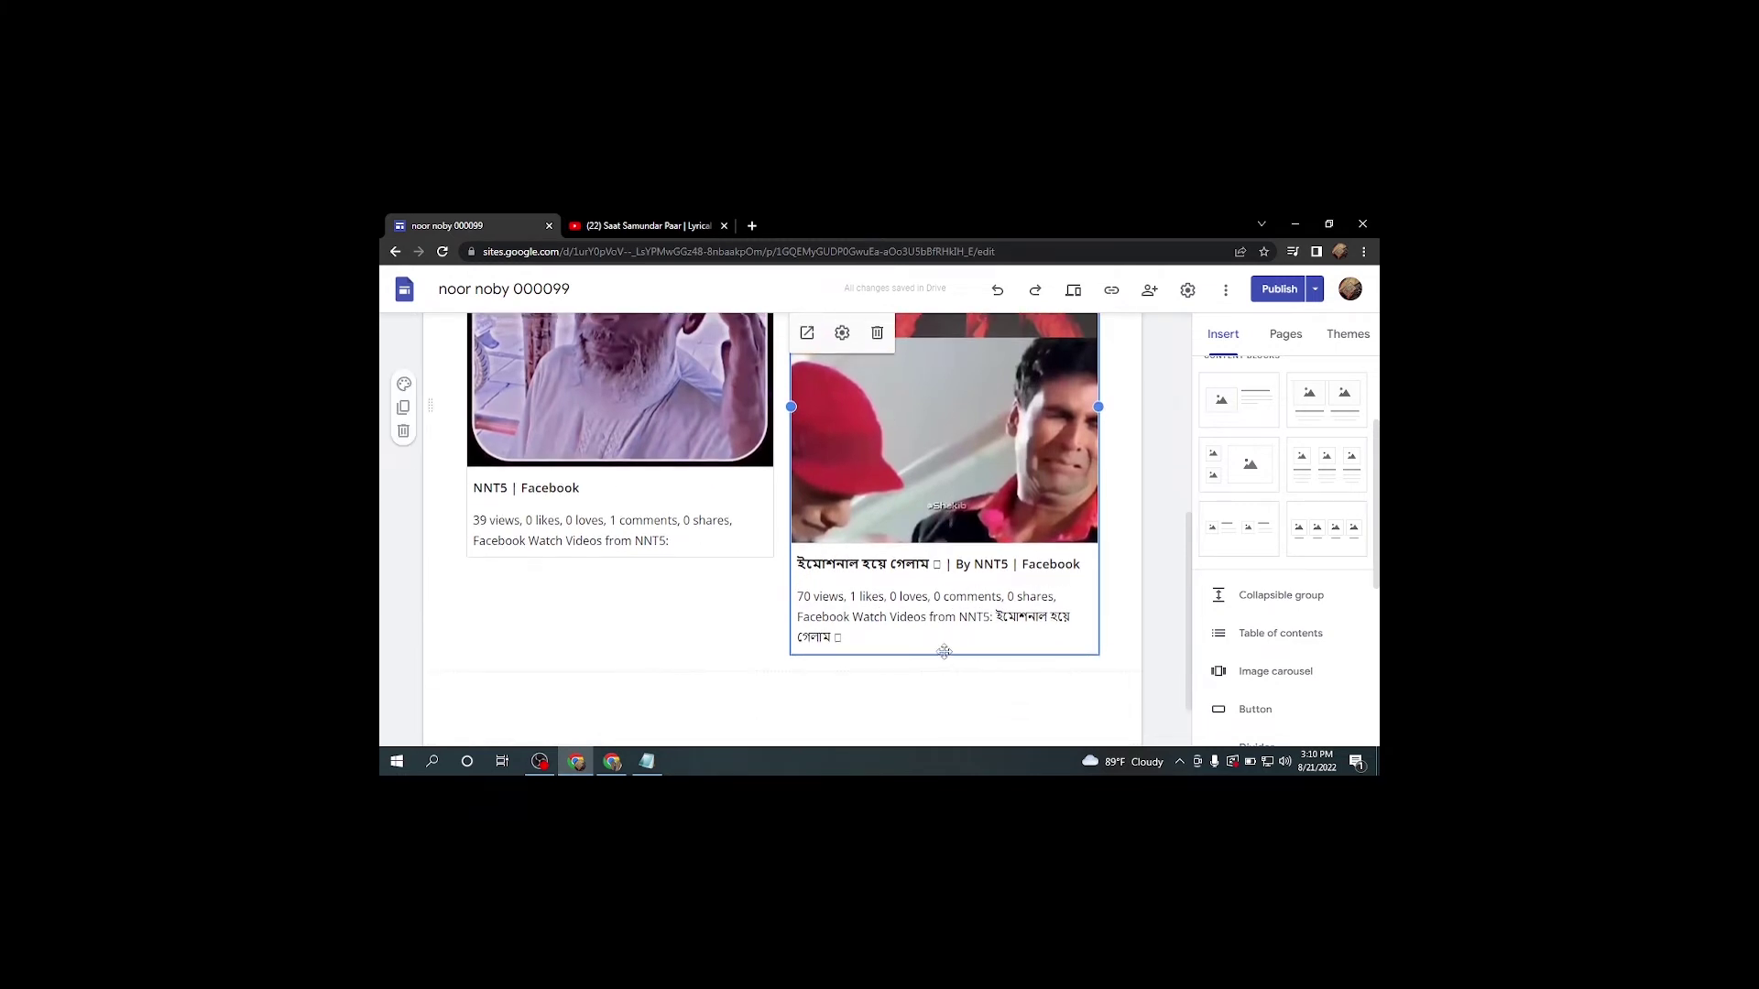
click(943, 652)
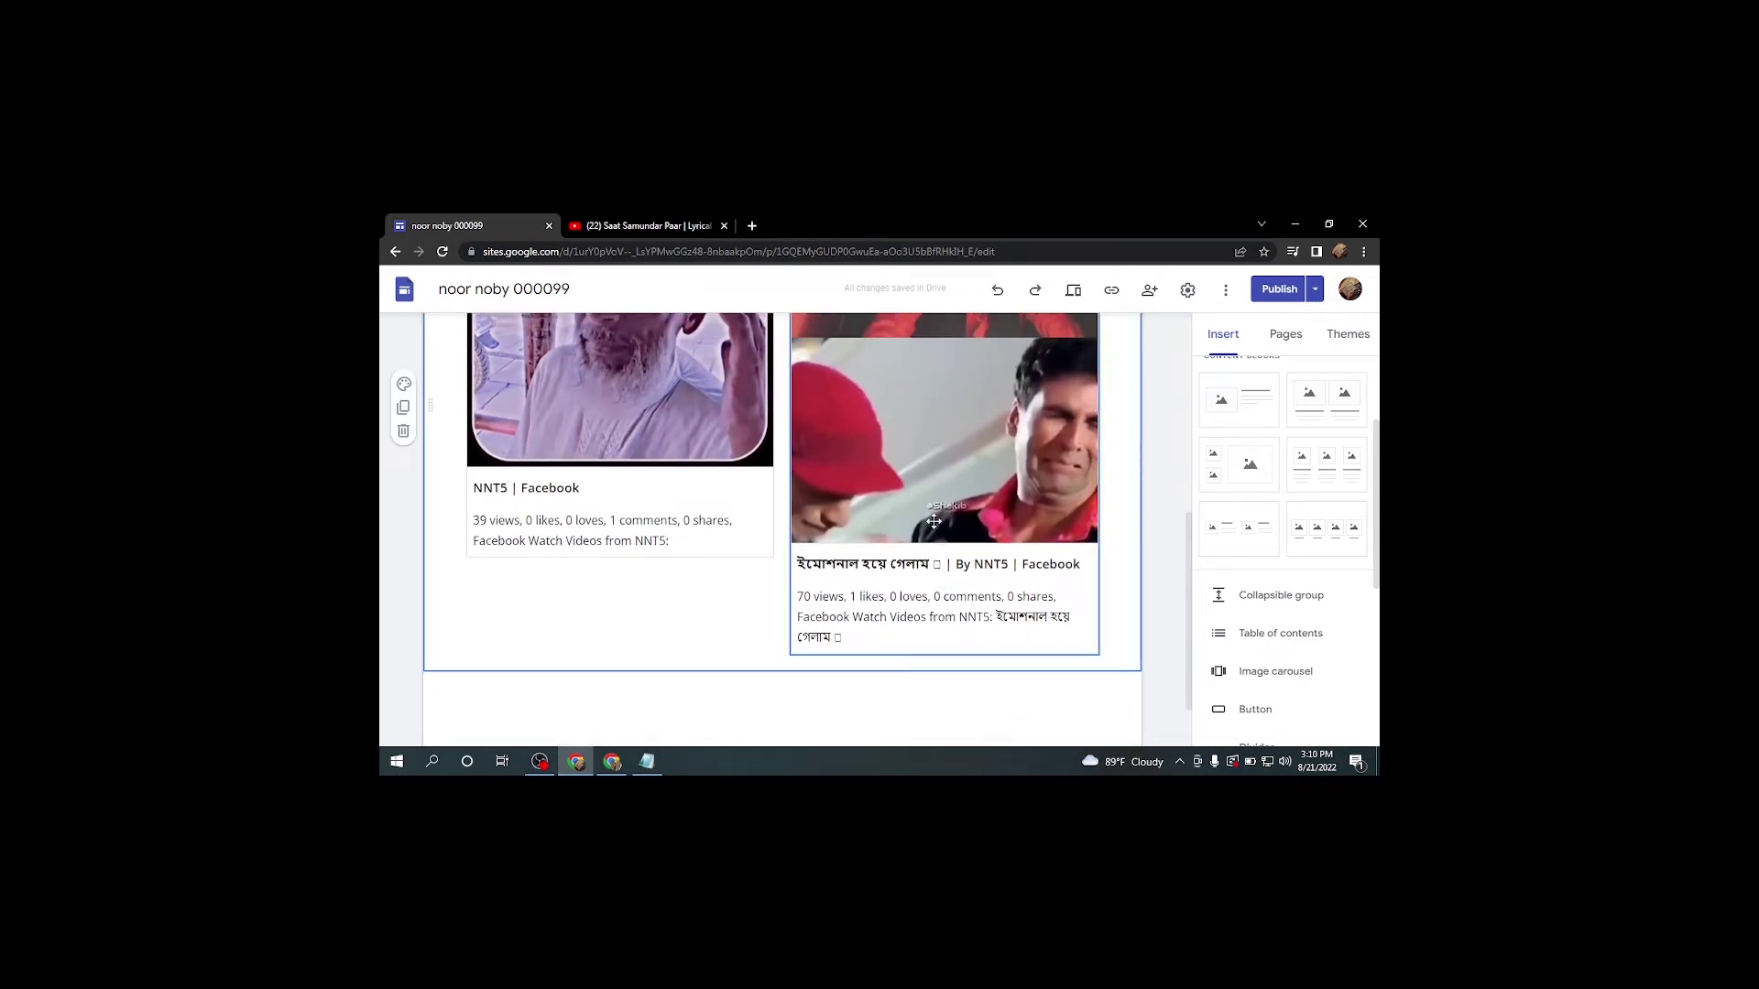
Try to resize the second Facebook video from its side edge to match the first one.
click(939, 439)
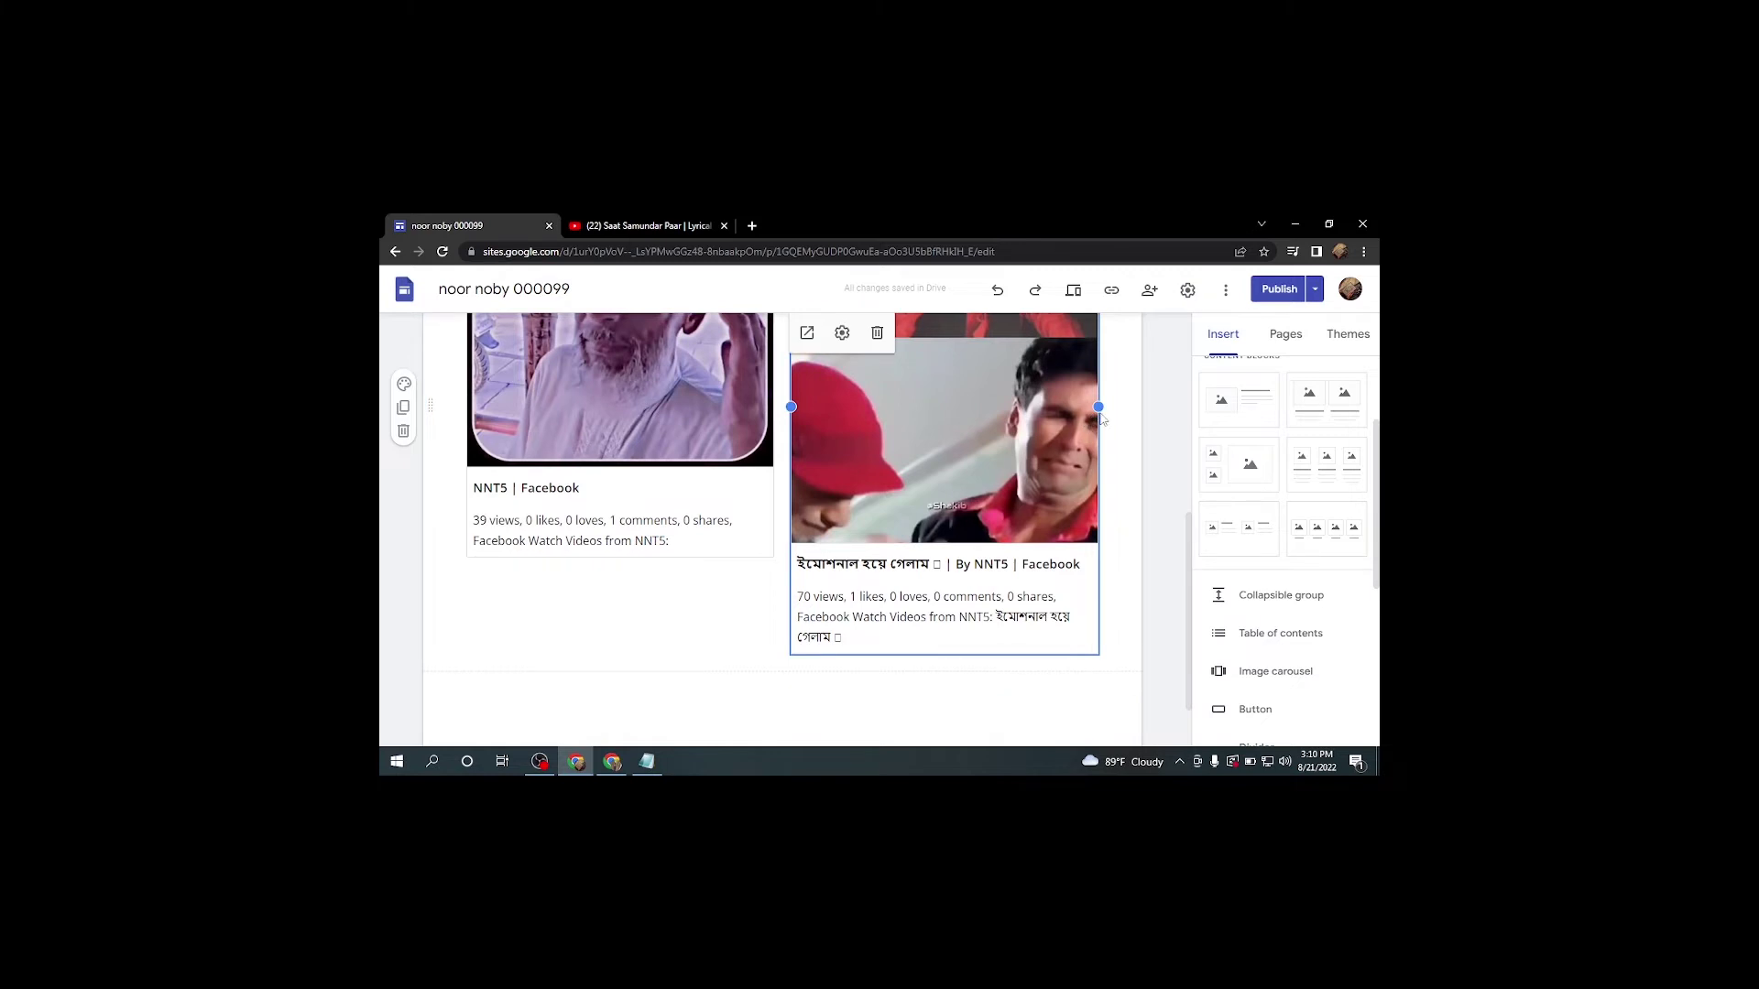
scroll(984, 401, up, 3)
scroll(610, 515, down, 3)
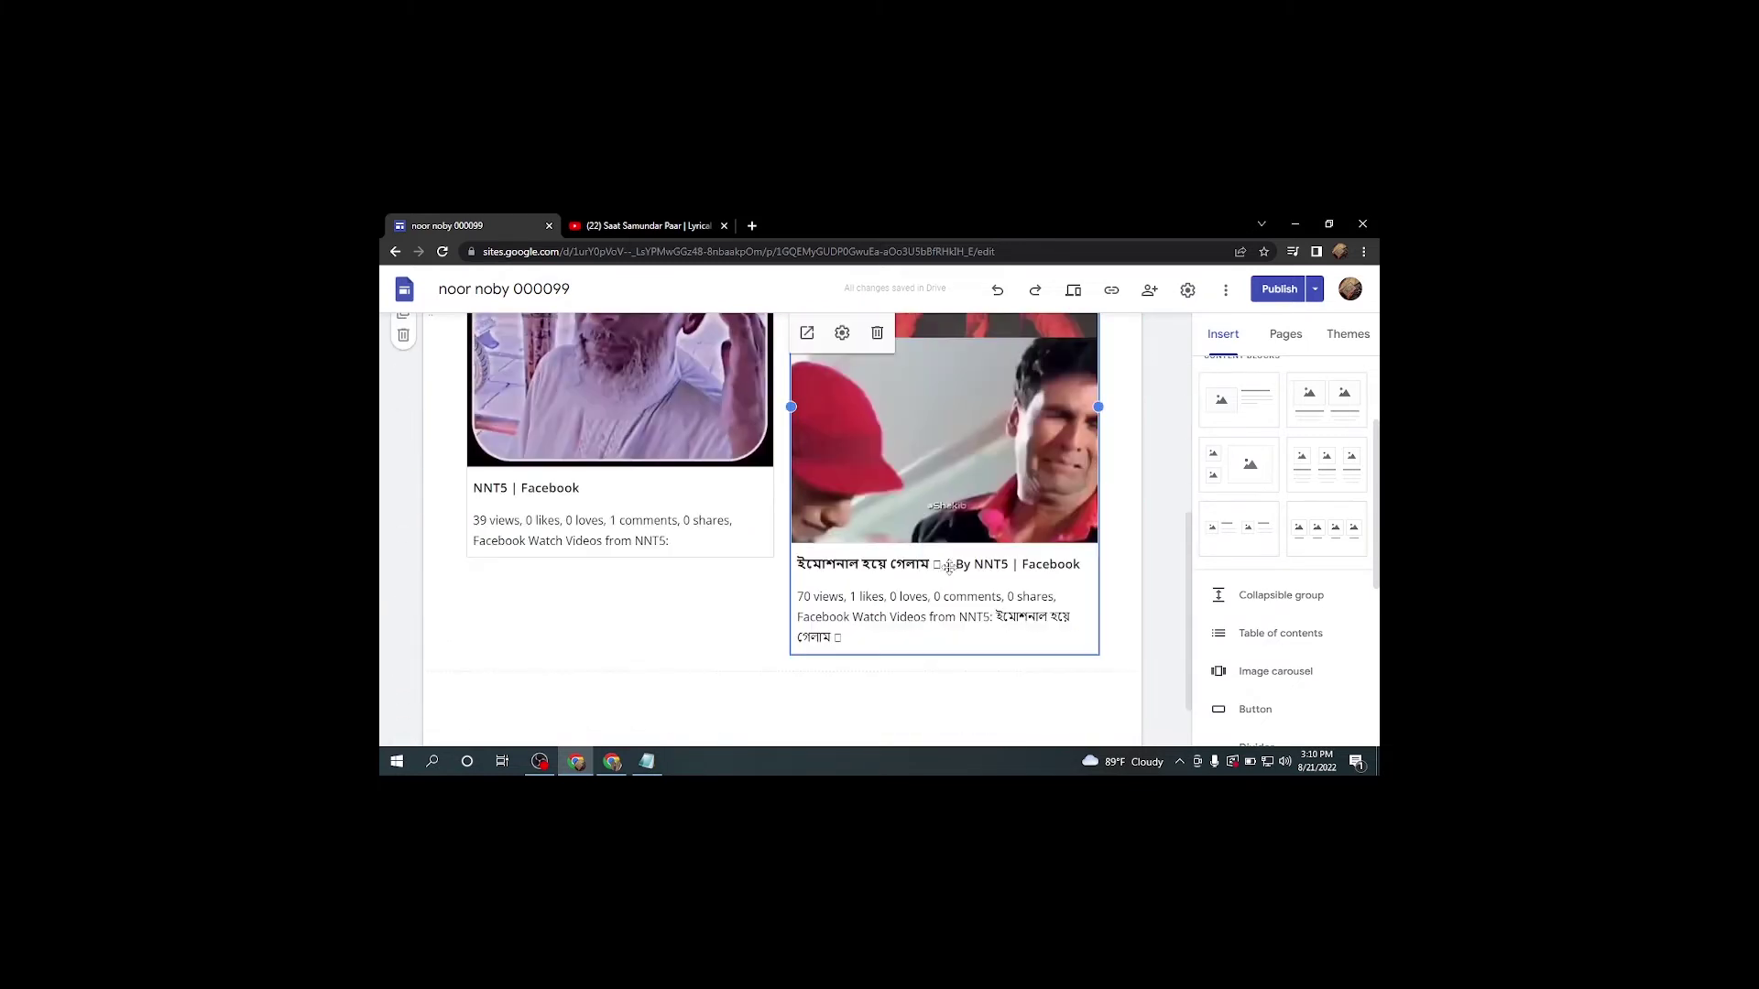
click(586, 619)
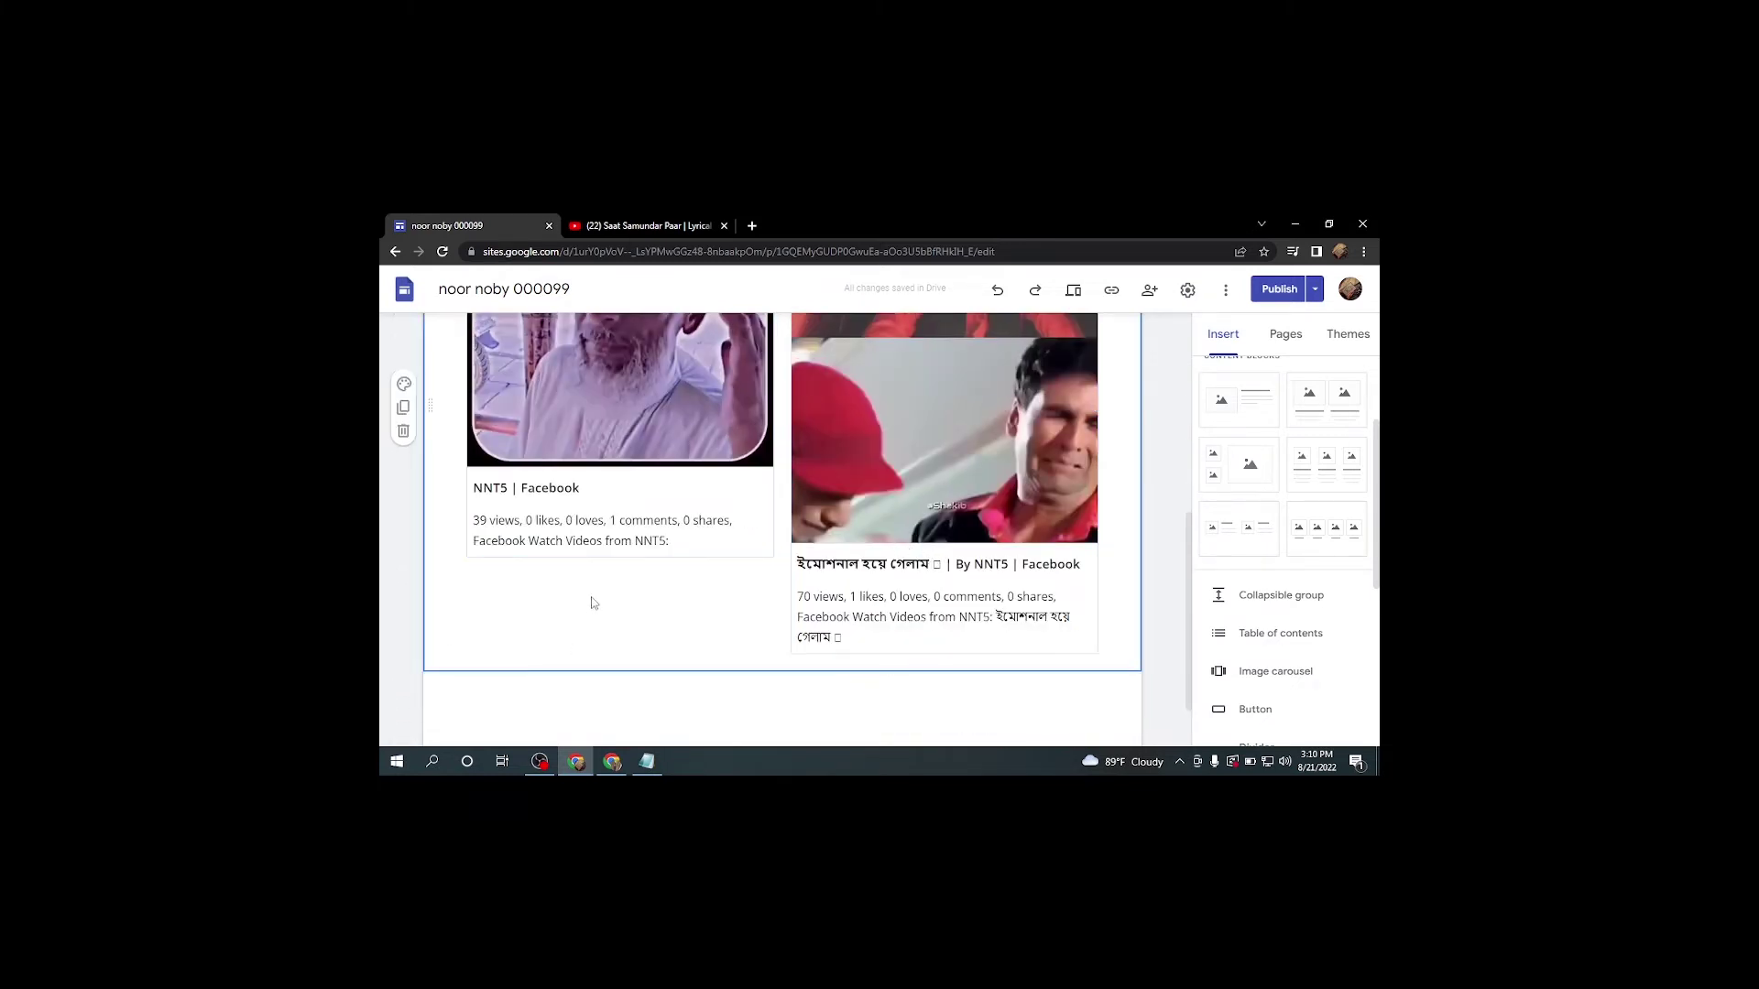
click(606, 485)
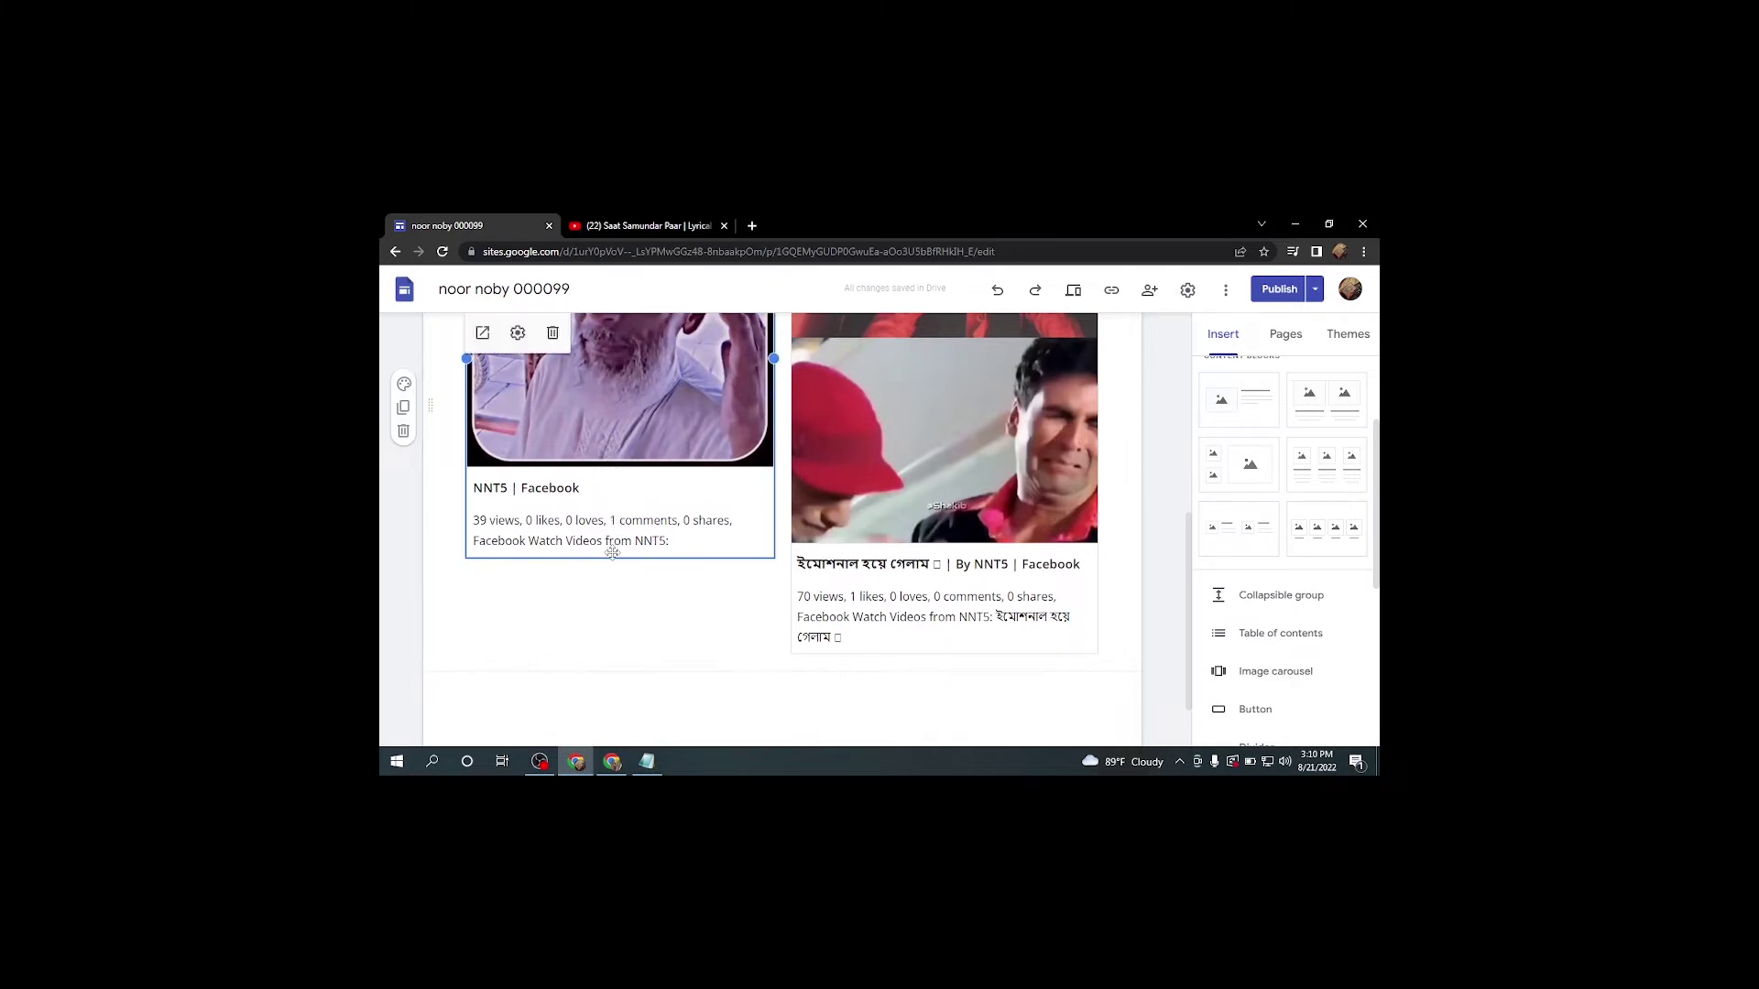
click(614, 593)
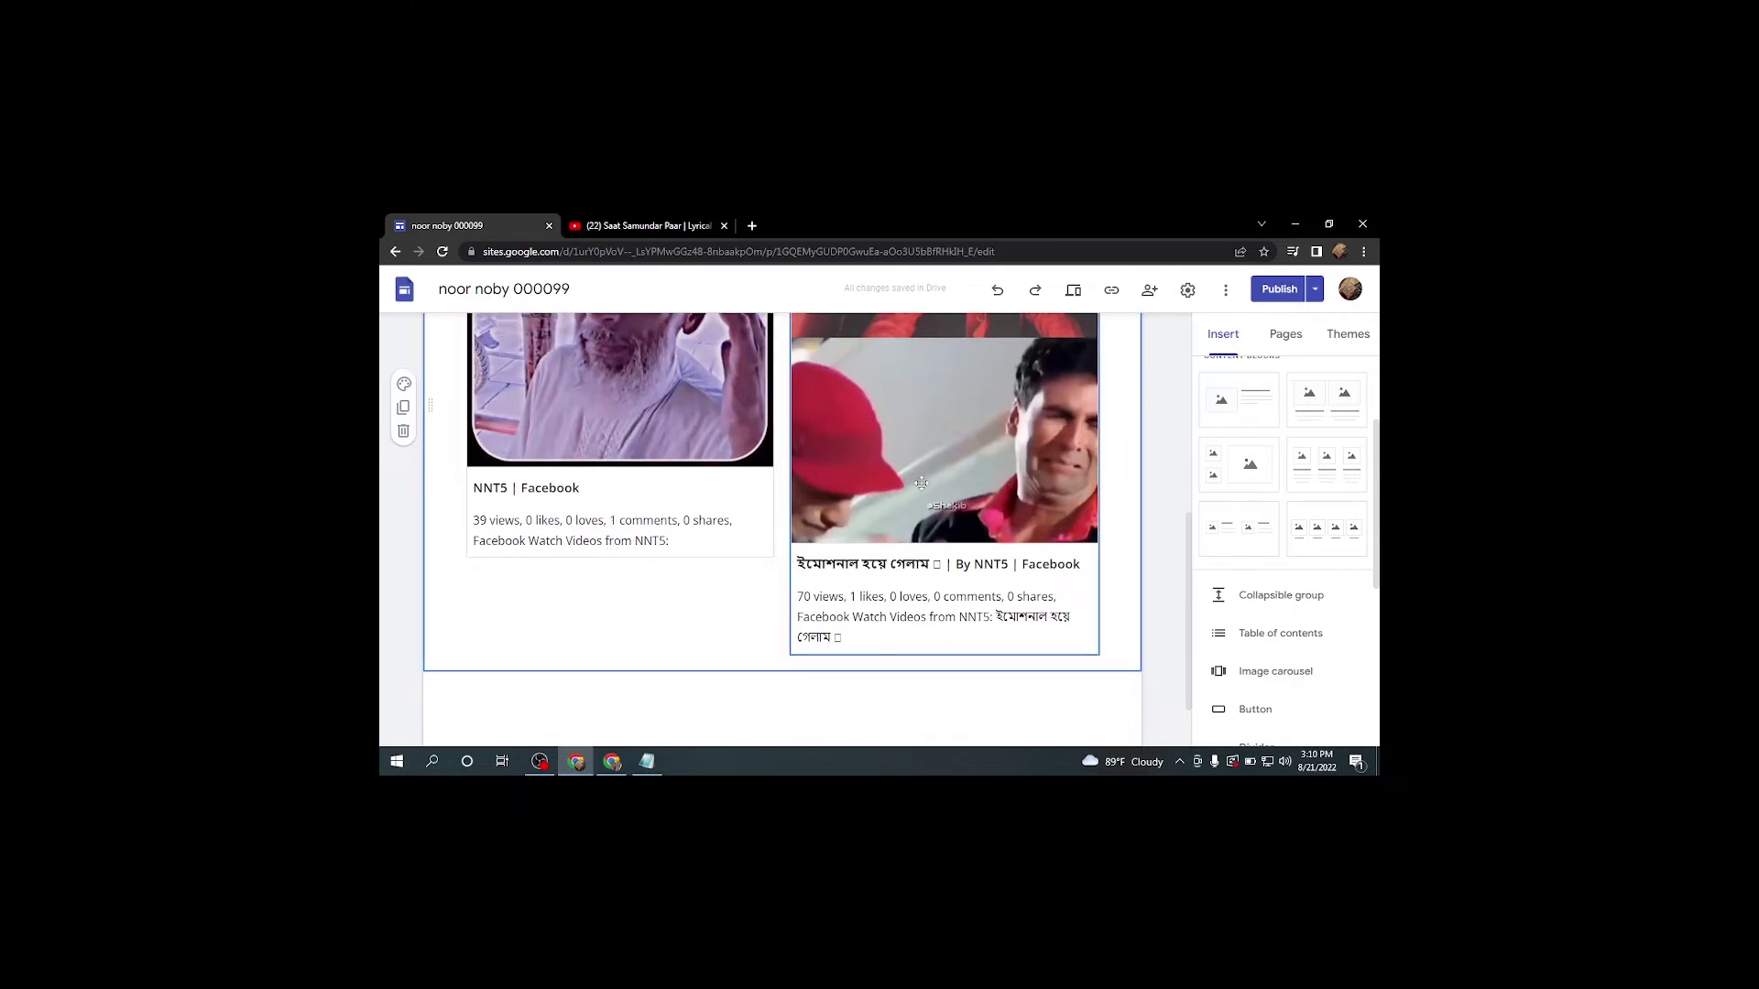
click(902, 513)
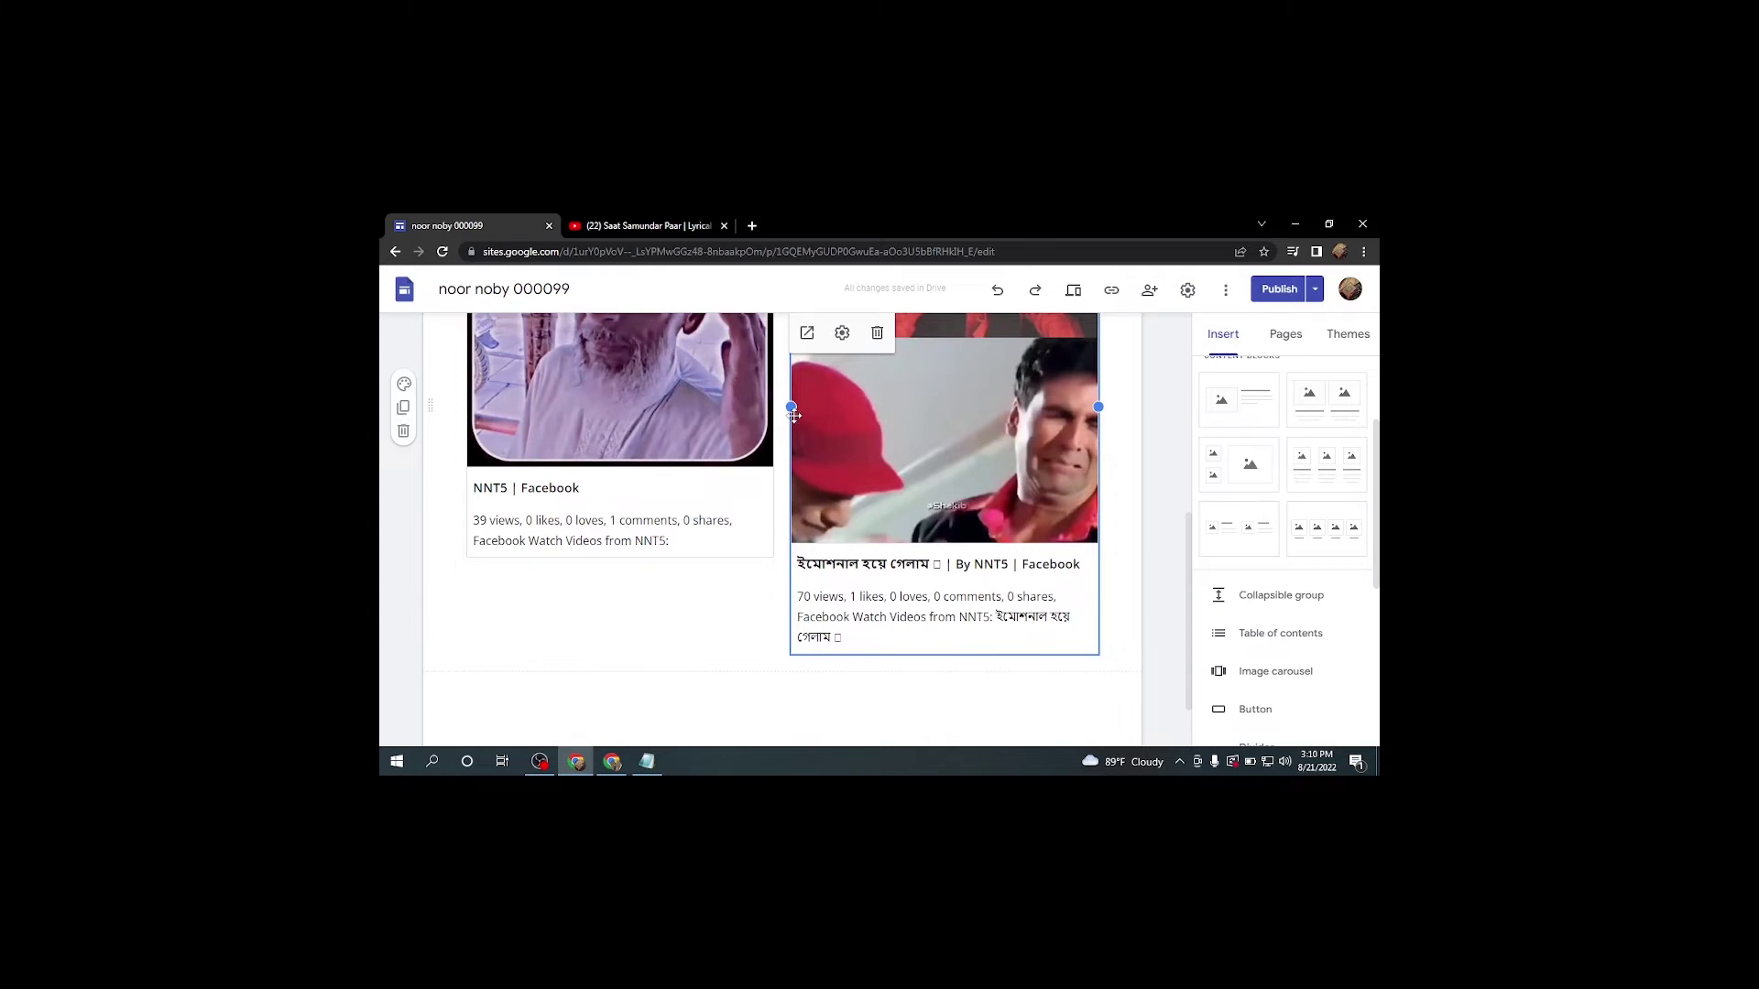
drag(791, 407, 806, 510)
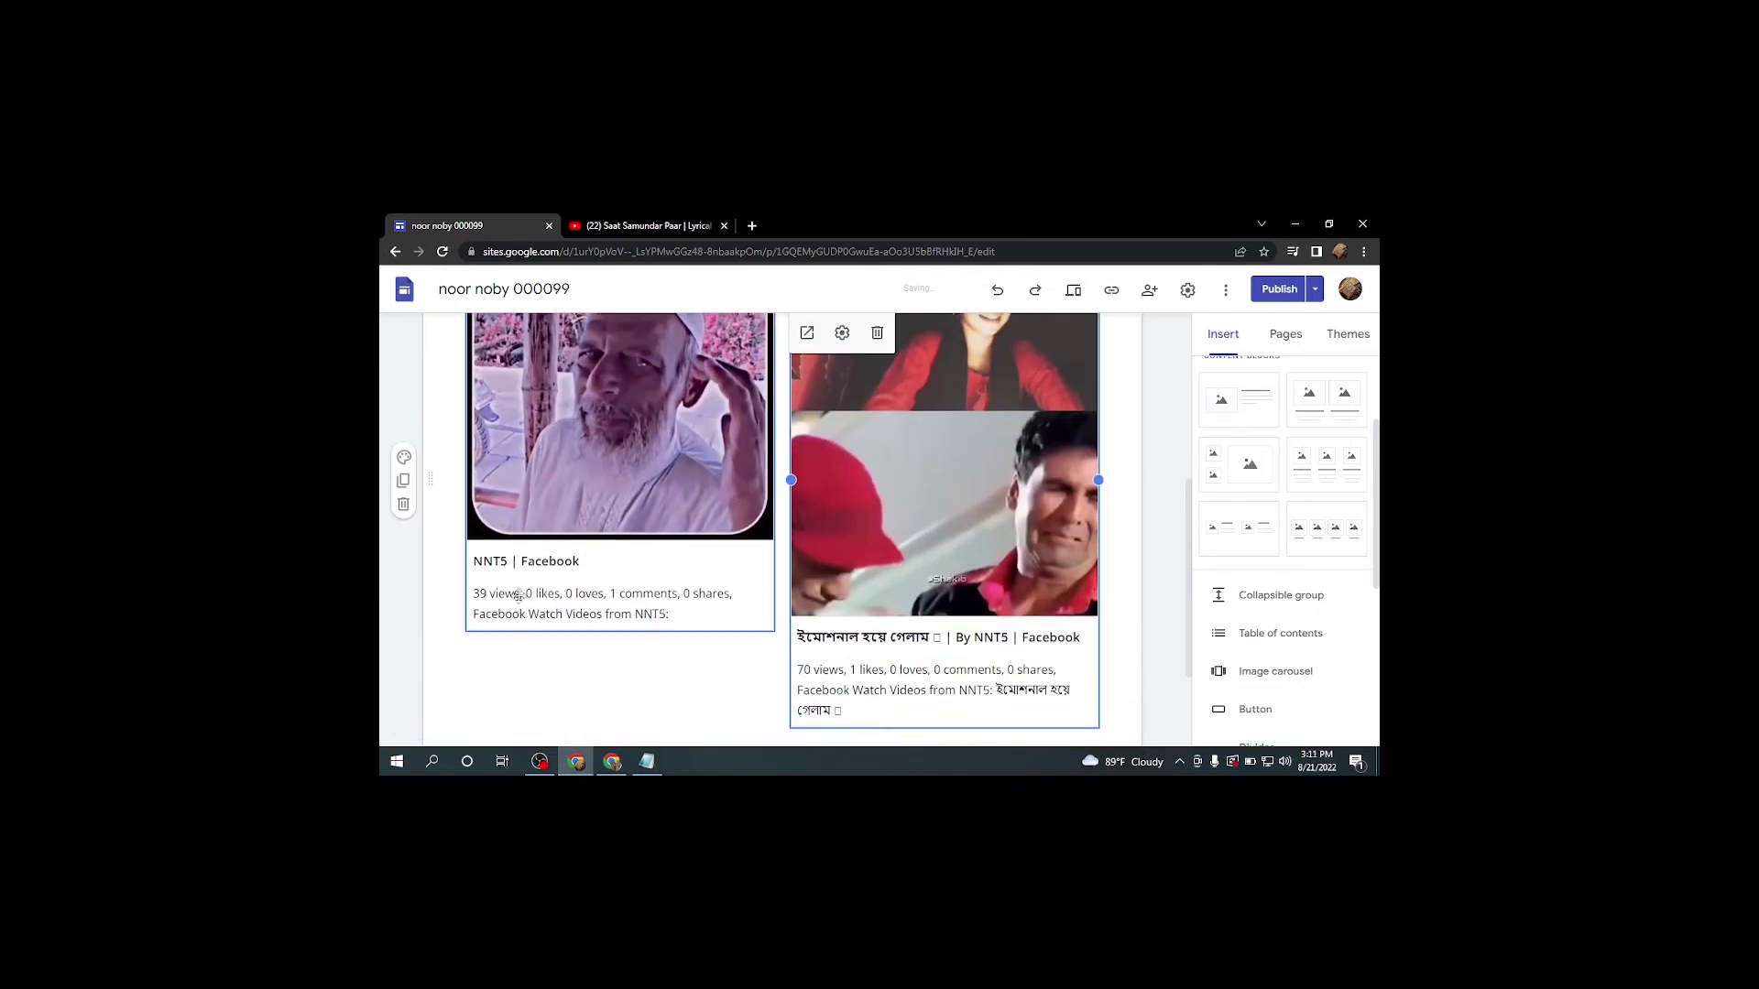
Set the background of the Facebook videos section to the dark purple seascape image from the gallery.
click(404, 458)
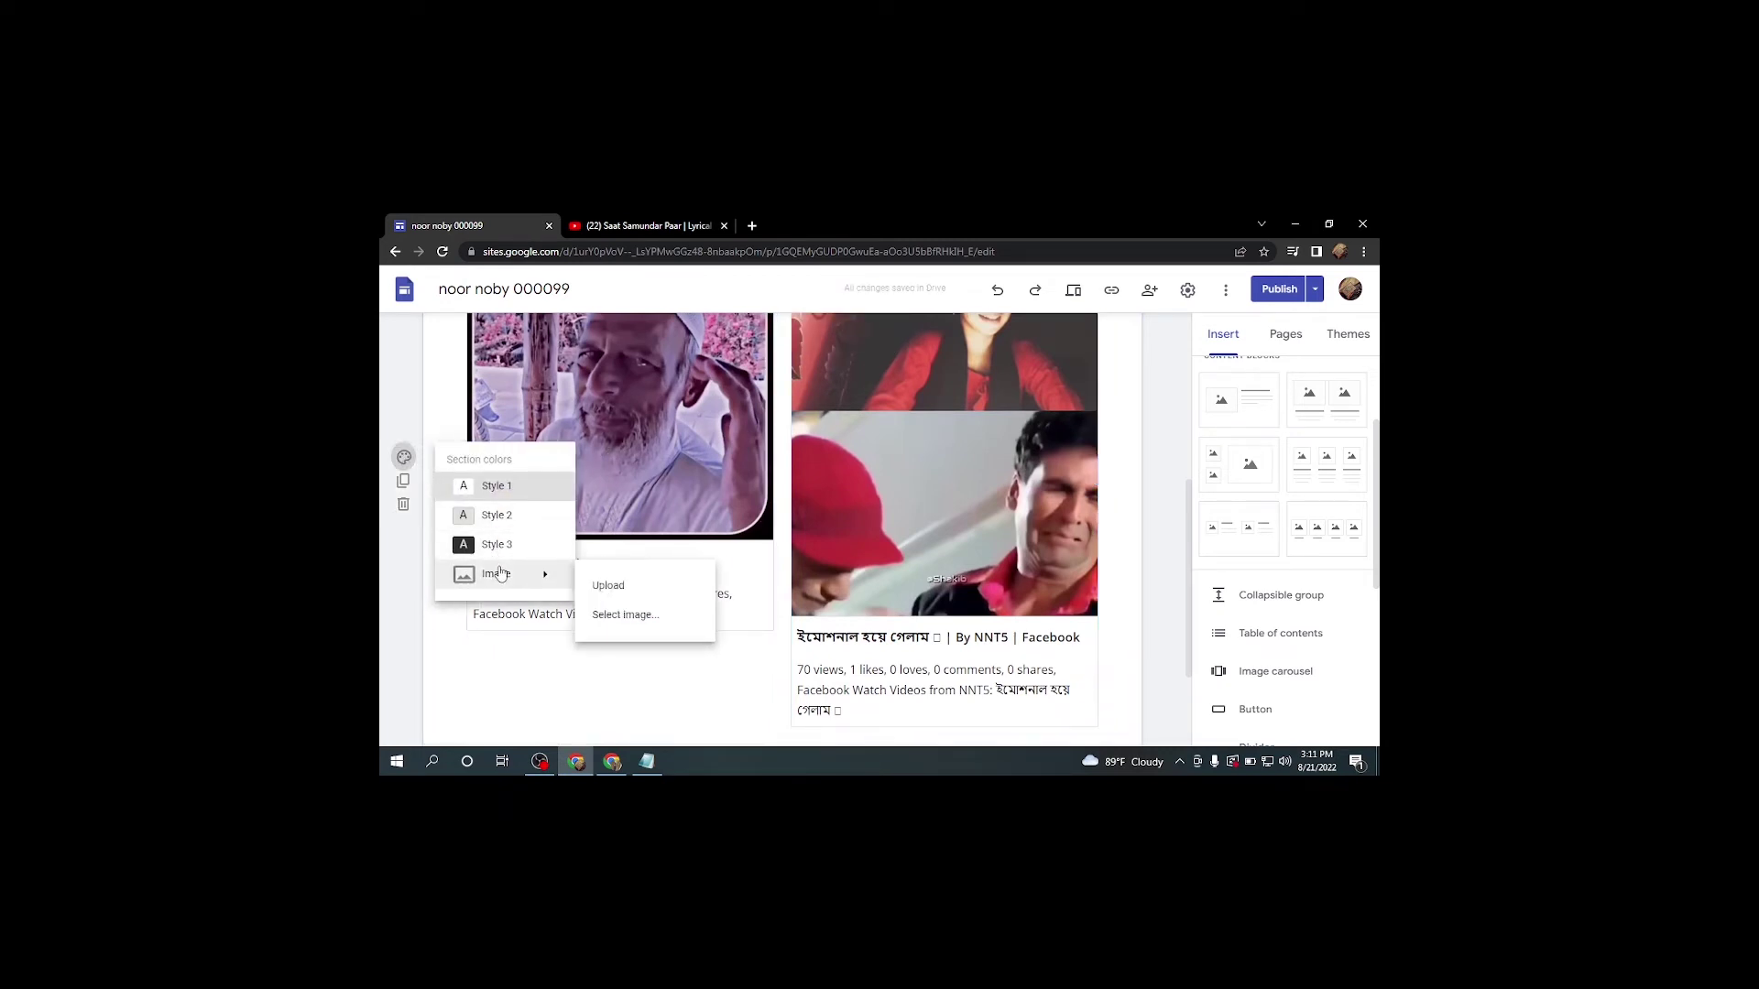
click(644, 609)
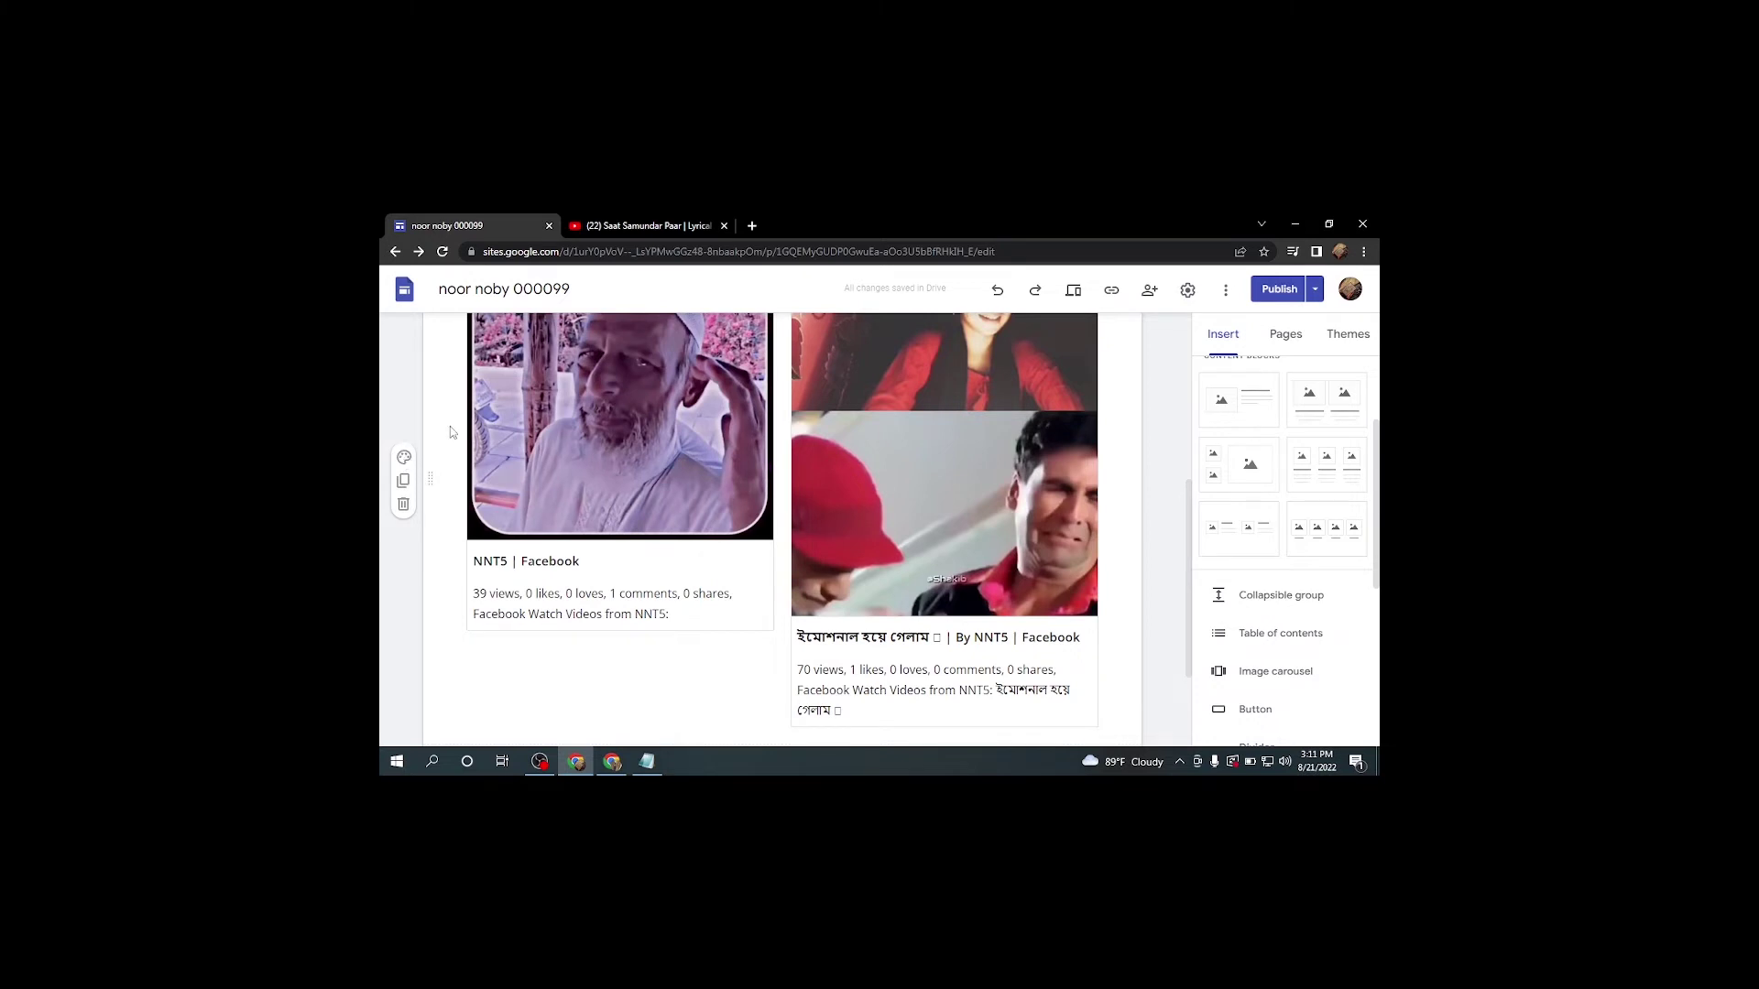
click(404, 457)
mouse_move(495, 574)
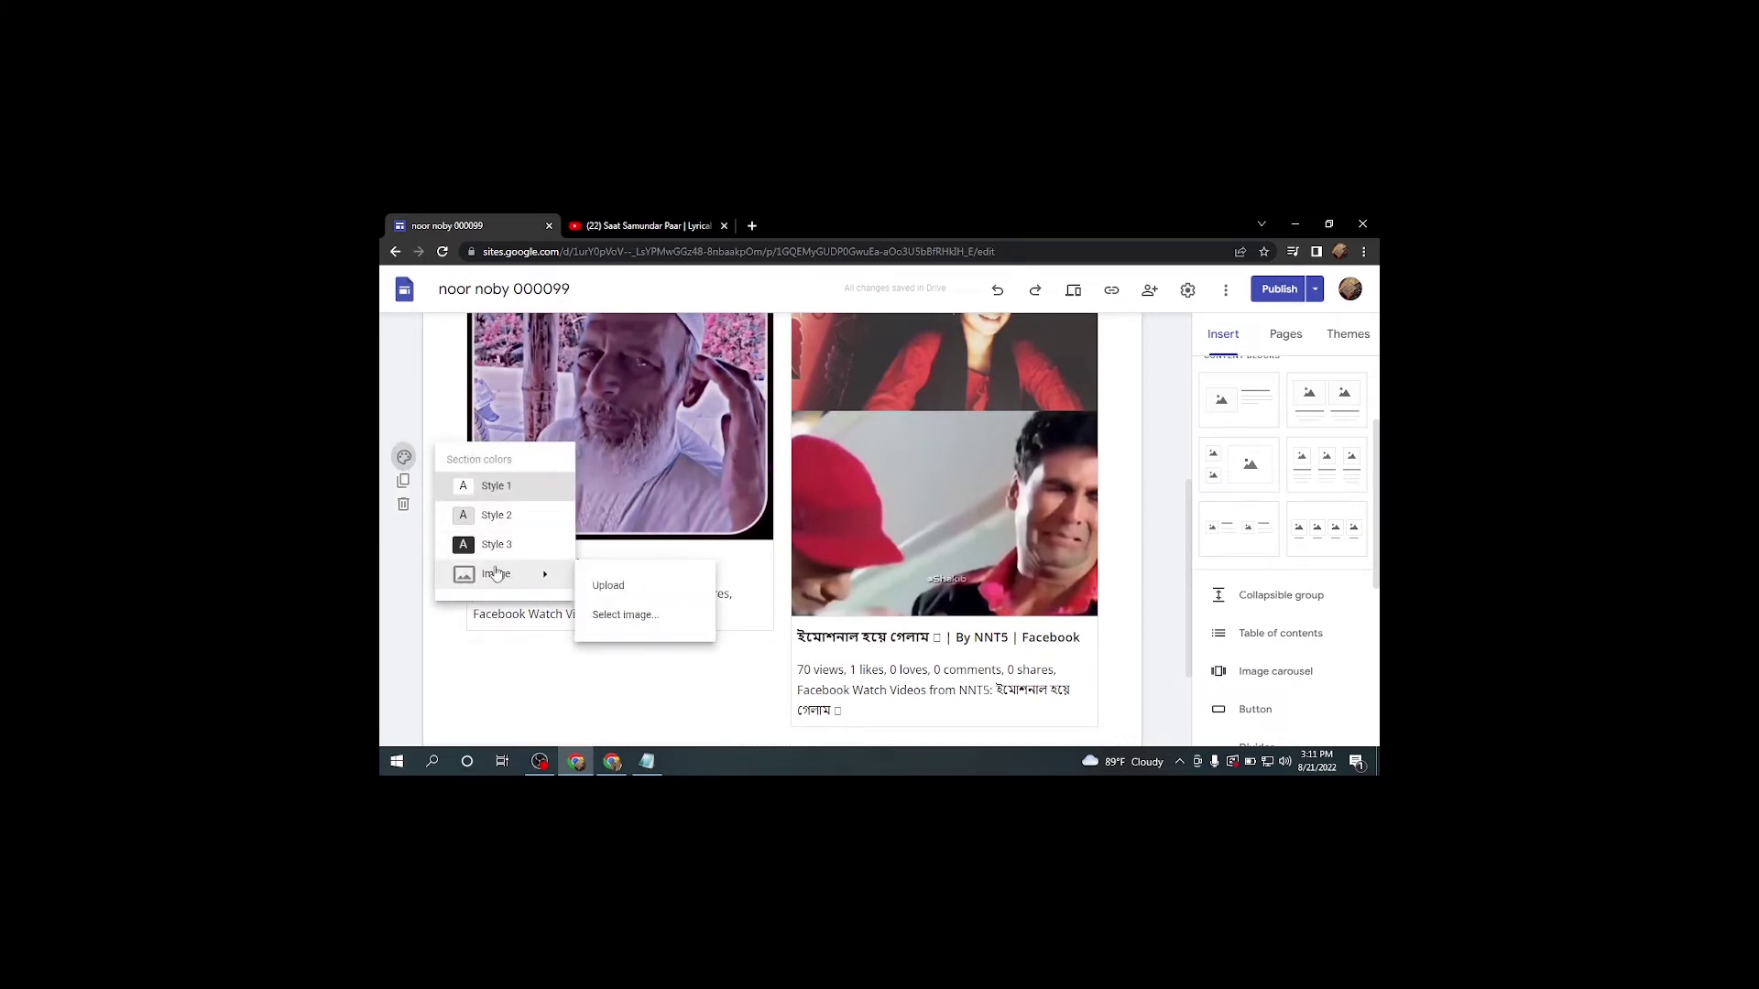
click(615, 615)
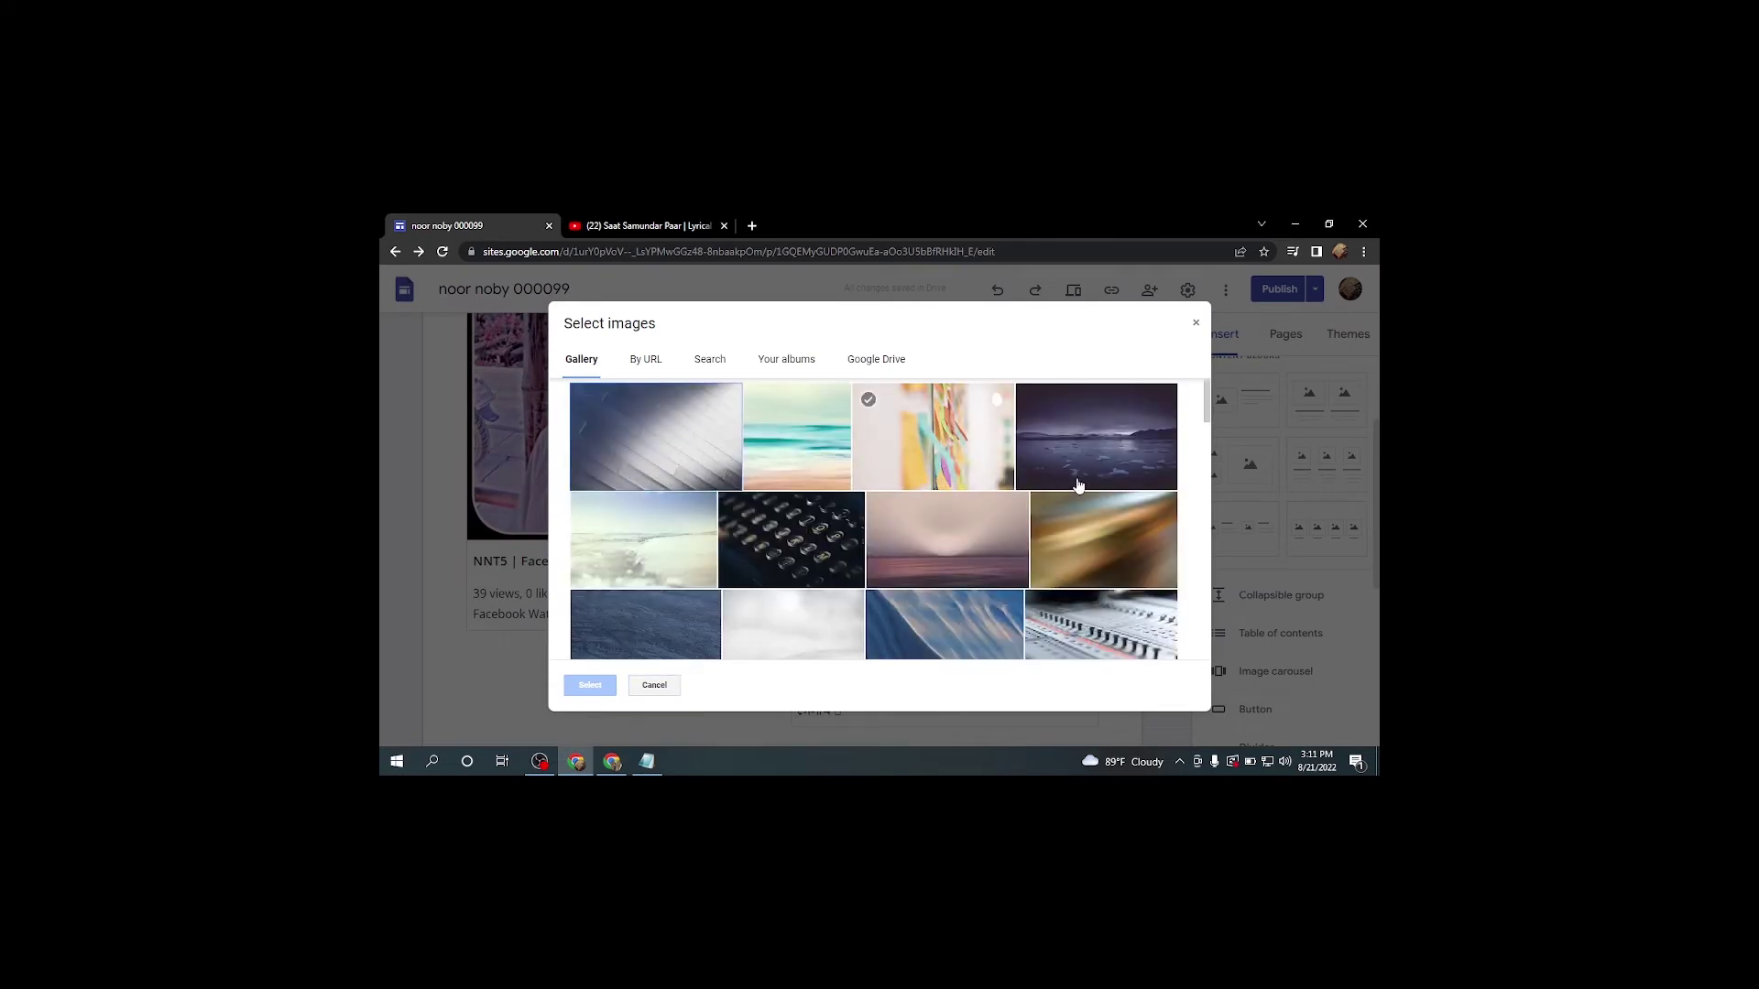
click(1100, 459)
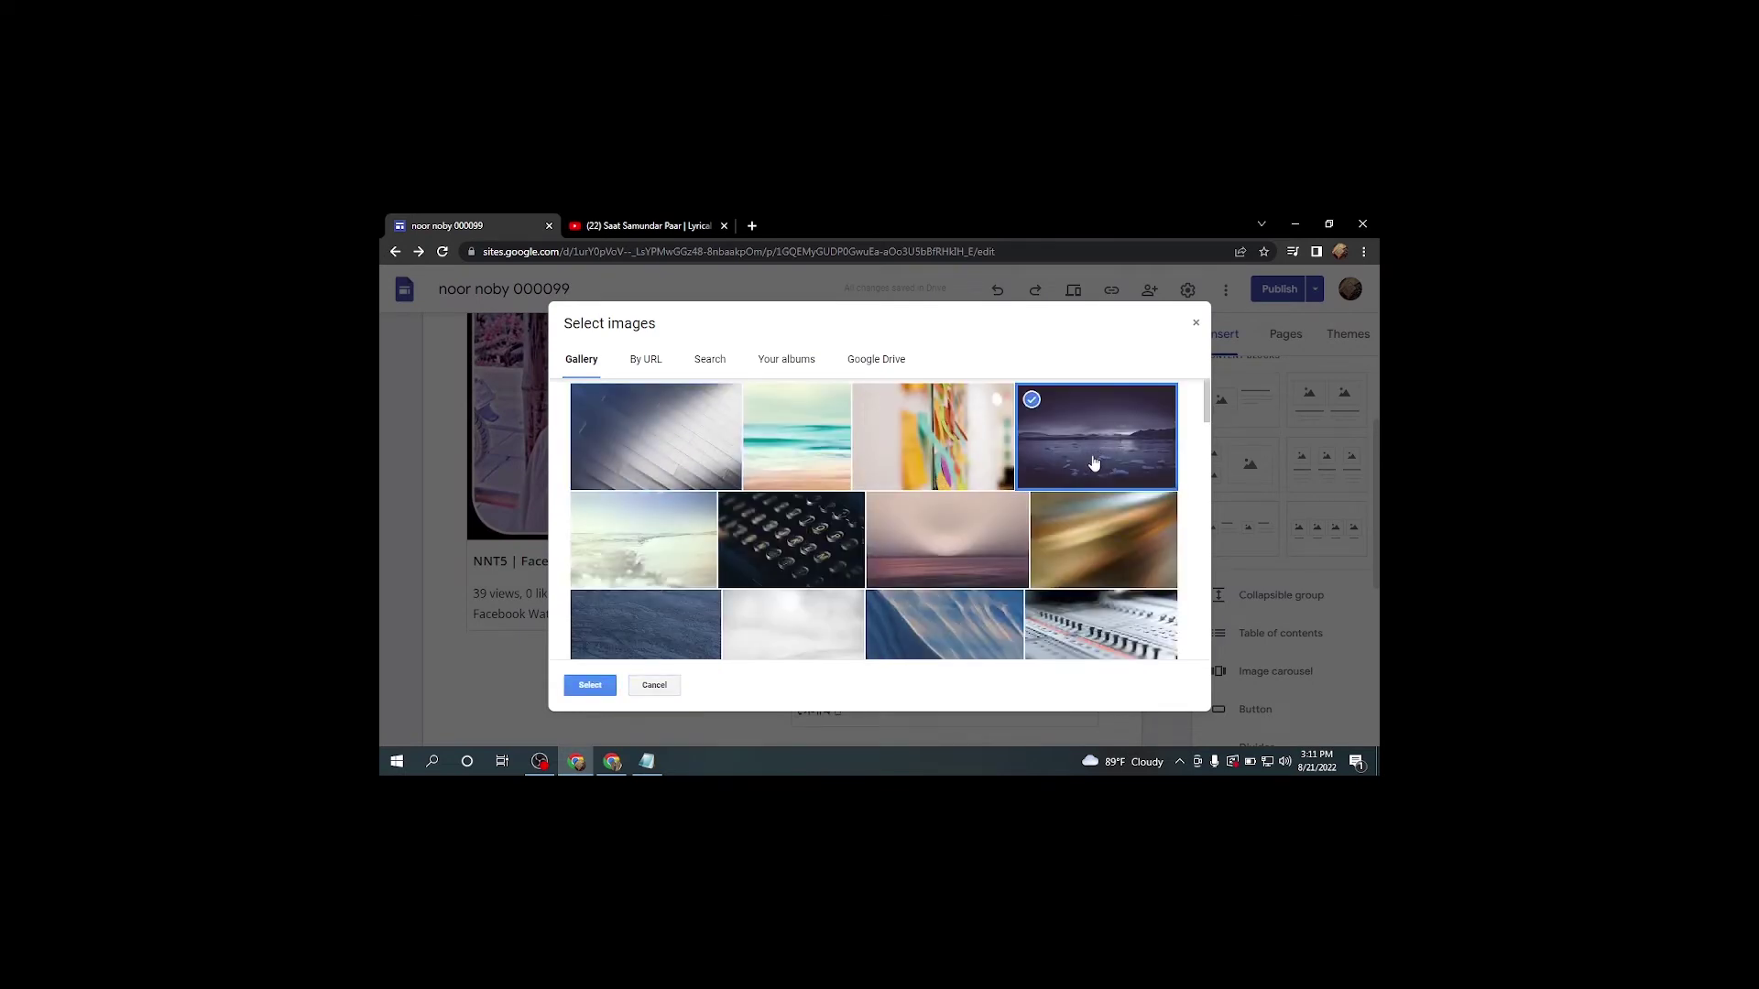
click(590, 687)
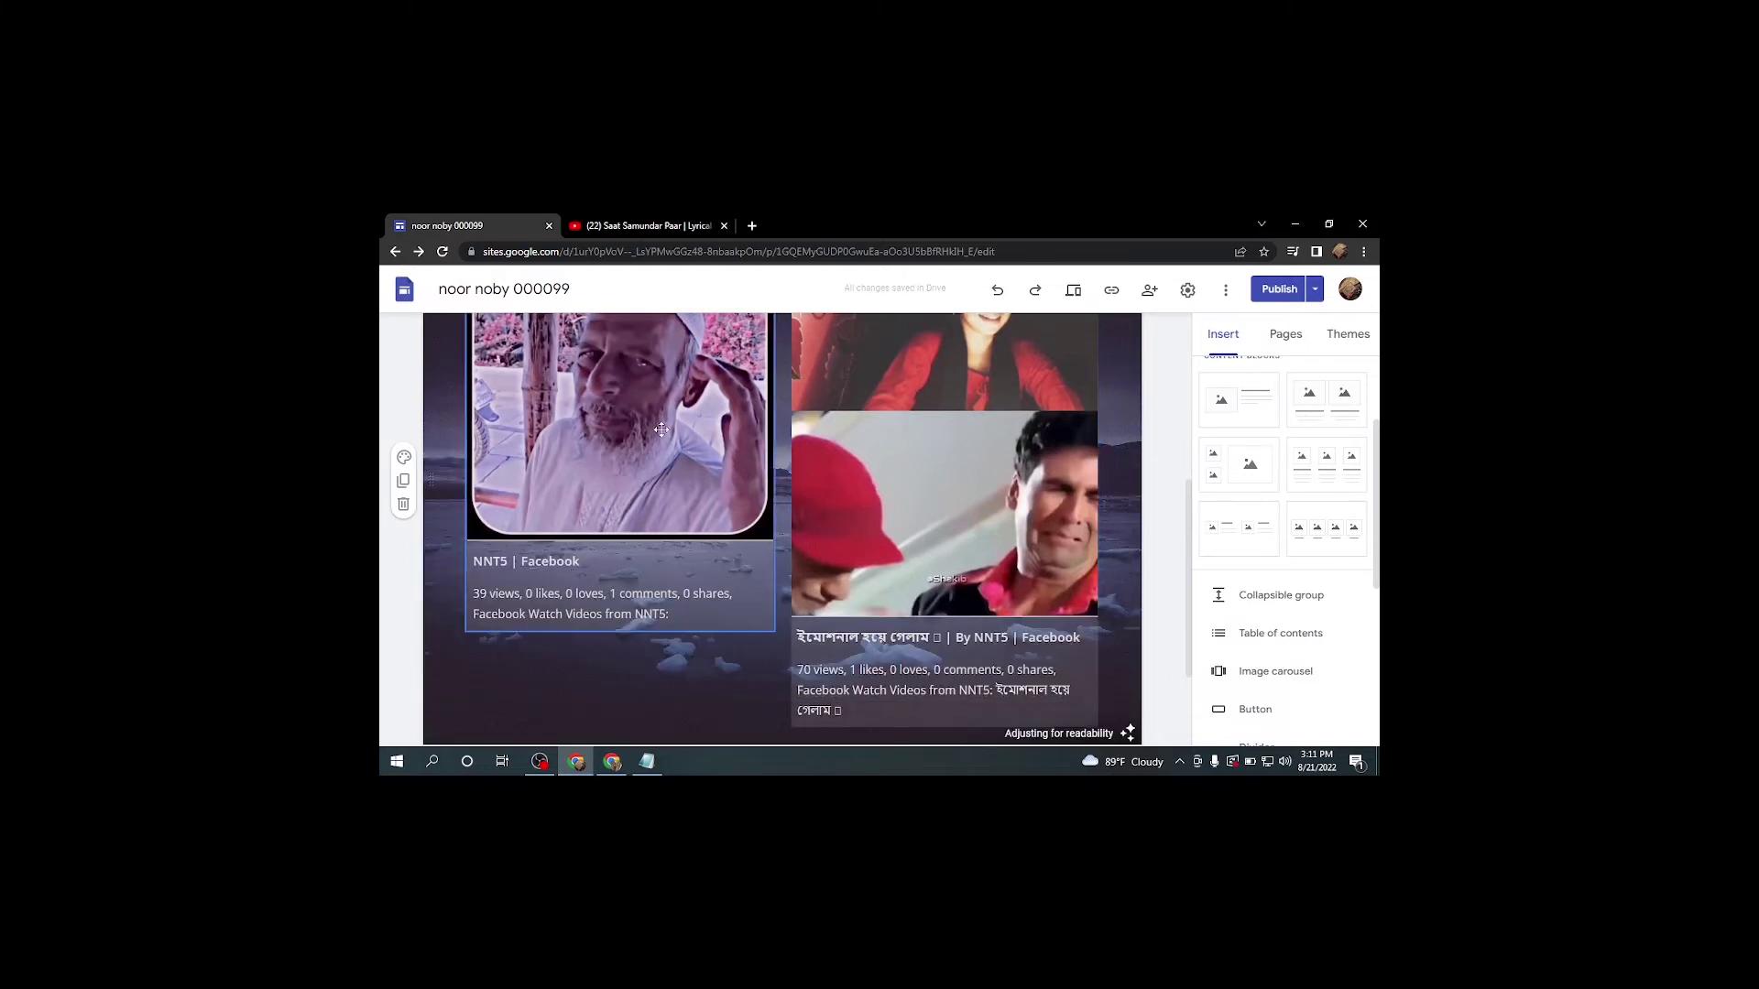
Examine how the new background image looks behind the two Facebook videos, from the header to the section's end.
scroll(753, 528, down, 1)
scroll(762, 547, up, 4)
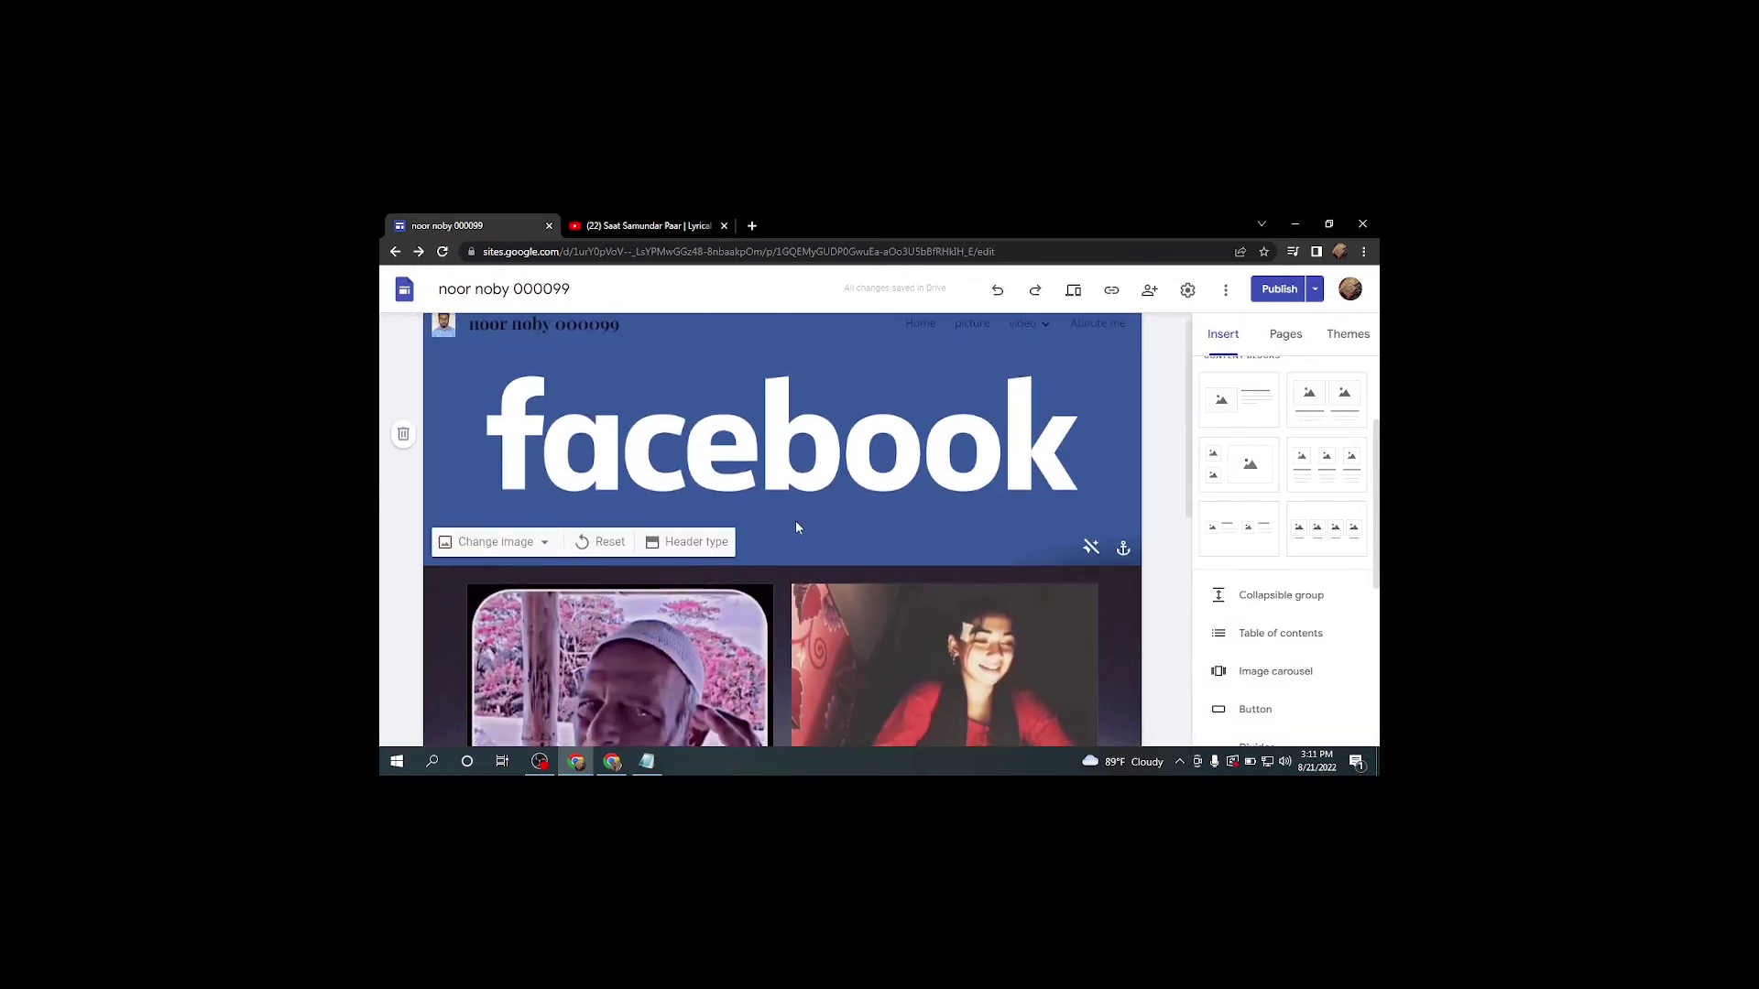
scroll(795, 520, down, 4)
scroll(767, 545, up, 4)
scroll(789, 553, down, 3)
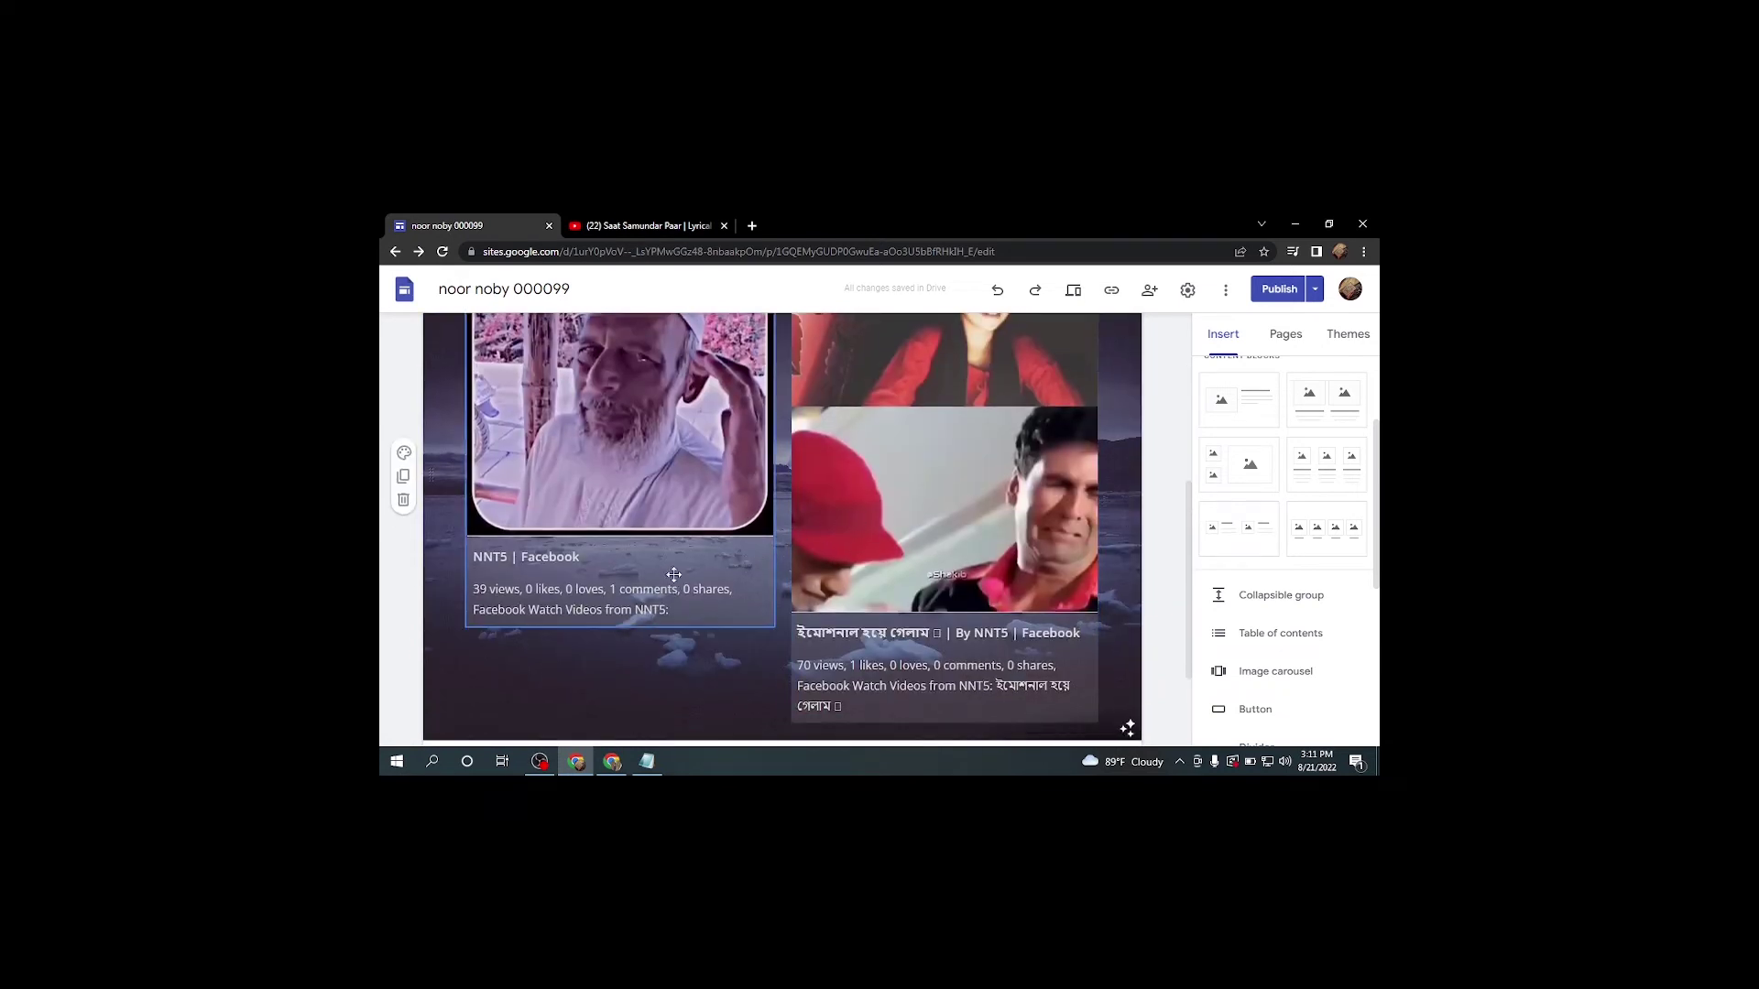
scroll(687, 612, down, 2)
scroll(706, 600, up, 4)
scroll(730, 589, down, 4)
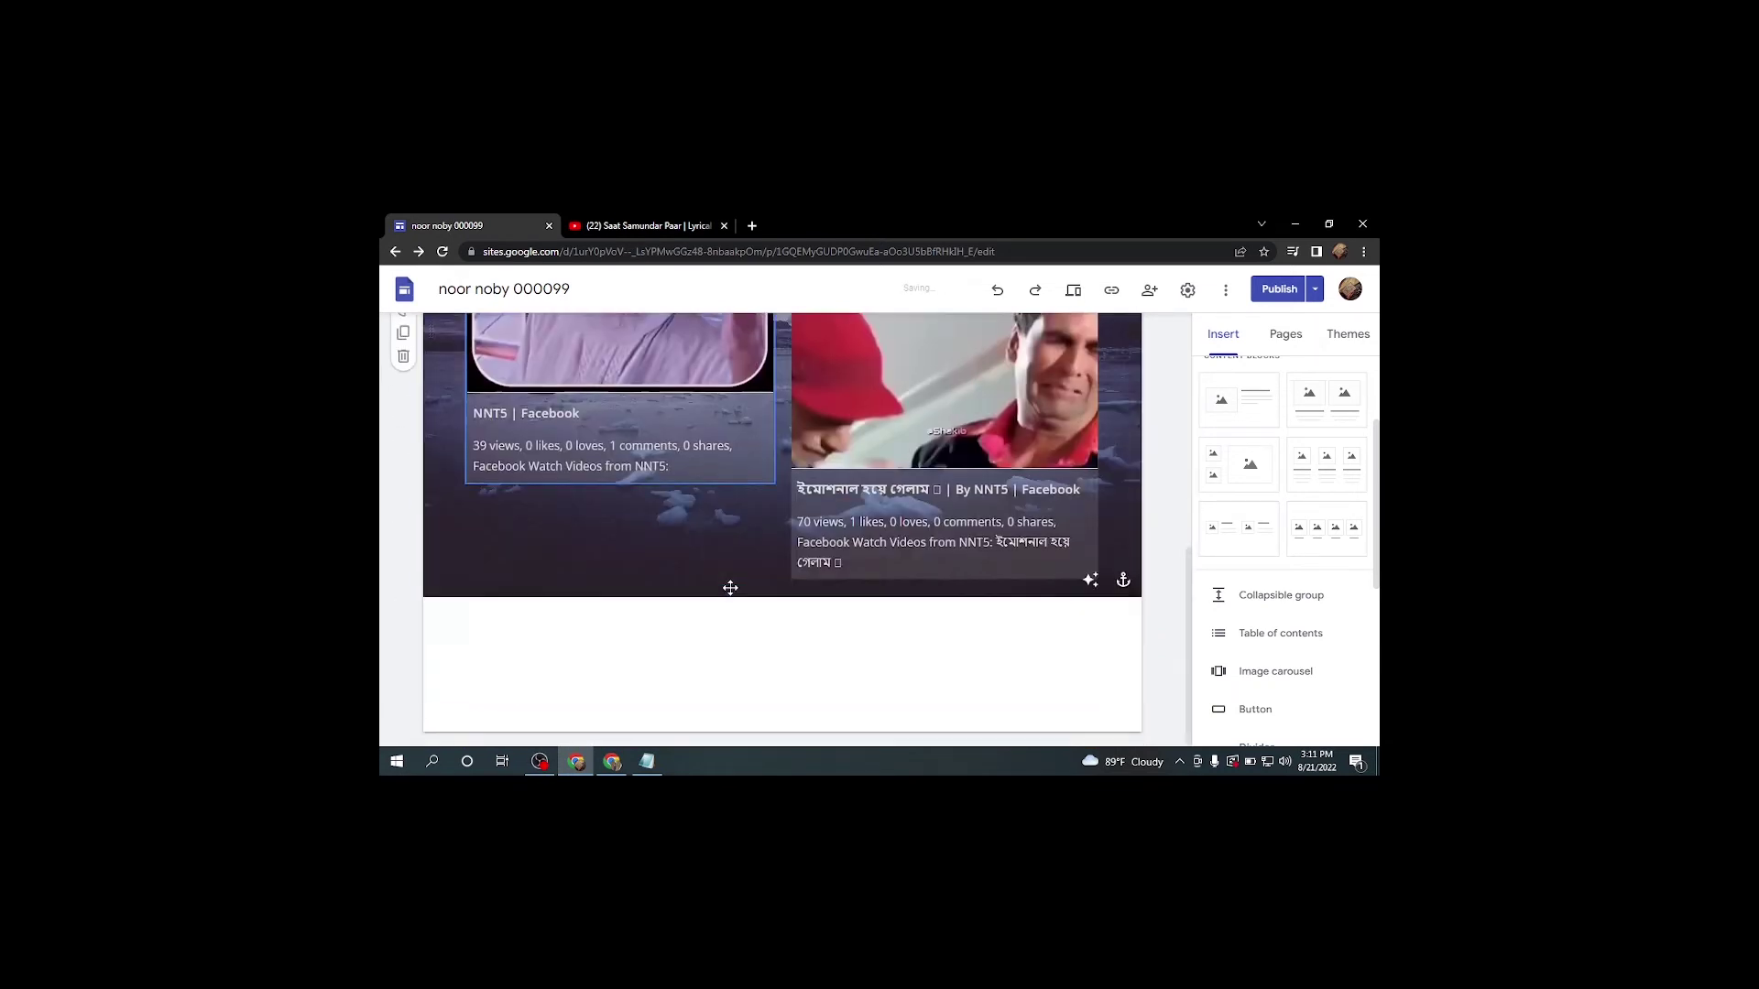
scroll(751, 588, up, 3)
scroll(751, 588, down, 3)
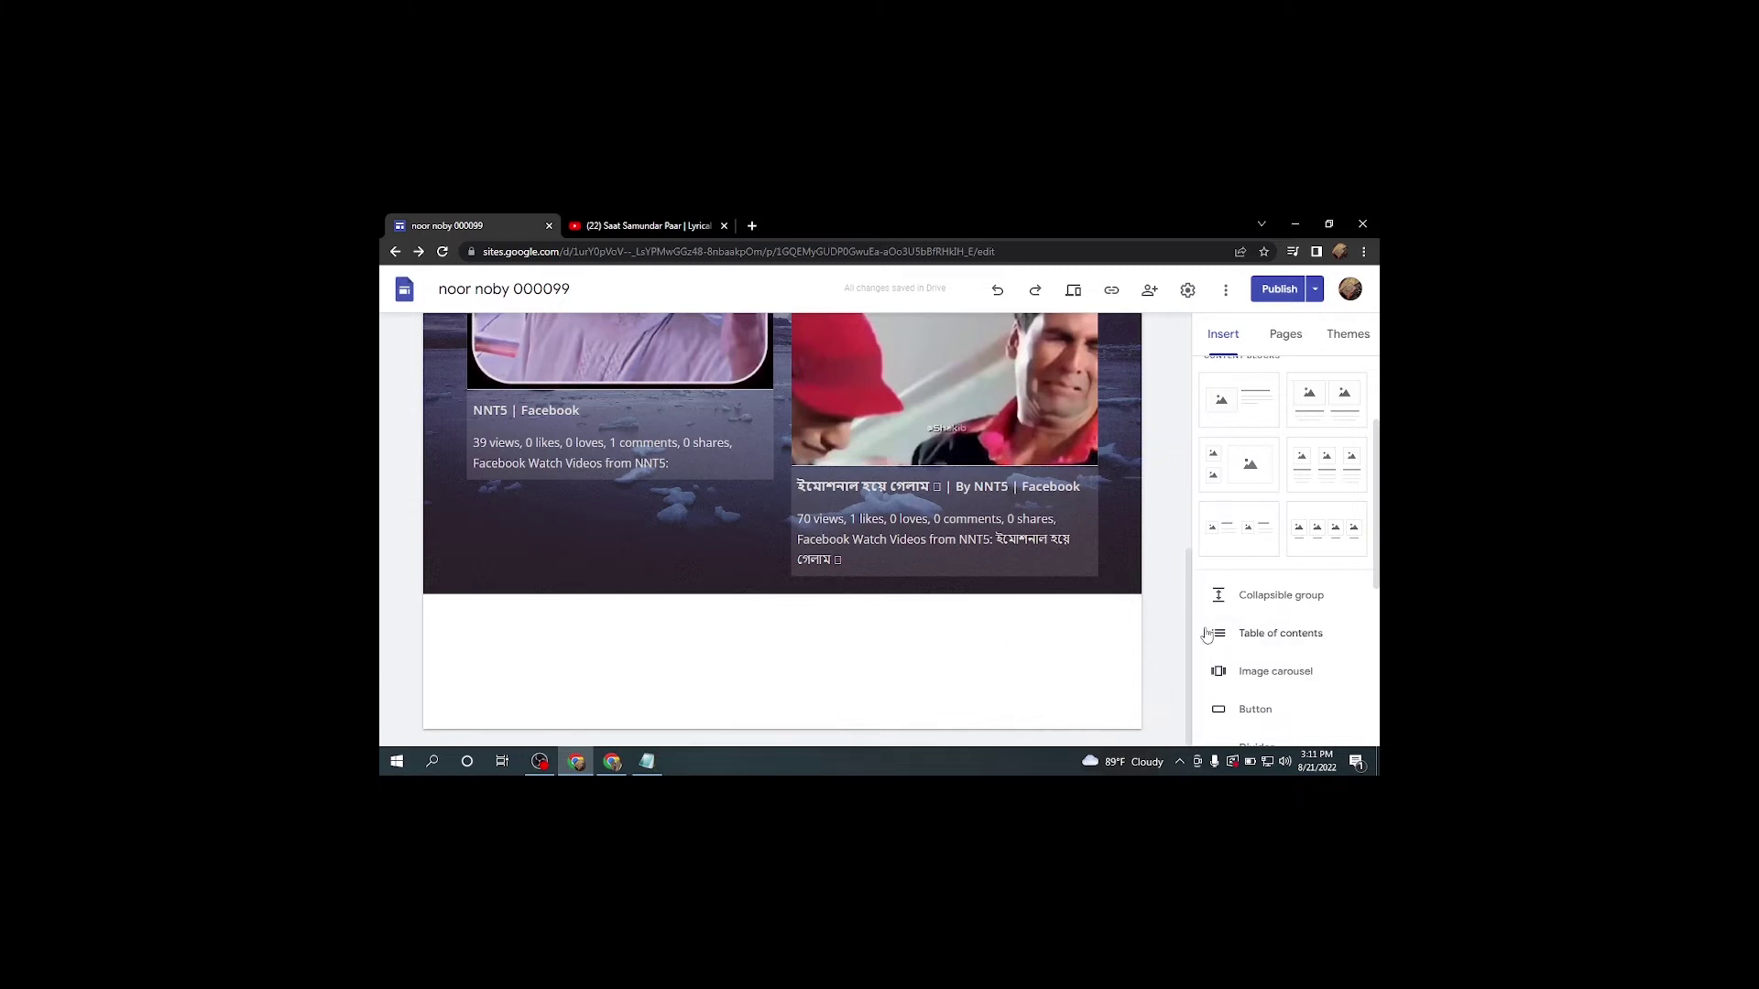
Insert a divider below the videos section and add a text box reading "FACEBOOK" beneath it.
scroll(1214, 632, down, 3)
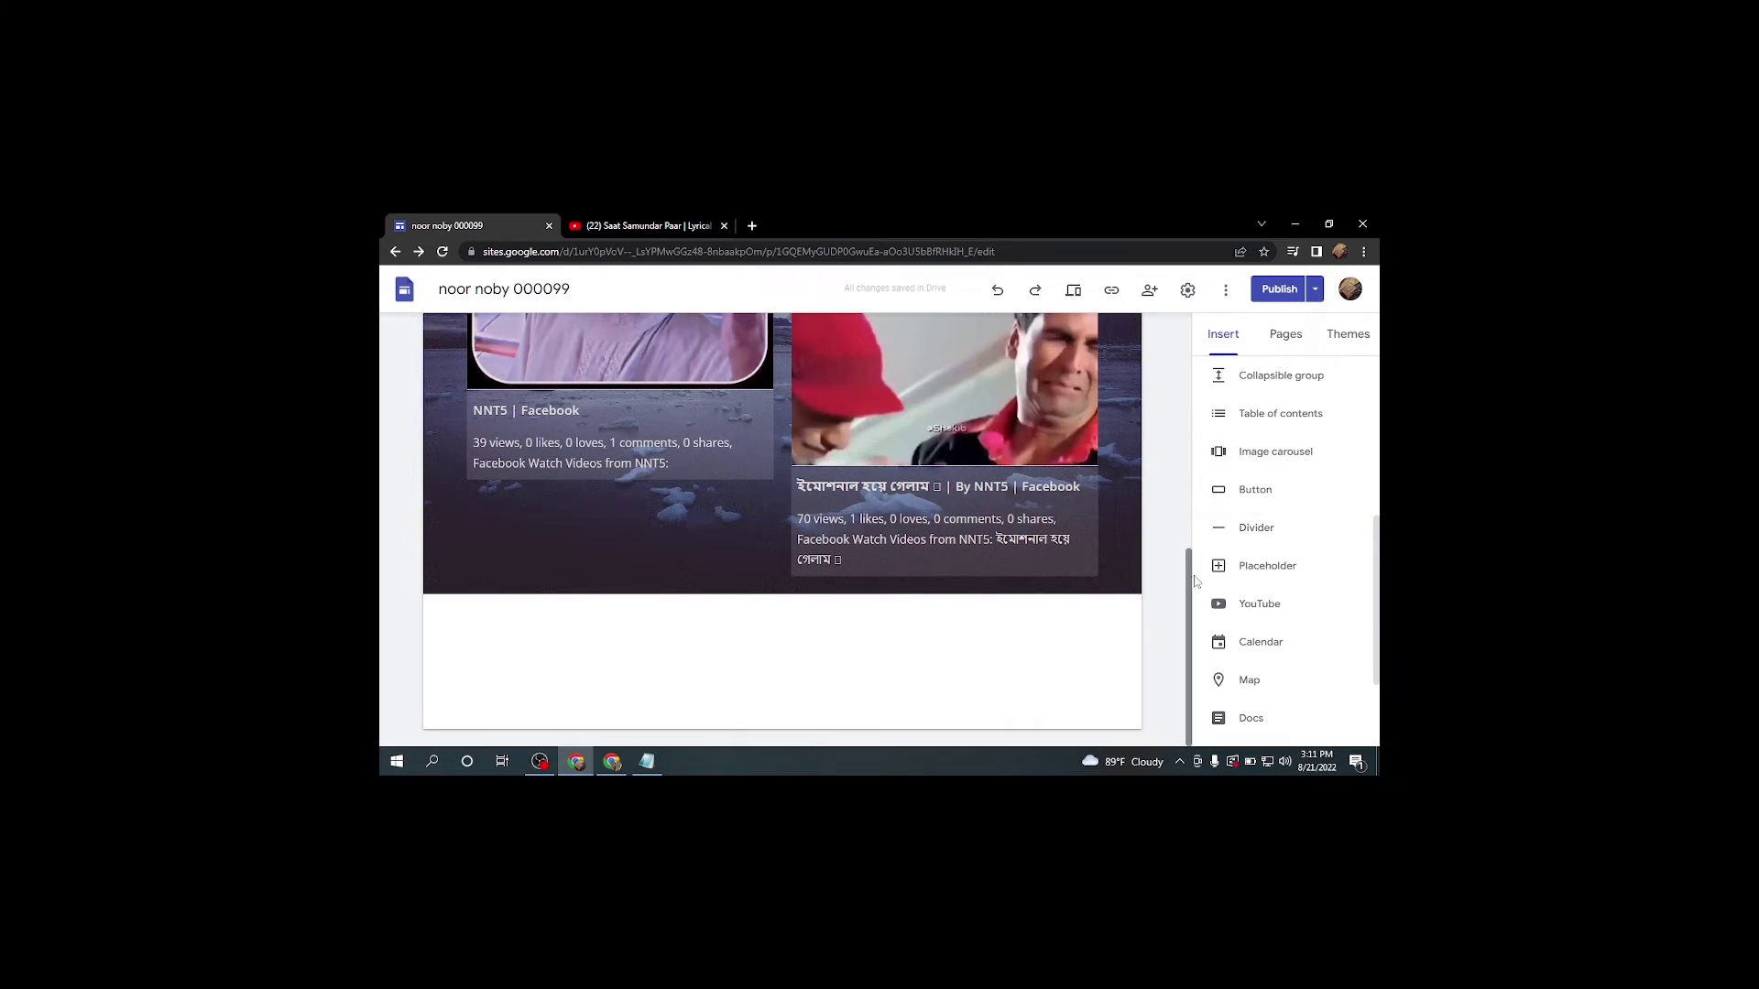
click(1265, 529)
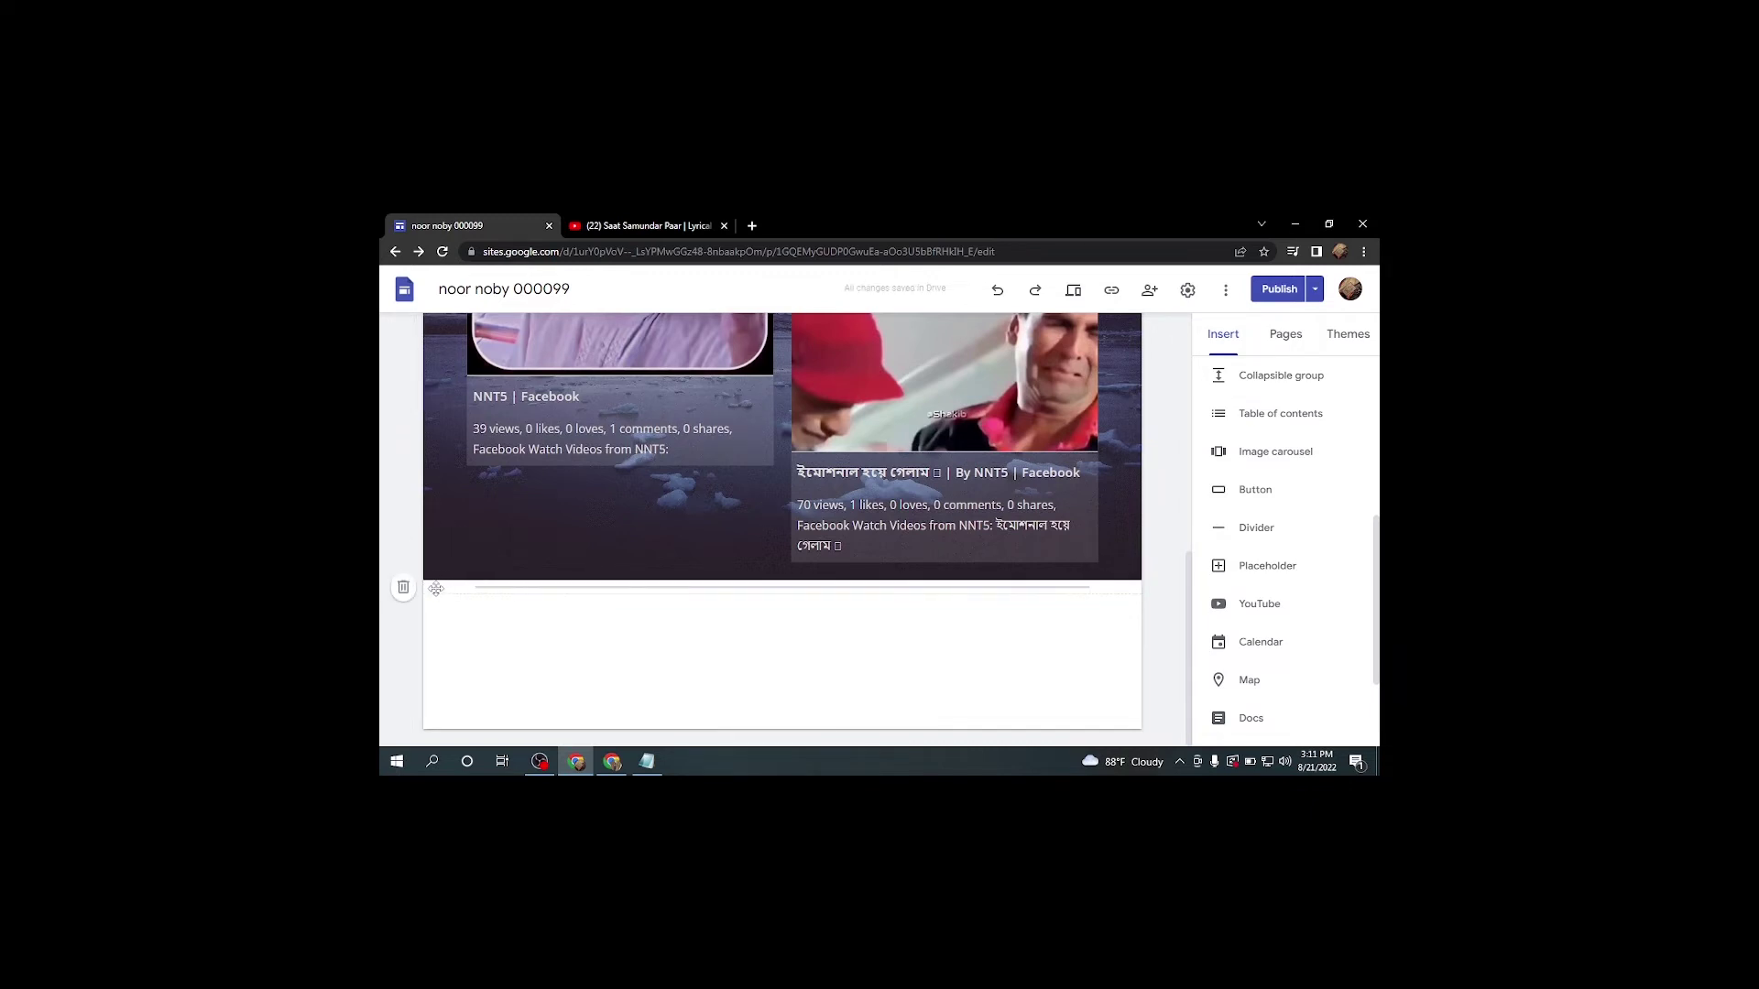
double_click(439, 591)
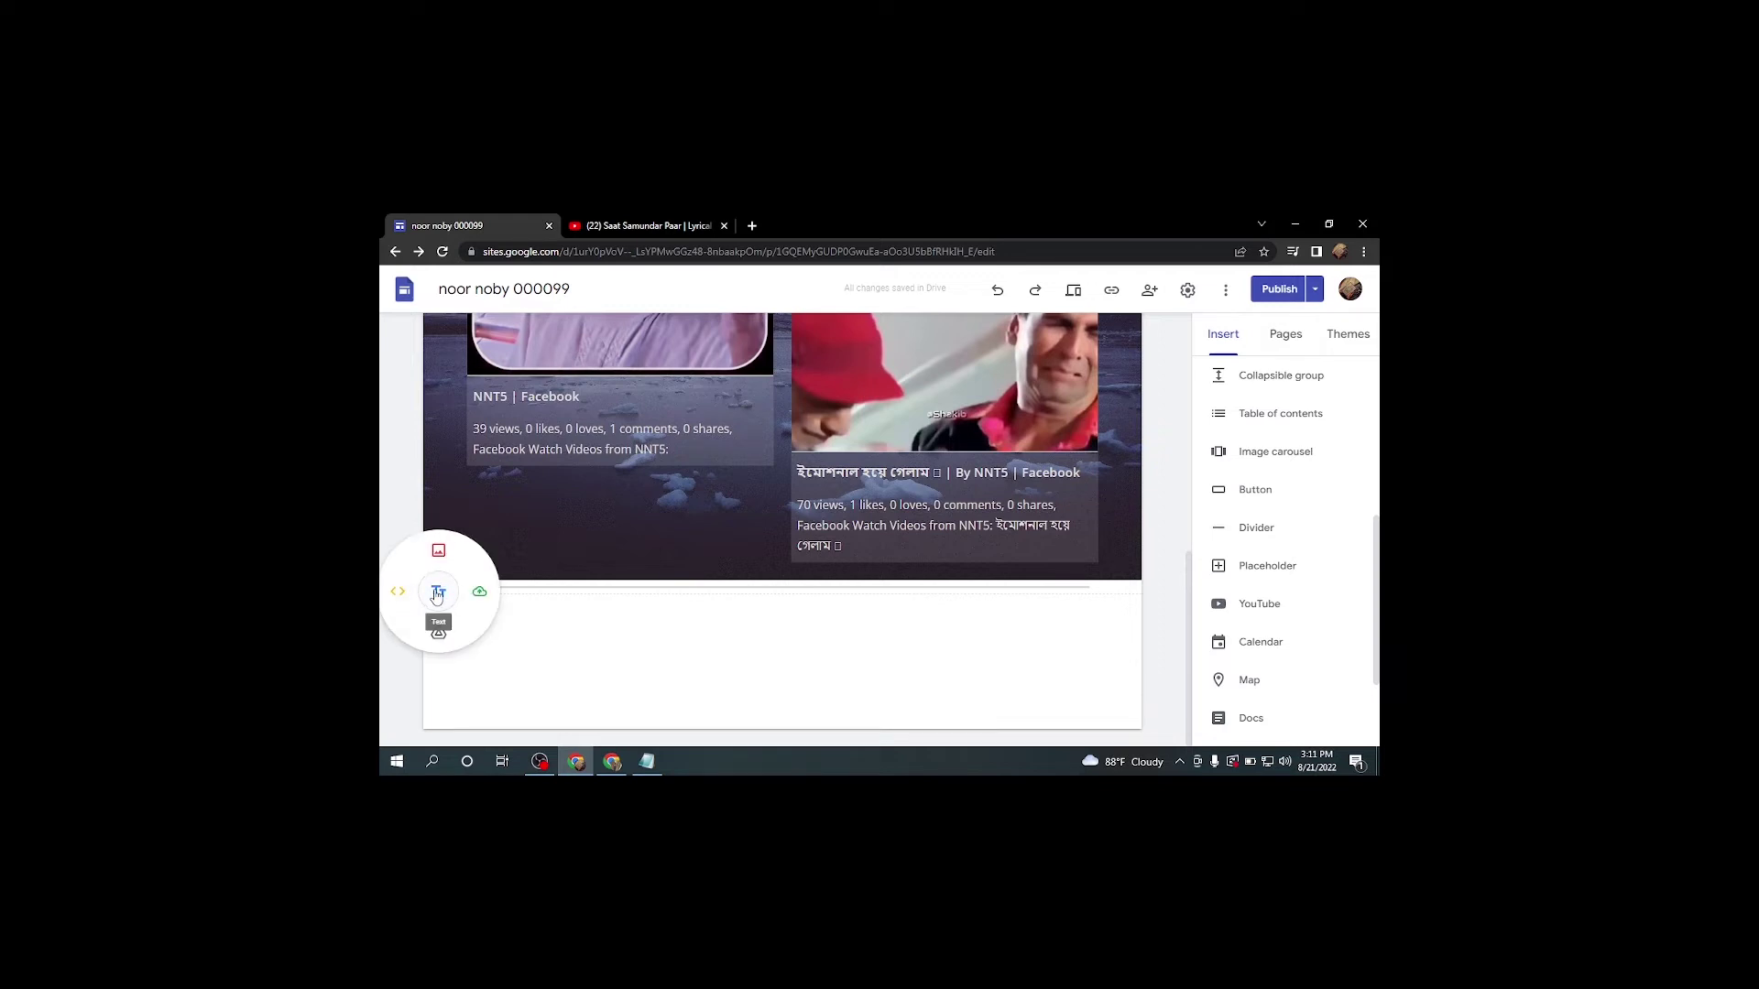
click(437, 594)
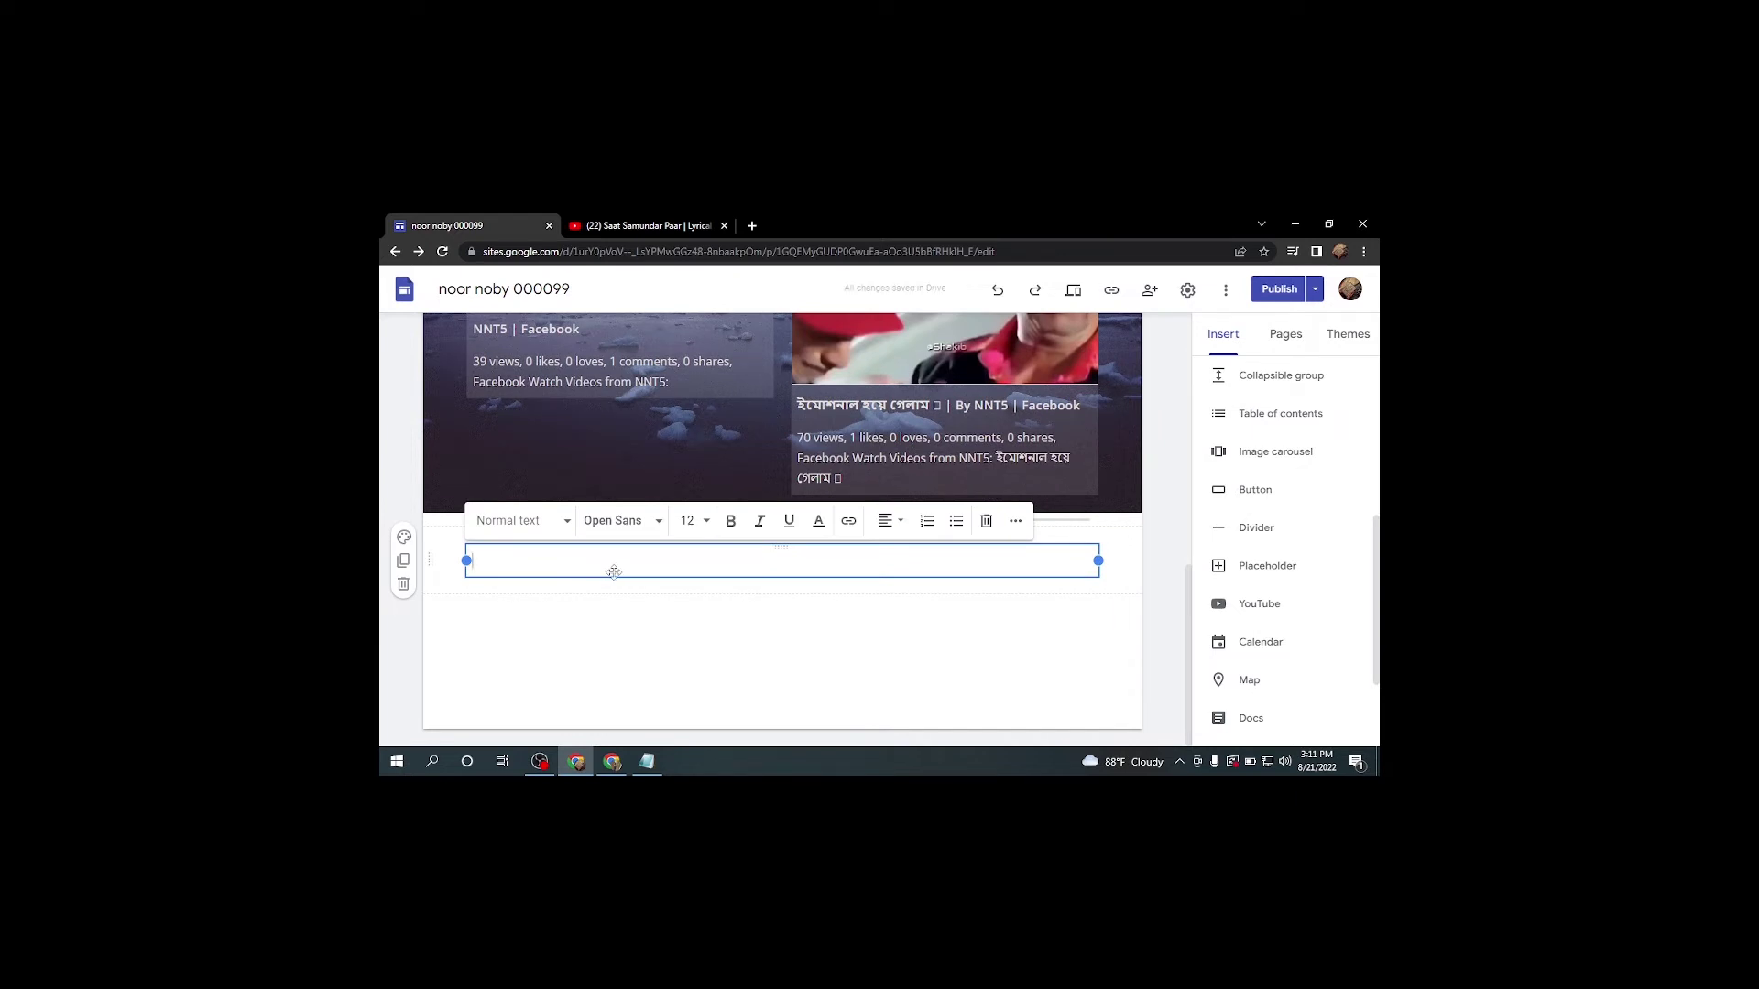
text(F)
text(BOOK)
Make the "FACEBOOK" text bold and center it in its text box.
drag(534, 561, 467, 561)
click(730, 520)
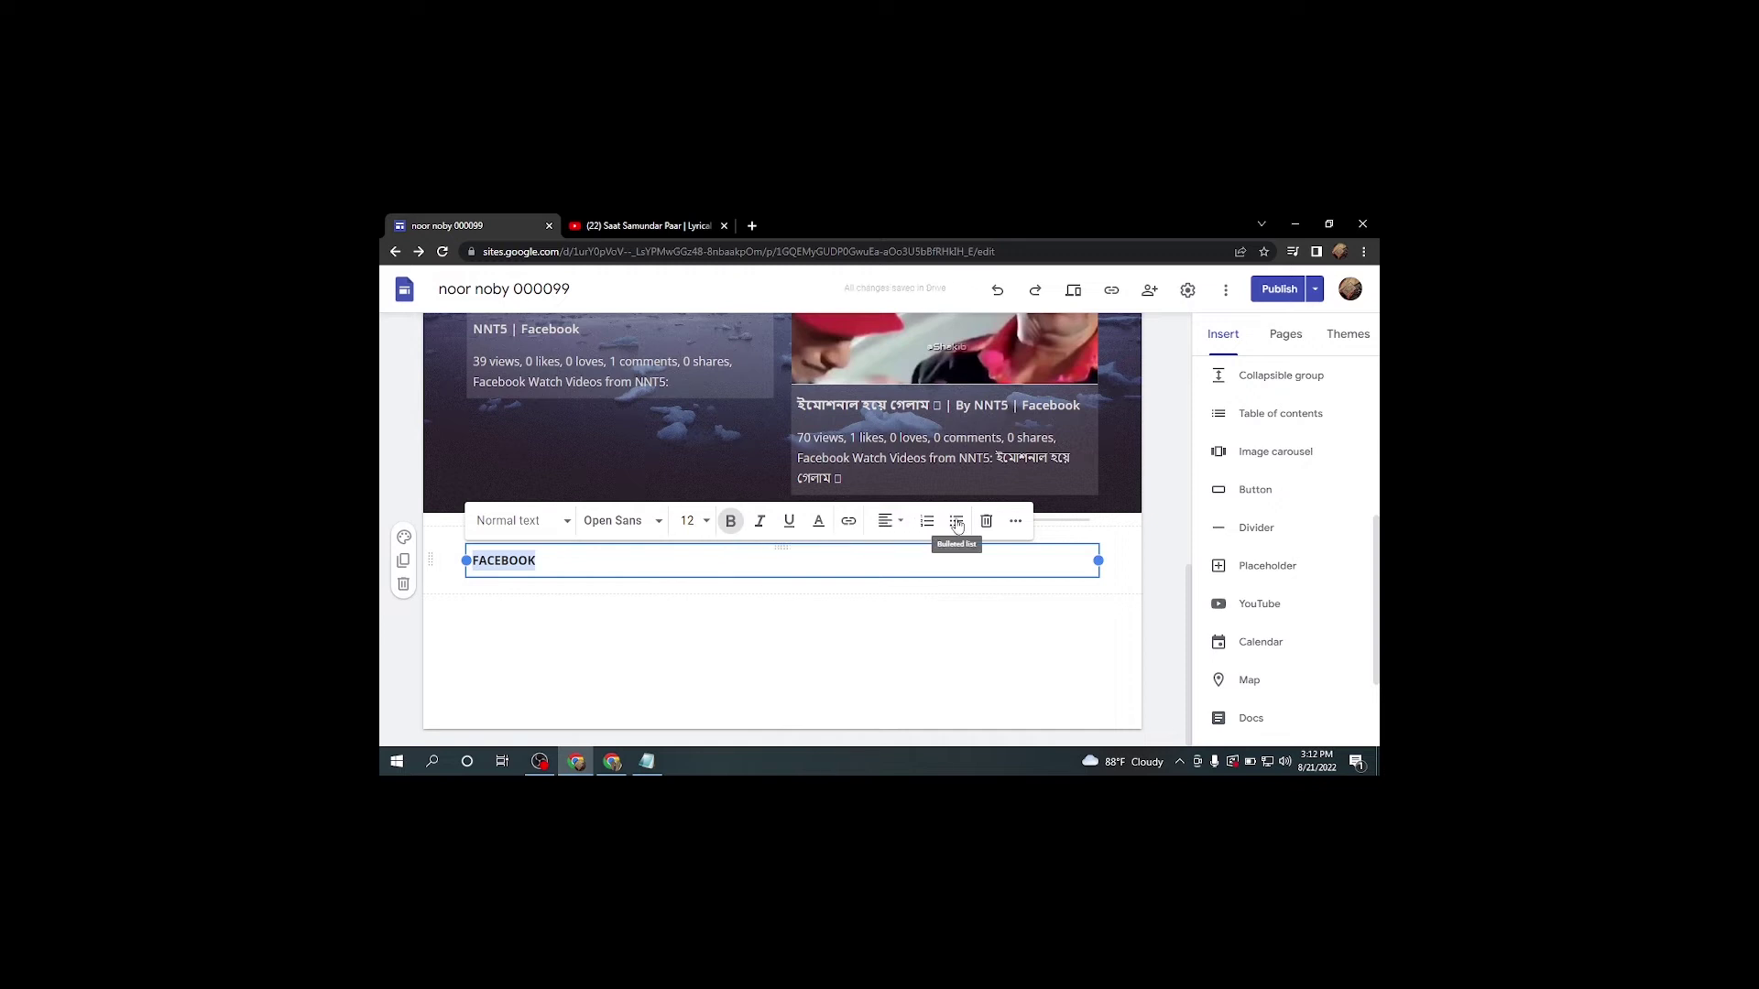
click(888, 521)
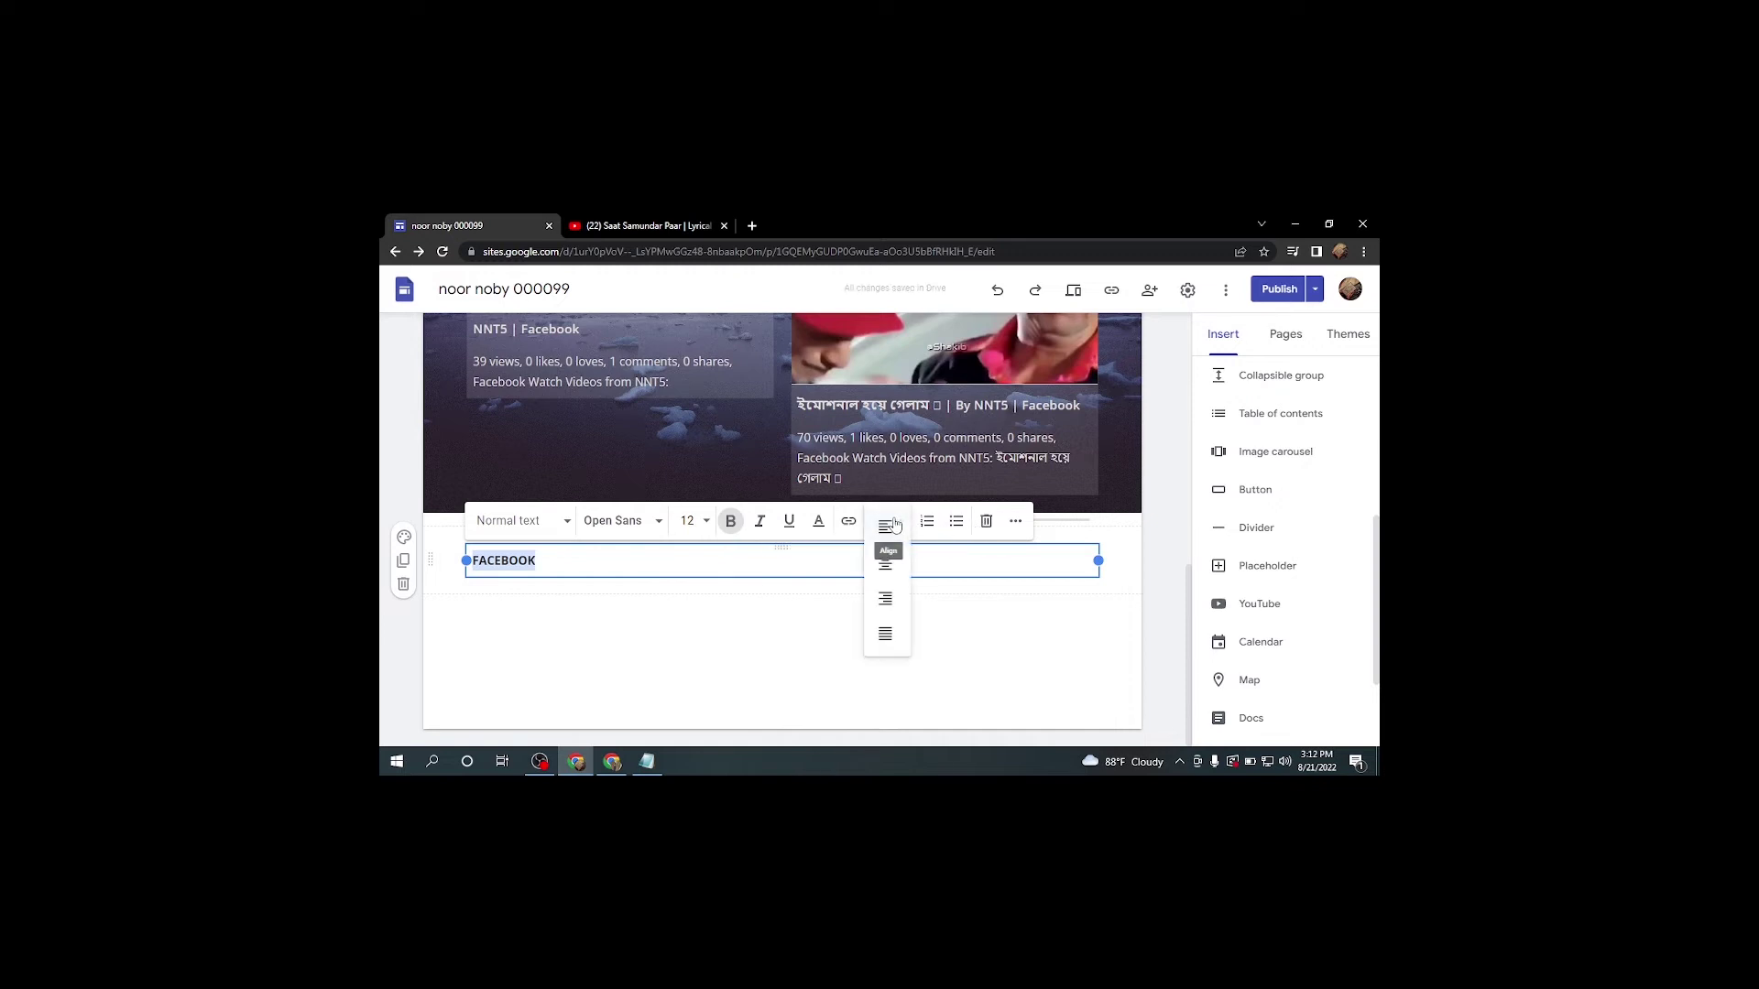
click(884, 561)
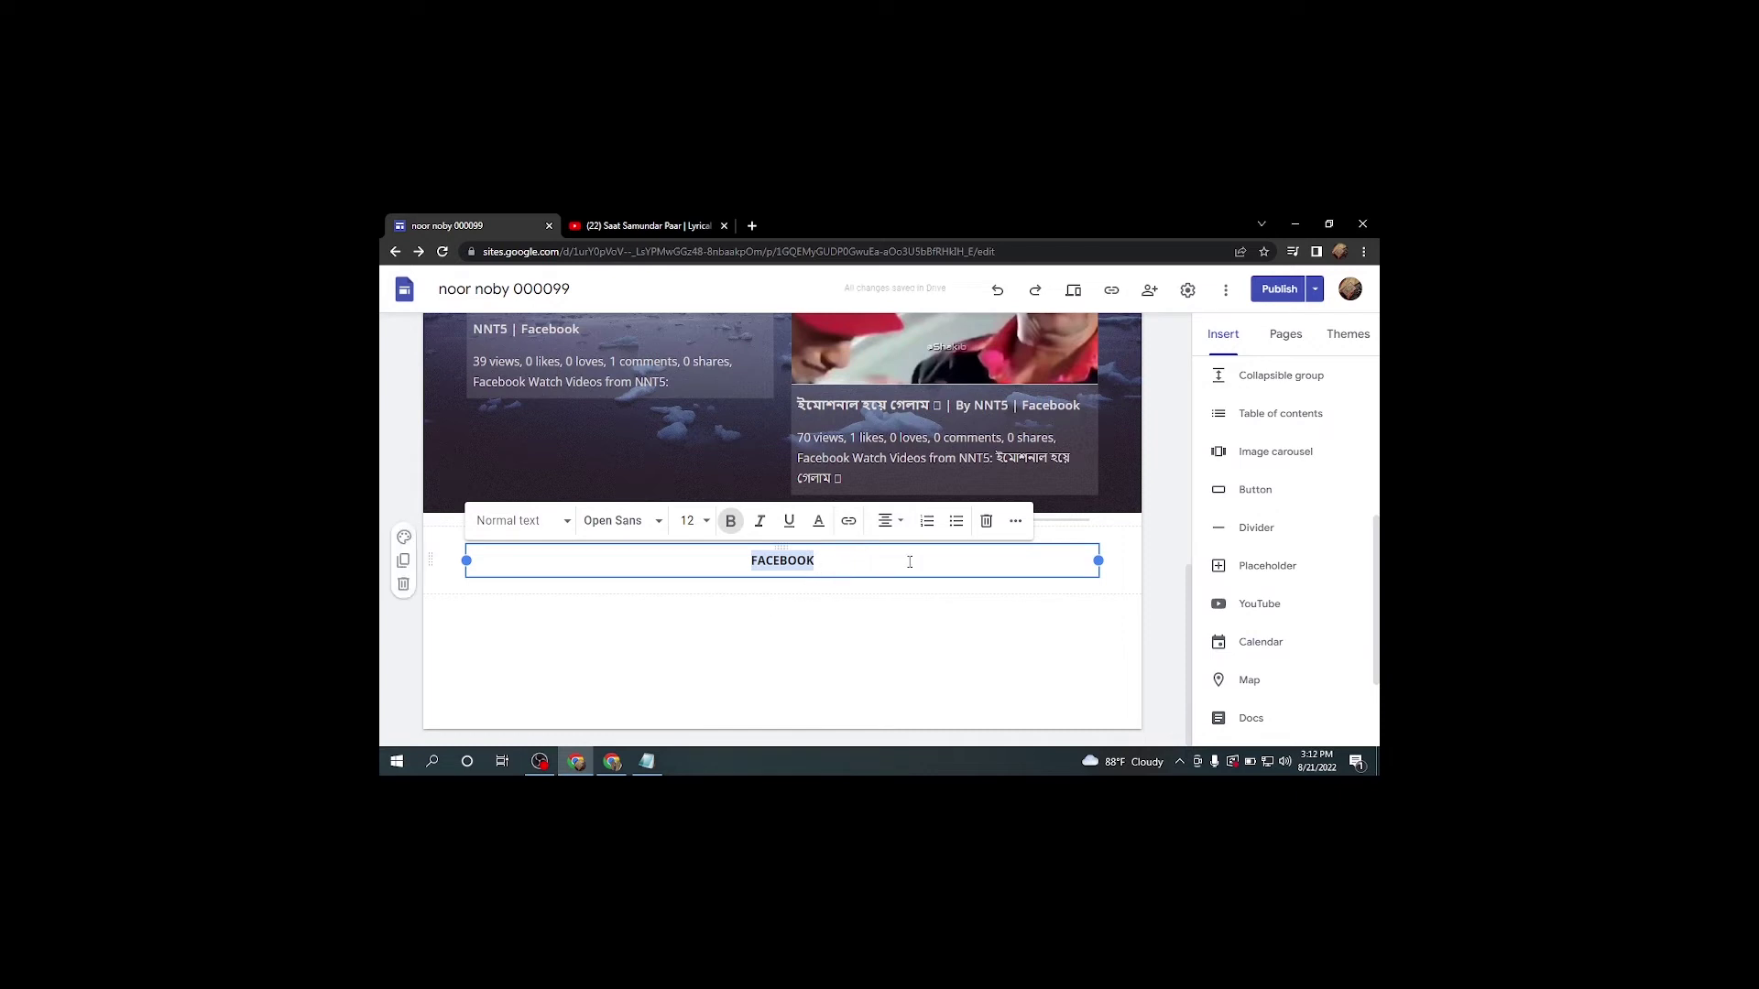
click(843, 560)
Set the "FACEBOOK" text section's background to the pink polka-dot image from the gallery.
click(404, 537)
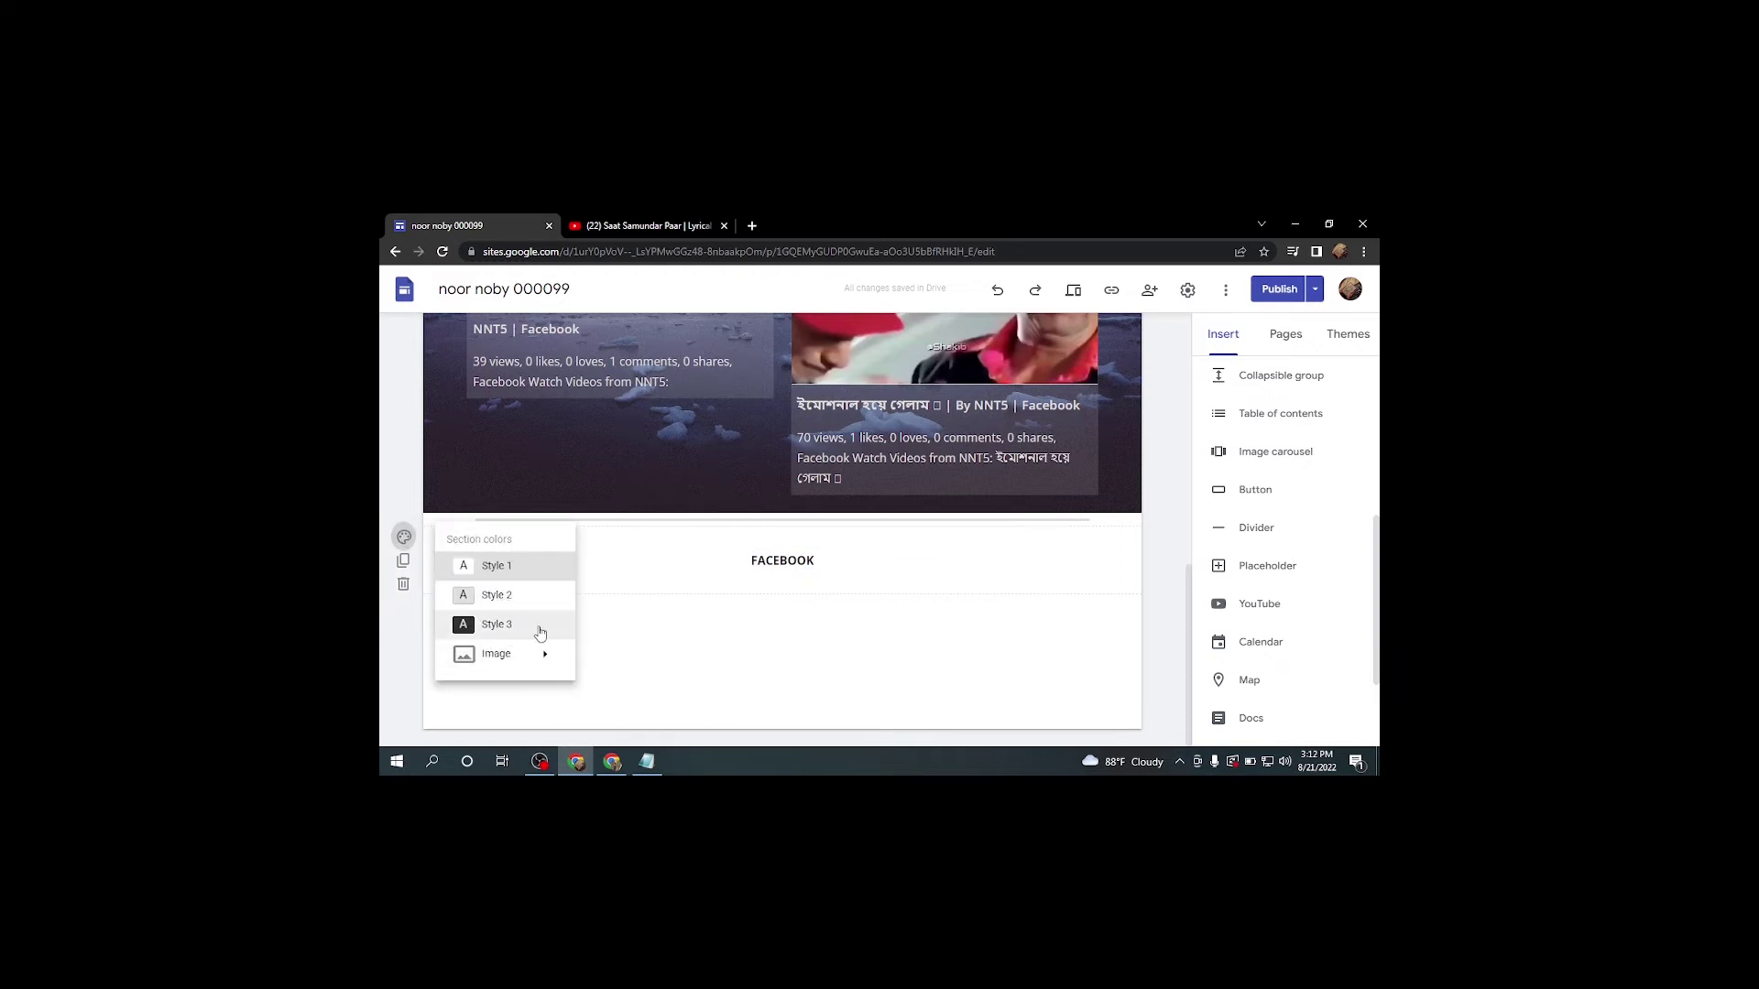
mouse_move(536, 670)
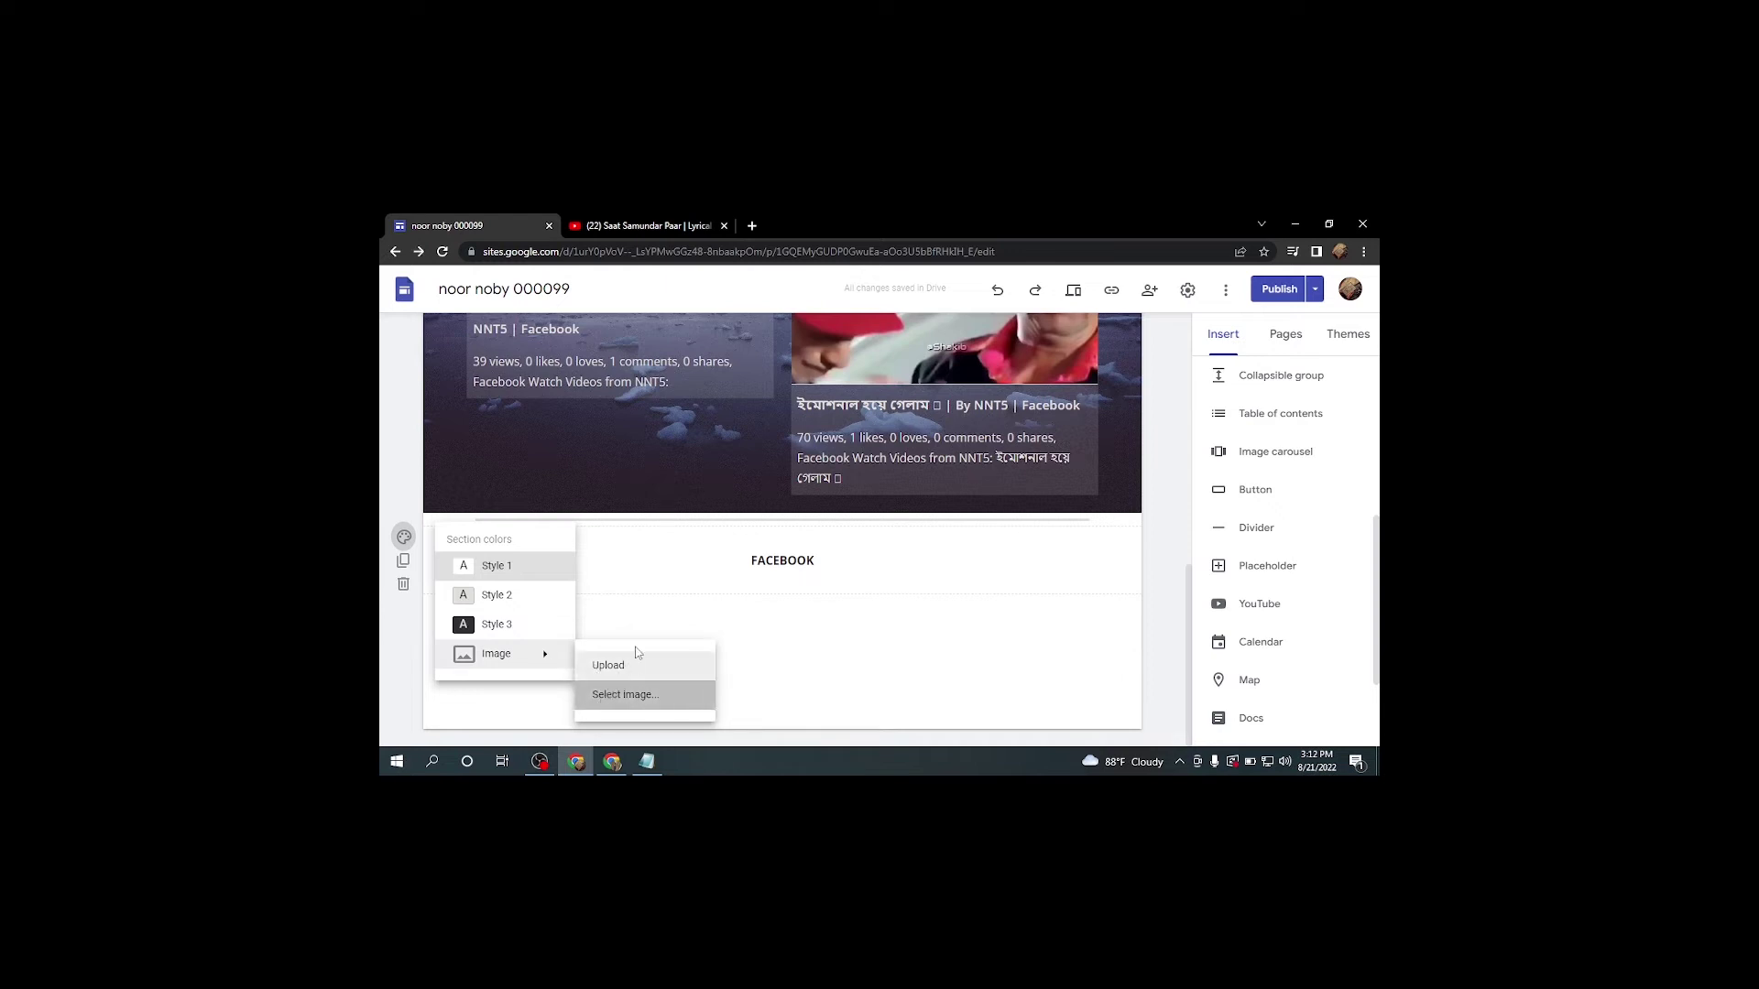
click(625, 694)
scroll(829, 507, down, 10)
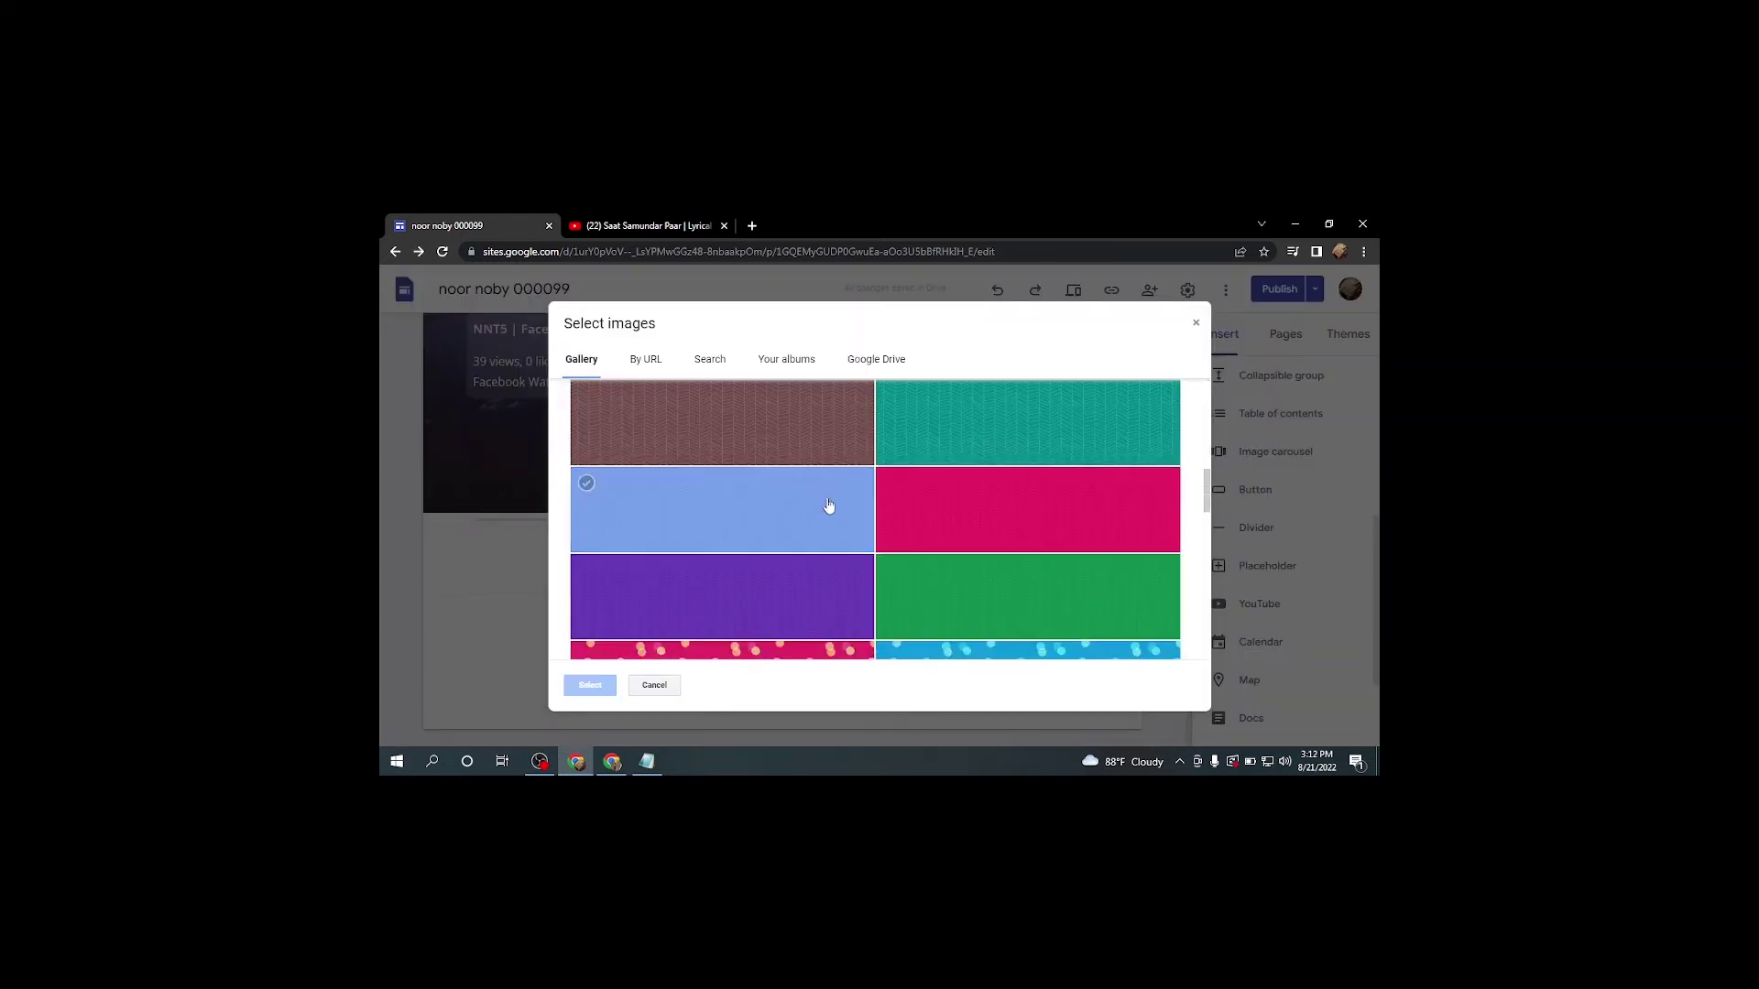
scroll(831, 512, up, 2)
click(756, 557)
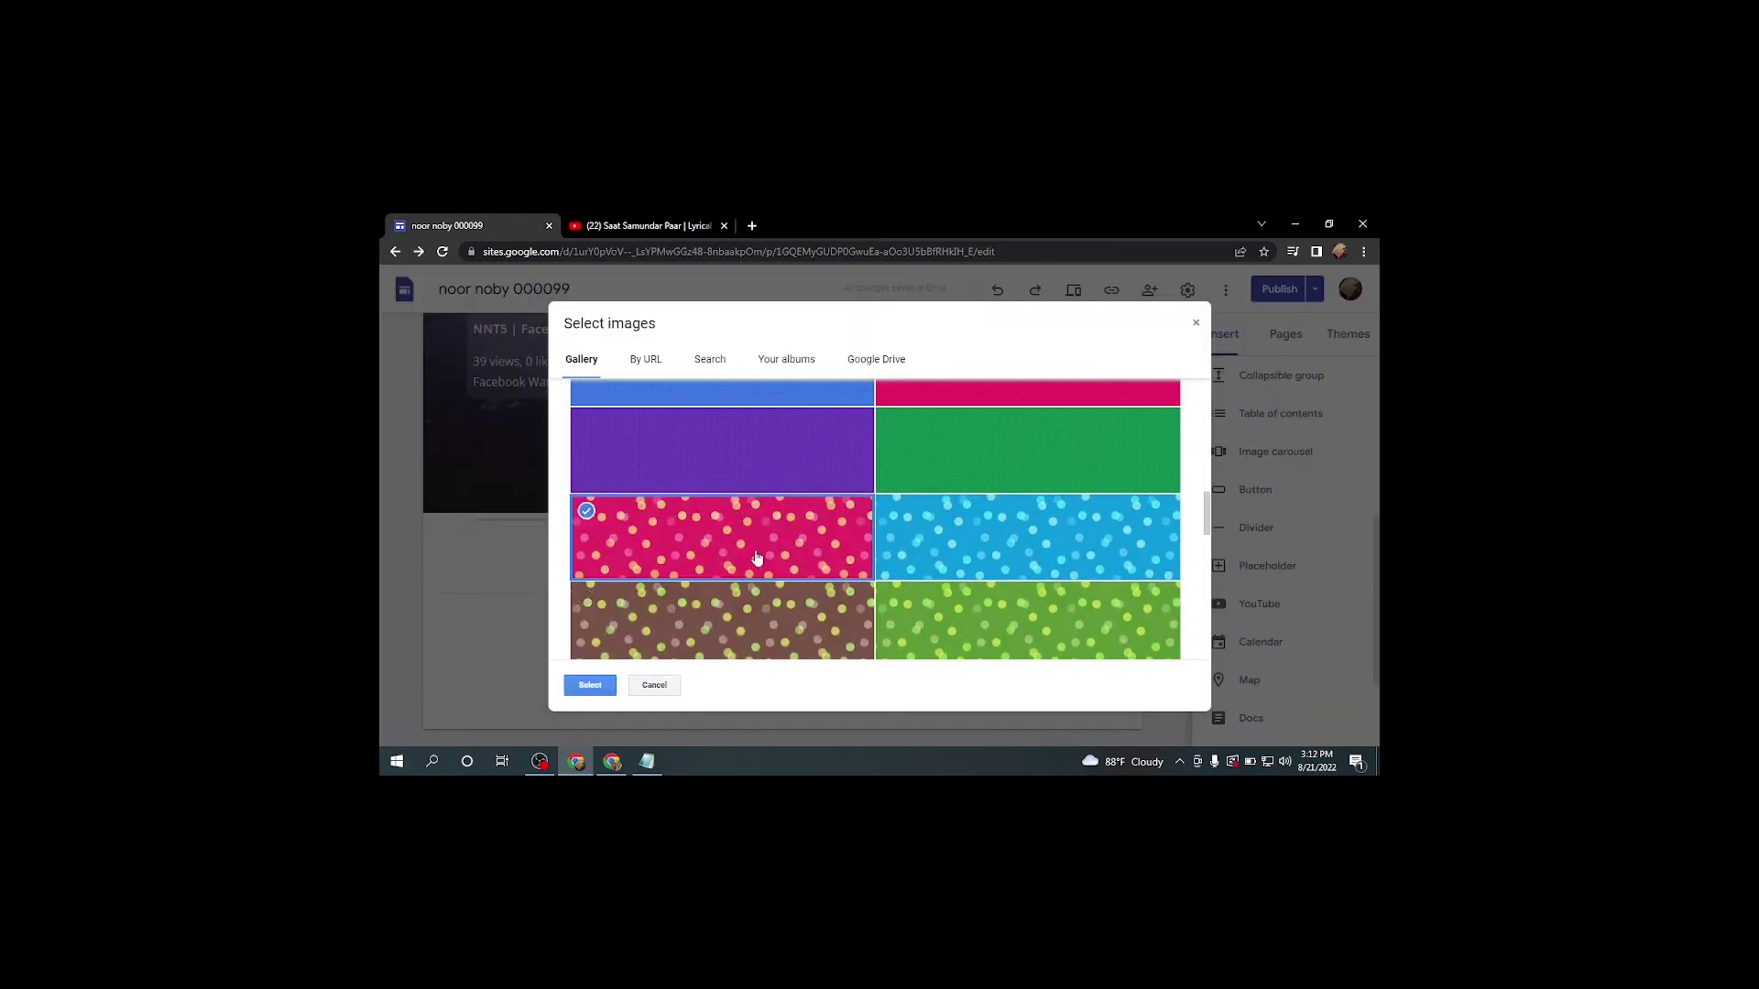
click(591, 685)
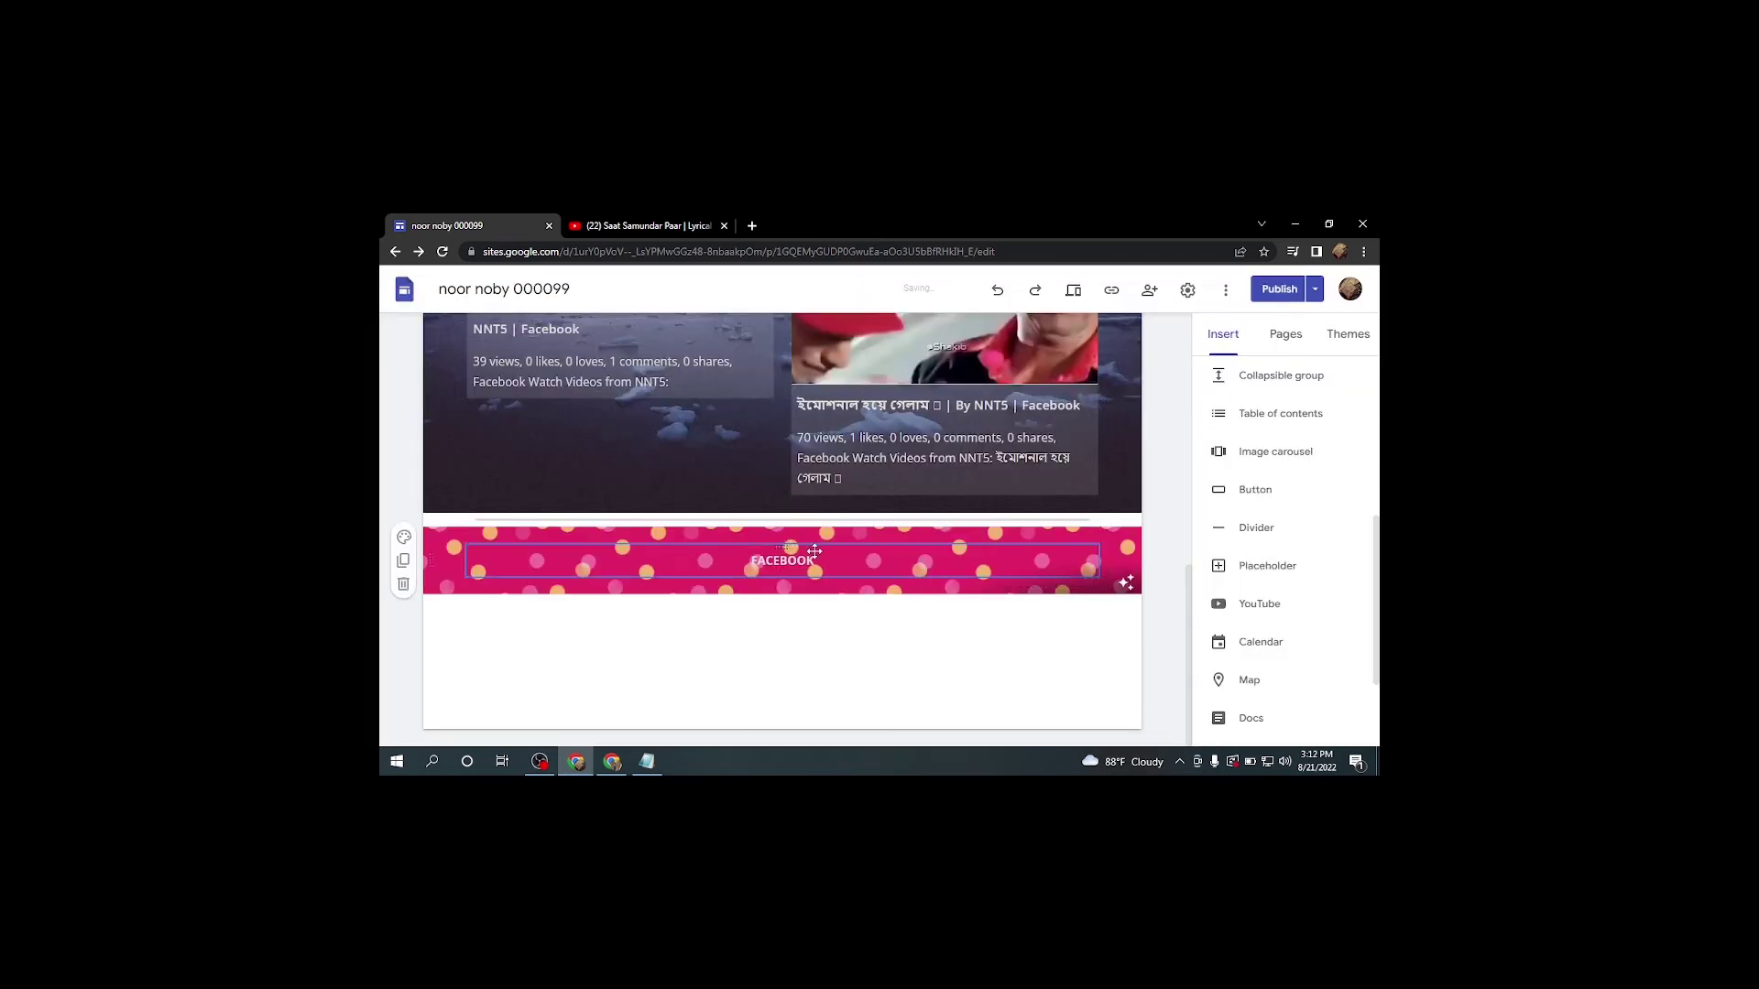
Turn off the readability adjustment on the "FACEBOOK" text section's background image.
scroll(733, 513, up, 5)
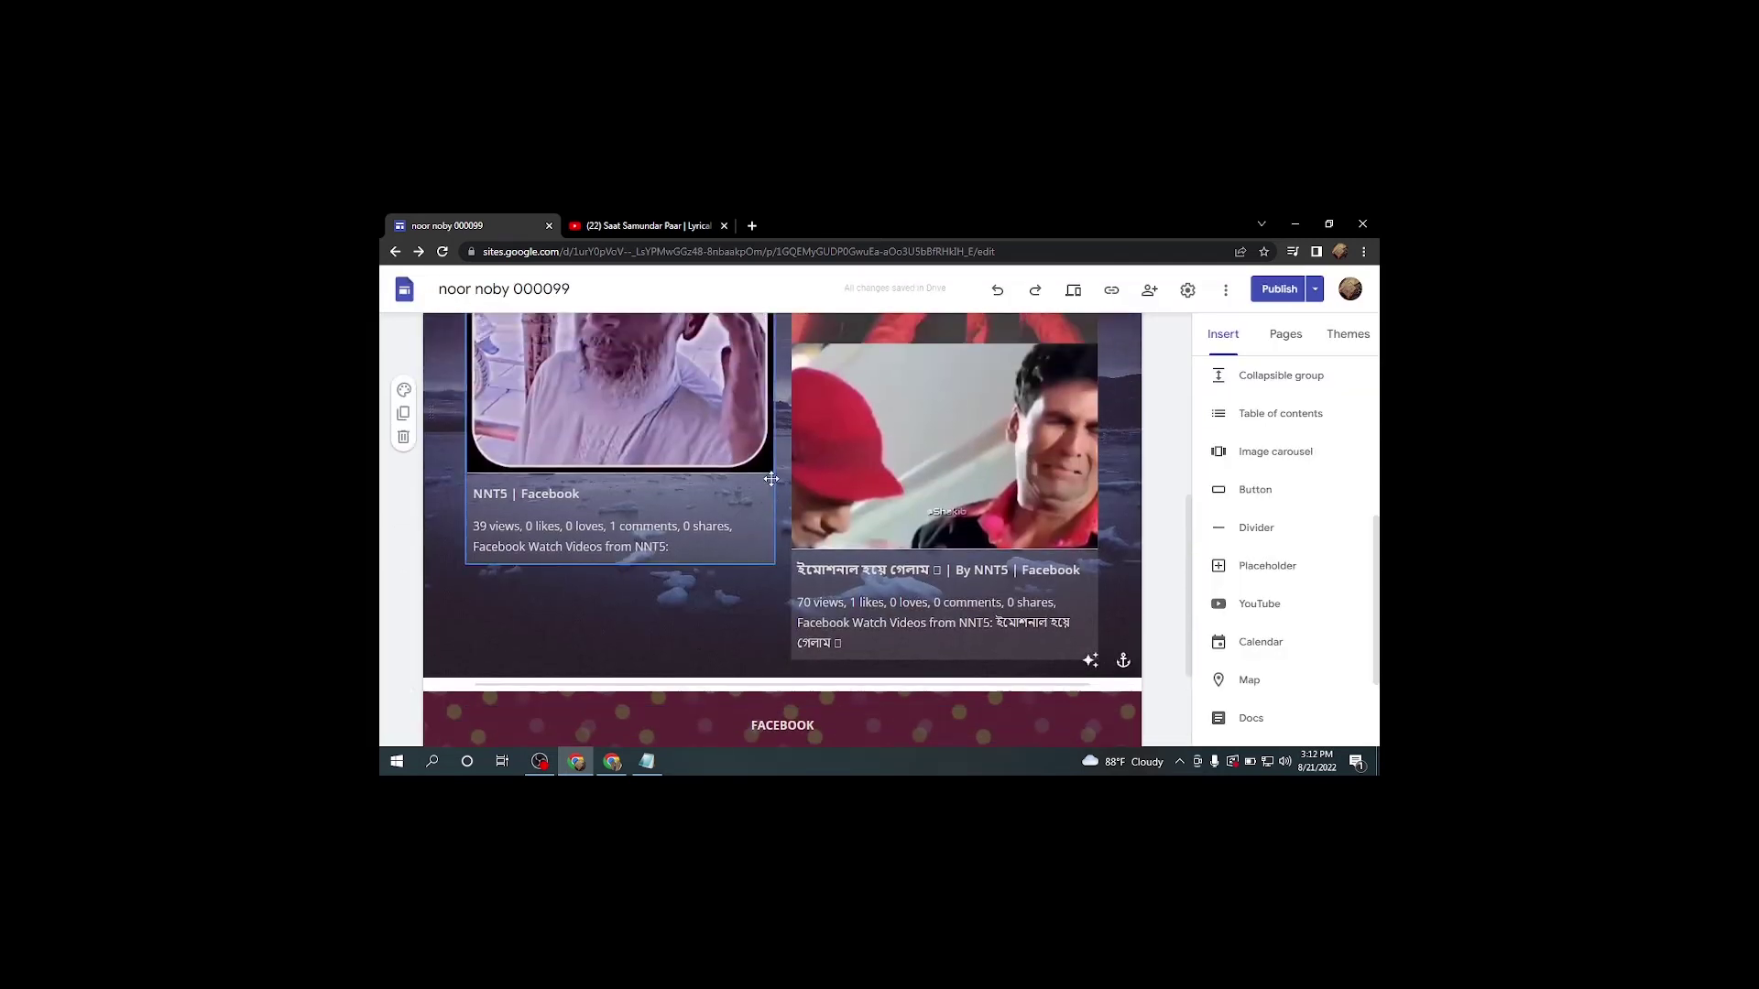
scroll(771, 478, down, 5)
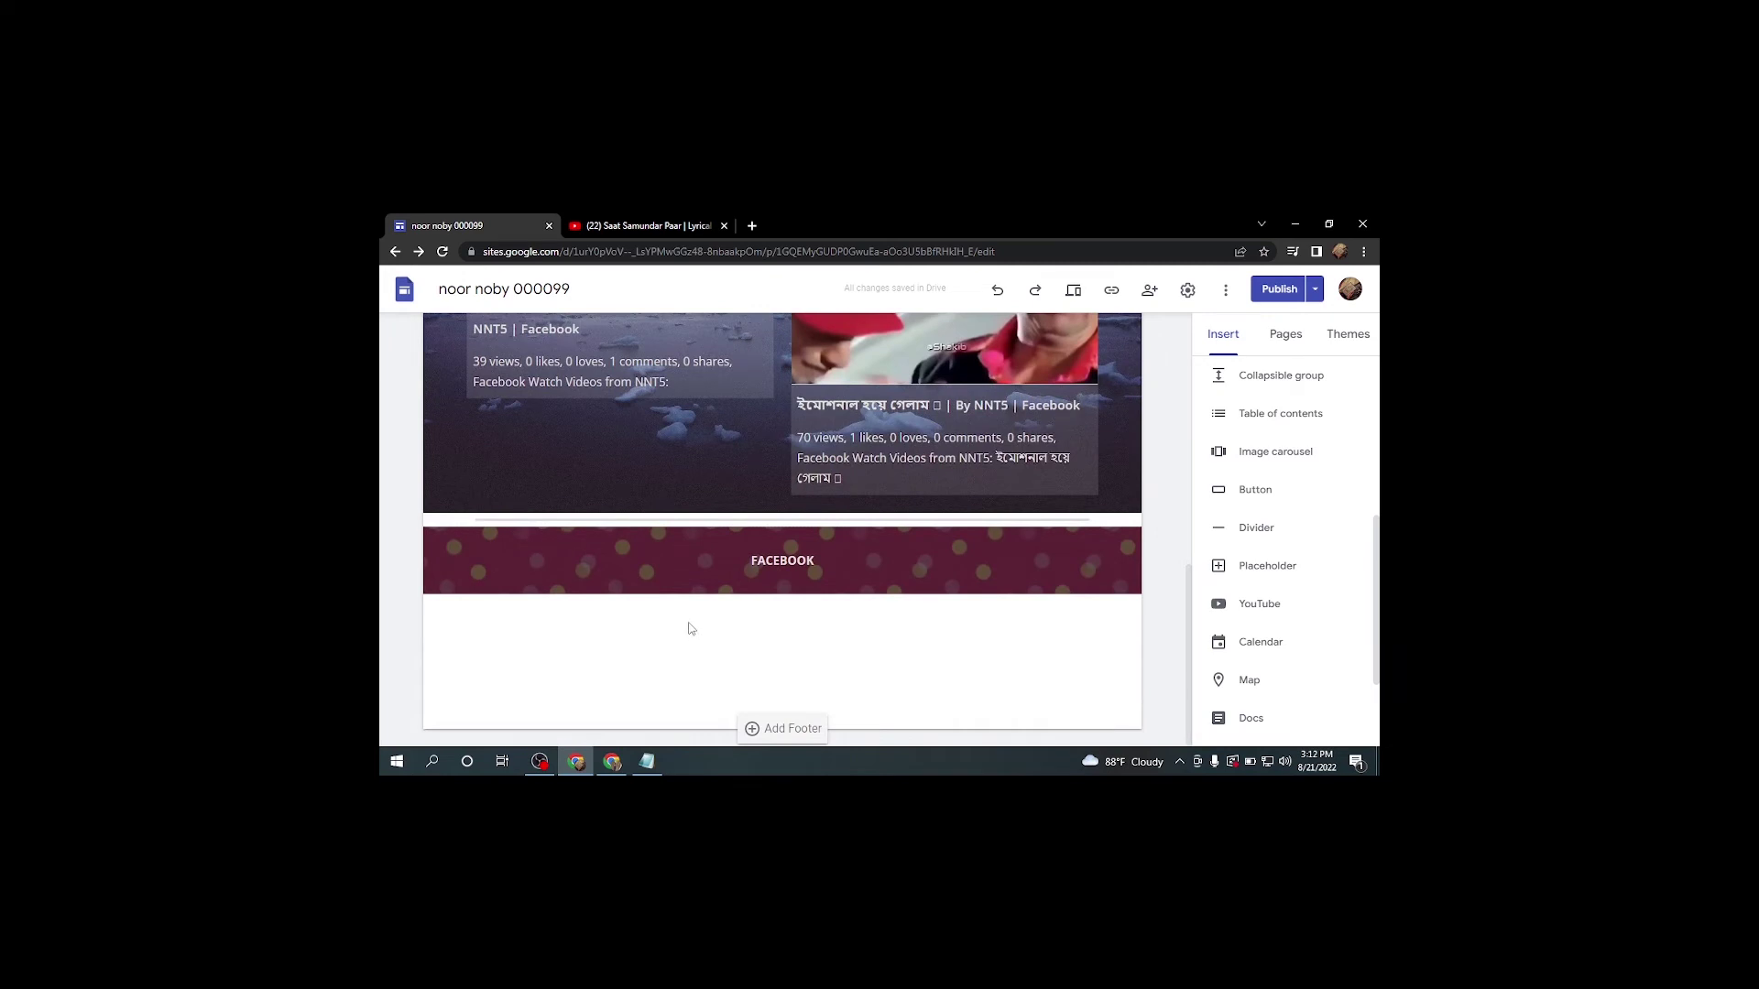
click(1090, 575)
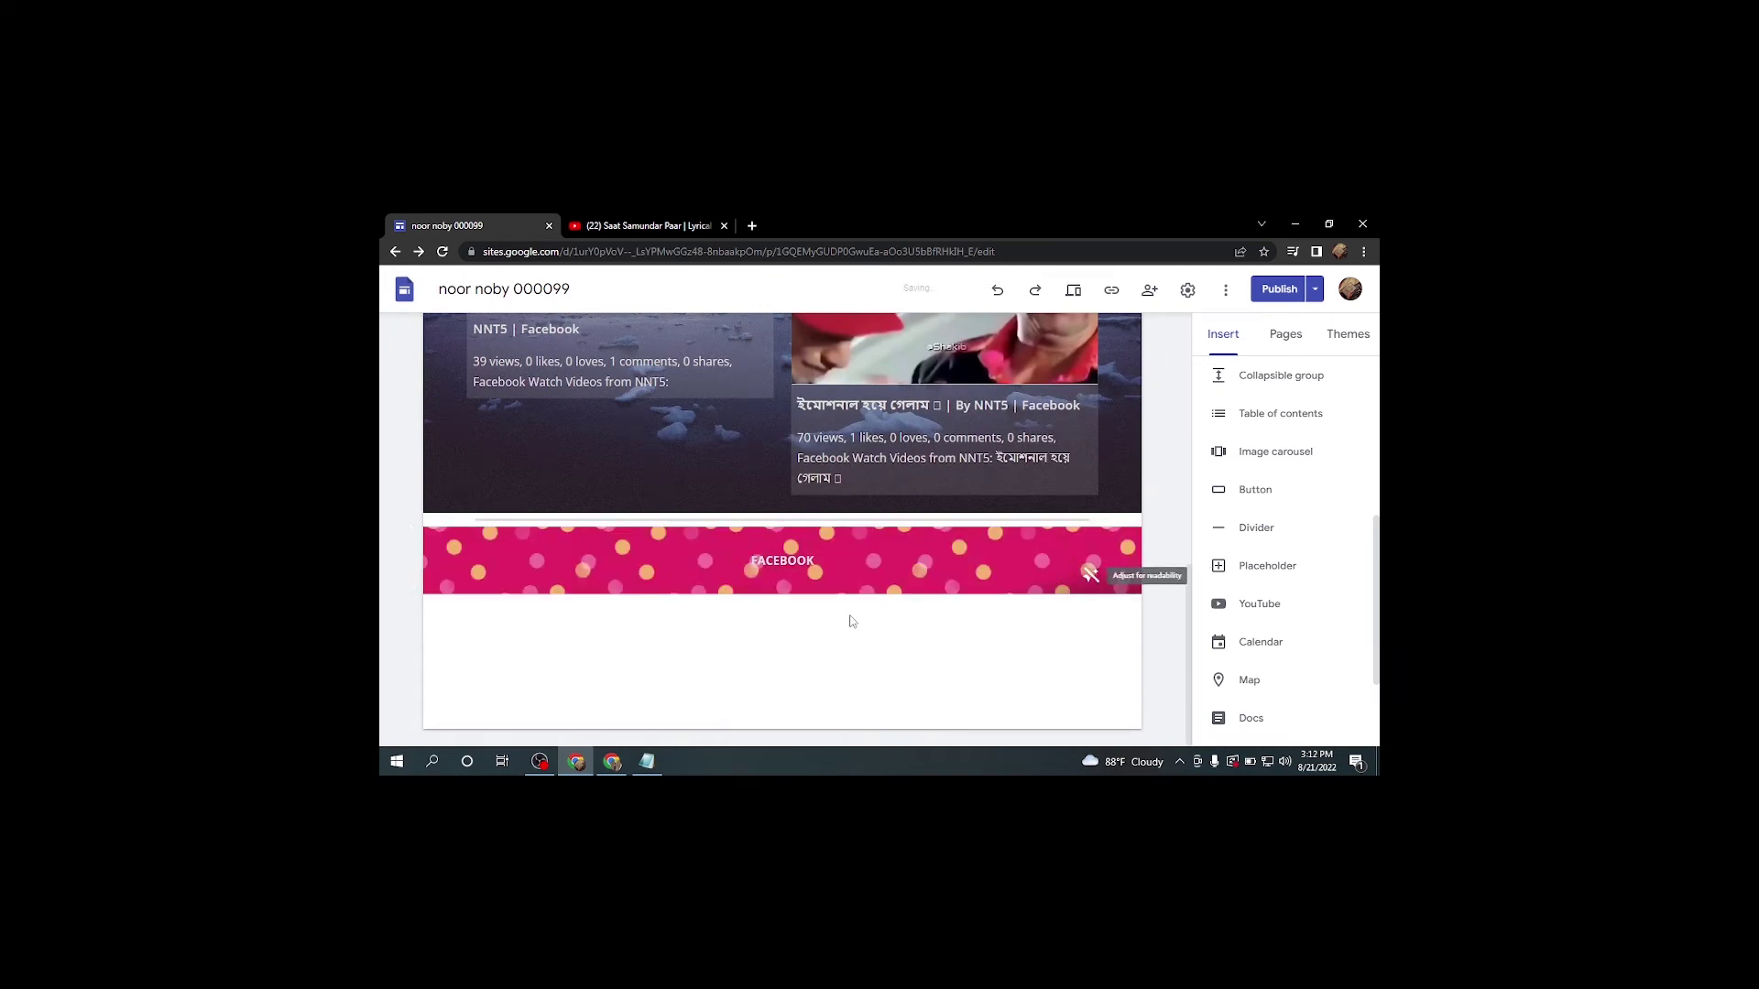
Try font size 30 on the "FACEBOOK" text, return it to 12, and keep the text selected.
click(783, 561)
drag(817, 561, 752, 563)
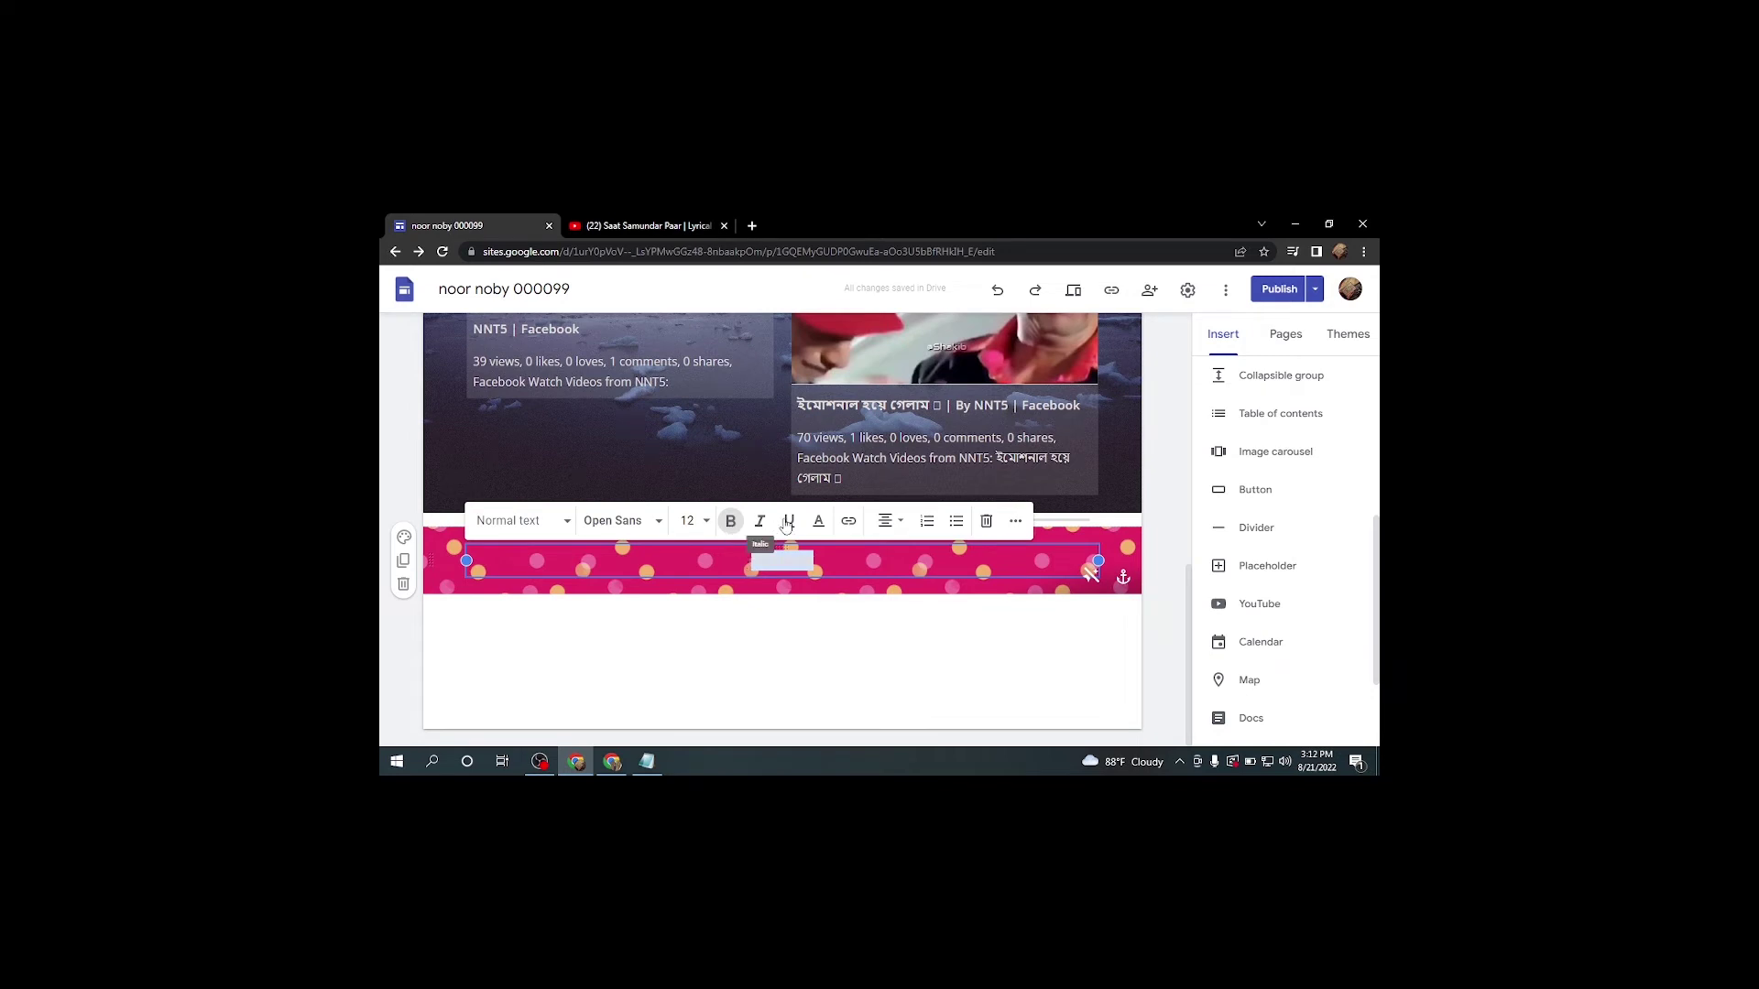
click(706, 521)
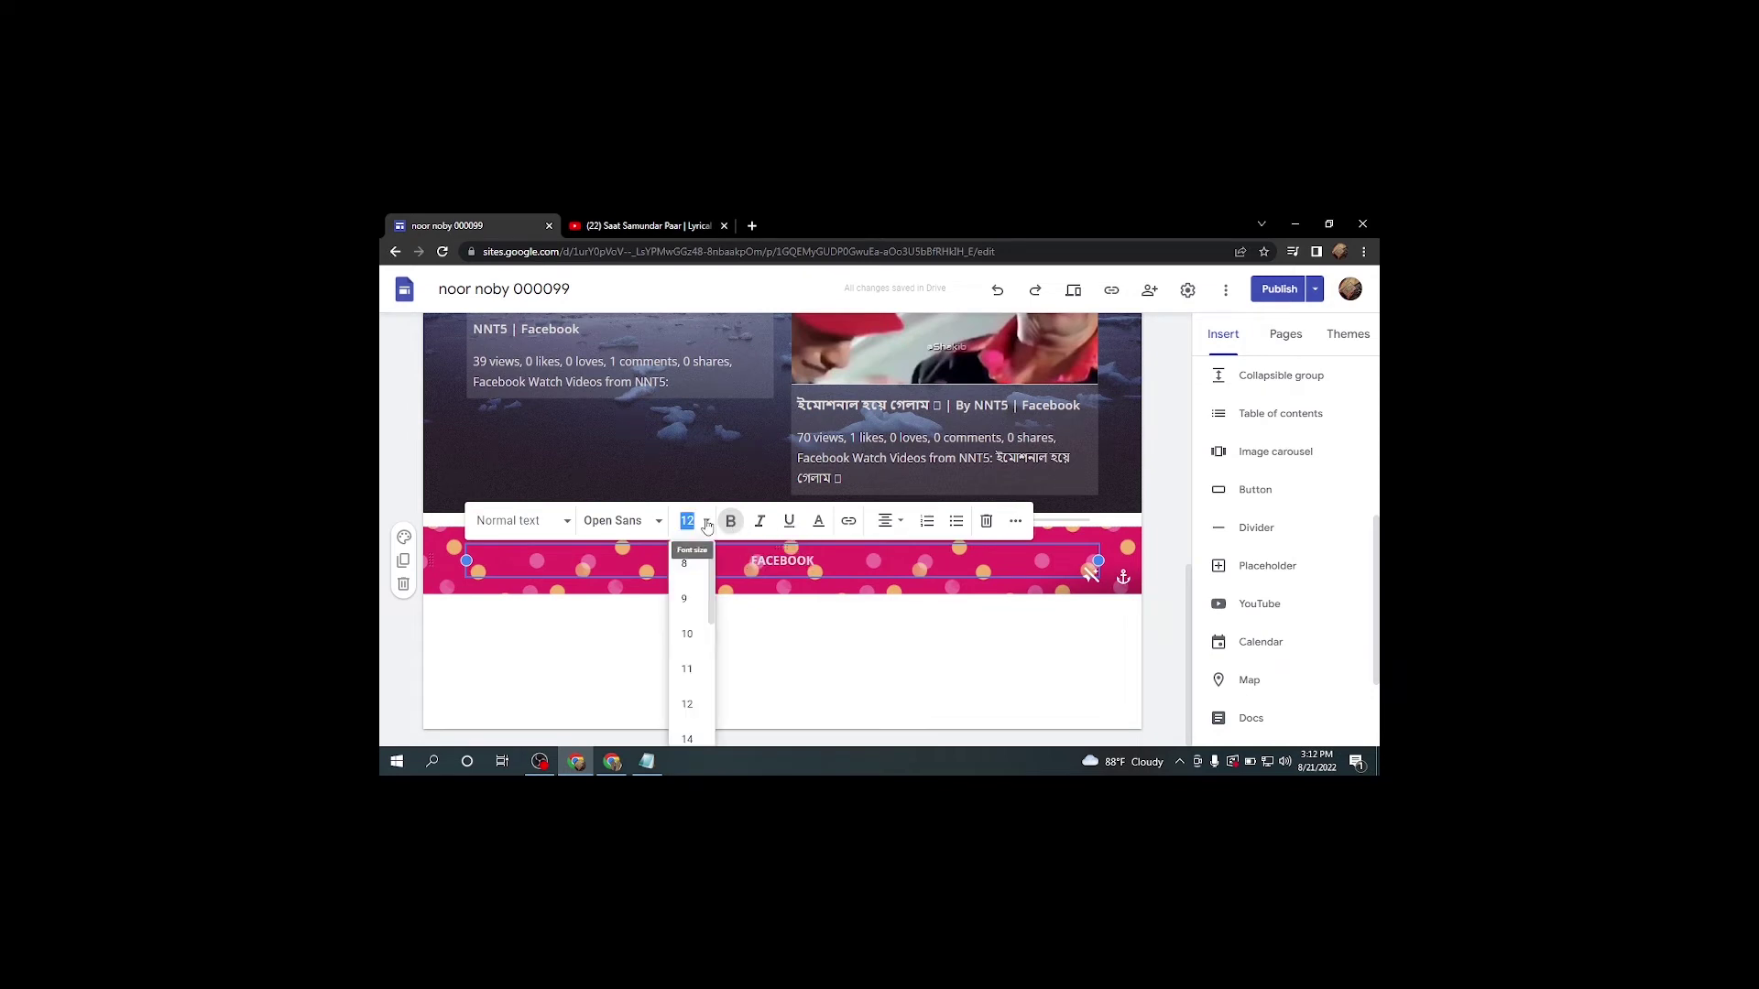
scroll(688, 674, down, 2)
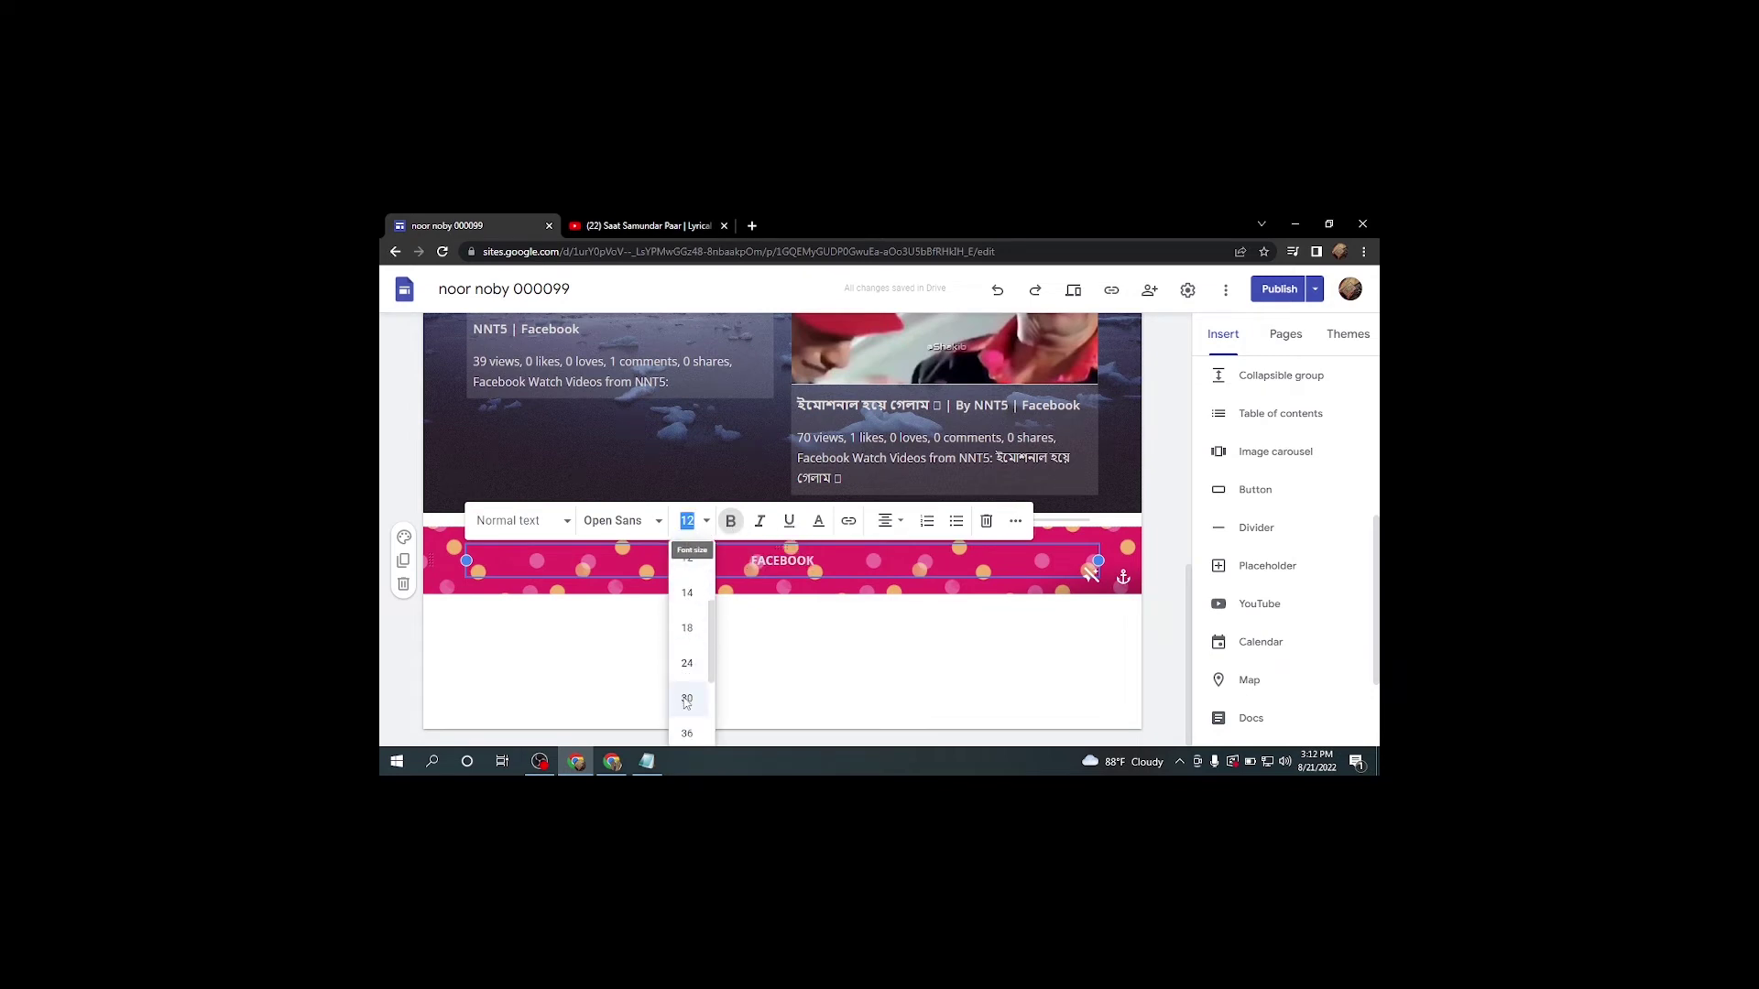
click(687, 704)
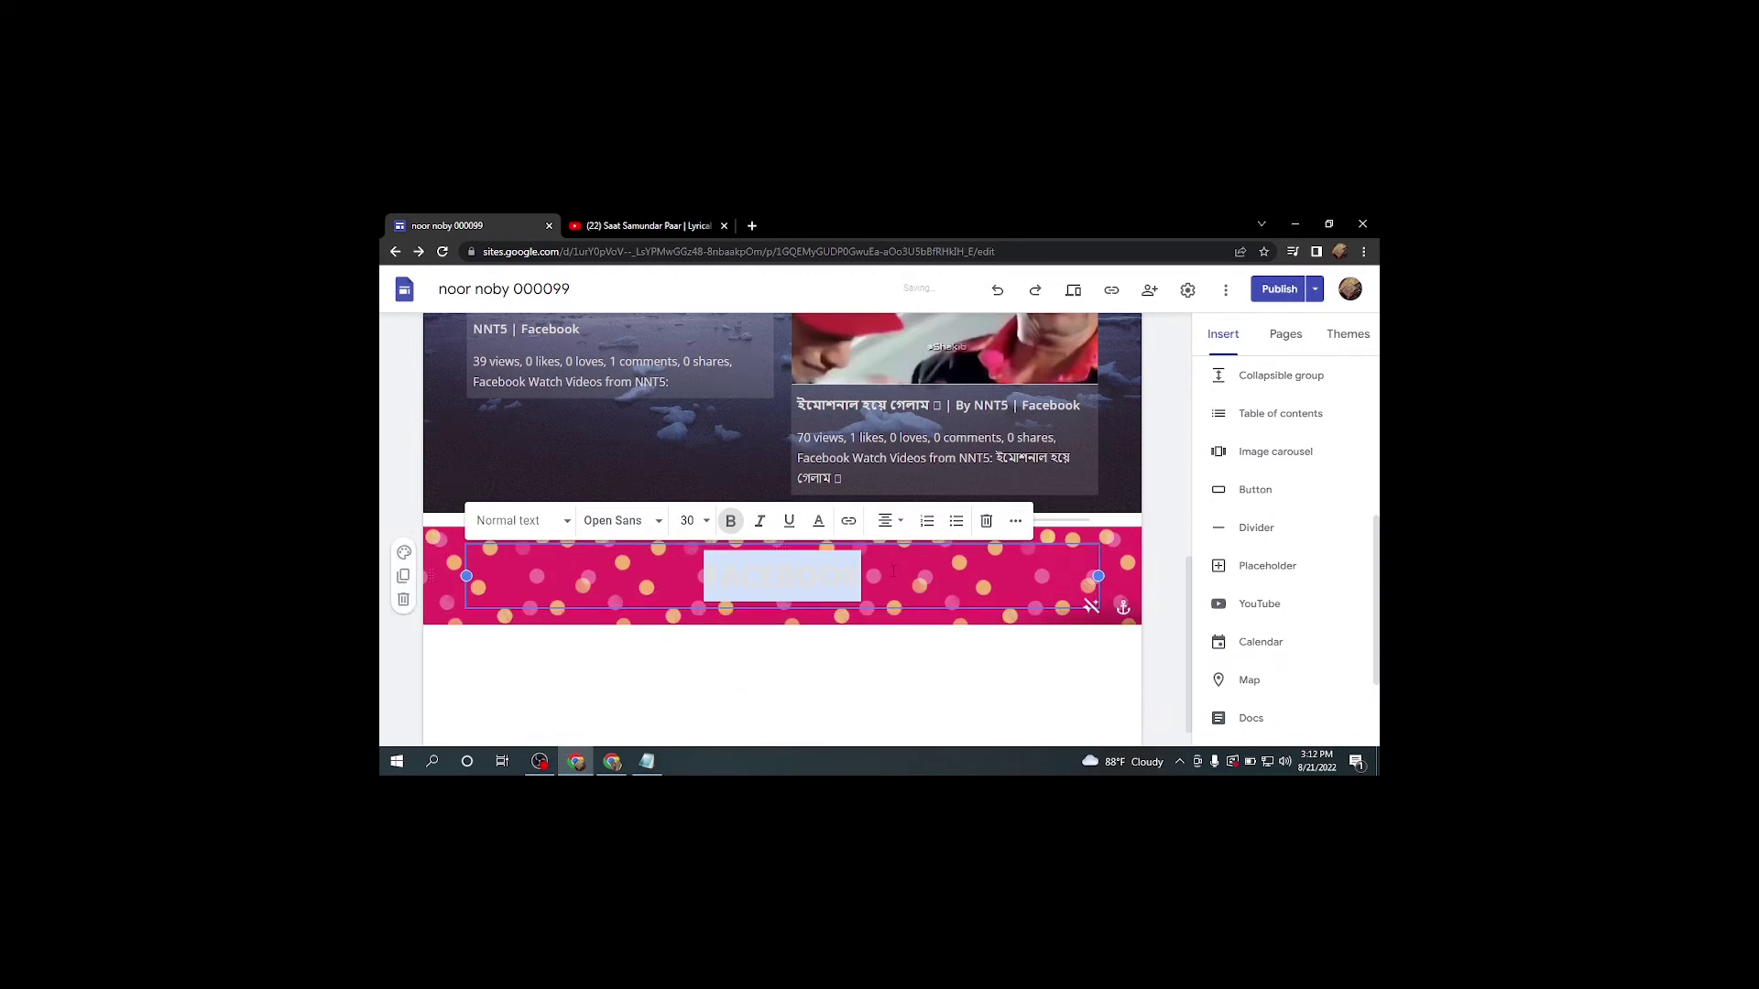
click(706, 521)
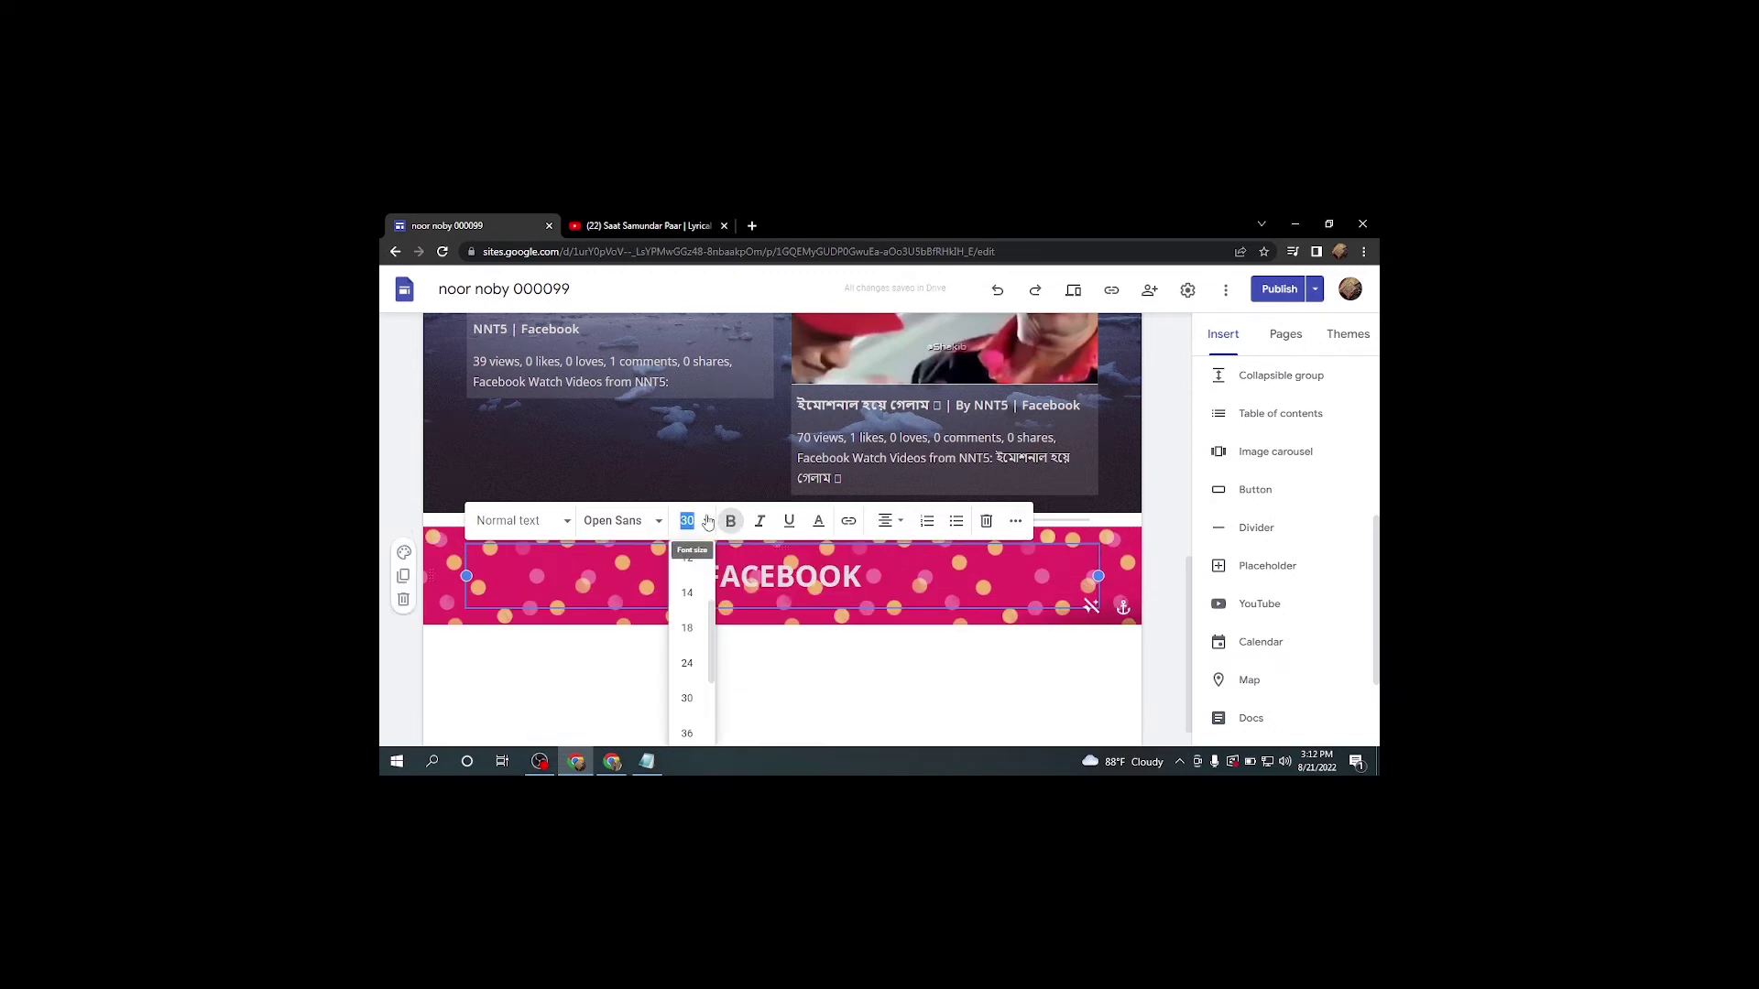
click(687, 557)
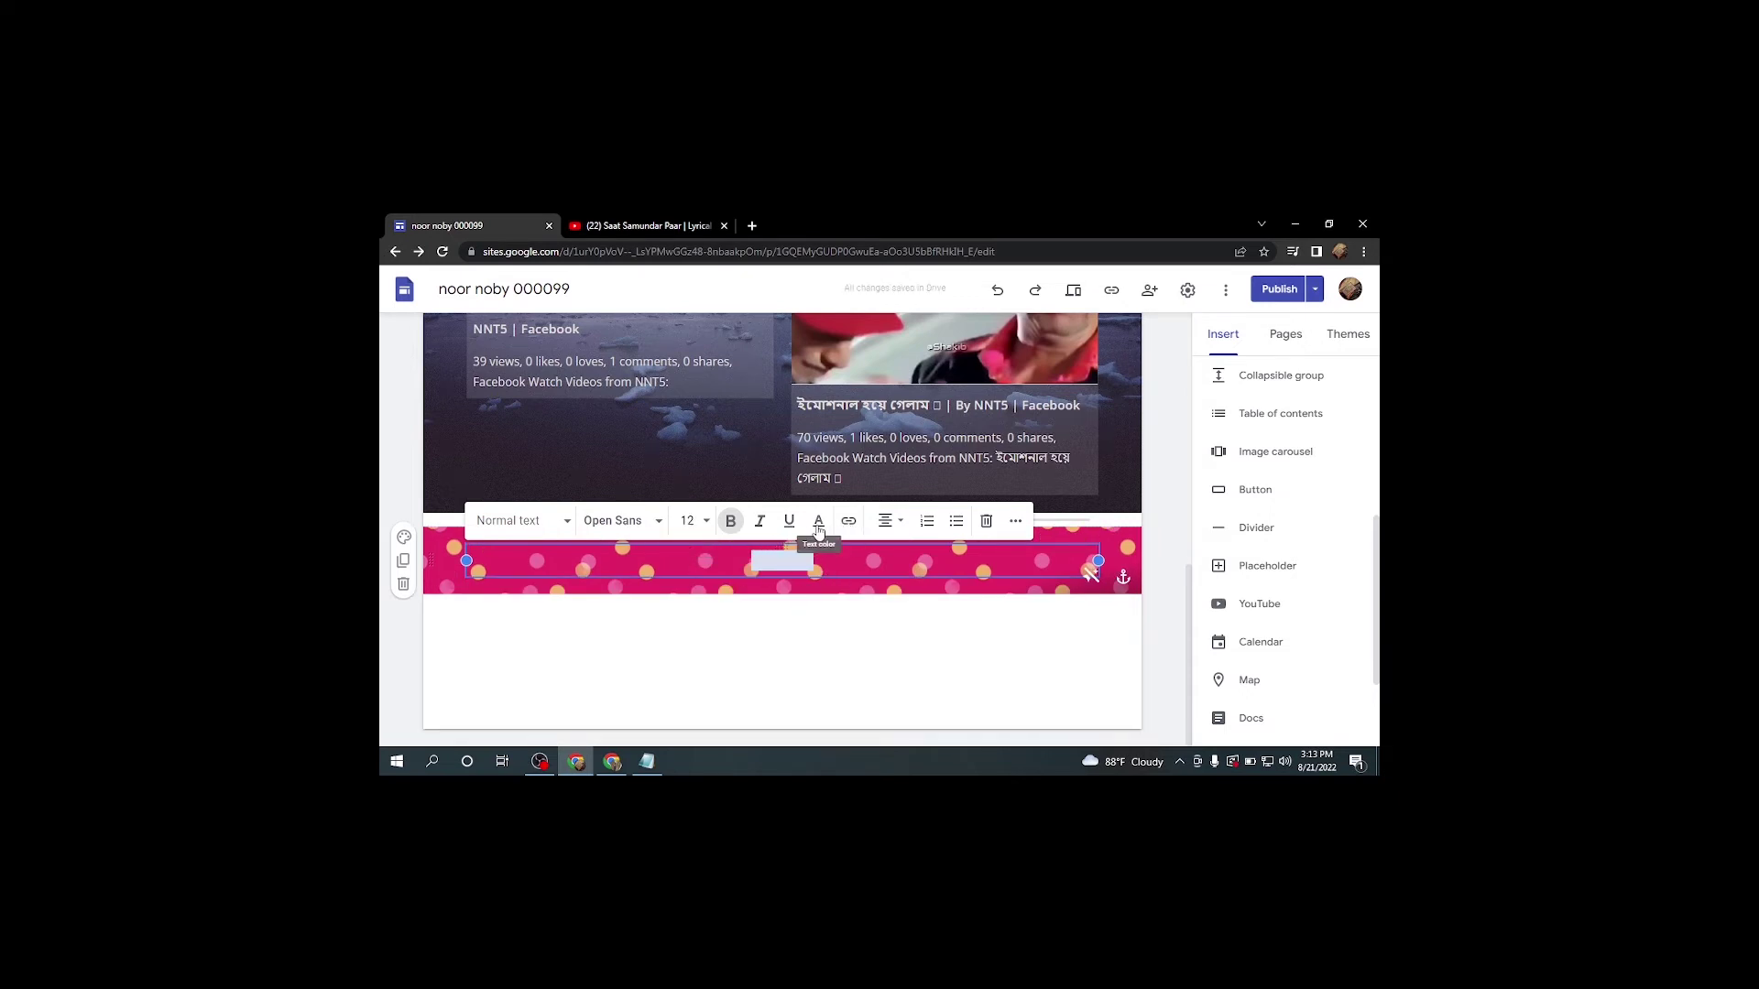
click(825, 560)
drag(817, 563, 755, 562)
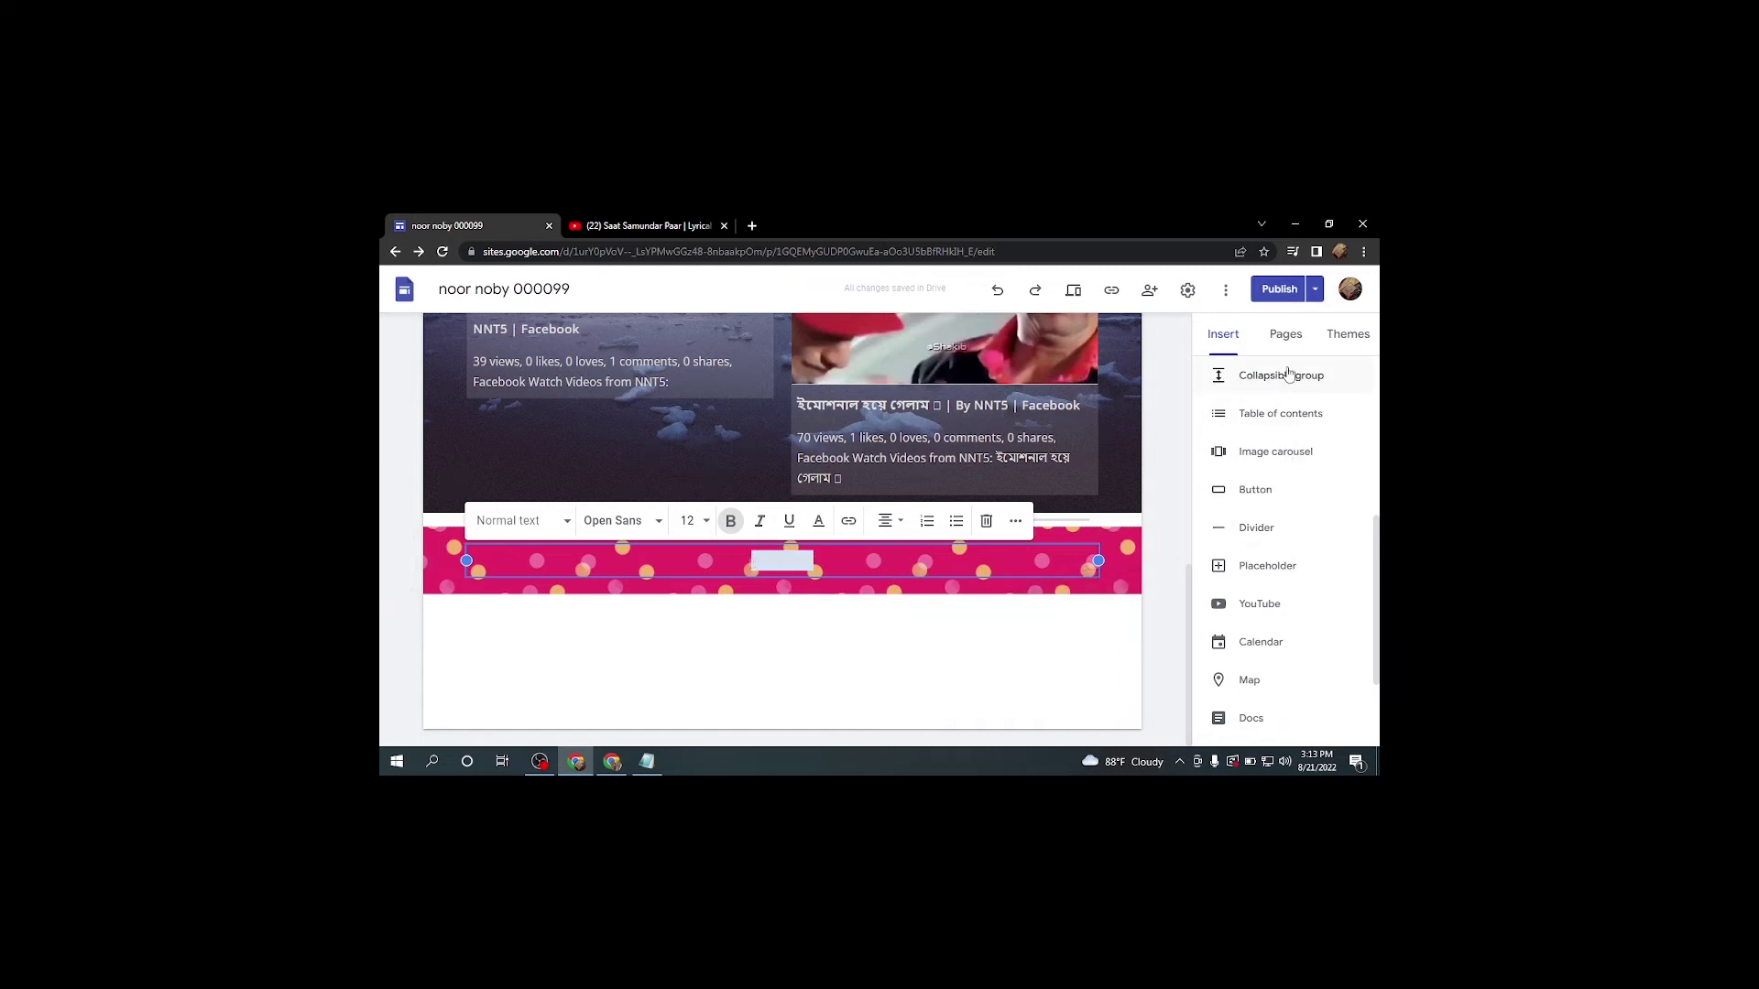
Look through the available site themes and apply the Impression theme to the website.
click(1345, 335)
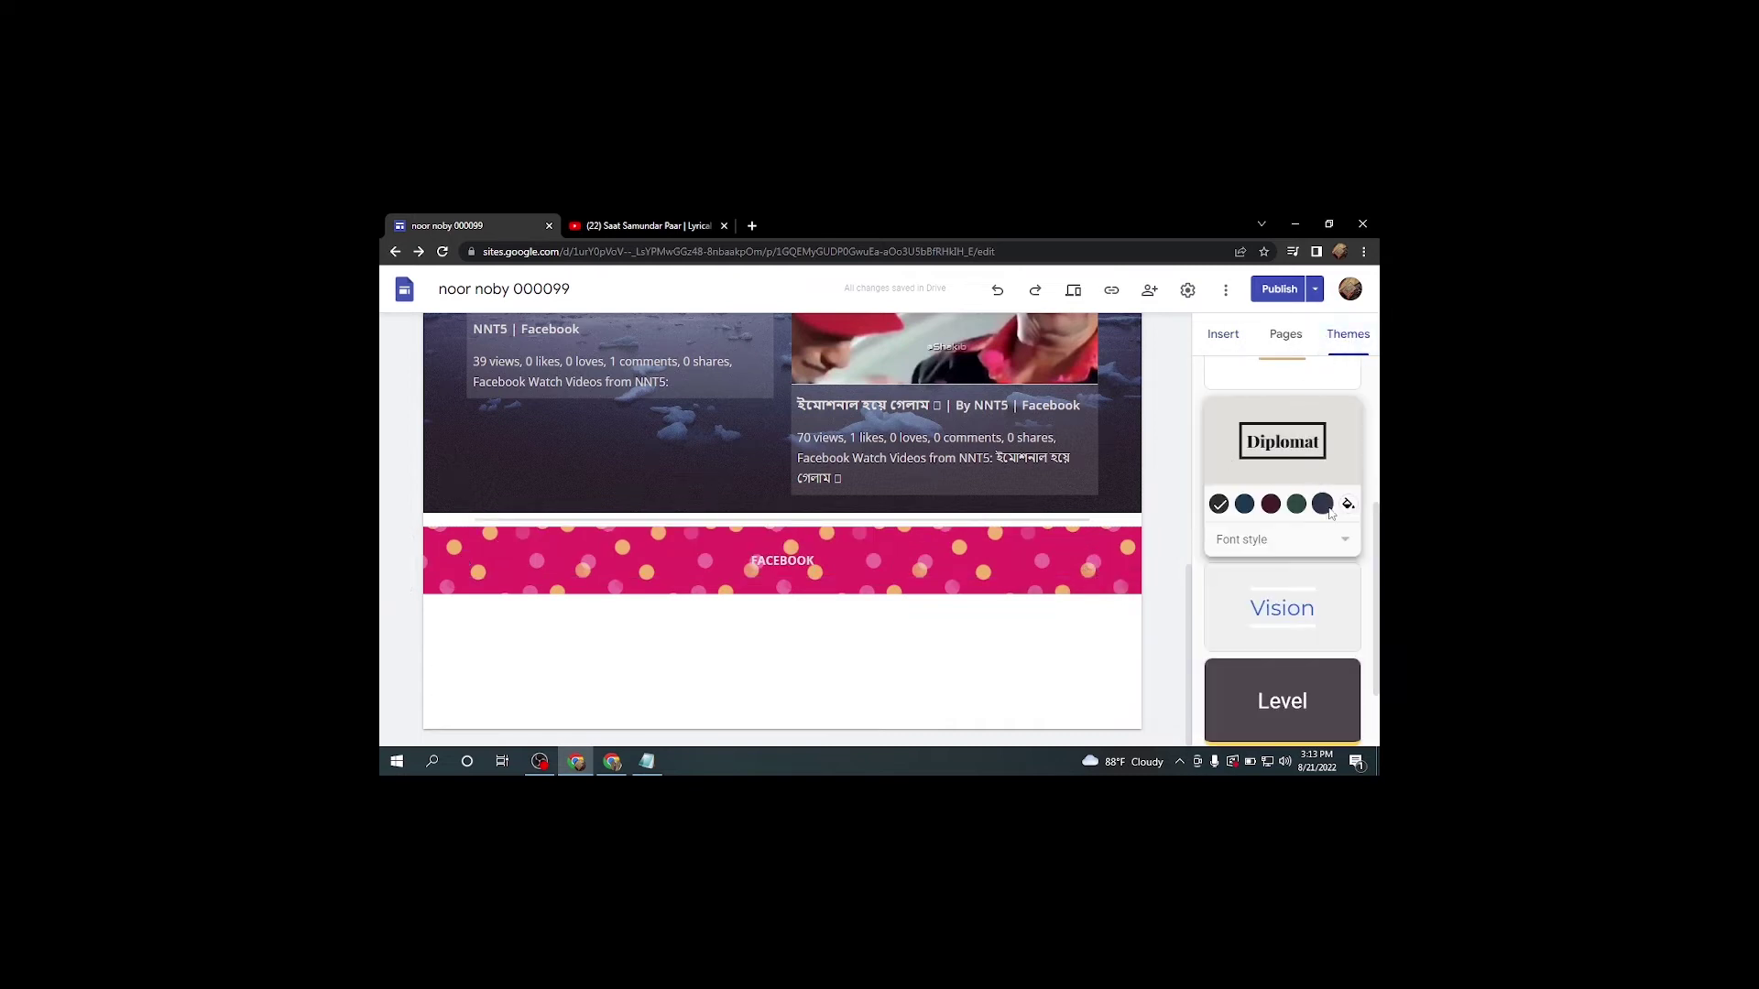
scroll(1321, 565, down, 1)
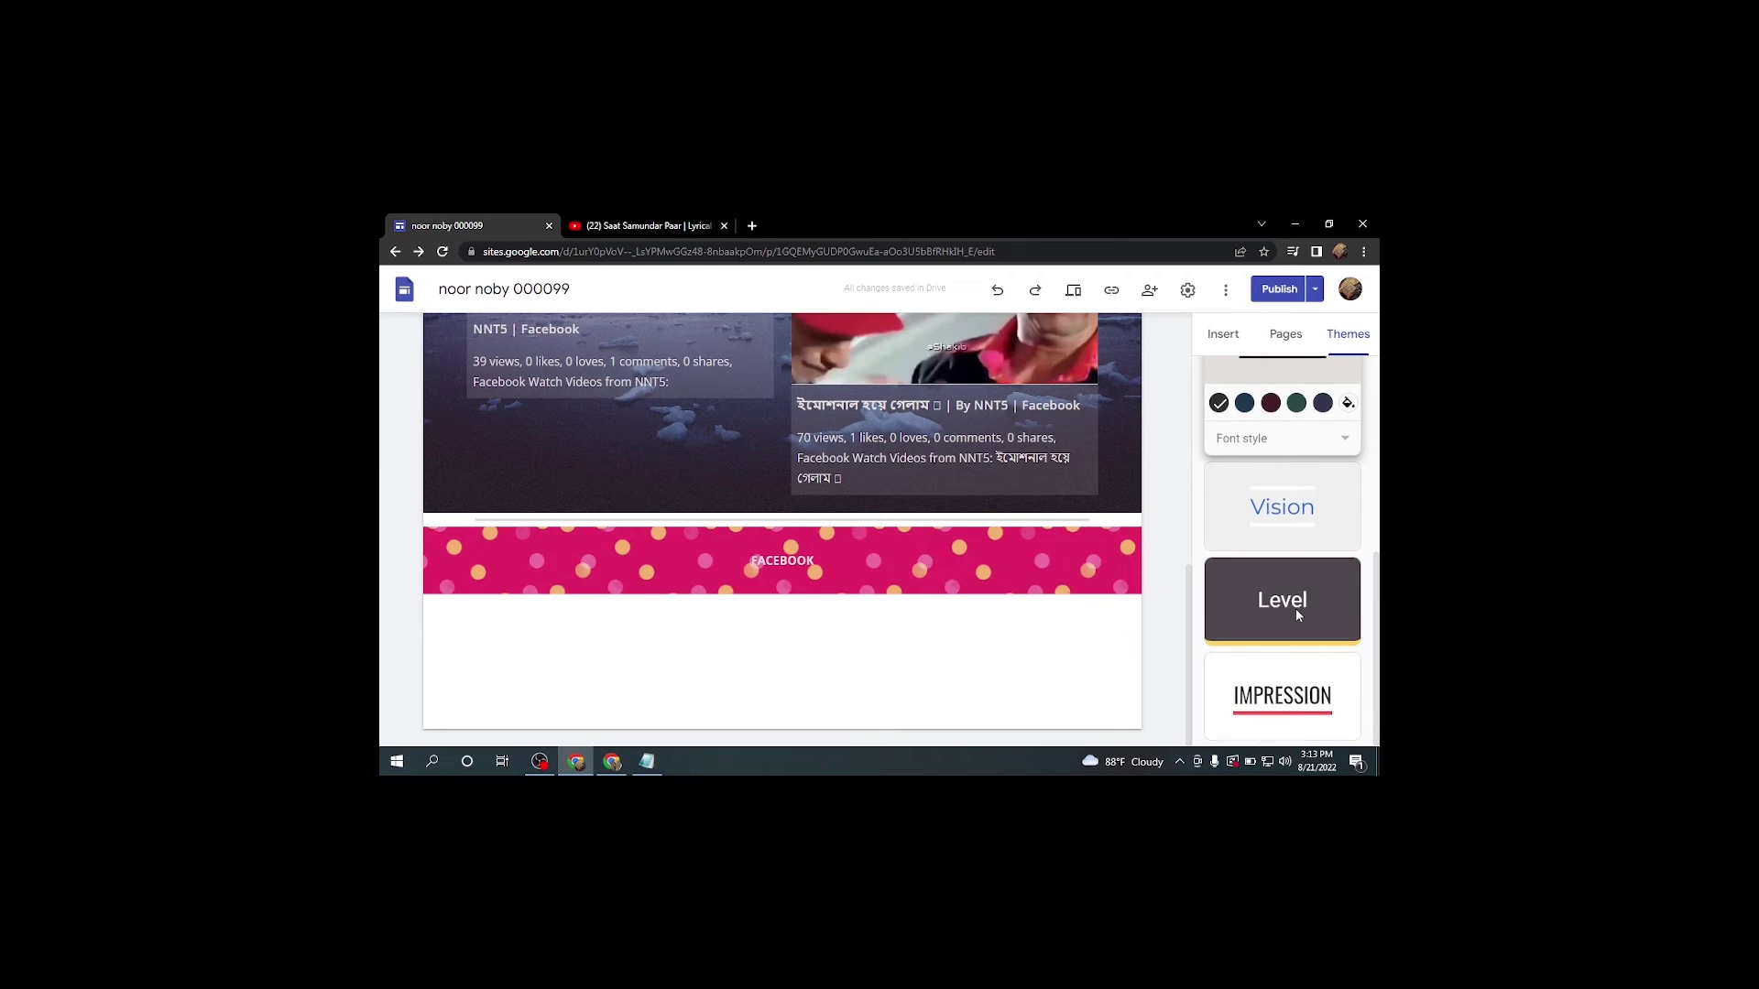
scroll(1295, 608, up, 3)
scroll(1292, 600, down, 3)
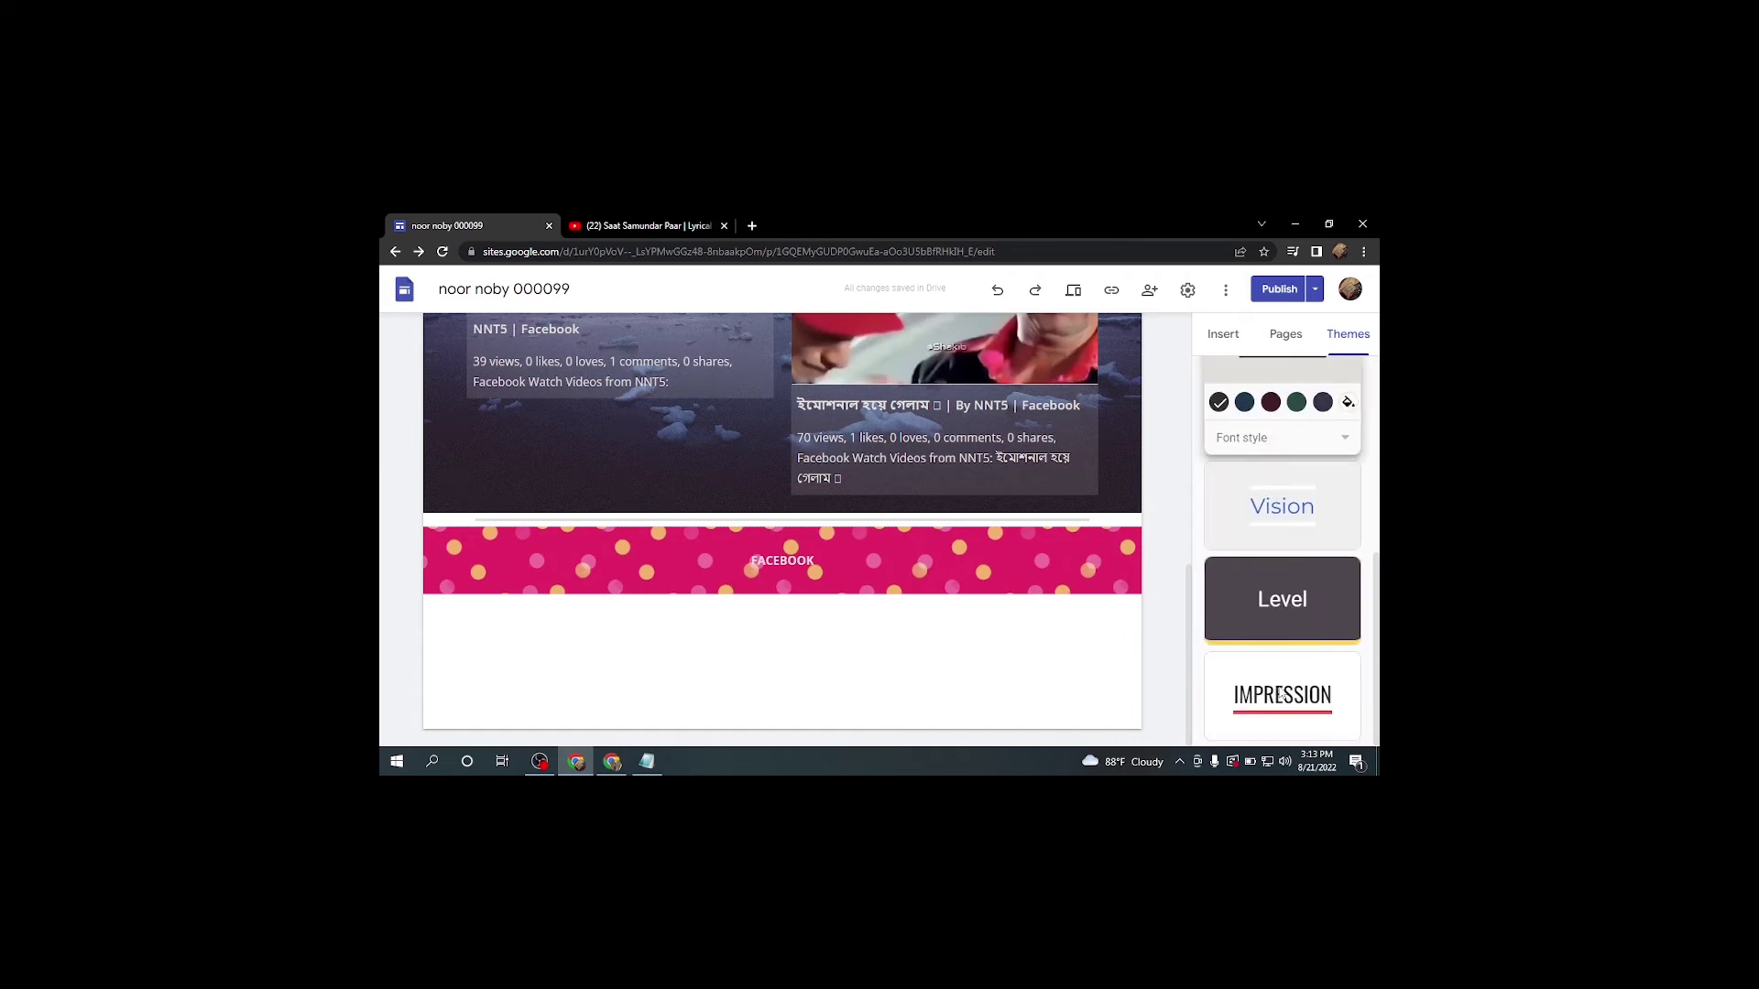
click(1281, 696)
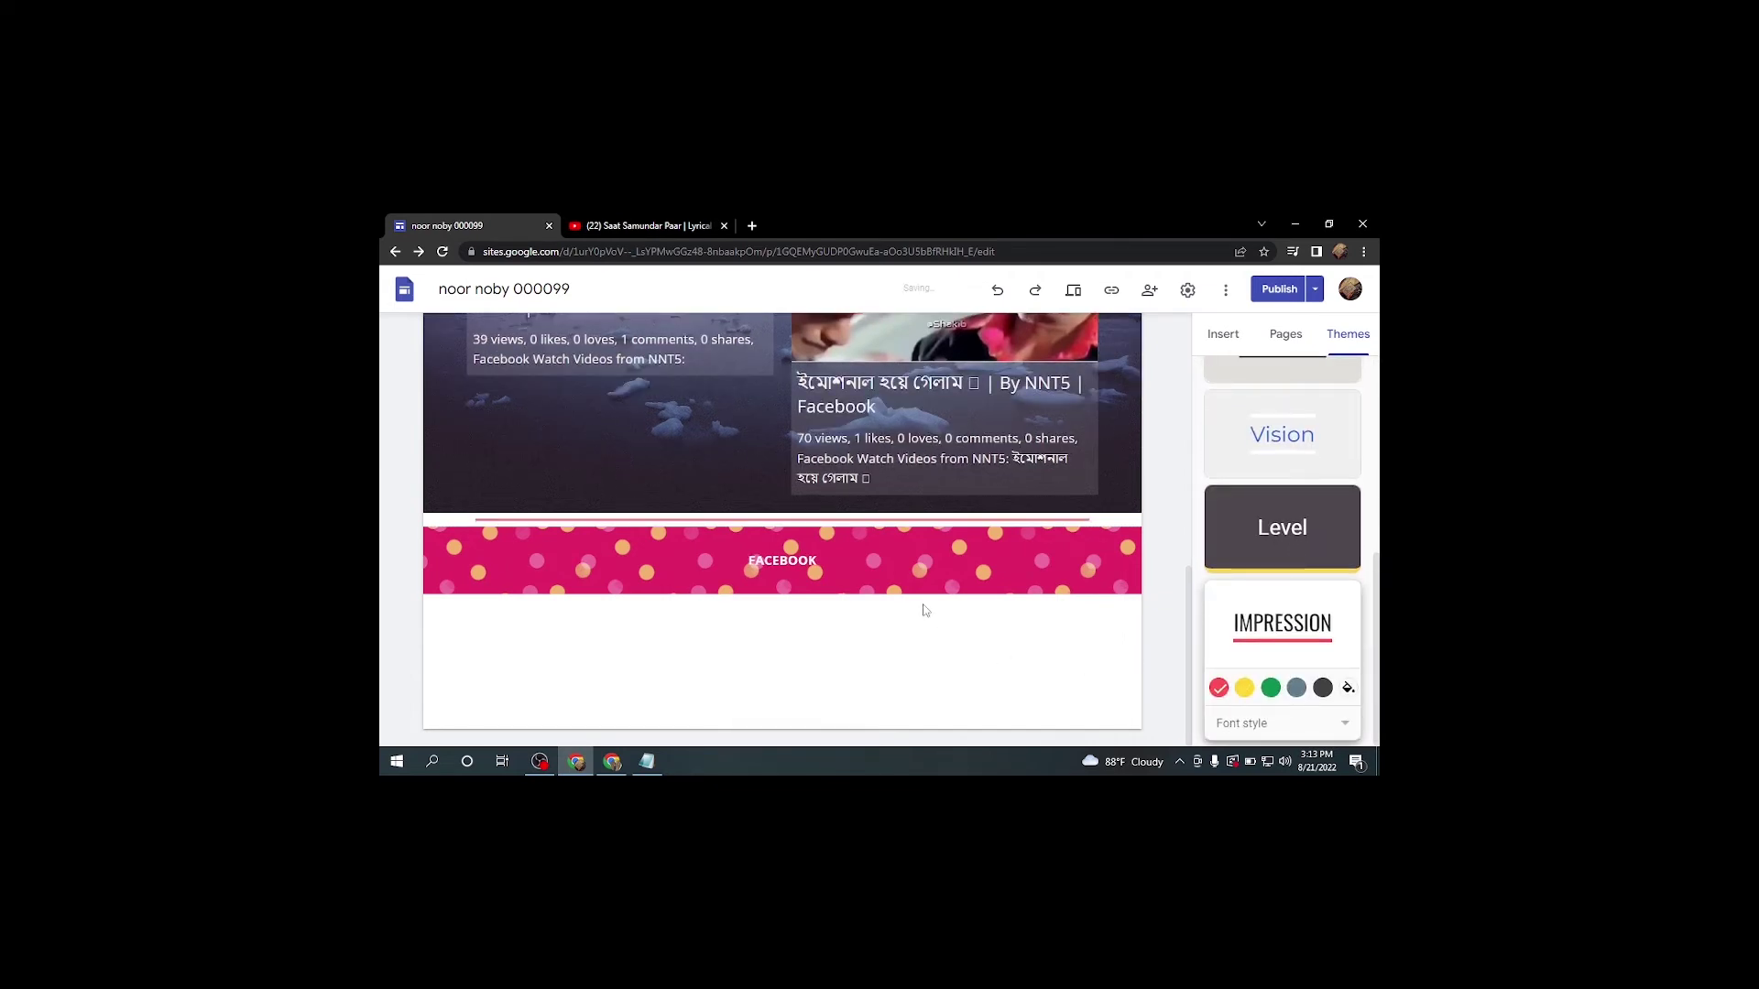
scroll(922, 608, up, 5)
scroll(878, 555, down, 5)
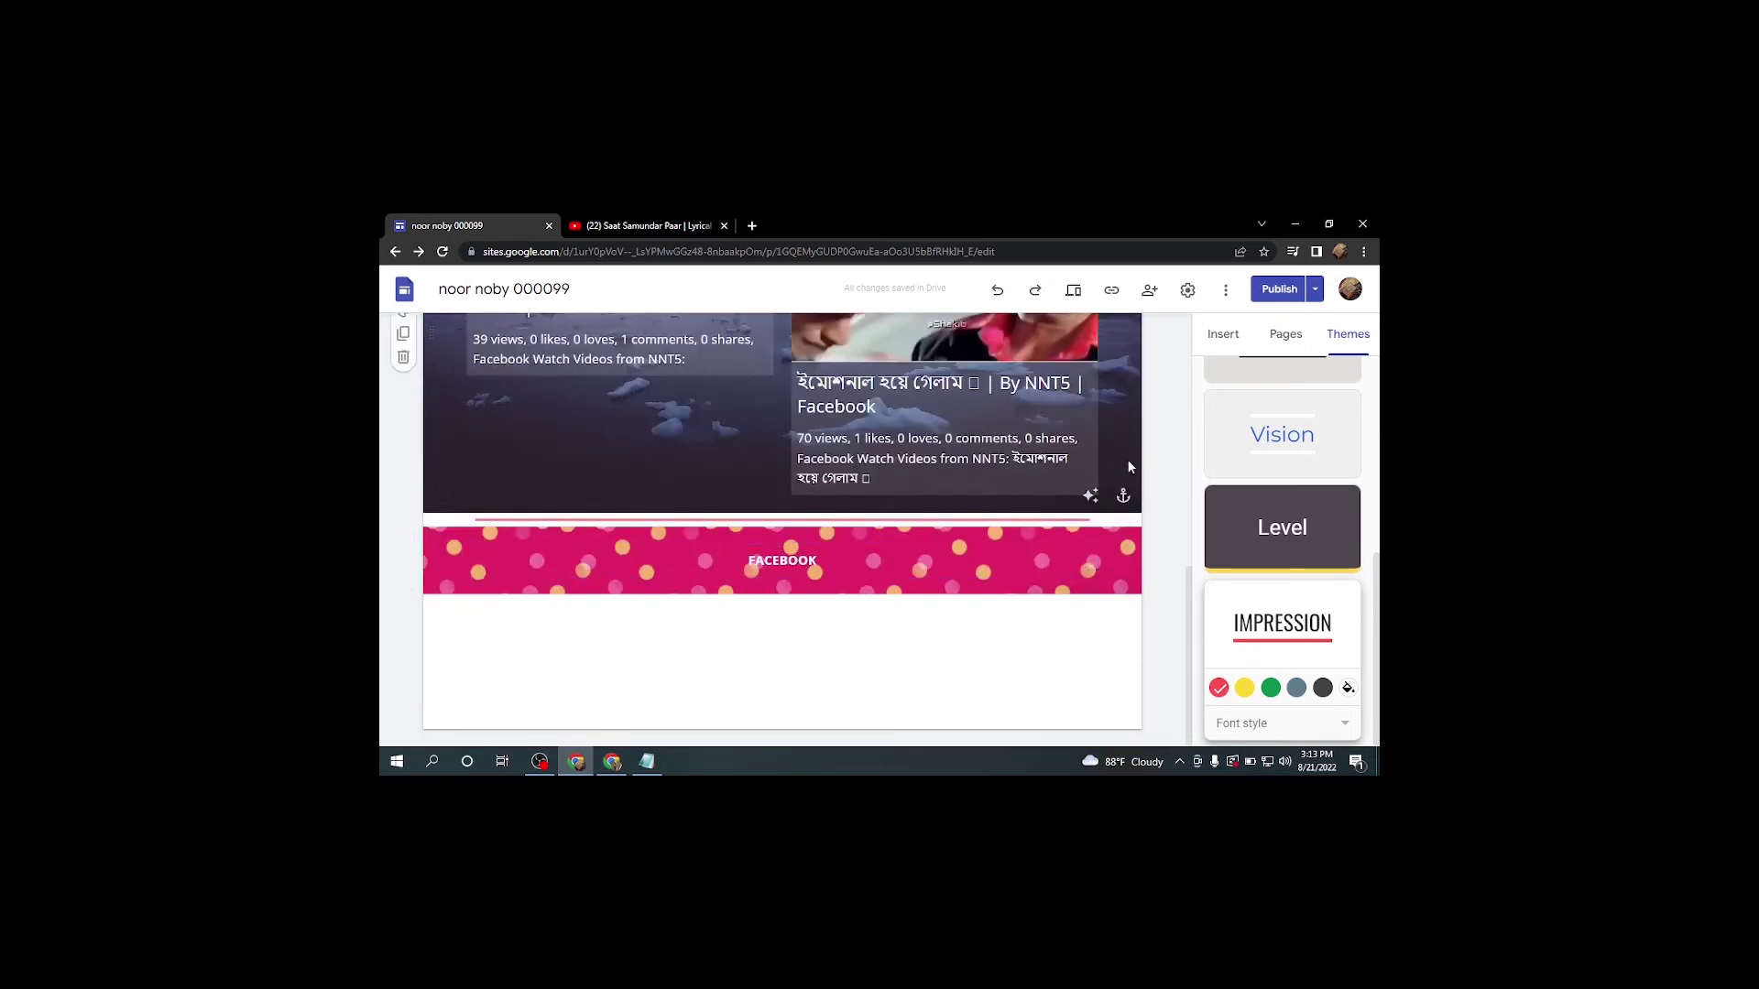
Review the facebook and youtube subpages from header to last section, and open the "Aboute me" page.
click(1223, 334)
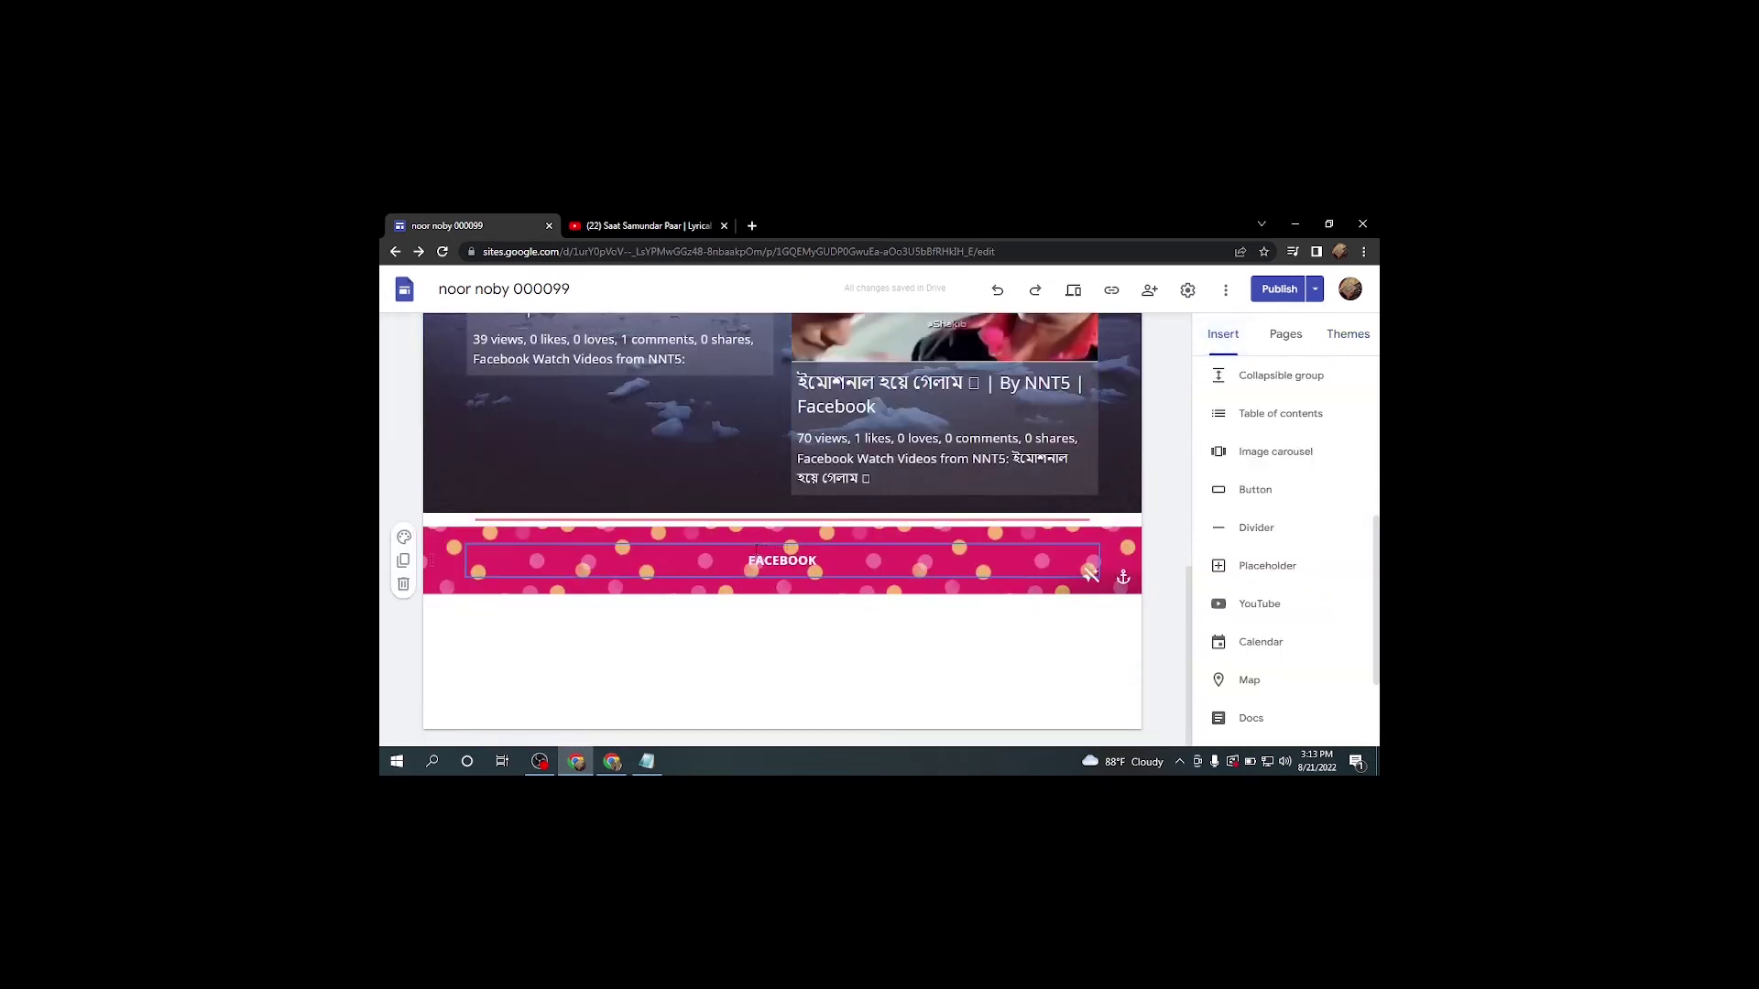
scroll(806, 559, up, 1)
scroll(779, 577, down, 1)
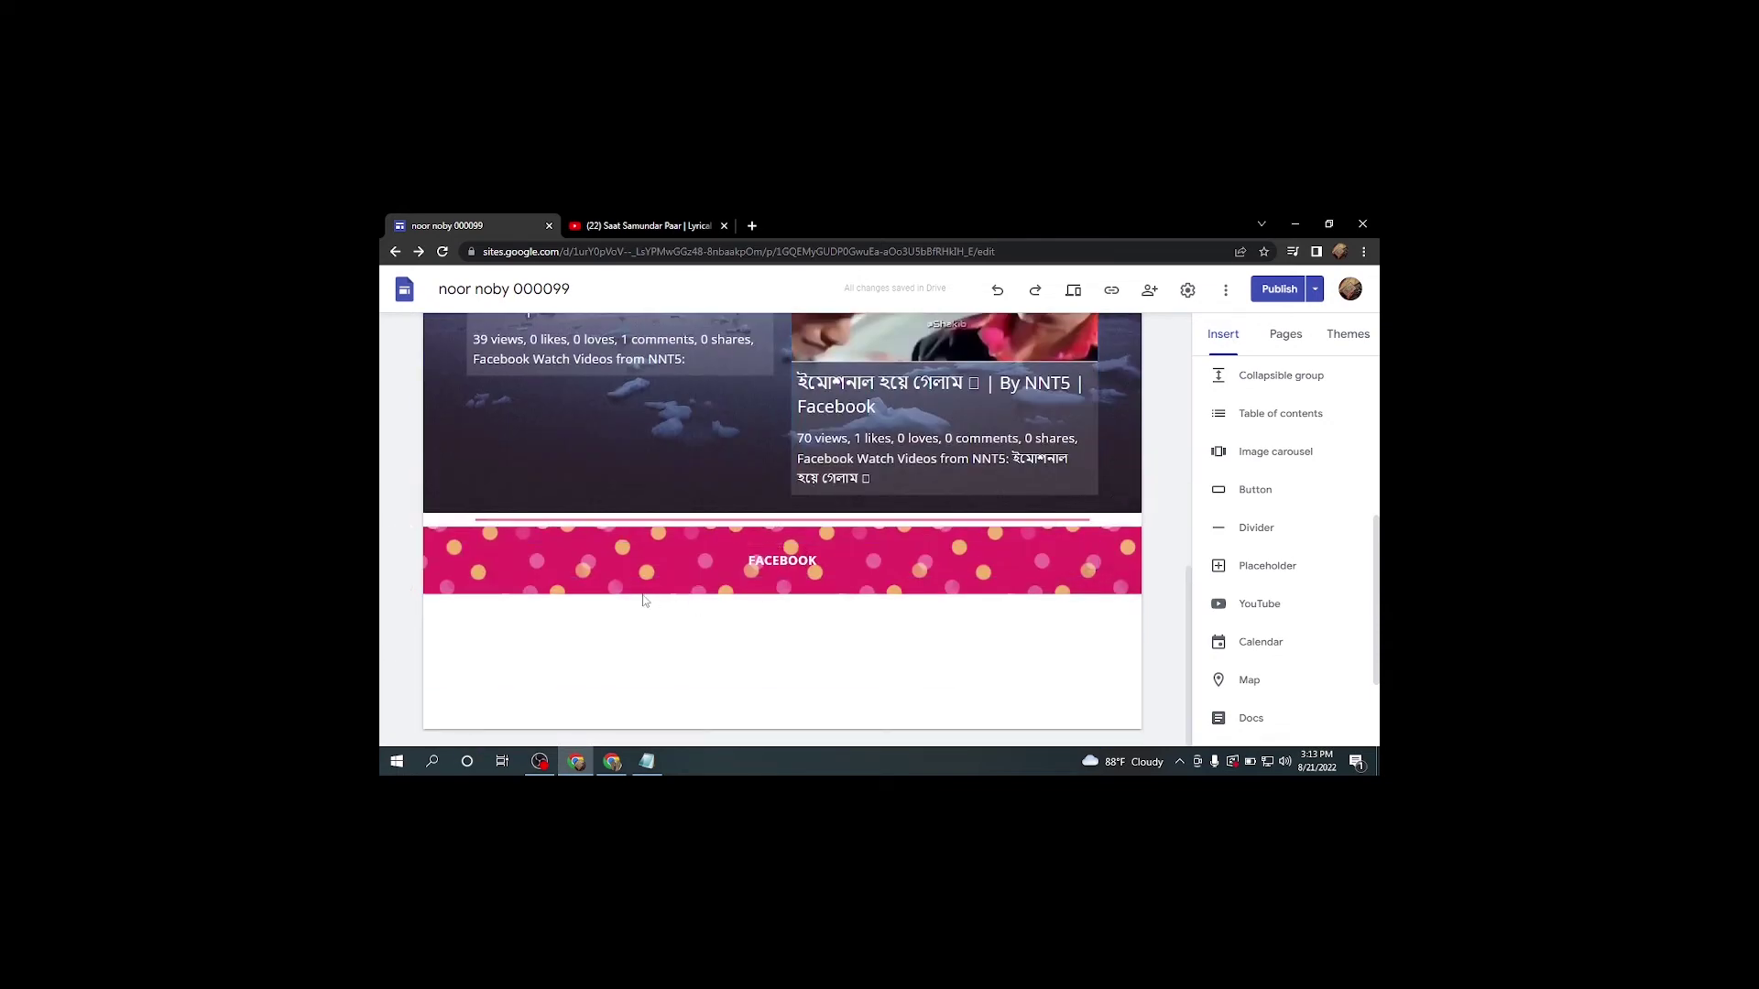
scroll(656, 620, up, 10)
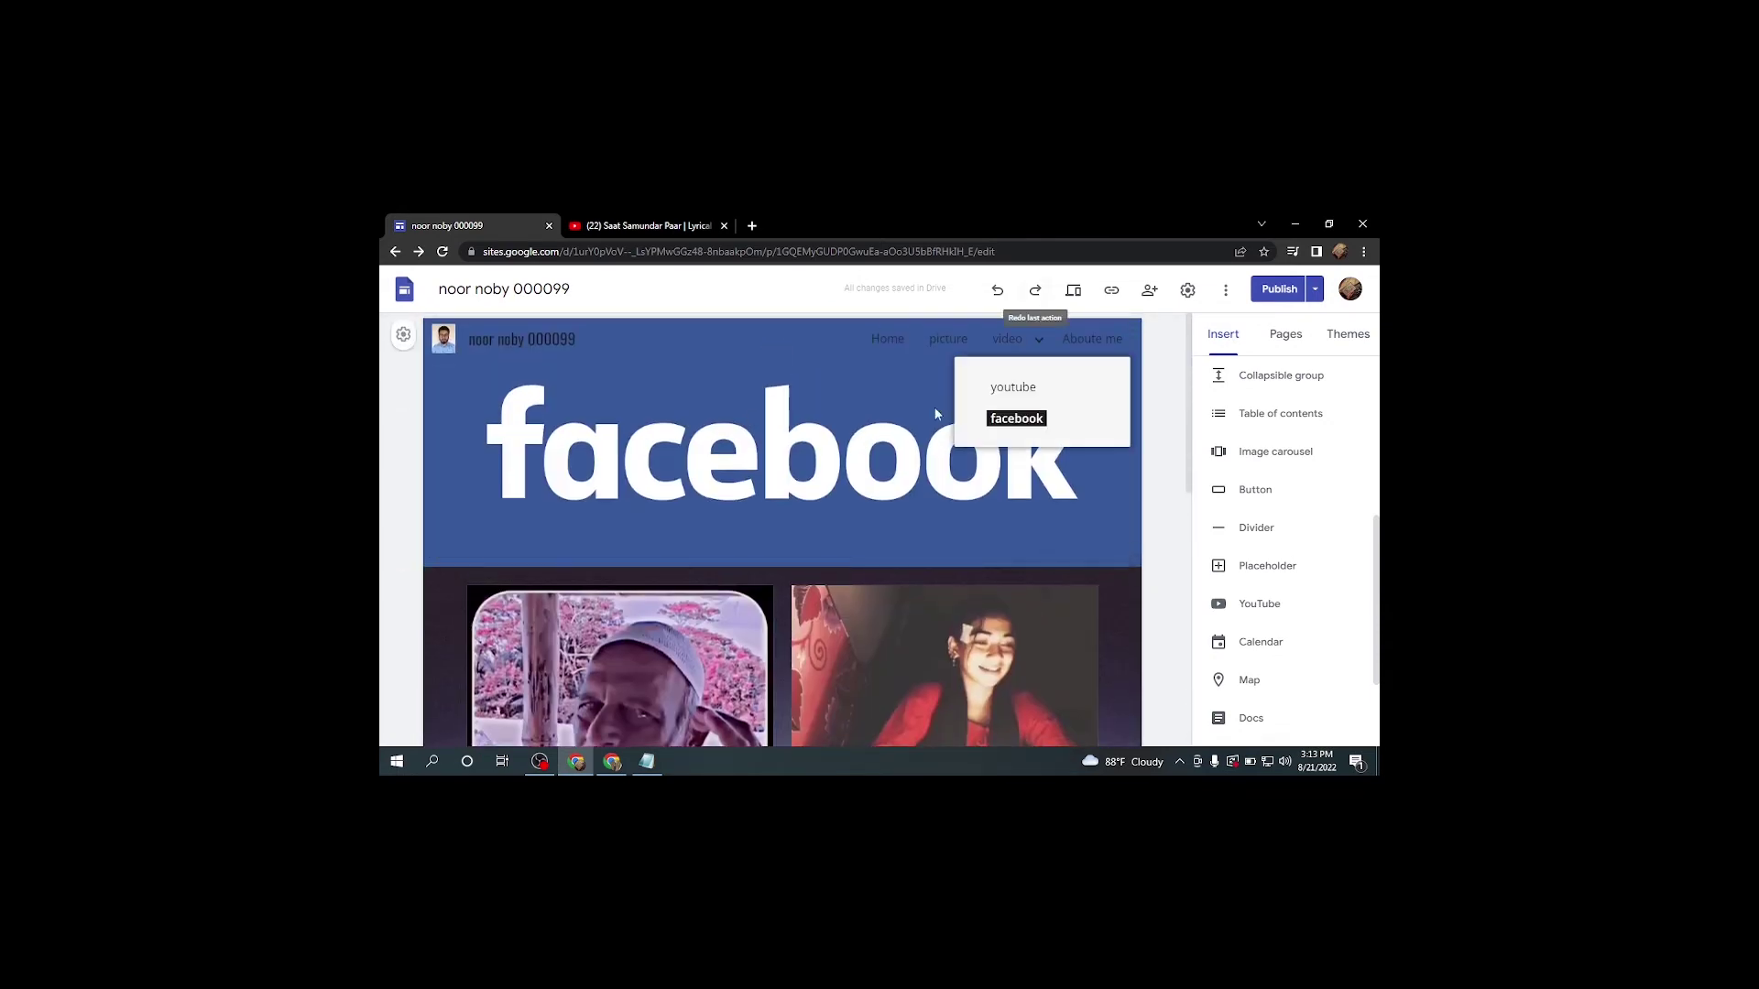
mouse_move(1008, 341)
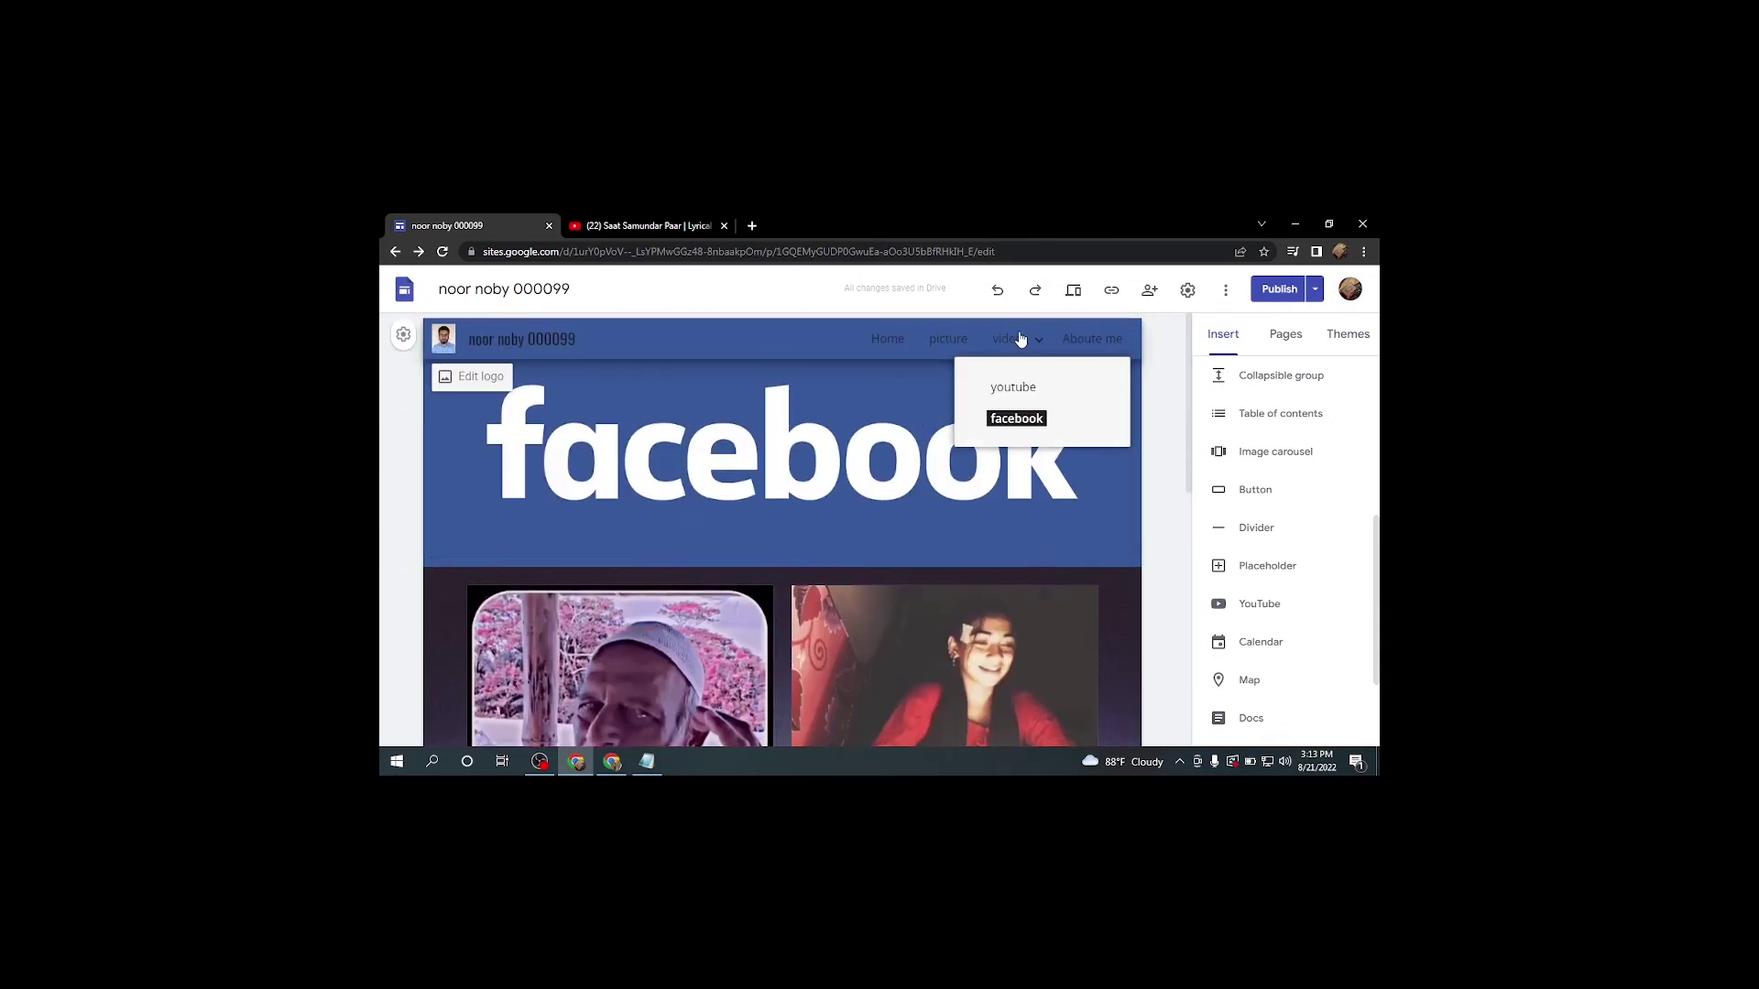
click(1011, 390)
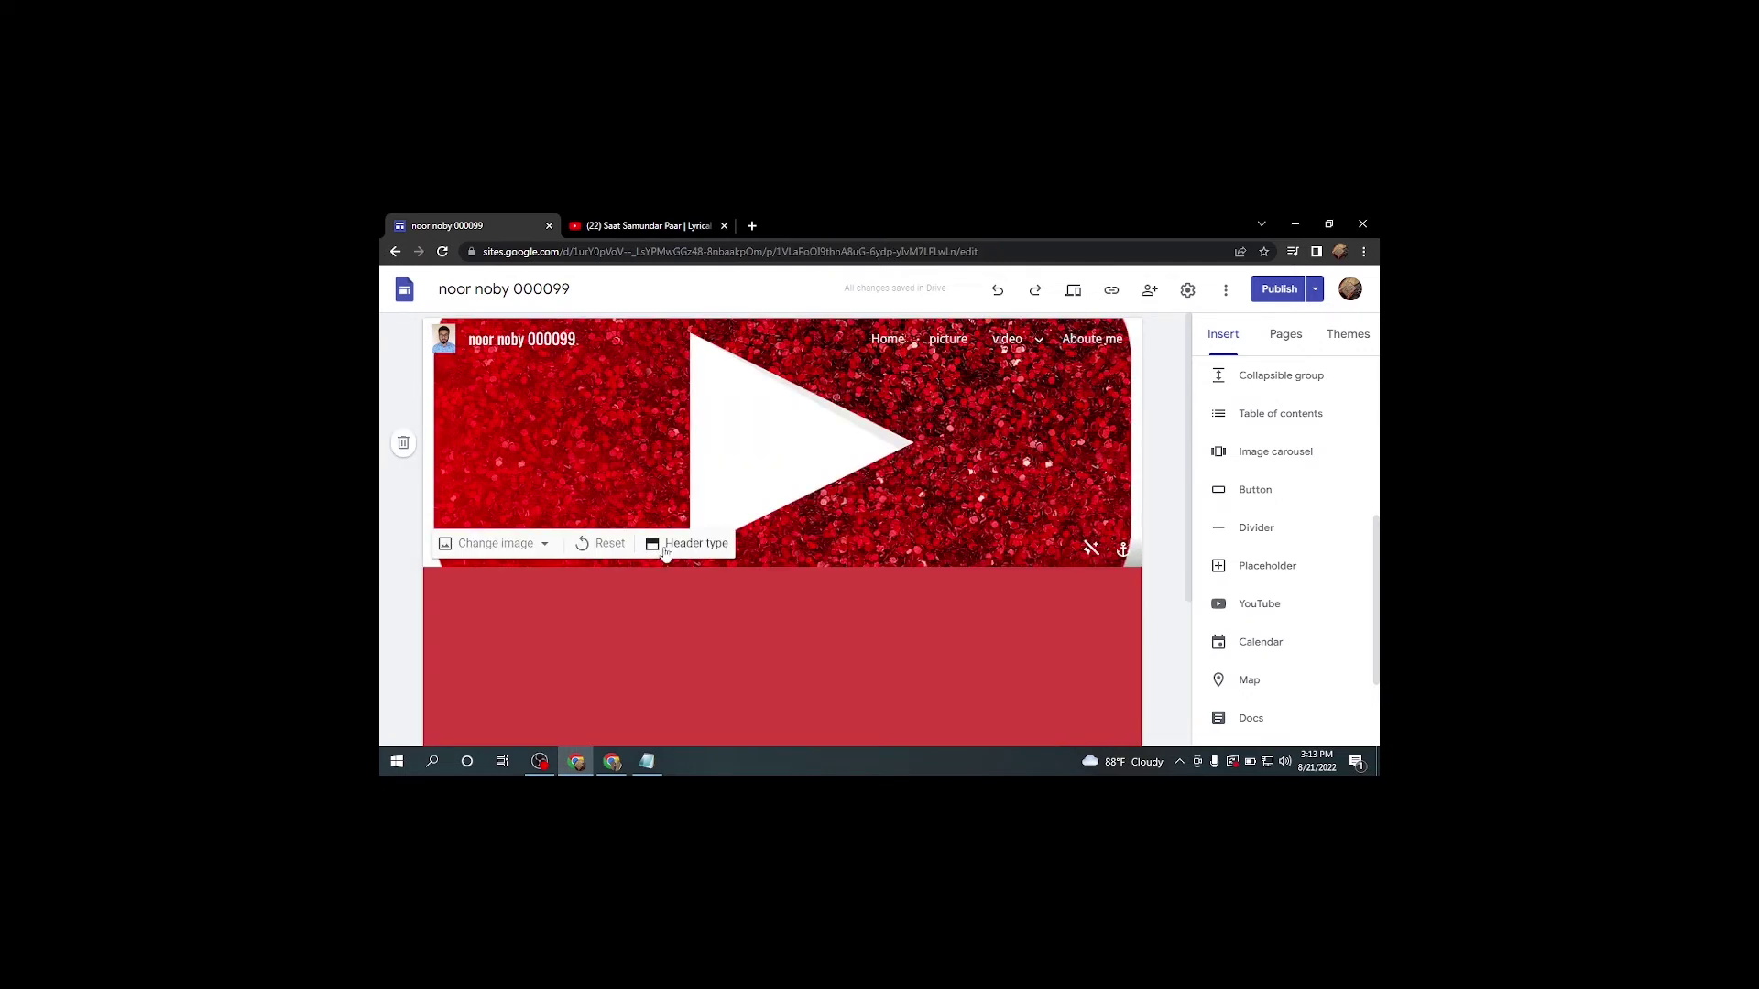
scroll(665, 553, down, 3)
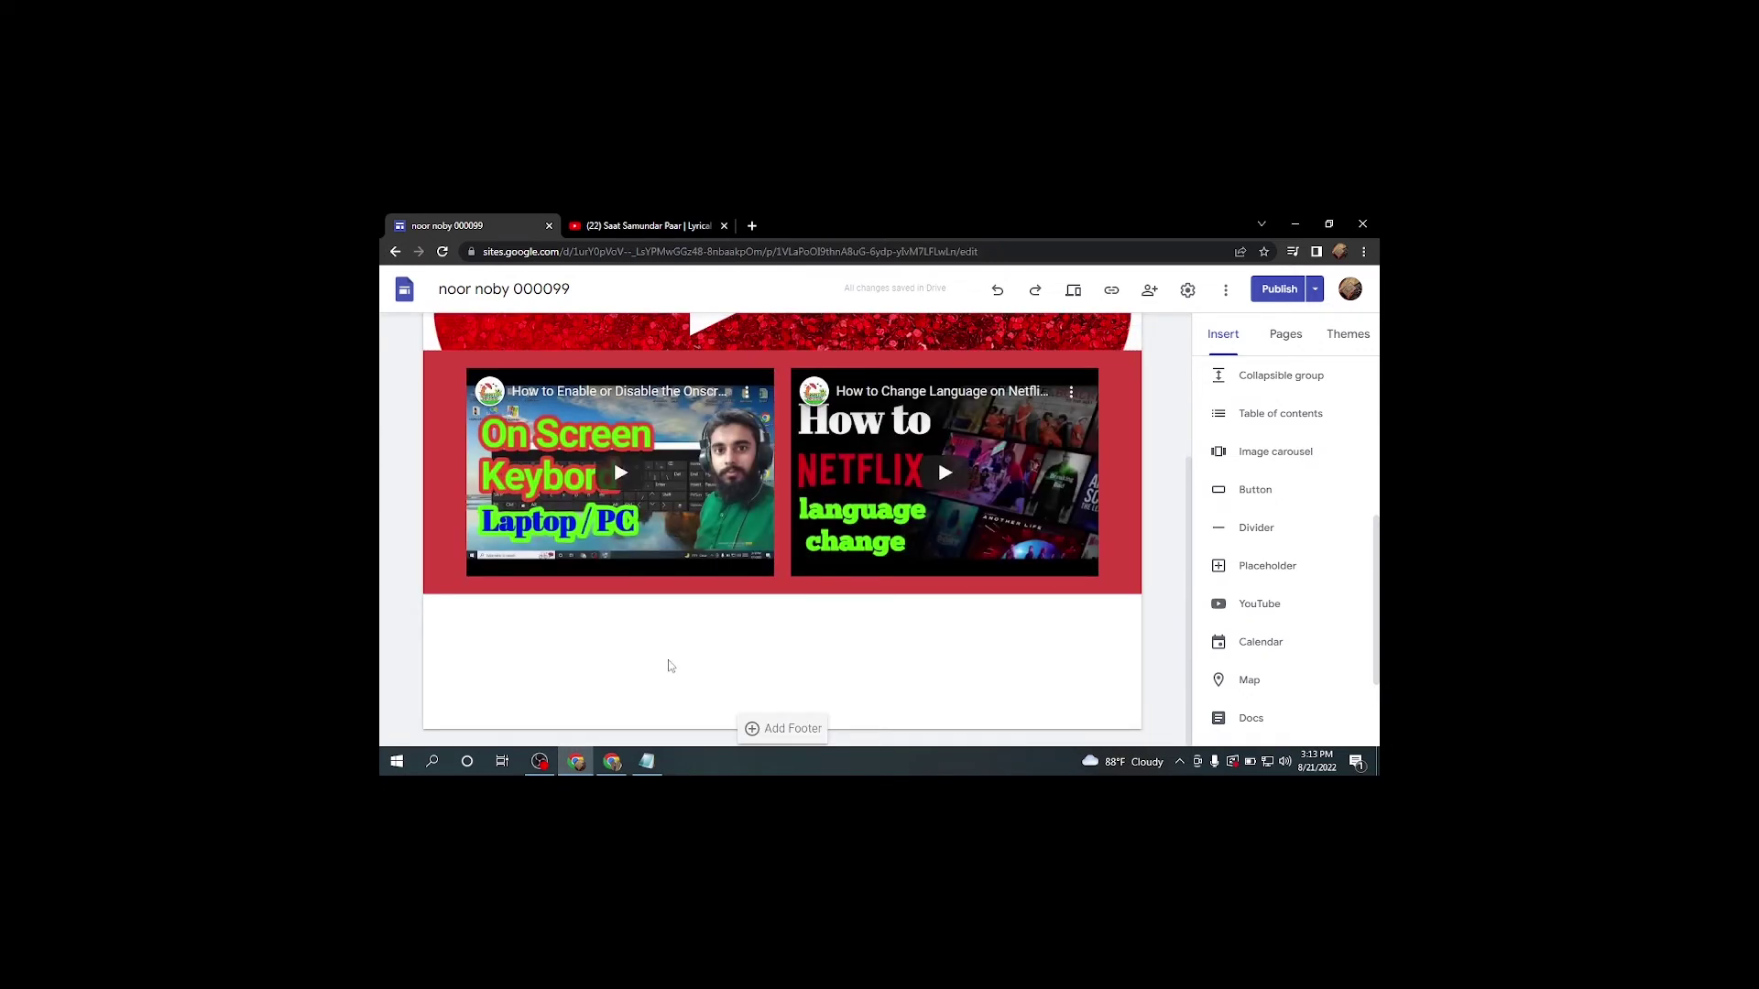
scroll(668, 666, up, 3)
scroll(841, 526, down, 3)
click(841, 526)
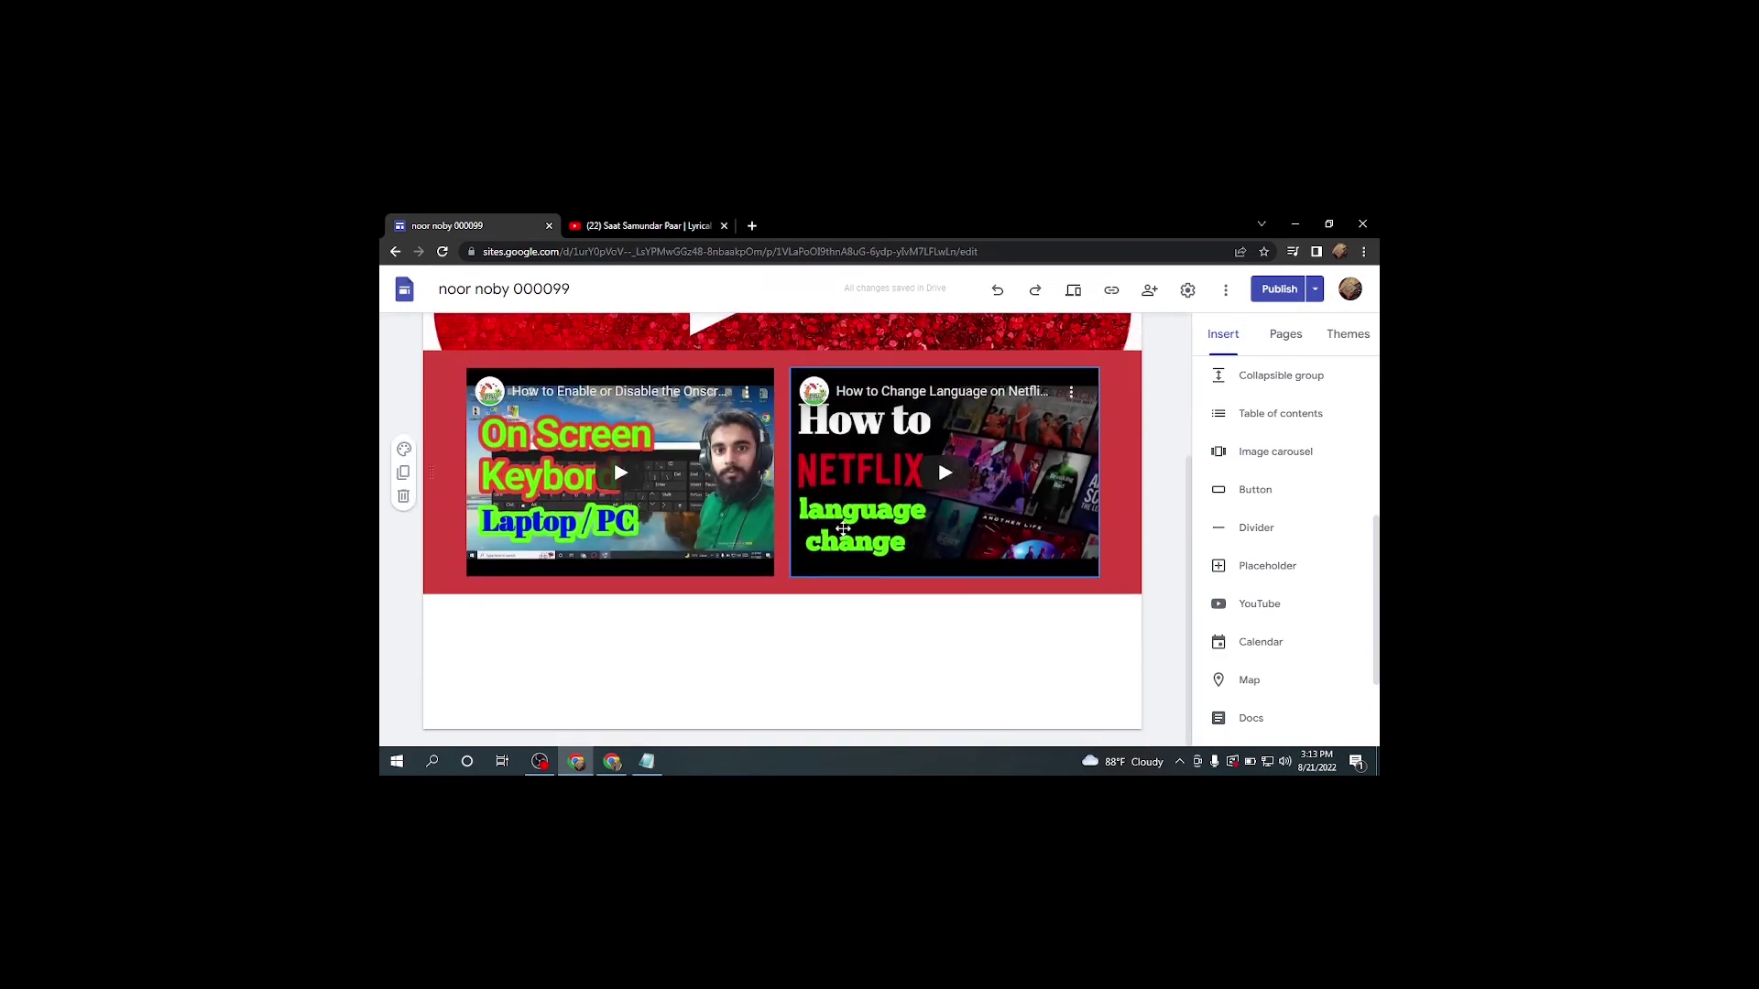
scroll(841, 526, up, 3)
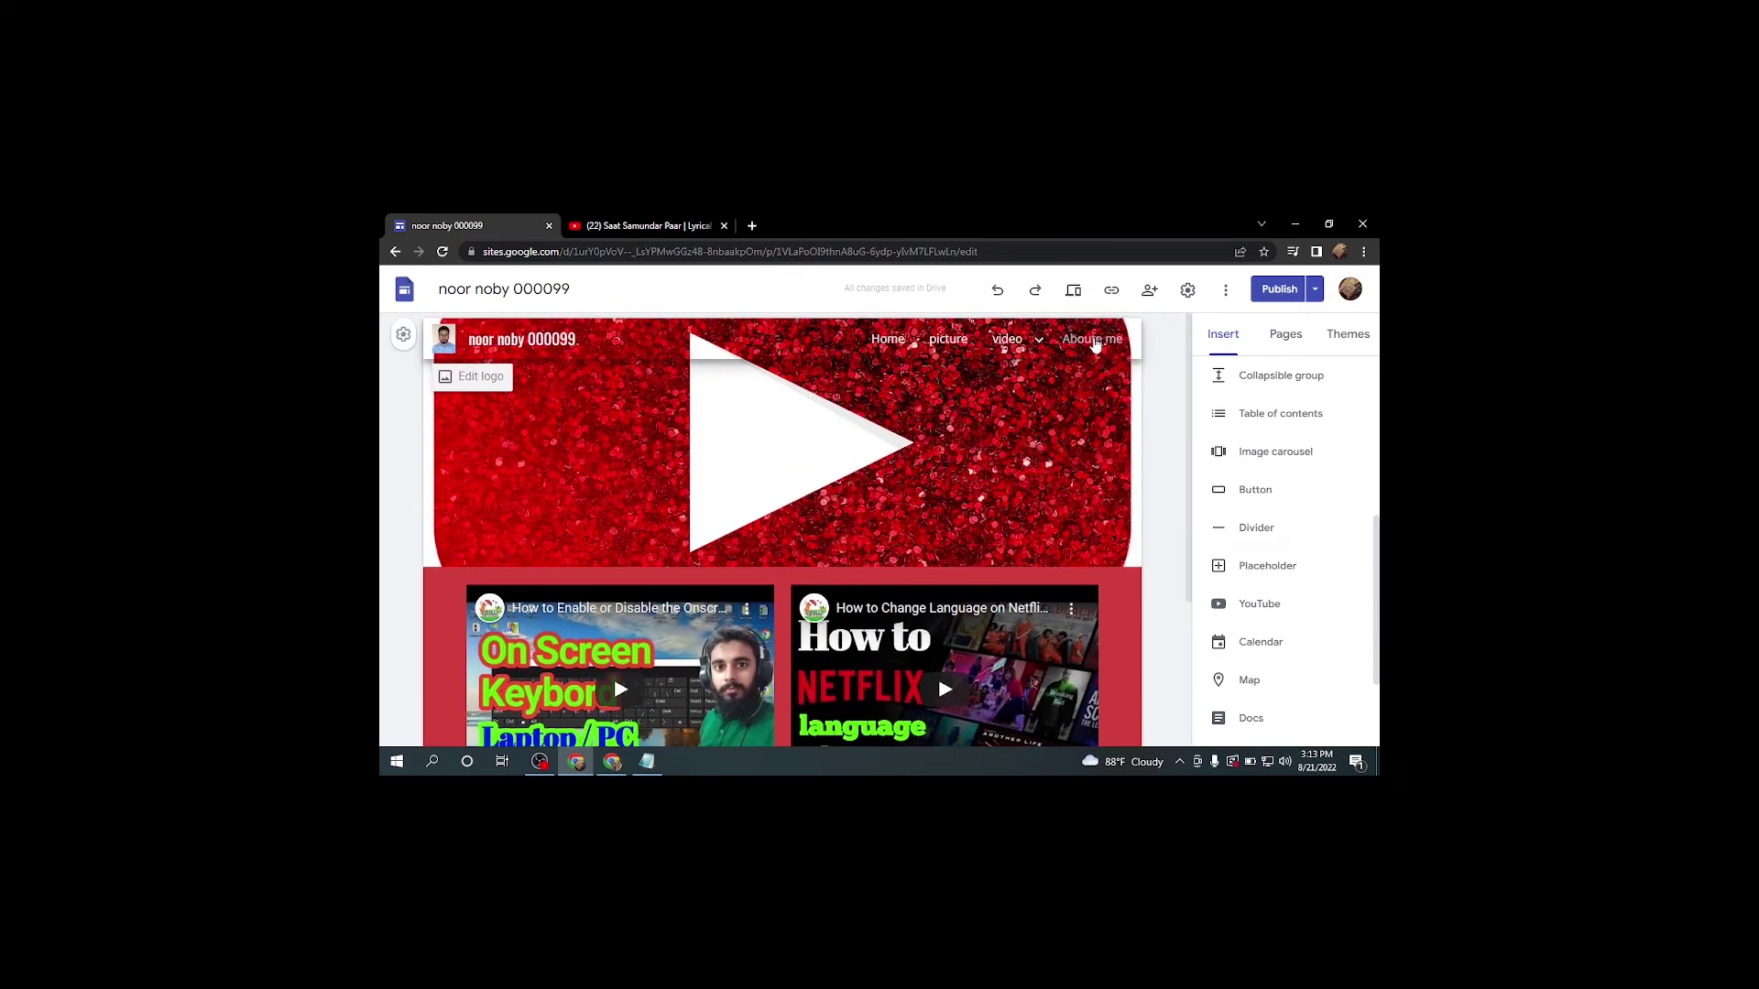
click(1093, 340)
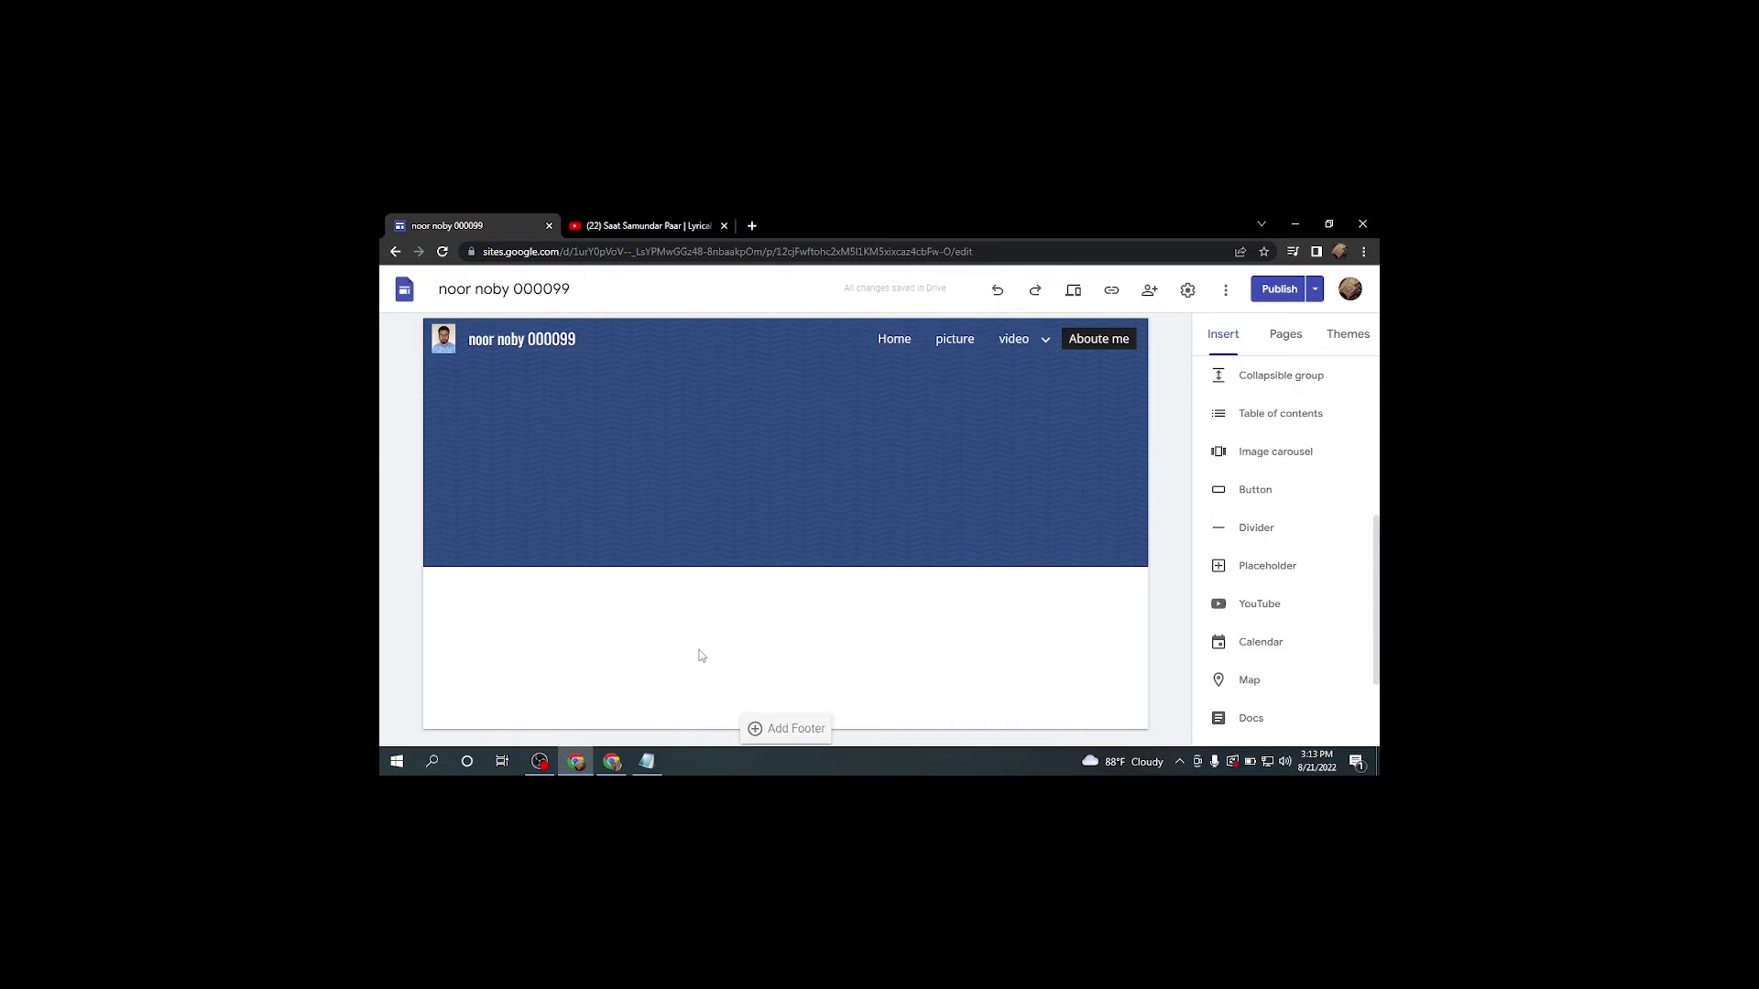
double_click(577, 653)
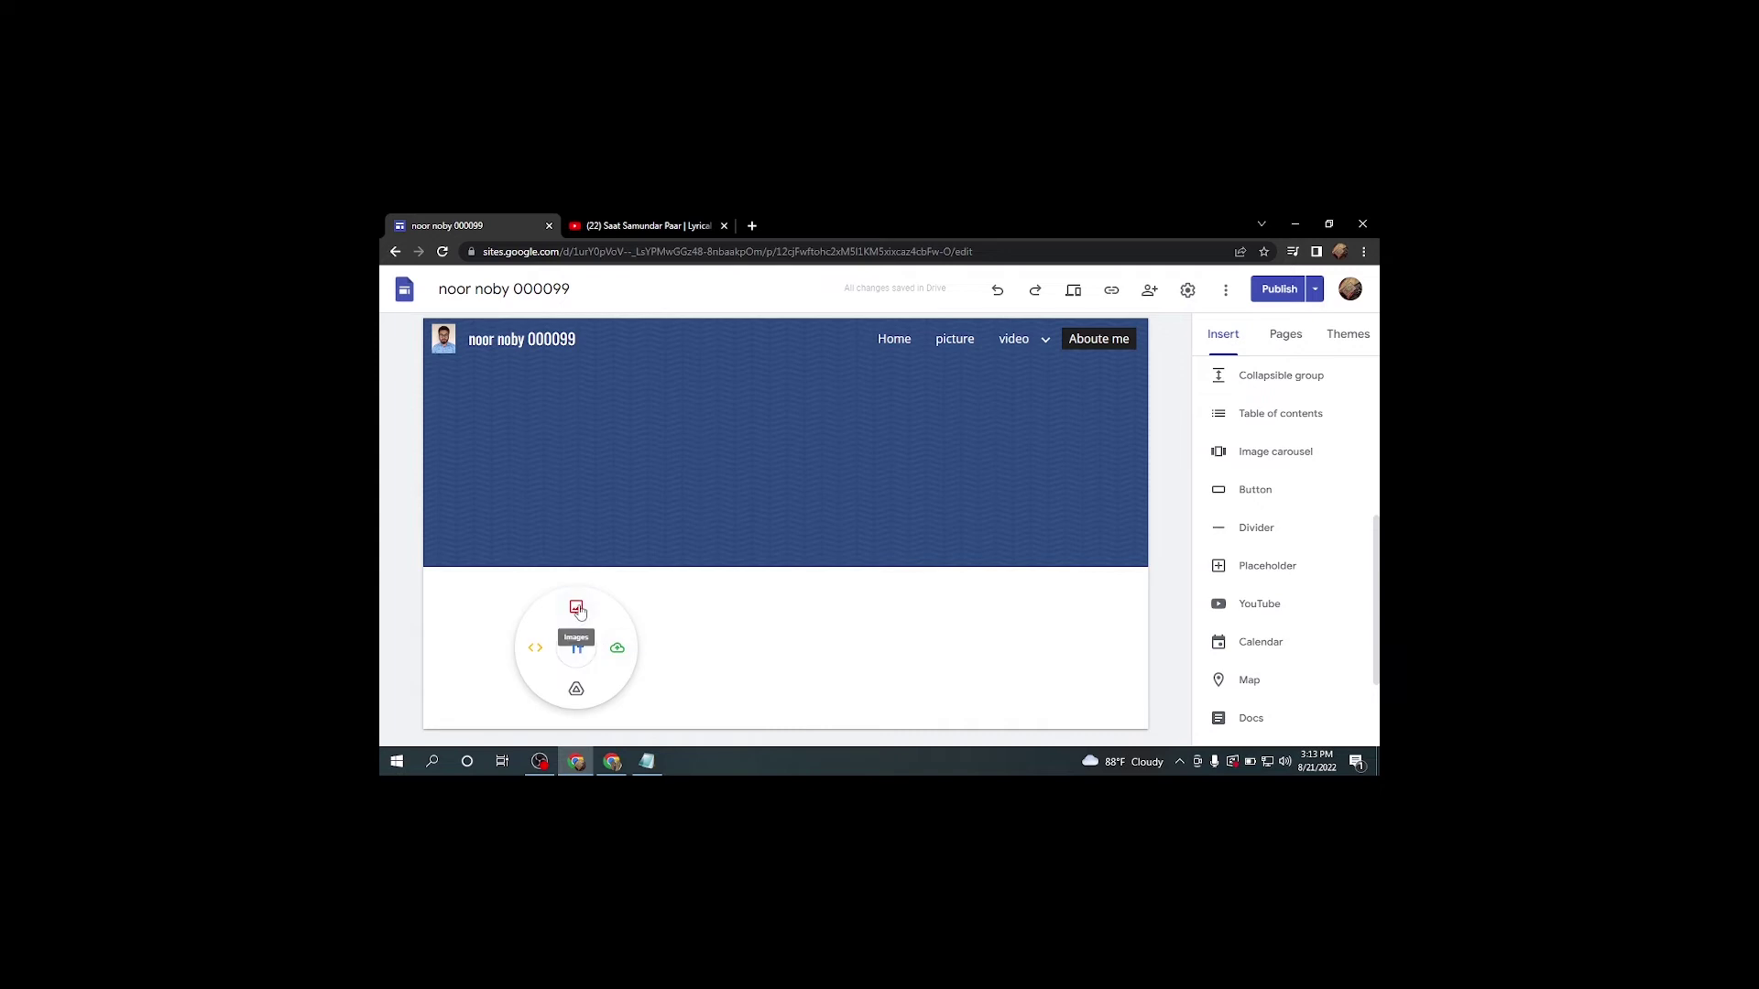
click(576, 604)
click(529, 688)
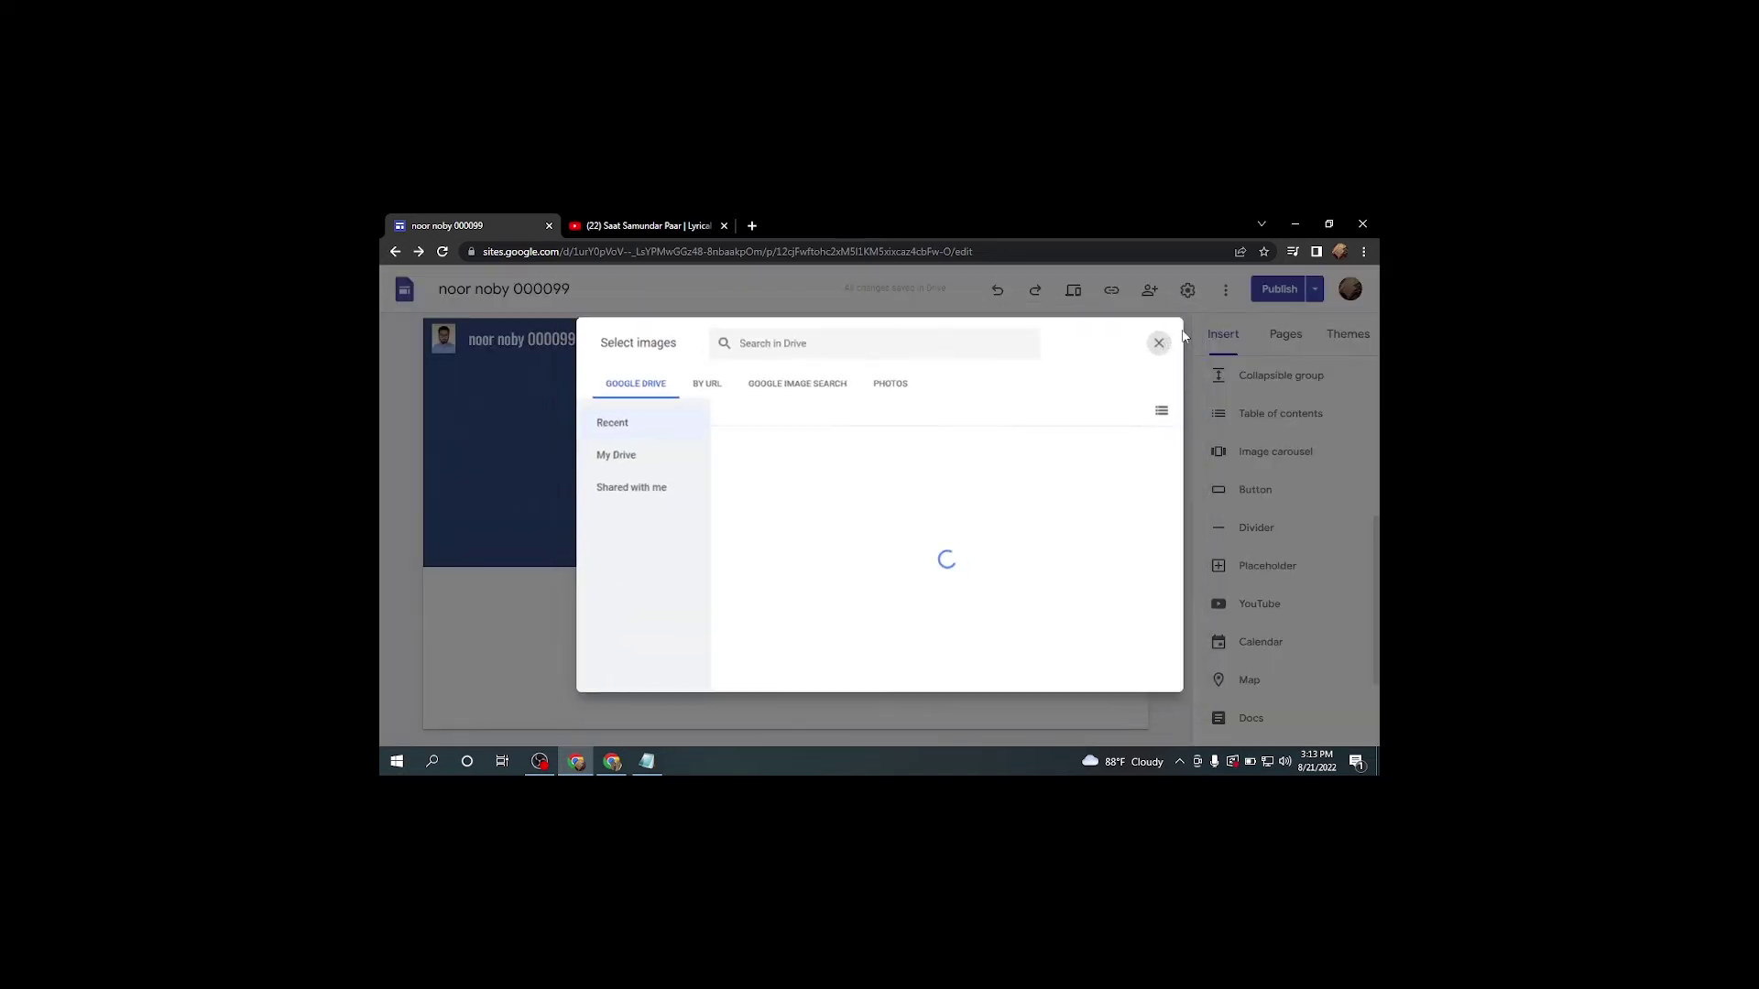
double_click(579, 684)
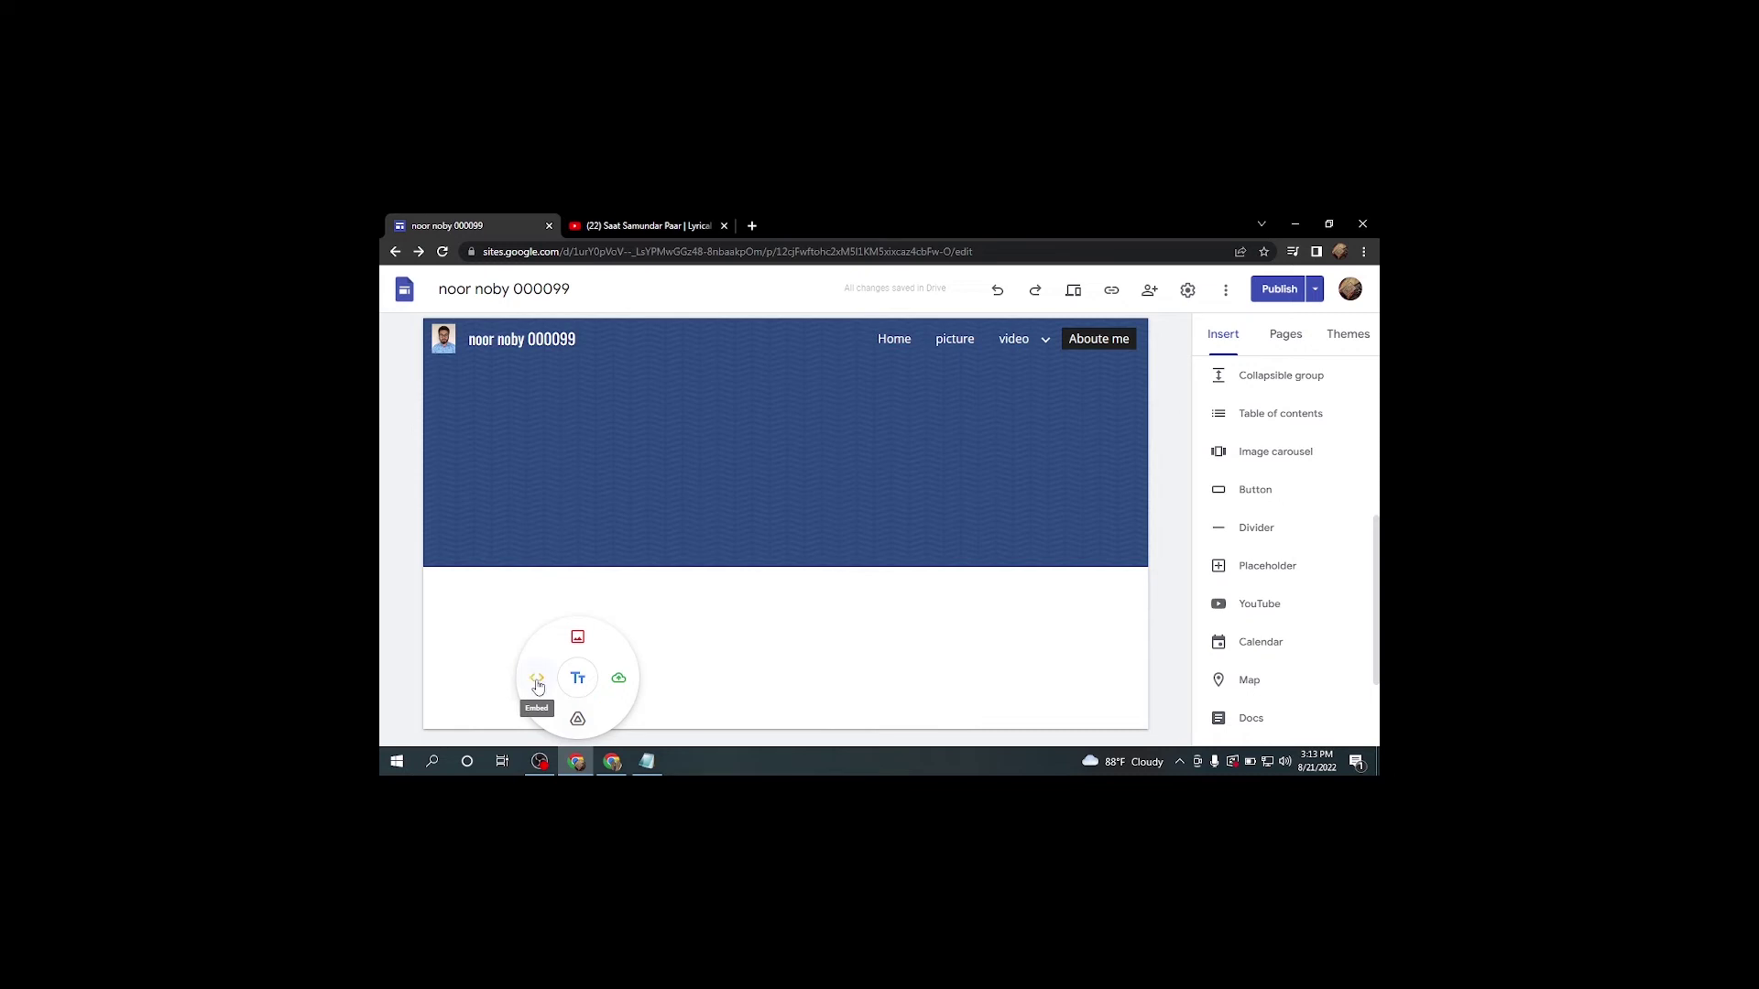
click(577, 719)
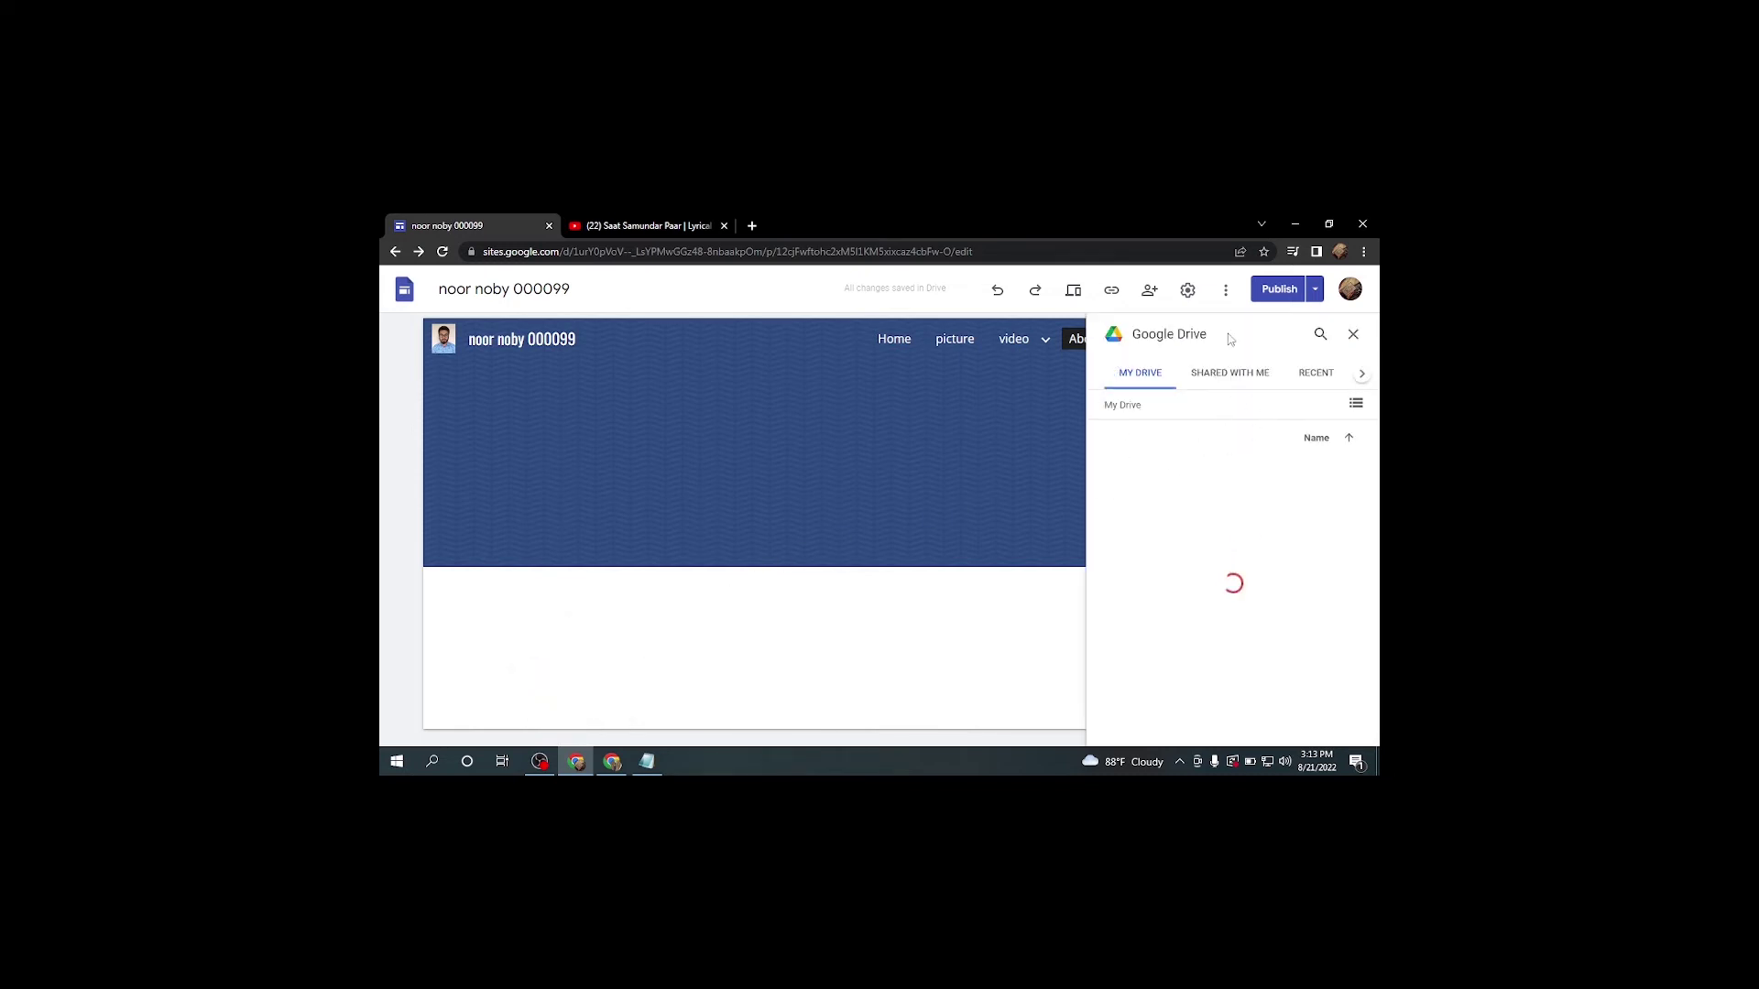
click(1353, 335)
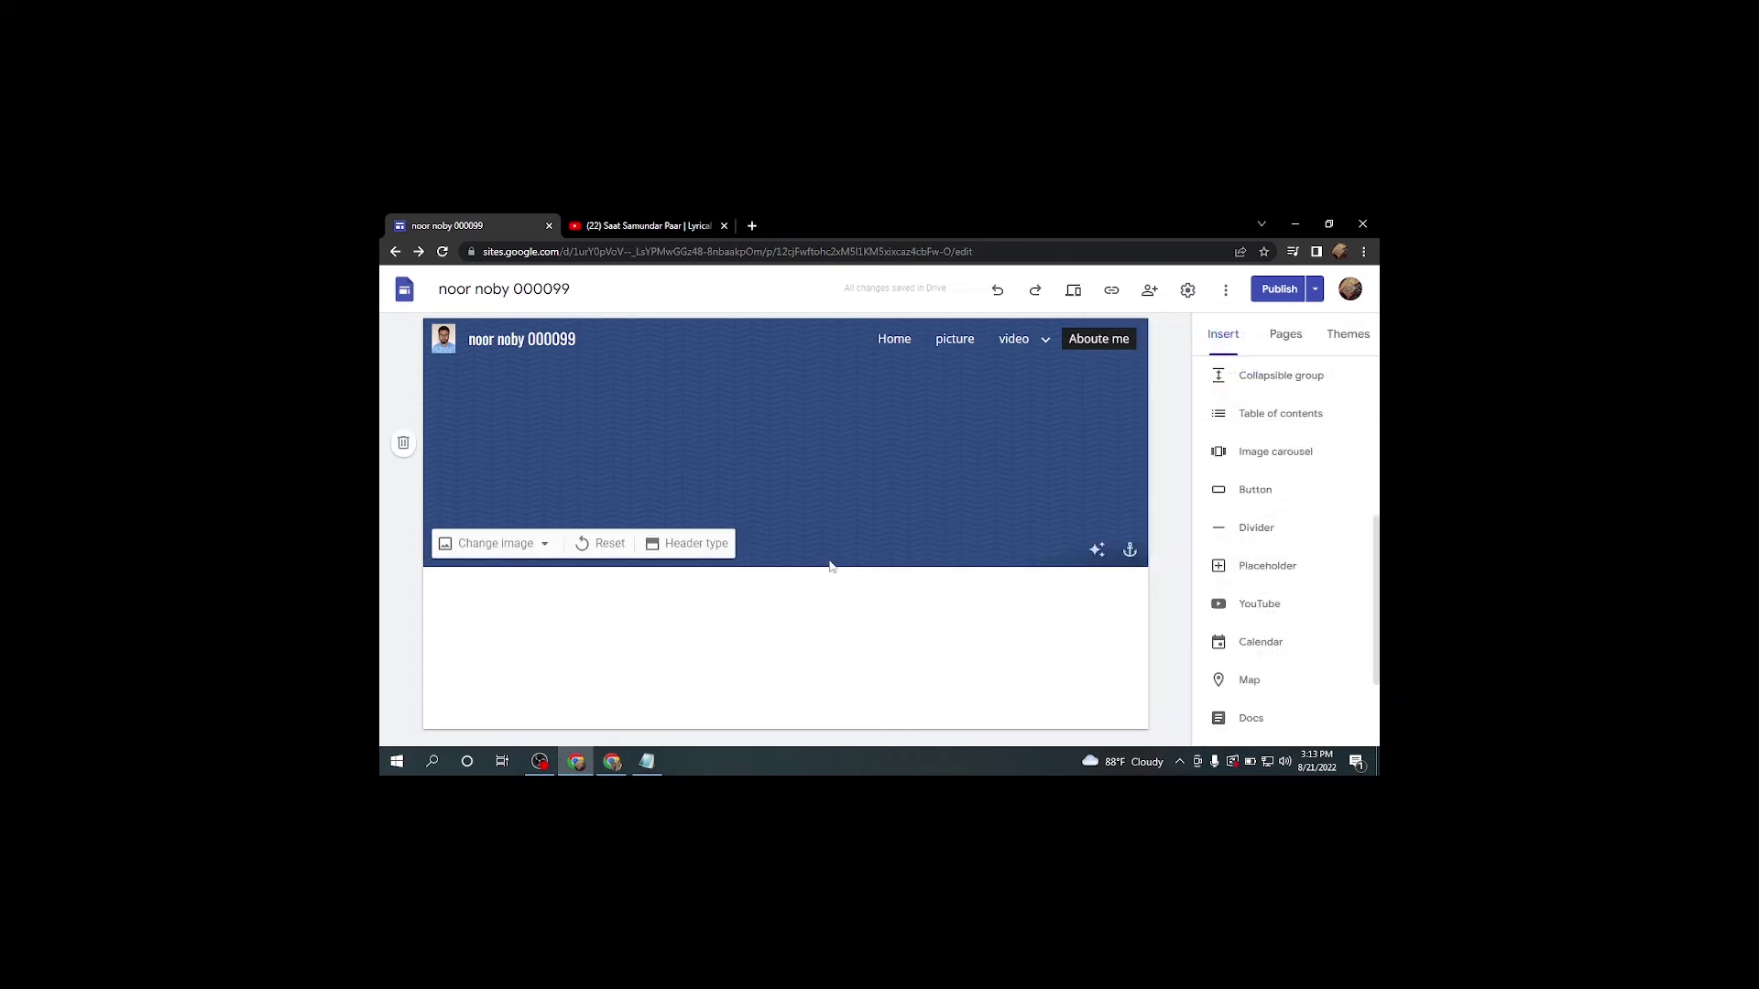
Upload the portrait photo 20201124_091145 below the "Aboute me" page header and extend the image's height slightly downward.
double_click(706, 623)
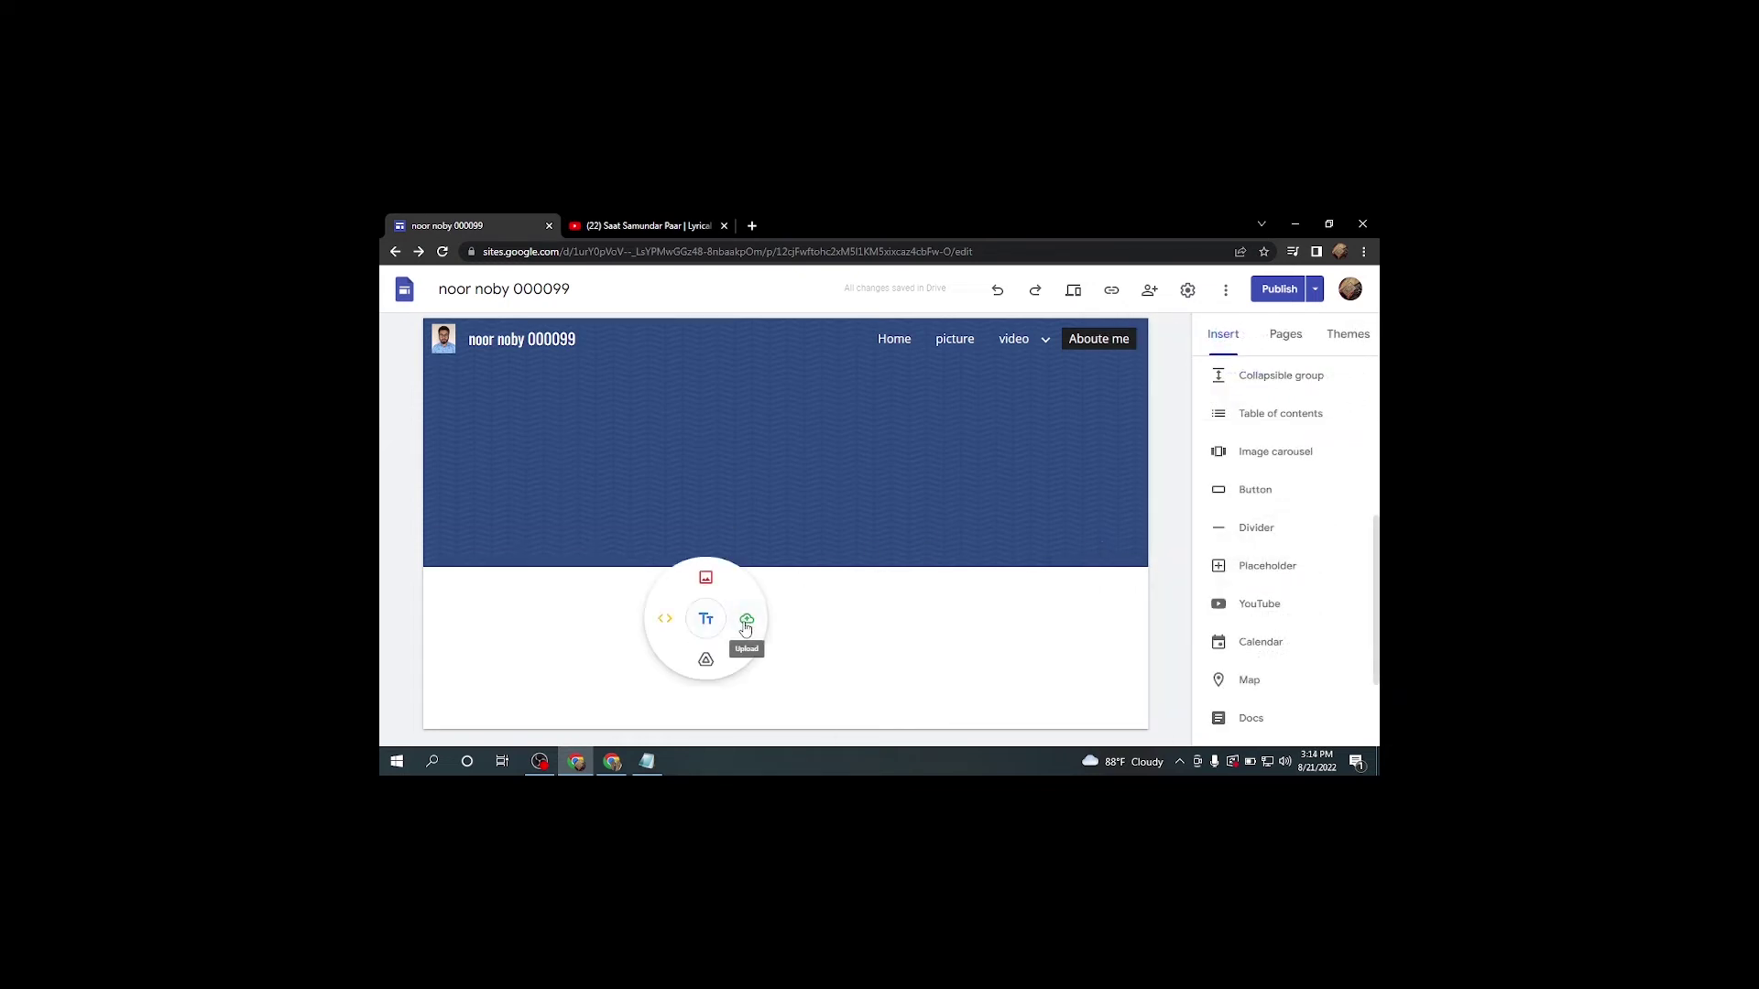
click(746, 623)
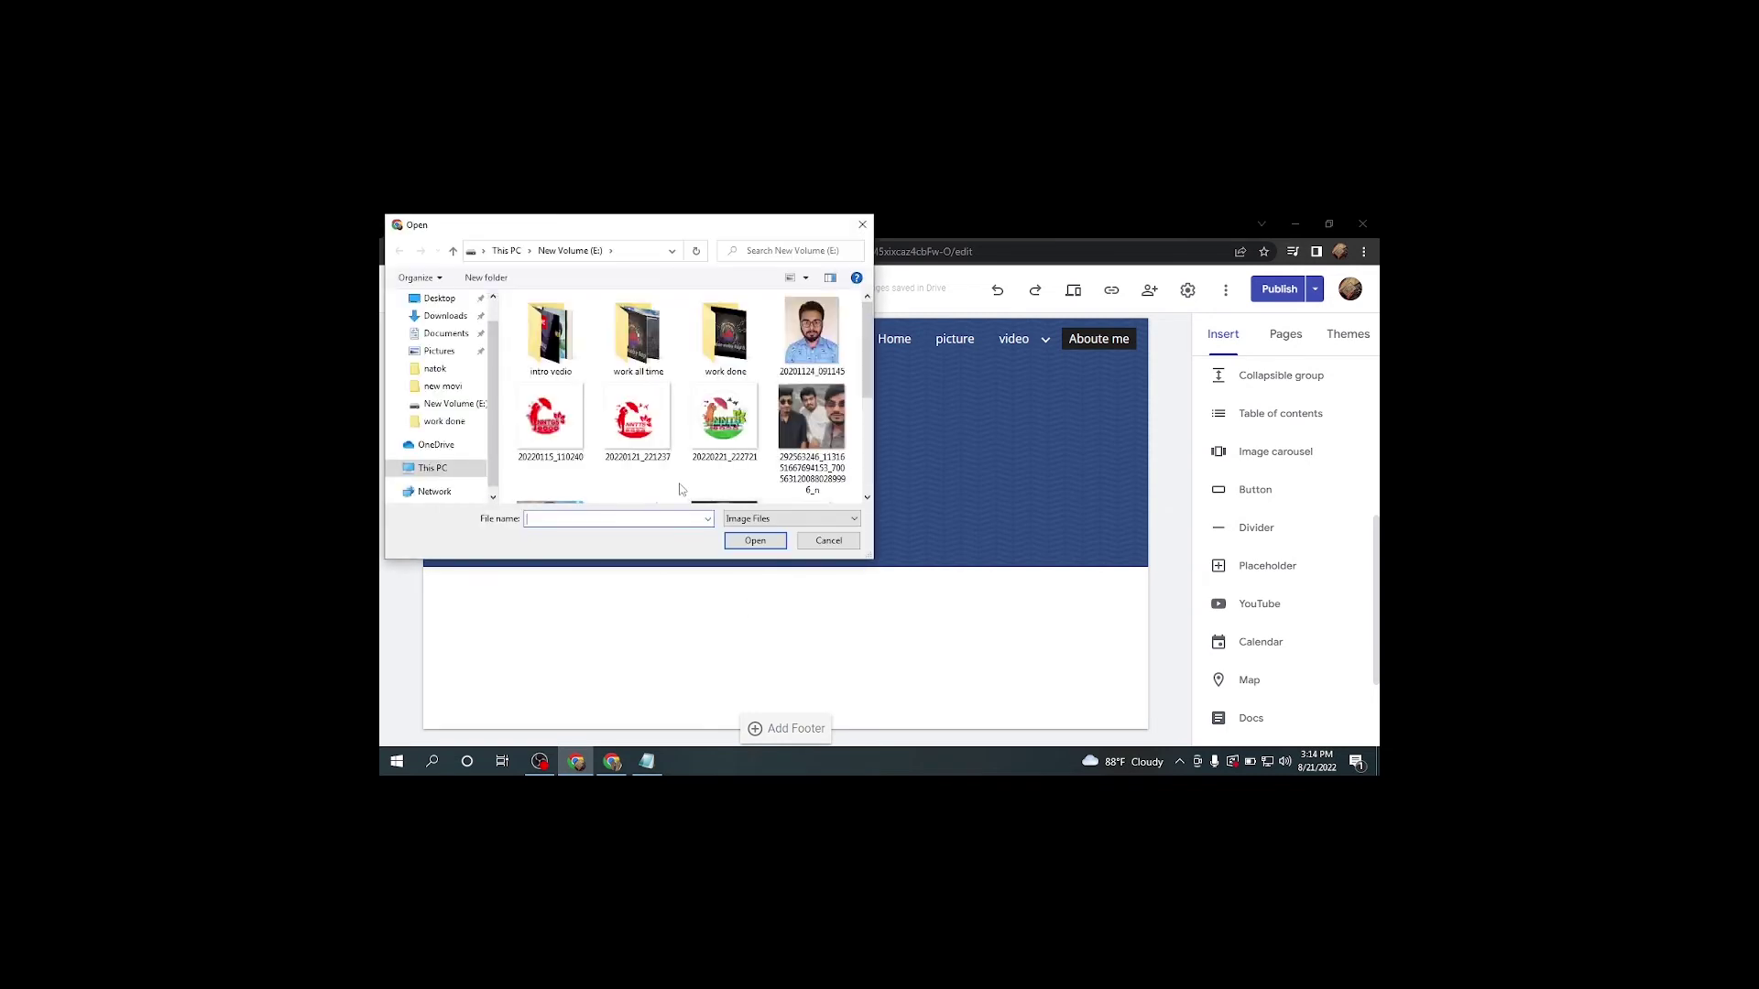
click(802, 357)
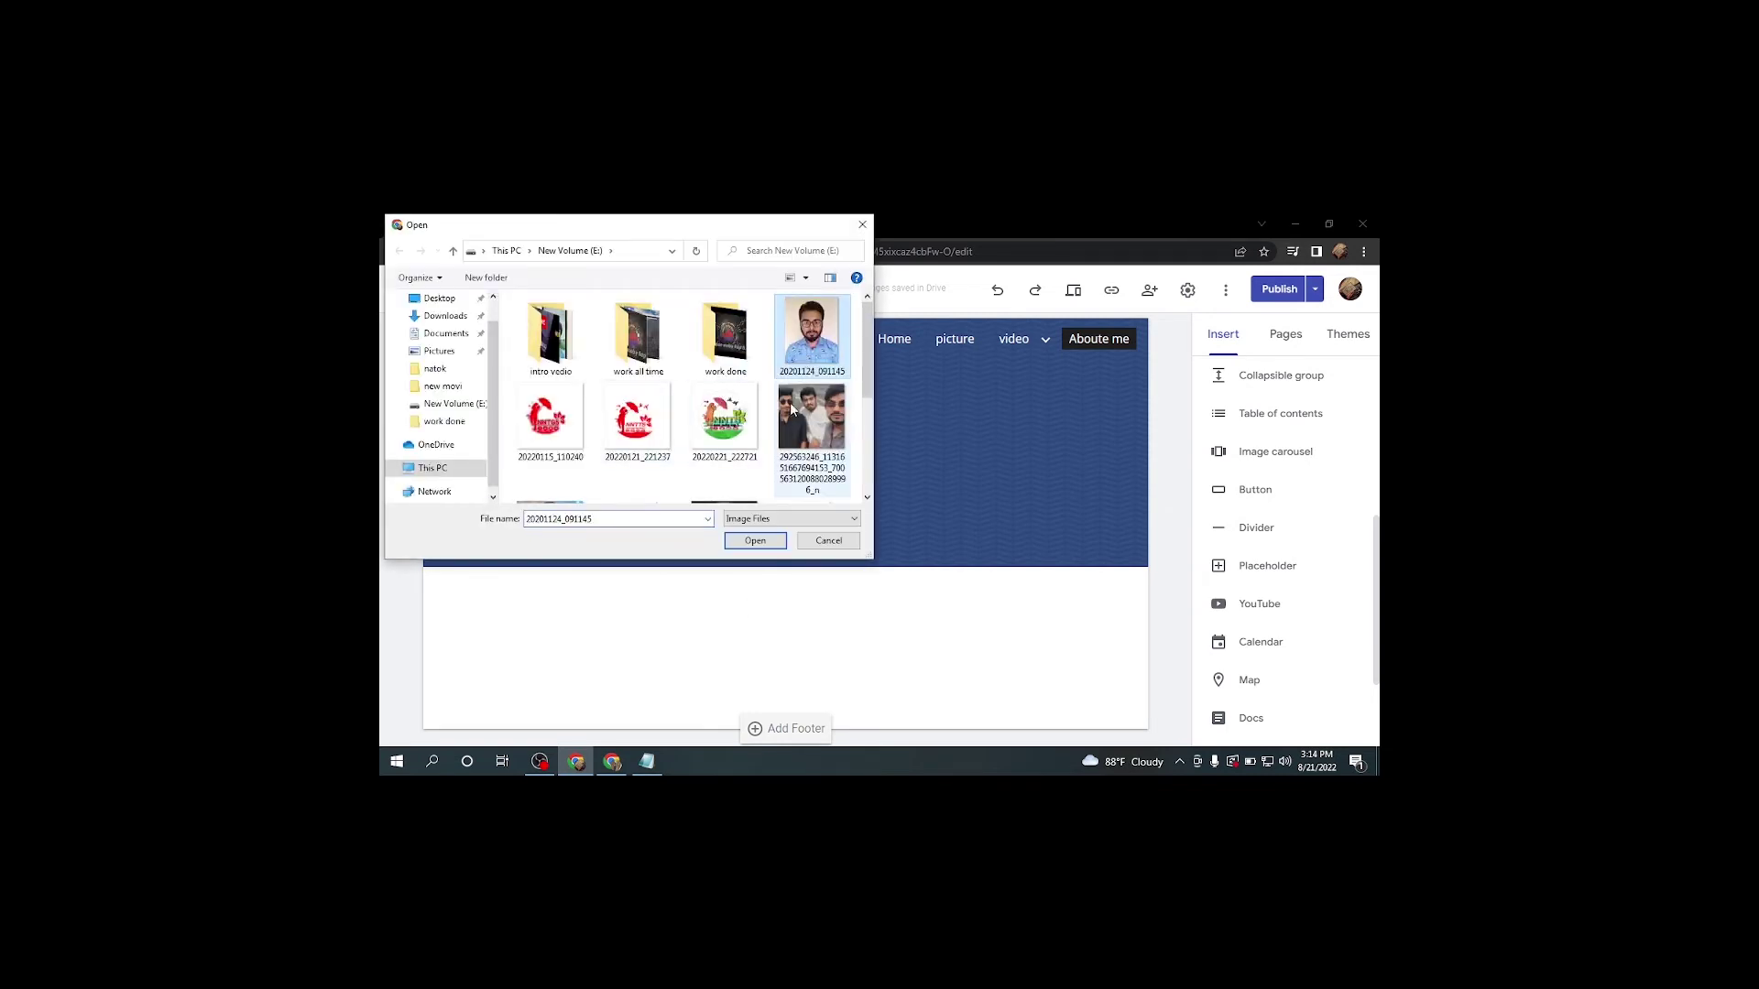
click(754, 540)
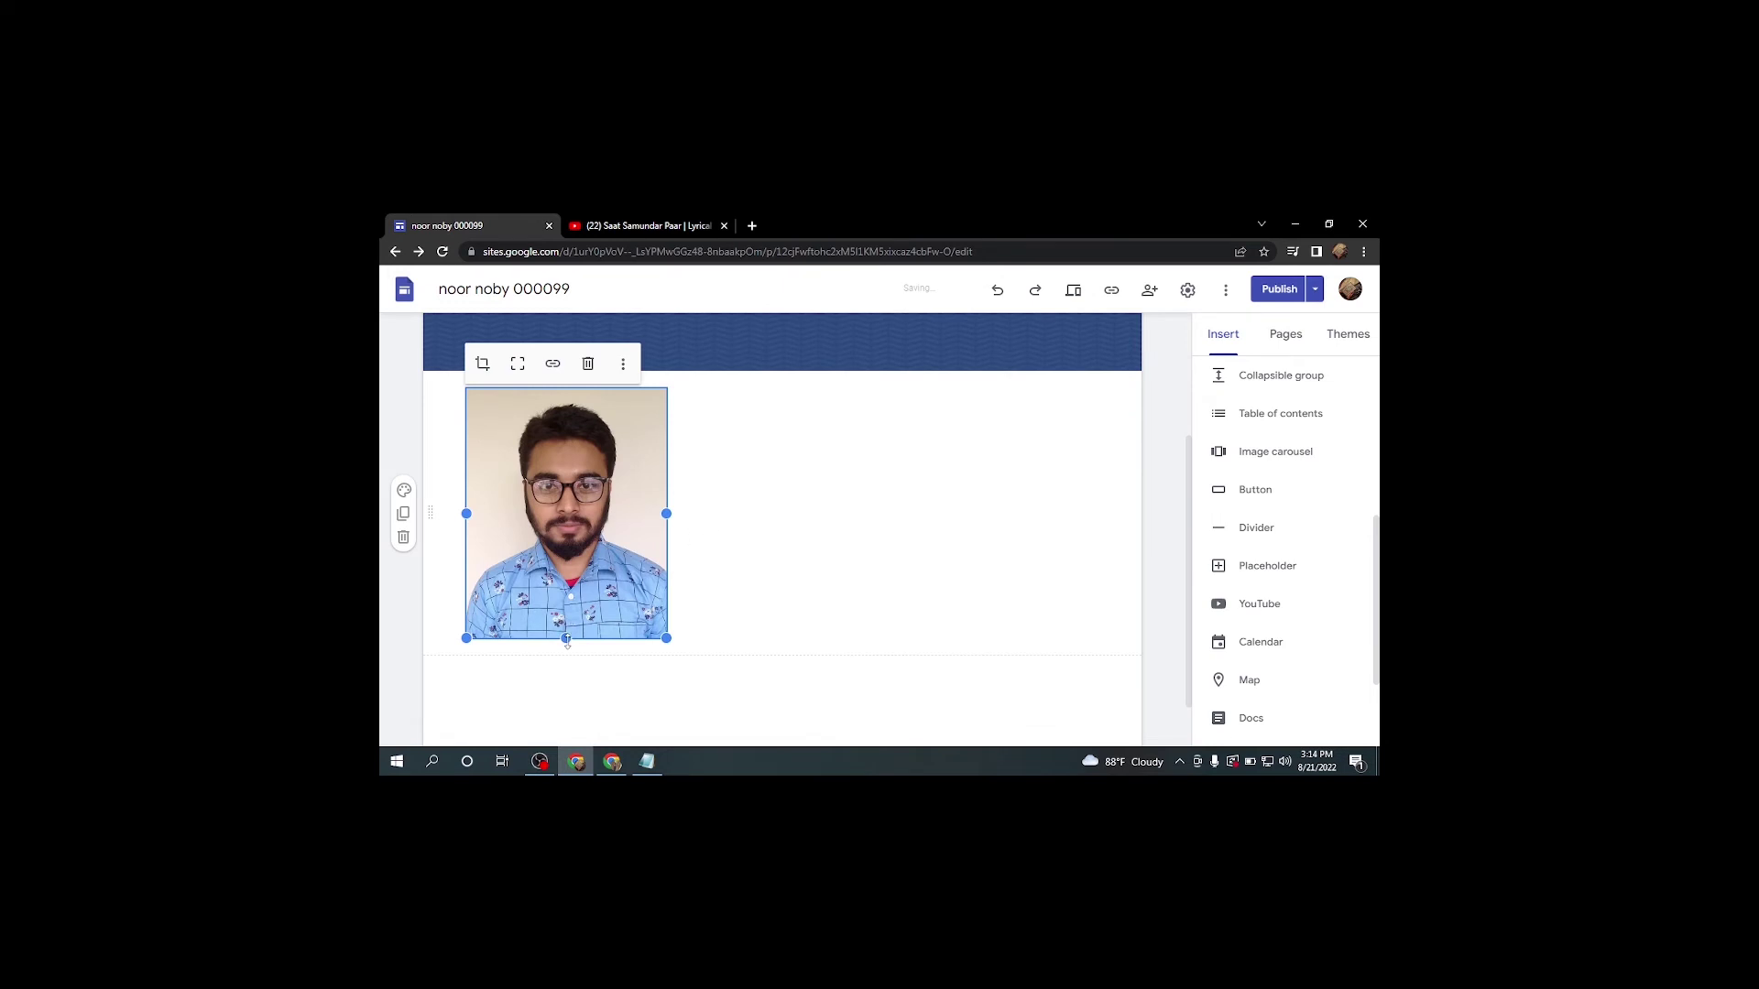
drag(566, 638, 570, 683)
click(782, 487)
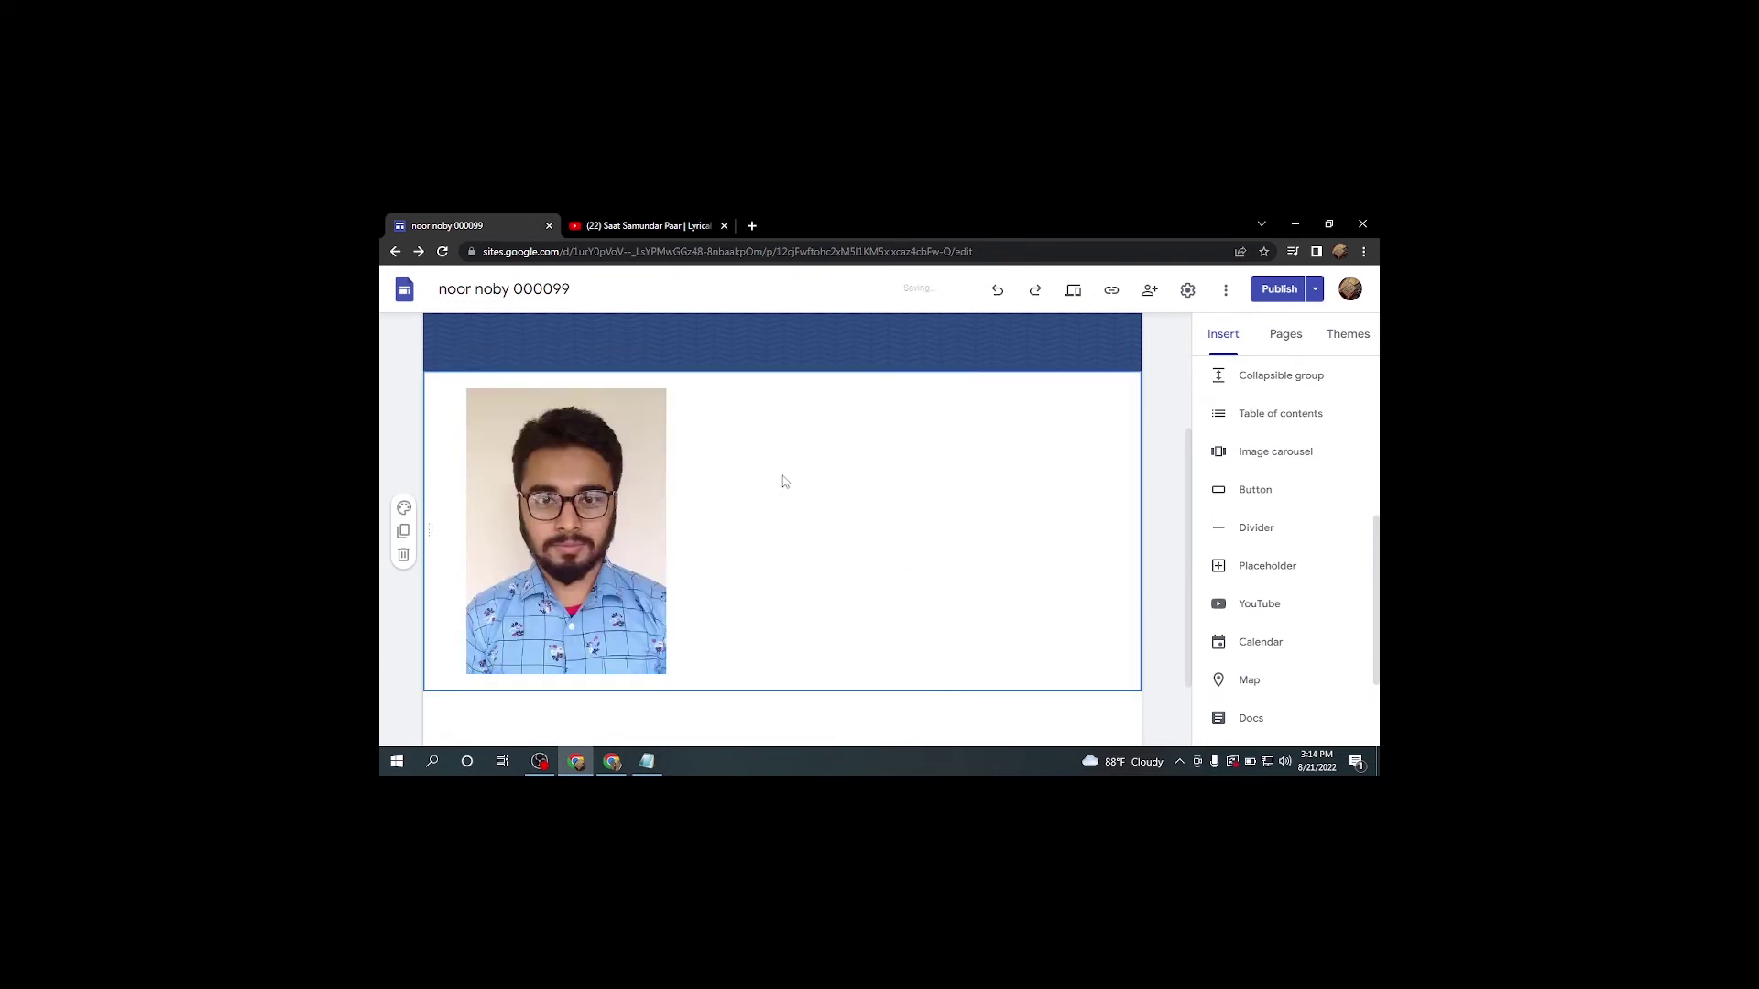
Switch to the Notepad document and copy the block from the "LIKE Comment Share" line through the last YouTube channel link.
click(647, 761)
scroll(641, 483, down, 3)
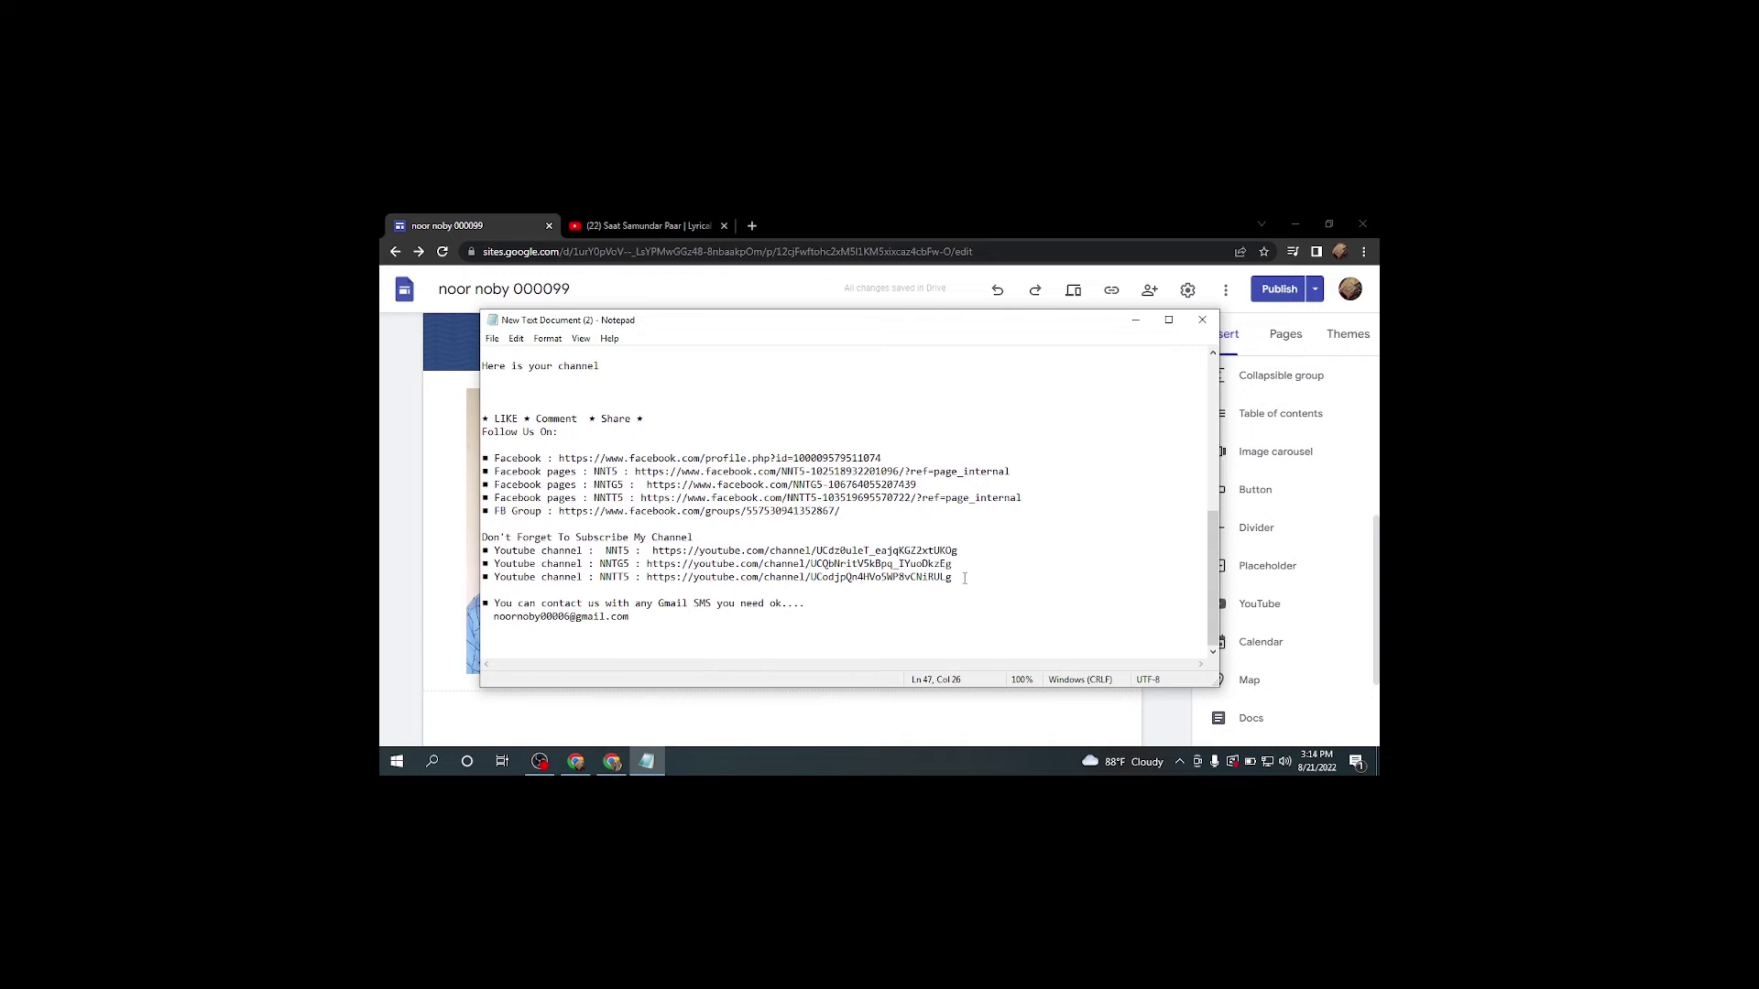
drag(964, 578, 478, 418)
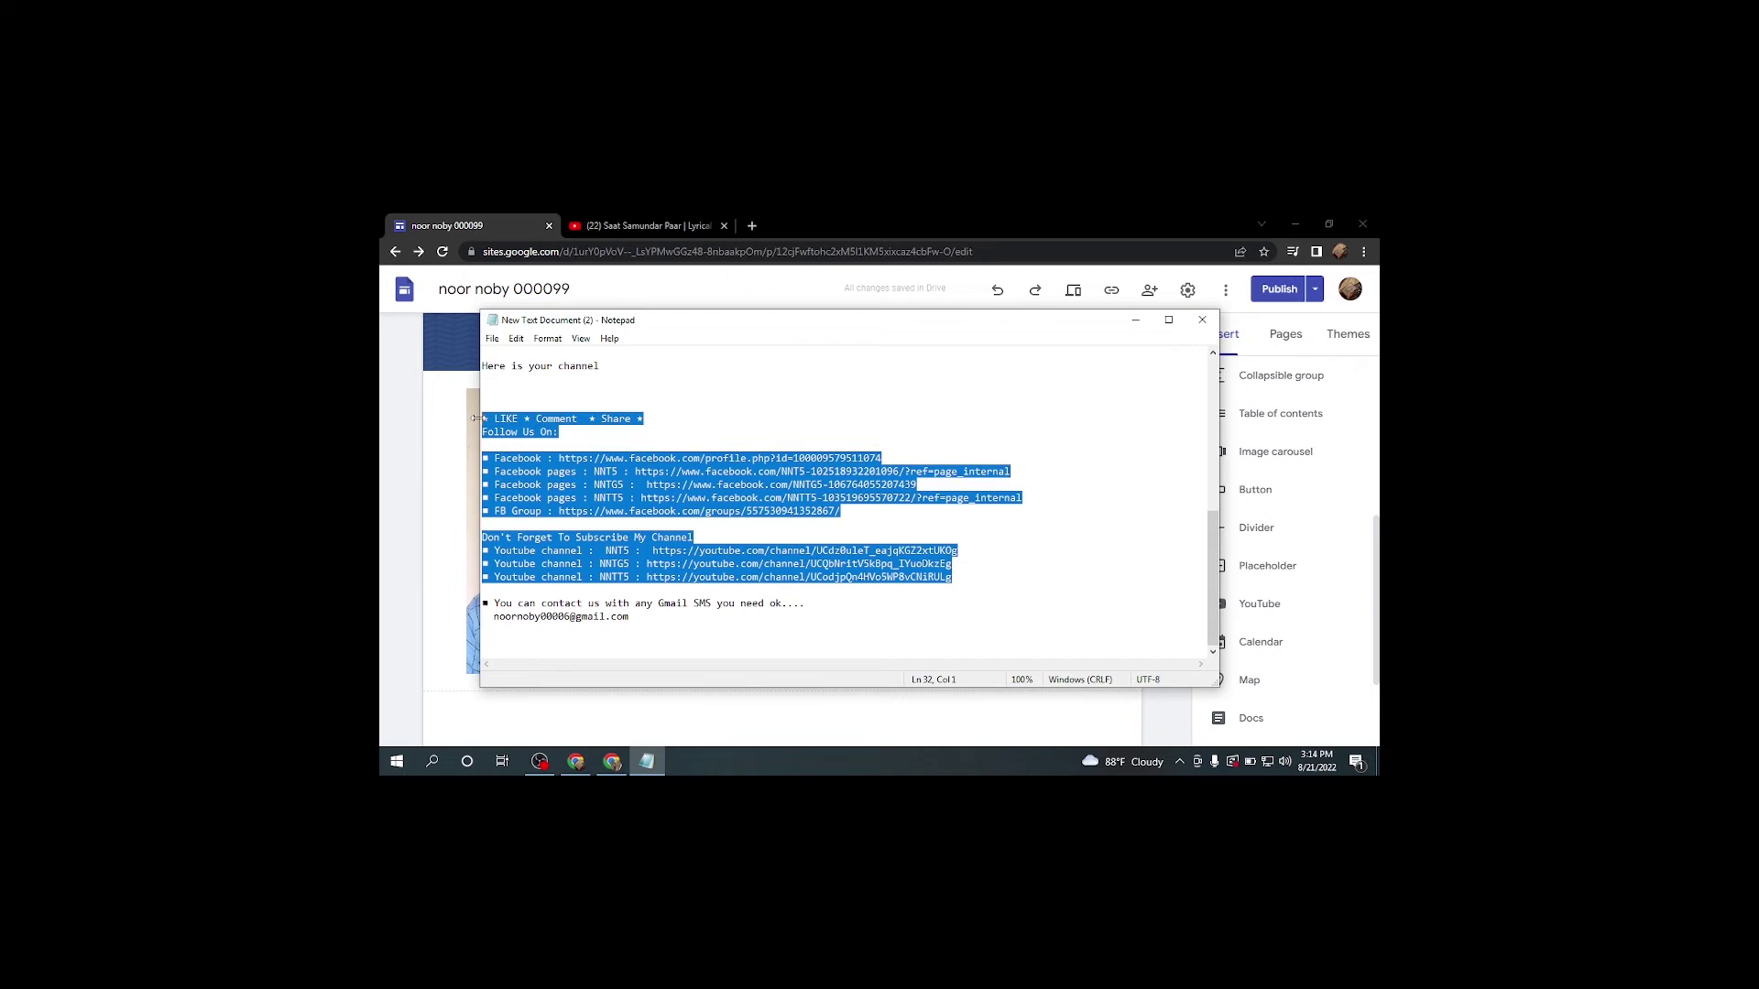
Switch back to the Google Sites editor and paste the copied Facebook and YouTube link block into a new text box beside the portrait.
click(577, 762)
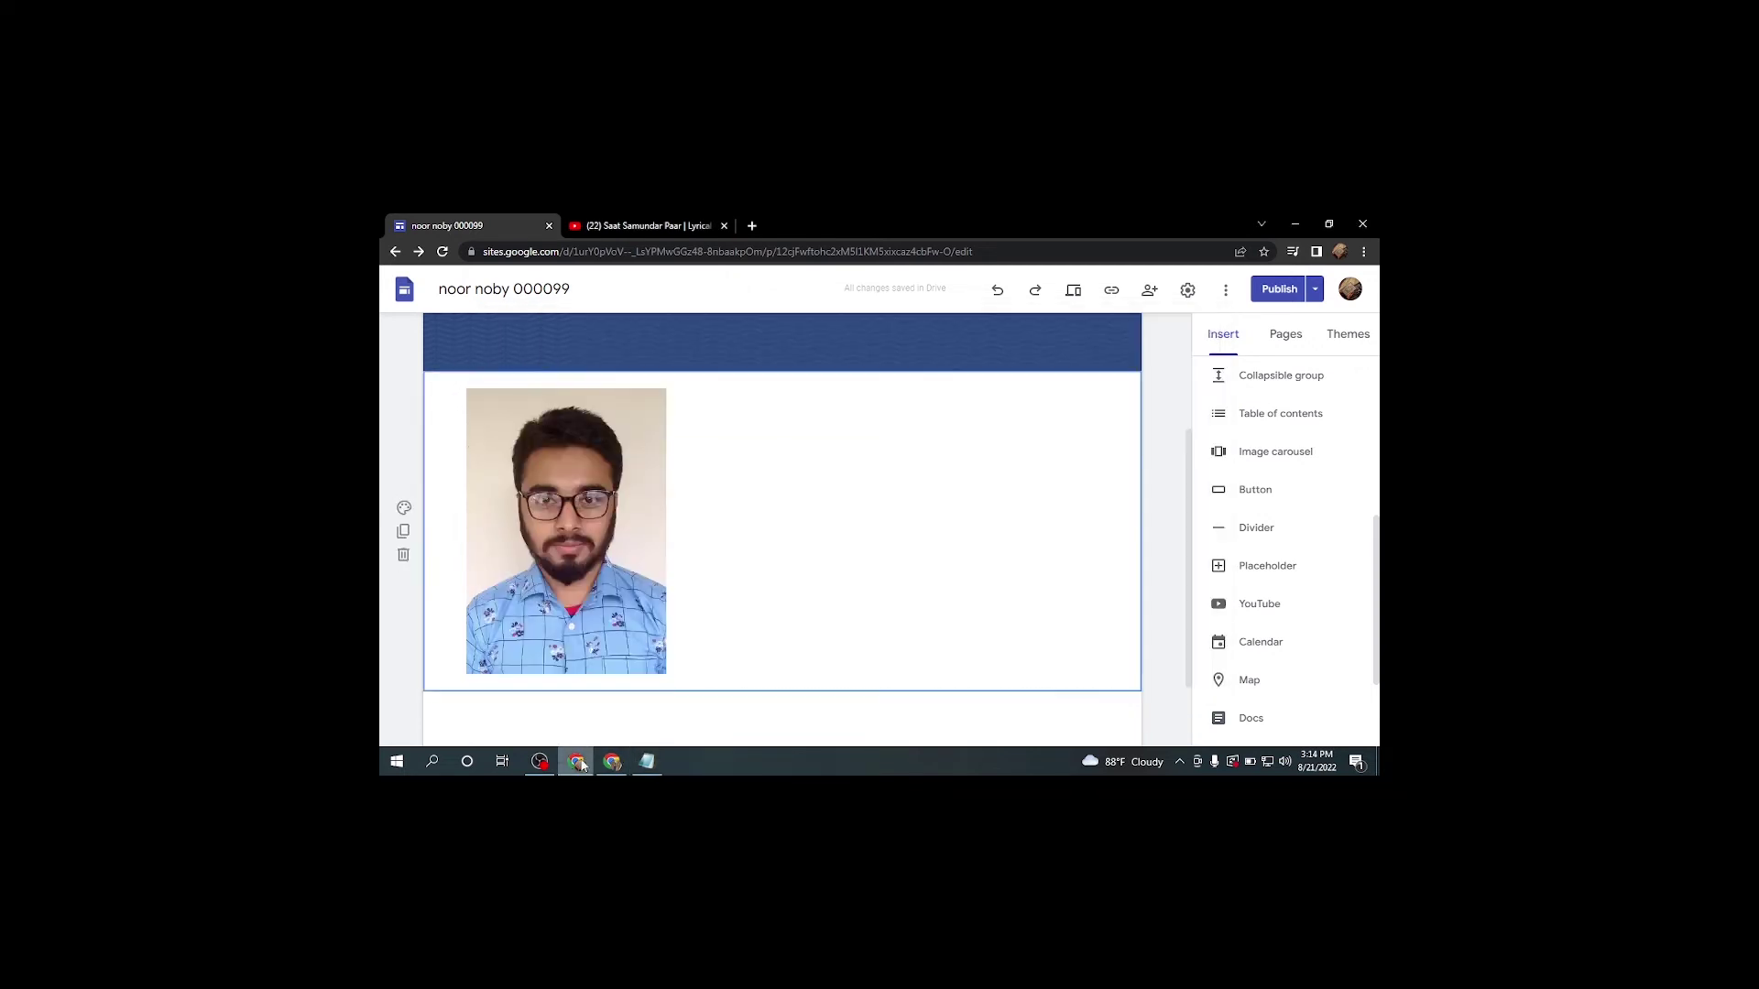
double_click(790, 467)
click(785, 487)
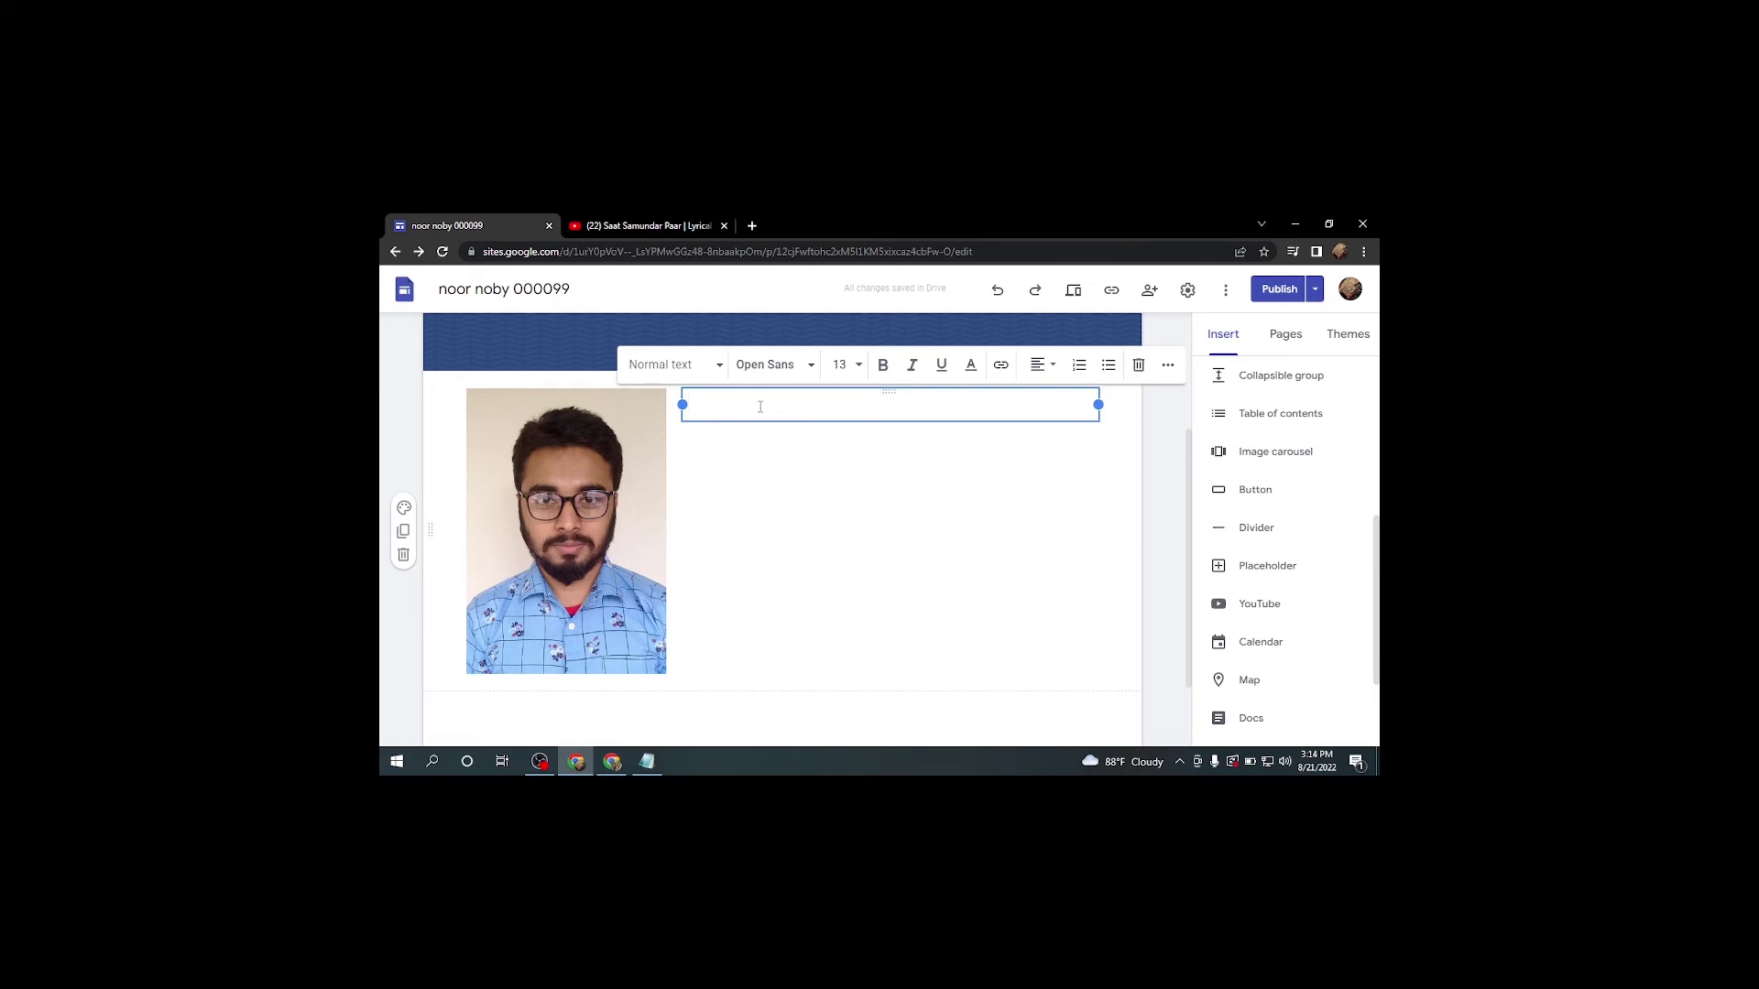
key(ctrl+v)
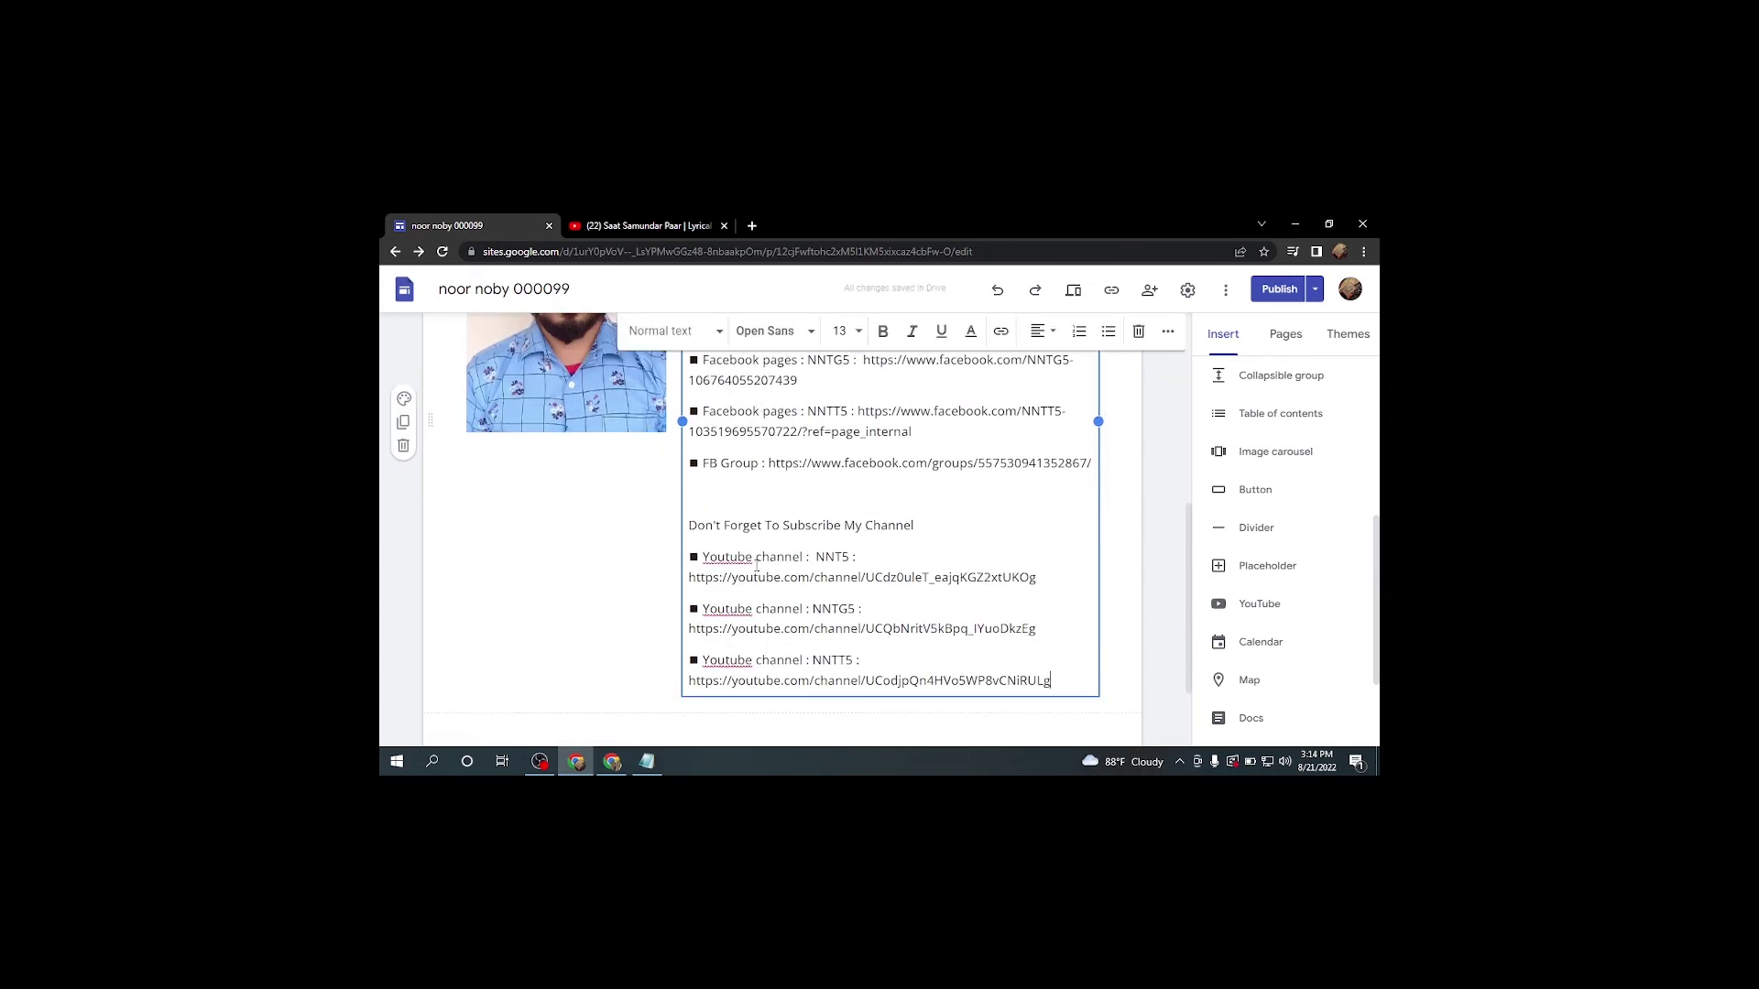
Extend the portrait's height downward until its bottom edge roughly lines up with the end of the link text.
scroll(757, 565, up, 5)
scroll(887, 503, down, 5)
click(555, 413)
drag(566, 436, 540, 711)
scroll(557, 476, down, 2)
scroll(558, 476, up, 5)
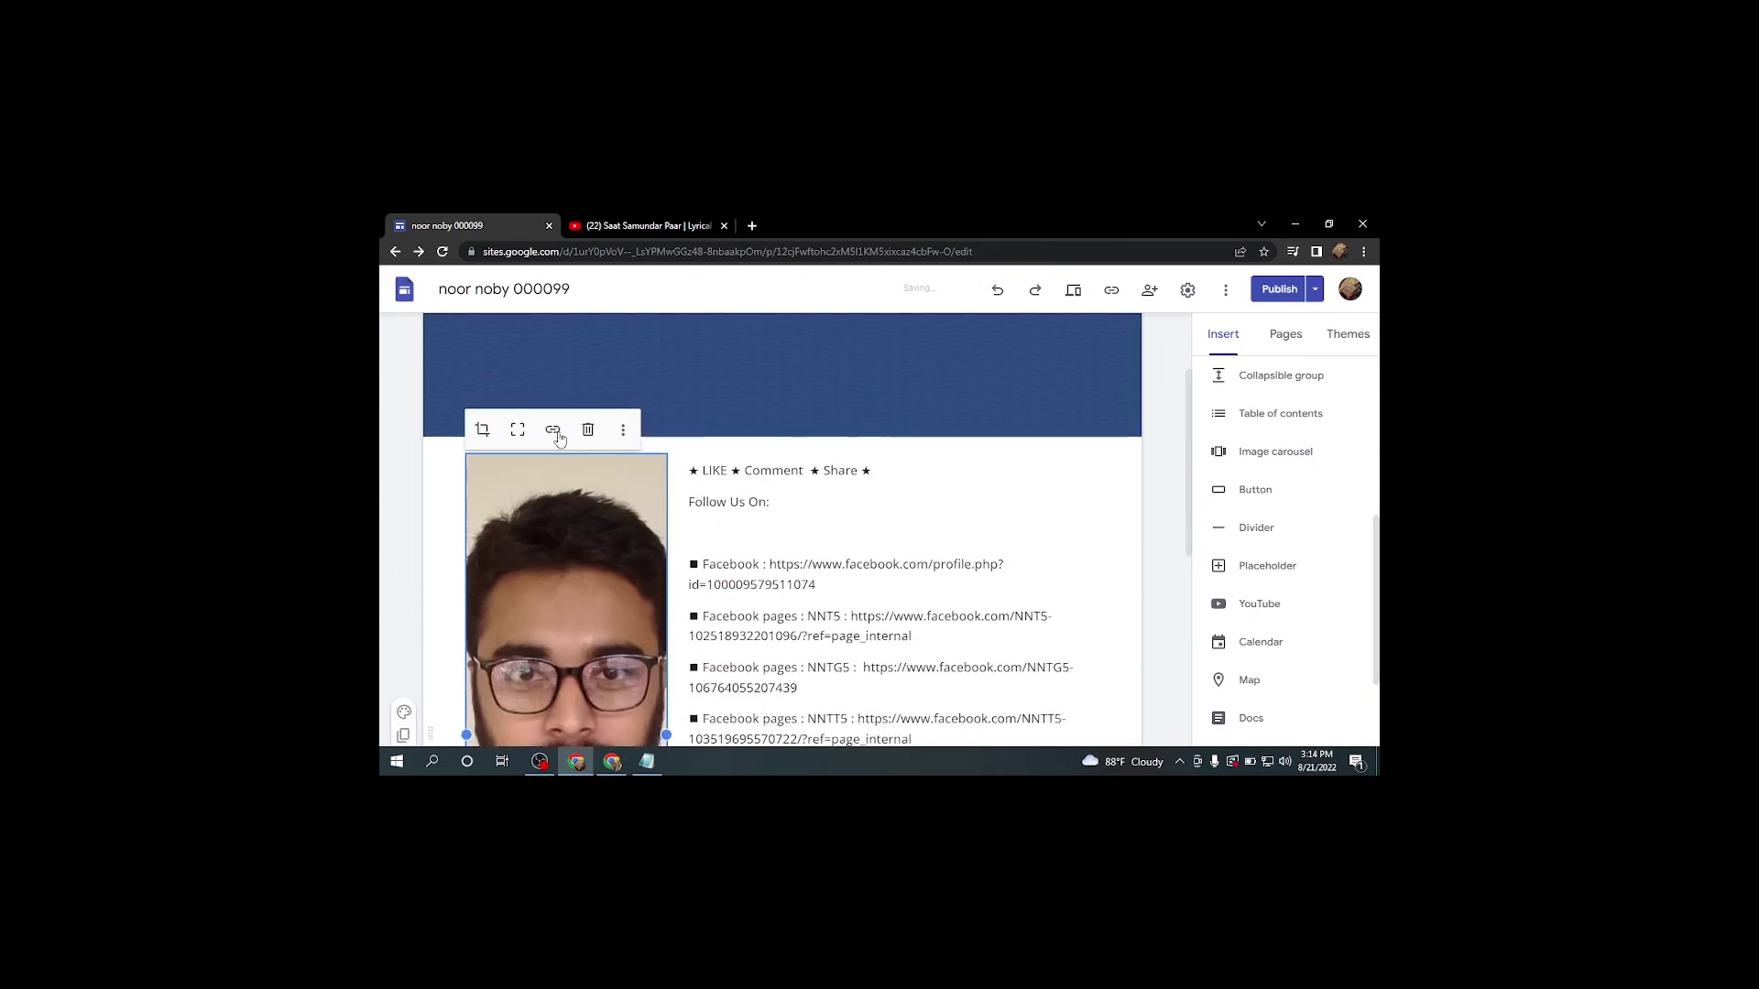
scroll(556, 444, down, 2)
scroll(558, 450, down, 3)
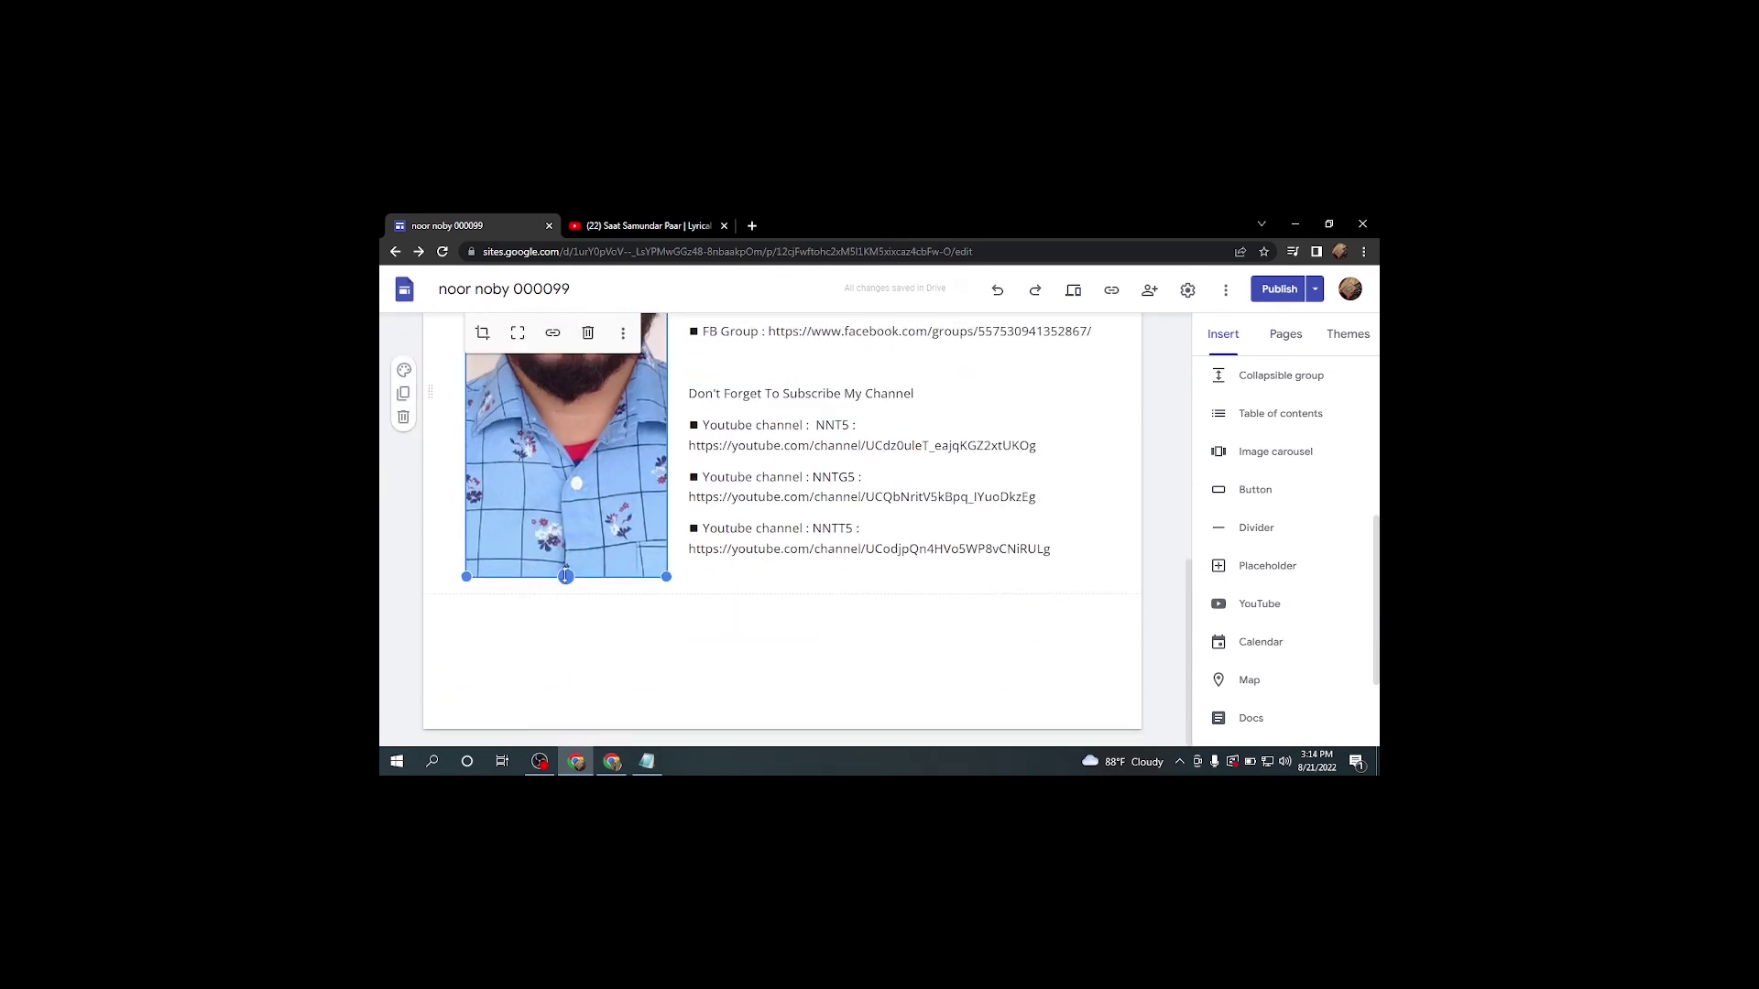
drag(565, 575, 566, 559)
scroll(560, 461, up, 6)
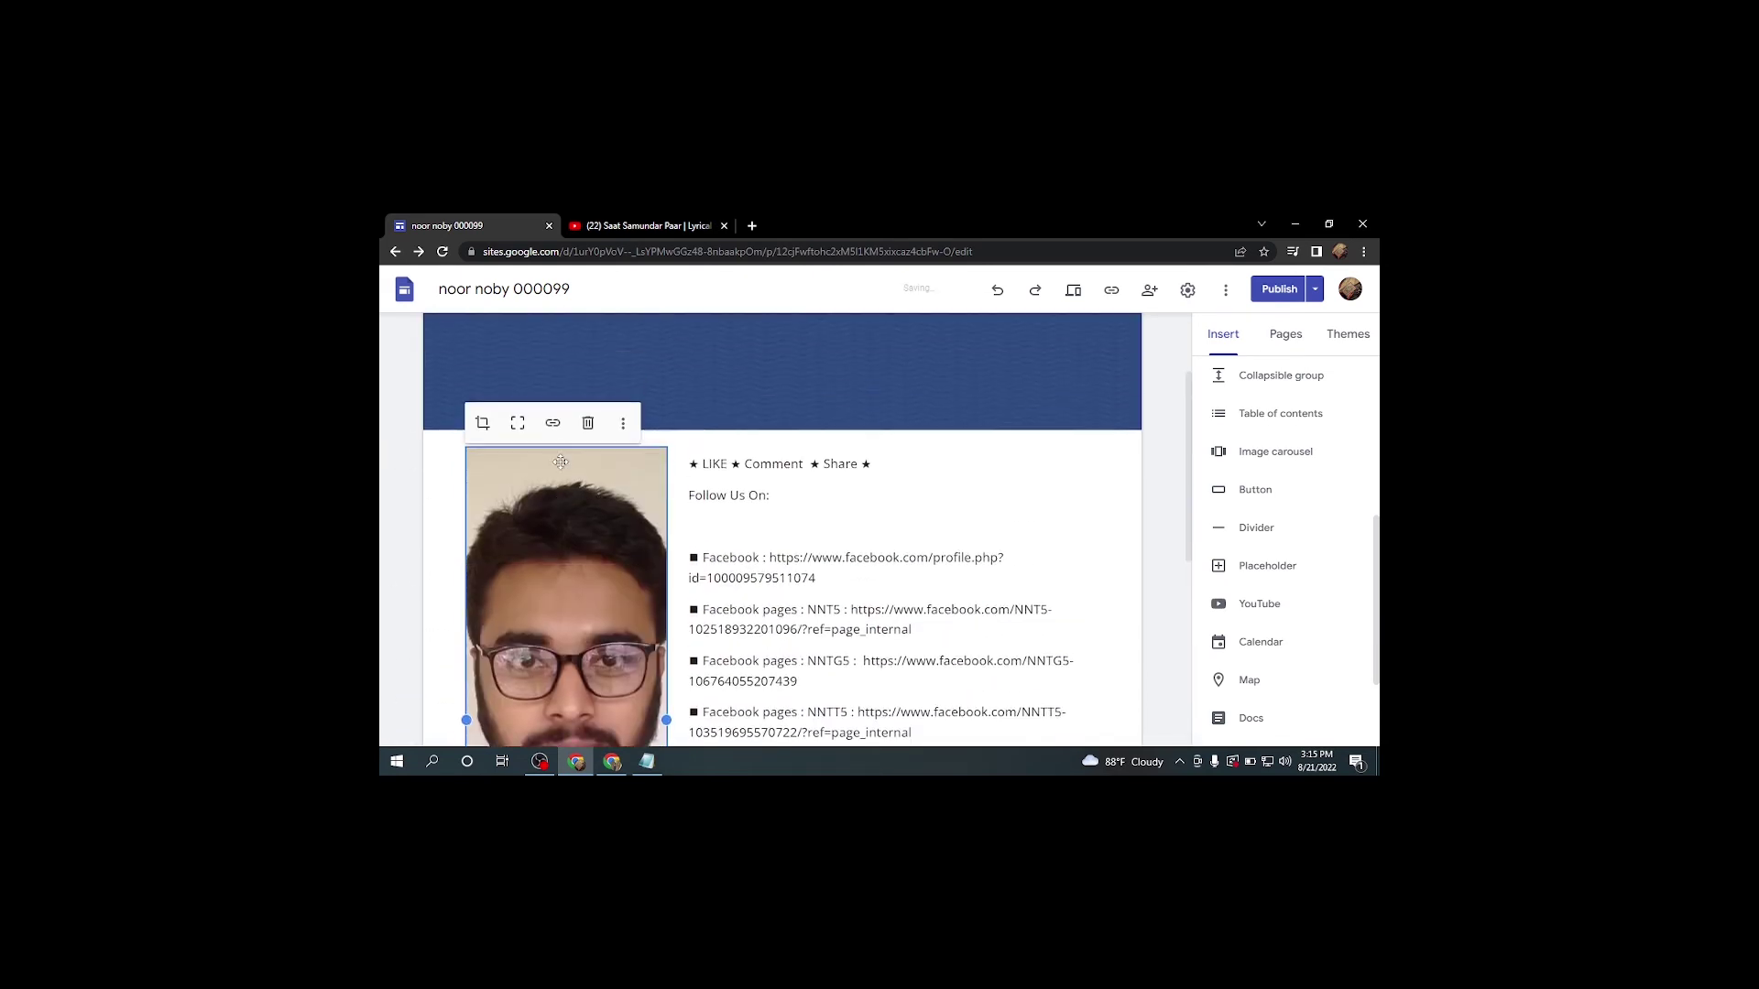
Remove the blank lines below "Follow Us On:" and above "Don't Forget To Subscribe My Channel" in the text box.
scroll(560, 462, down, 2)
click(920, 381)
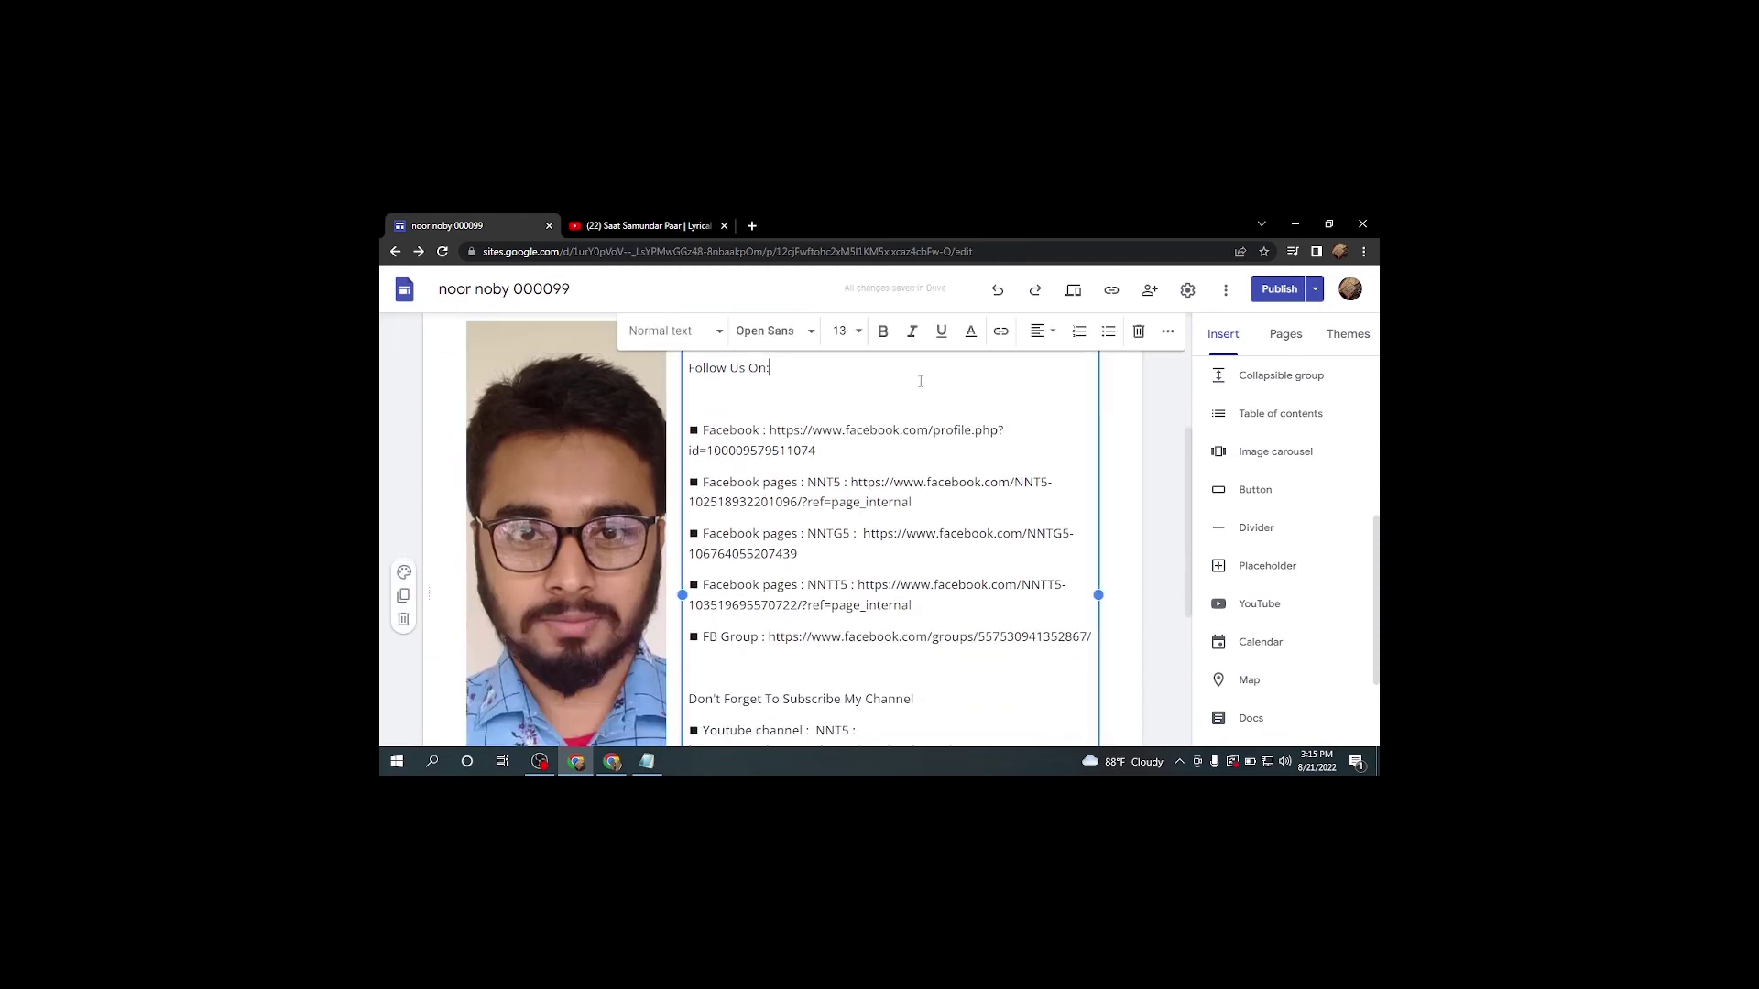
scroll(921, 381, down, 1)
scroll(751, 428, up, 2)
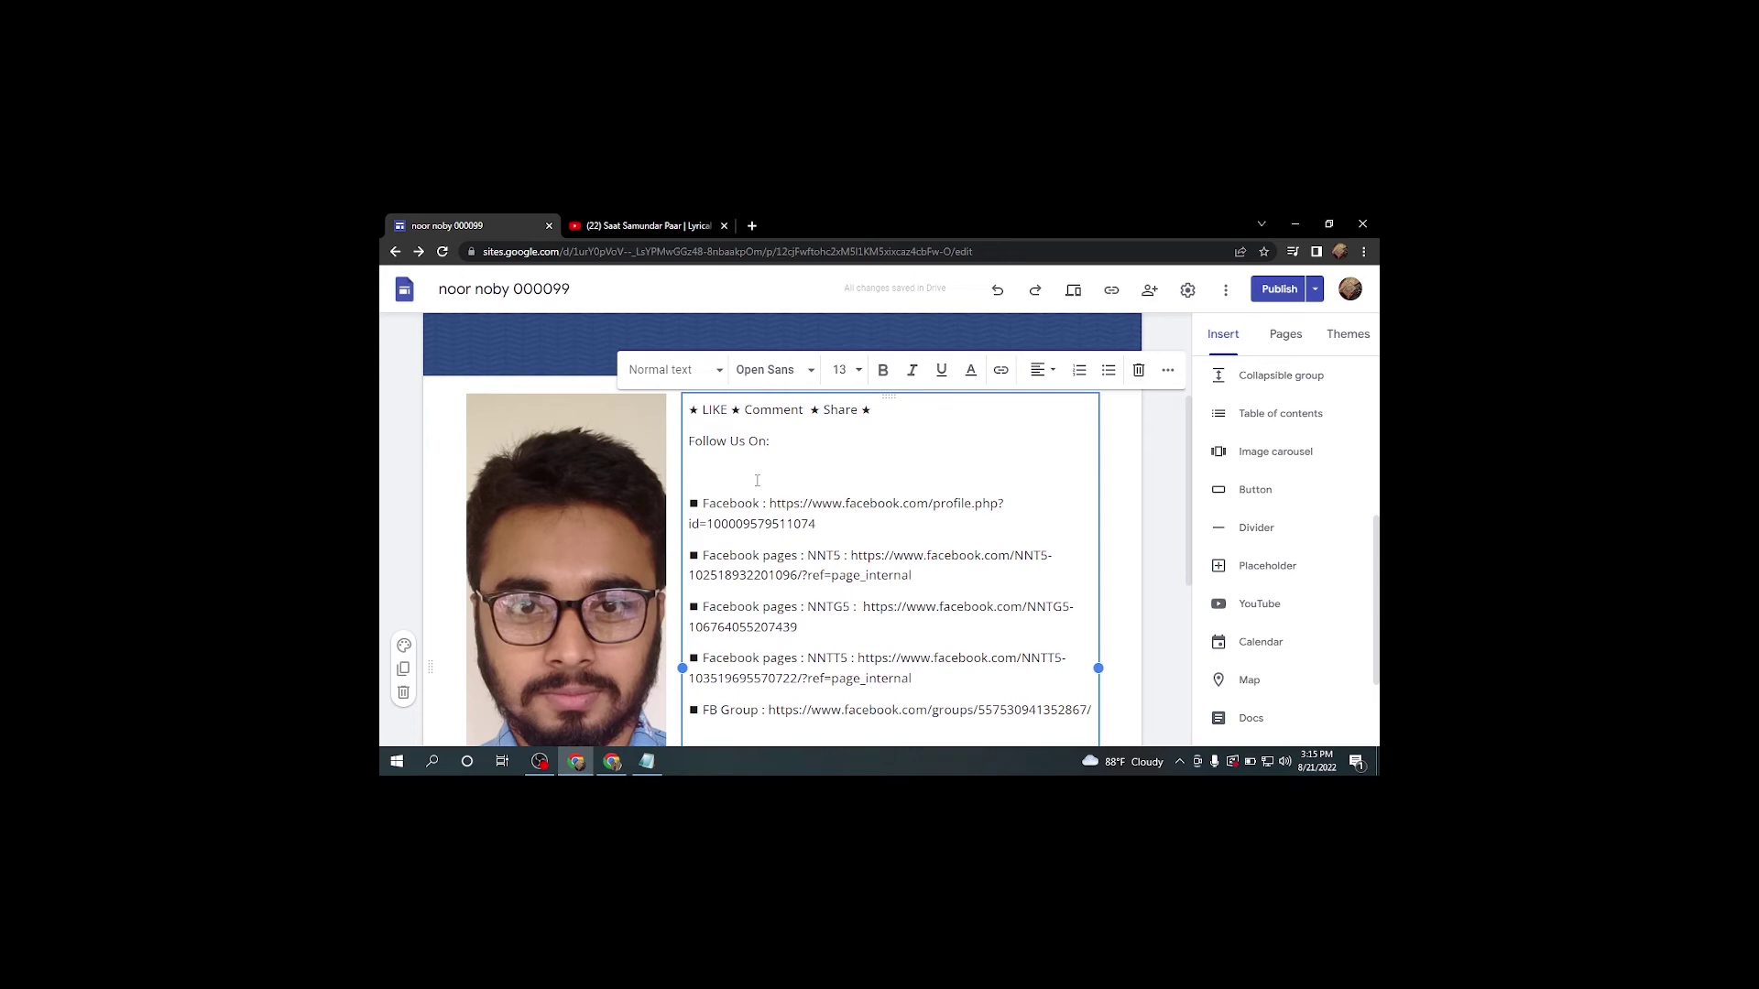
key(BackSpace)
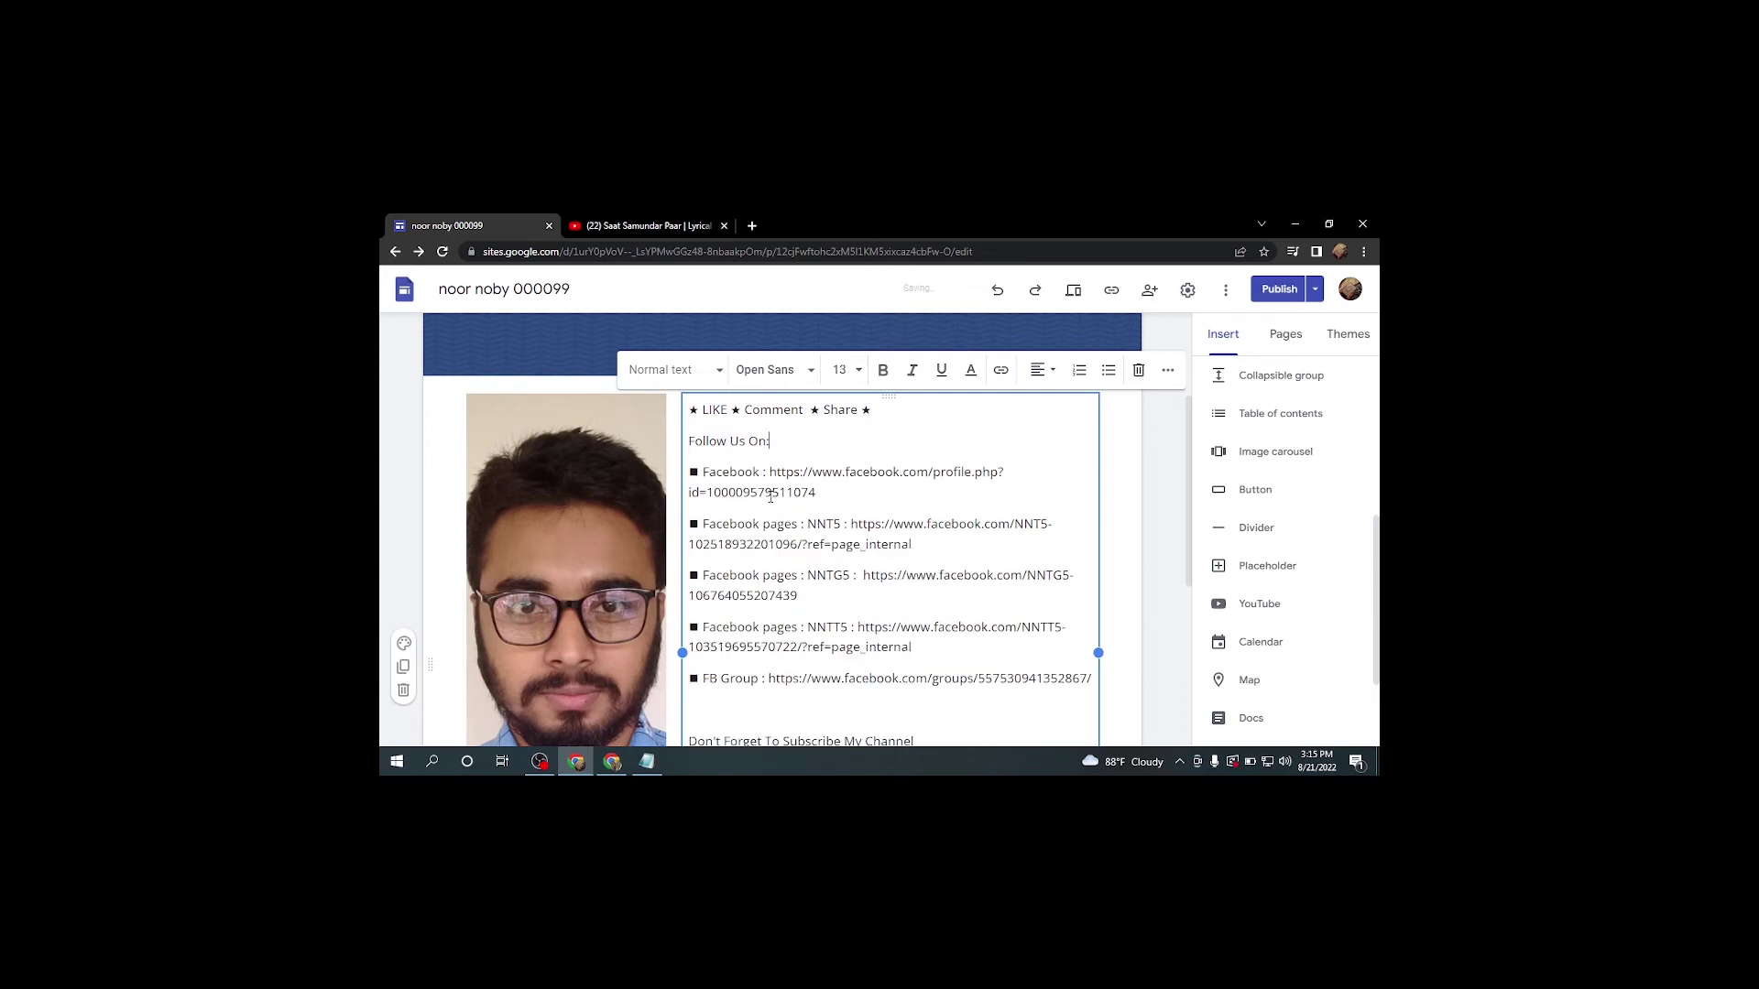
scroll(760, 550, down, 1)
click(733, 635)
key(BackSpace)
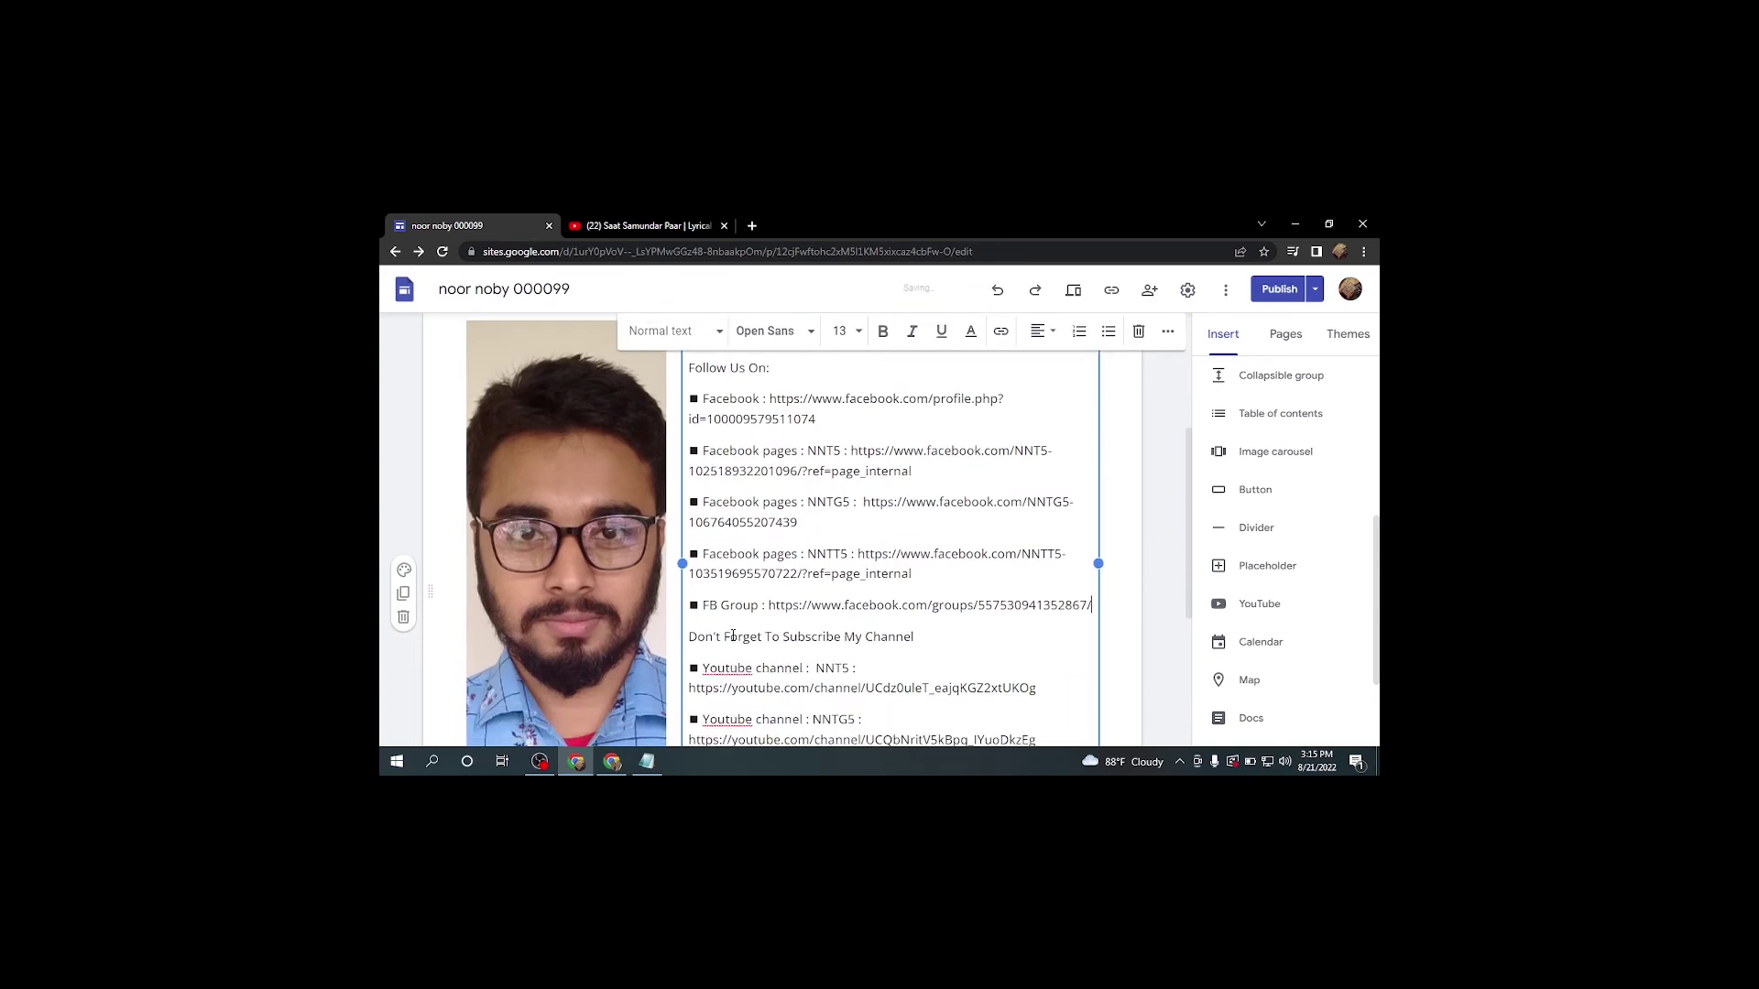
Shorten the portrait so its bottom edge lines up with the last YouTube channel link.
scroll(732, 635, down, 2)
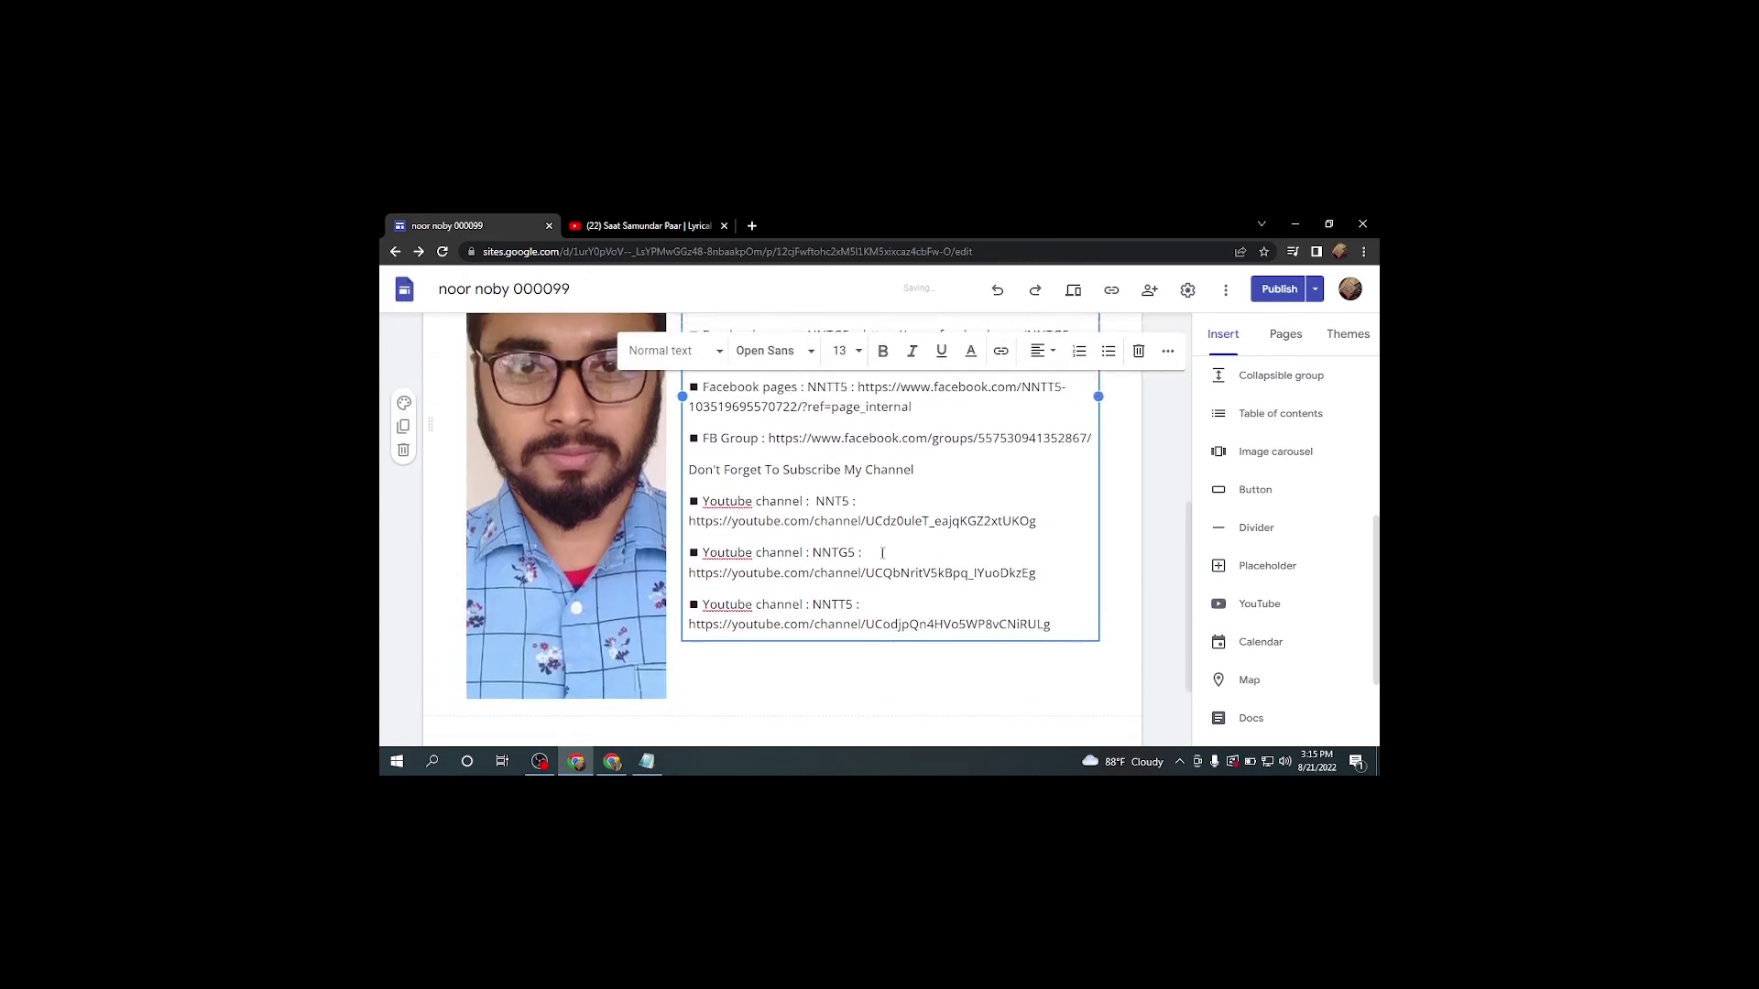
click(550, 705)
scroll(548, 692, down, 1)
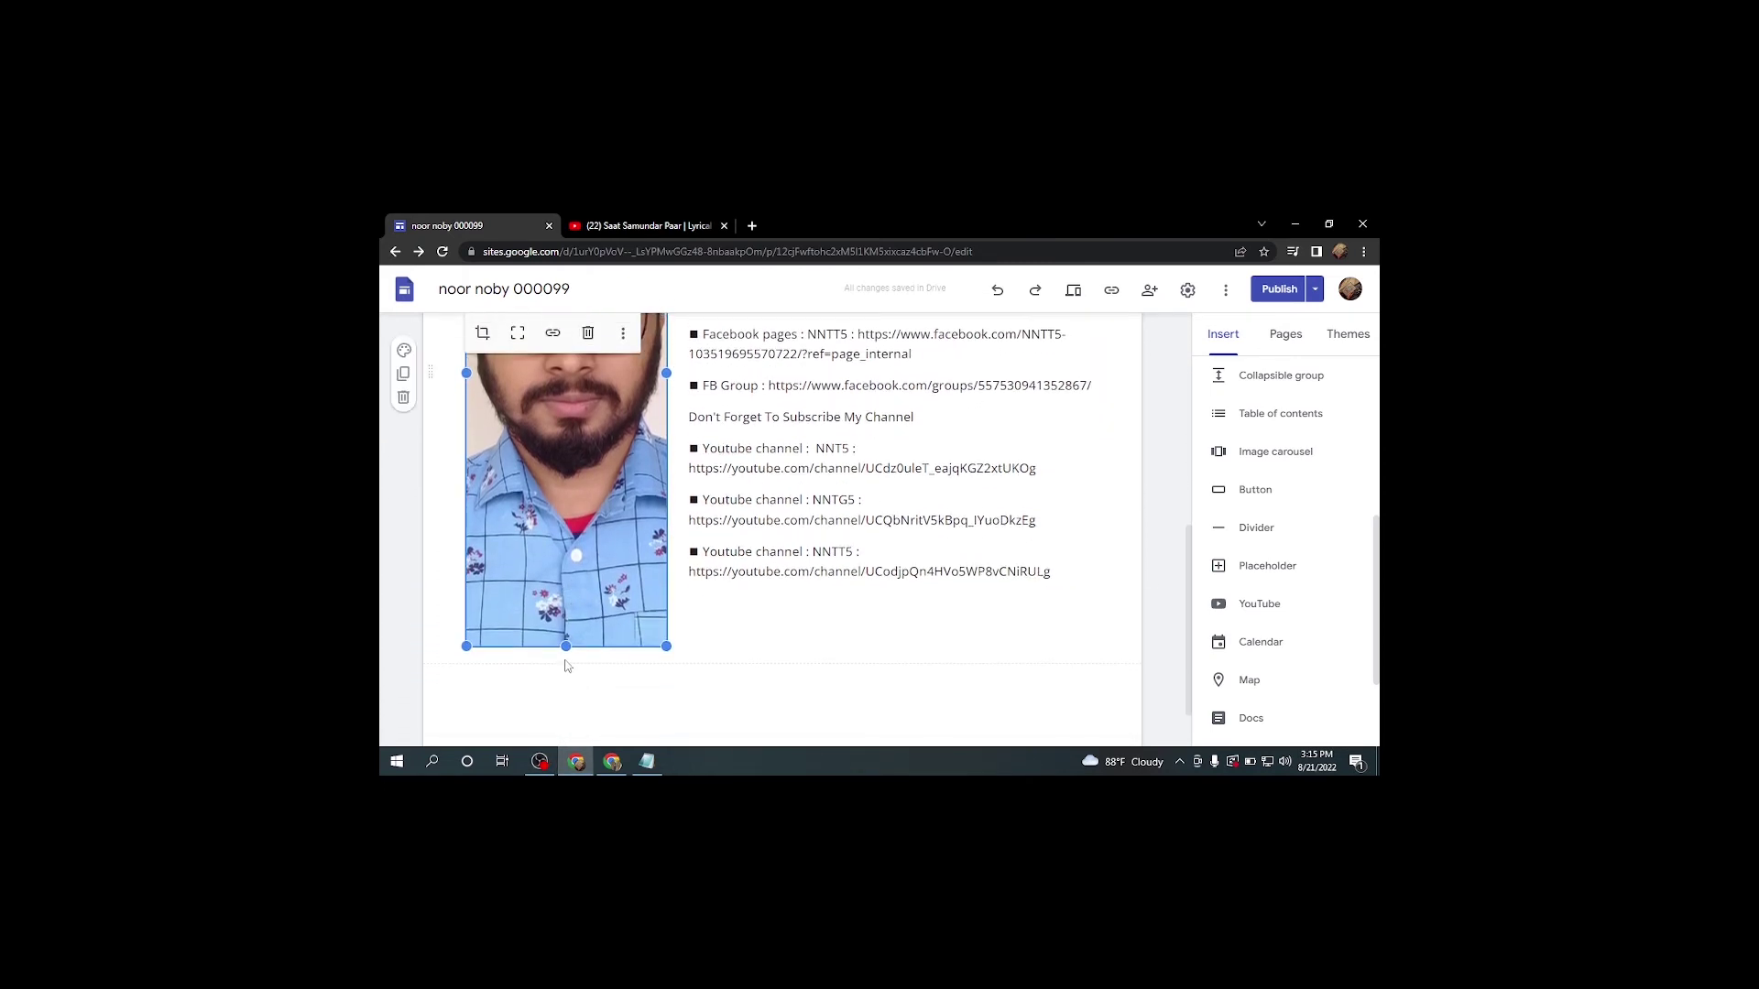
drag(565, 645, 566, 646)
drag(566, 622, 572, 594)
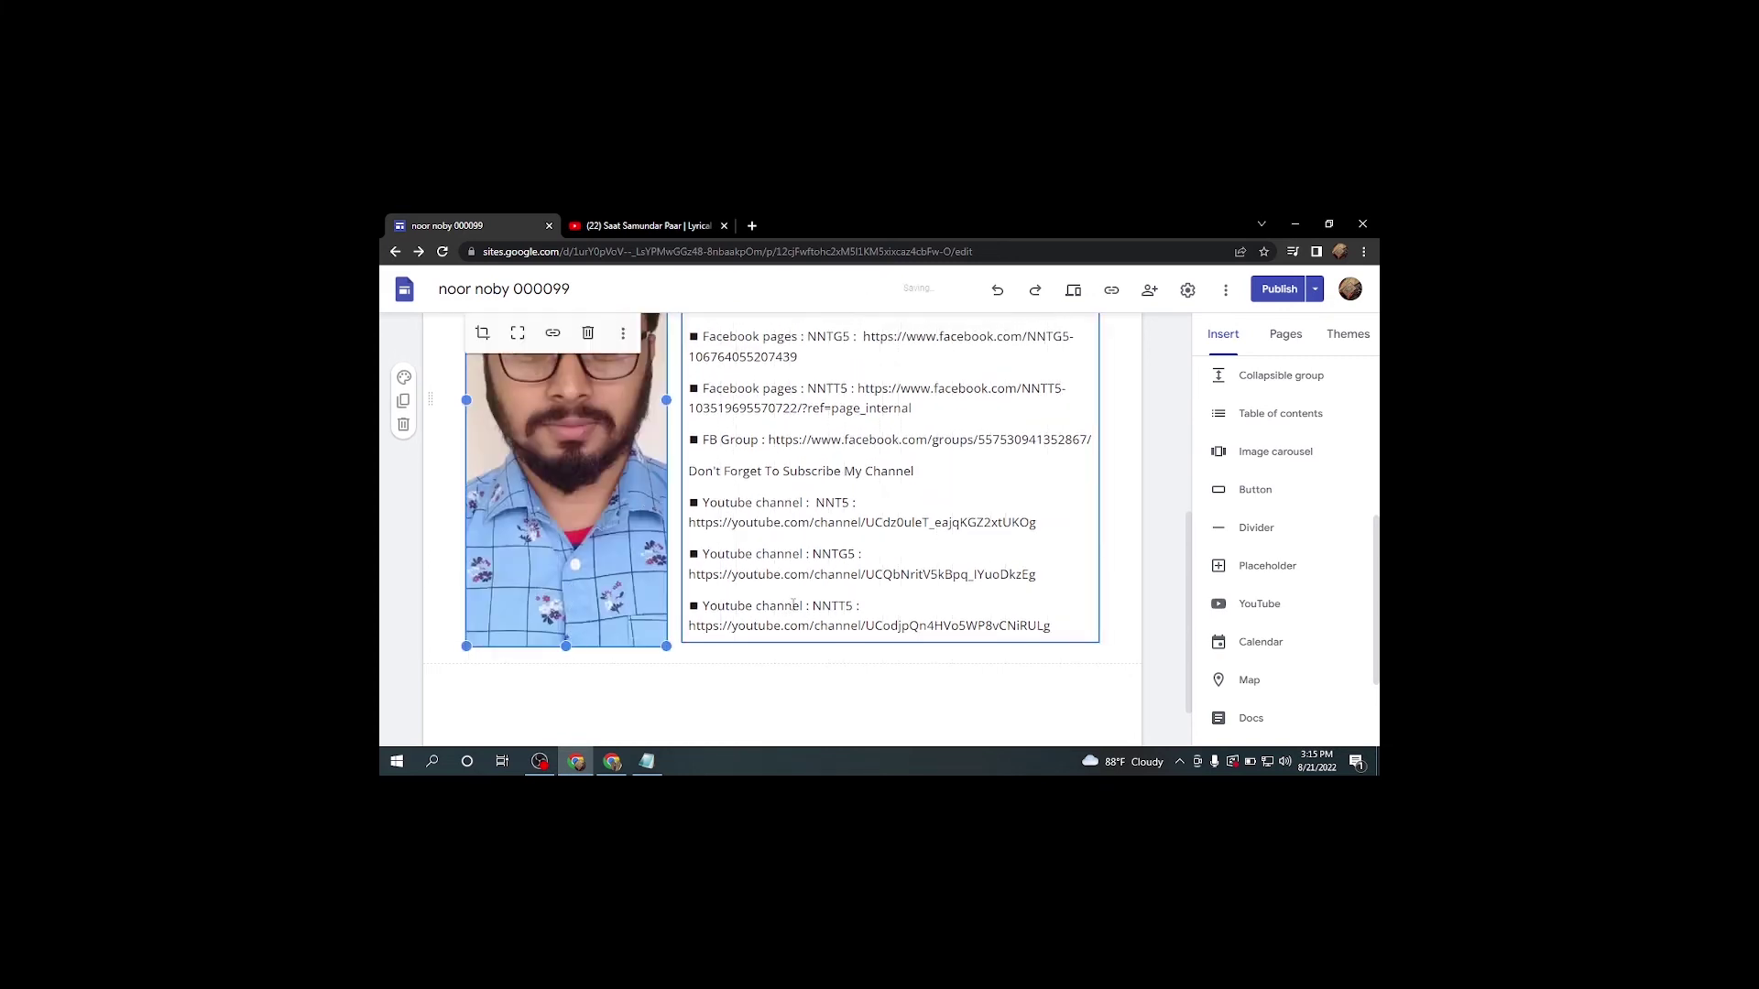
scroll(857, 546, up, 3)
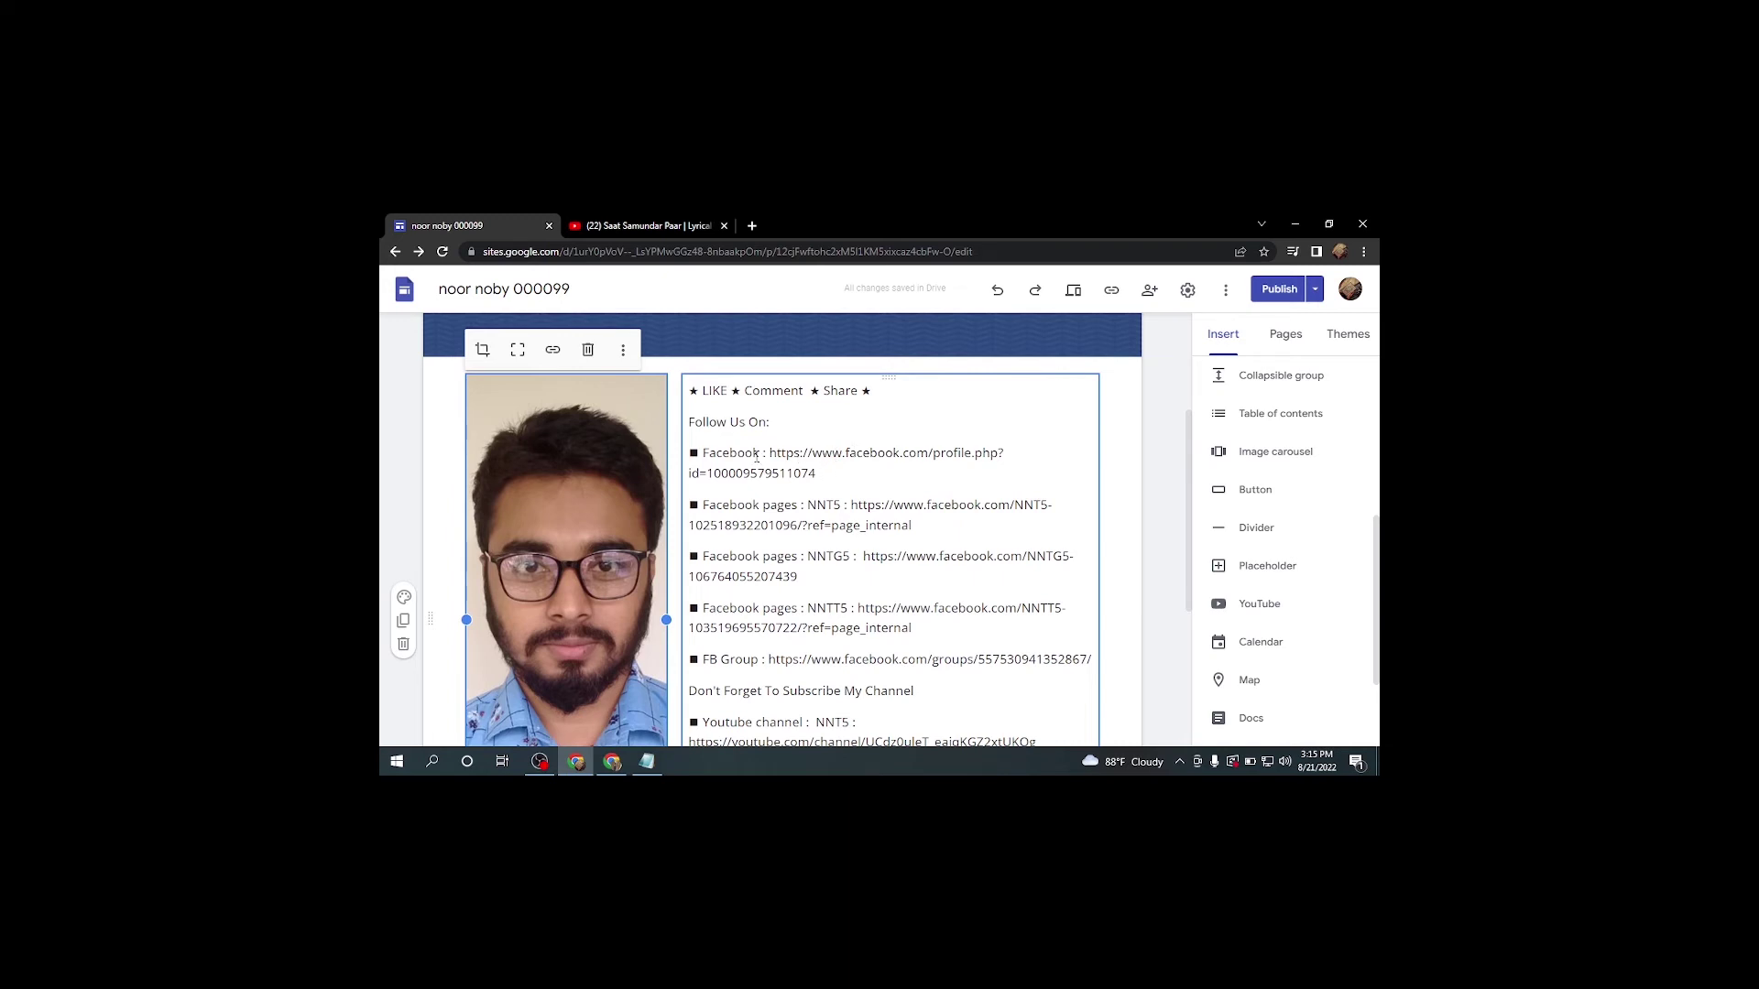
Make the "Facebook :" label and the "Facebook pages :" label of the NNT5 line bold.
drag(764, 457, 693, 453)
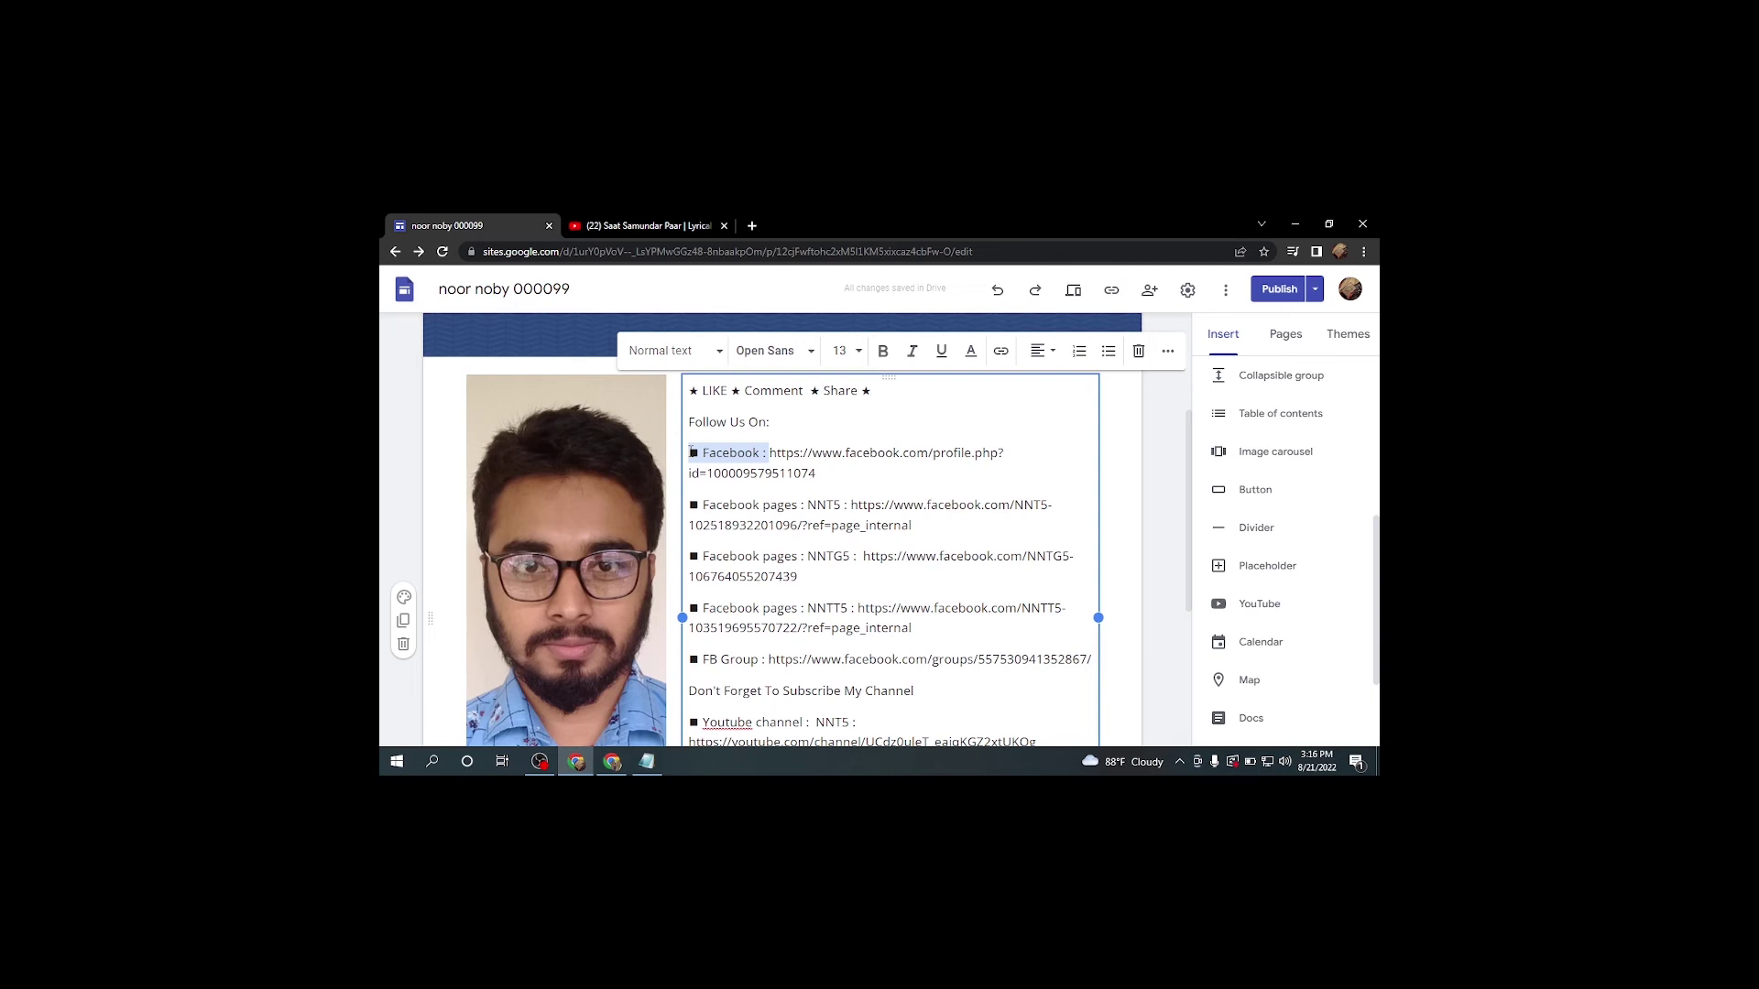
drag(693, 453, 688, 453)
click(883, 354)
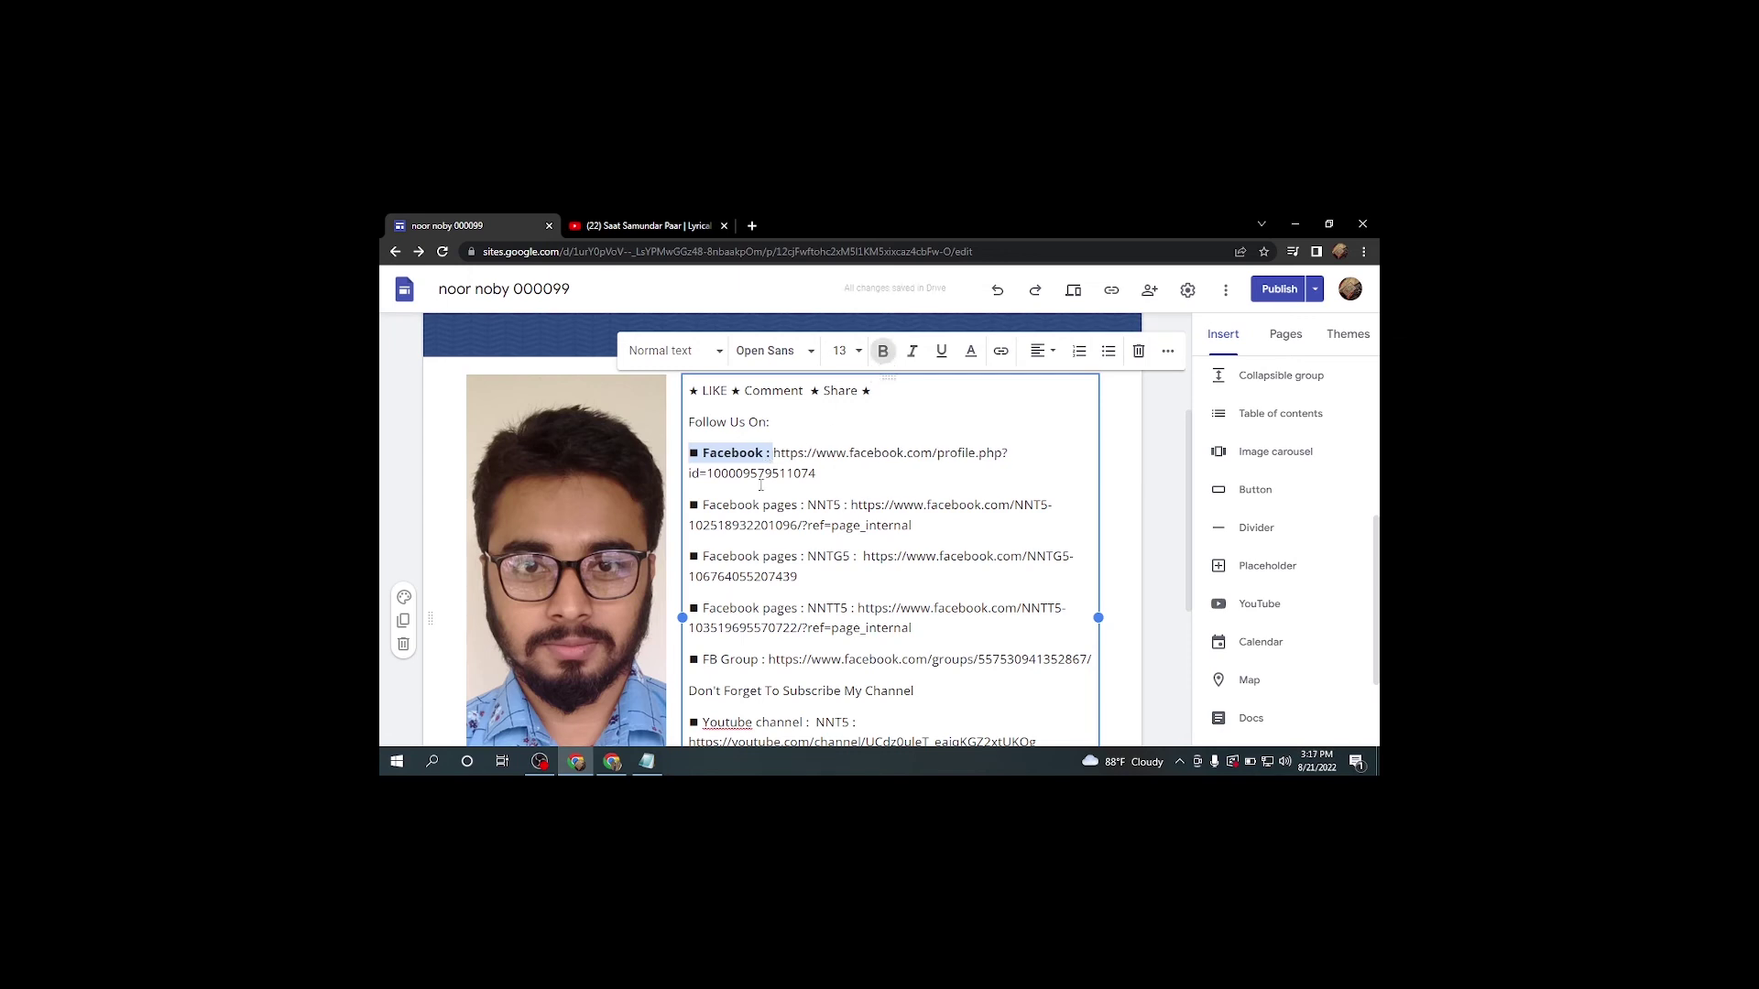
drag(803, 506, 680, 506)
click(807, 504)
click(807, 505)
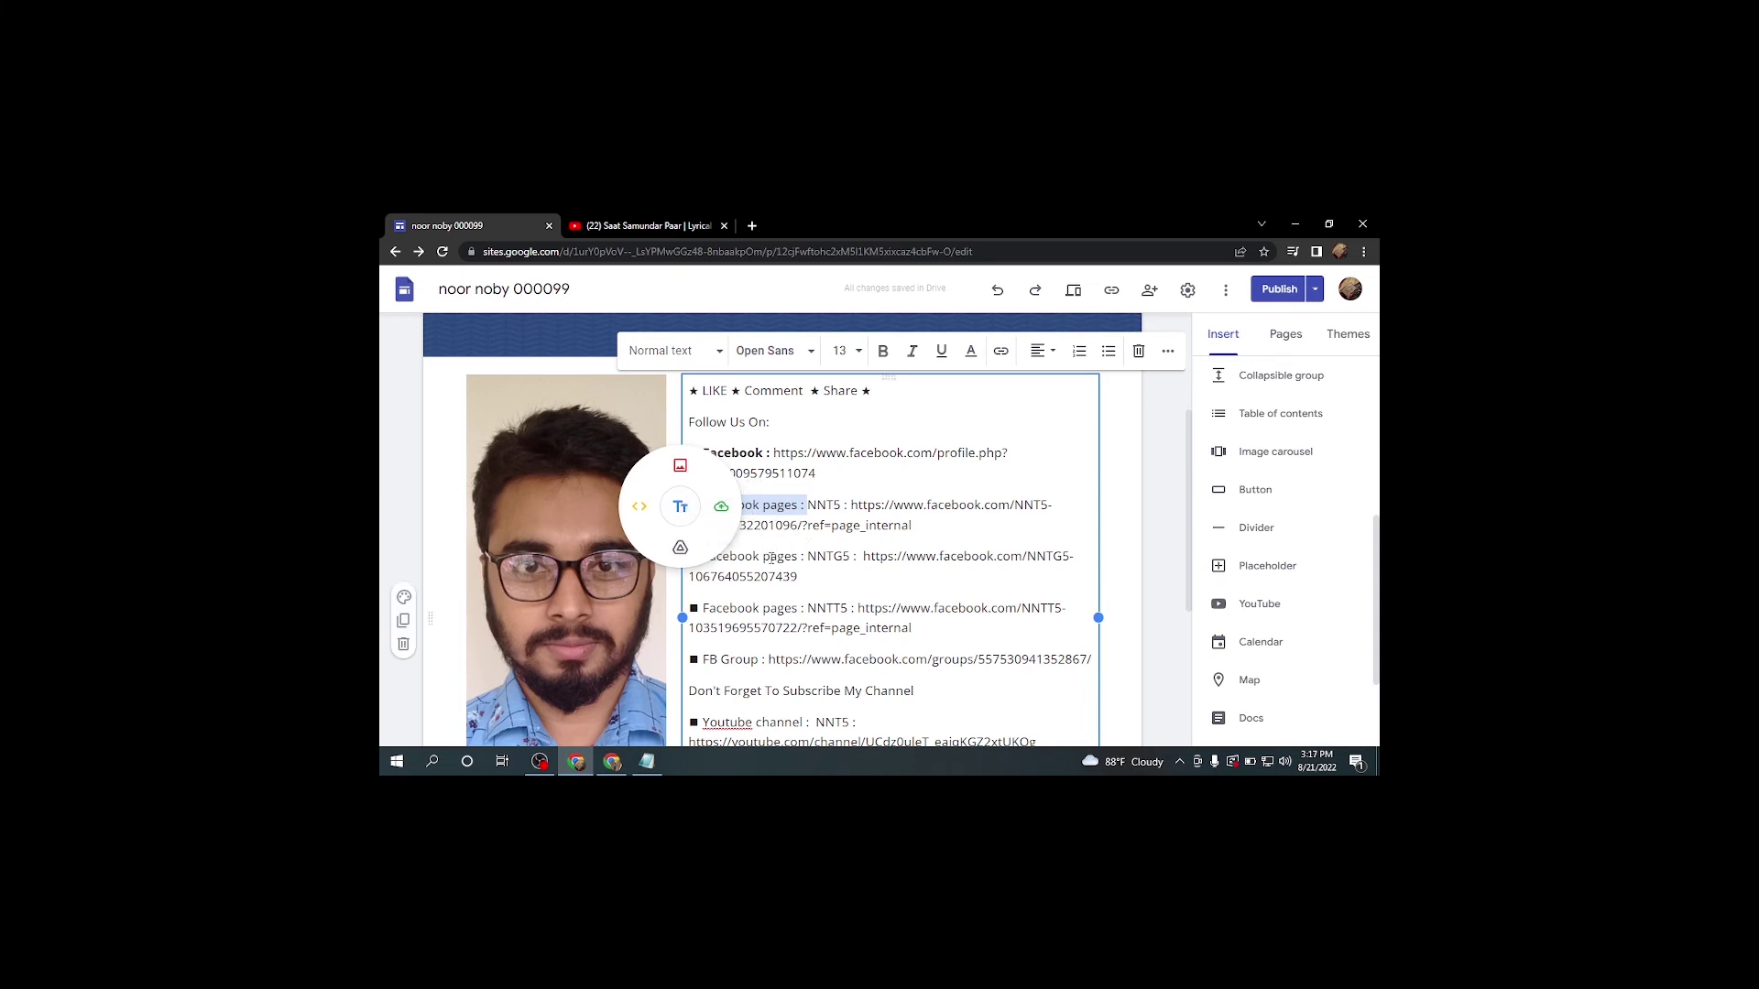
click(883, 351)
Make the "Facebook pages :" labels of the NNTG5 and NNTT5 lines and the "FB Group :" label bold.
scroll(836, 495, down, 1)
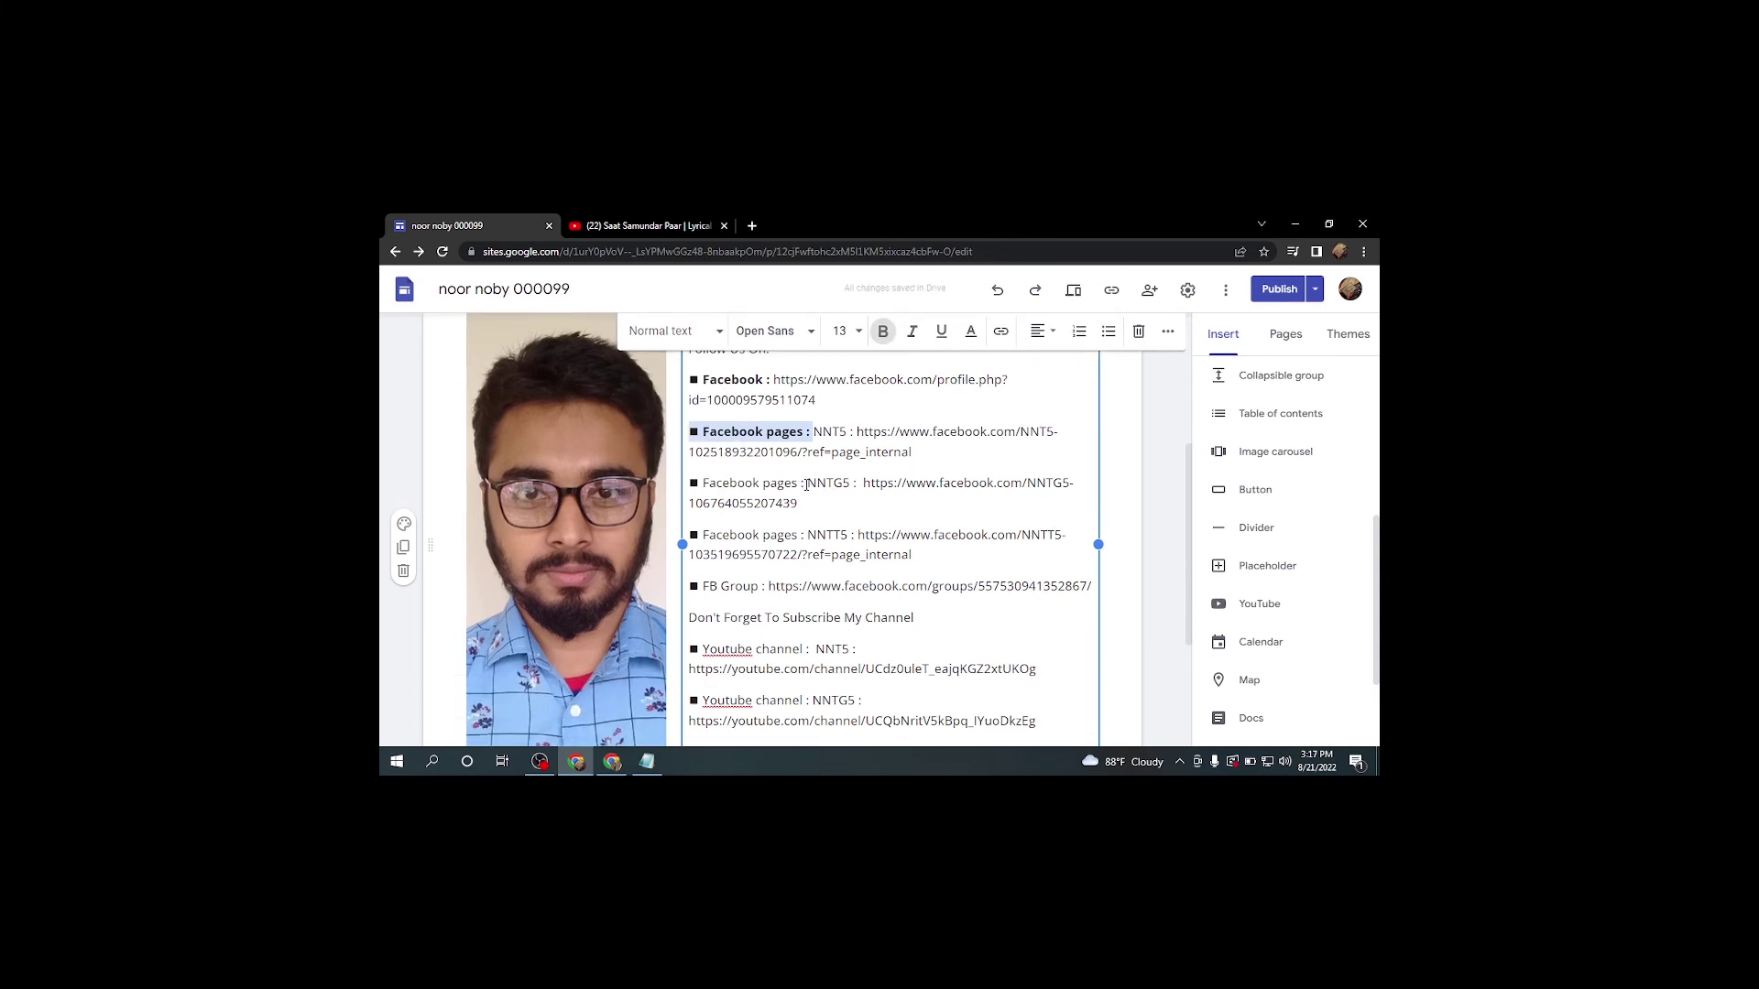
drag(805, 486, 689, 486)
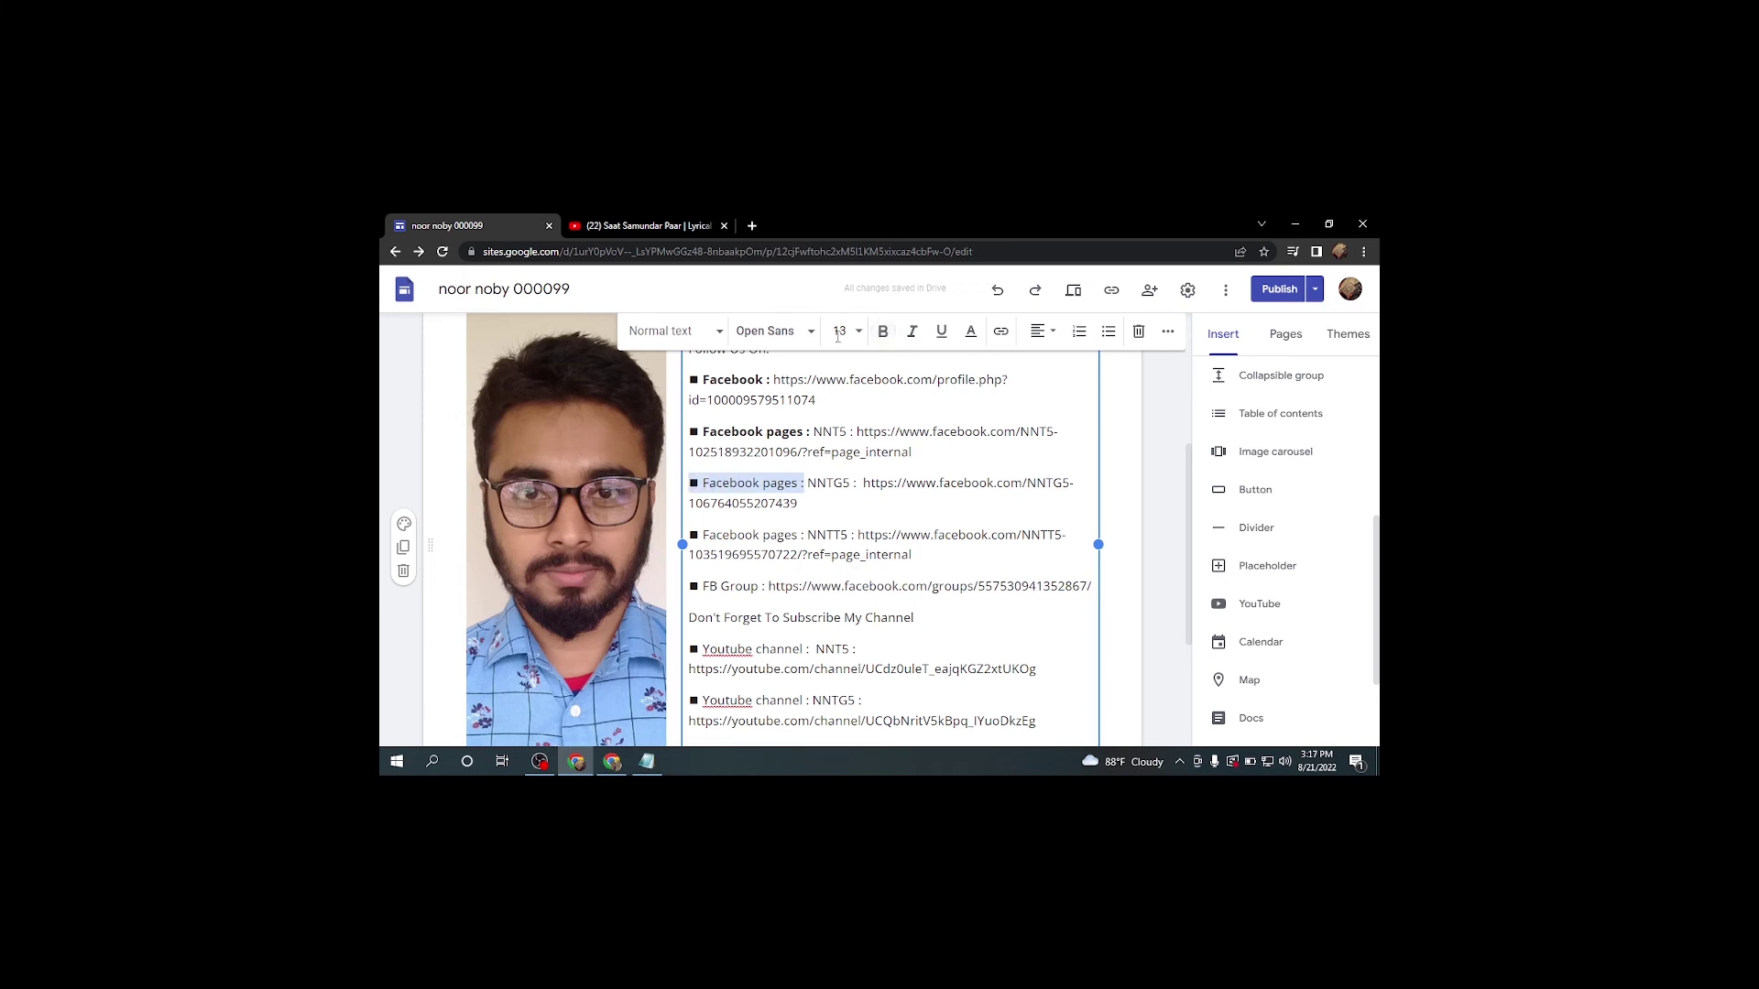
click(883, 332)
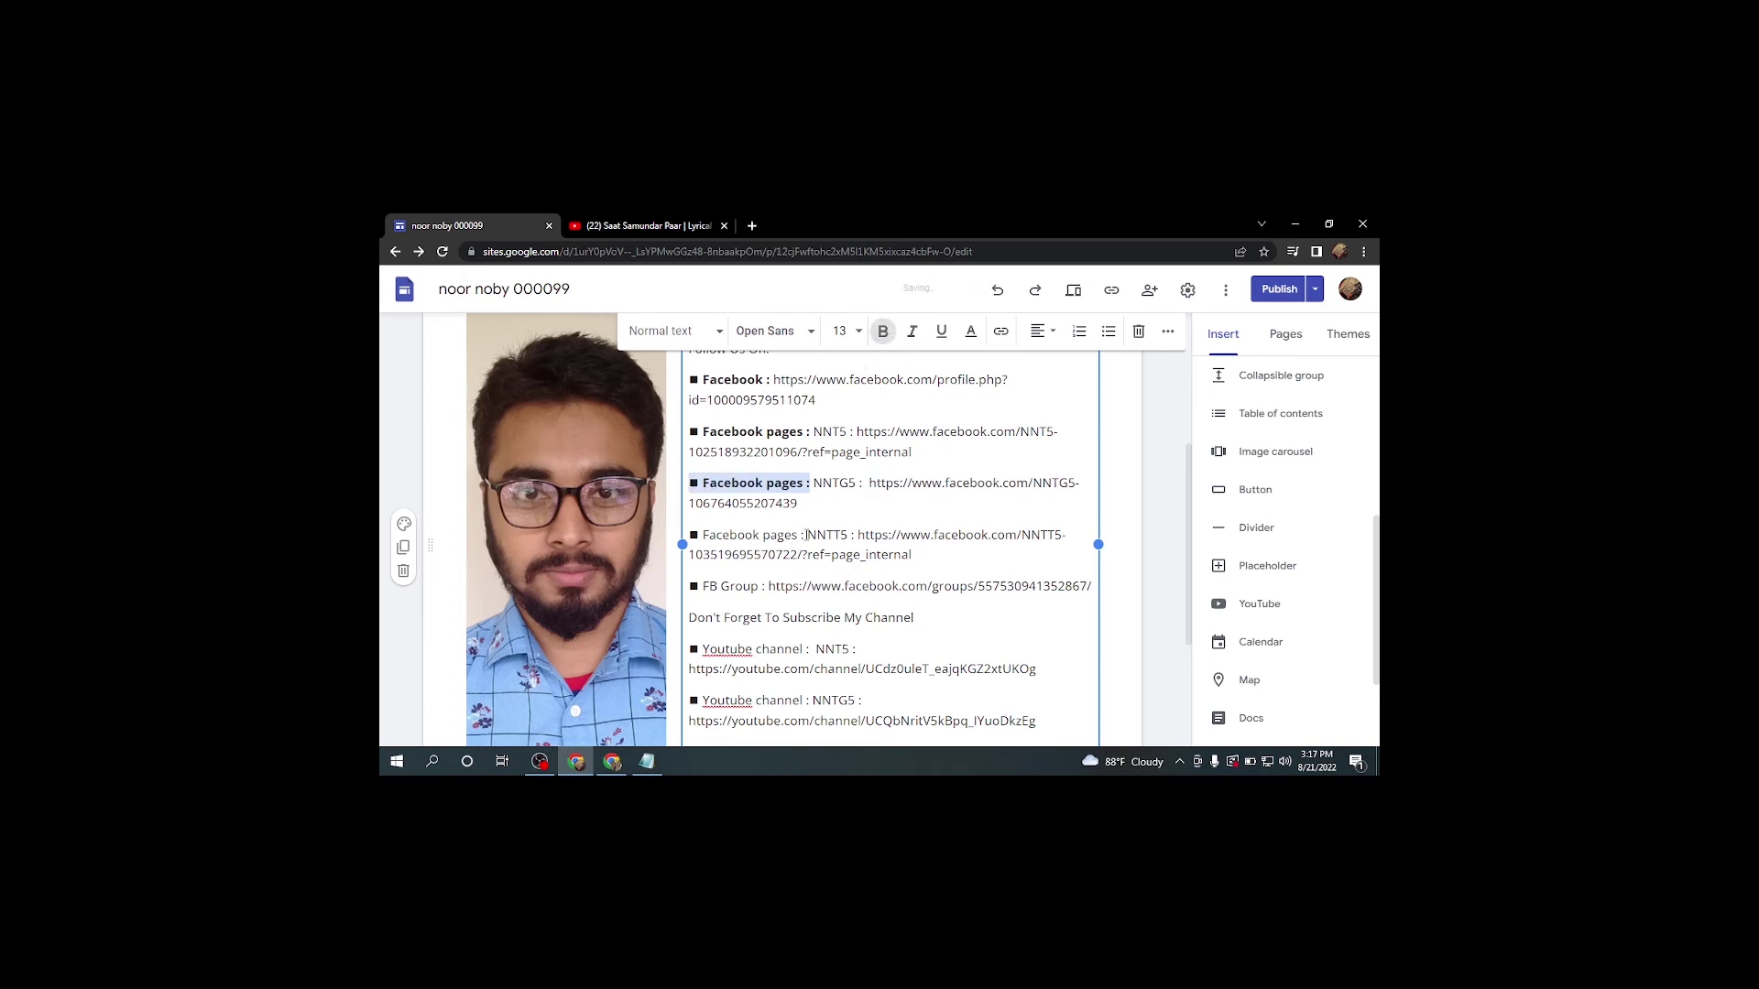
drag(806, 535, 689, 536)
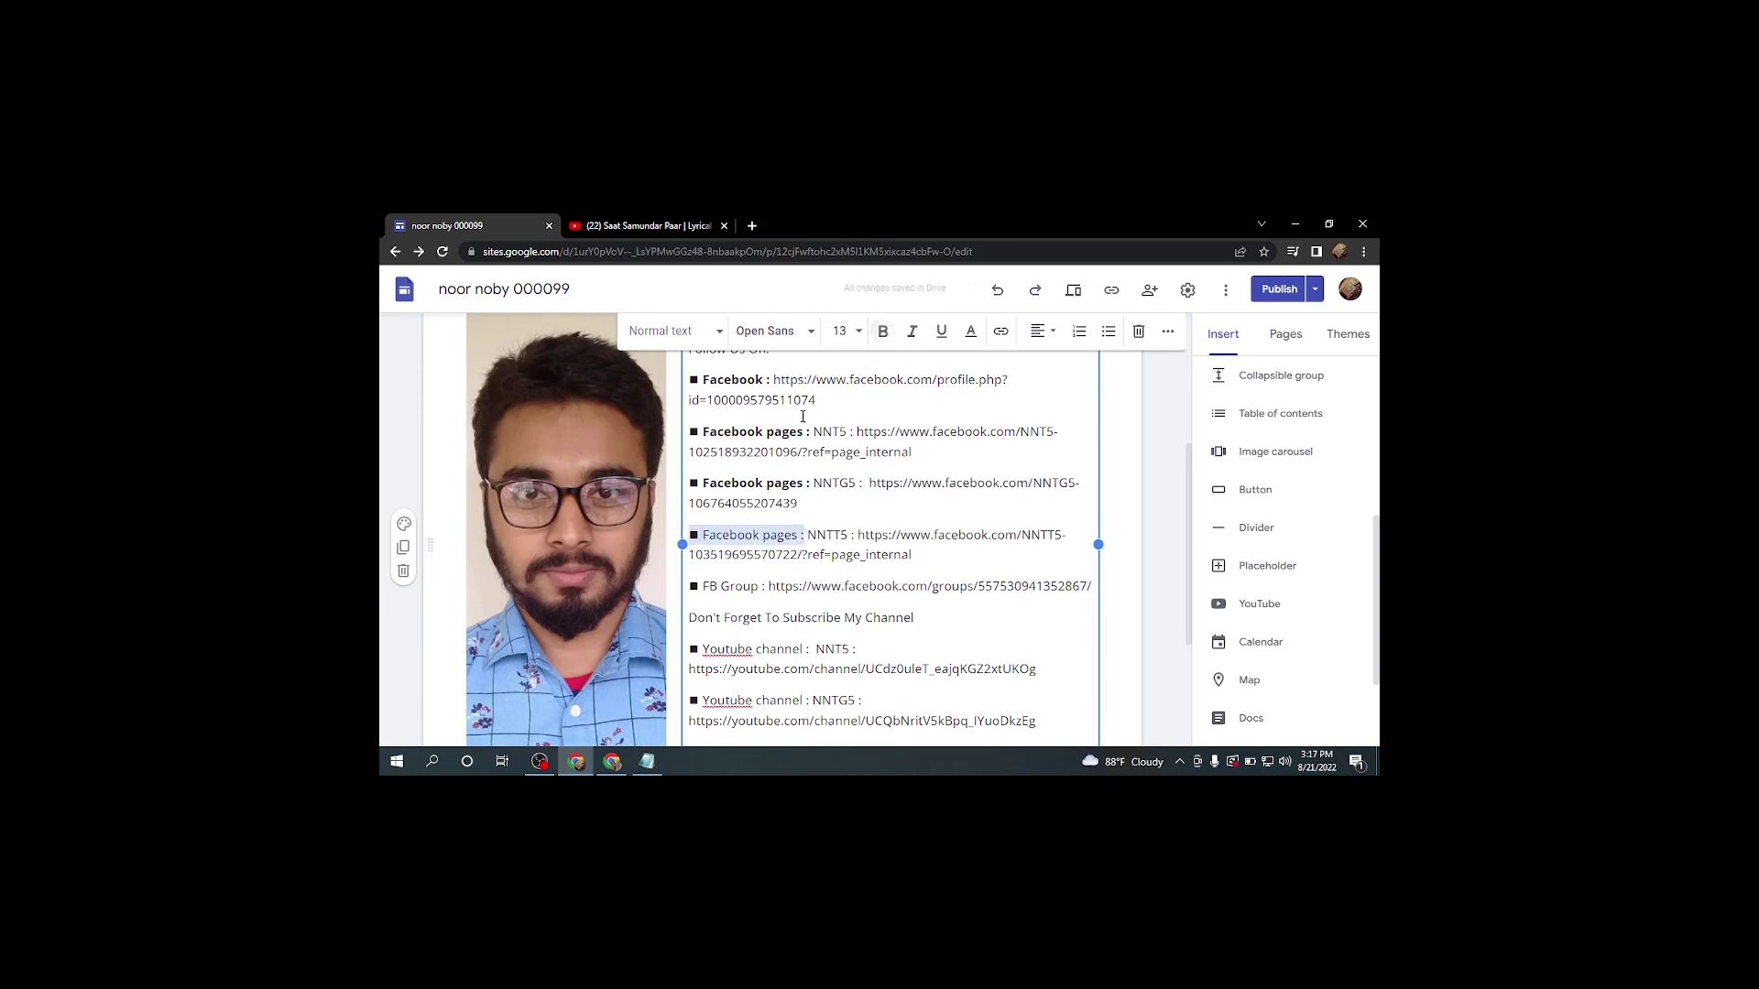
click(883, 332)
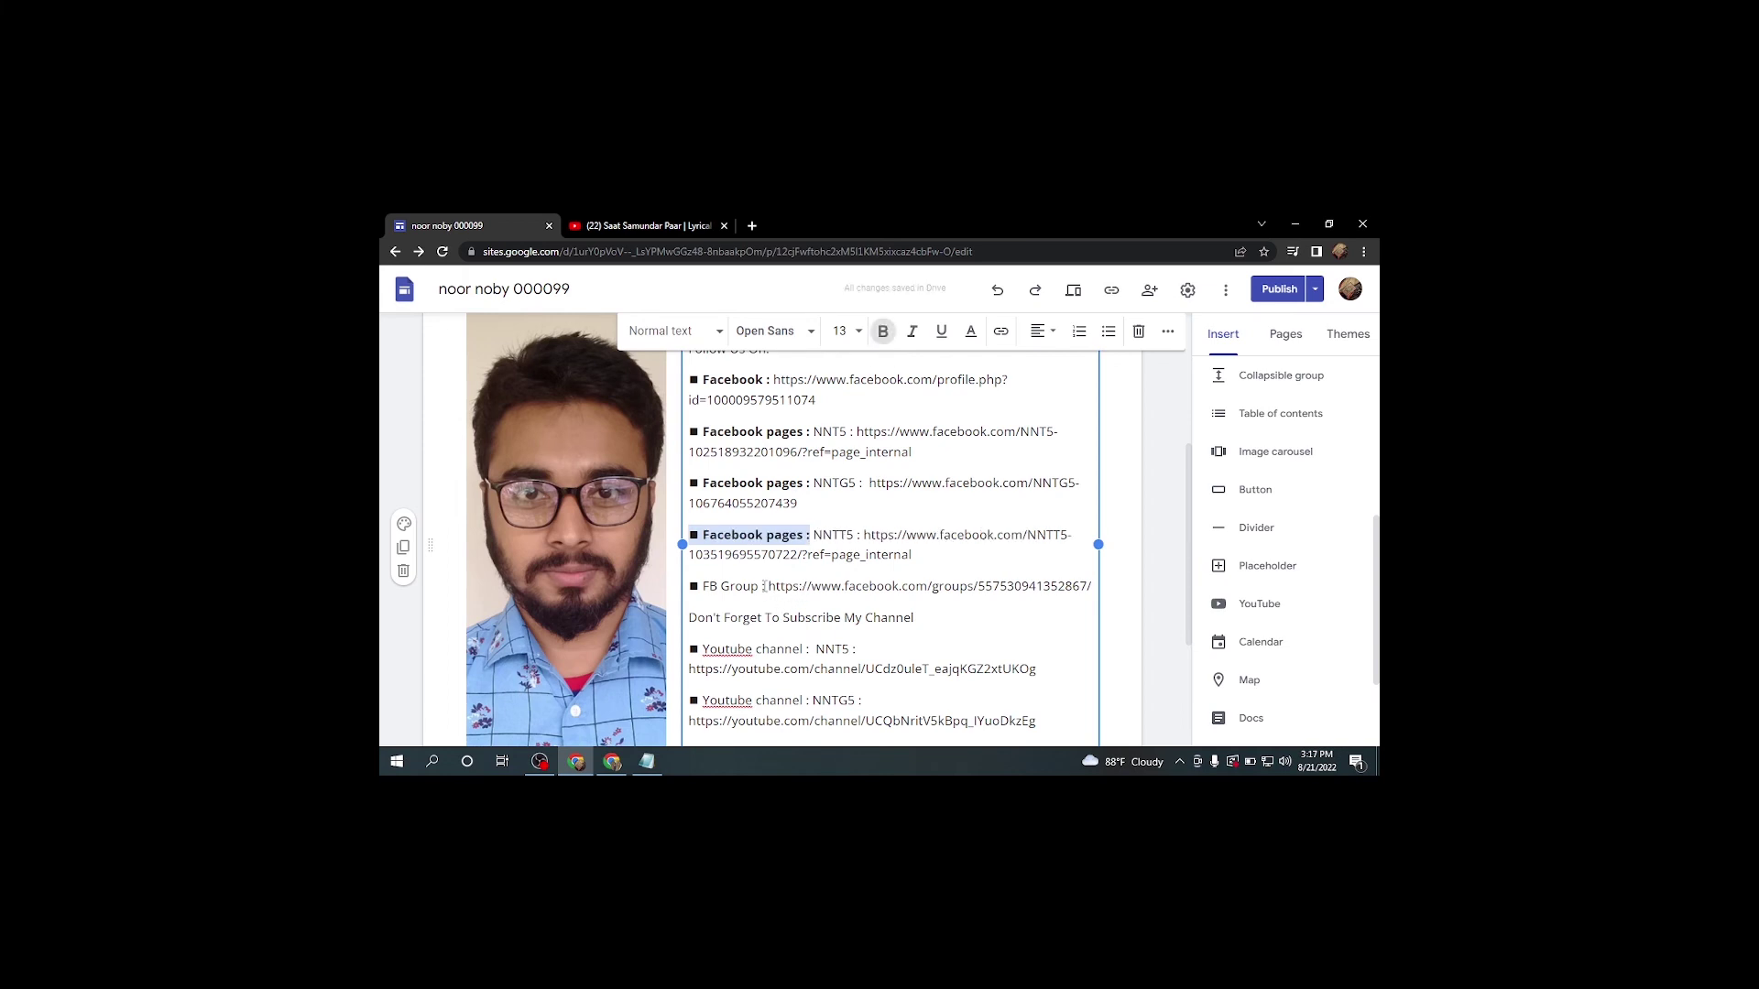
drag(761, 586, 701, 586)
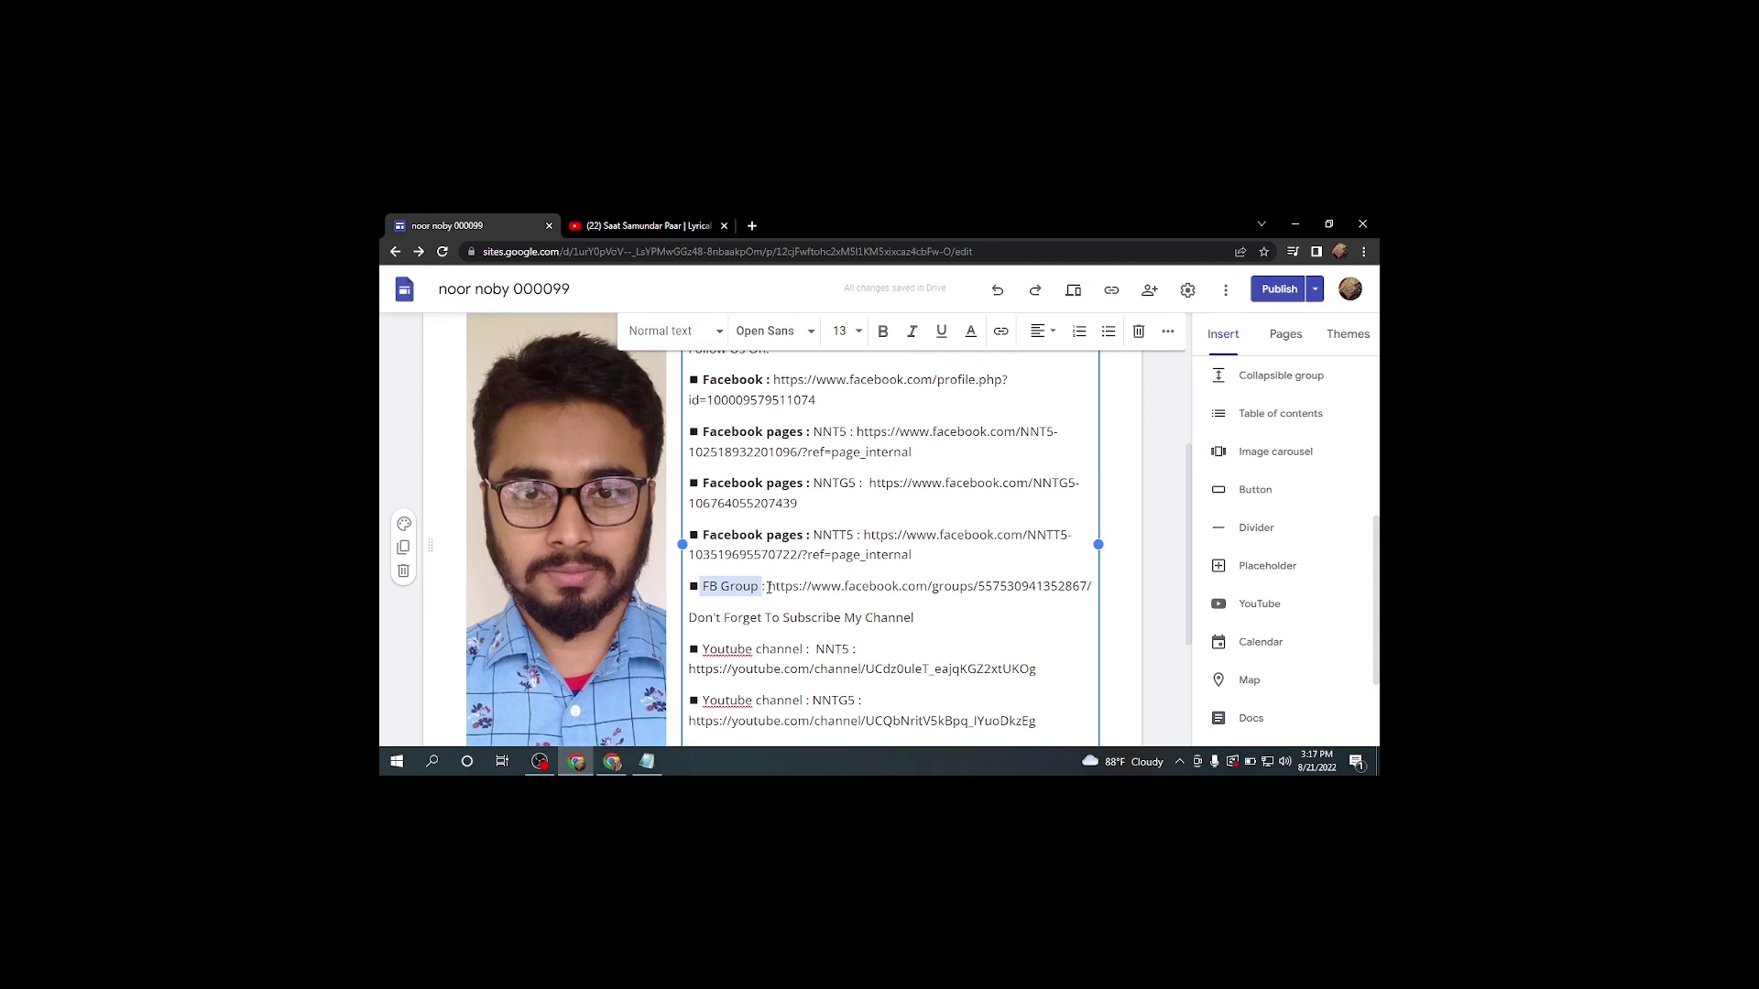
click(768, 587)
drag(765, 586, 691, 586)
click(883, 331)
Make the "Youtube channel :" labels of the NNT5, NNTG5 and NNTT5 lines bold.
scroll(790, 524, down, 3)
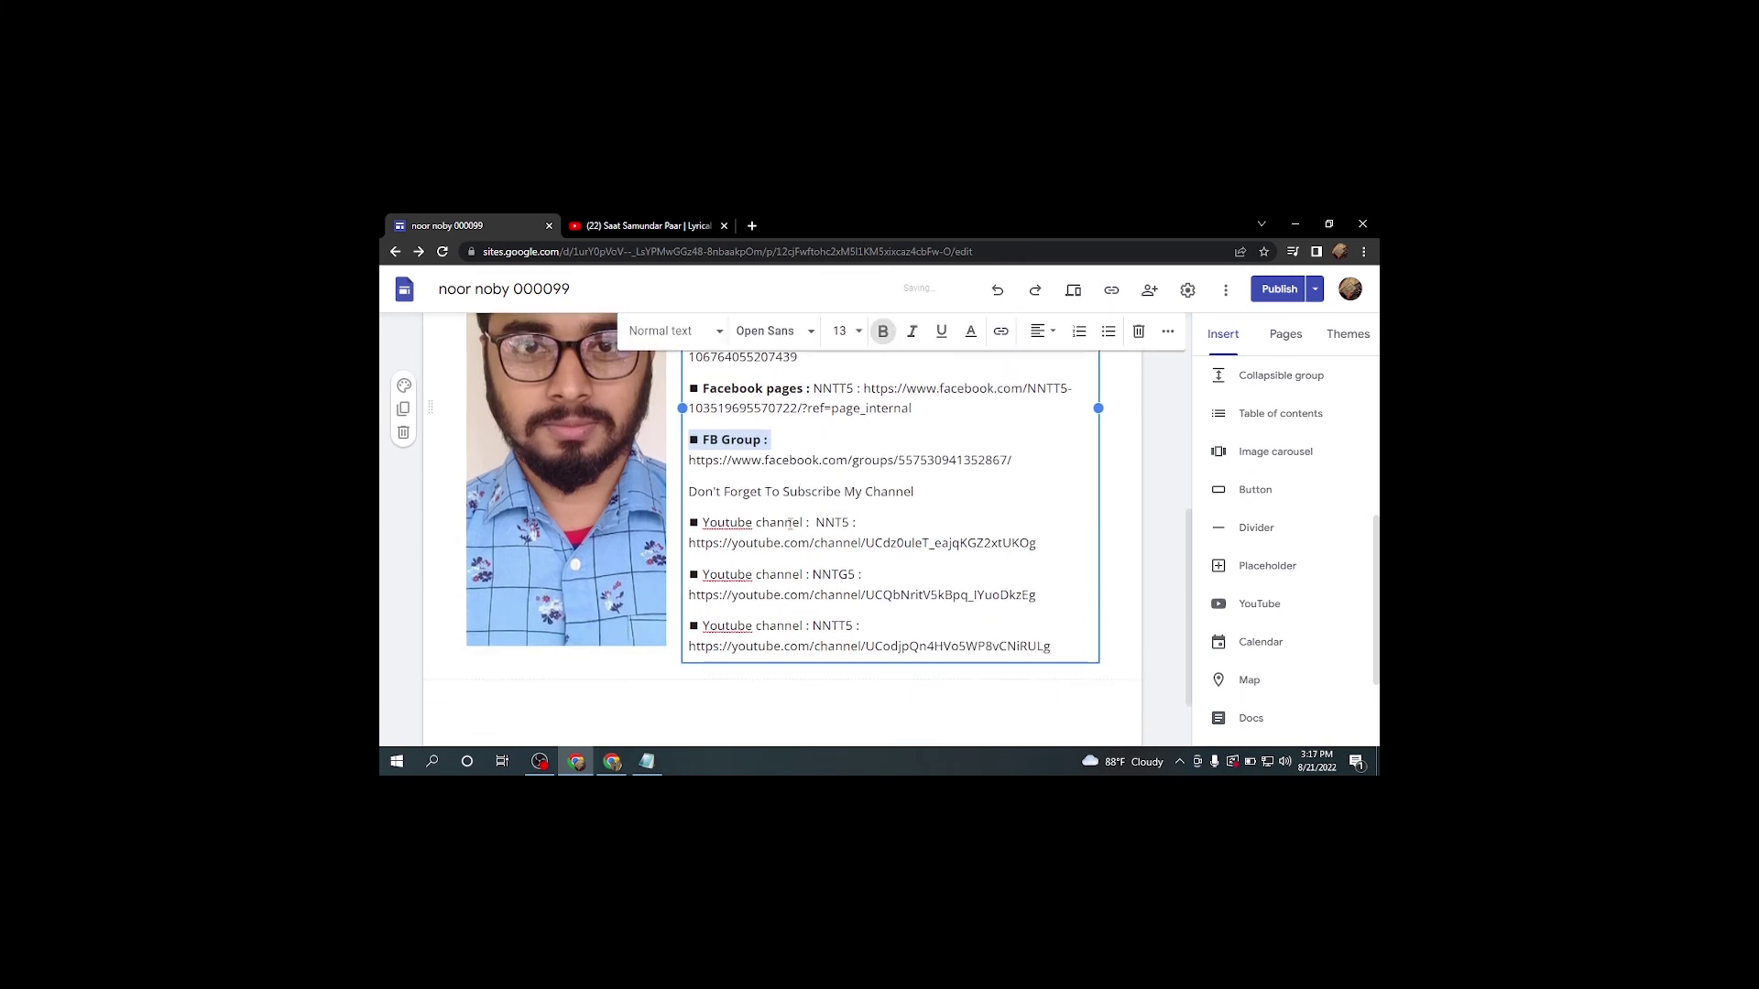
drag(809, 522, 687, 523)
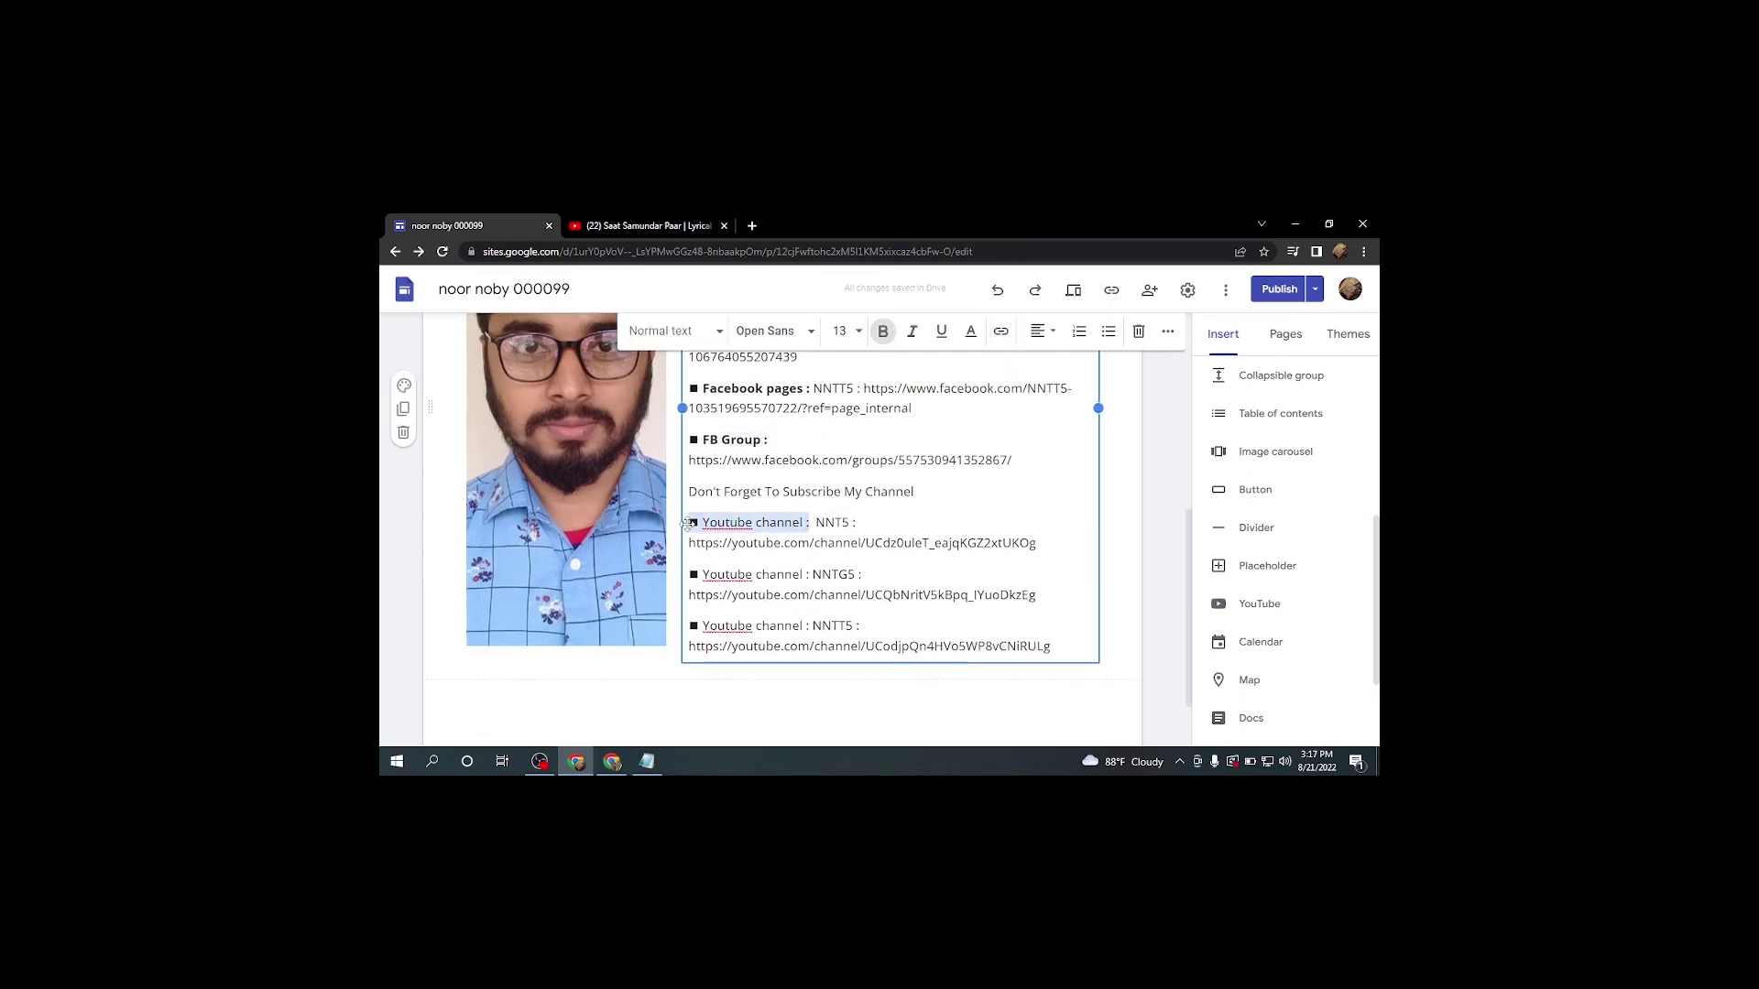
click(881, 330)
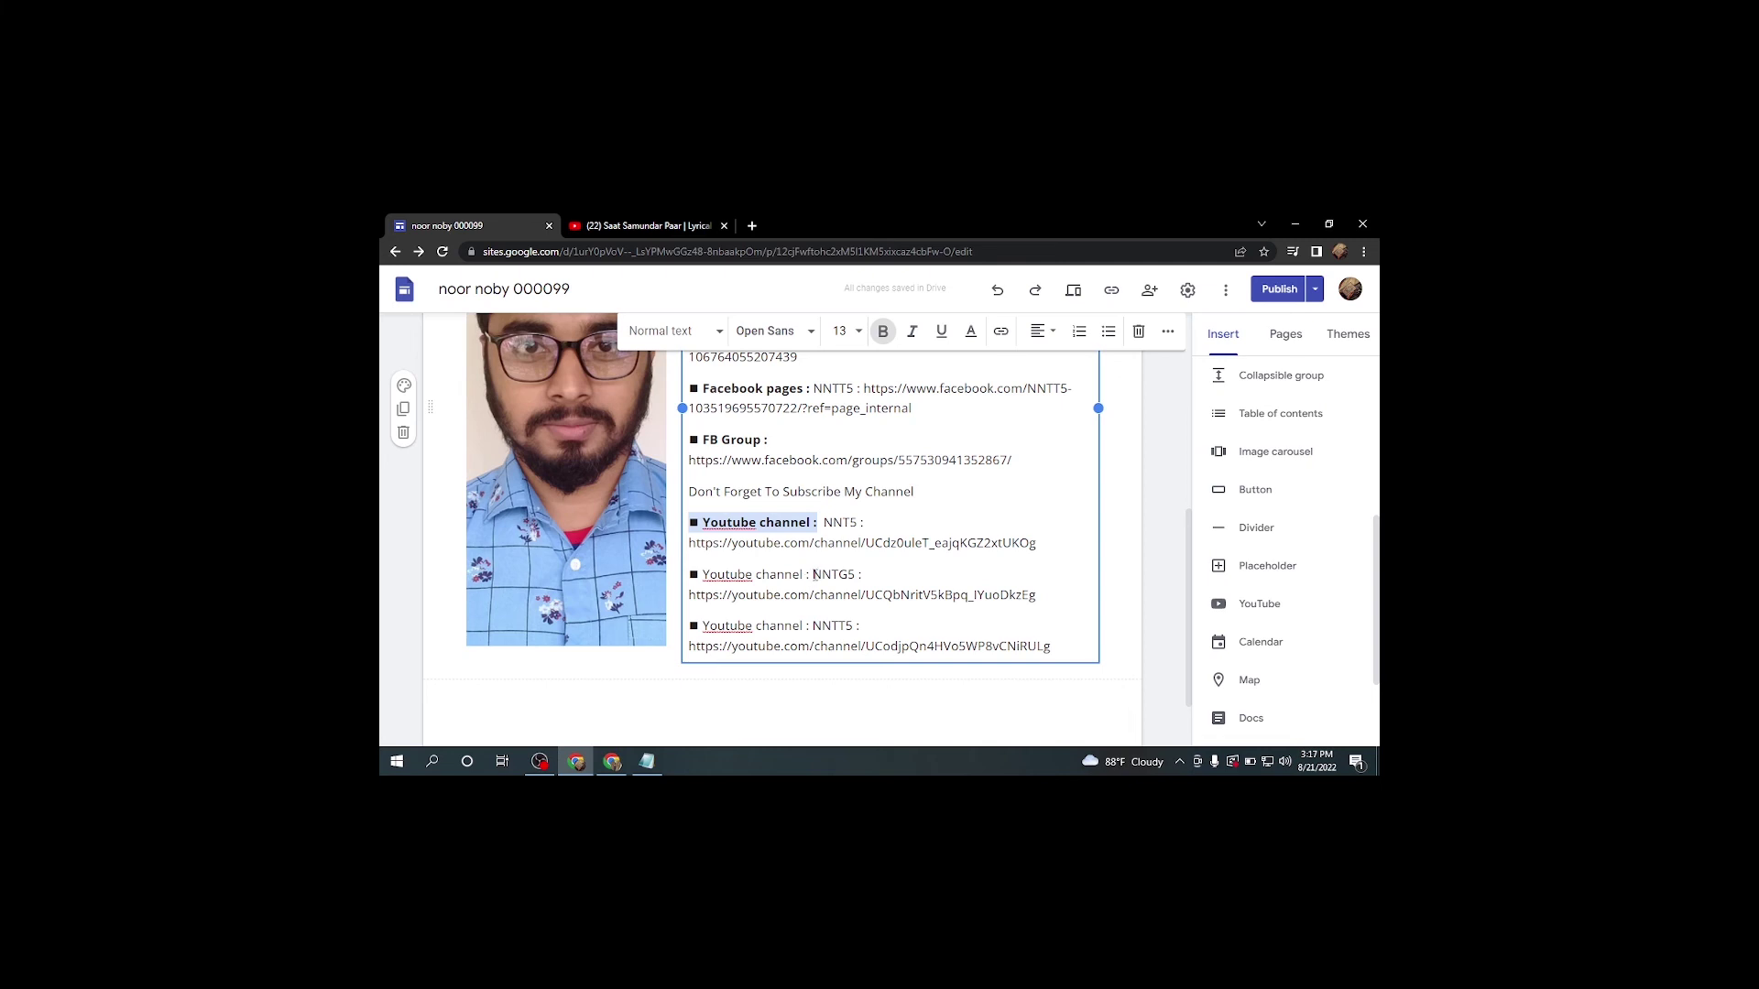
drag(811, 574, 692, 574)
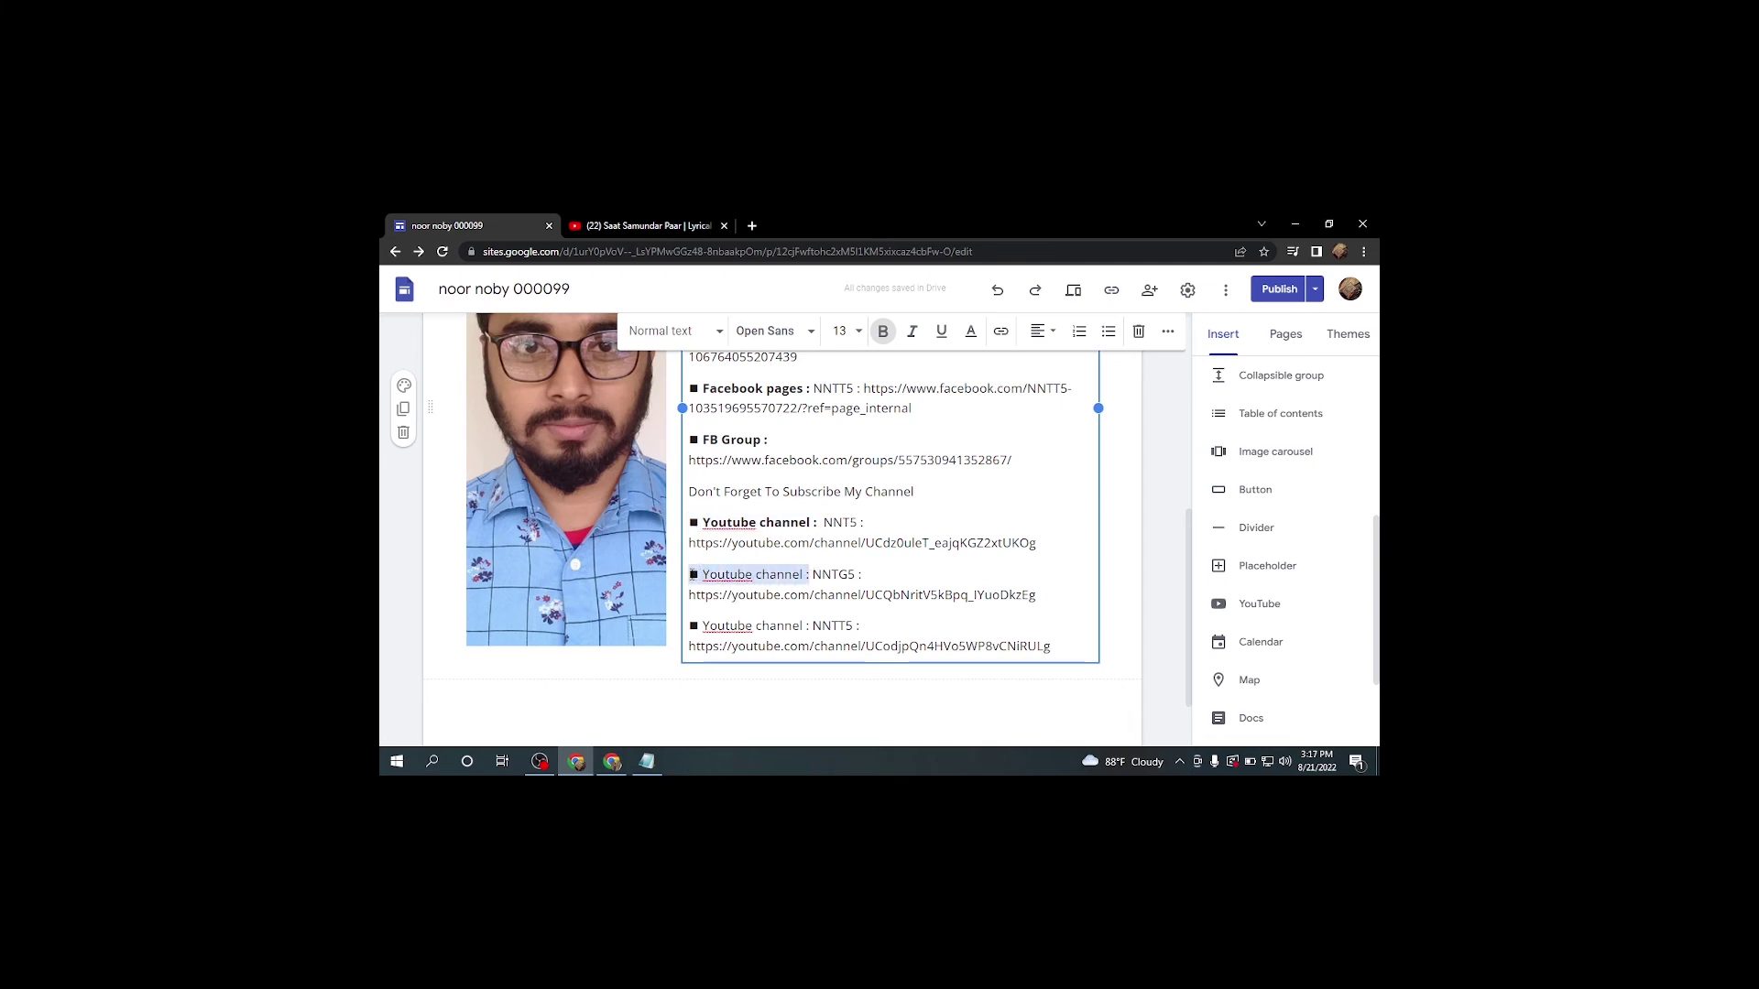
click(883, 330)
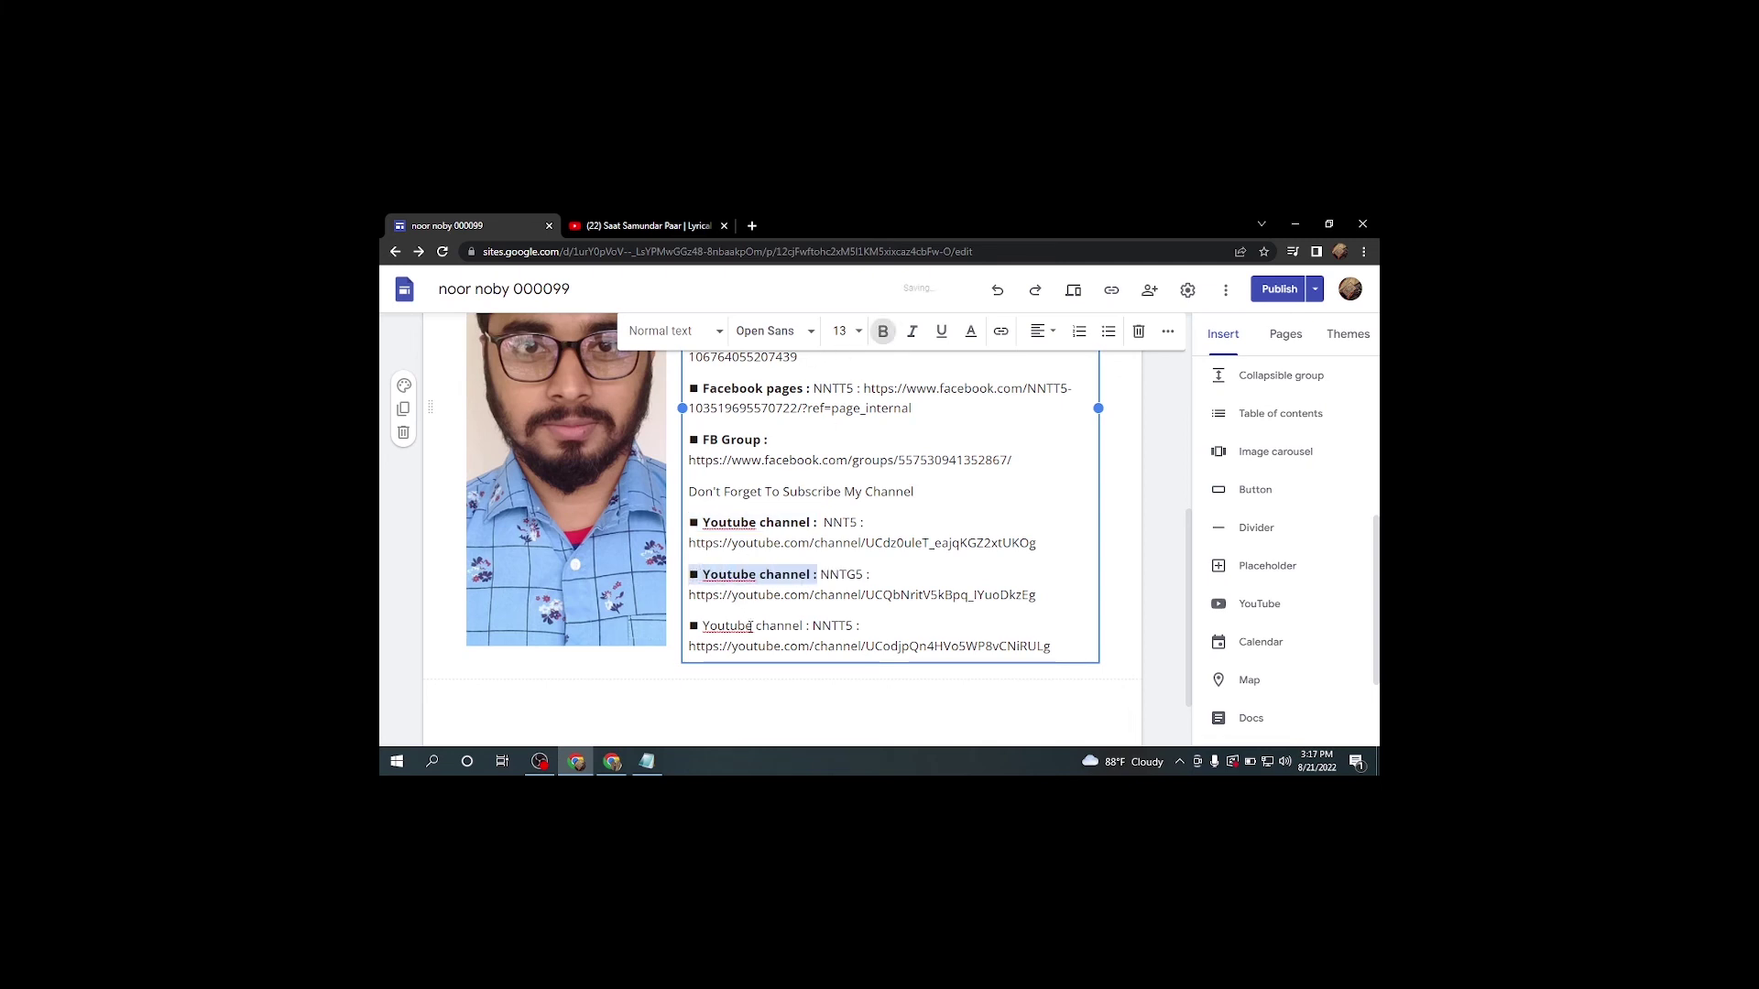
drag(811, 625, 689, 625)
click(883, 330)
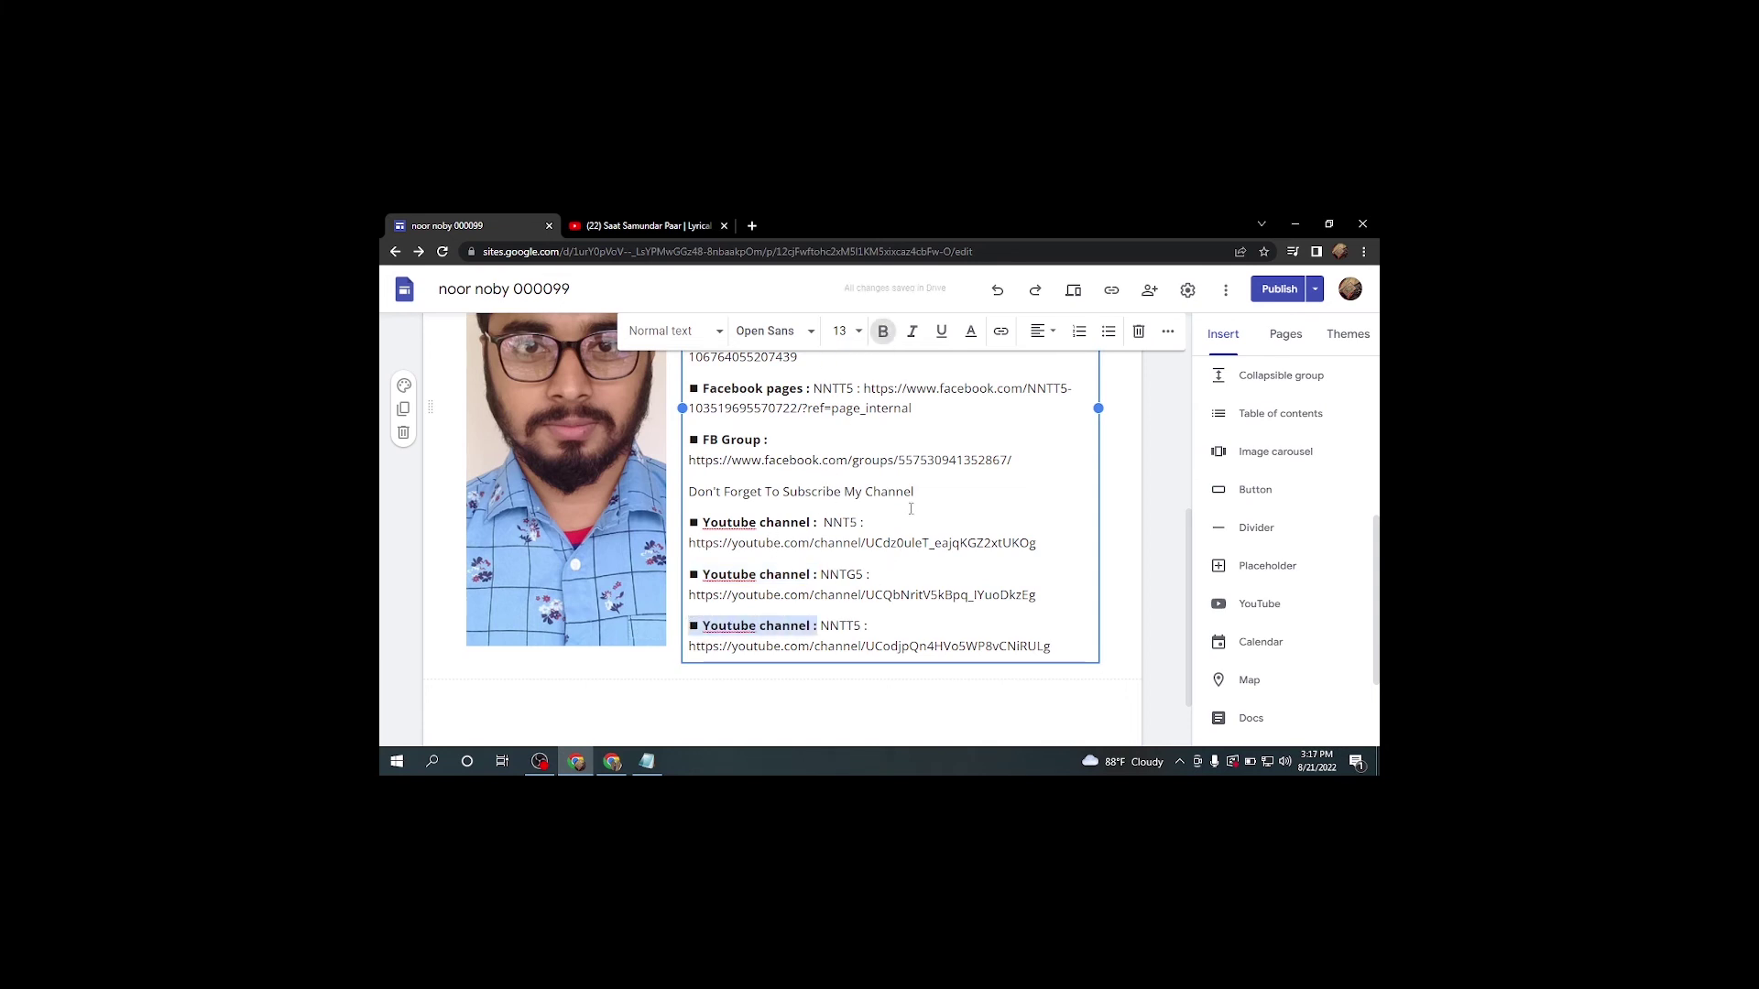
Review the "Aboute me" page from its header to the last YouTube channel link beside the portrait.
scroll(842, 541, up, 3)
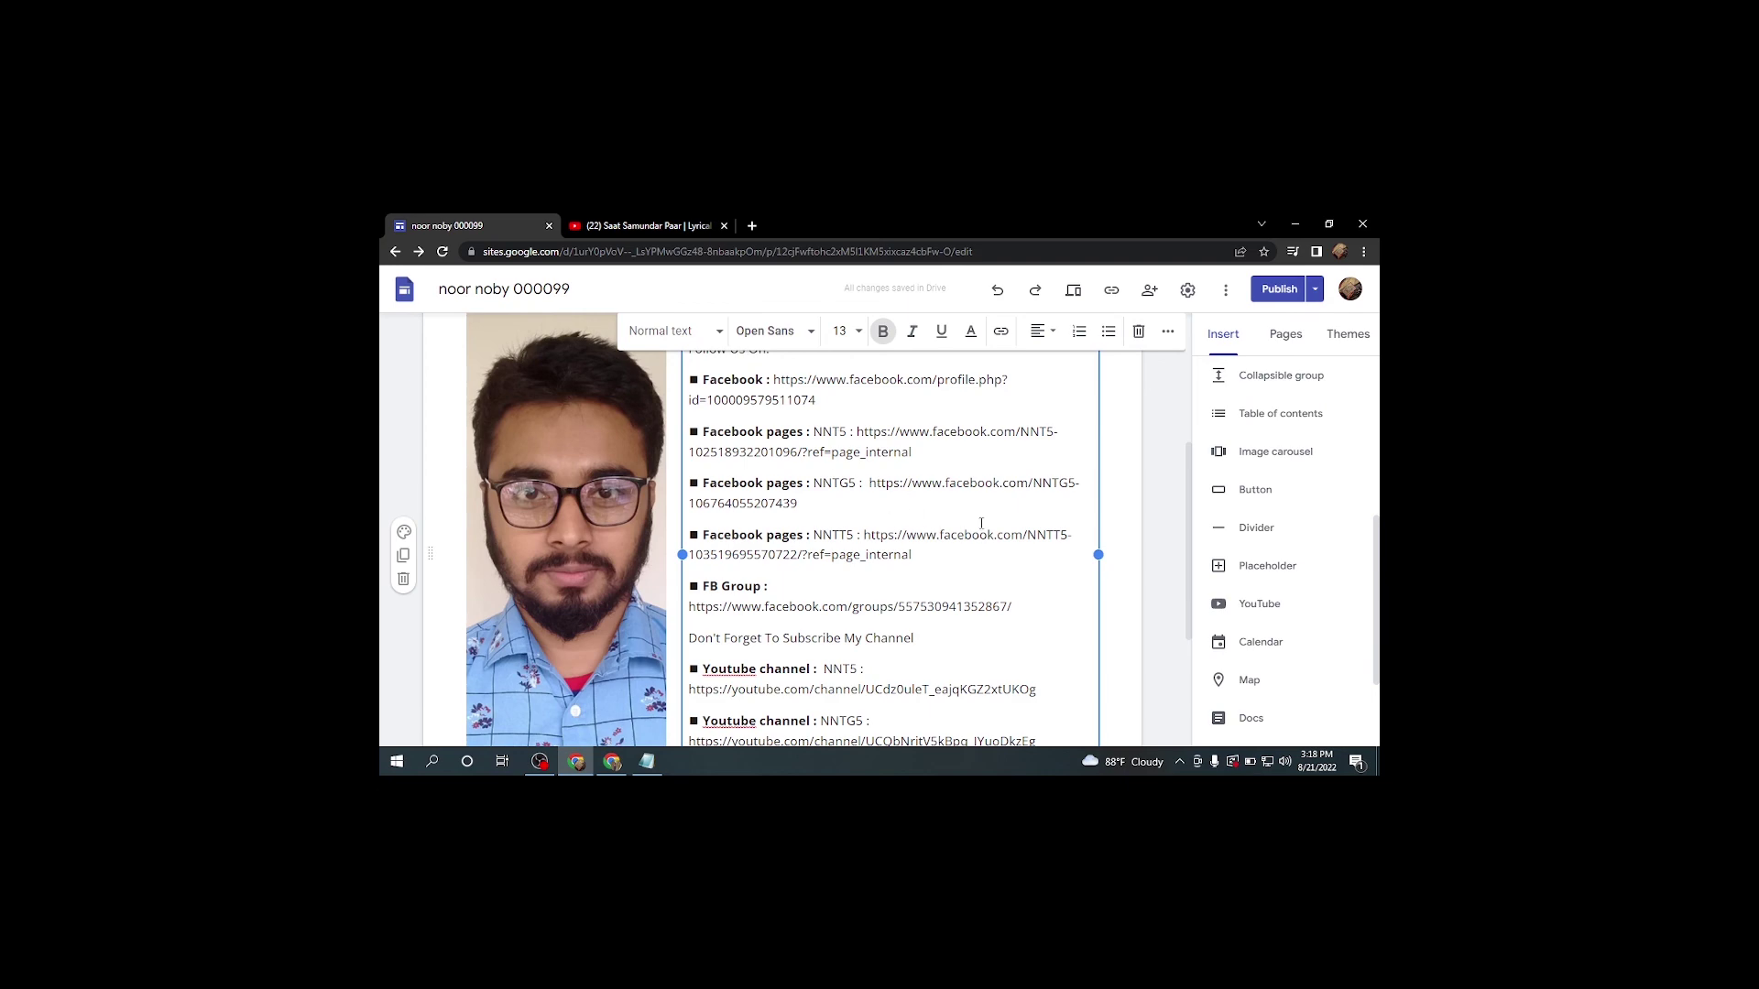
scroll(981, 523, up, 3)
scroll(981, 526, down, 4)
scroll(981, 526, up, 4)
scroll(982, 550, down, 3)
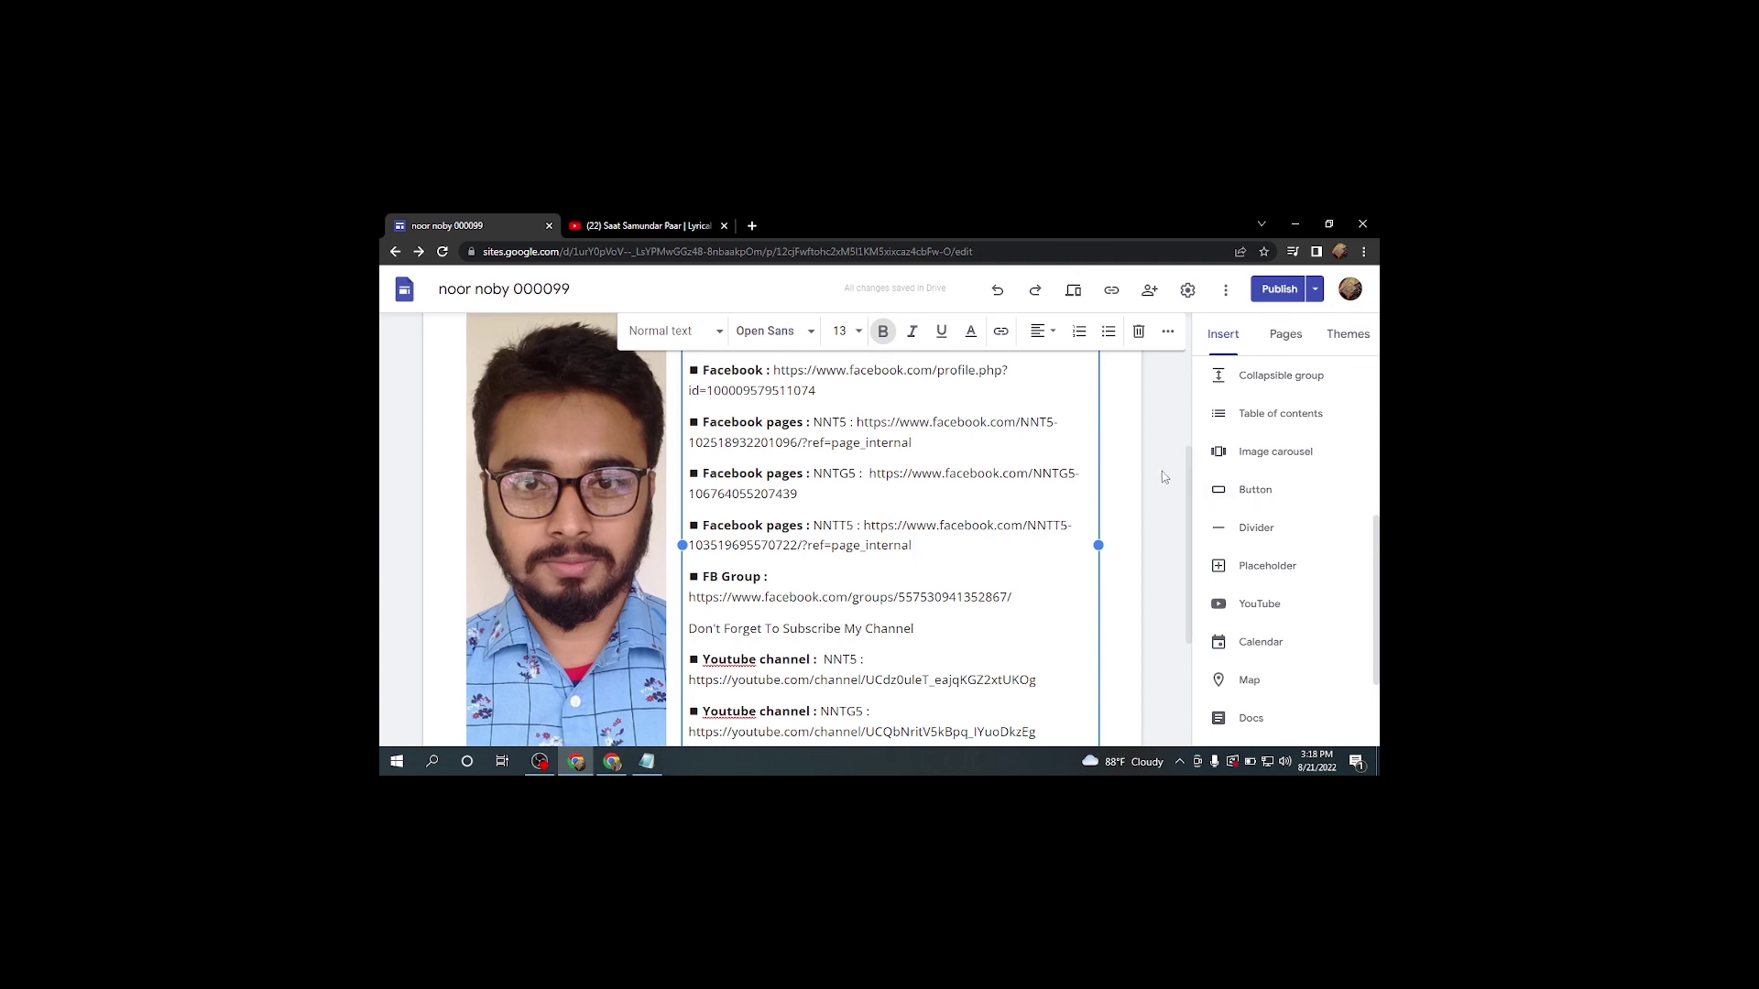
scroll(760, 586, down, 3)
scroll(760, 587, up, 5)
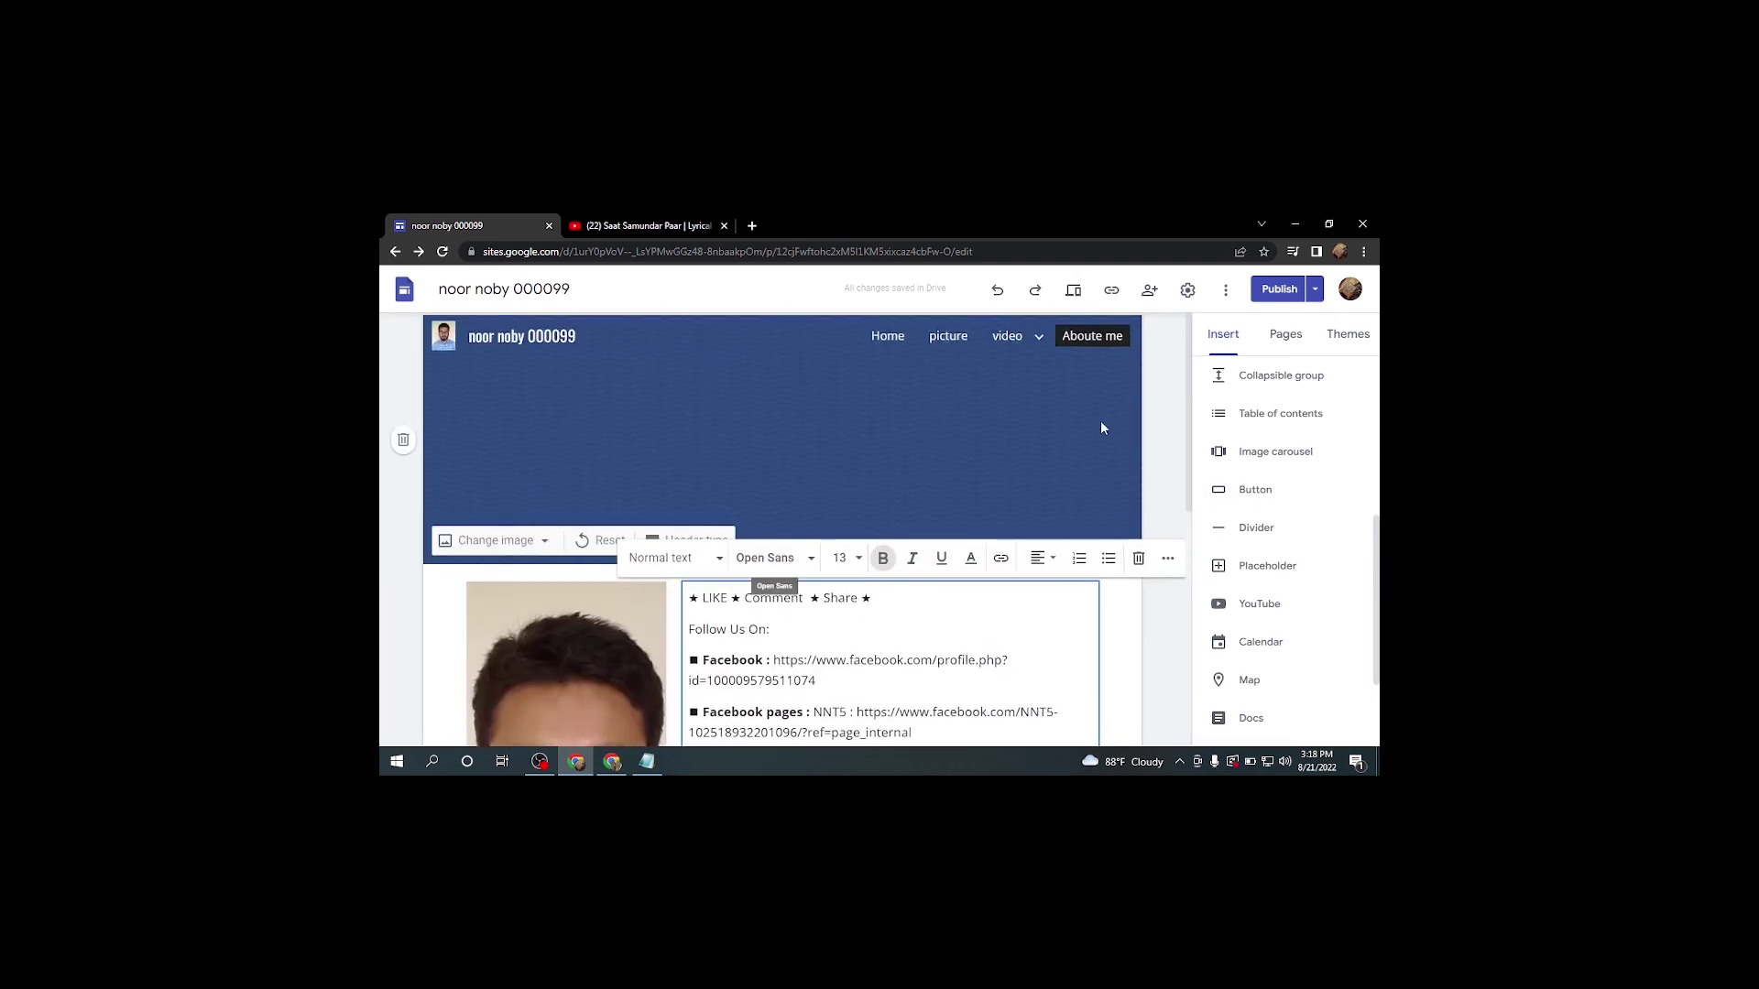
scroll(1009, 509, down, 3)
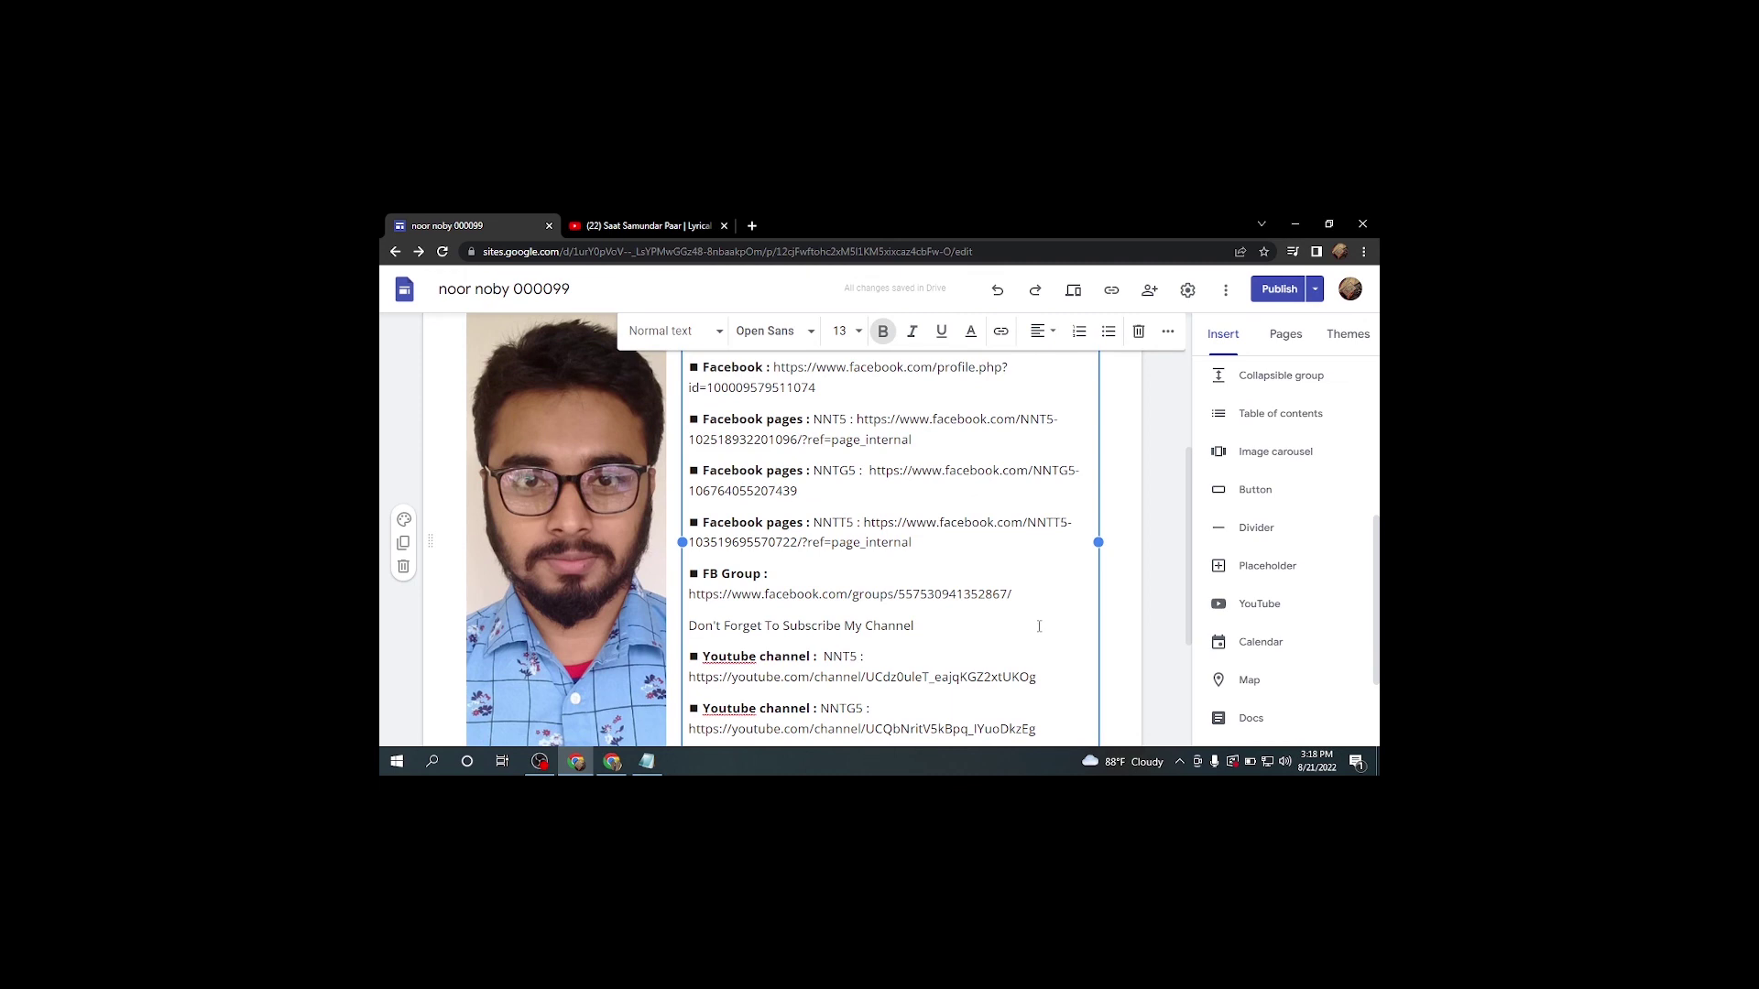
scroll(1038, 627, down, 3)
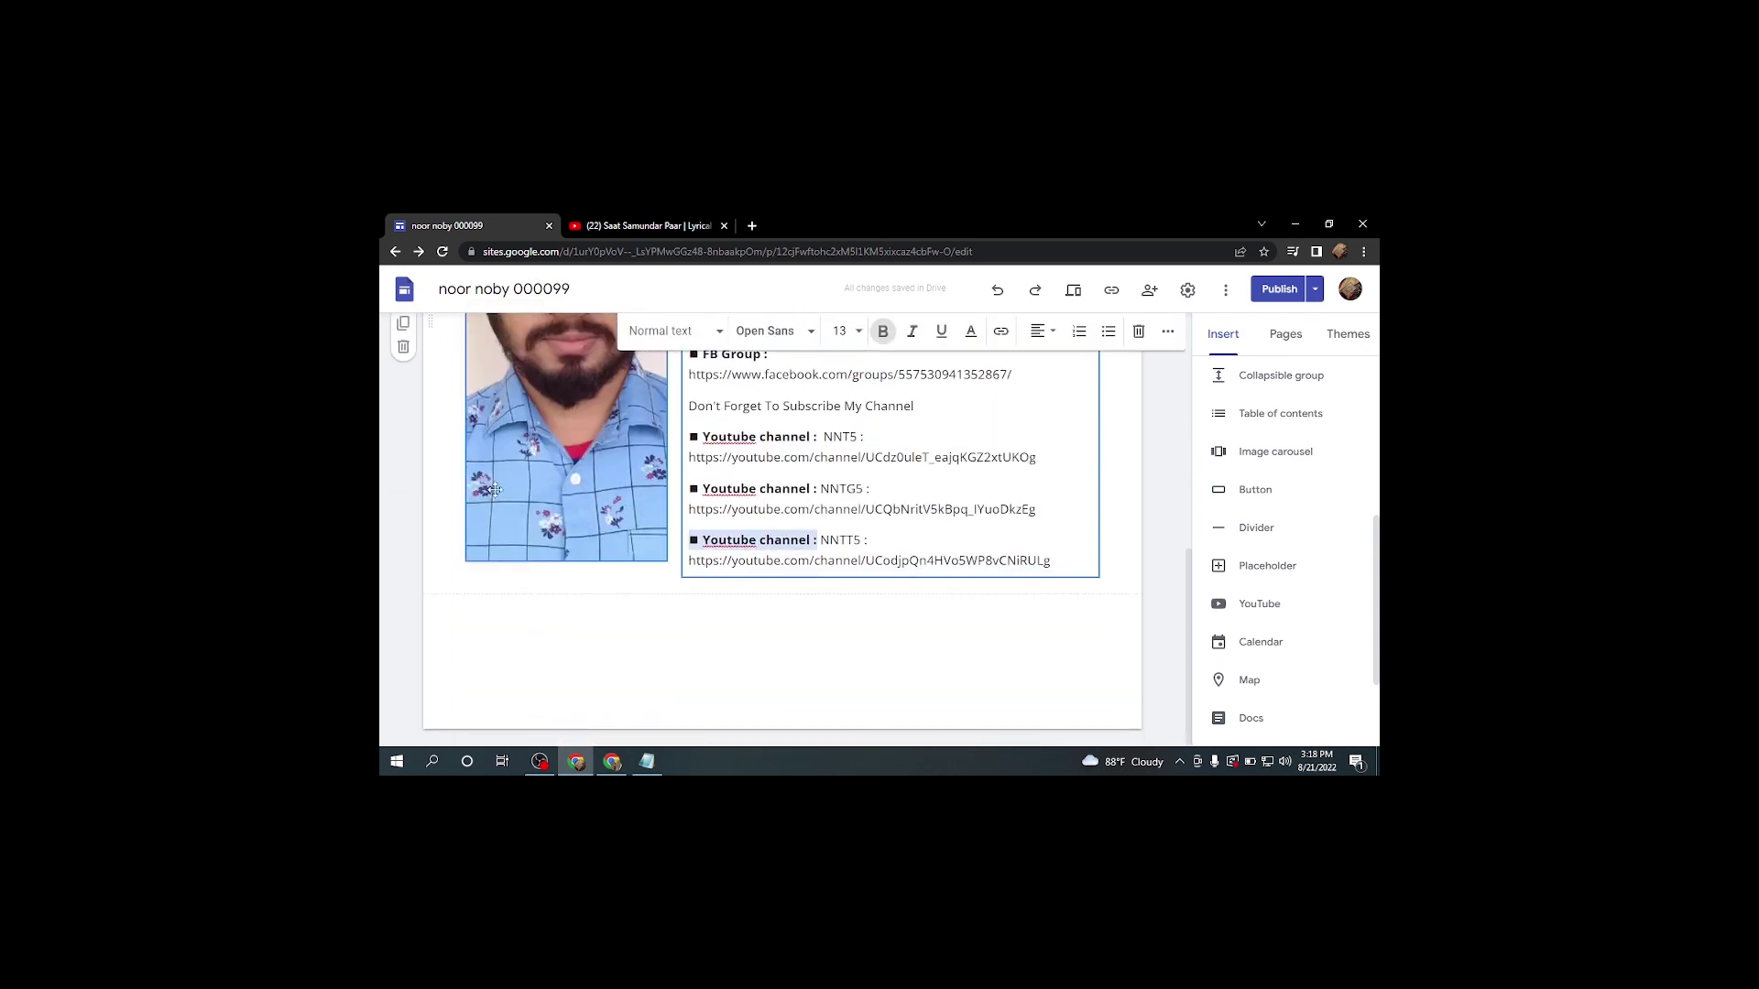
scroll(767, 423, up, 6)
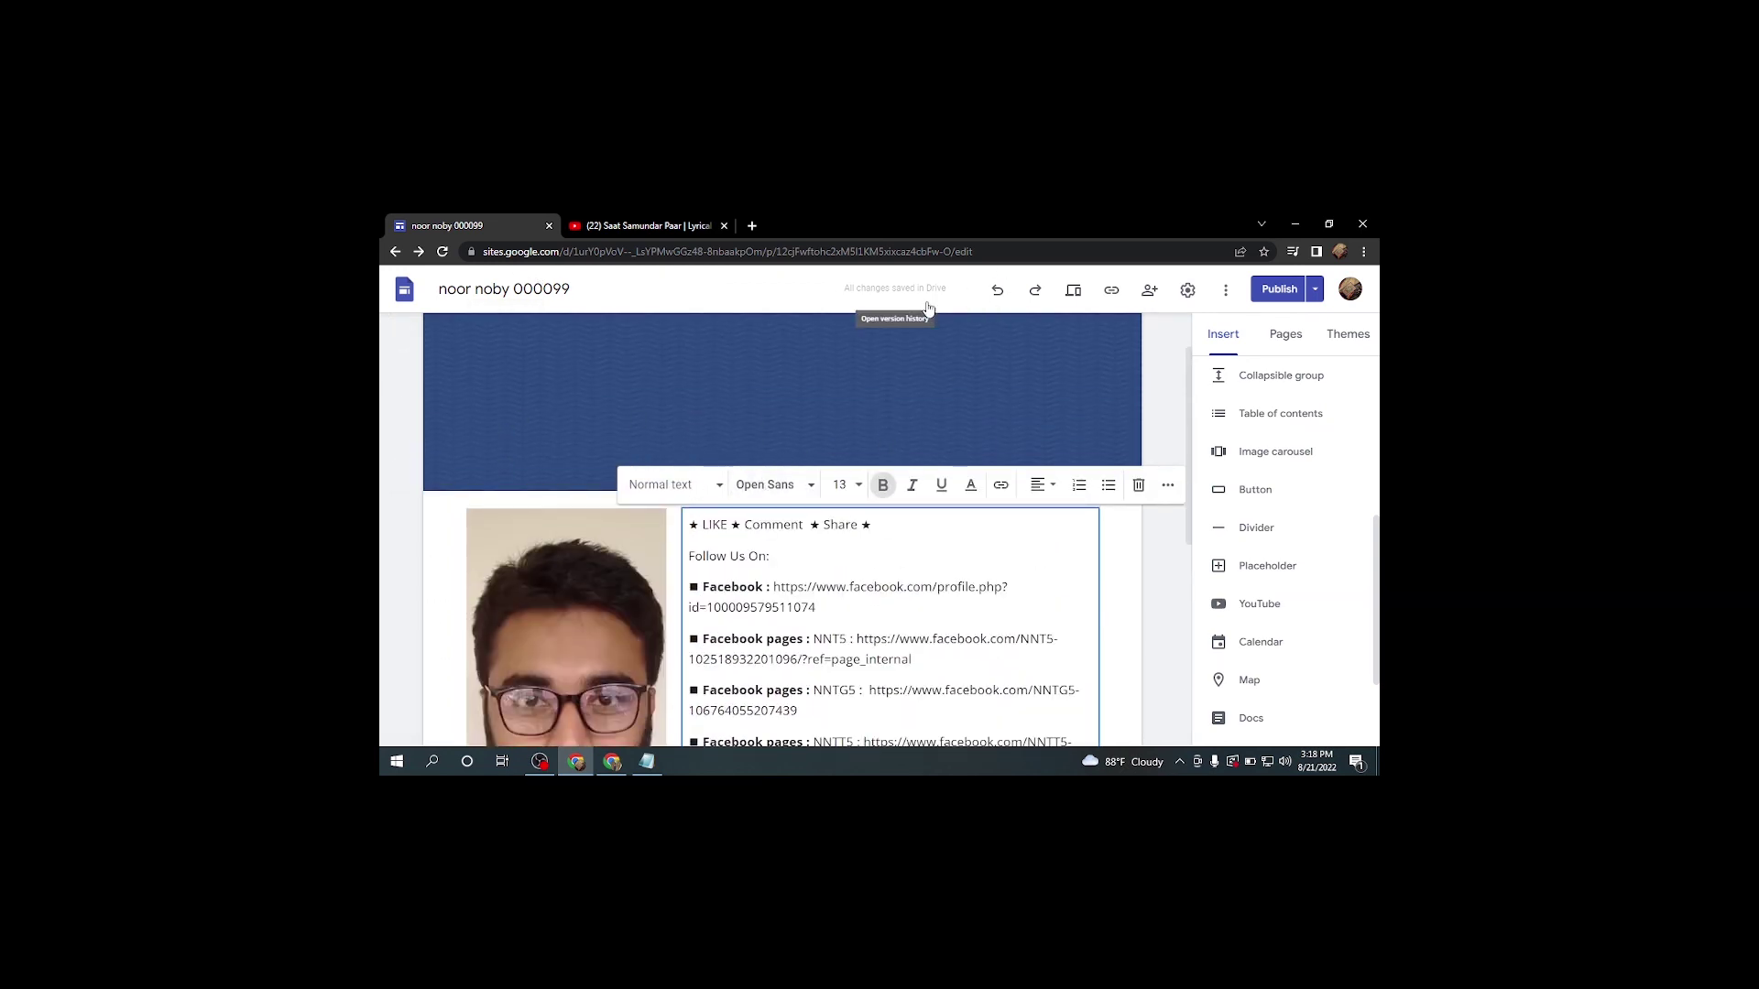
scroll(1009, 360, up, 2)
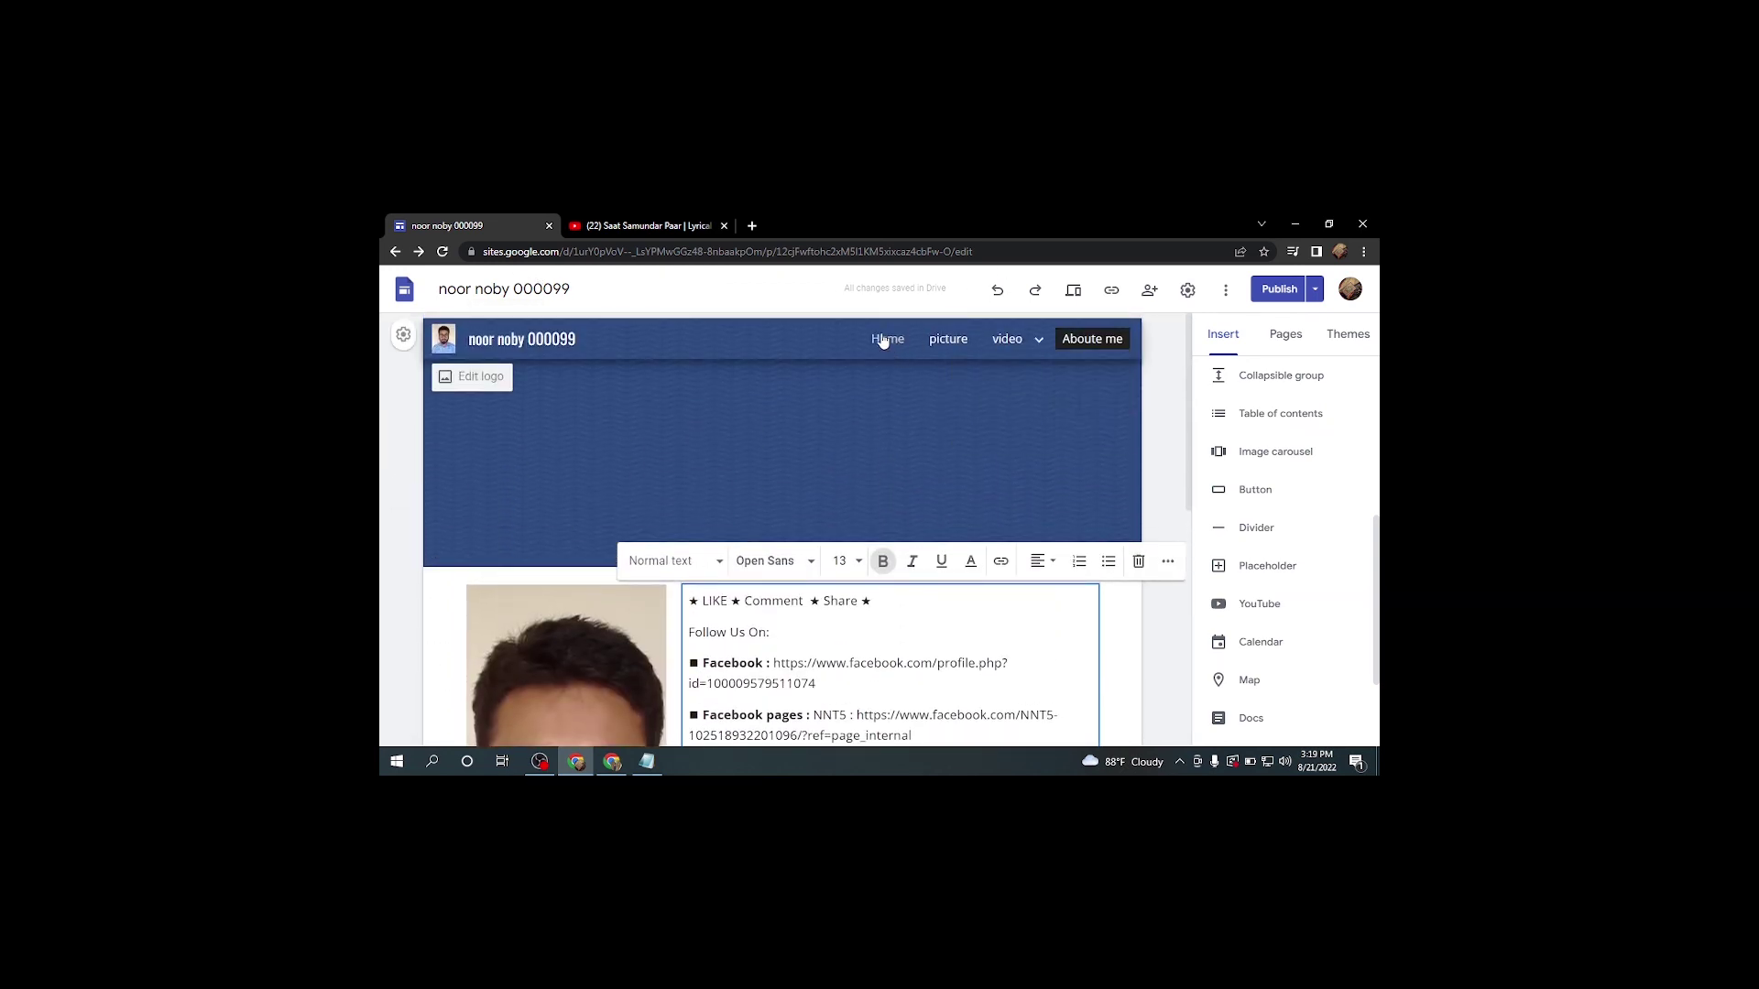
Open the Home page and publish the site's reviewed draft changes.
click(887, 341)
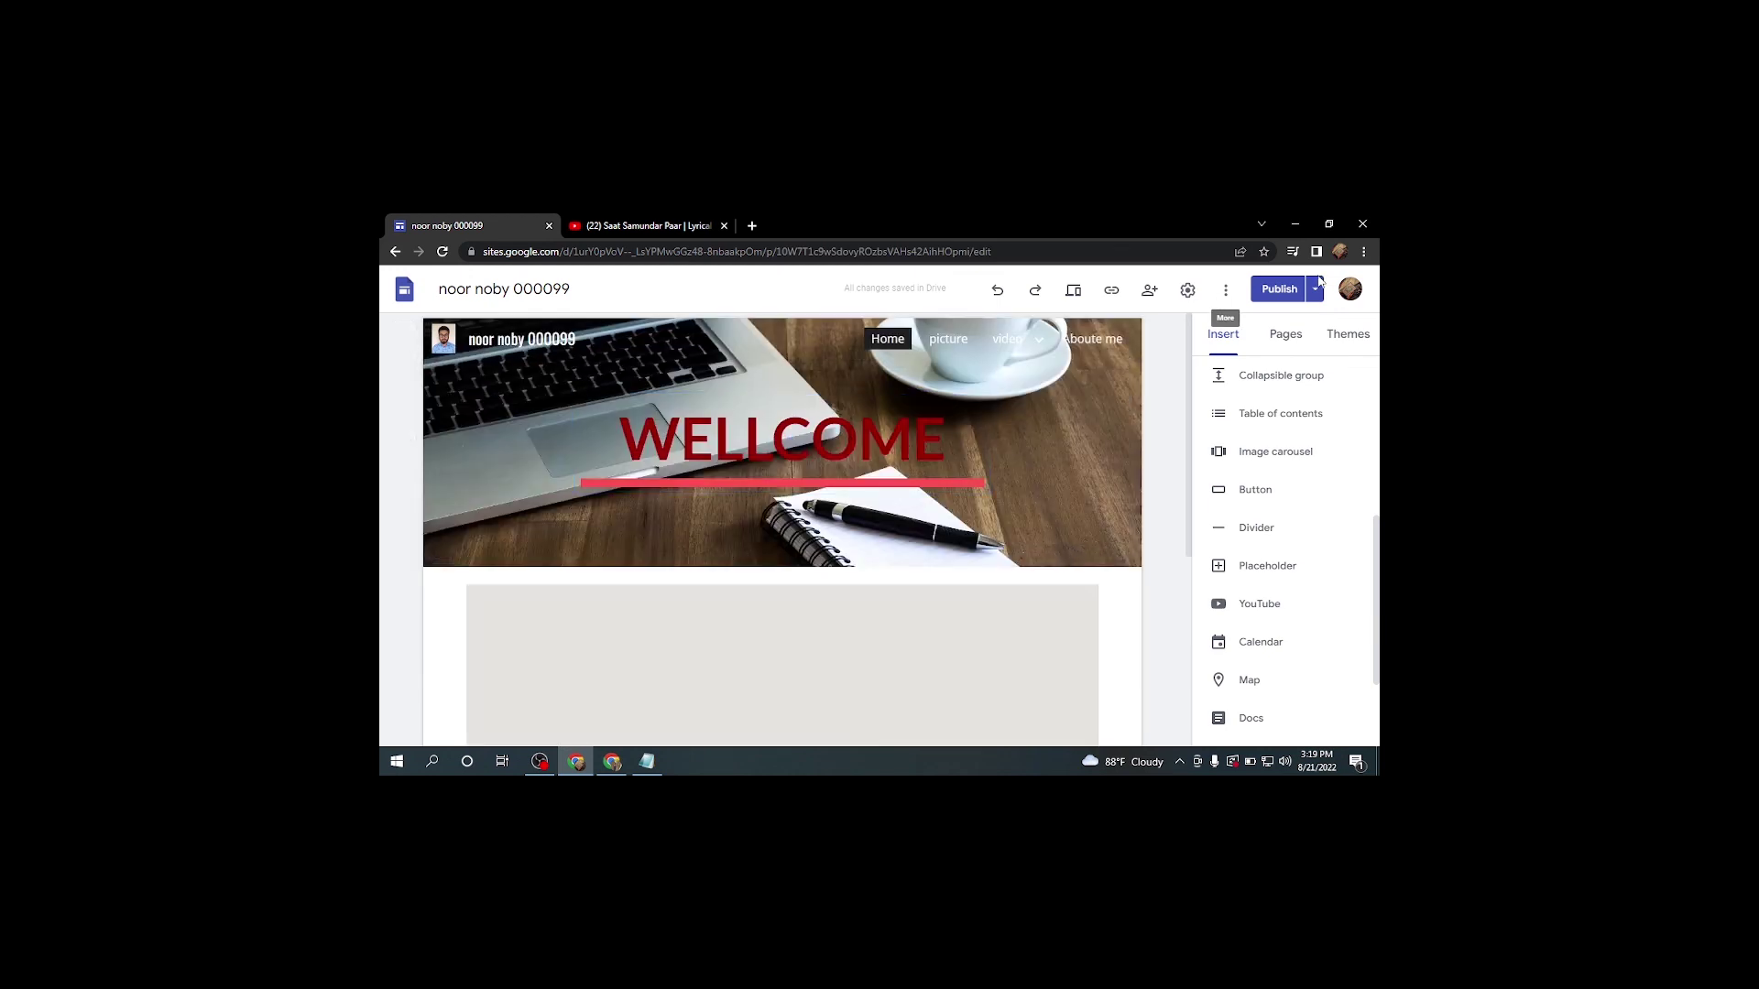
click(1278, 290)
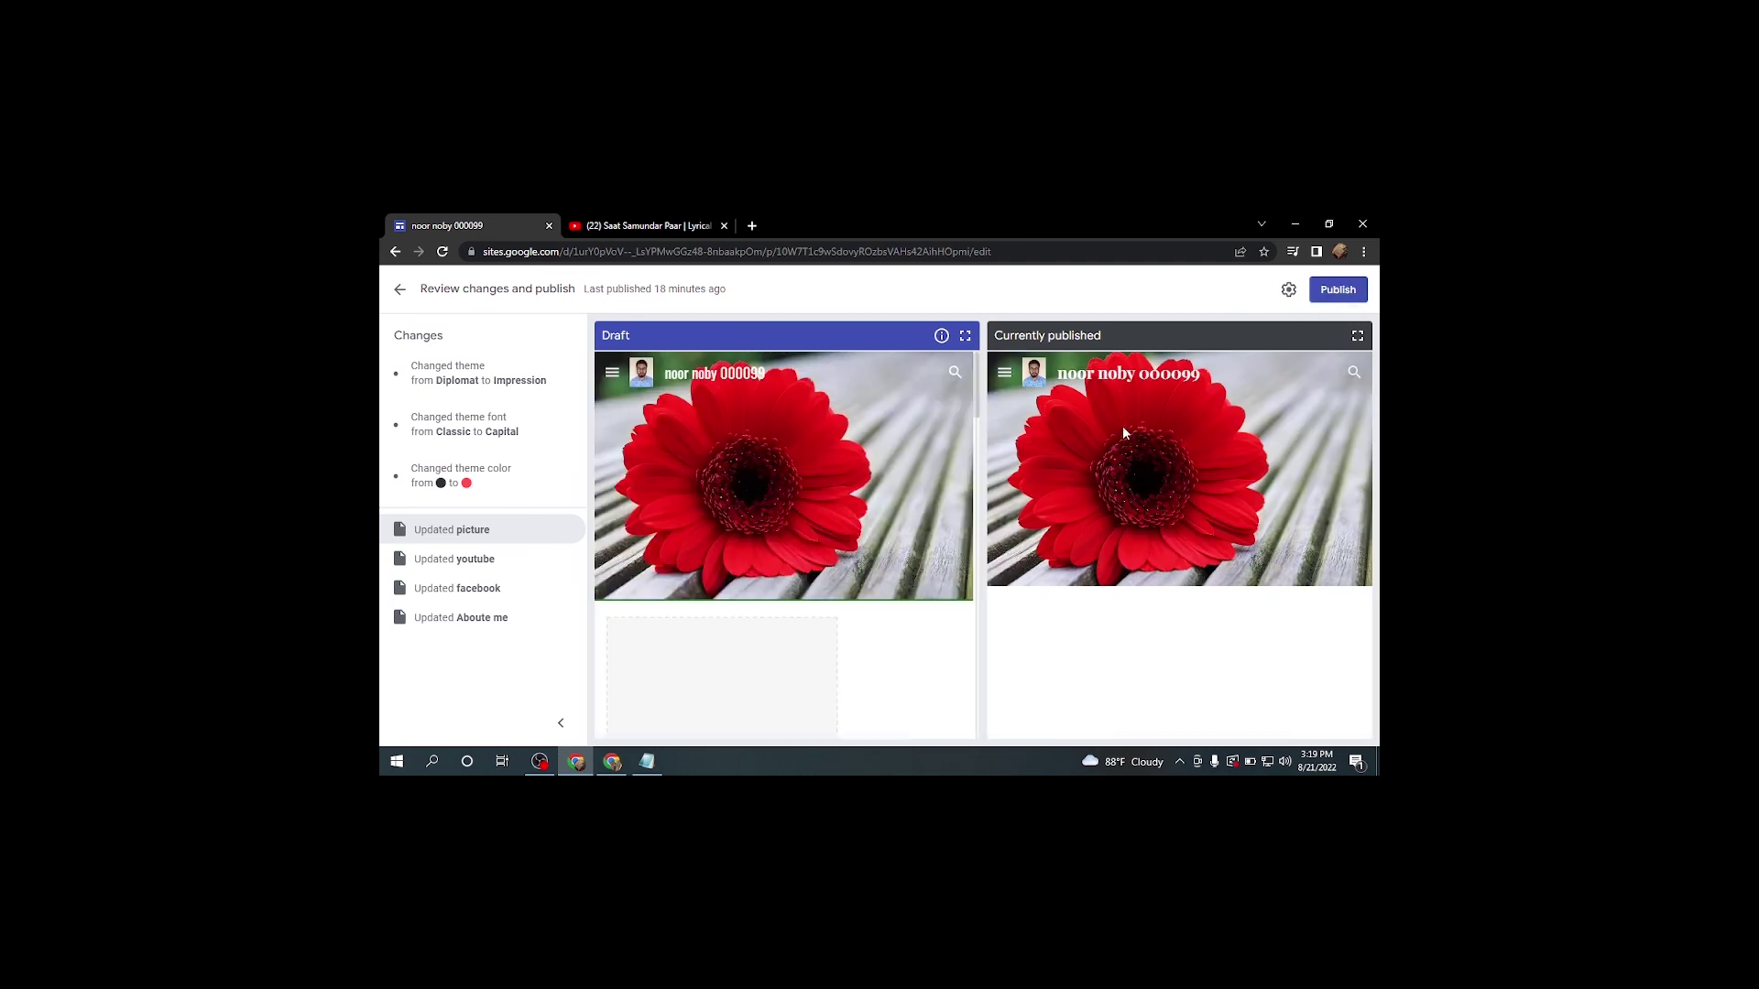
click(1328, 290)
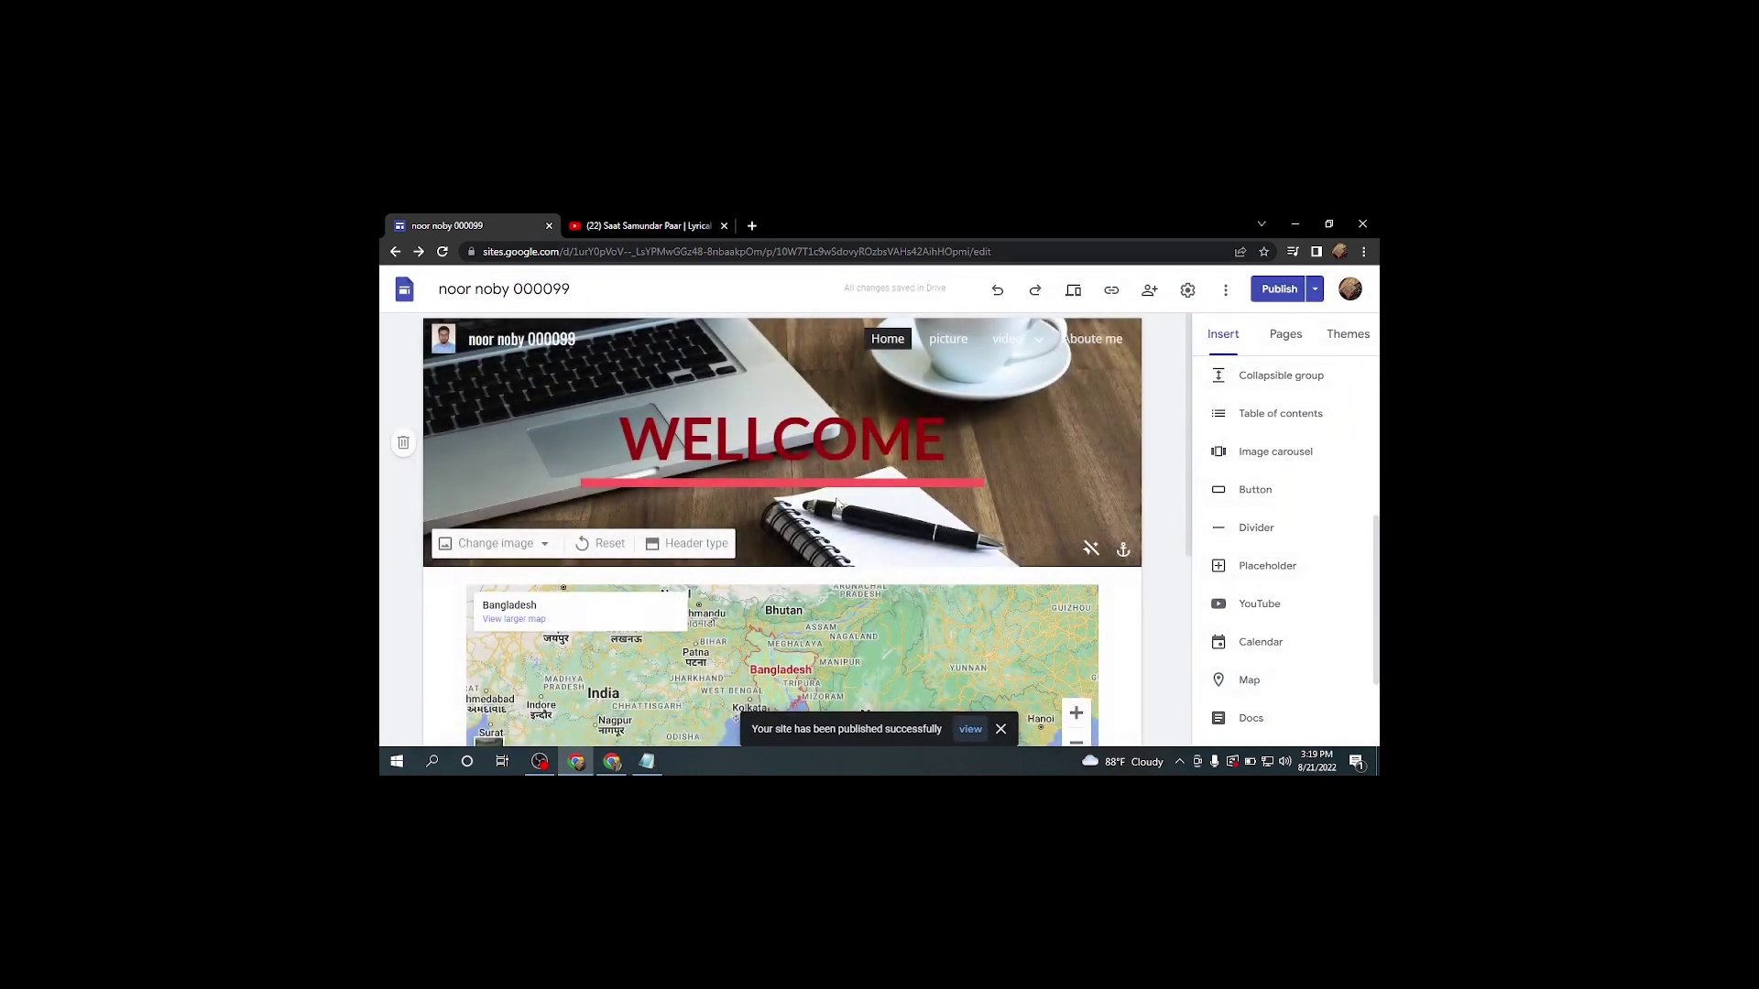
scroll(772, 557, down, 5)
scroll(751, 608, up, 5)
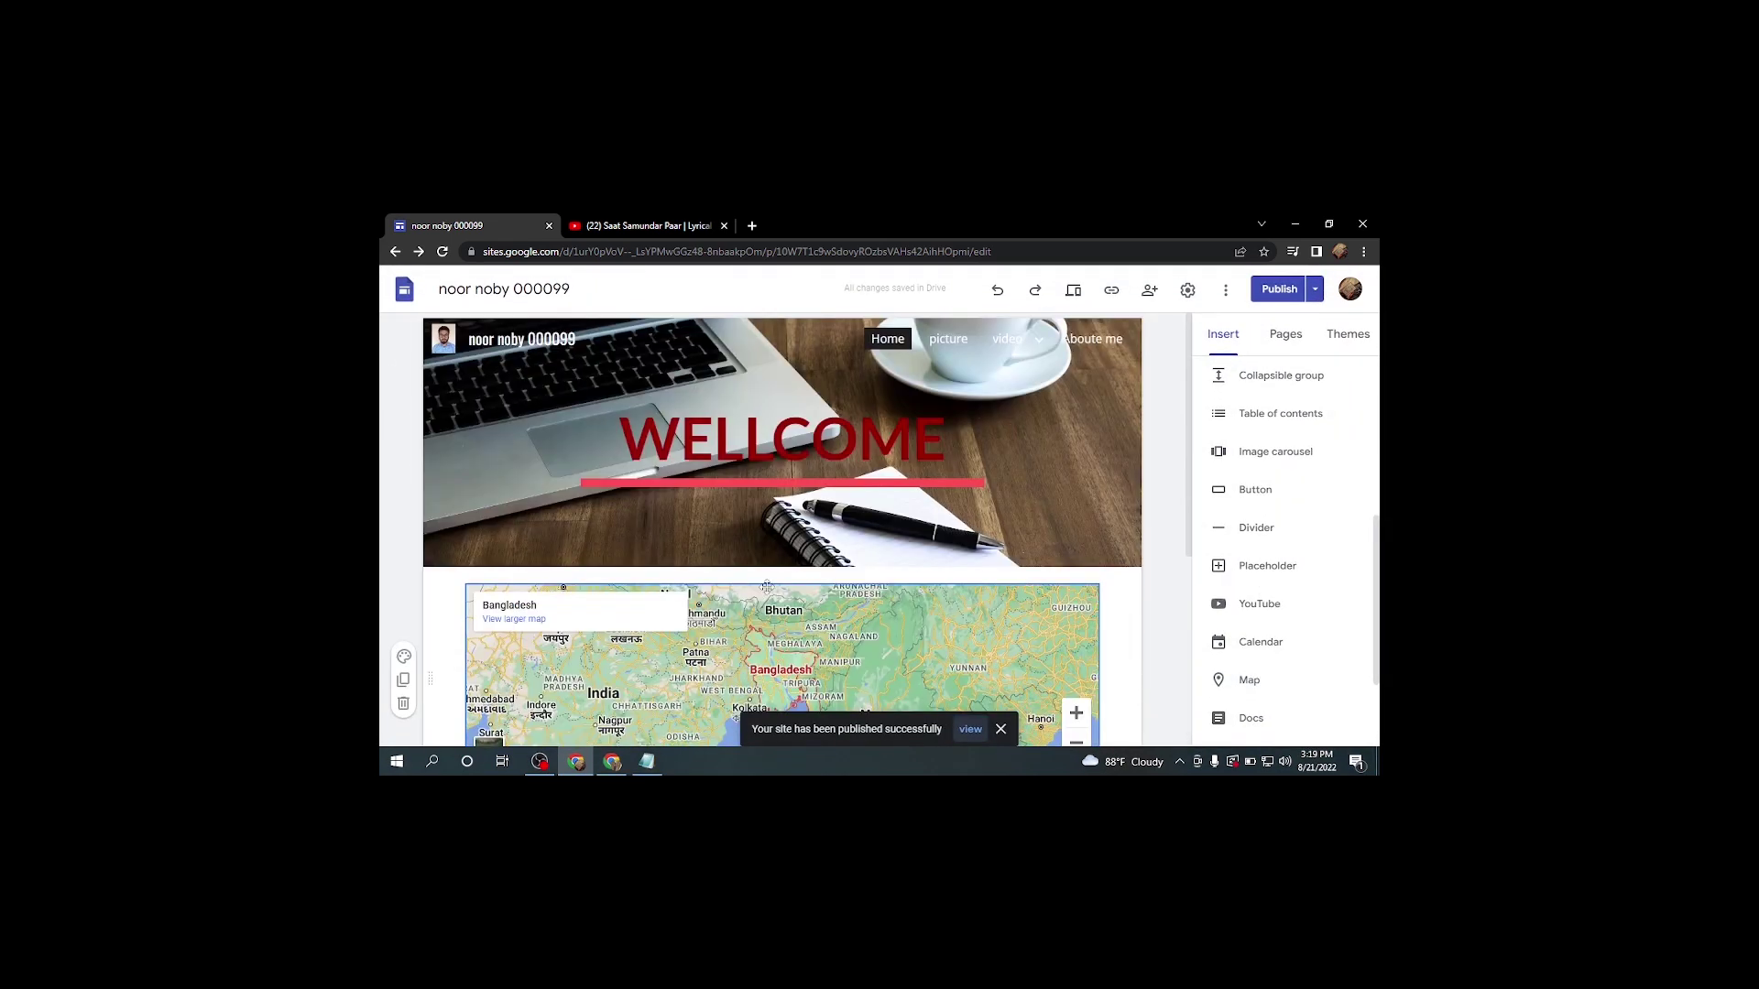